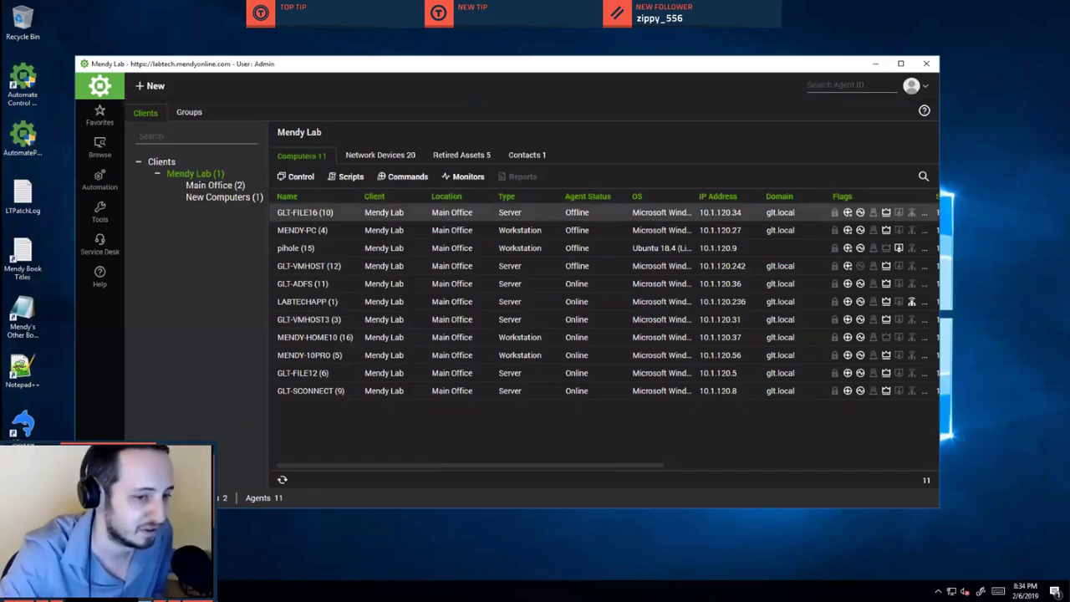
# Open the advanced search for computers.
pyautogui.click(100, 179)
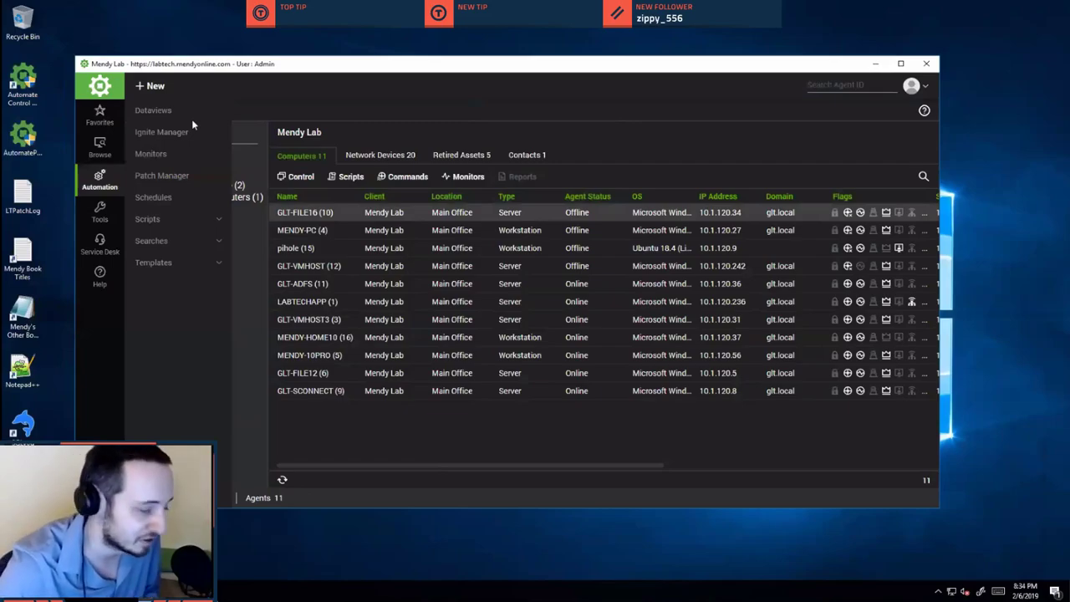
pyautogui.click(174, 247)
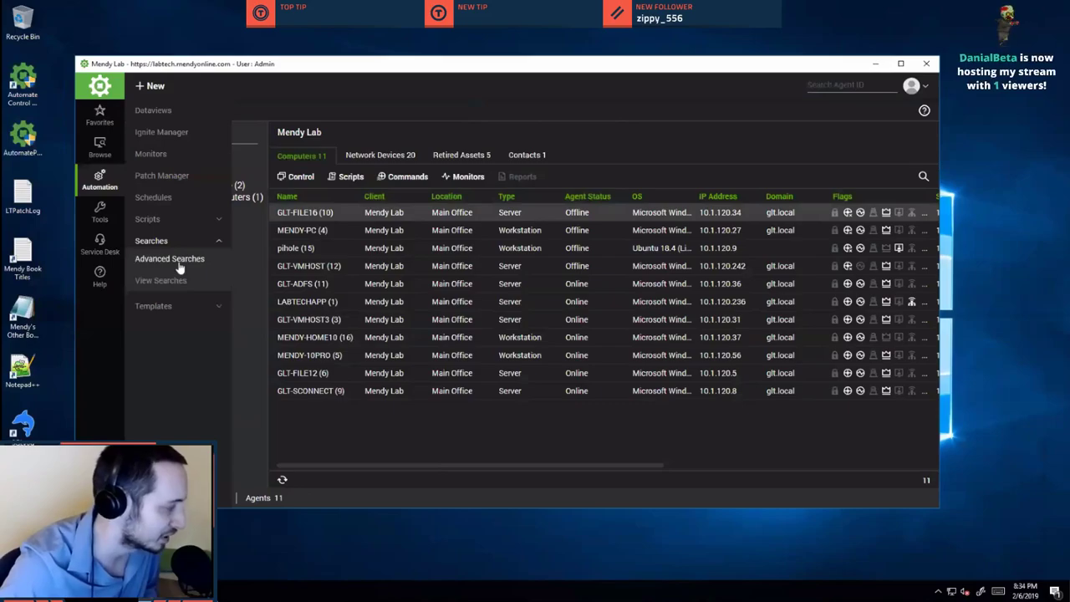
pyautogui.click(178, 260)
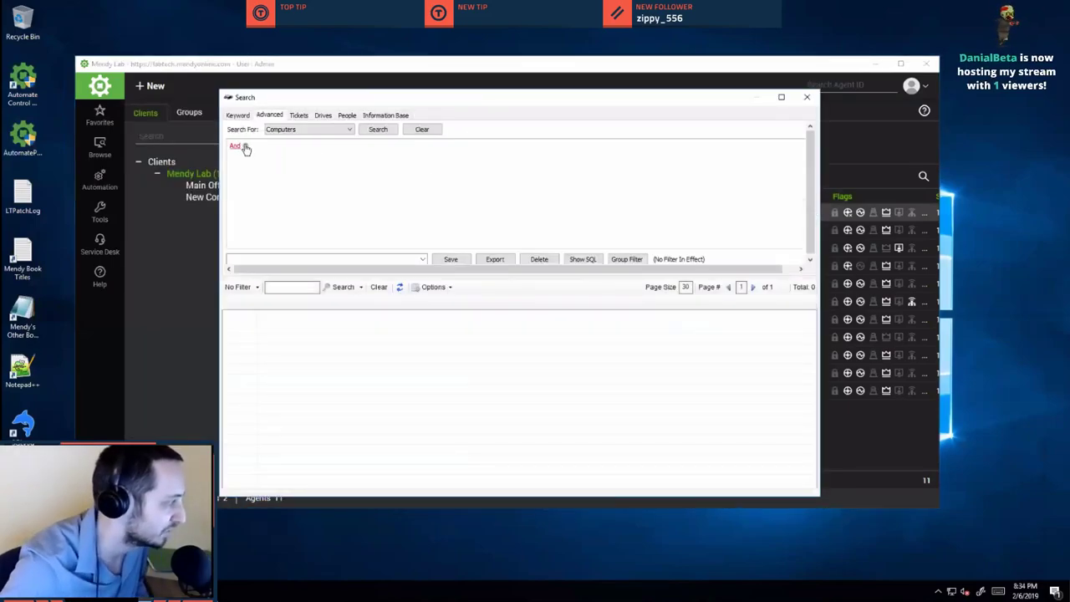
# Add the condition Computer.Extra Data Field.Computer Role.VM Host is true and run the search.
pyautogui.click(245, 146)
pyautogui.click(245, 157)
pyautogui.moveTo(270, 168)
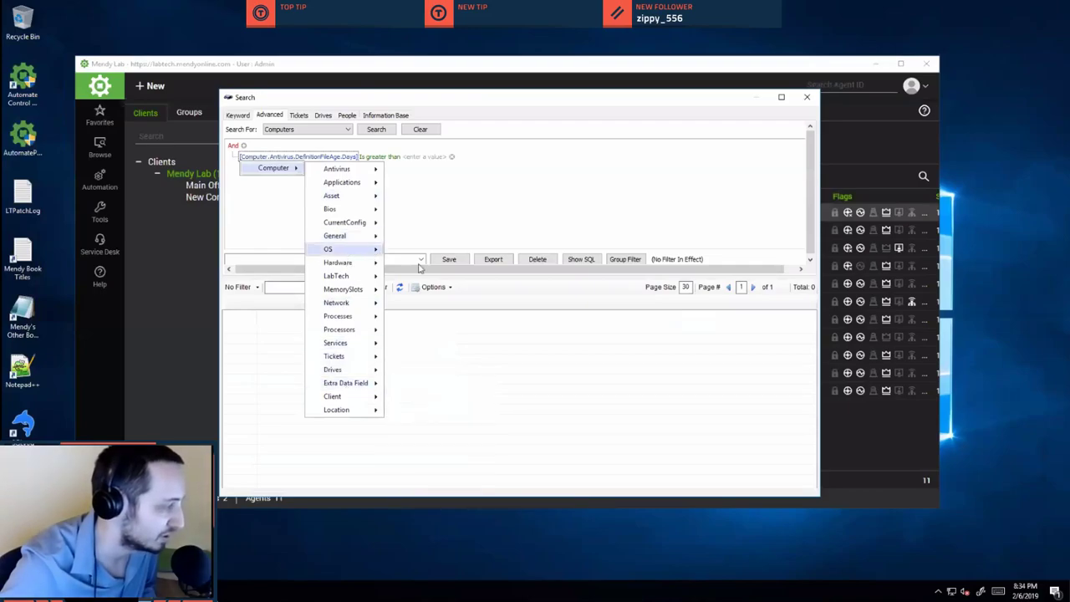
pyautogui.moveTo(376, 251)
pyautogui.moveTo(361, 182)
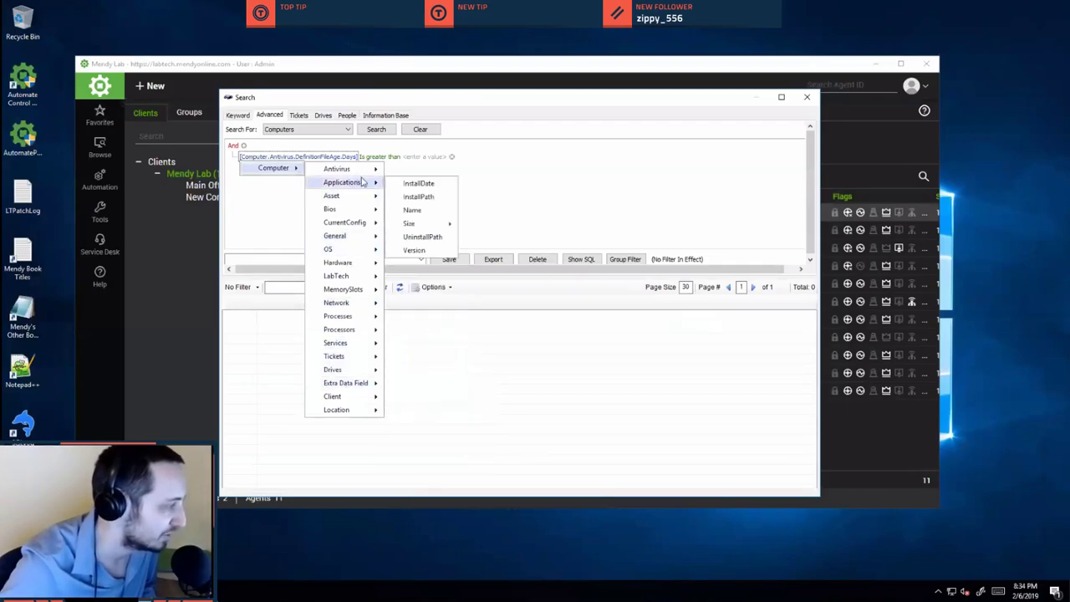
pyautogui.moveTo(334, 211)
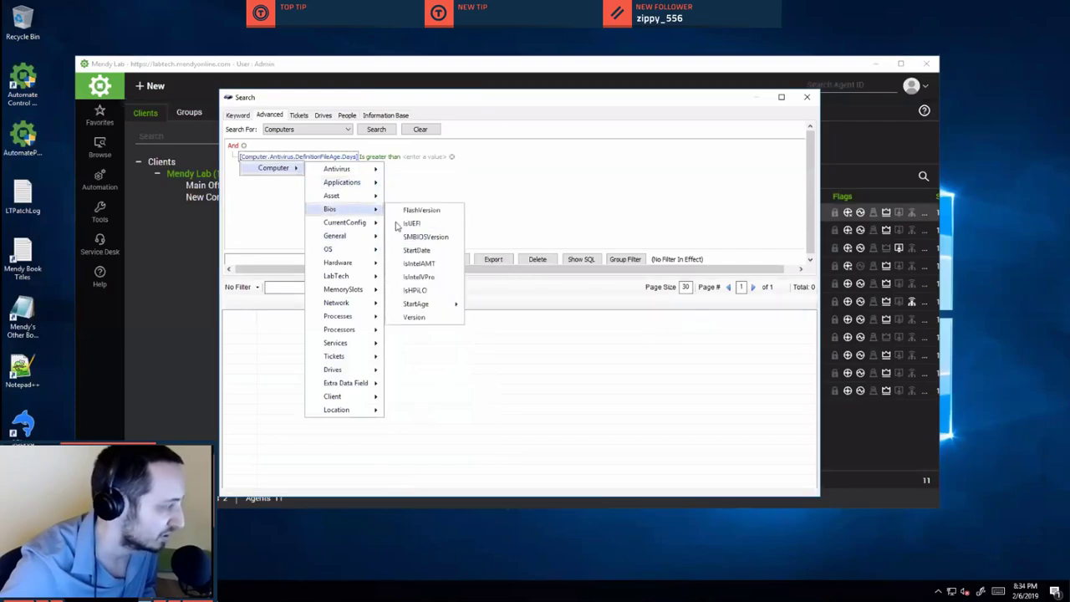
pyautogui.moveTo(351, 277)
pyautogui.moveTo(456, 425)
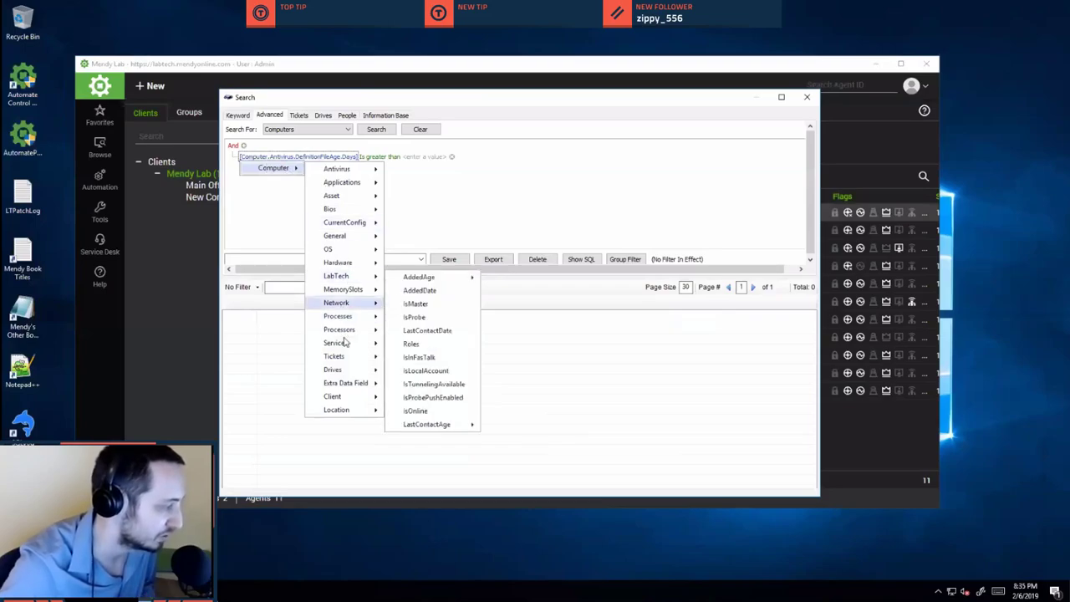
pyautogui.moveTo(345, 342)
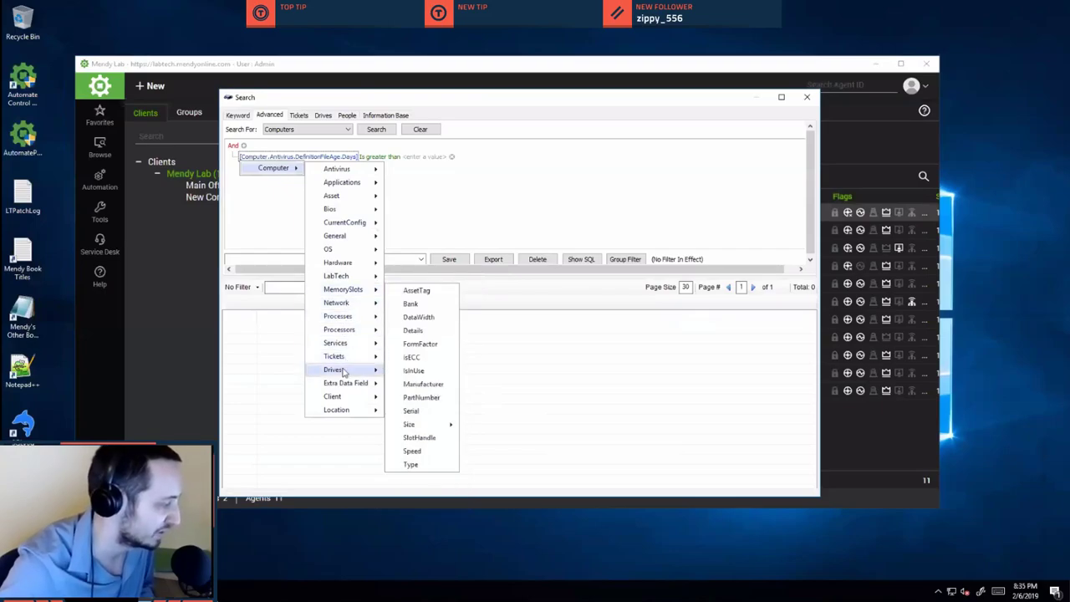
pyautogui.moveTo(344, 372)
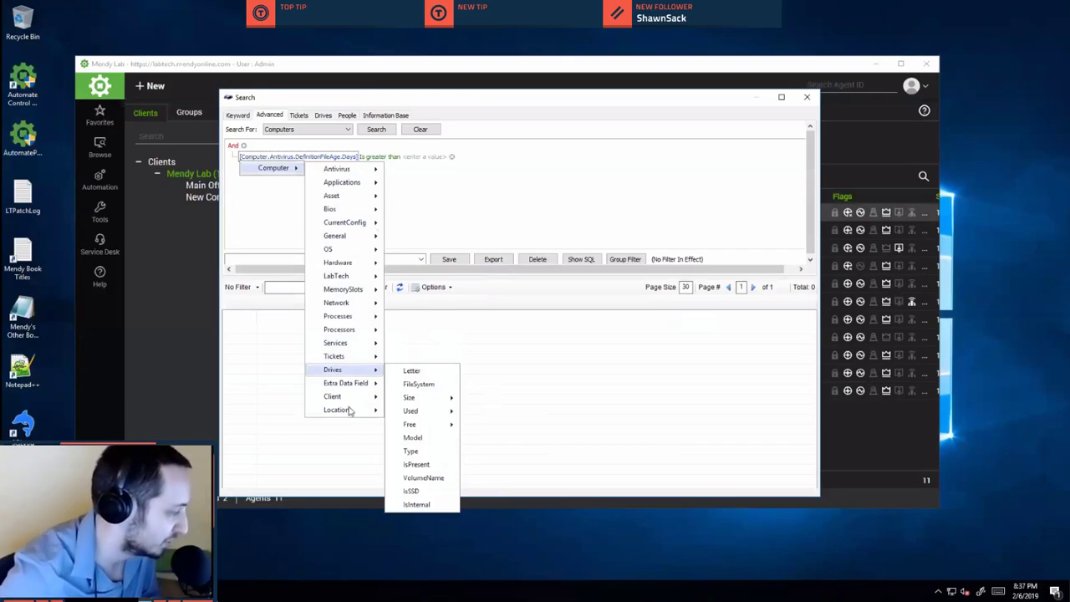
pyautogui.moveTo(350, 384)
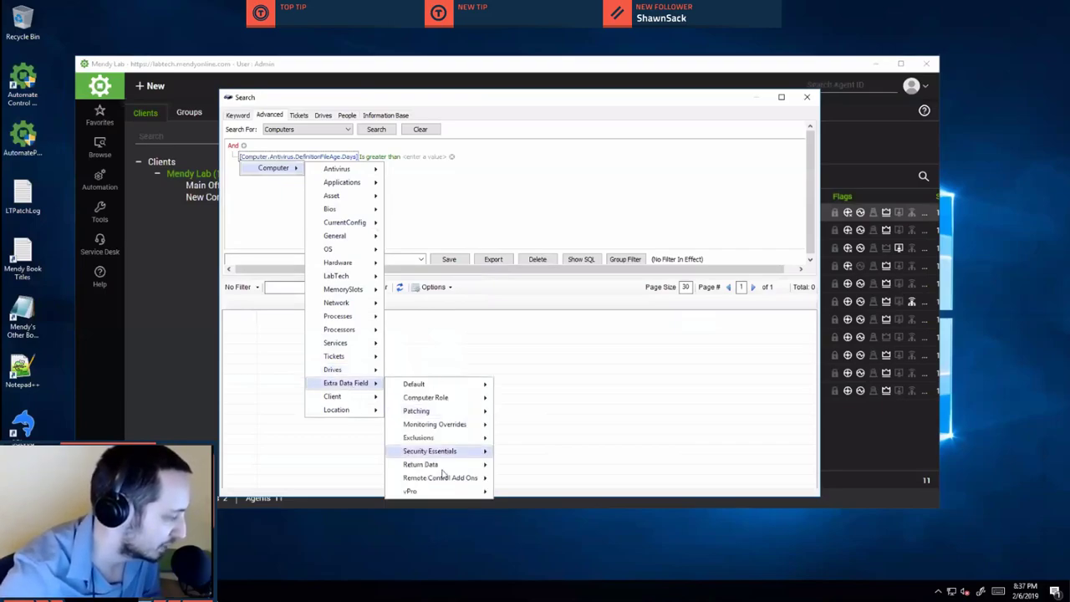
pyautogui.moveTo(441, 477)
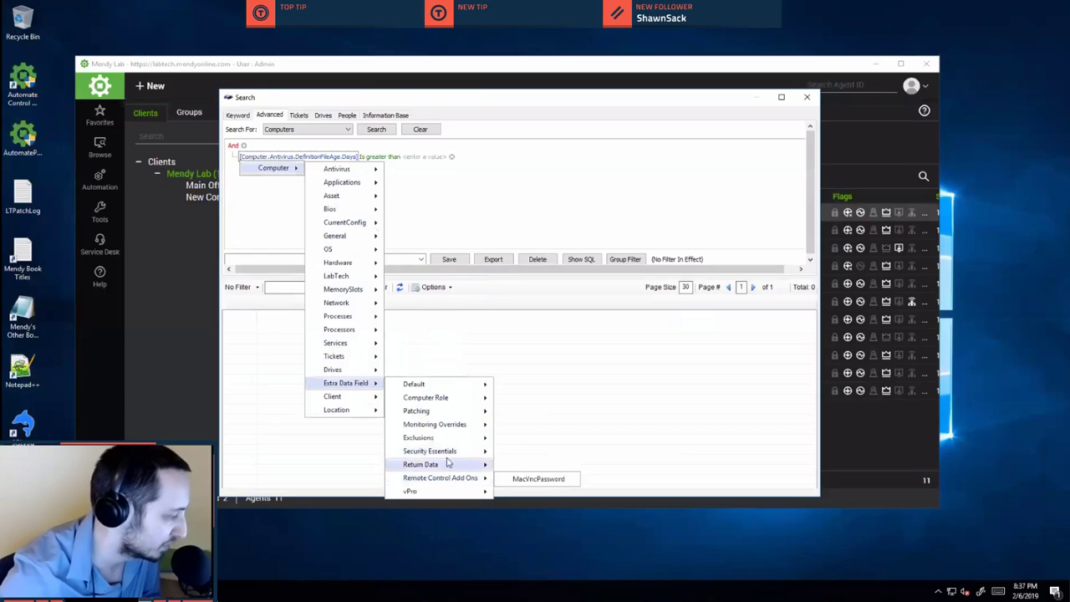
pyautogui.moveTo(454, 403)
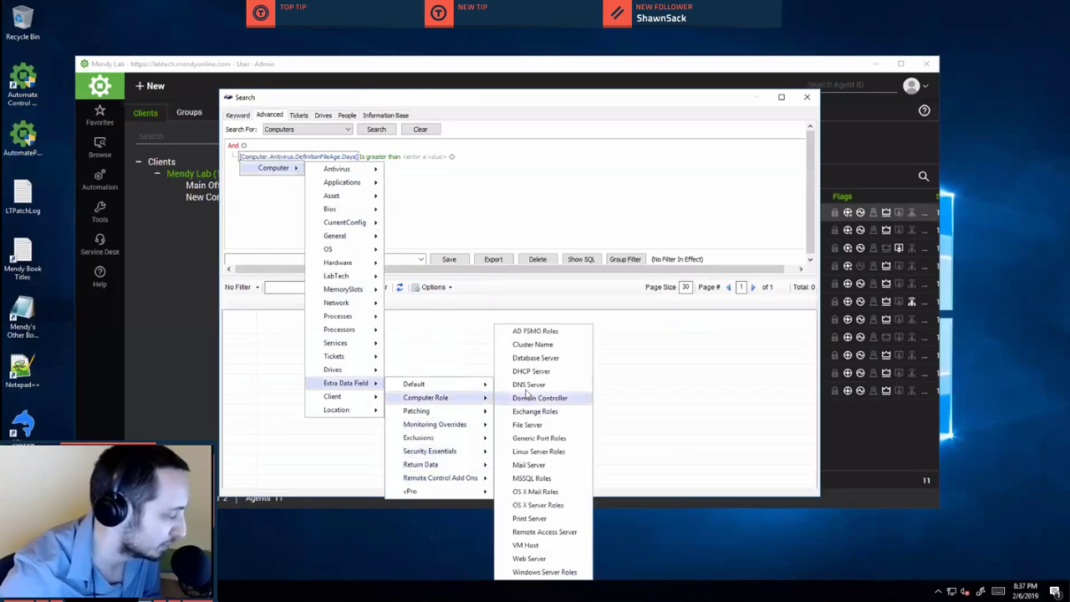
pyautogui.click(552, 545)
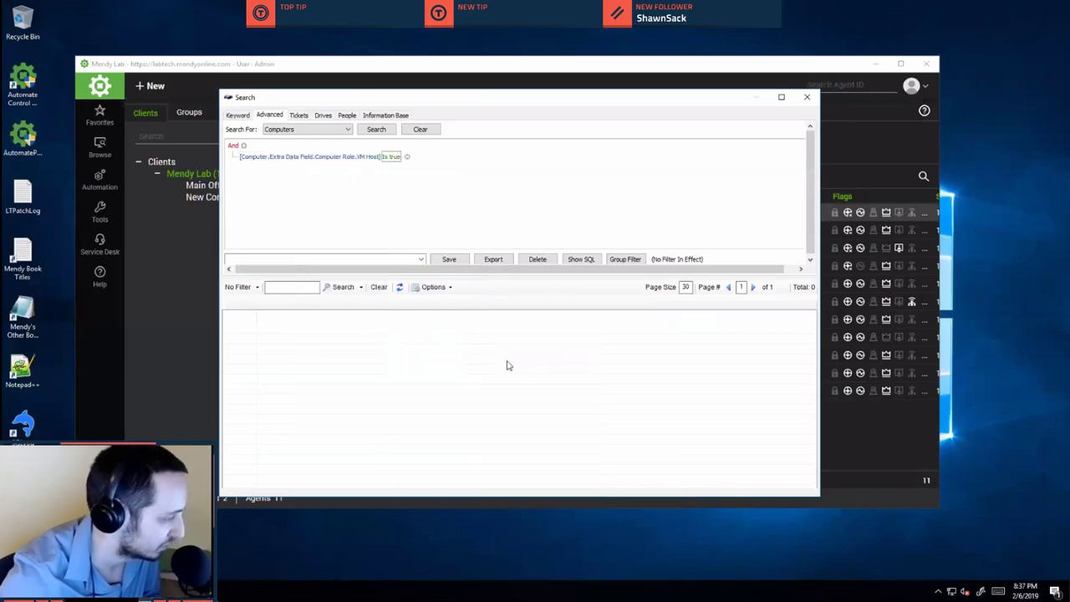
pyautogui.click(376, 129)
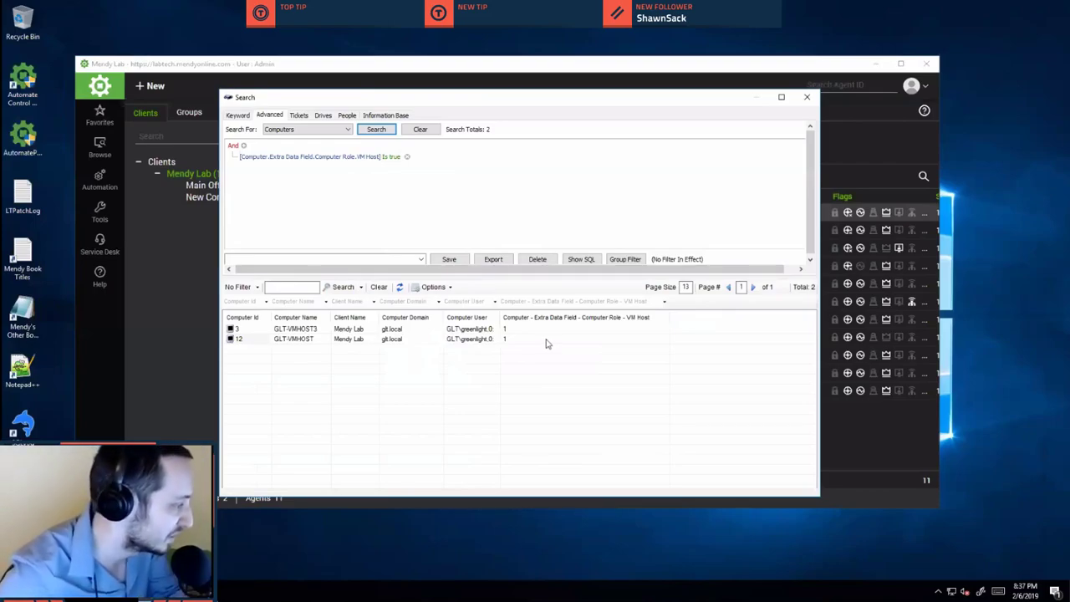
# Look through the list of saved computer searches without loading one.
pyautogui.click(421, 259)
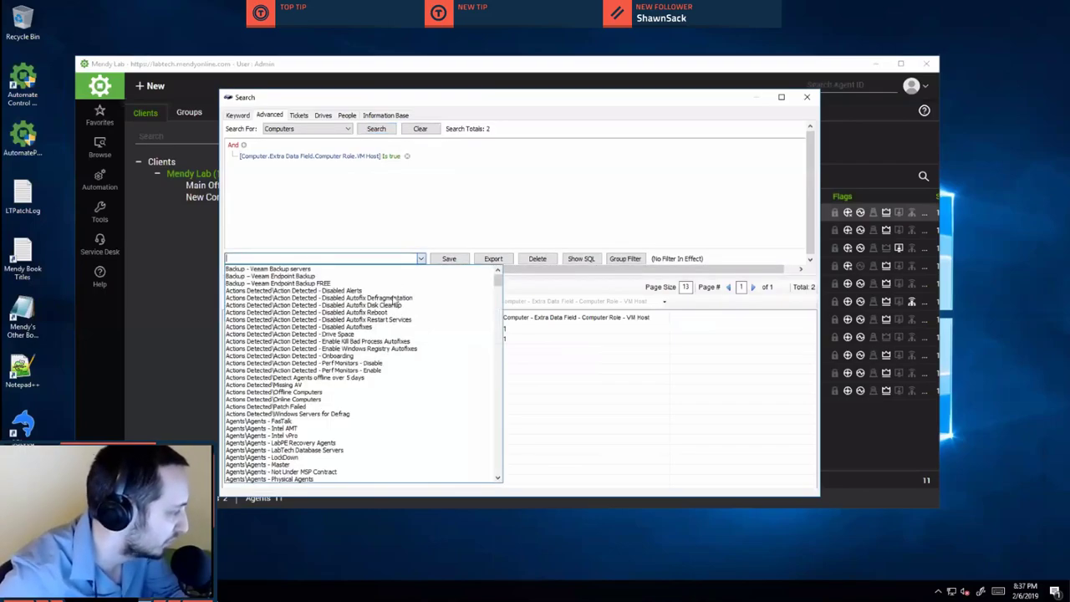
pyautogui.scroll(-7, 401, 330)
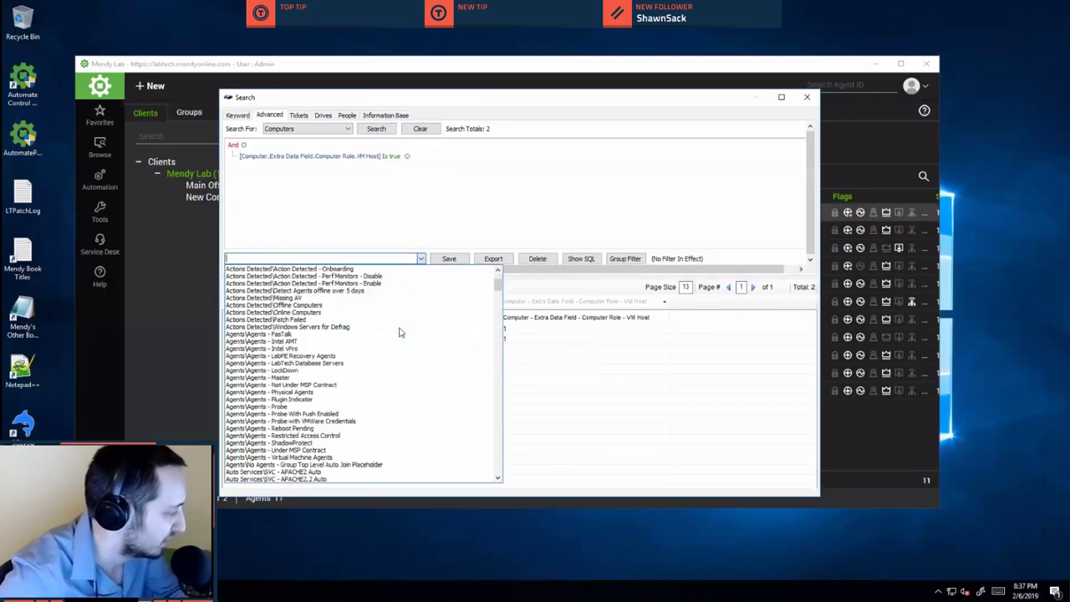
pyautogui.click(497, 319)
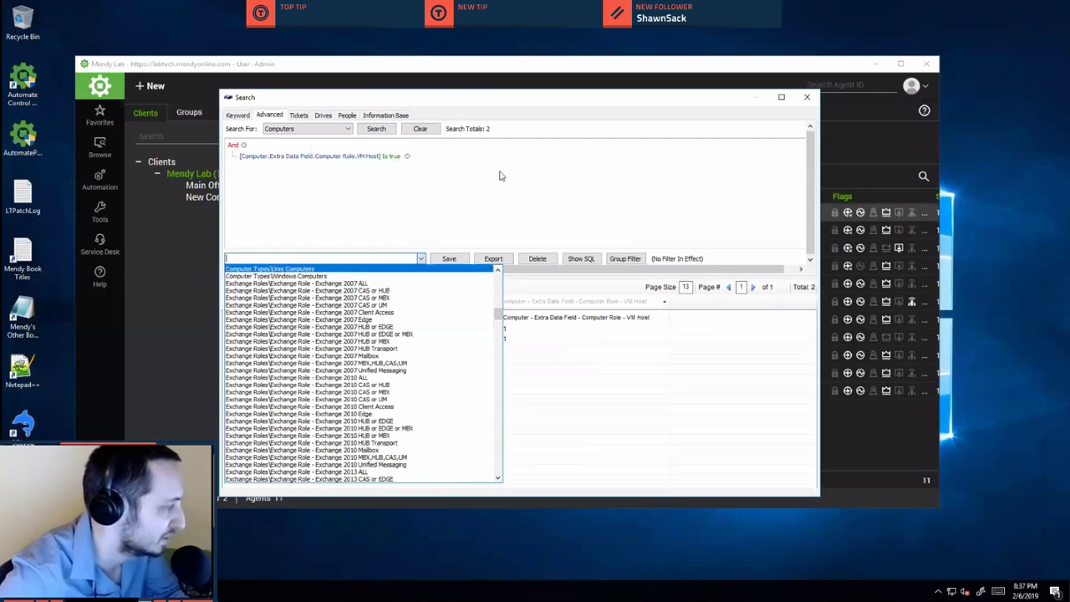
pyautogui.click(460, 219)
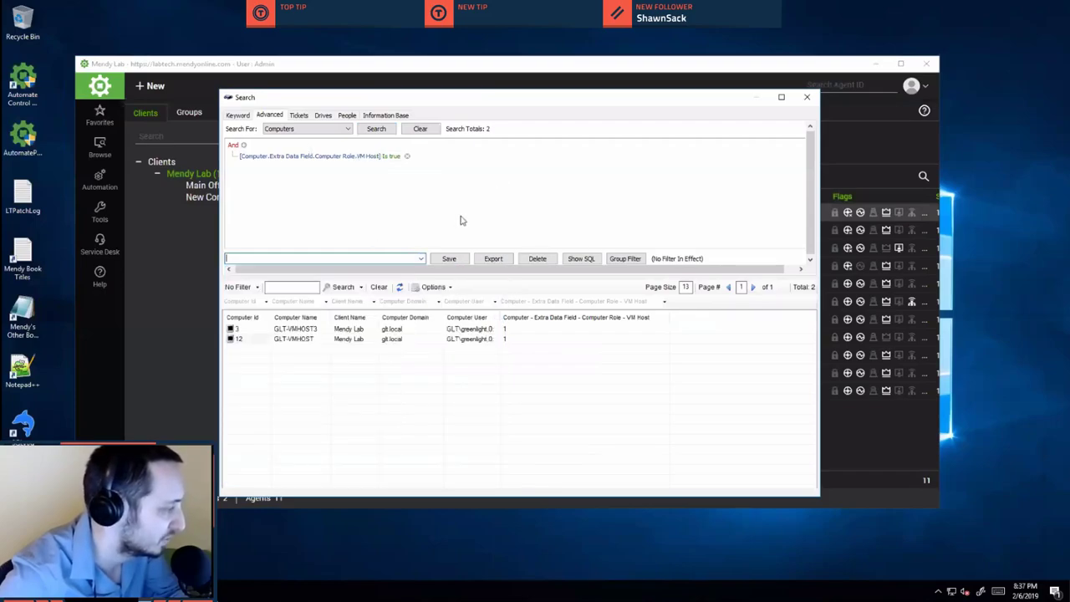
pyautogui.click(422, 260)
pyautogui.click(312, 156)
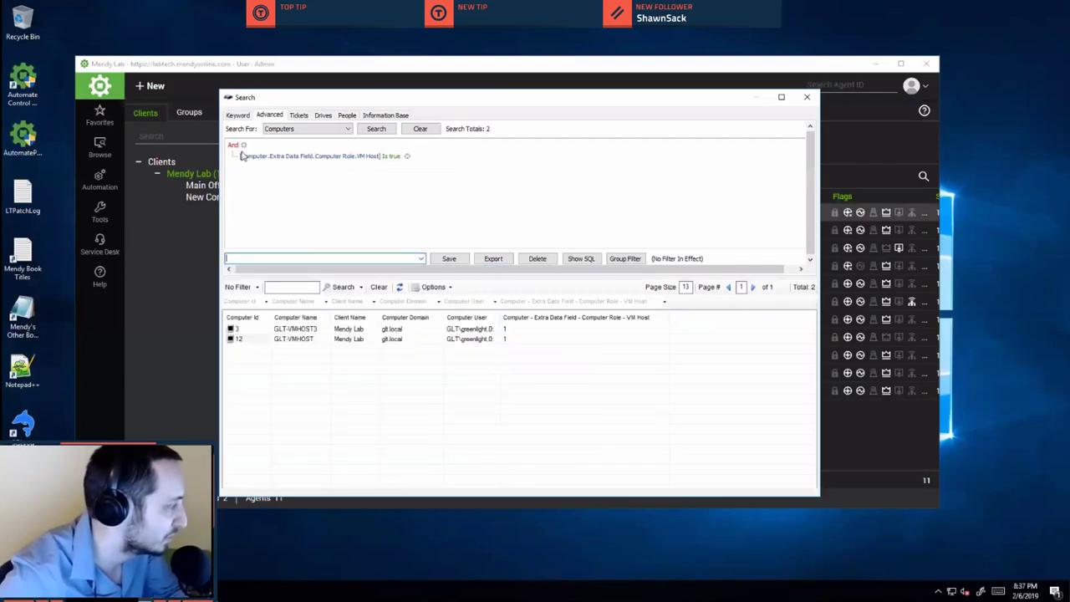
# Add a second condition, Computer.LabTech.IsOnline is true, and run the search again.
pyautogui.click(243, 147)
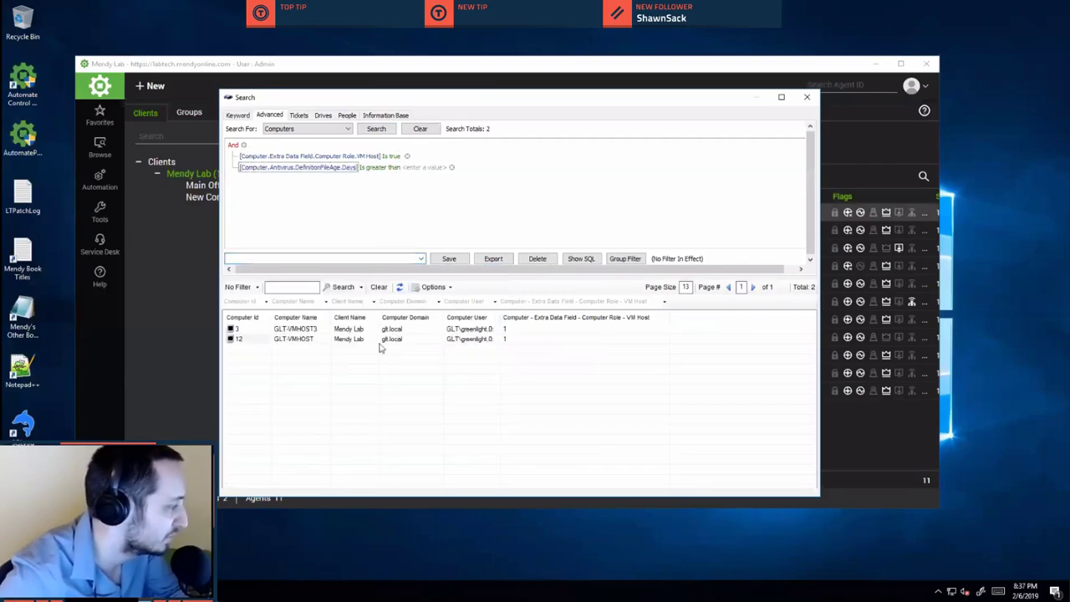
pyautogui.click(276, 168)
pyautogui.moveTo(340, 287)
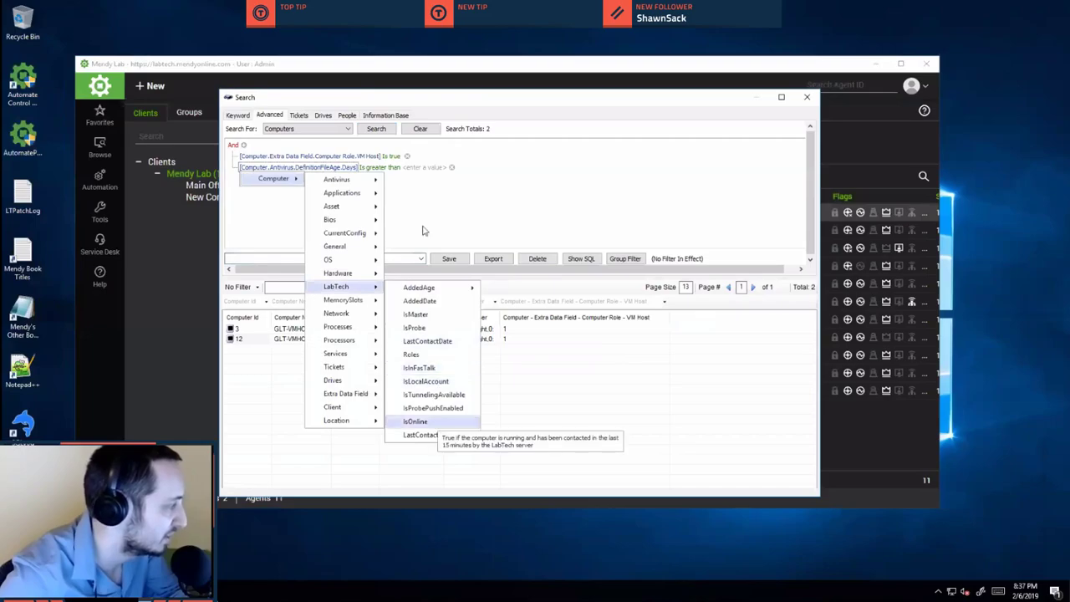
pyautogui.click(413, 421)
pyautogui.click(380, 128)
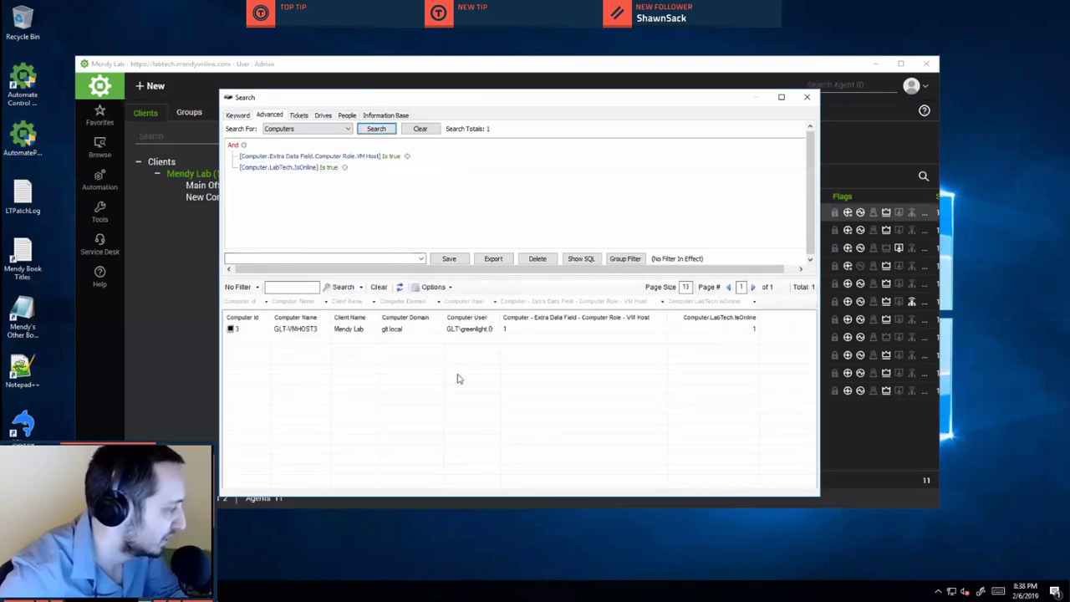
# Add a nested condition group under the top-level And and set it to match the Applications collection.
pyautogui.click(234, 147)
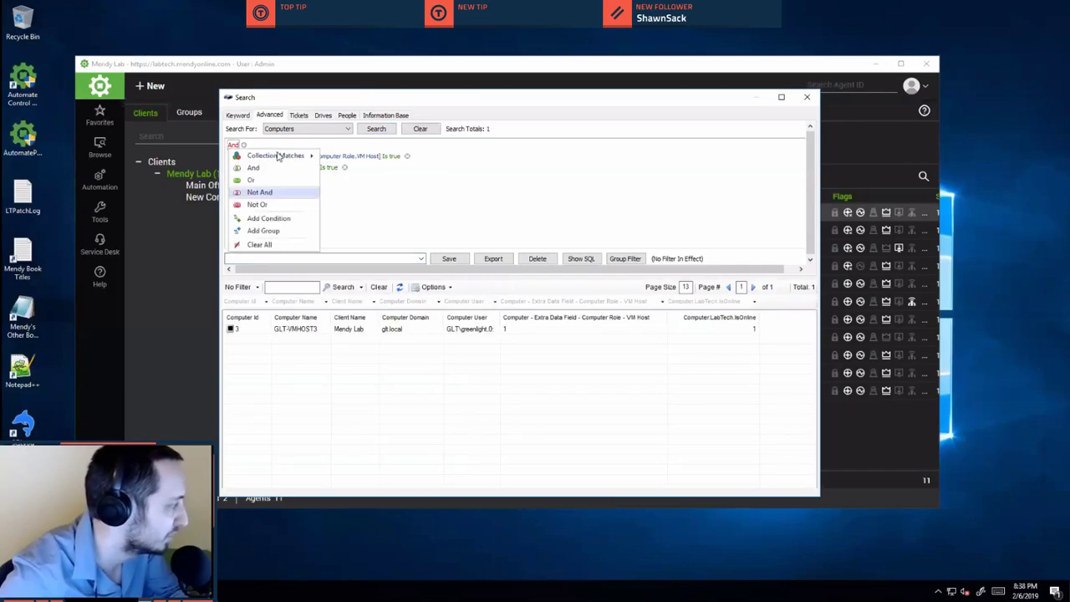
pyautogui.click(266, 232)
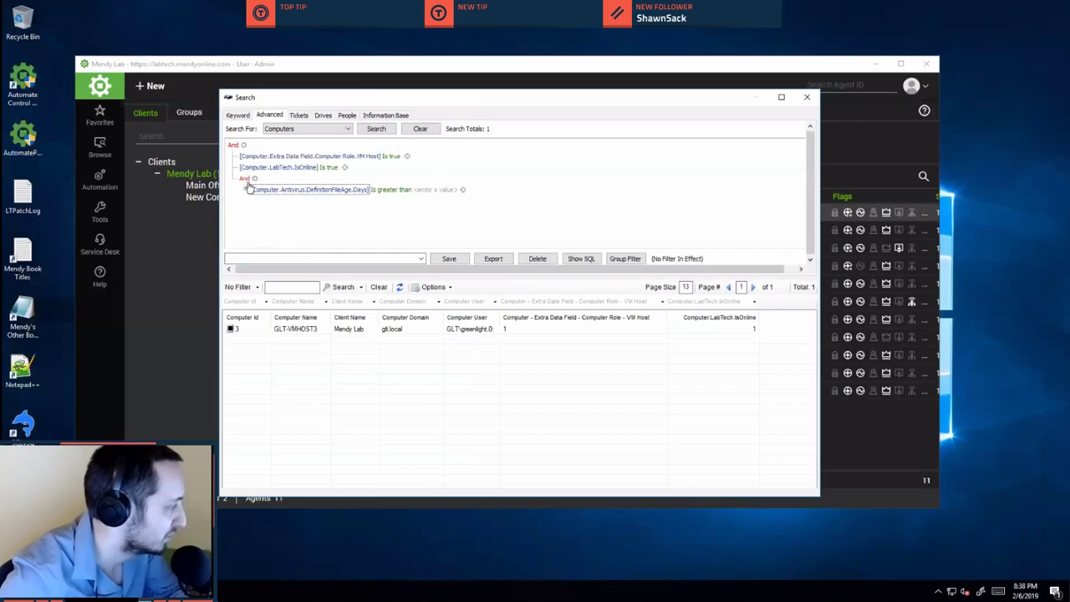
pyautogui.click(244, 180)
pyautogui.moveTo(271, 193)
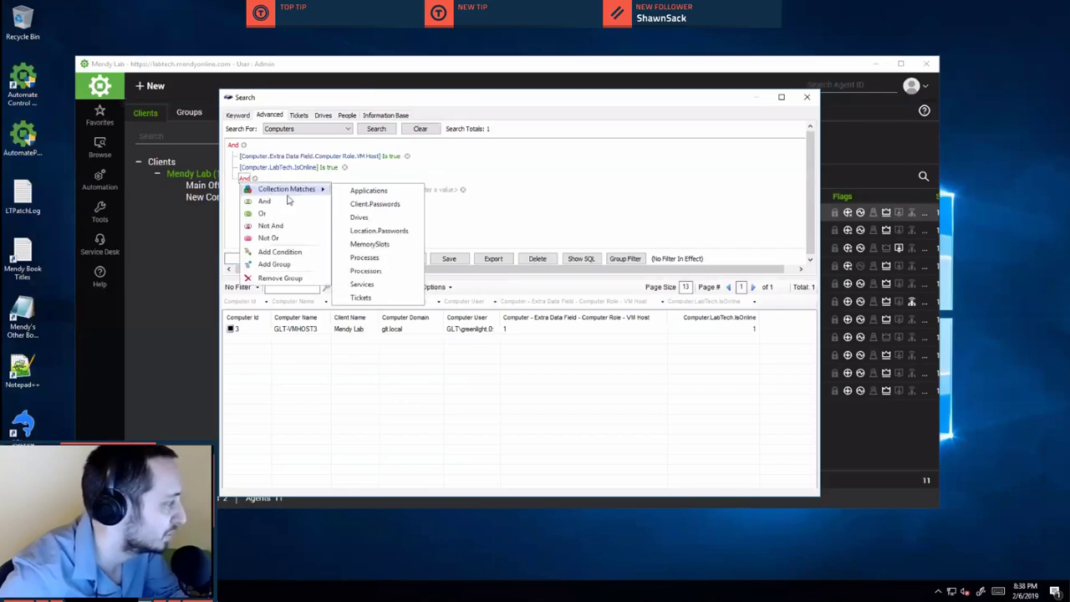
pyautogui.click(359, 196)
# Set the Applications group's condition to Computer.Applications.Name Contains Automate and run the search.
pyautogui.click(298, 190)
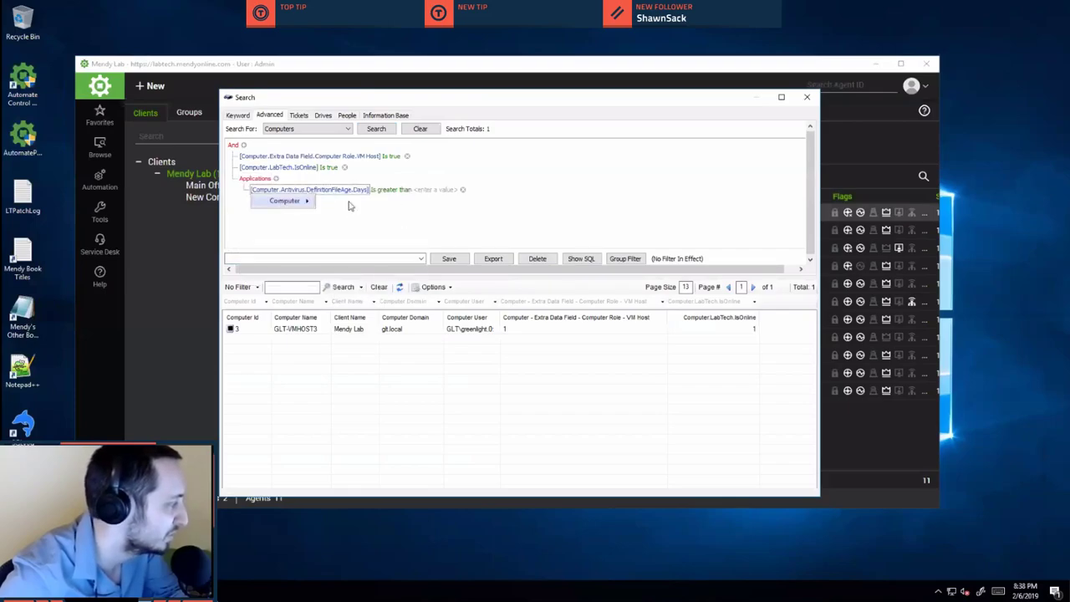
pyautogui.moveTo(353, 201)
pyautogui.click(417, 228)
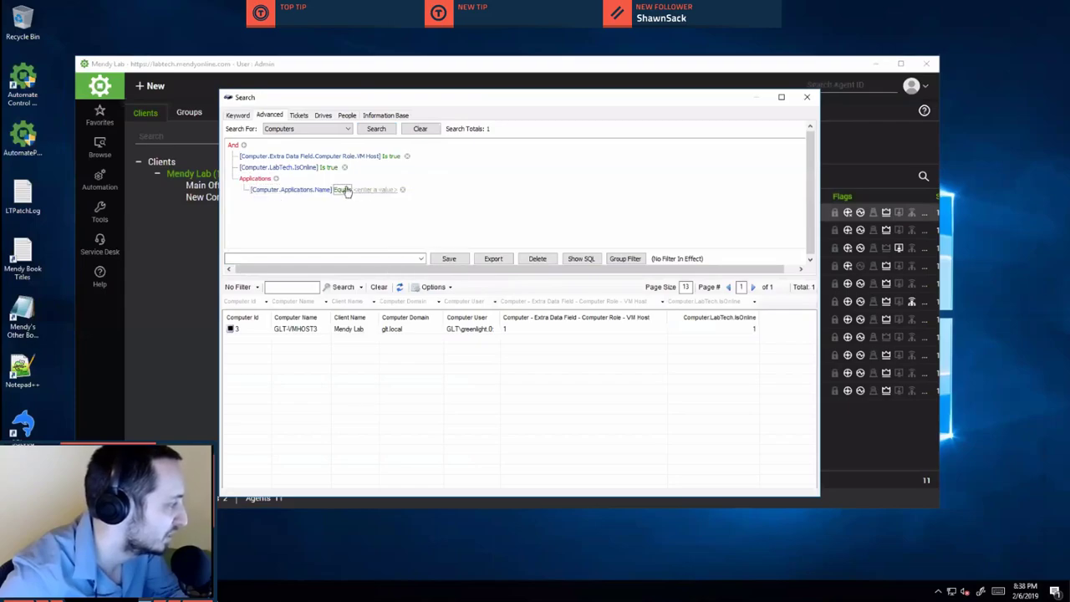
pyautogui.click(345, 189)
pyautogui.click(360, 252)
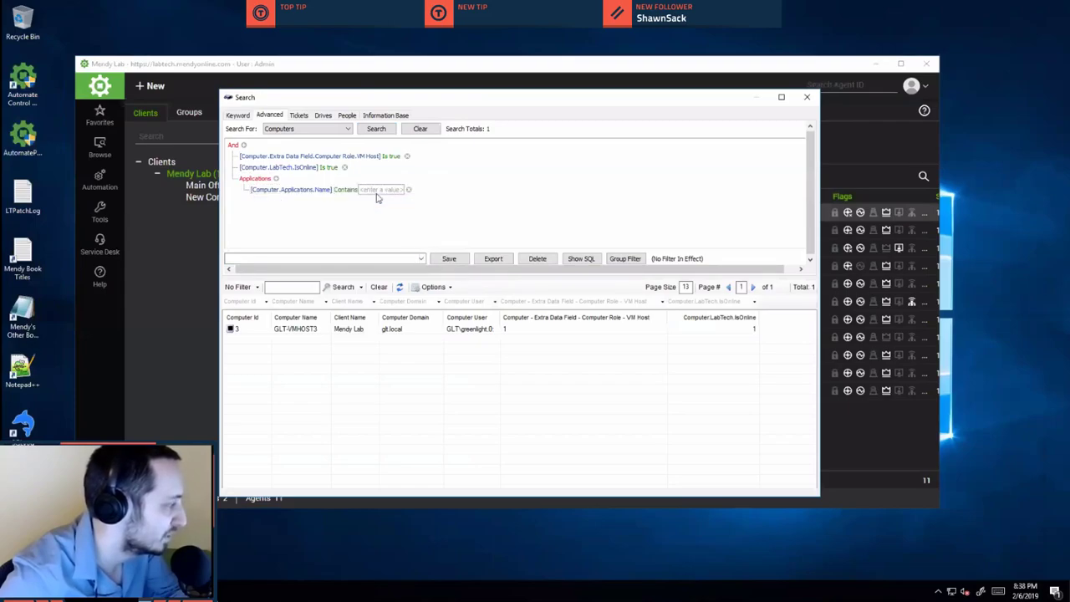
pyautogui.click(378, 189)
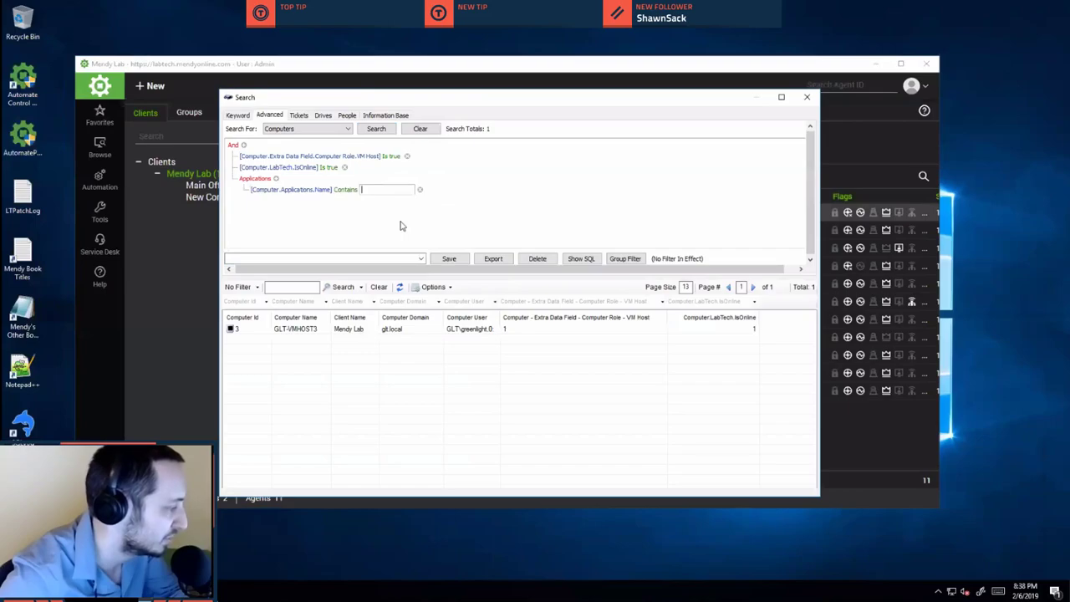
pyautogui.write('Automate')
pyautogui.click(393, 165)
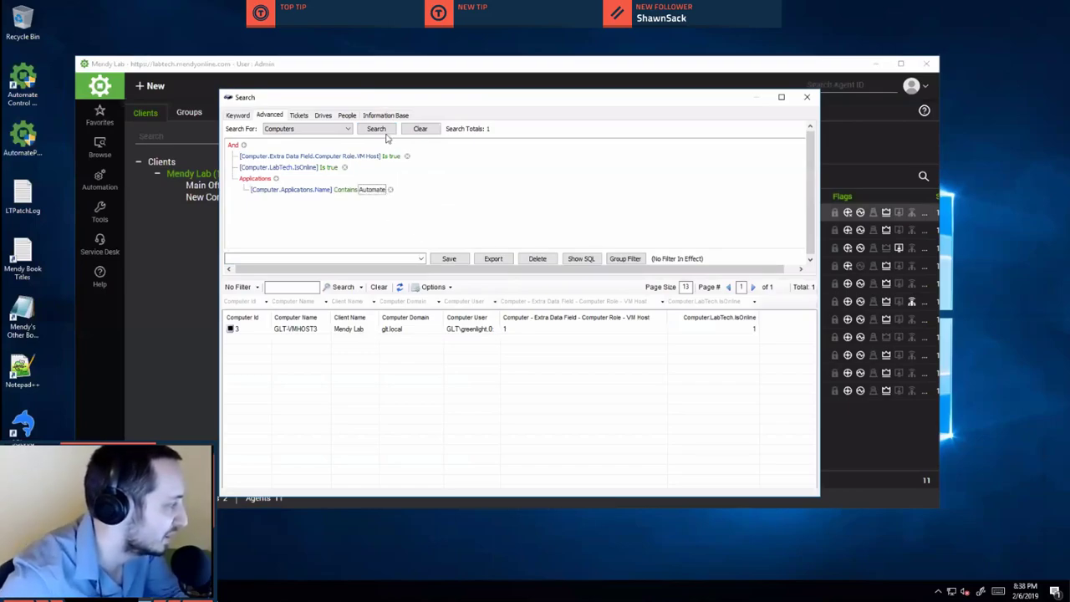
pyautogui.click(378, 130)
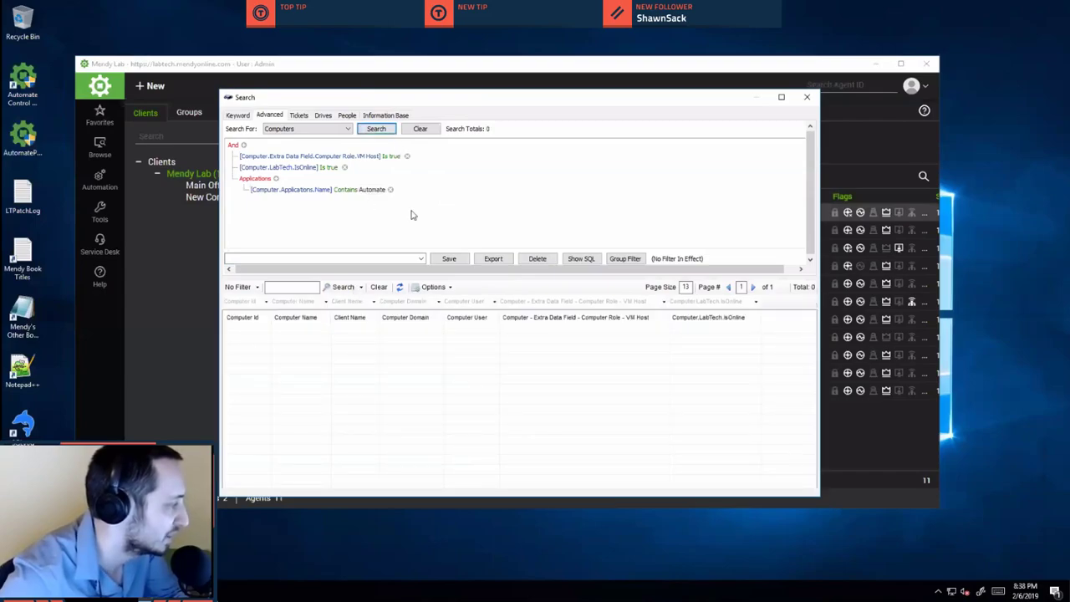
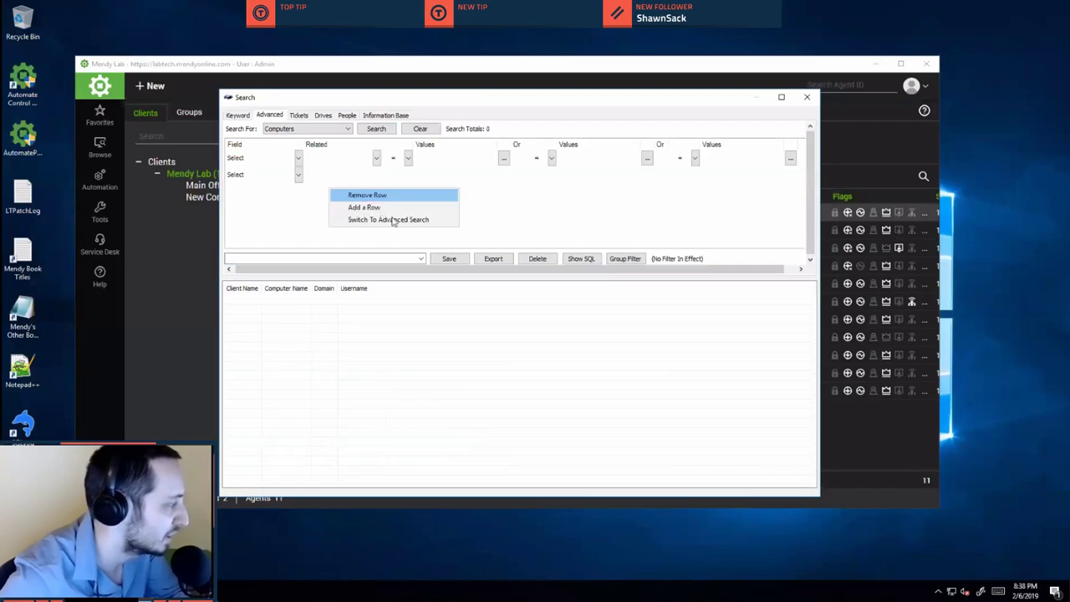
# Switch the search editor from the legacy layout to advanced search and back to legacy.
pyautogui.rightClick(503, 199)
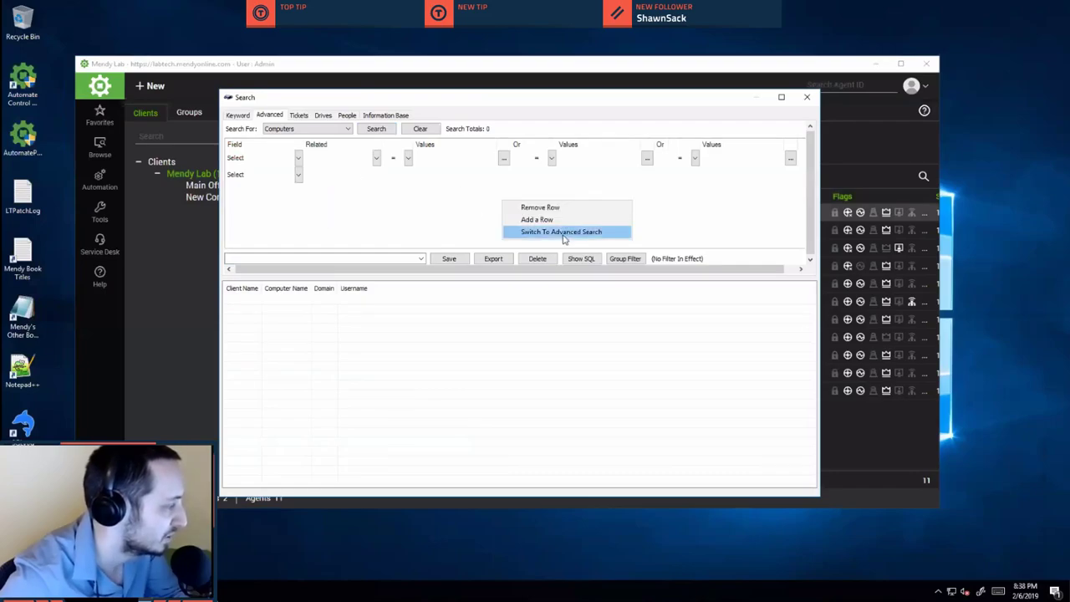
pyautogui.click(563, 232)
pyautogui.rightClick(352, 167)
pyautogui.rightClick(483, 166)
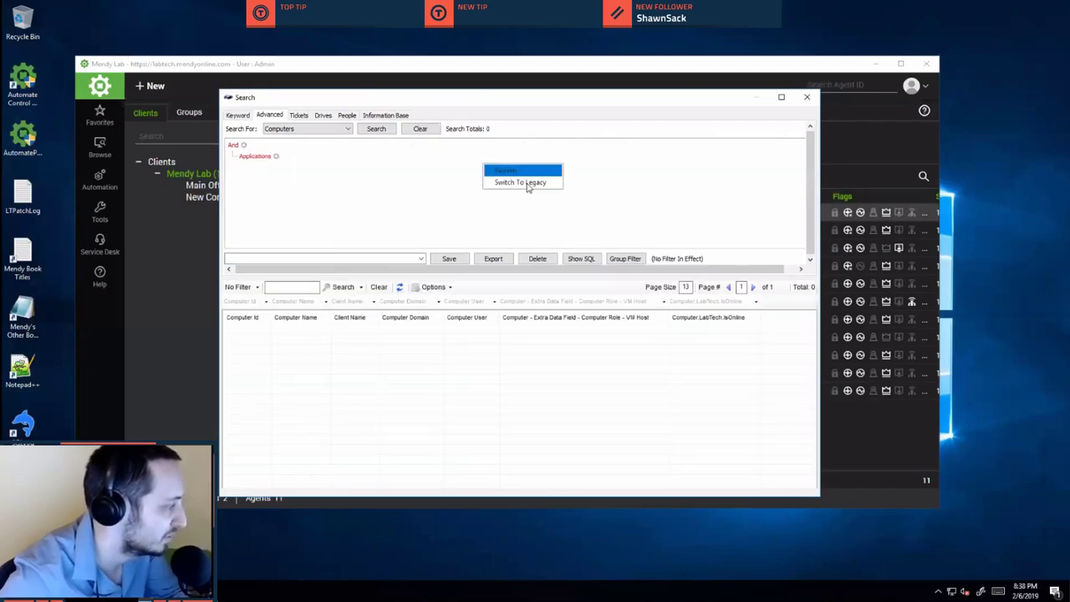
pyautogui.click(526, 183)
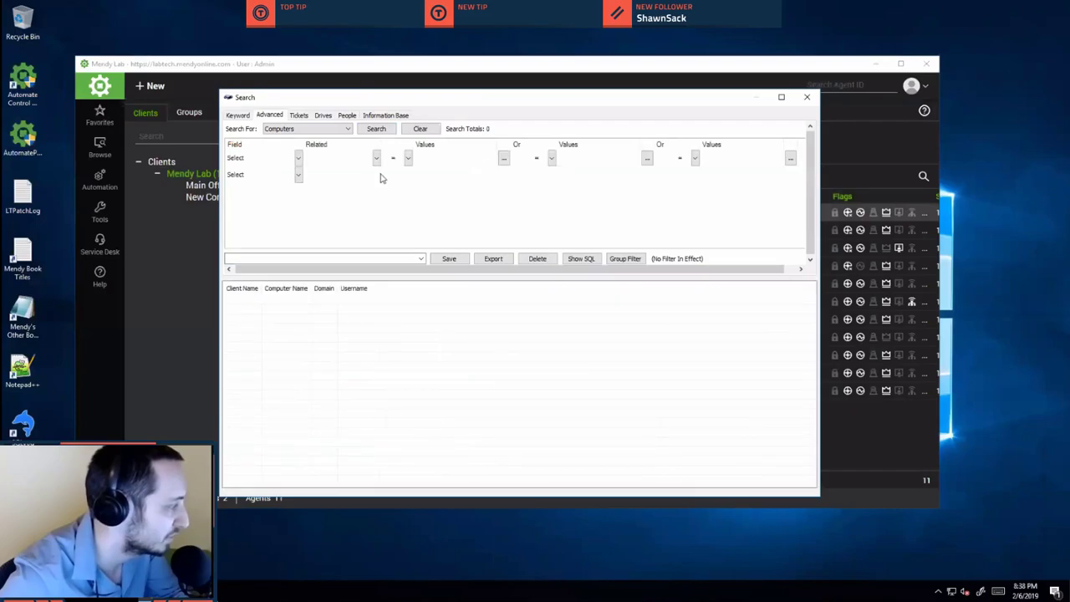
# Set the first legacy search condition's field to Related - Software Installed.
pyautogui.click(298, 158)
pyautogui.scroll(-3, 298, 193)
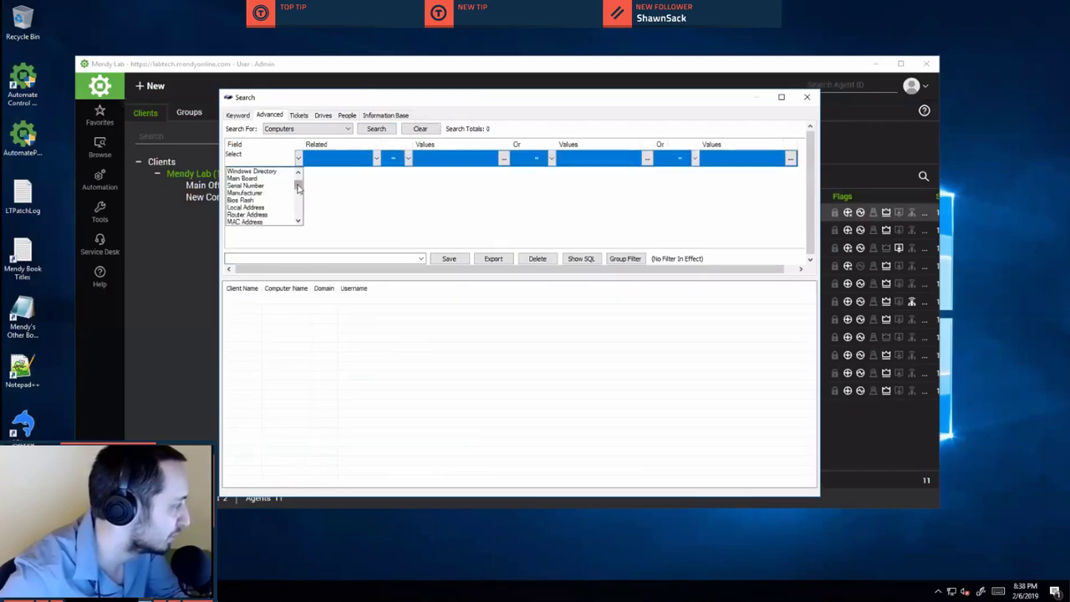
pyautogui.scroll(-6, 299, 194)
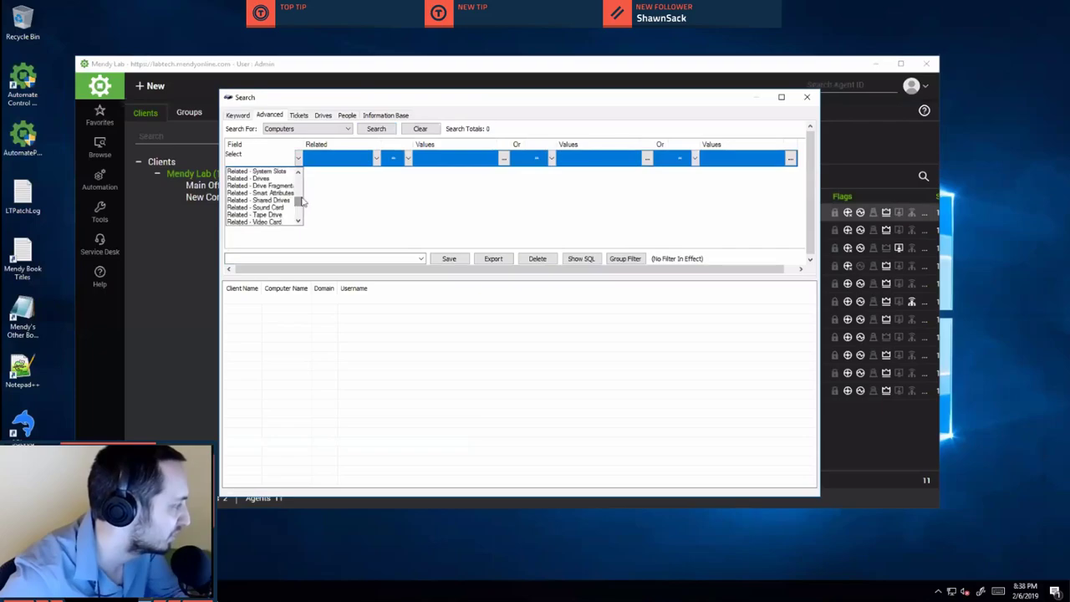
pyautogui.scroll(3, 301, 190)
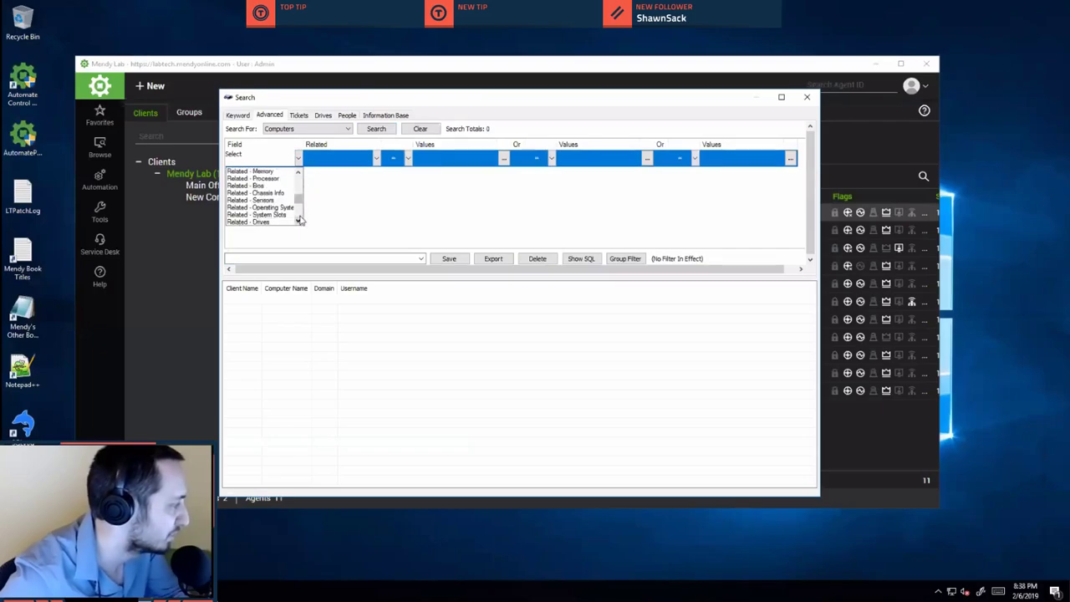
pyautogui.scroll(-3, 299, 219)
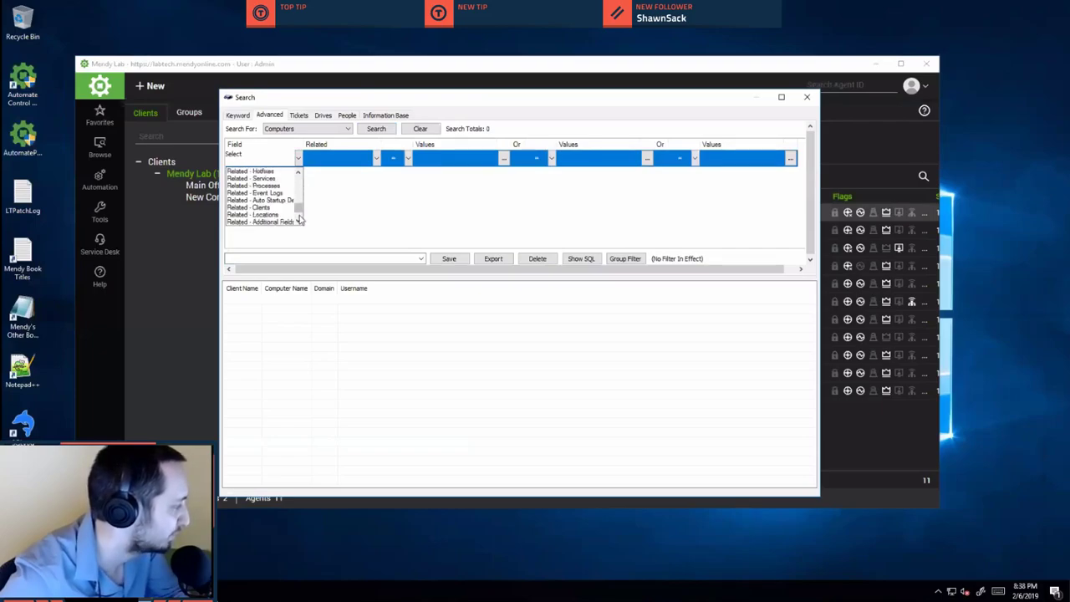
pyautogui.scroll(3, 303, 186)
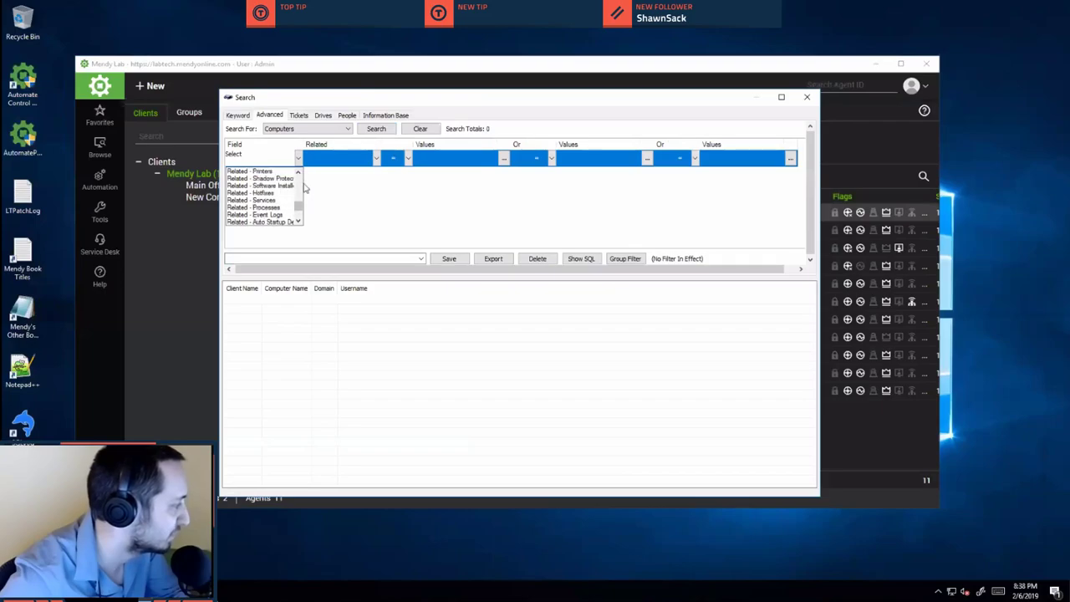
pyautogui.click(288, 185)
pyautogui.click(376, 158)
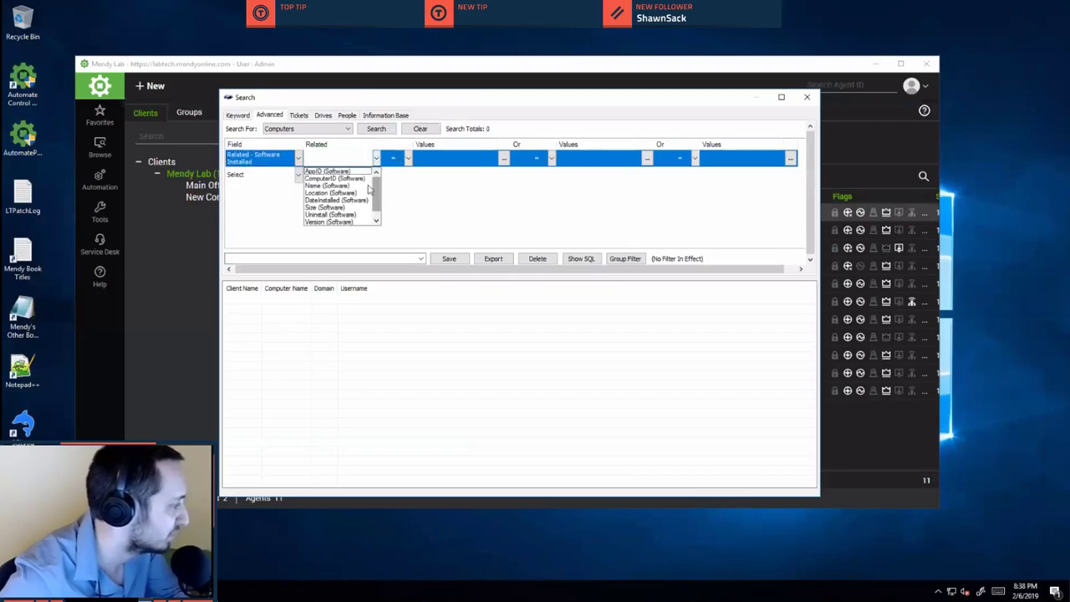
pyautogui.click(364, 179)
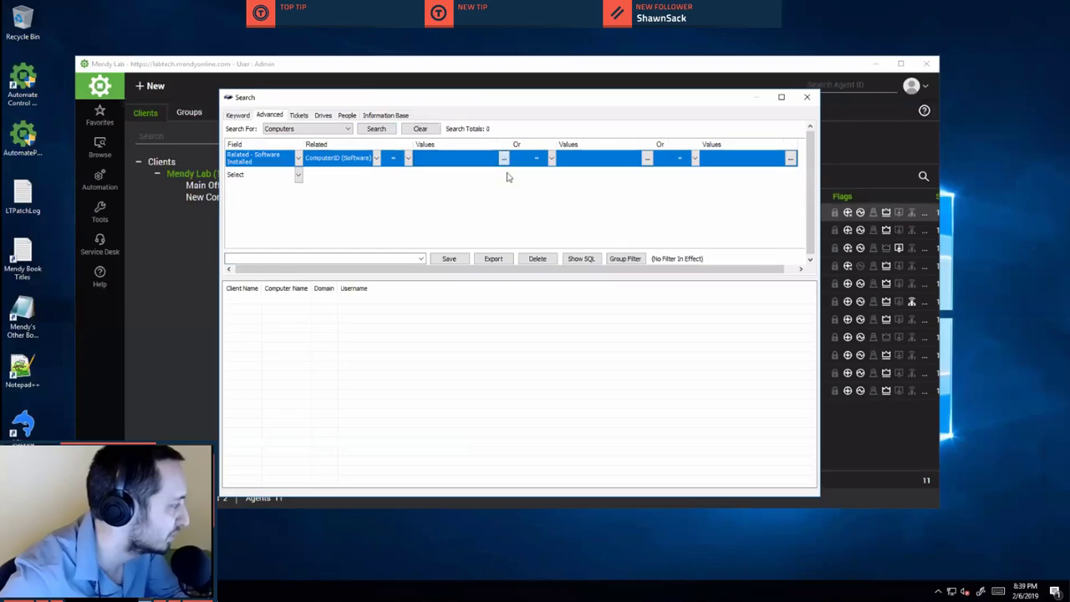
pyautogui.click(503, 159)
pyautogui.click(620, 194)
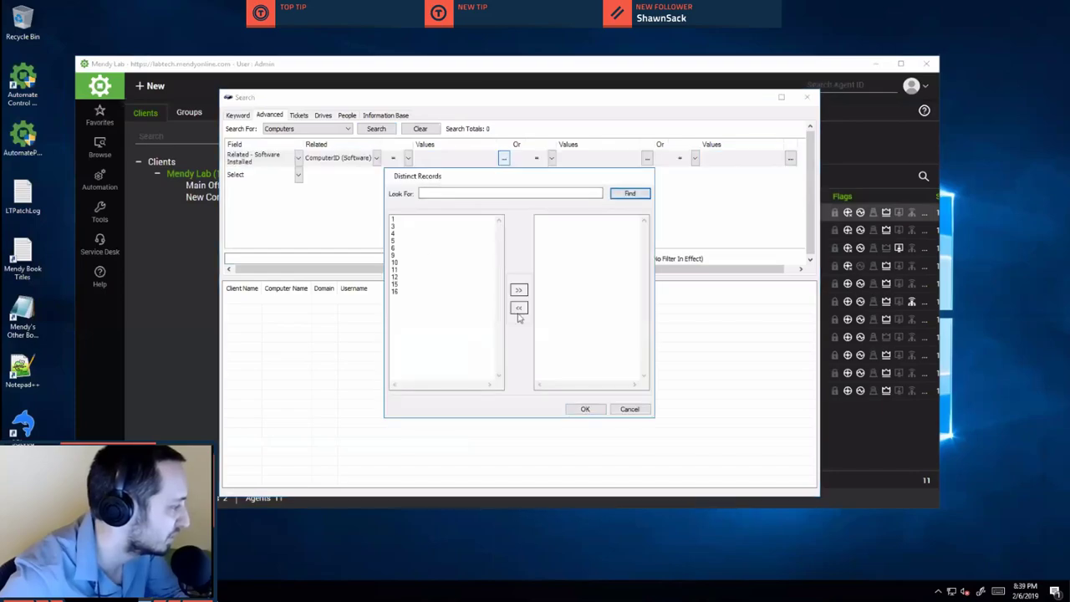
pyautogui.click(629, 408)
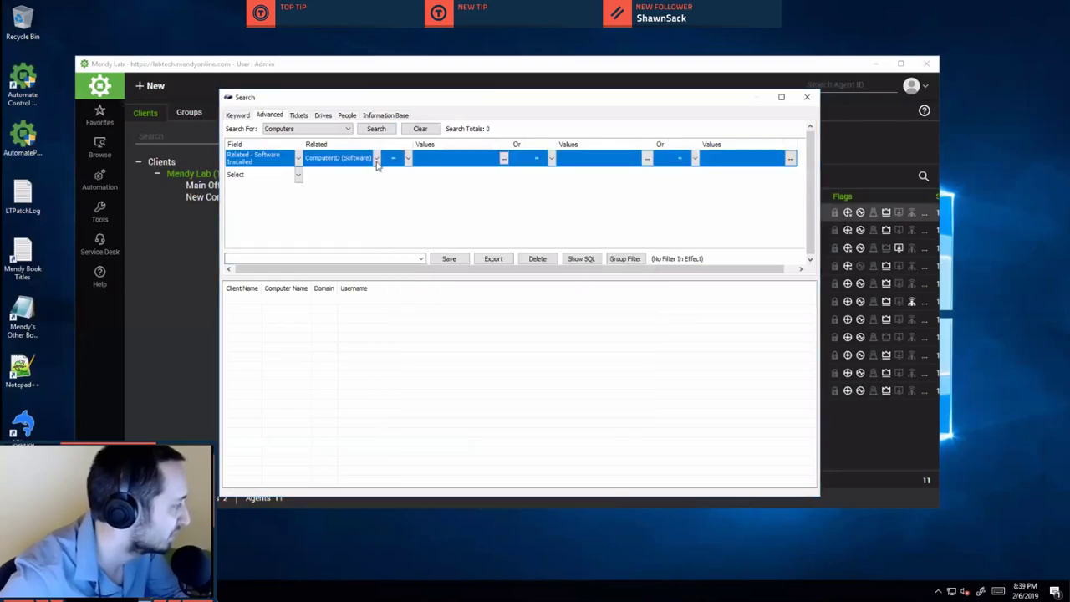
# Set the condition's related field to Name (Software) and open the list of its distinct values.
pyautogui.click(376, 159)
pyautogui.click(385, 195)
pyautogui.click(376, 160)
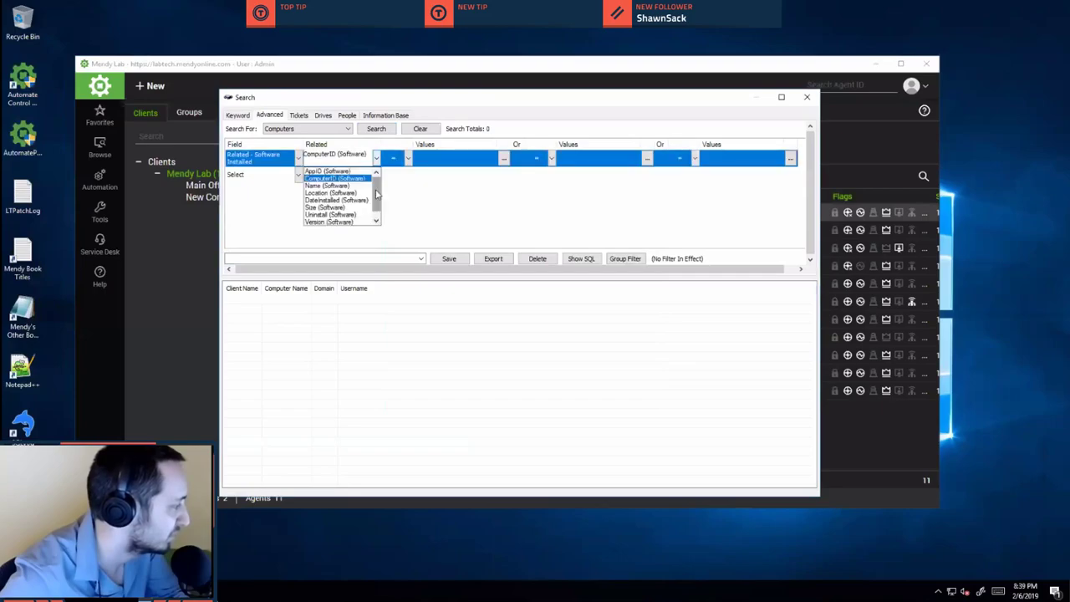
pyautogui.moveTo(376, 194); pyautogui.dragTo(376, 209)
pyautogui.click(330, 178)
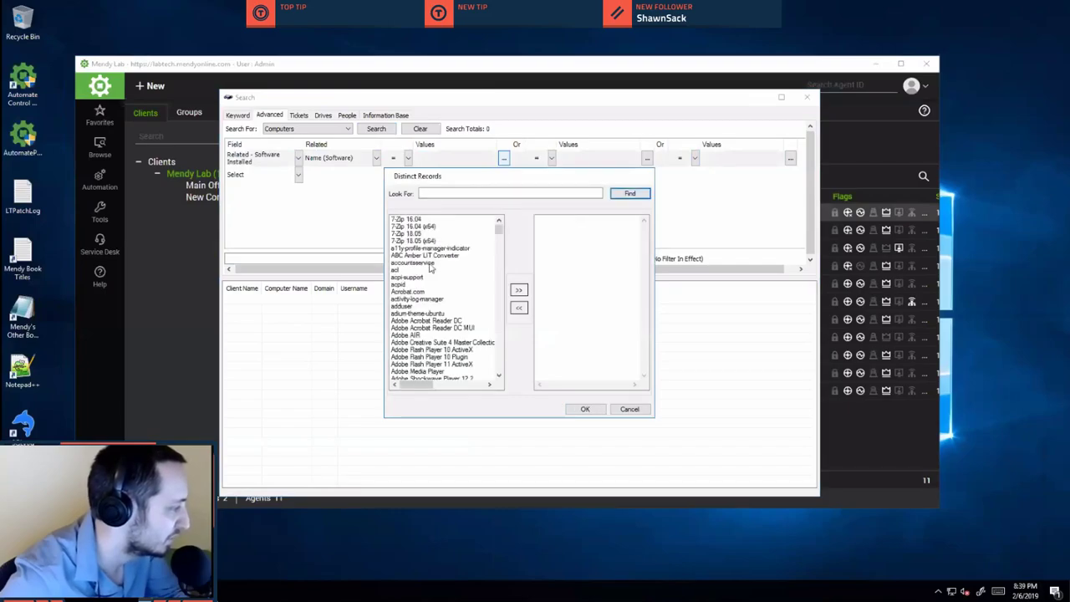
# Browse the distinct software names and filter them for "micr".
pyautogui.click(464, 260)
pyautogui.scroll(-5, 468, 268)
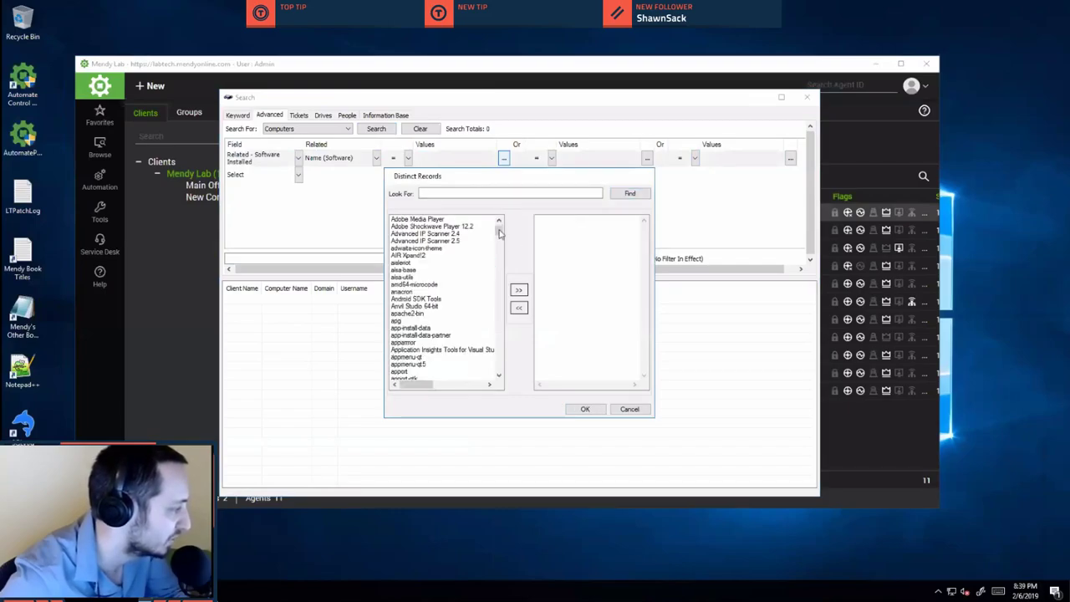
pyautogui.moveTo(494, 232); pyautogui.dragTo(437, 253)
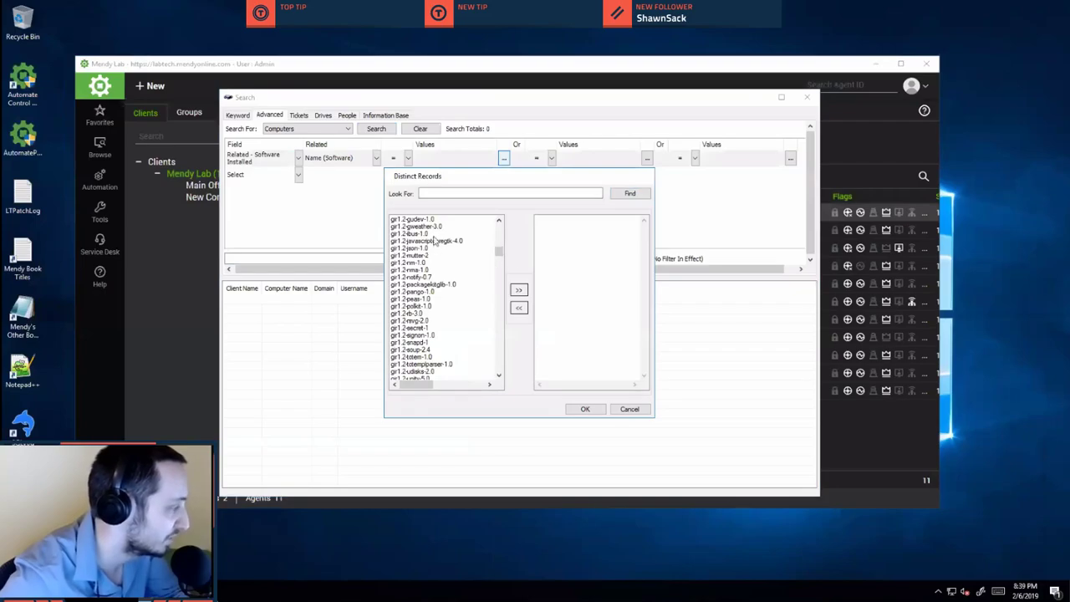
pyautogui.click(468, 242)
pyautogui.scroll(-7, 469, 247)
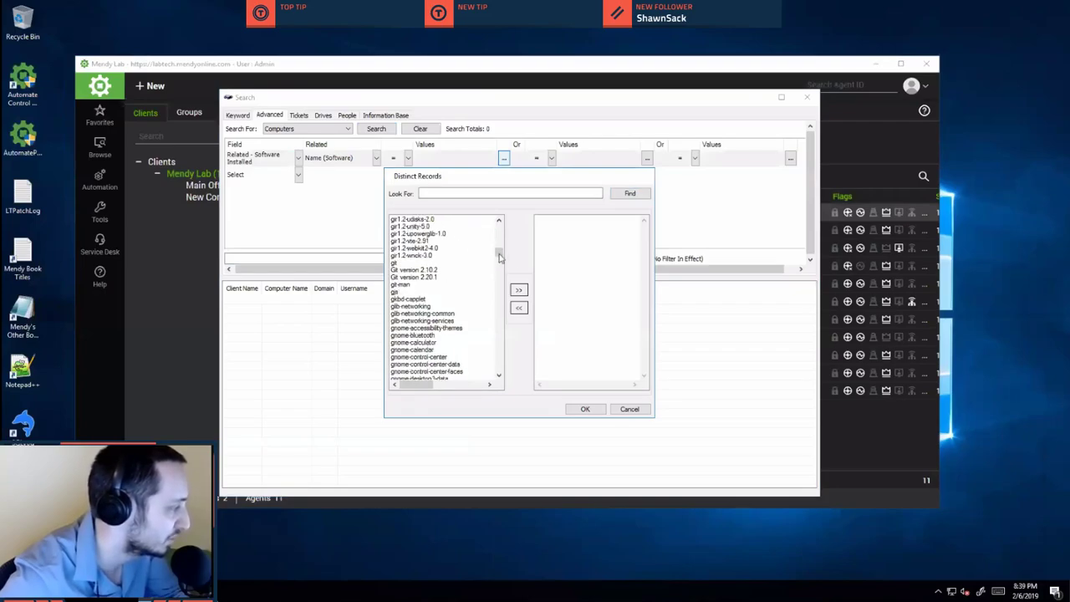
pyautogui.moveTo(499, 257); pyautogui.dragTo(498, 338)
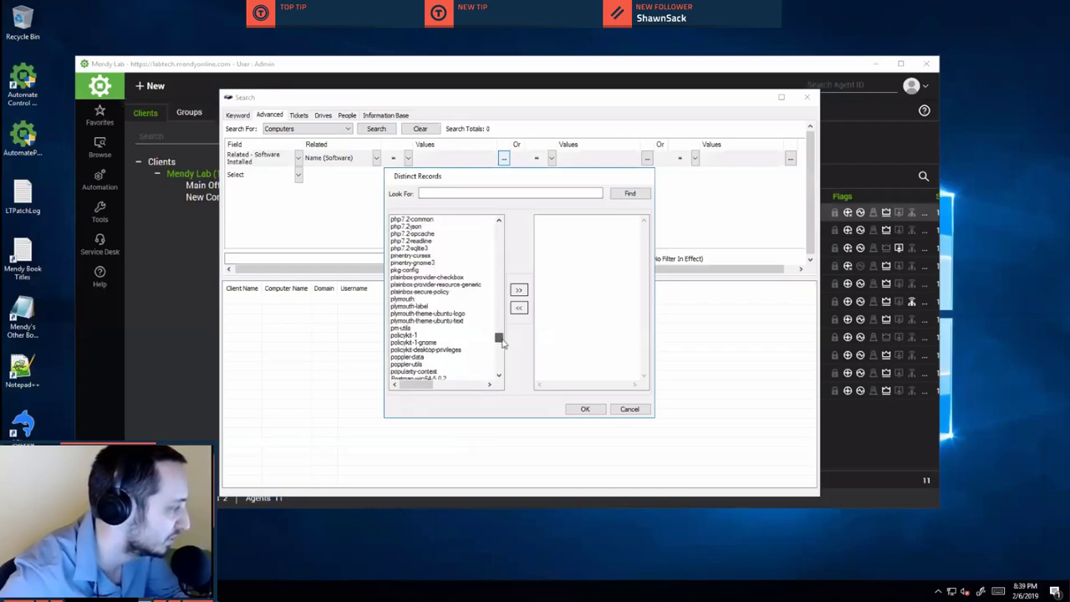
pyautogui.click(465, 193)
pyautogui.write('micr')
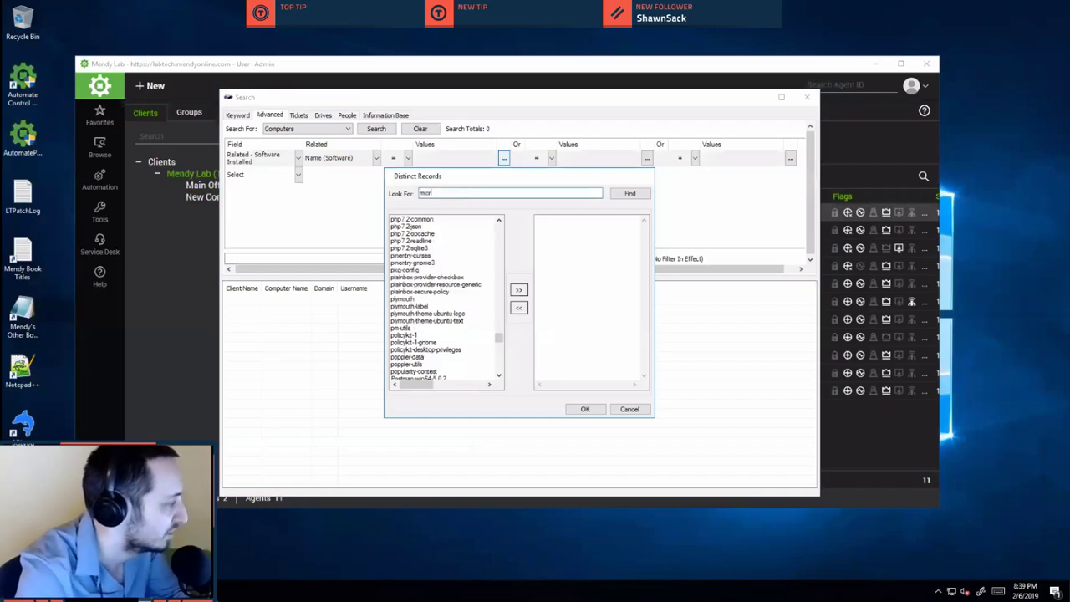
pyautogui.click(629, 193)
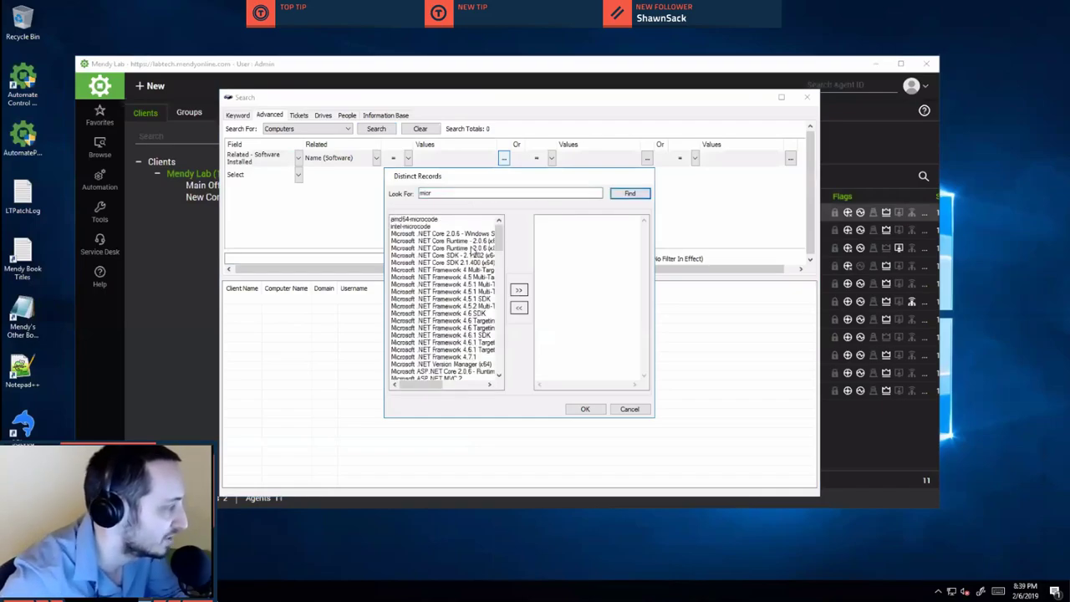
# Select Microsoft Web Deploy 3.6 as the condition's value and run the computer search.
pyautogui.moveTo(499, 237); pyautogui.dragTo(495, 359)
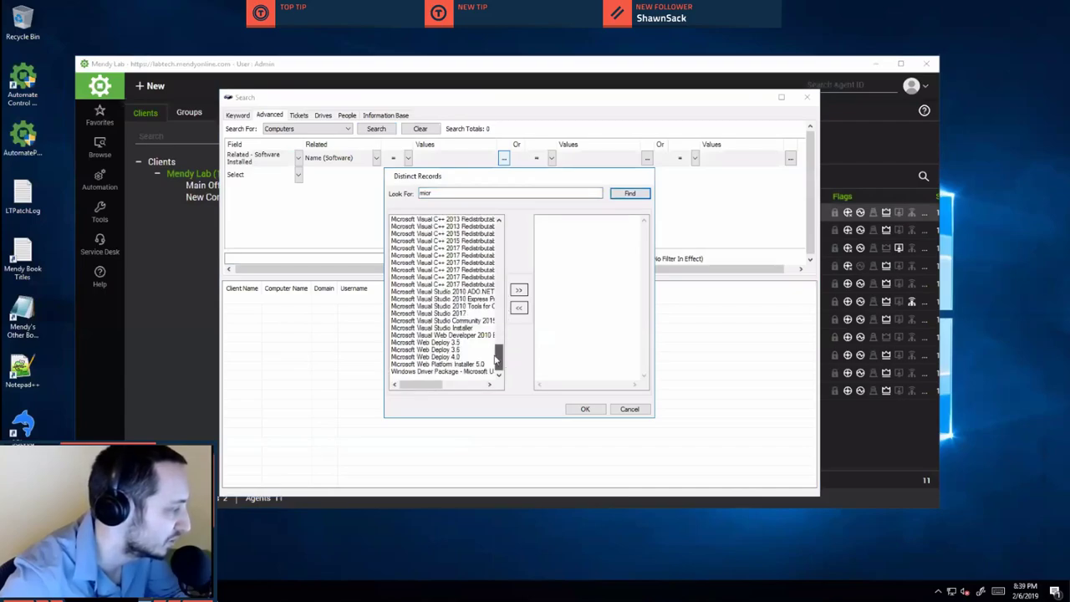
pyautogui.click(465, 349)
pyautogui.click(518, 289)
pyautogui.click(585, 408)
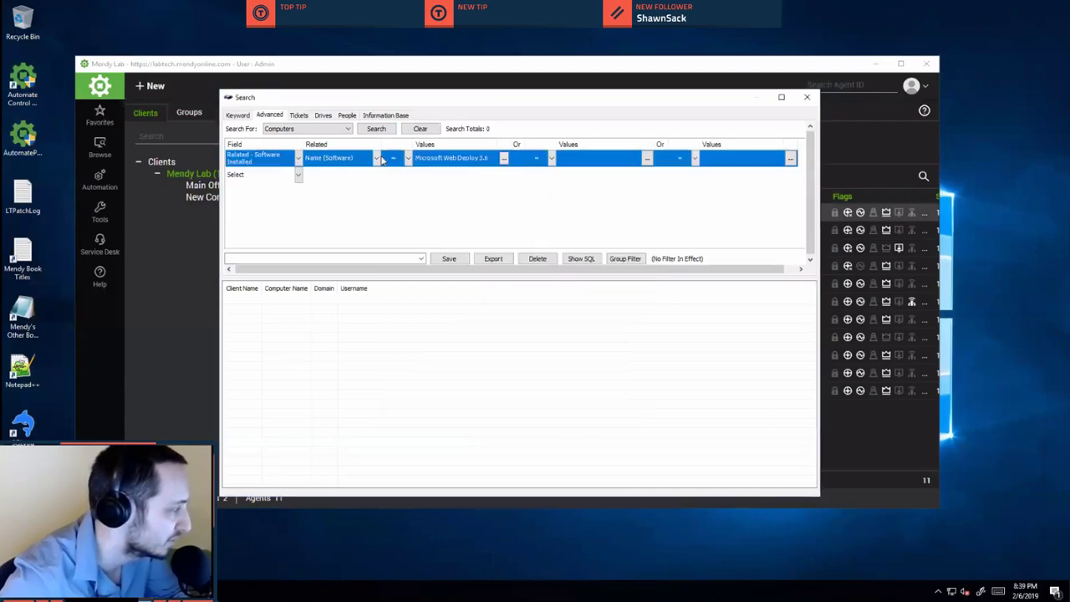
pyautogui.click(376, 128)
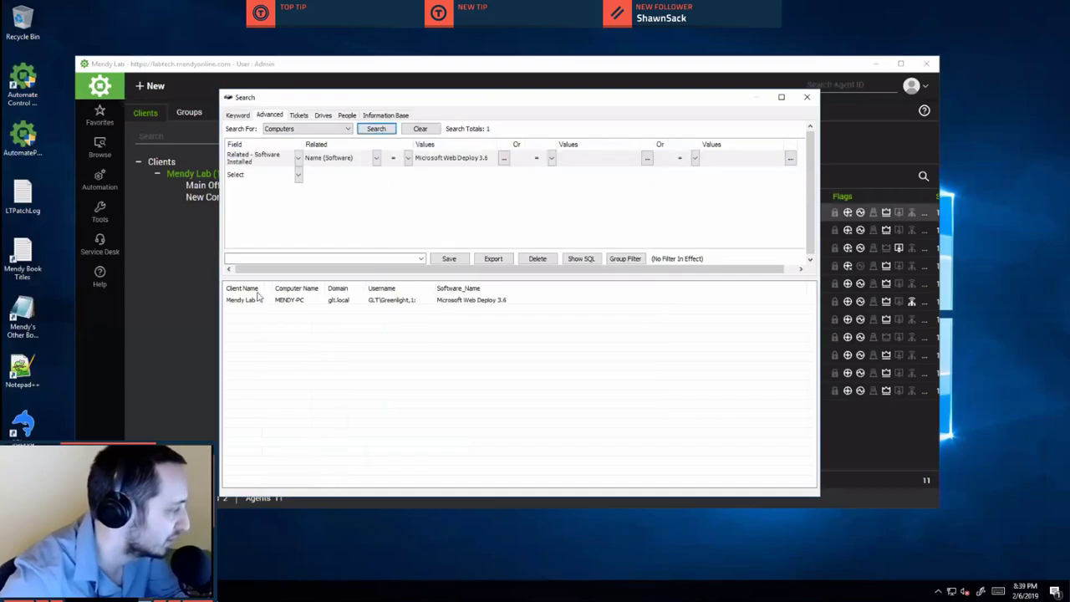
# Switch the legacy search editor to advanced search and move the Search window aside.
pyautogui.rightClick(480, 218)
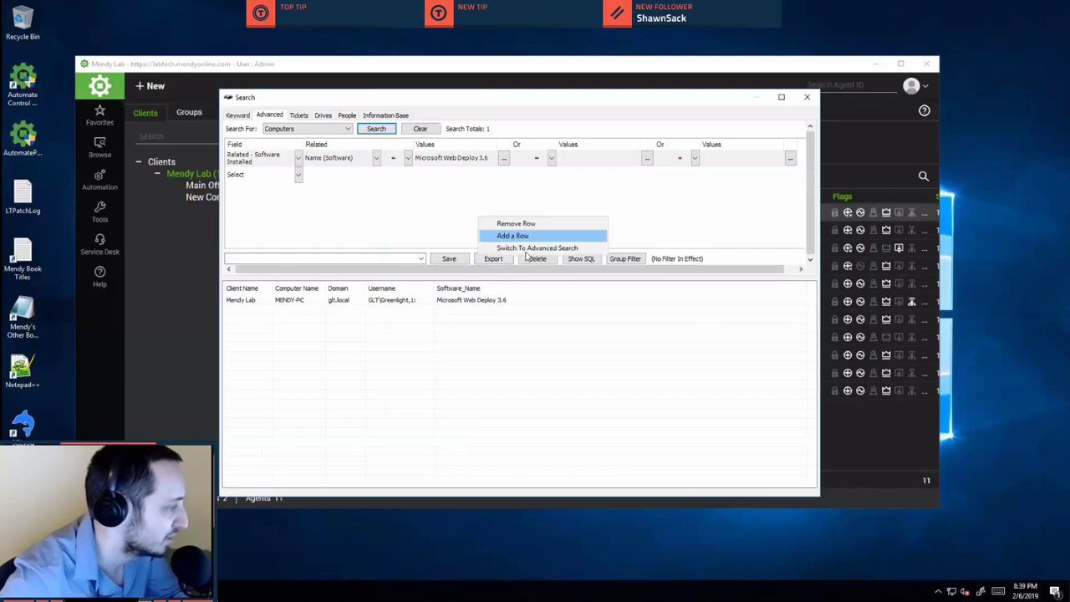
pyautogui.click(528, 248)
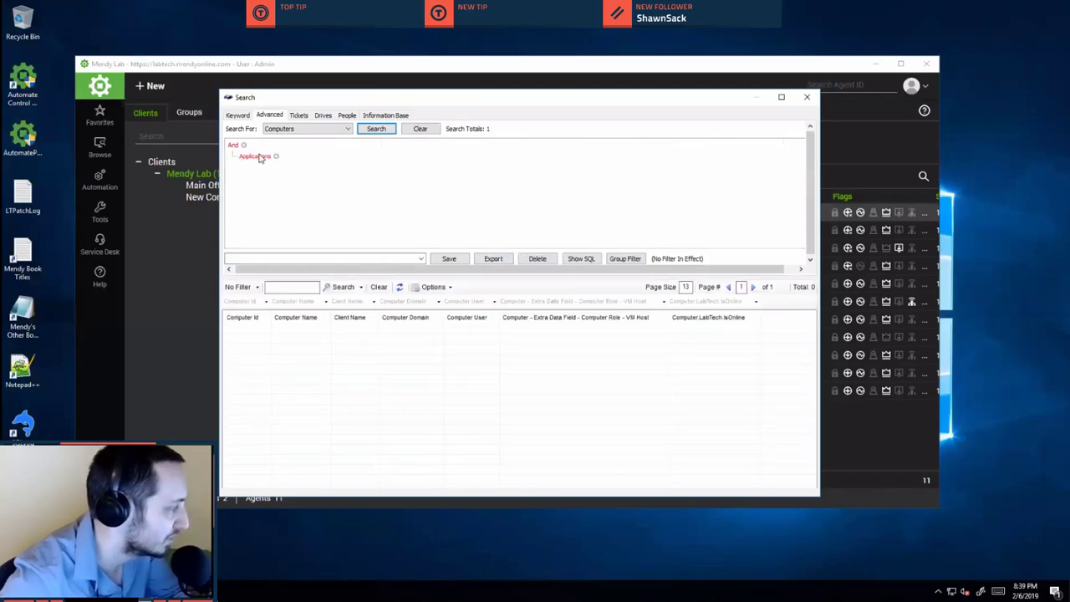
pyautogui.moveTo(535, 97); pyautogui.dragTo(654, 92)
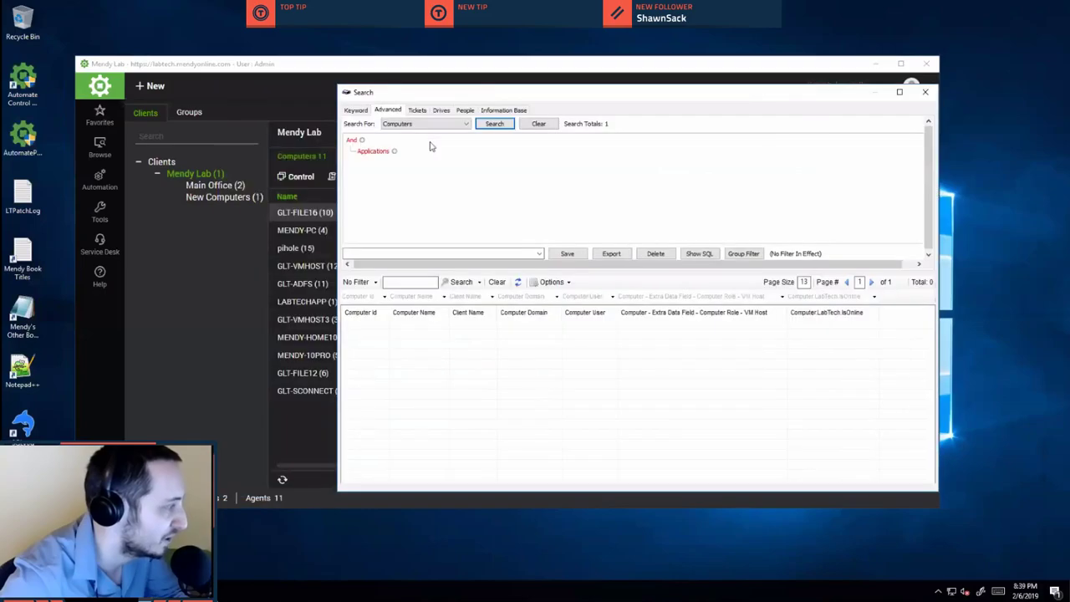
# Load the saved search Server Roles\Server Role - Hyper-V Servers into the search editor.
pyautogui.click(534, 255)
pyautogui.scroll(-5, 611, 345)
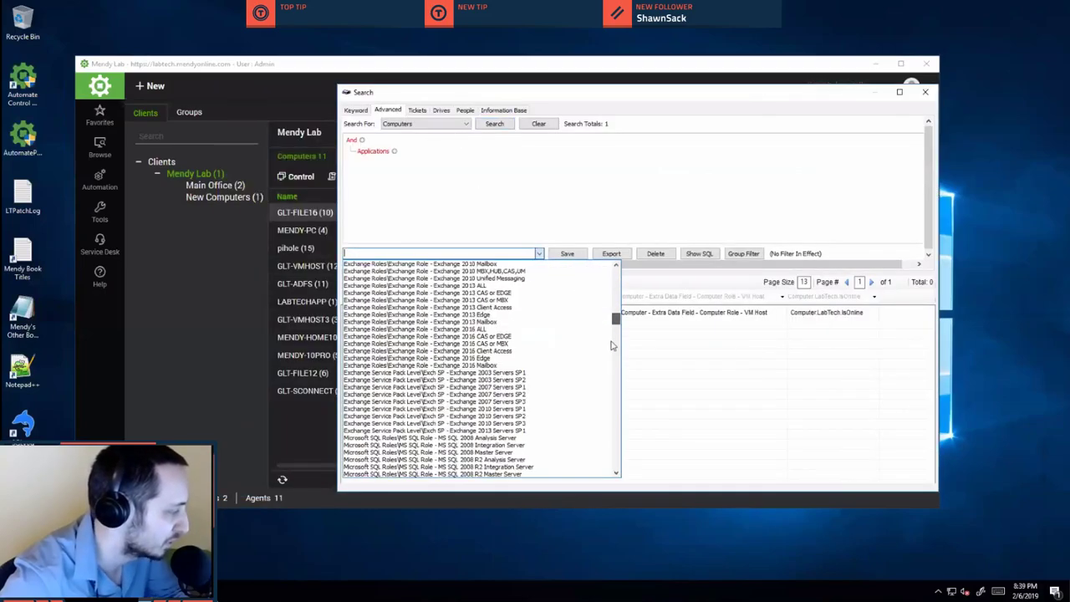
pyautogui.scroll(-6, 614, 359)
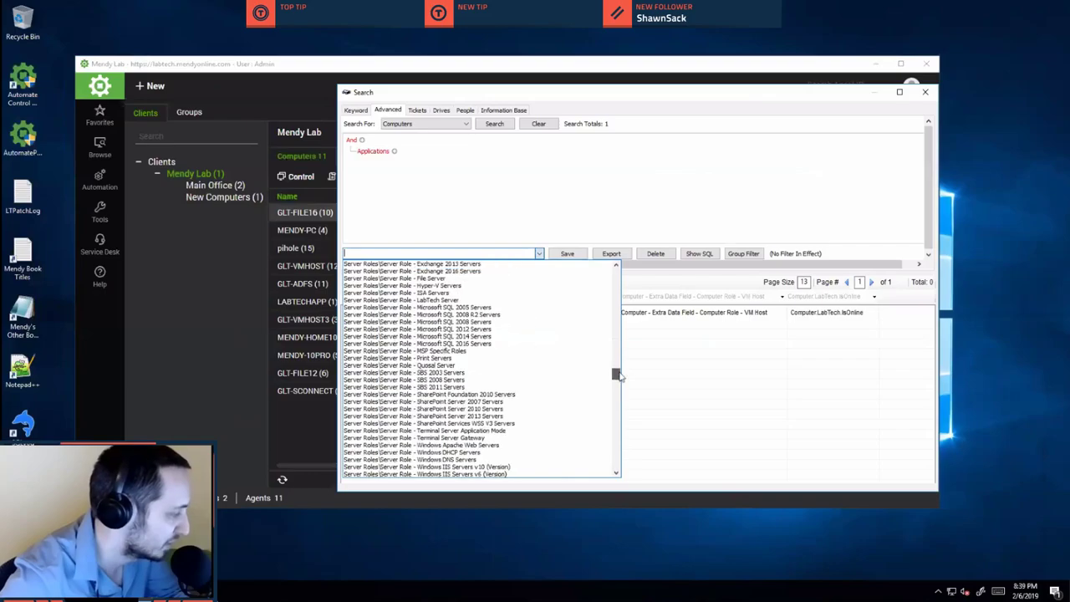
pyautogui.moveTo(618, 375); pyautogui.dragTo(627, 373)
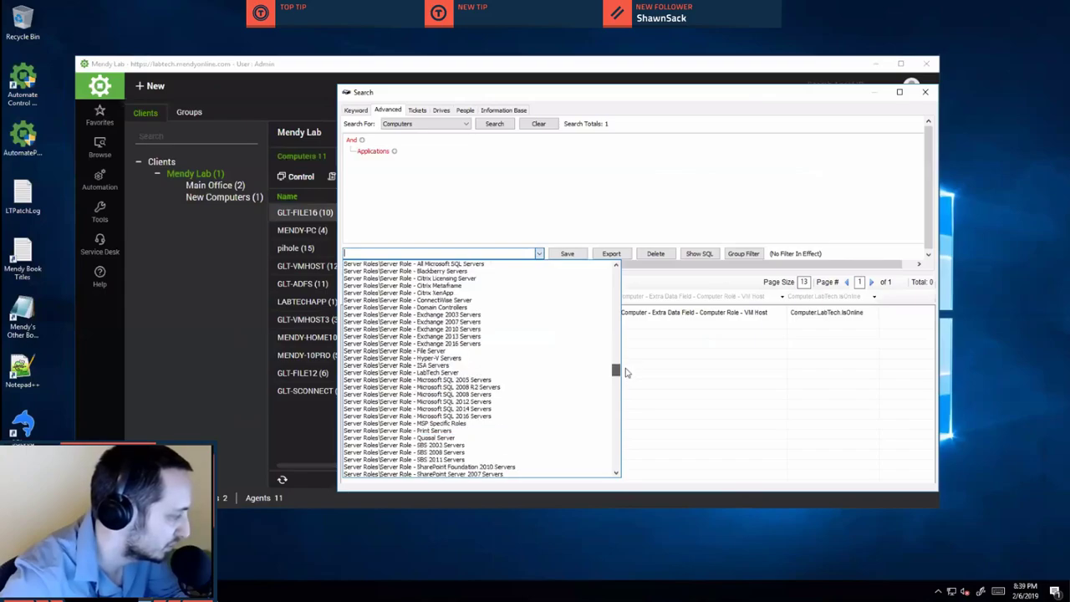
pyautogui.click(493, 355)
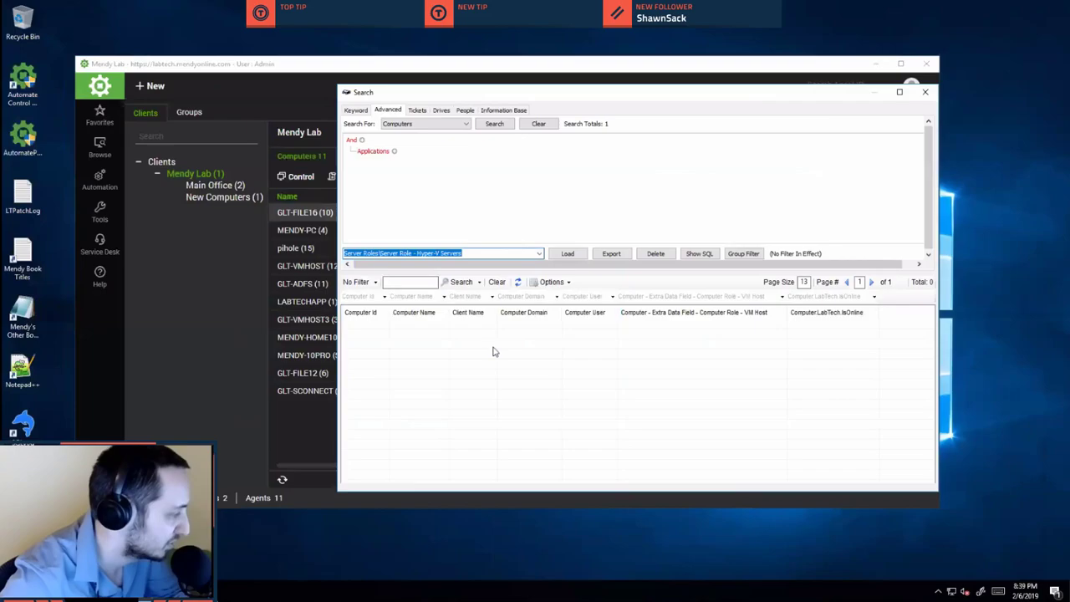
pyautogui.click(568, 253)
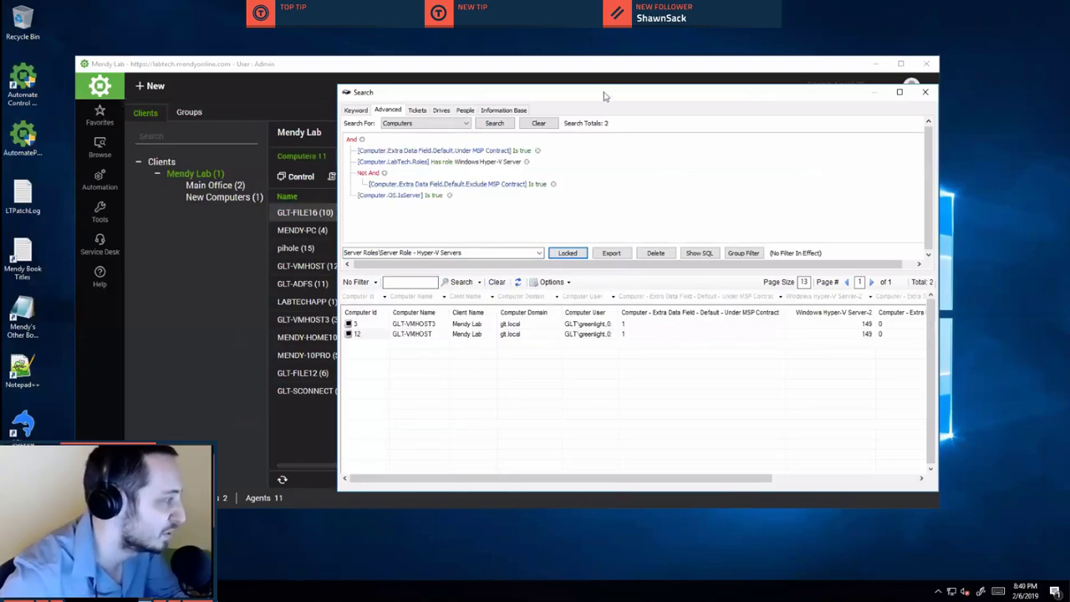
# Widen the Search window and reposition it so the main window's Clients and Groups navigation is uncovered.
pyautogui.moveTo(605, 97); pyautogui.dragTo(515, 95)
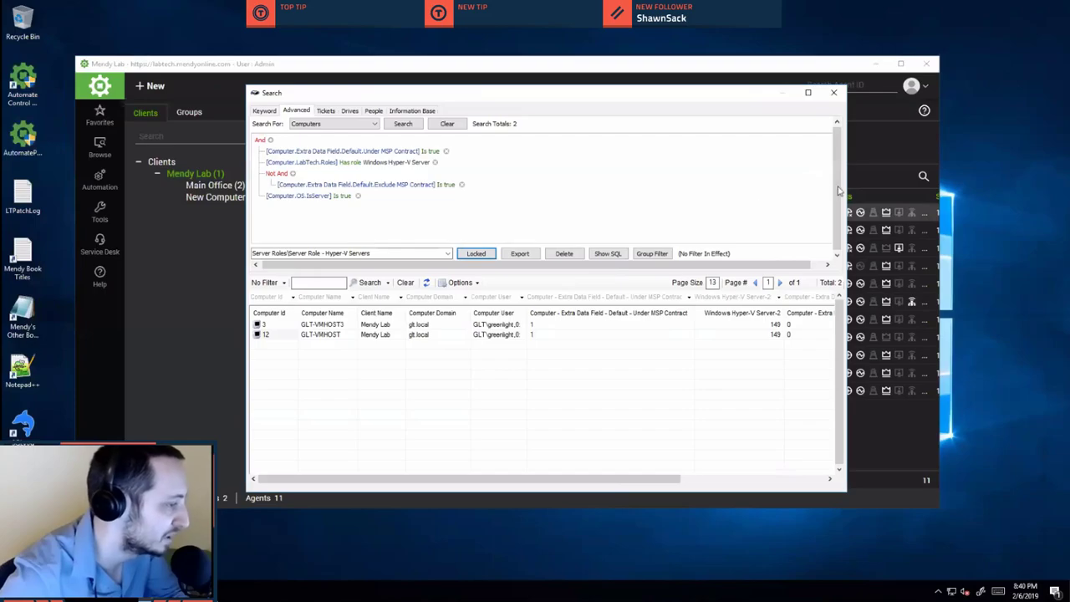
pyautogui.moveTo(914, 178); pyautogui.dragTo(911, 178)
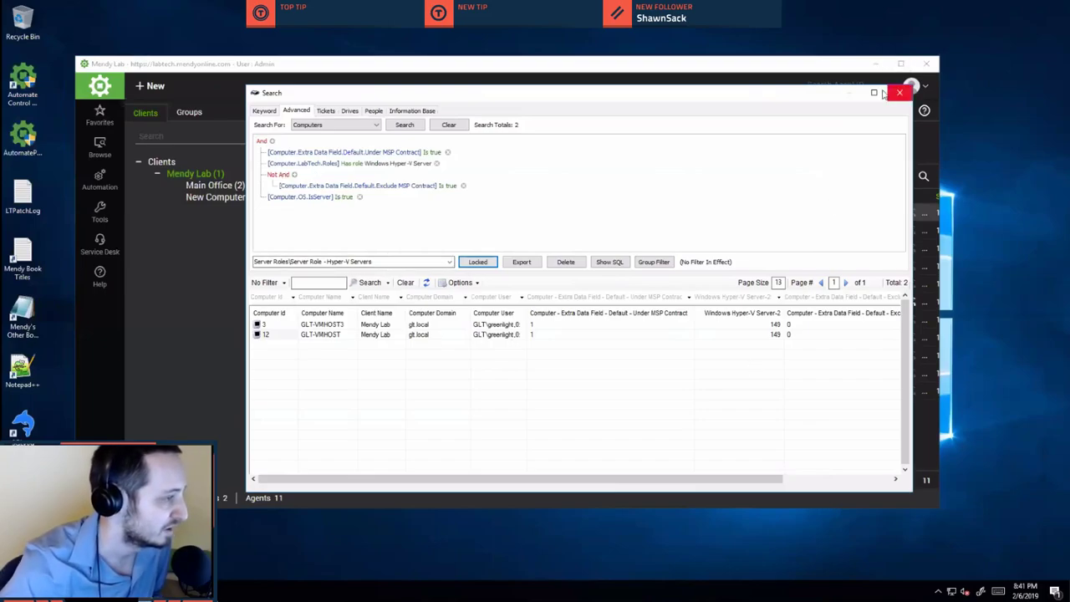
pyautogui.moveTo(752, 95); pyautogui.dragTo(827, 73)
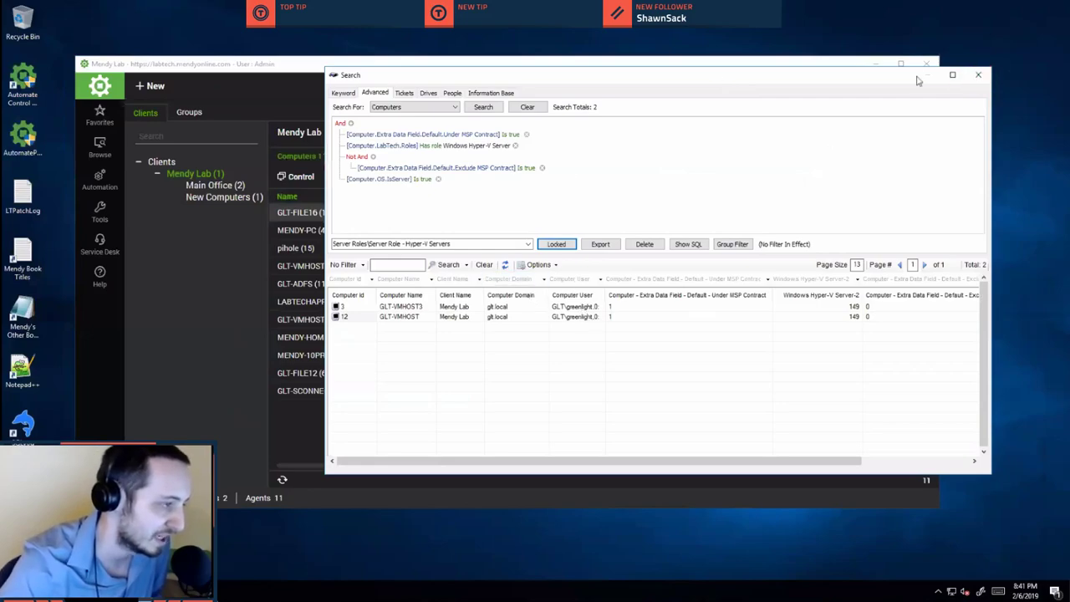
# Show the Groups tree in the main window and collapse the Service Plans group.
pyautogui.click(203, 111)
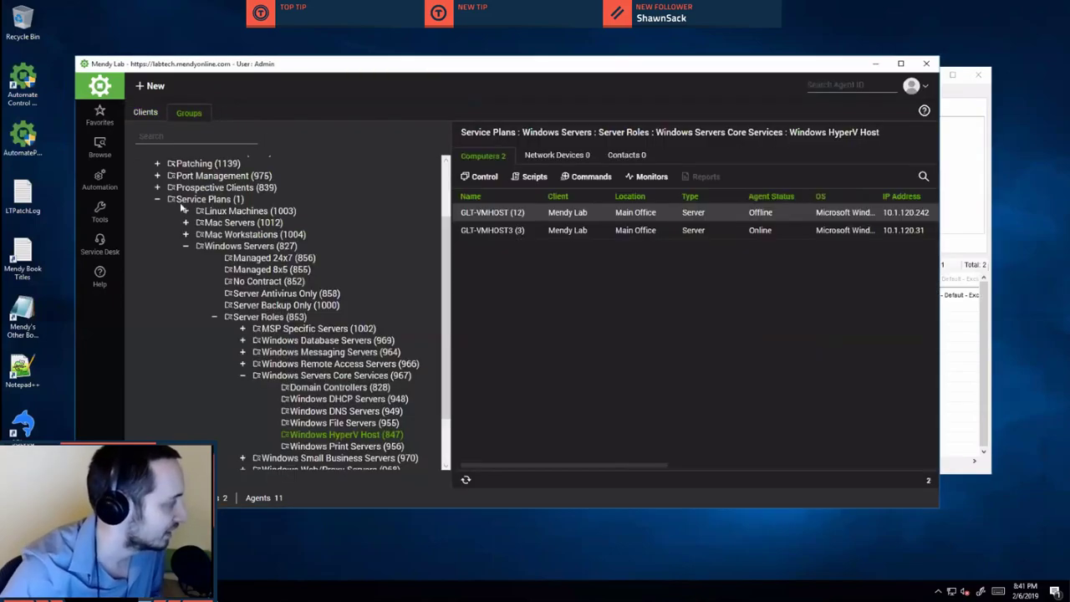
pyautogui.scroll(3, 306, 250)
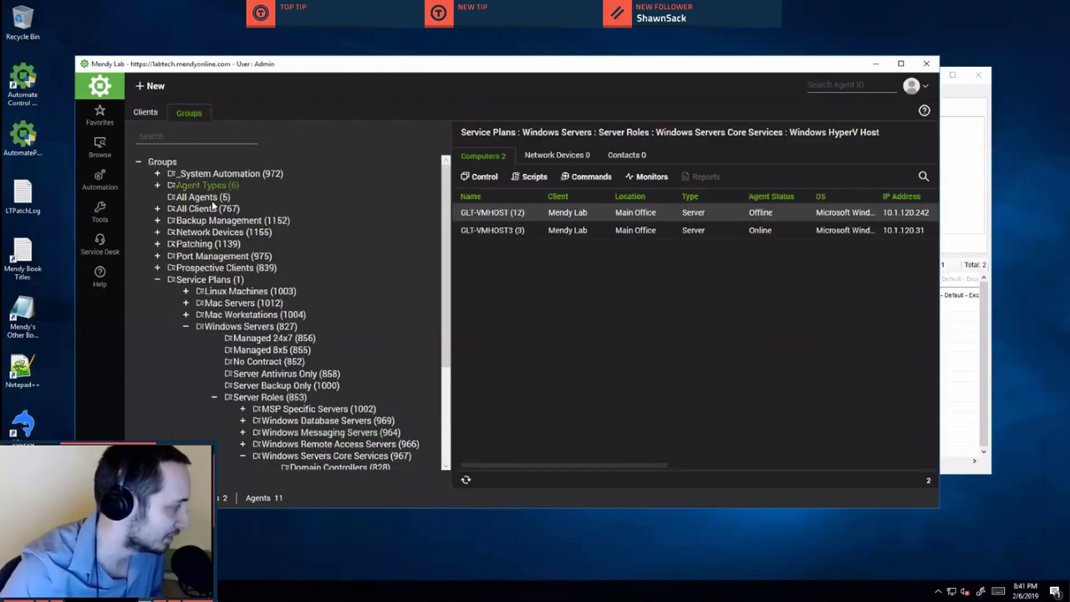
pyautogui.scroll(-3, 214, 202)
pyautogui.scroll(3, 166, 283)
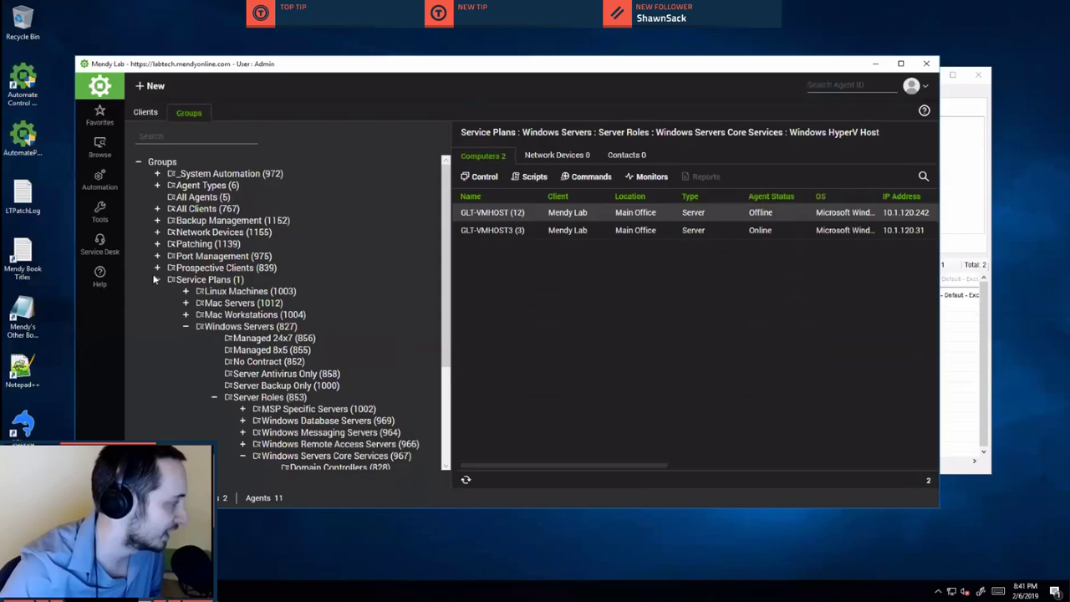
pyautogui.click(156, 279)
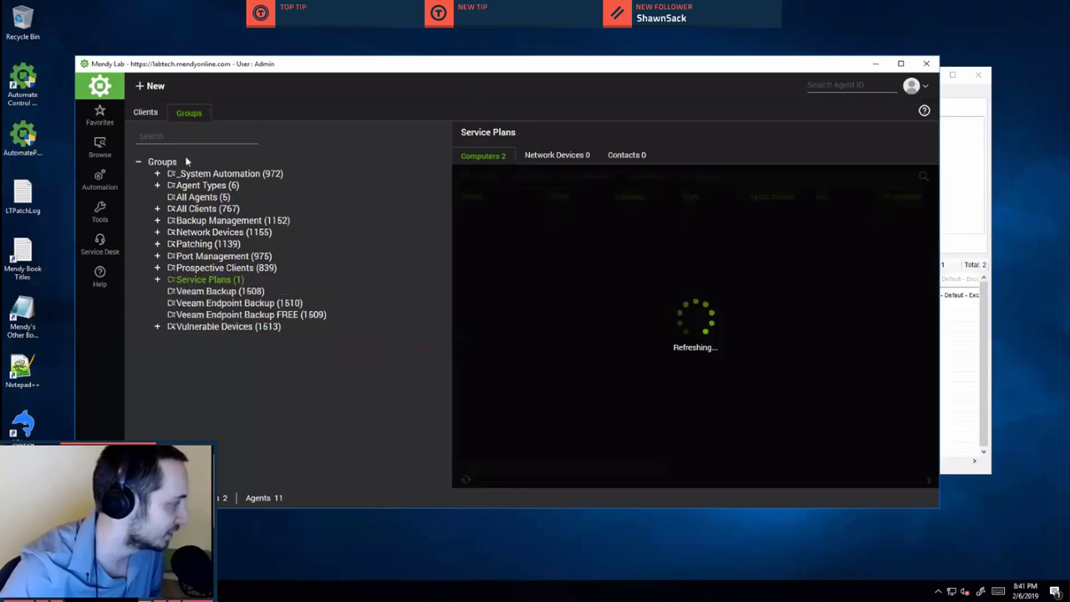
# Open the Windows HyperV Host group under Service Plans, Windows Servers, Server Roles, Windows Servers Core Services.
pyautogui.click(157, 279)
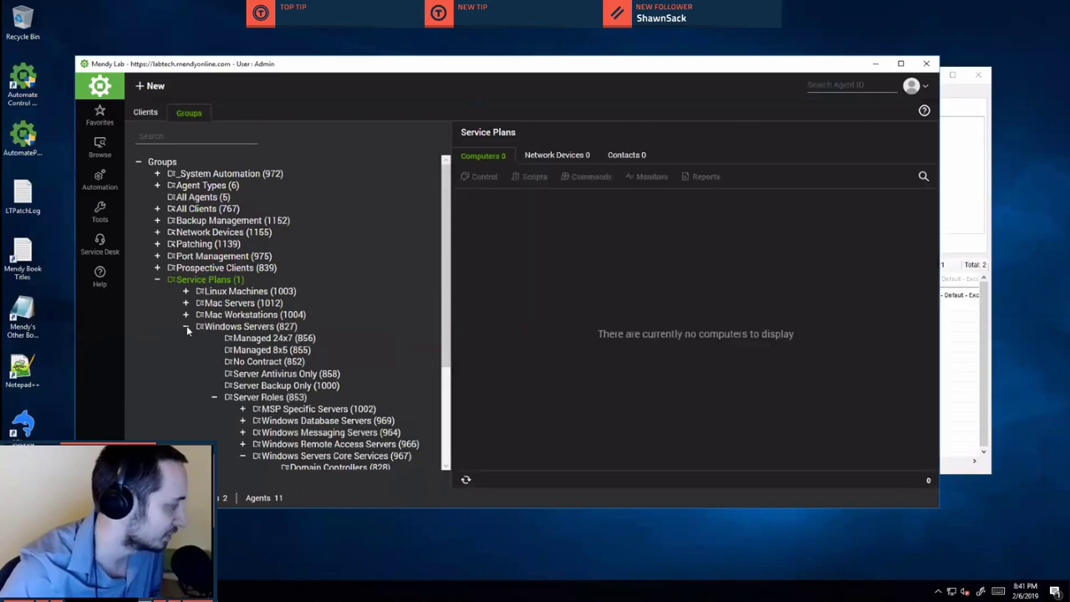
pyautogui.click(185, 326)
pyautogui.press('Right')
pyautogui.scroll(-1, 284, 351)
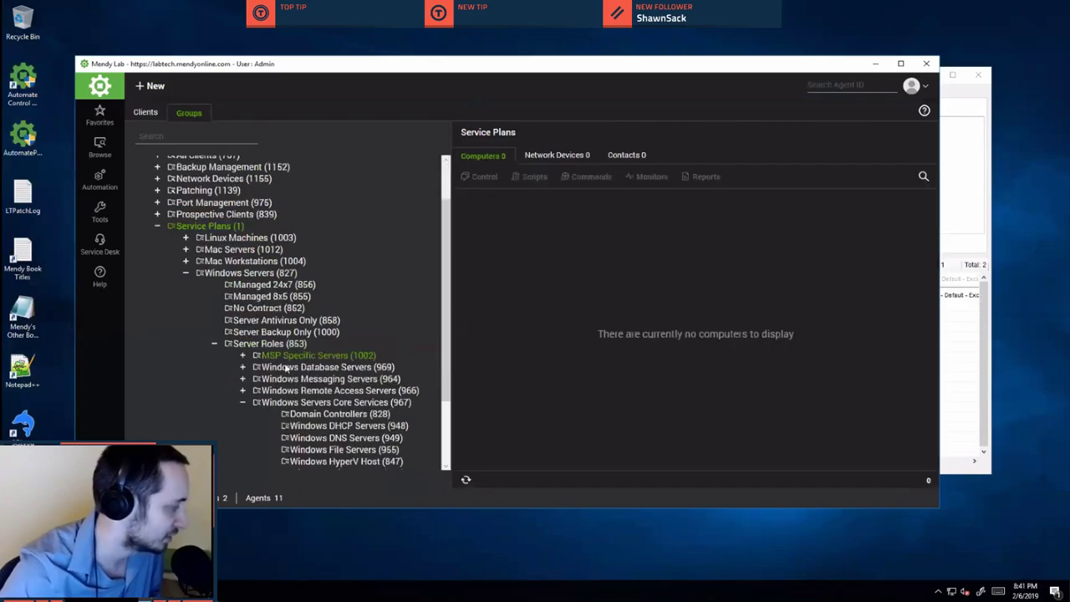
pyautogui.scroll(-1, 301, 338)
pyautogui.click(306, 349)
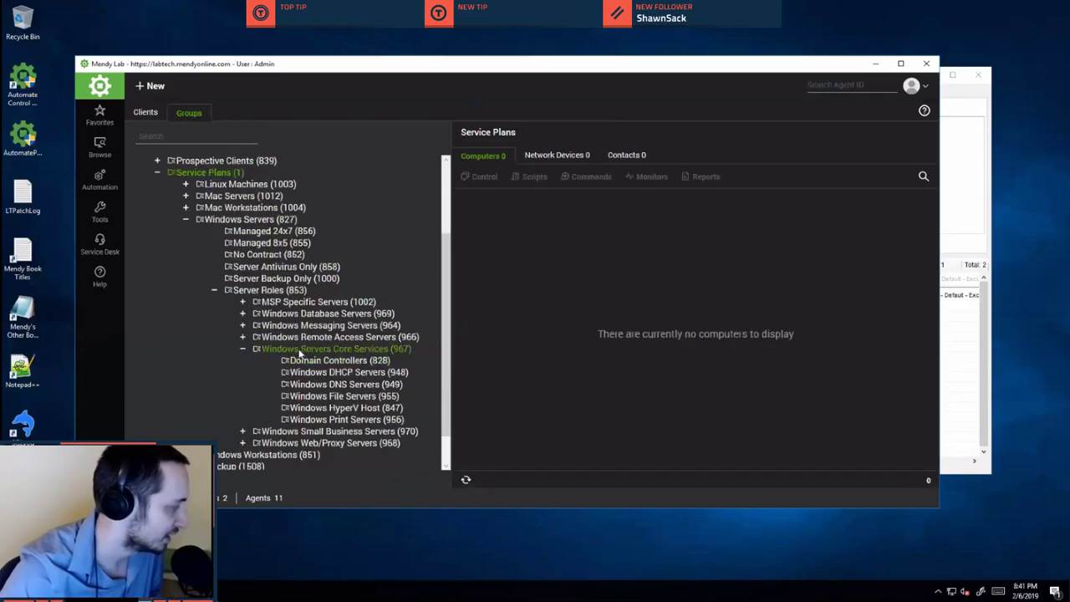
pyautogui.scroll(-1, 361, 351)
pyautogui.click(365, 370)
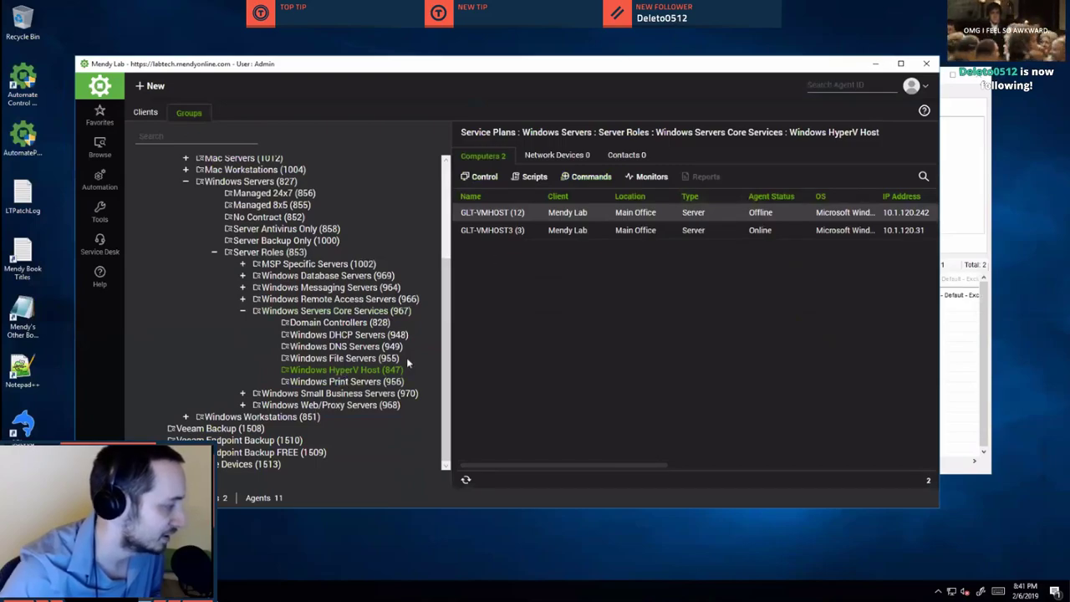
pyautogui.doubleClick(342, 369)
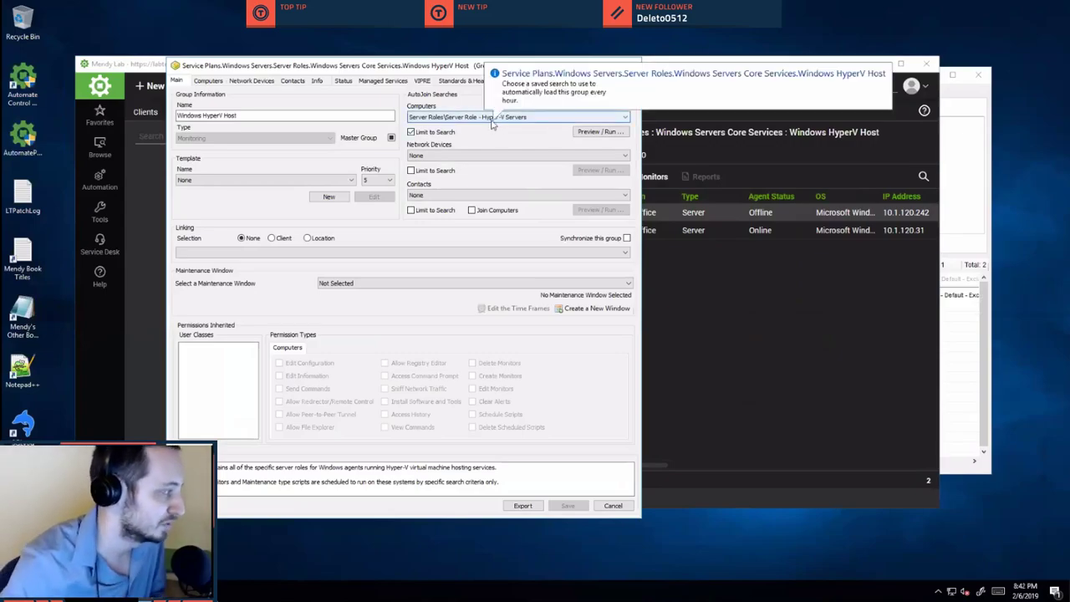
# Inspect the group's AutoJoin search selections for computers, network devices and contacts without changing them.
pyautogui.doubleClick(481, 120)
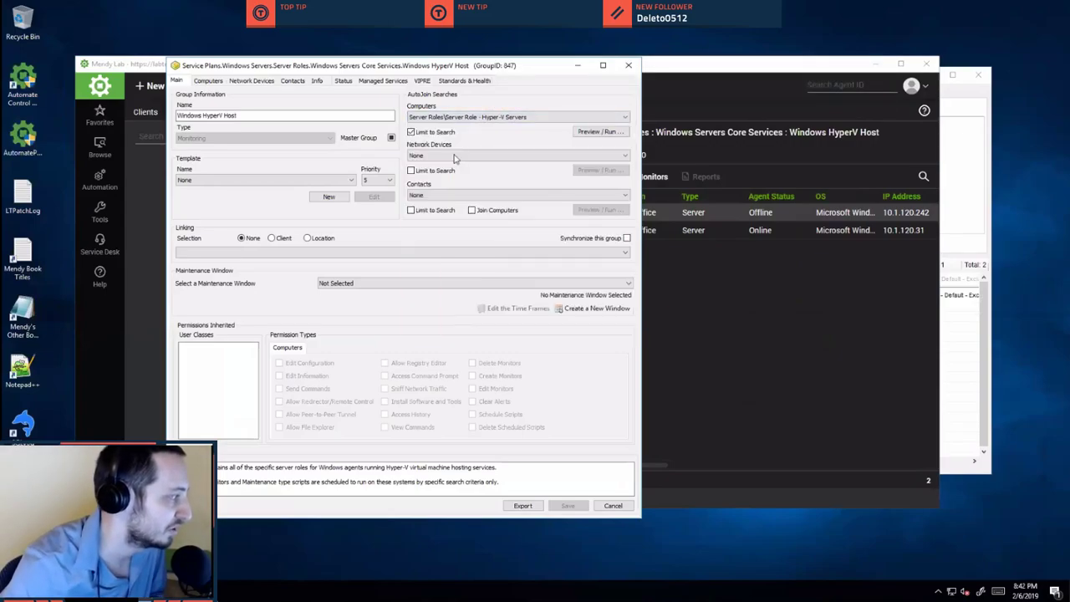
pyautogui.click(471, 157)
pyautogui.click(451, 194)
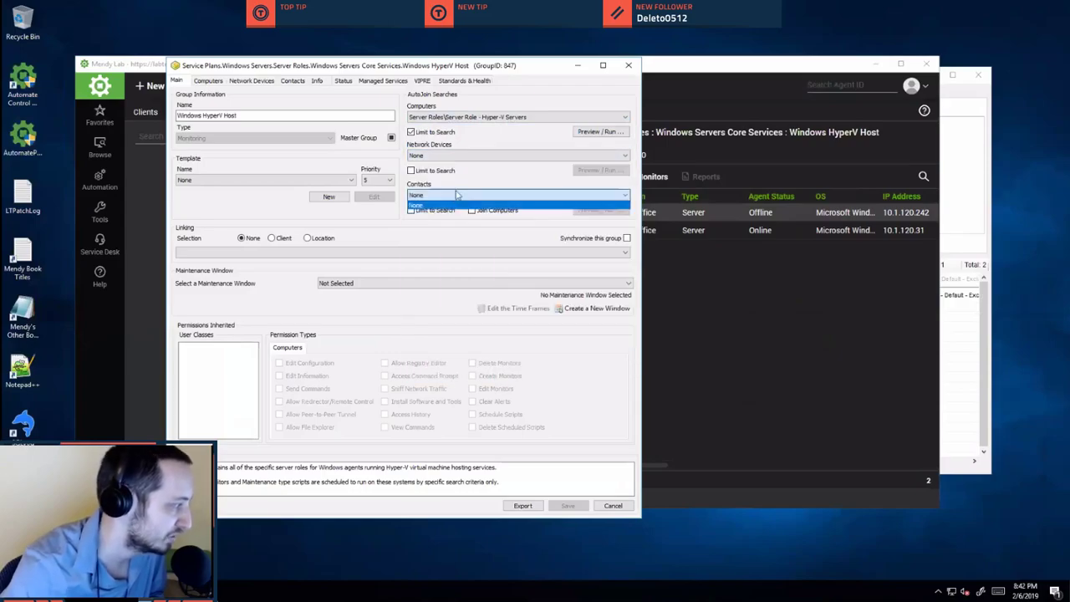
pyautogui.click(460, 156)
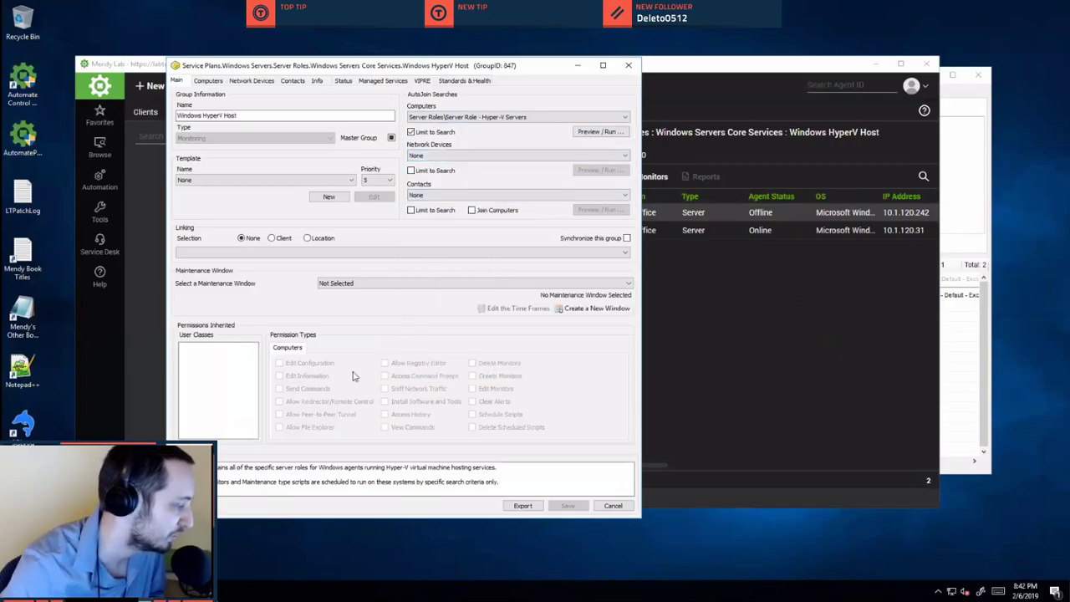
# Bring the advanced Search window forward and set it to search for Network Devices.
pyautogui.moveTo(380, 592)
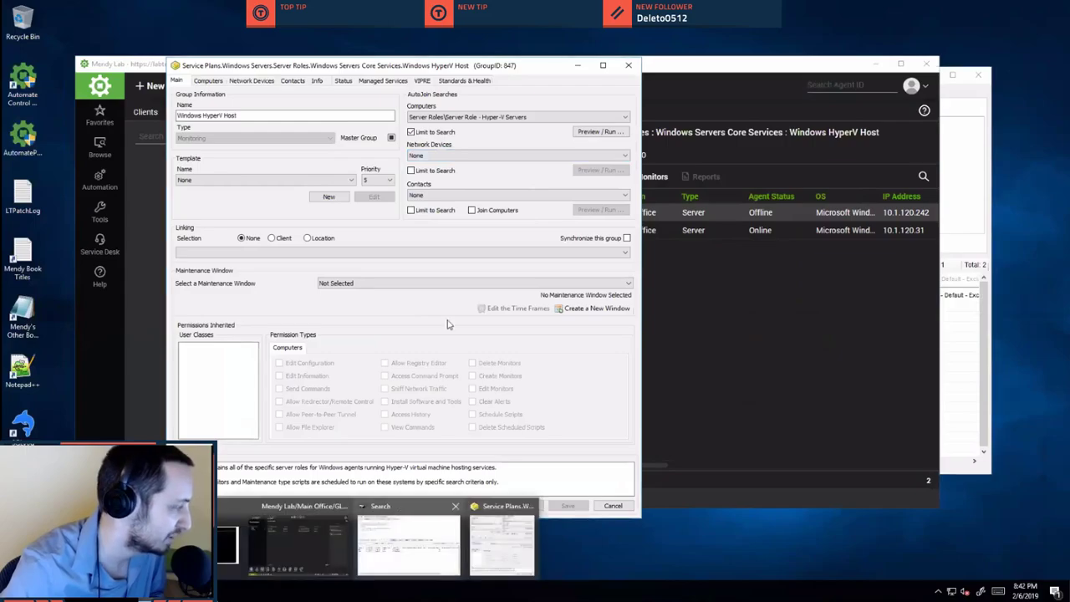
pyautogui.click(408, 535)
pyautogui.click(439, 110)
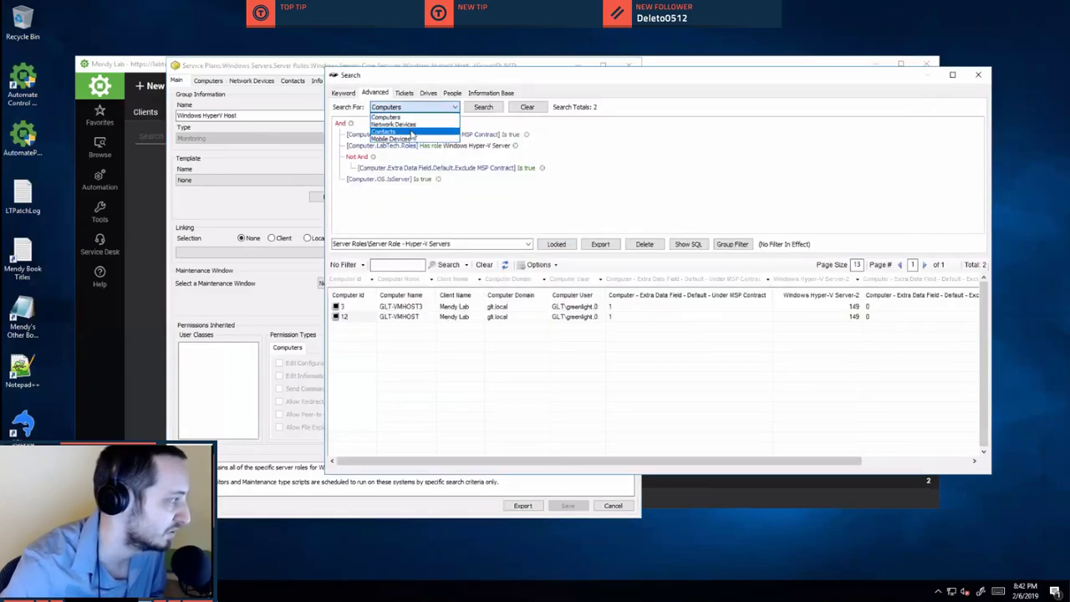
pyautogui.click(418, 126)
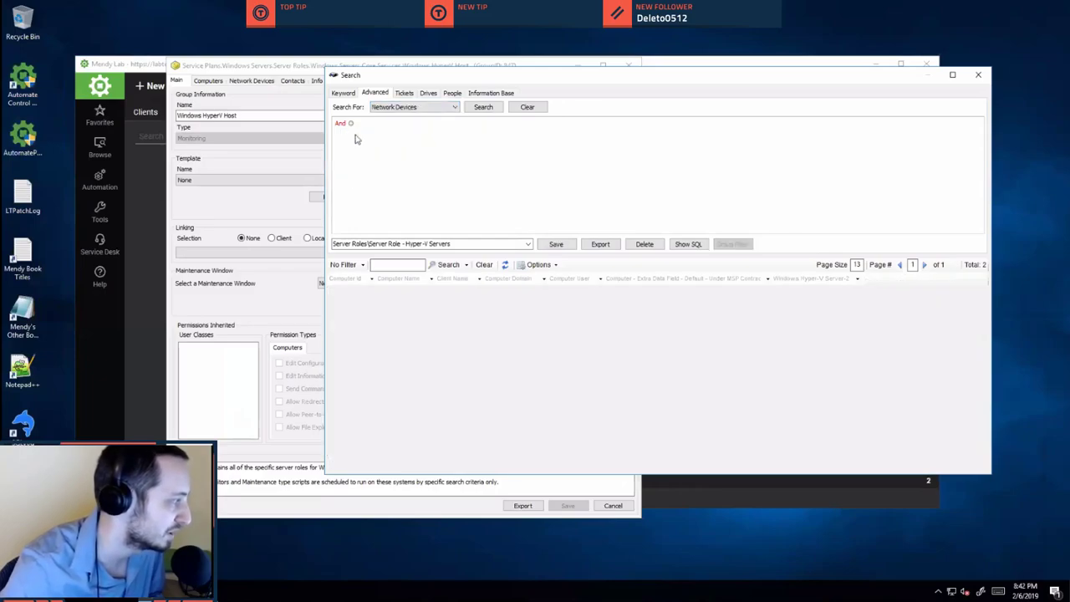
# Add a NetworkDevice.Network.MacAddress condition with the Contains operator and no value, and close the Search window without saving.
pyautogui.click(350, 123)
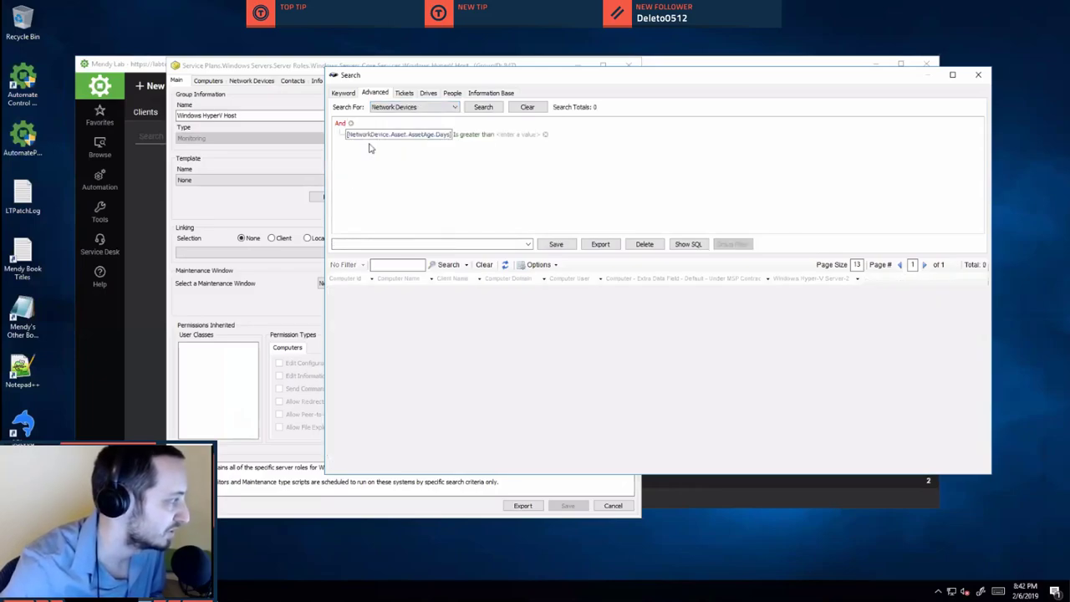
pyautogui.click(376, 135)
pyautogui.moveTo(387, 145)
pyautogui.moveTo(500, 187)
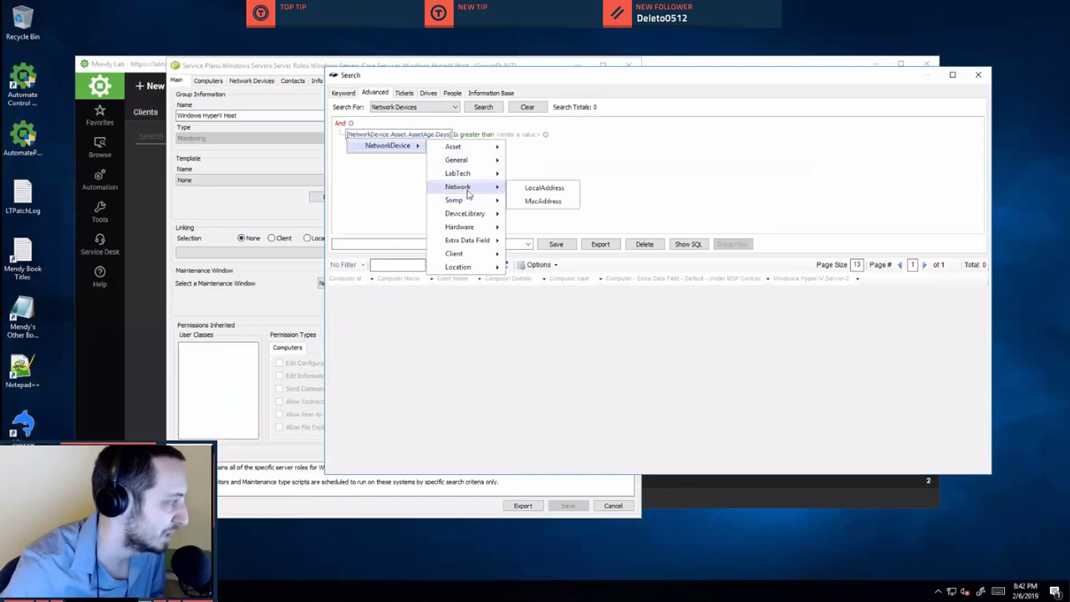
pyautogui.click(542, 201)
pyautogui.click(464, 134)
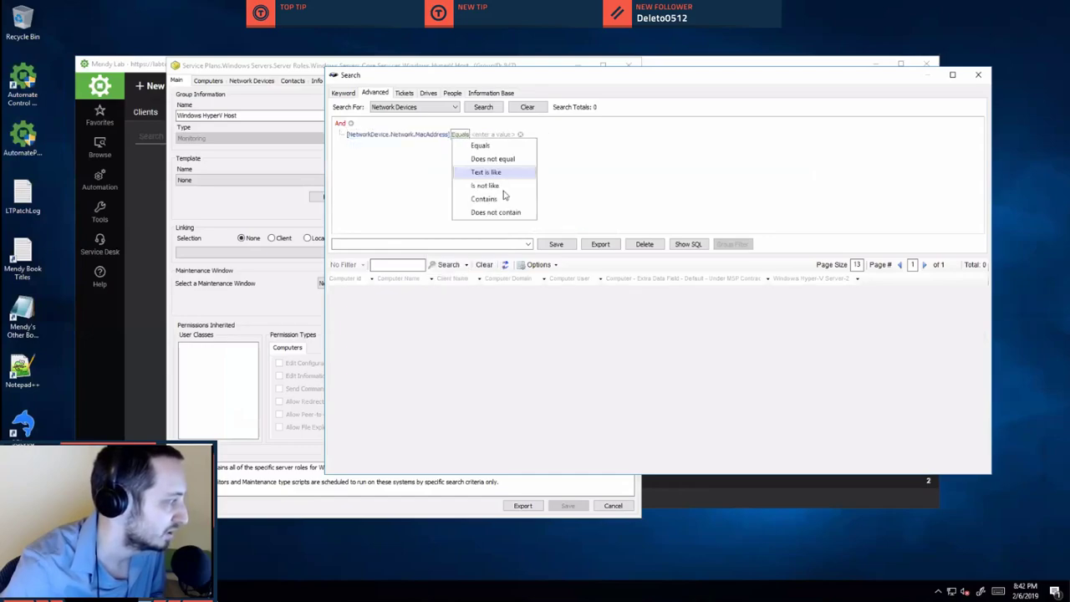
pyautogui.click(508, 199)
pyautogui.click(495, 135)
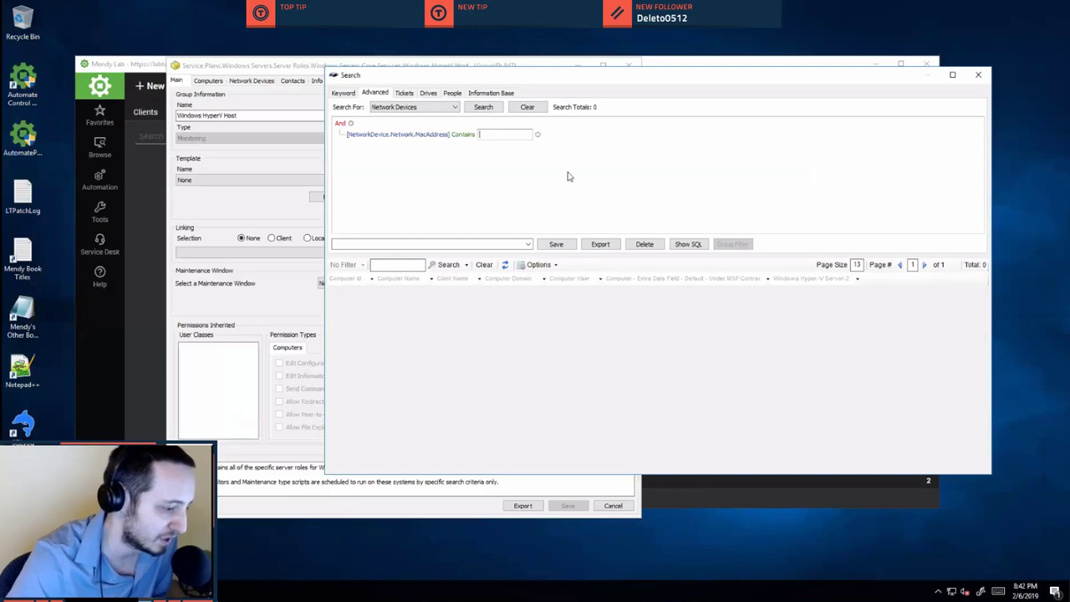
pyautogui.click(499, 155)
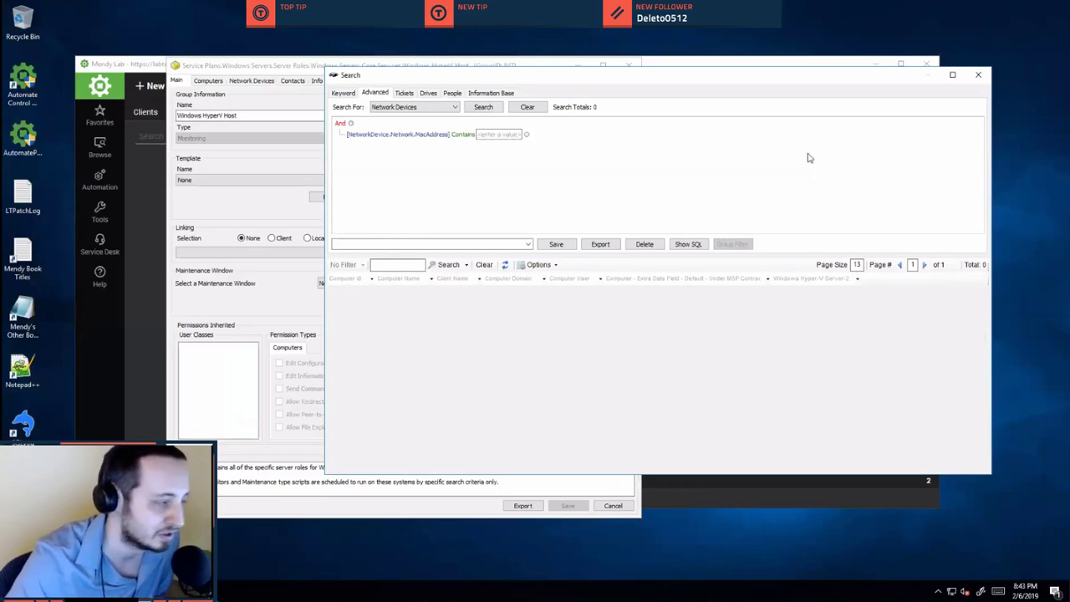
pyautogui.click(979, 77)
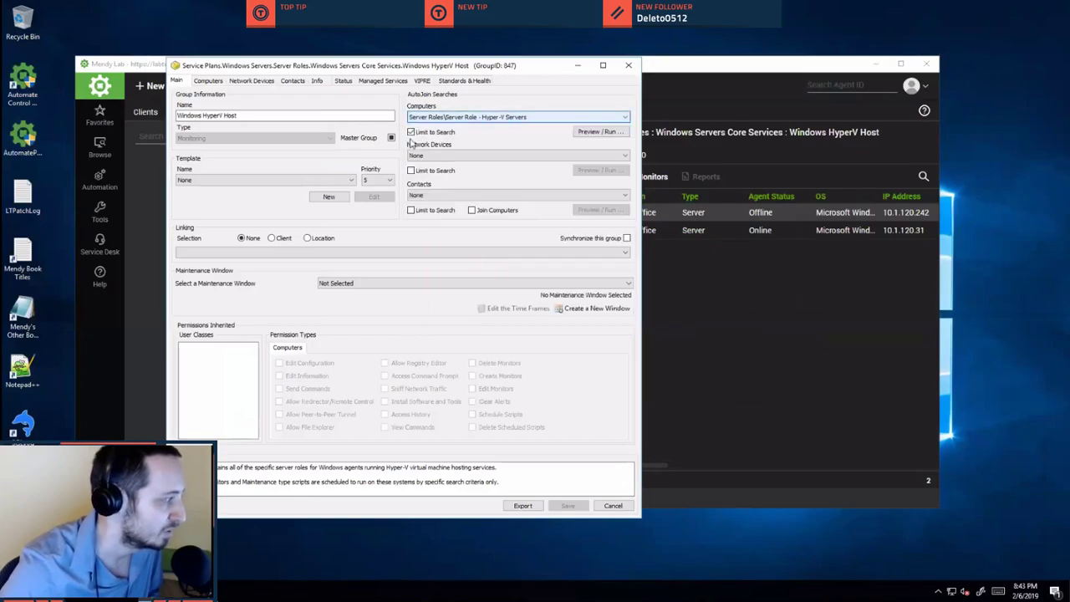
# View the saved searches offered for Network Devices AutoJoin, keeping None selected.
pyautogui.click(460, 155)
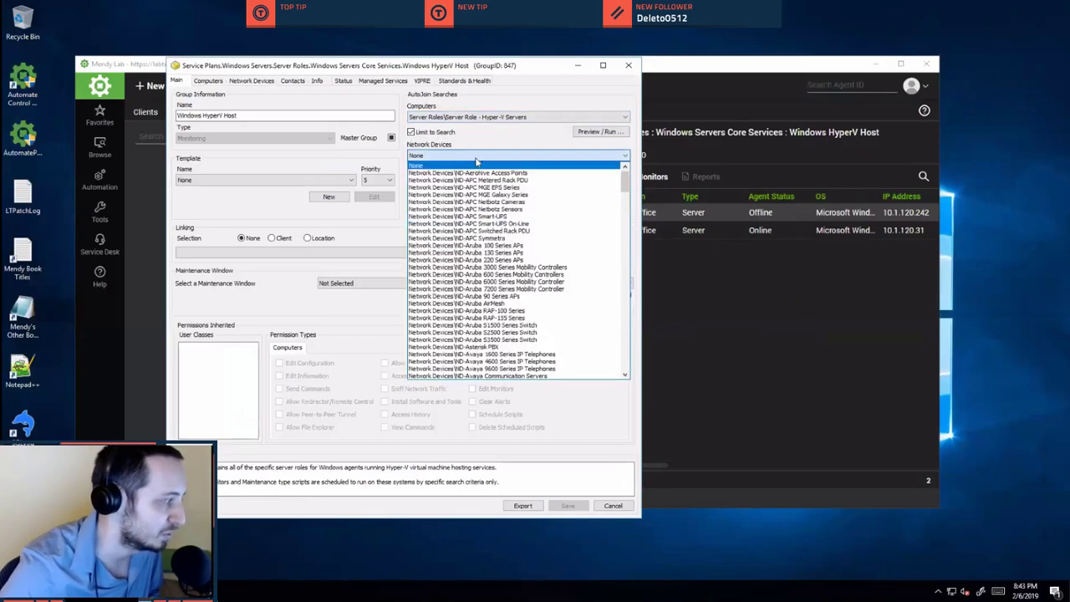
pyautogui.click(440, 165)
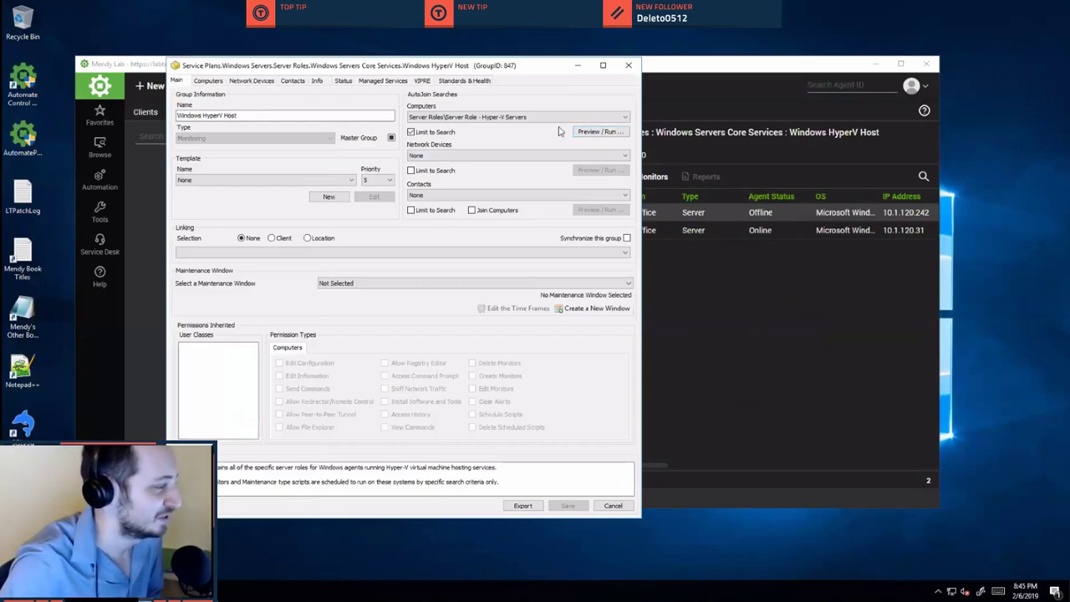
# Preview the Hyper-V Servers search's computer AutoJoin for the group, run Auto Join Now, and close the preview.
pyautogui.click(583, 134)
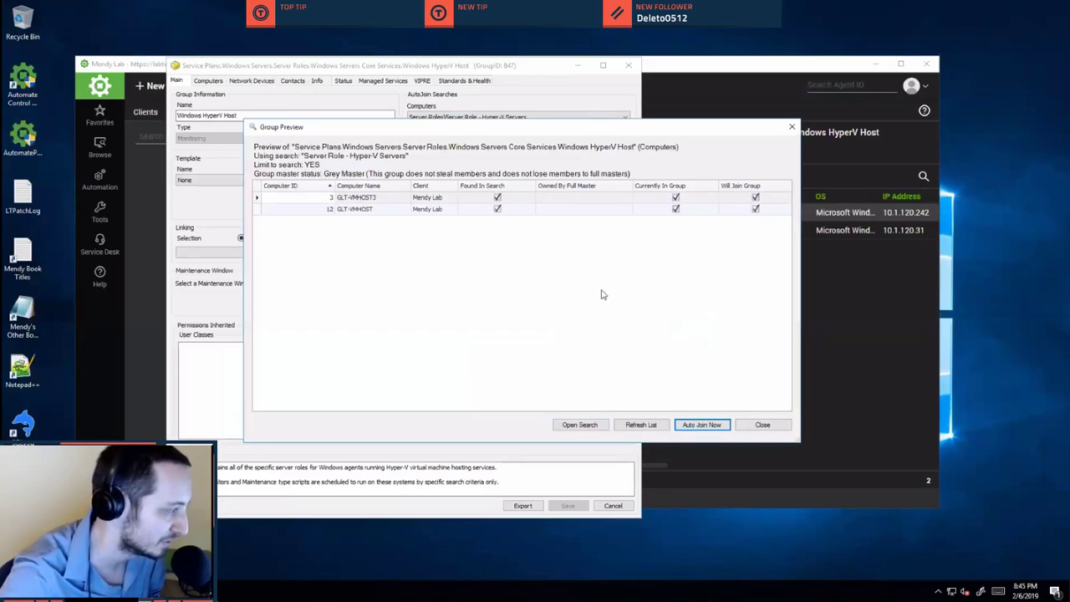
pyautogui.moveTo(542, 122); pyautogui.dragTo(541, 161)
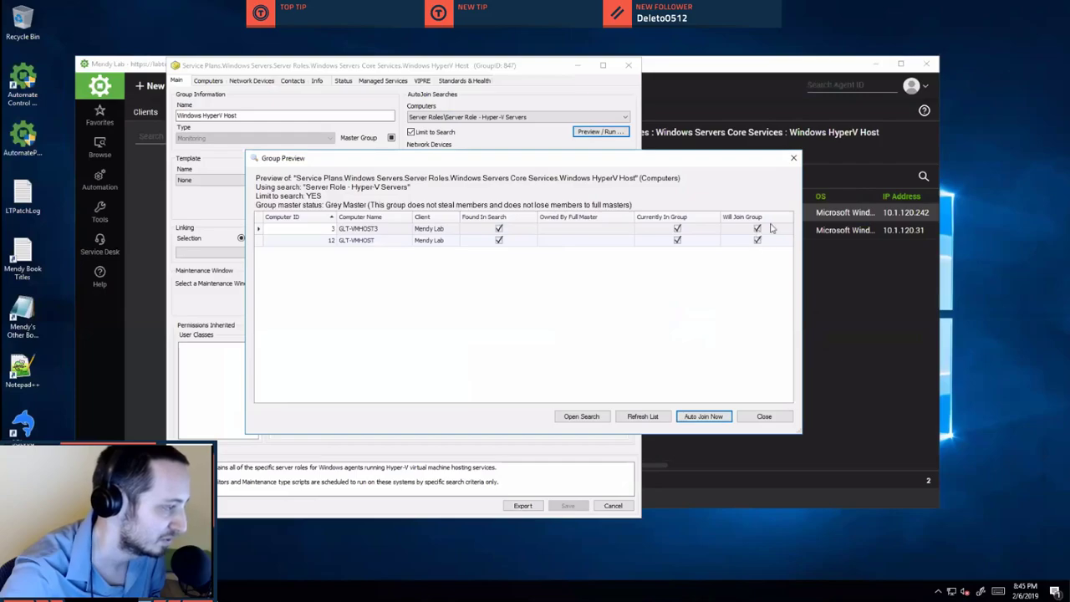
pyautogui.click(711, 422)
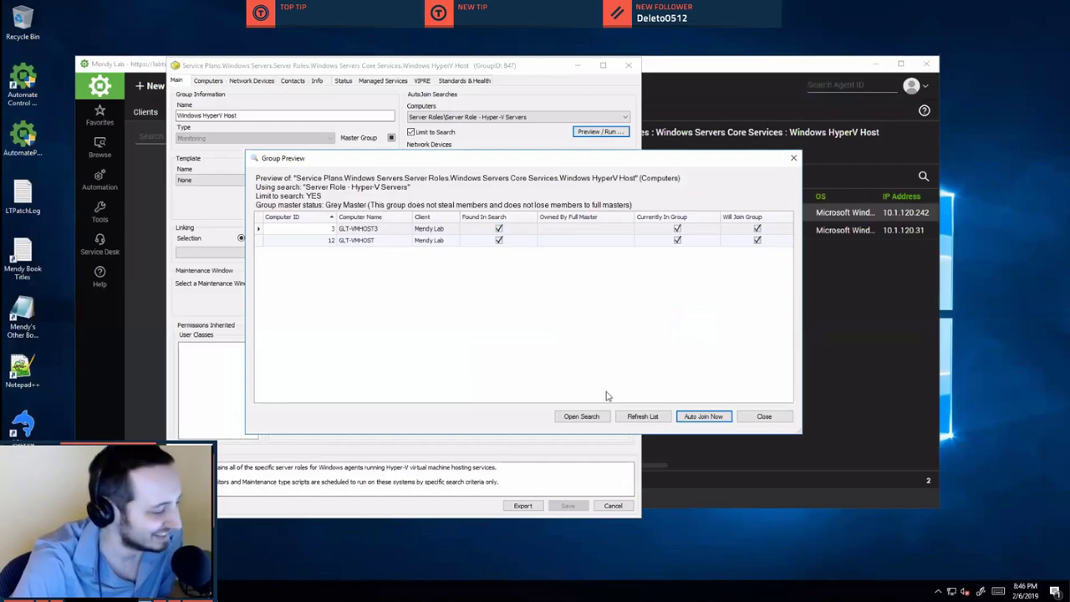
pyautogui.click(763, 416)
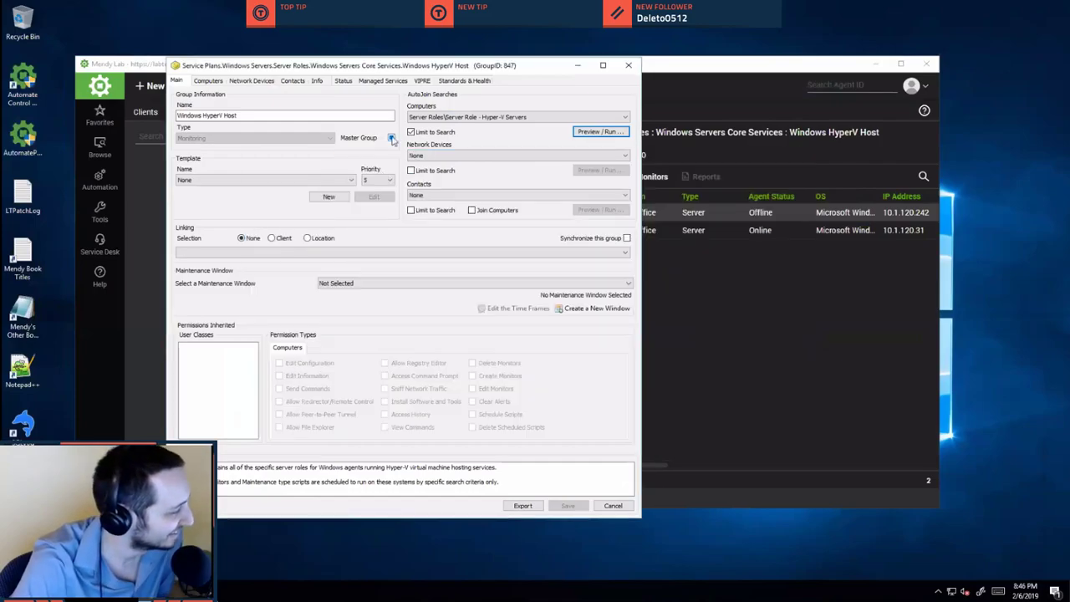
# Read the explanation of the Master Group option in the Windows HyperV Host group's settings.
pyautogui.moveTo(391, 138)
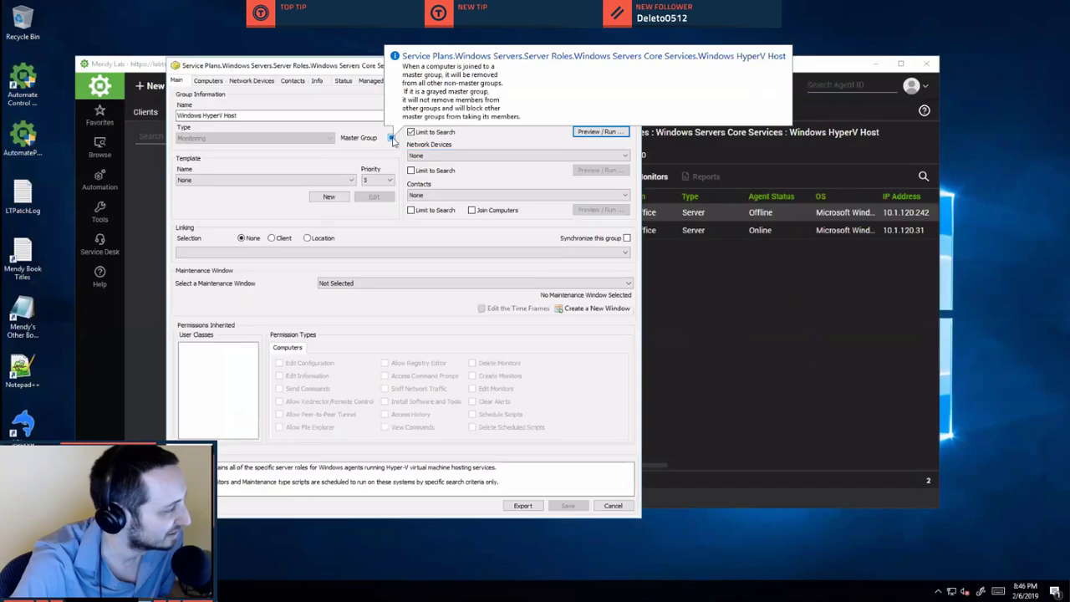
pyautogui.click(391, 138)
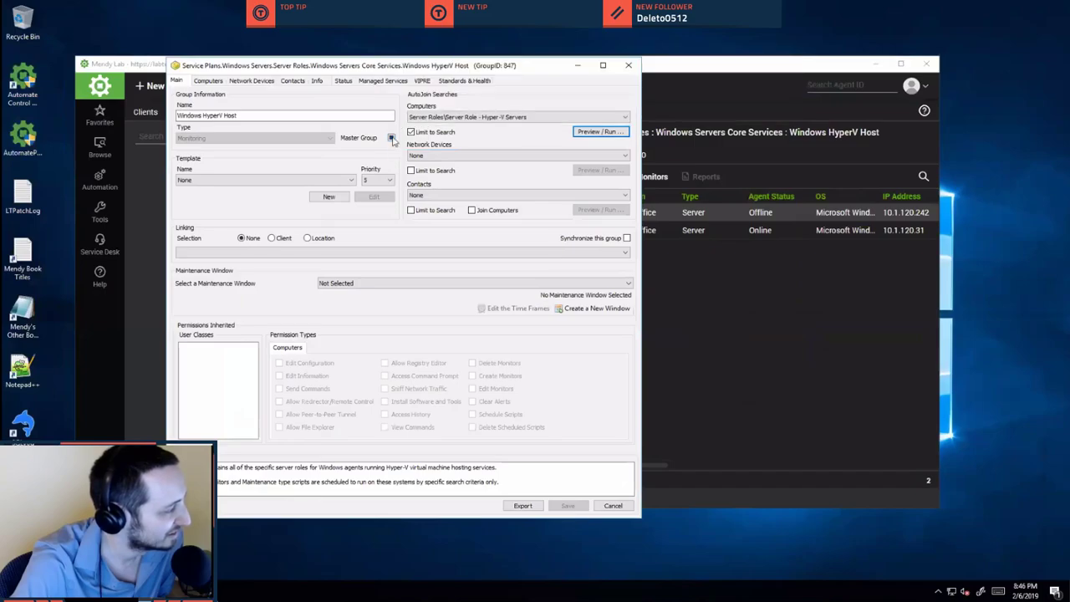
pyautogui.moveTo(392, 140)
pyautogui.click(391, 139)
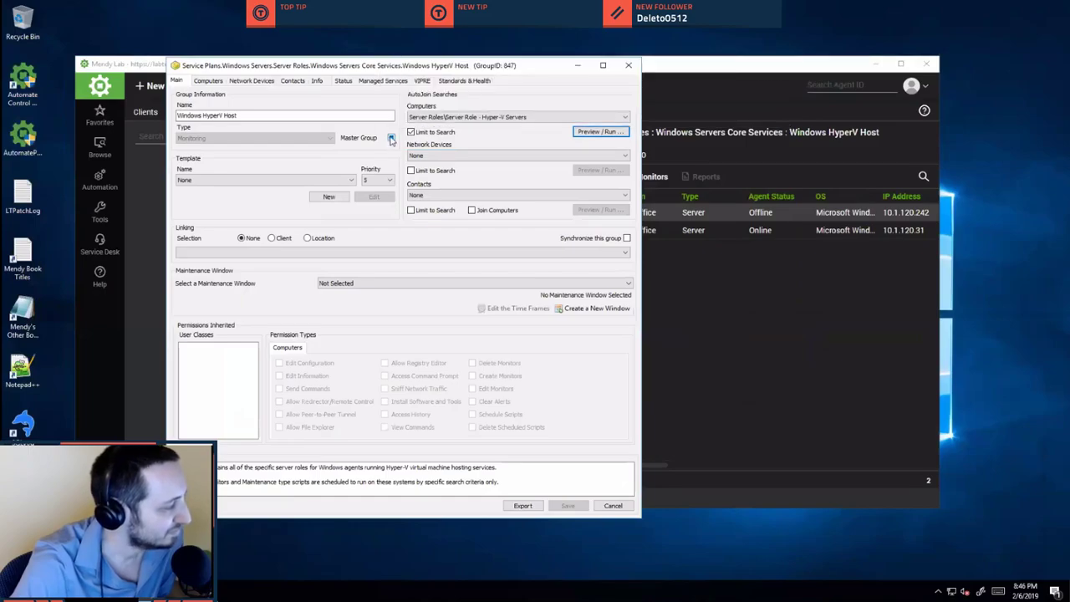
# Cycle the group's Master Group option through its checked and cleared states, ending on the grayed state.
pyautogui.click(390, 140)
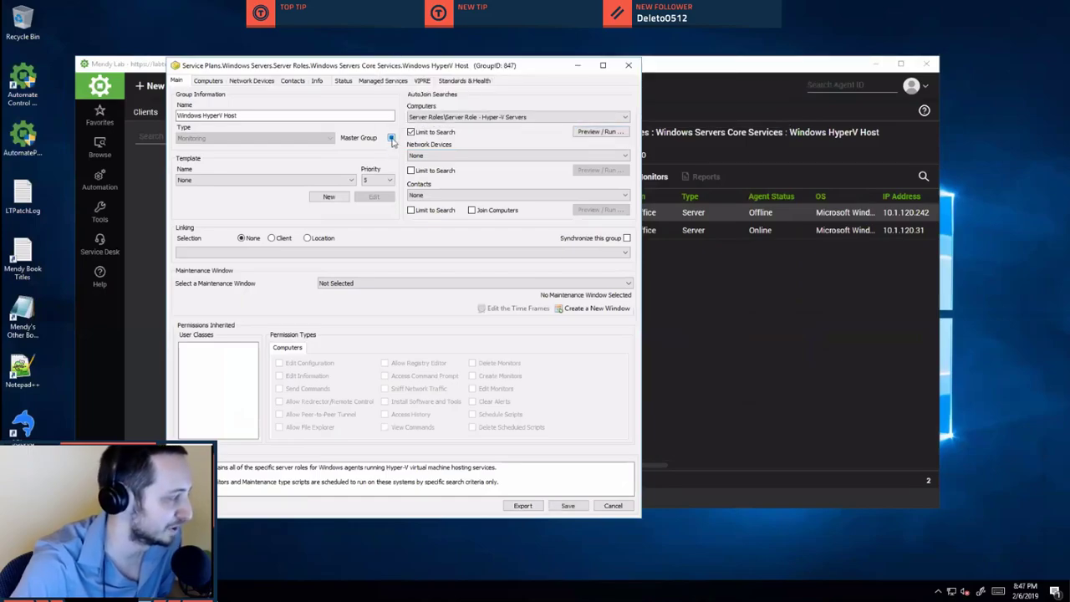
pyautogui.click(391, 142)
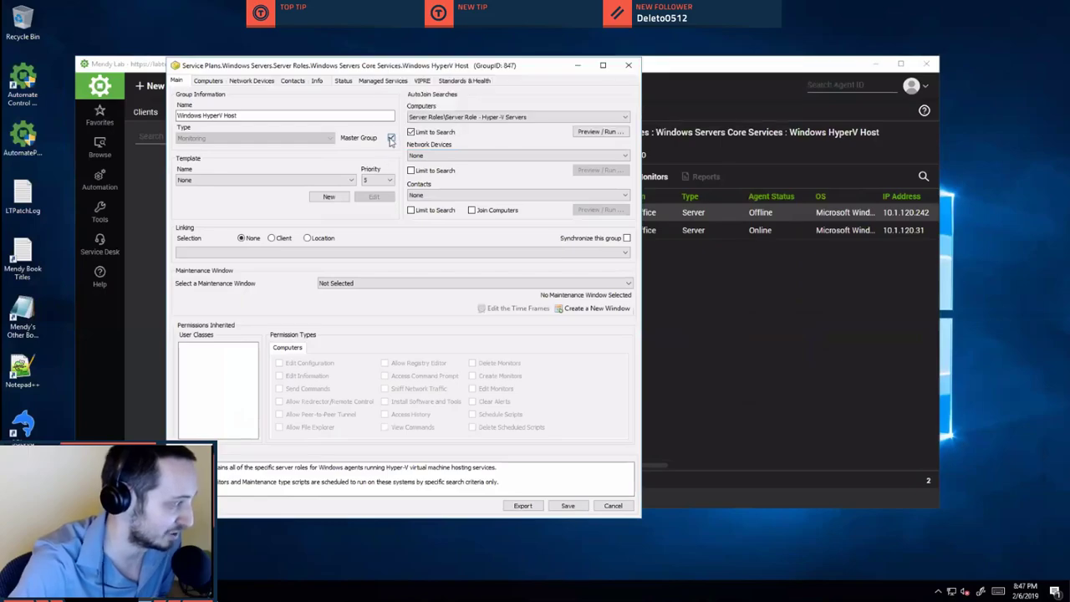
pyautogui.click(390, 139)
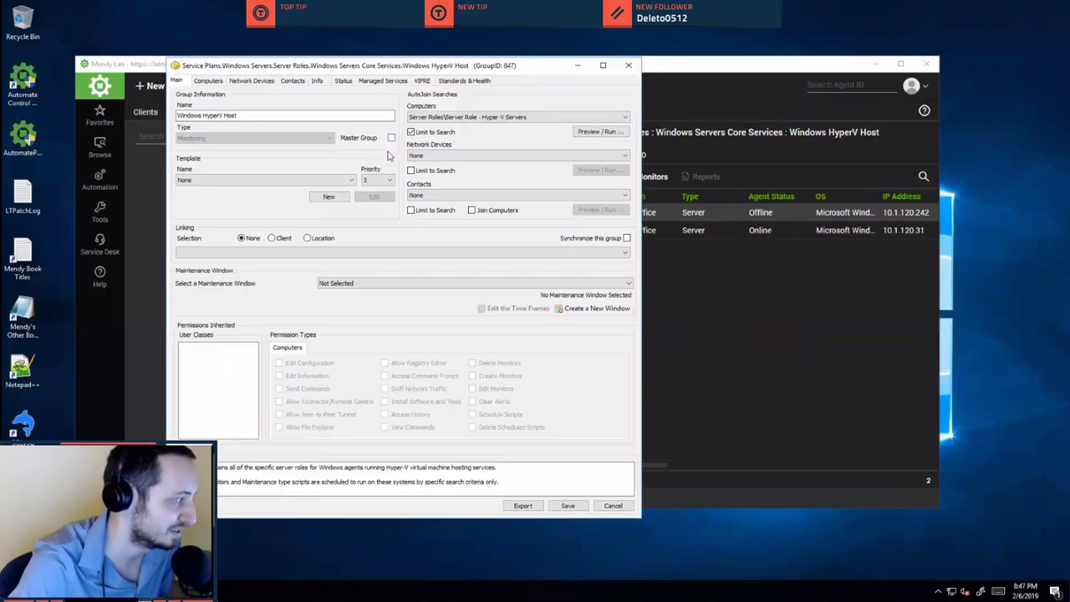
pyautogui.click(388, 148)
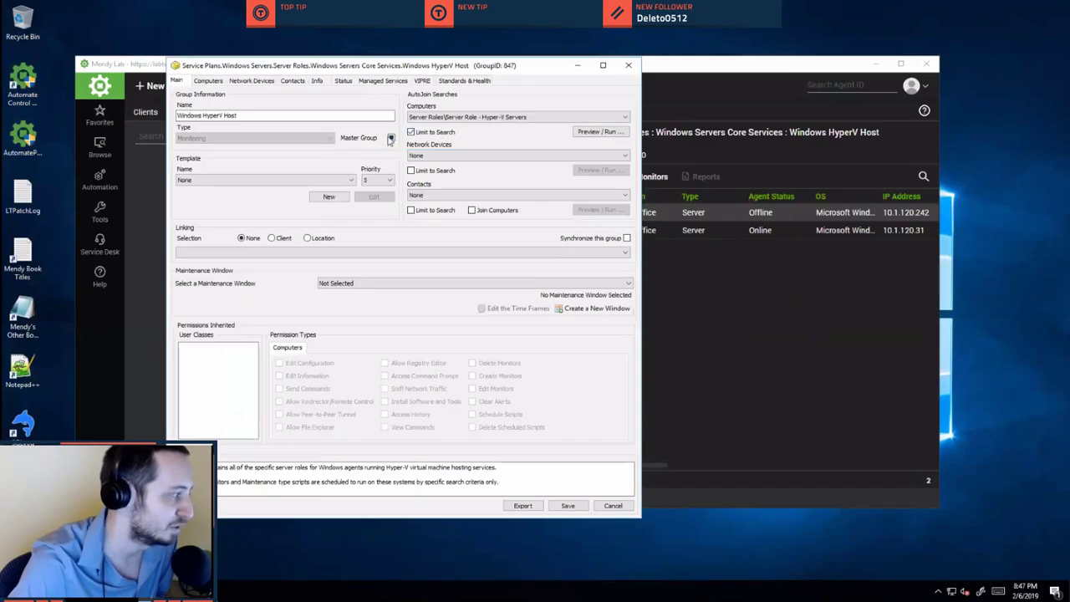
pyautogui.click(391, 138)
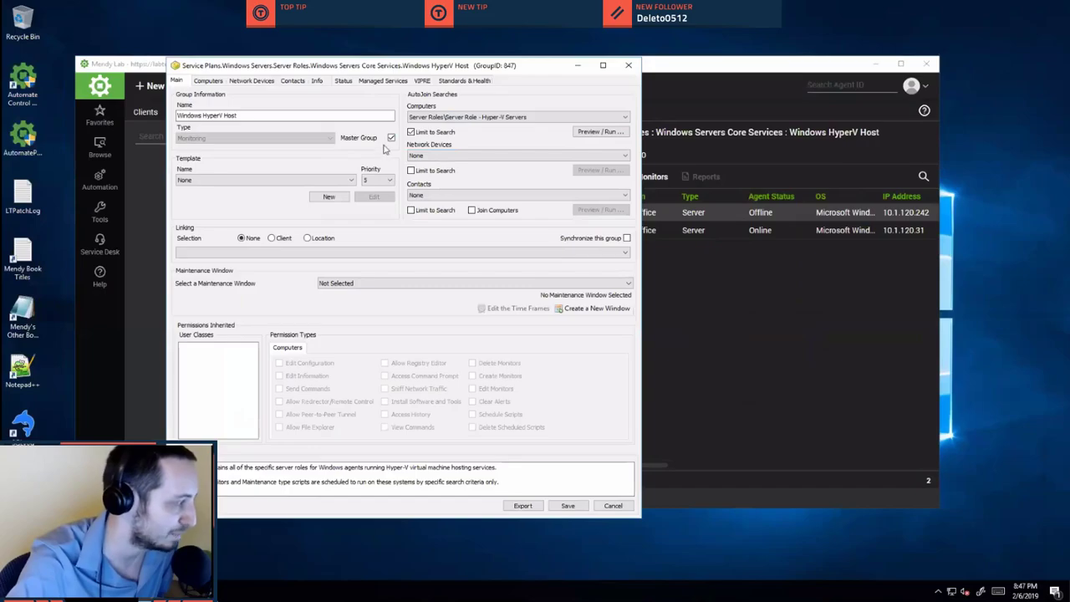
pyautogui.click(391, 138)
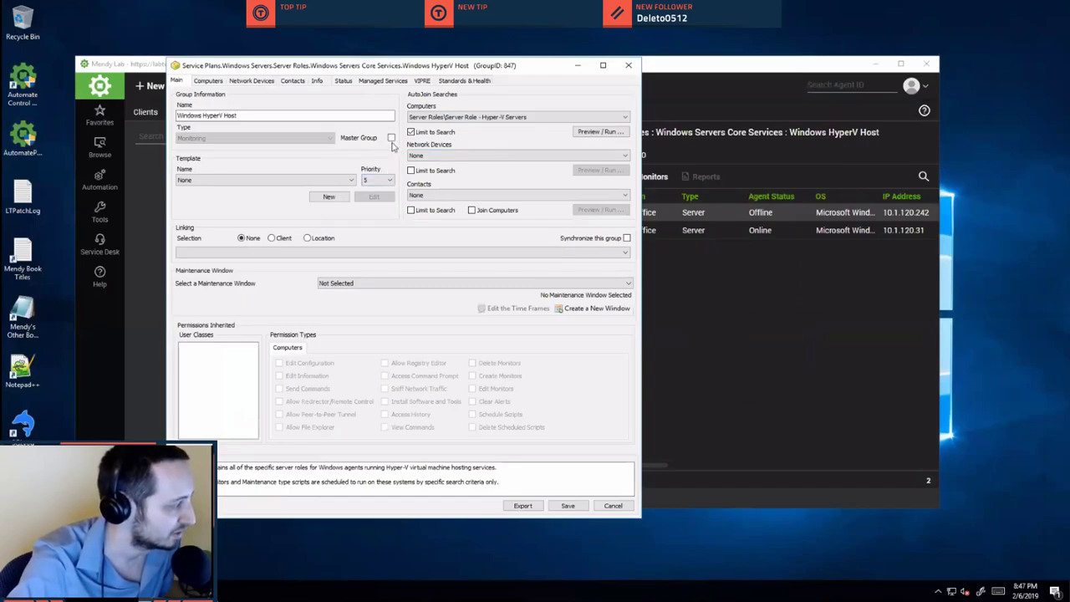
pyautogui.moveTo(392, 142)
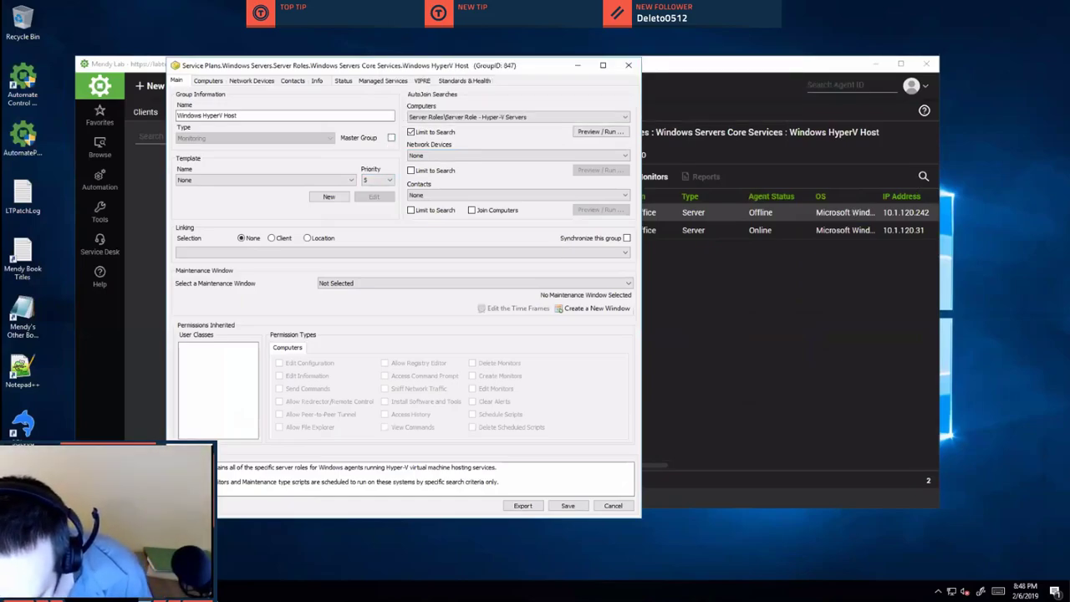
pyautogui.press('3')
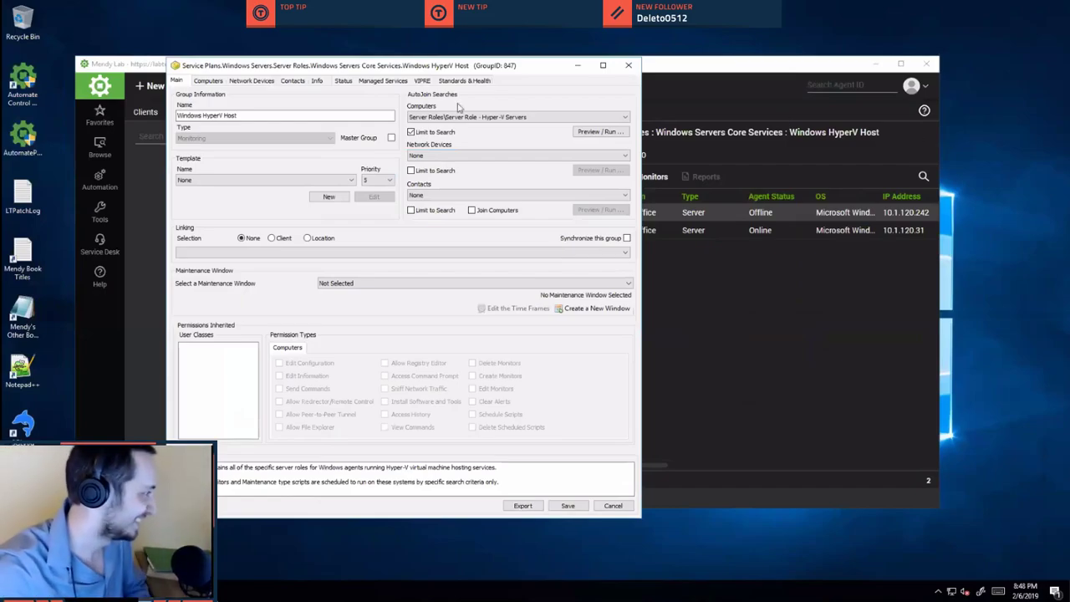
pyautogui.click(390, 139)
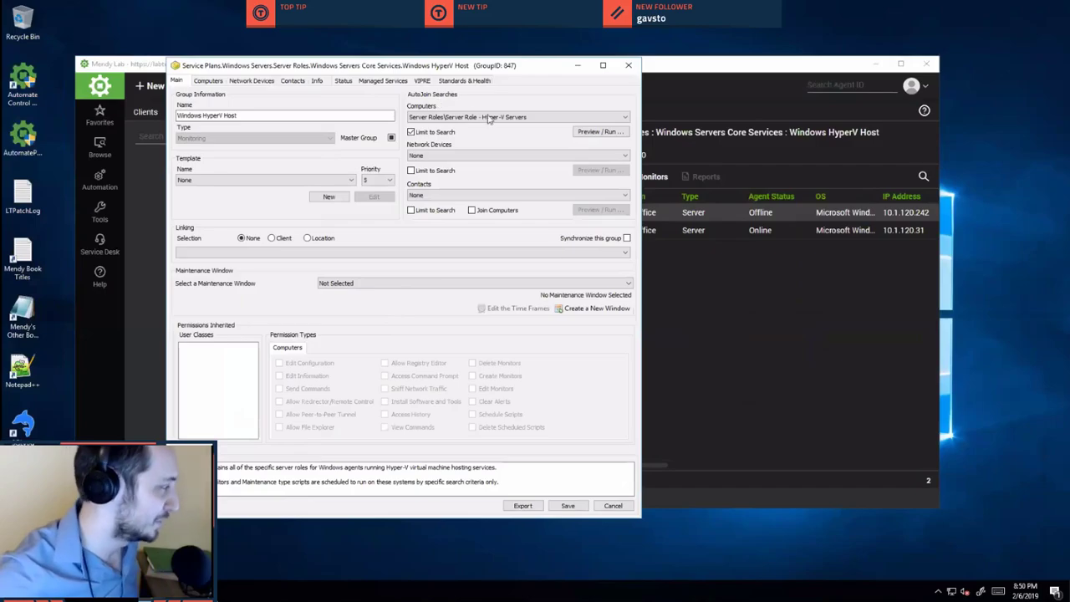
# View the member computers of the Windows HyperV Host group and sort the members list by OS.
pyautogui.moveTo(451, 67); pyautogui.dragTo(488, 77)
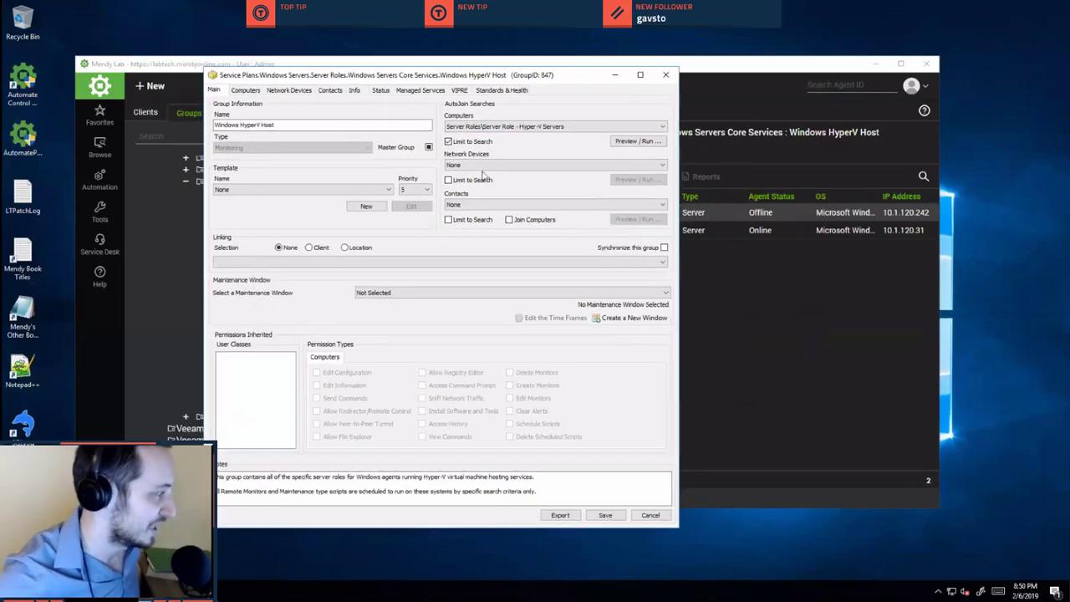
pyautogui.click(623, 140)
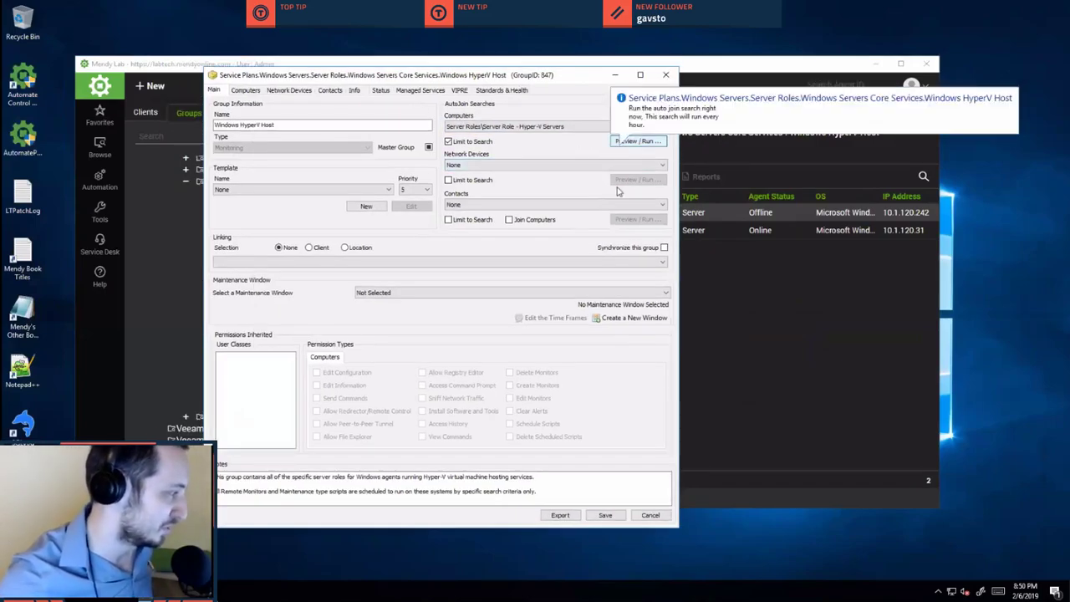
pyautogui.click(246, 89)
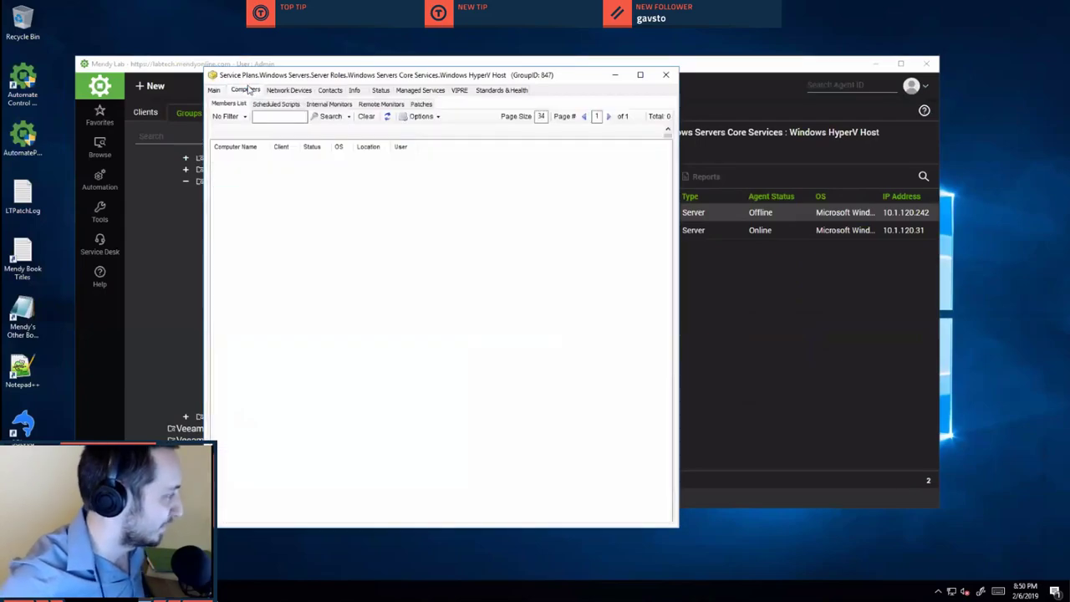
pyautogui.click(359, 158)
pyautogui.click(360, 168)
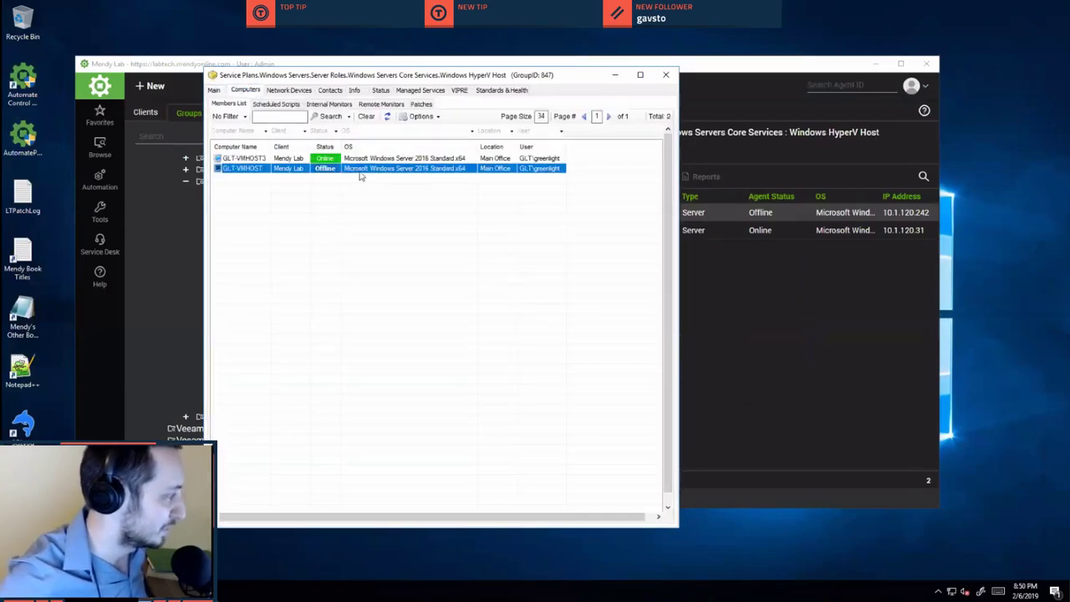
pyautogui.click(355, 159)
pyautogui.click(353, 165)
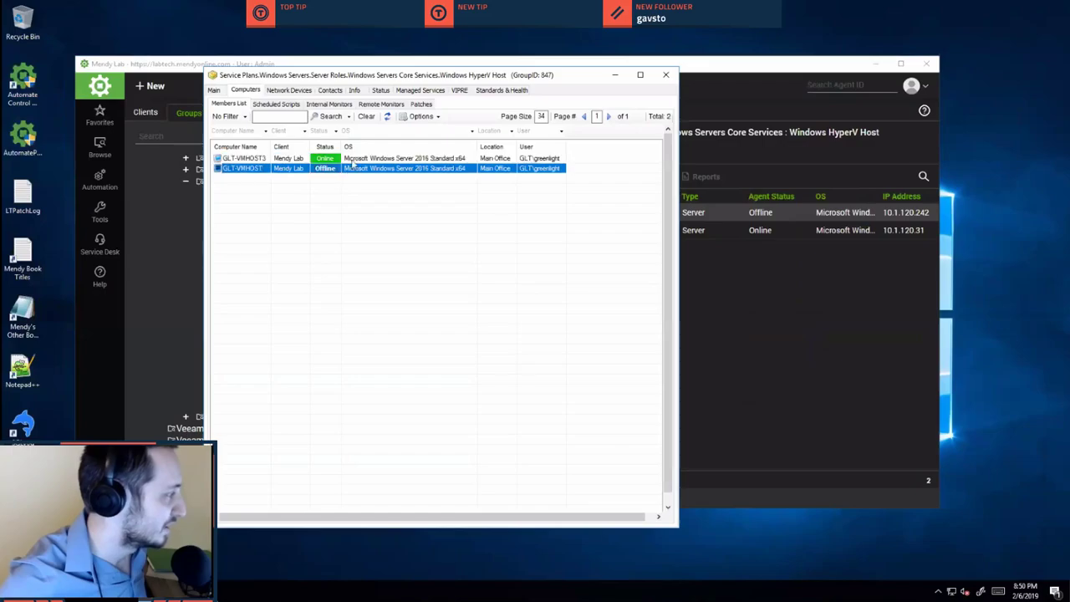
pyautogui.click(353, 147)
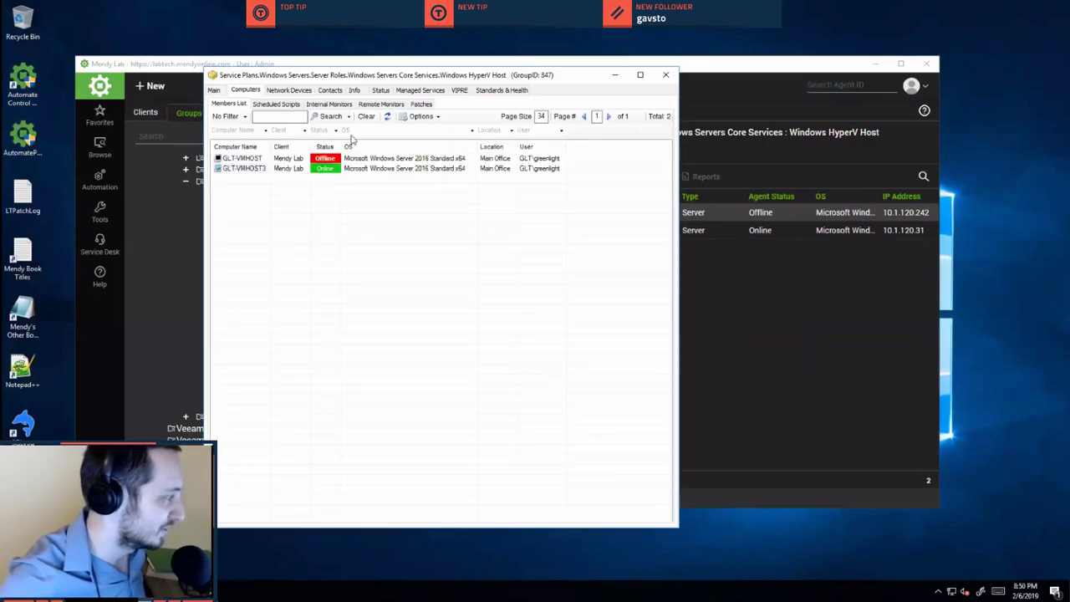
# Check which fields can be shown in the members list and apply Best Fit to the OS column.
pyautogui.rightClick(410, 156)
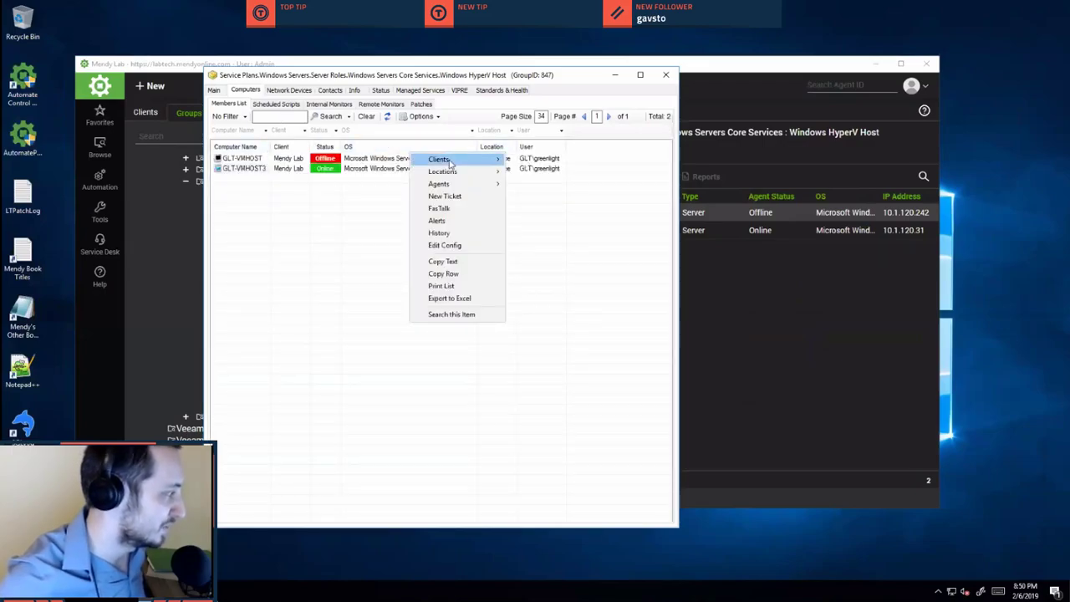
pyautogui.rightClick(418, 149)
pyautogui.rightClick(416, 144)
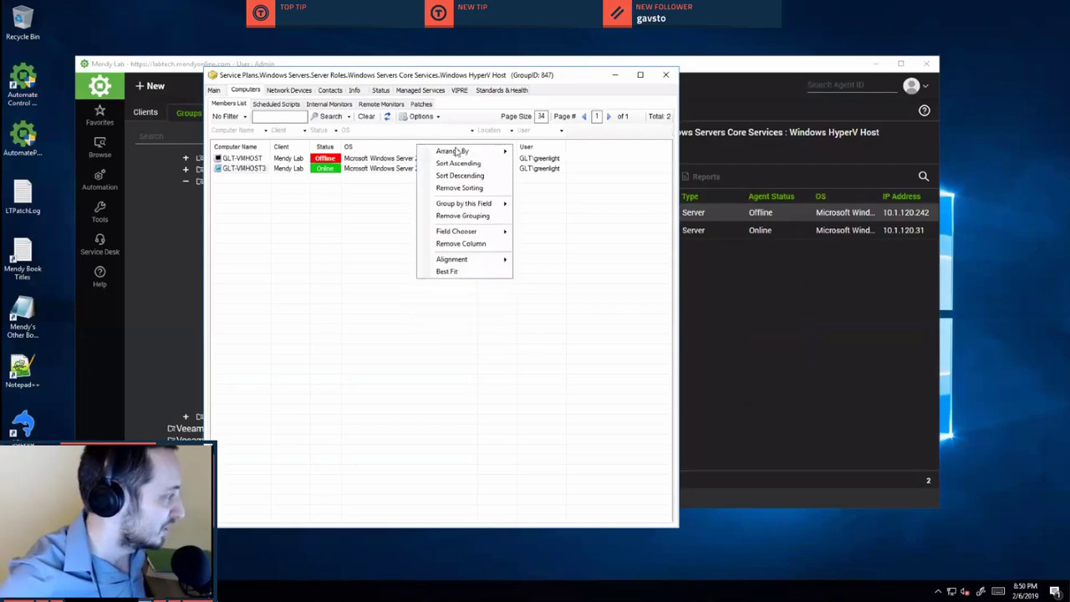
pyautogui.moveTo(472, 231)
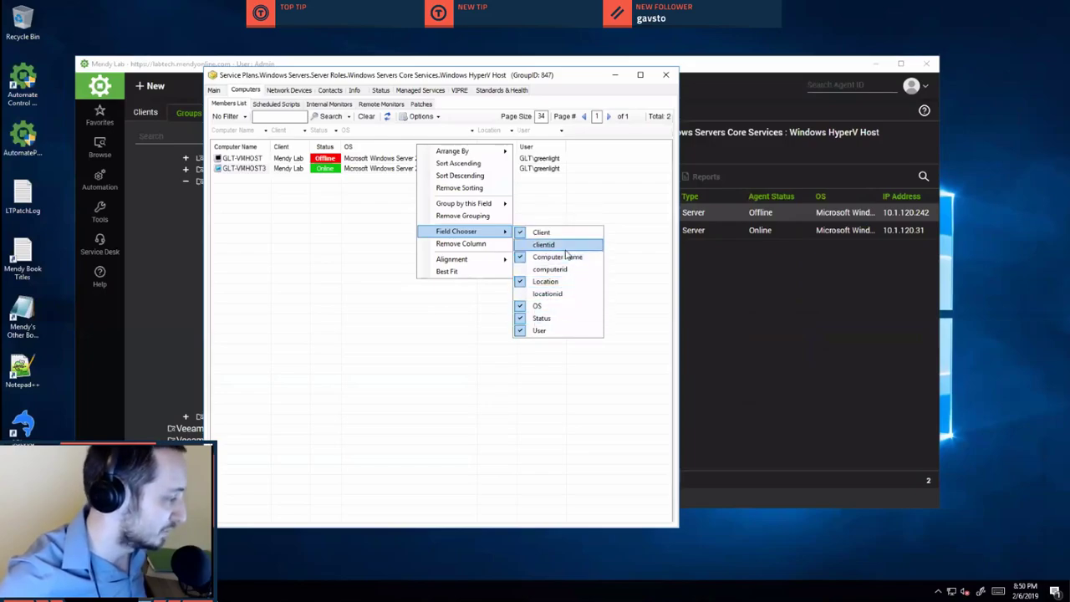
pyautogui.click(445, 270)
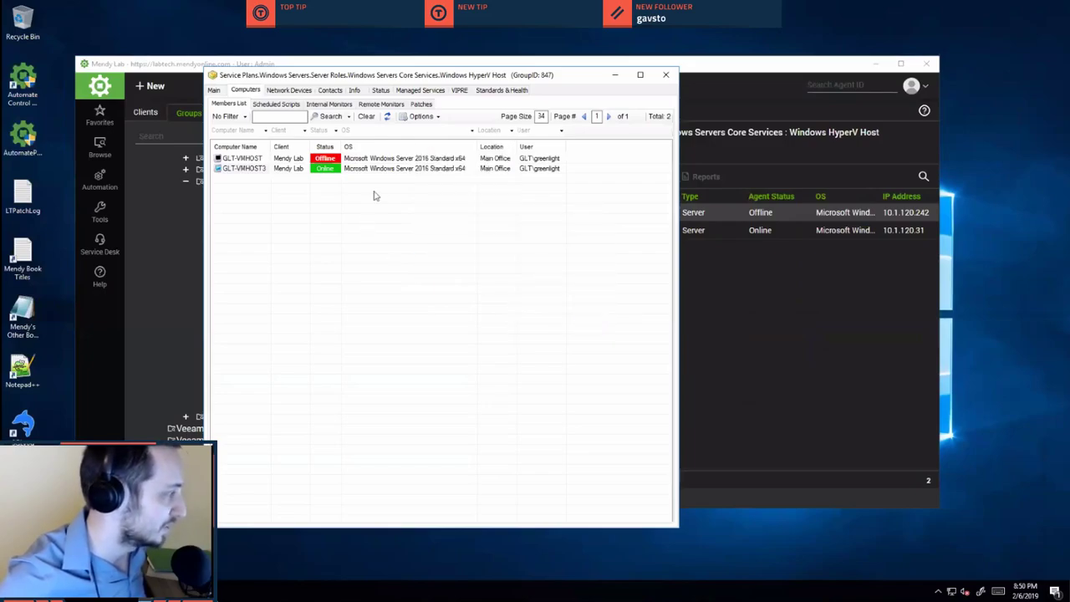
# Examine the members list's refresh, list settings and Excel export options, its column filters, and the OS column's commands.
pyautogui.click(422, 116)
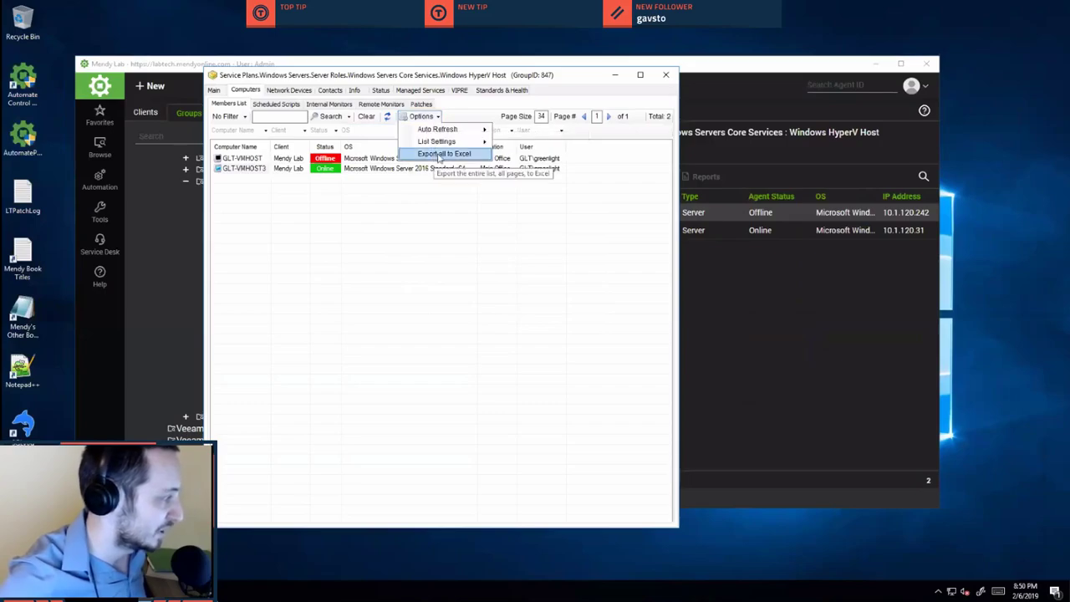
pyautogui.click(399, 230)
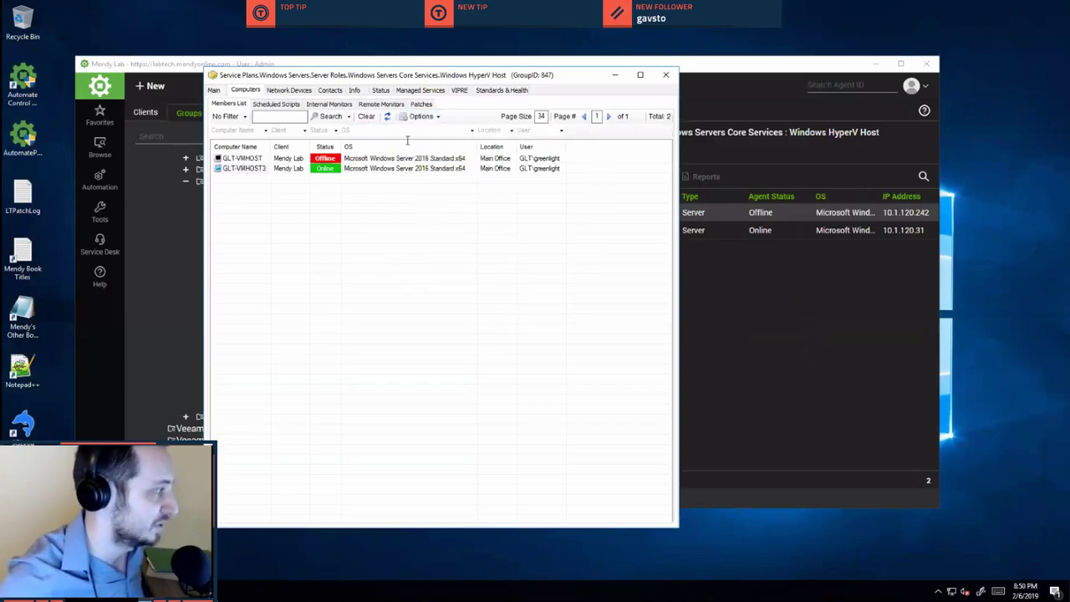
pyautogui.click(422, 116)
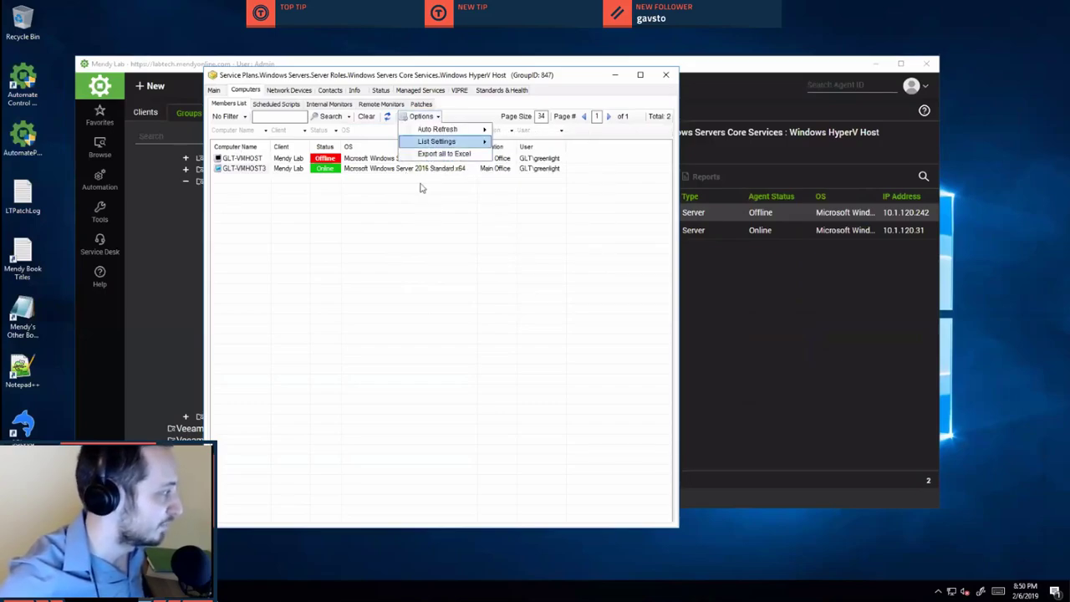
pyautogui.click(422, 188)
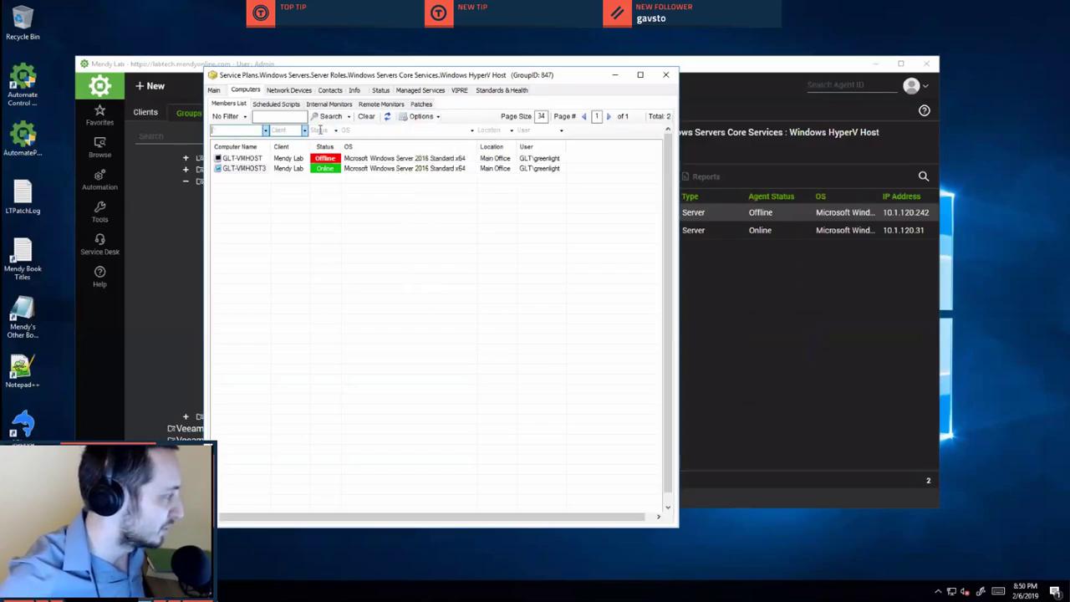
pyautogui.click(320, 130)
pyautogui.click(393, 131)
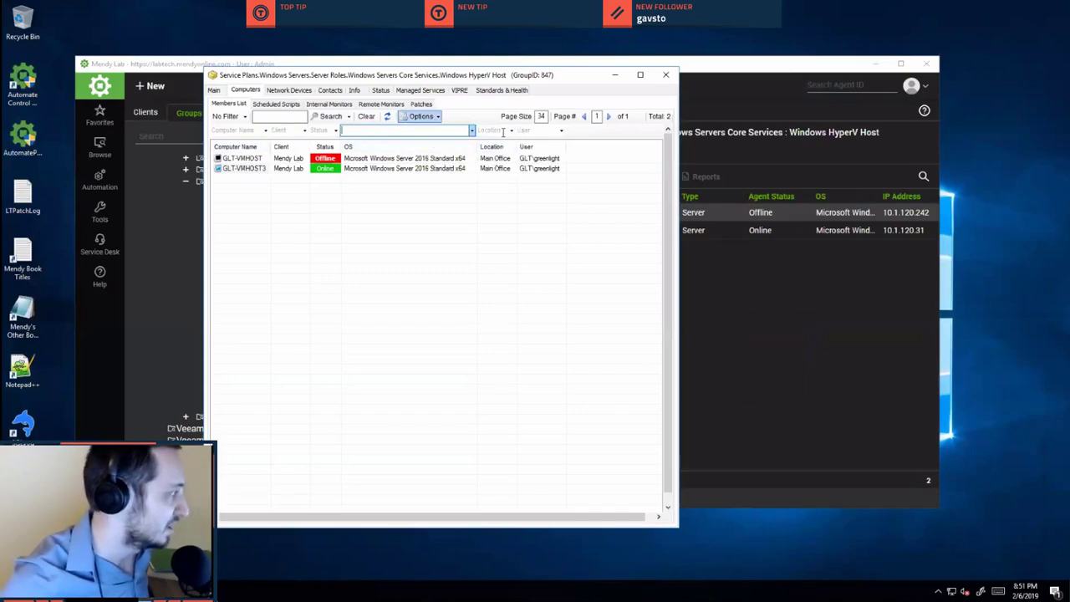
pyautogui.click(403, 117)
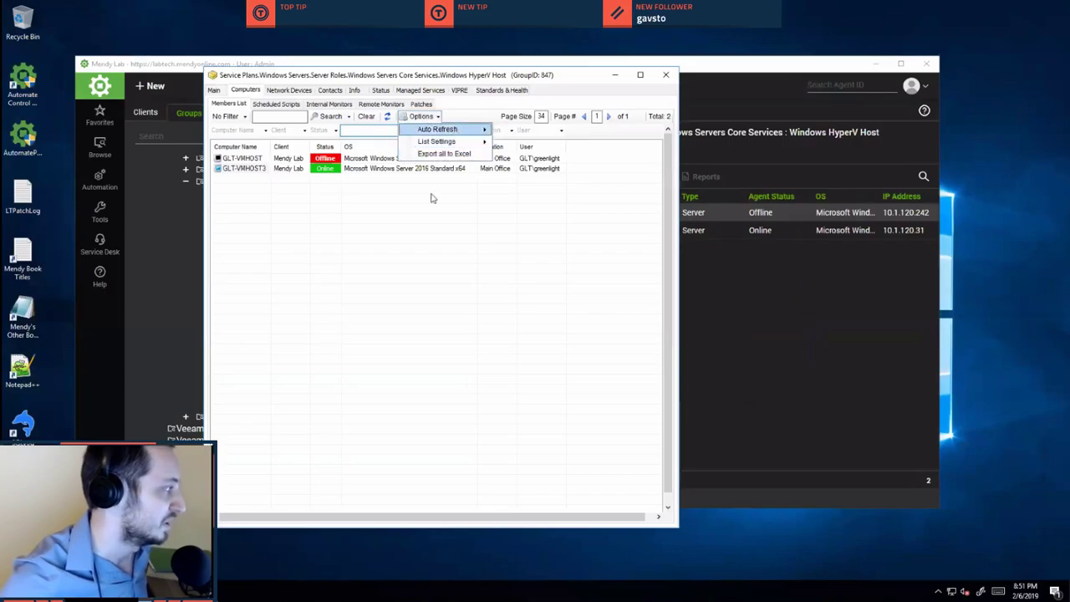
pyautogui.click(426, 119)
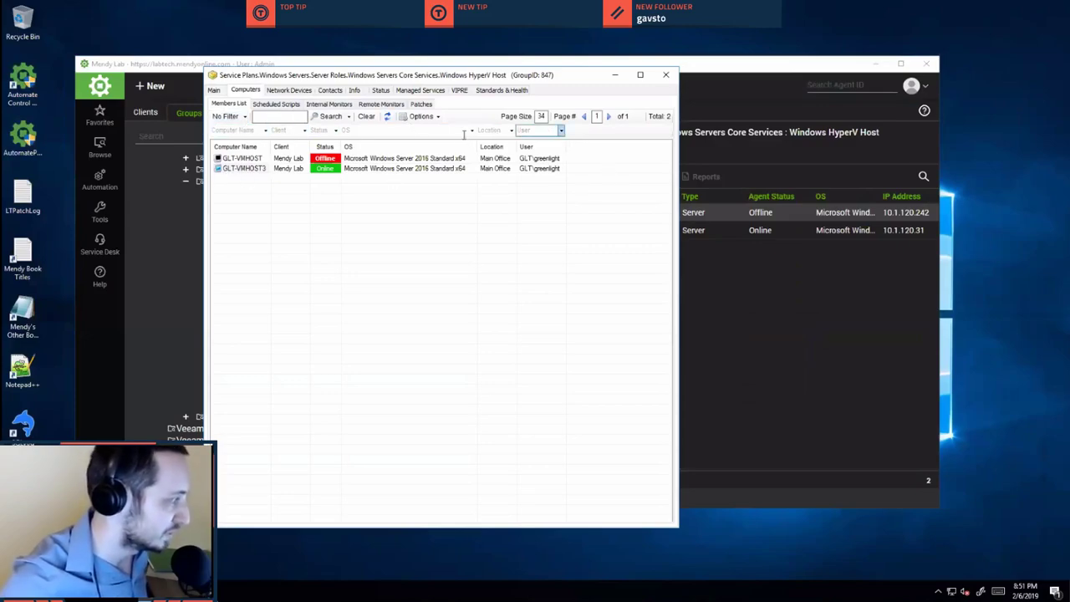
pyautogui.rightClick(443, 146)
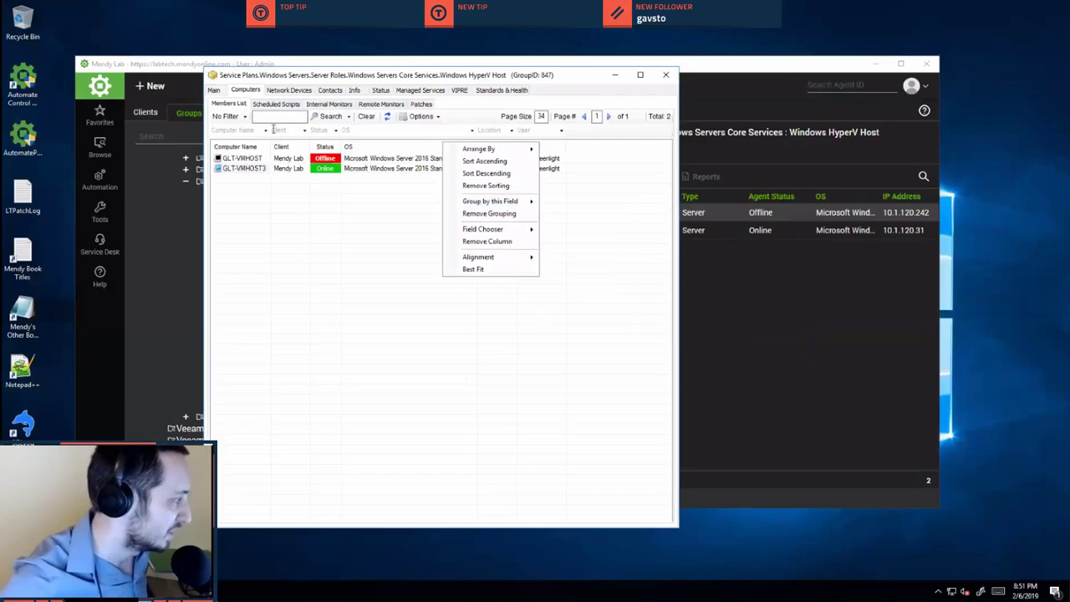
pyautogui.click(401, 120)
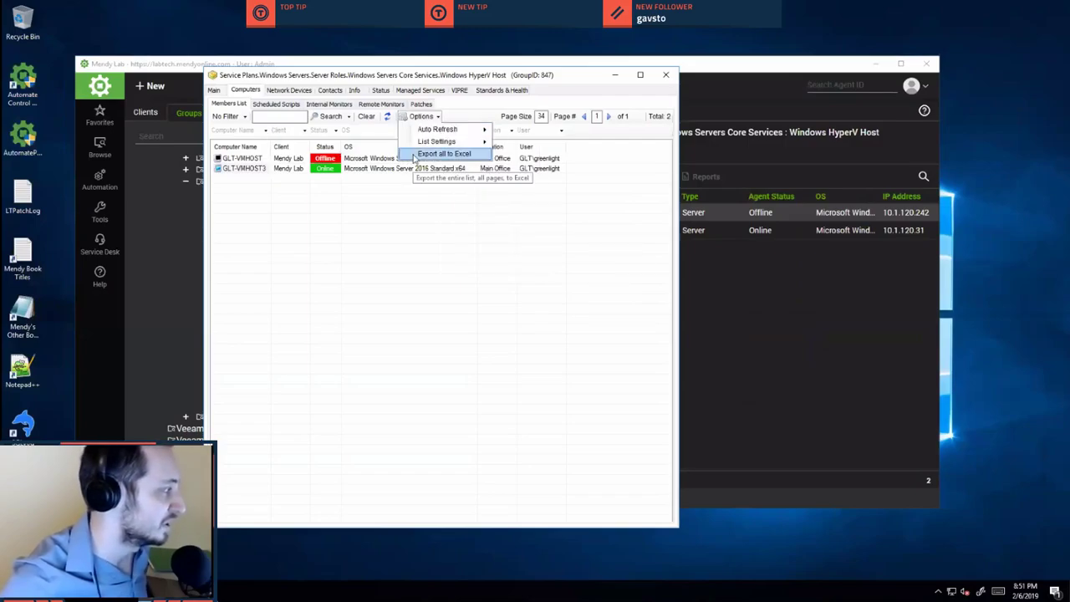
# View the group's computer patches and remote monitors, and move the group window aside to uncover the groups tree.
pyautogui.click(311, 102)
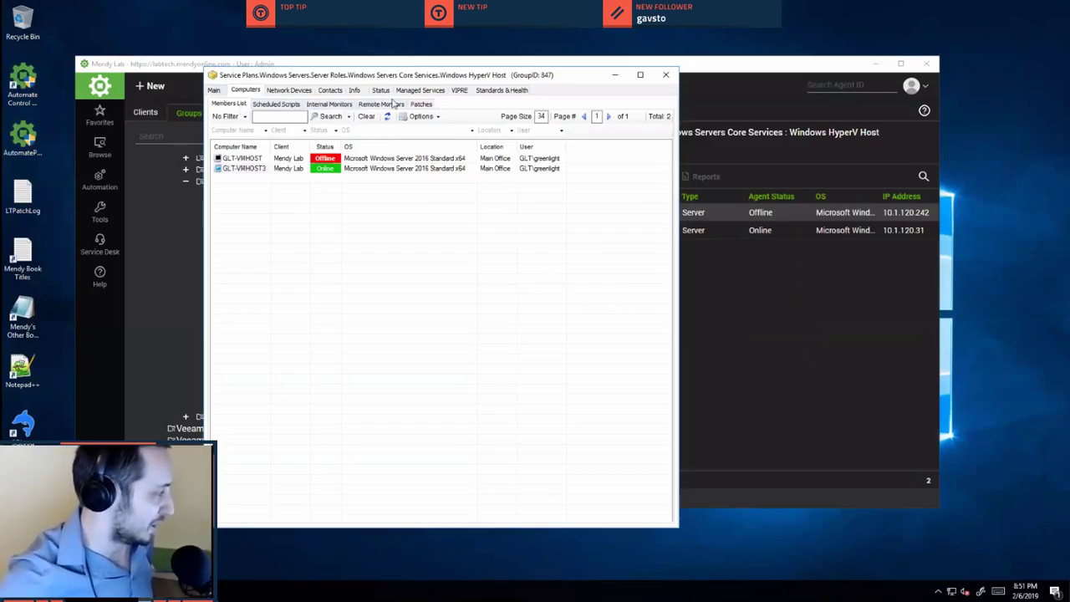
pyautogui.click(422, 105)
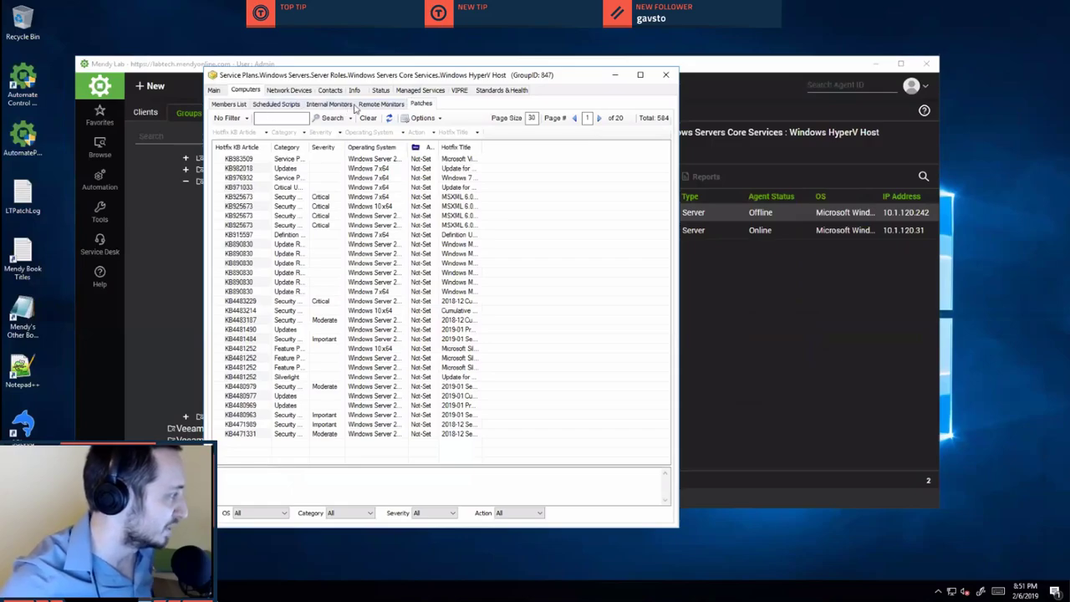
pyautogui.click(381, 105)
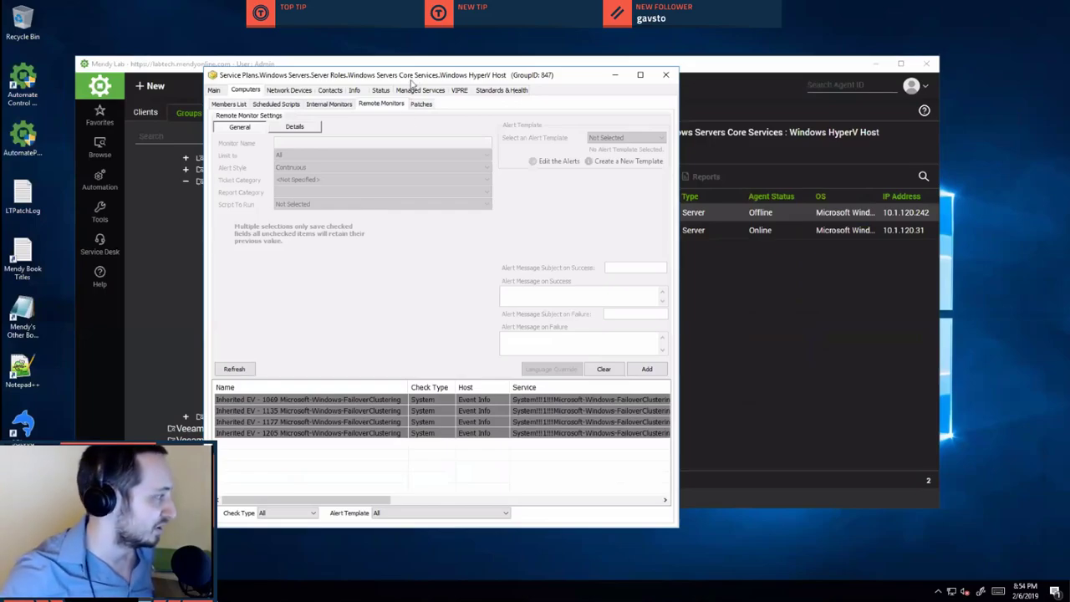
pyautogui.moveTo(411, 81); pyautogui.dragTo(634, 84)
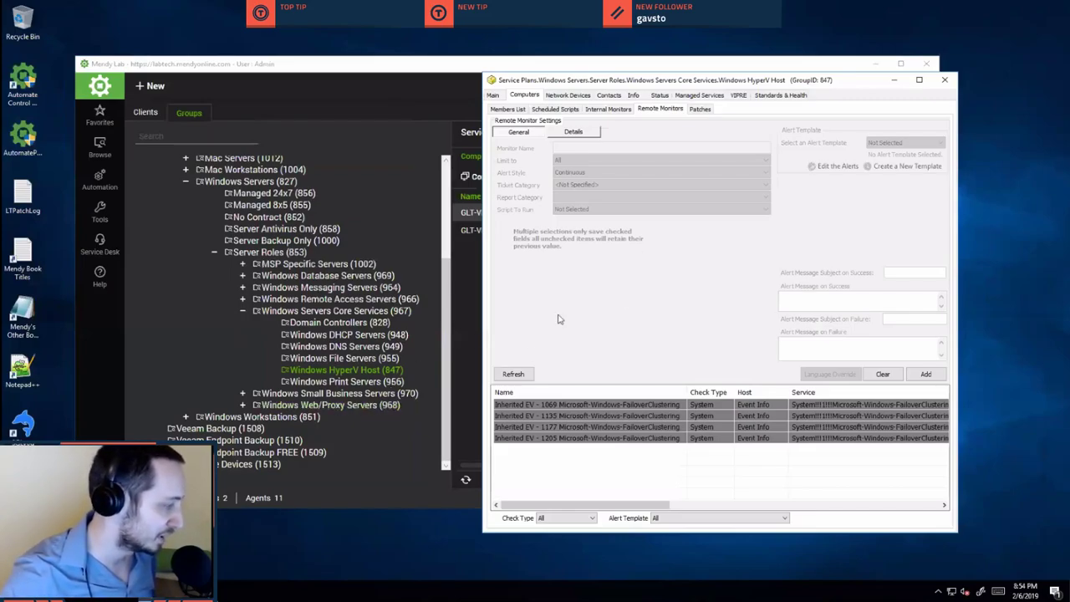
# Switch to the ConnectWise Control session on GLT-VMHOST3 and reposition its administrator PowerShell window.
pyautogui.hotkey('alt', 'Tab')
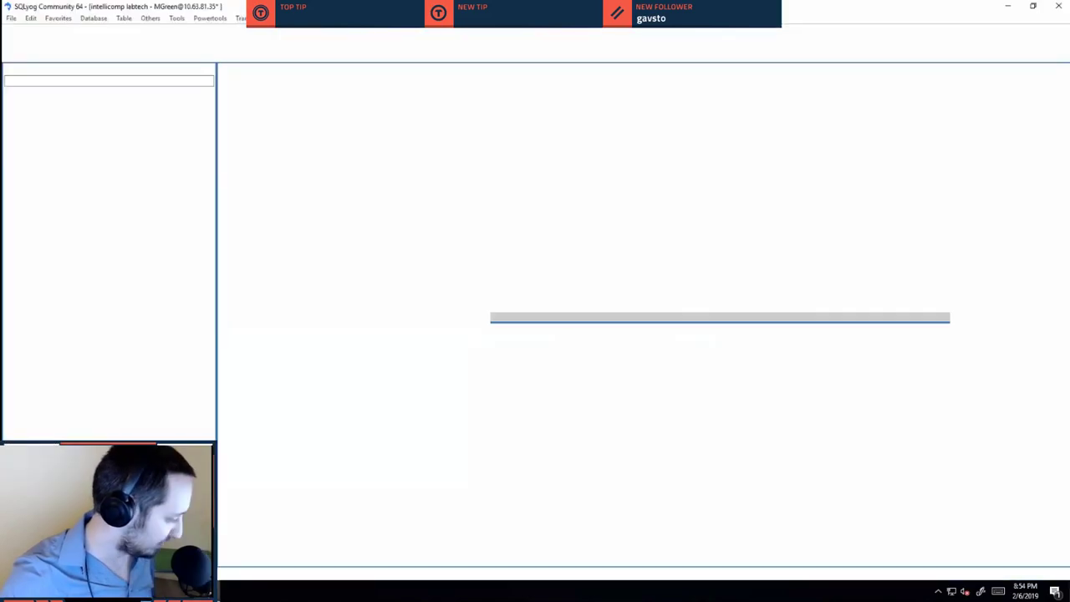
pyautogui.hotkey('alt', 'Tab')
pyautogui.hotkey('alt', 'Tab')
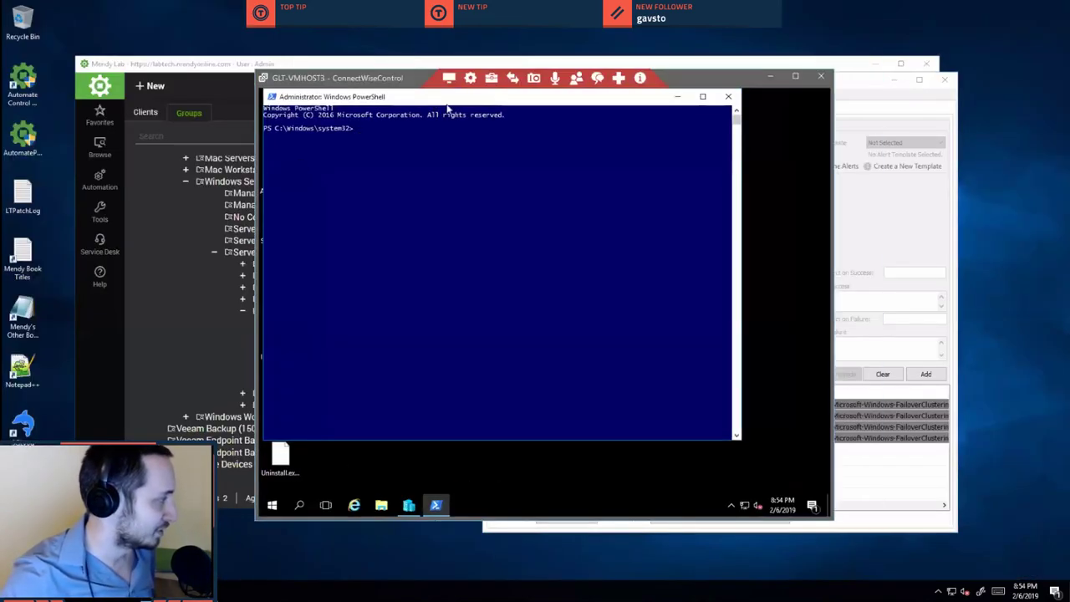
pyautogui.moveTo(446, 107); pyautogui.dragTo(503, 149)
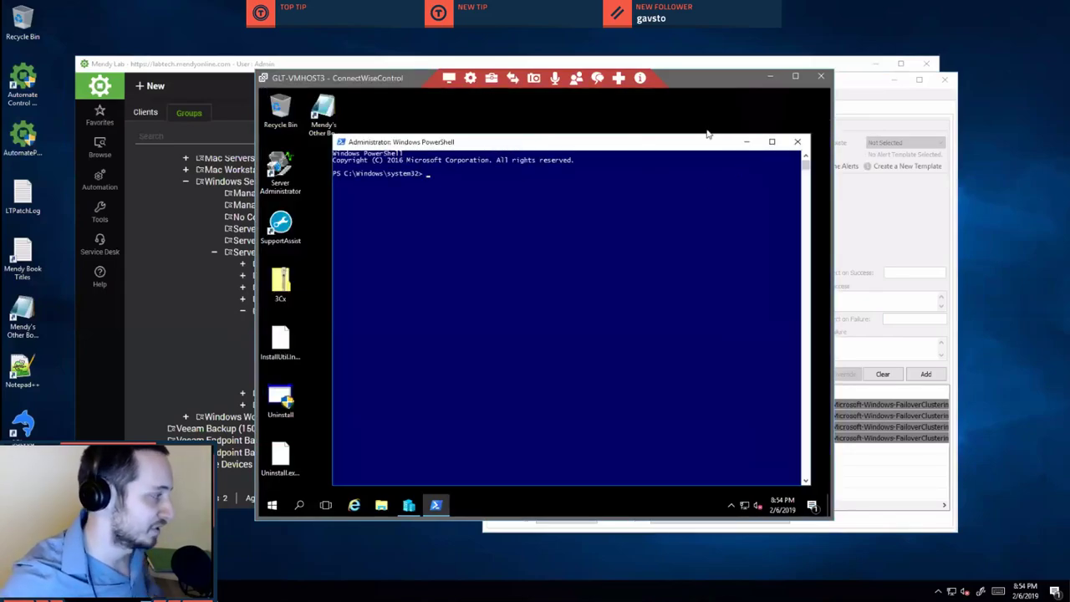
pyautogui.moveTo(651, 148); pyautogui.dragTo(631, 140)
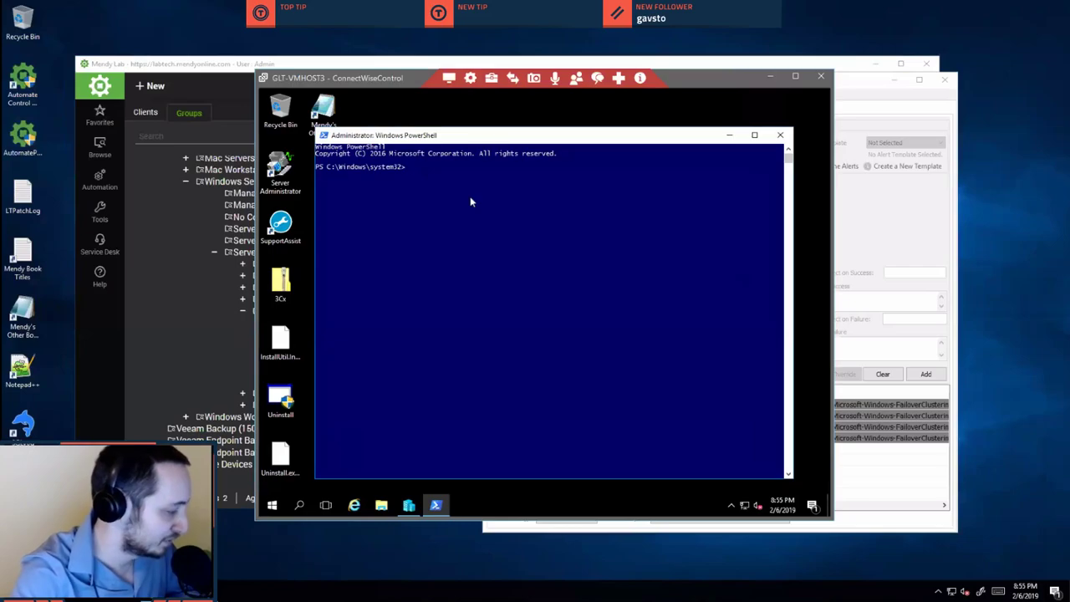
# Sort GLT-VMHOST3's virtual machines by state in Hyper-V Manager and examine the off, running and saved machines.
pyautogui.click(407, 511)
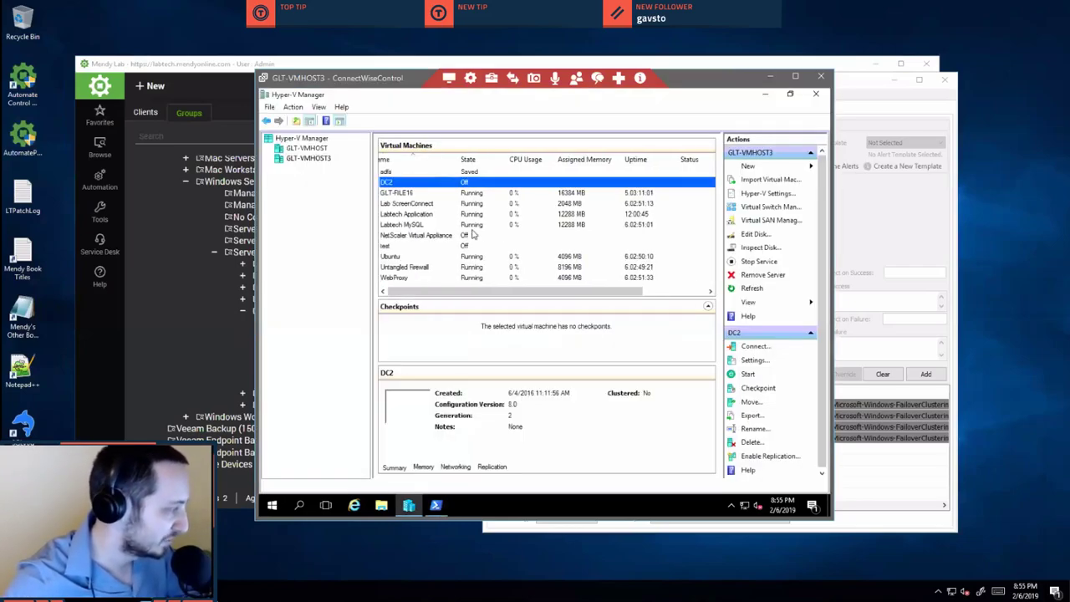
pyautogui.click(479, 158)
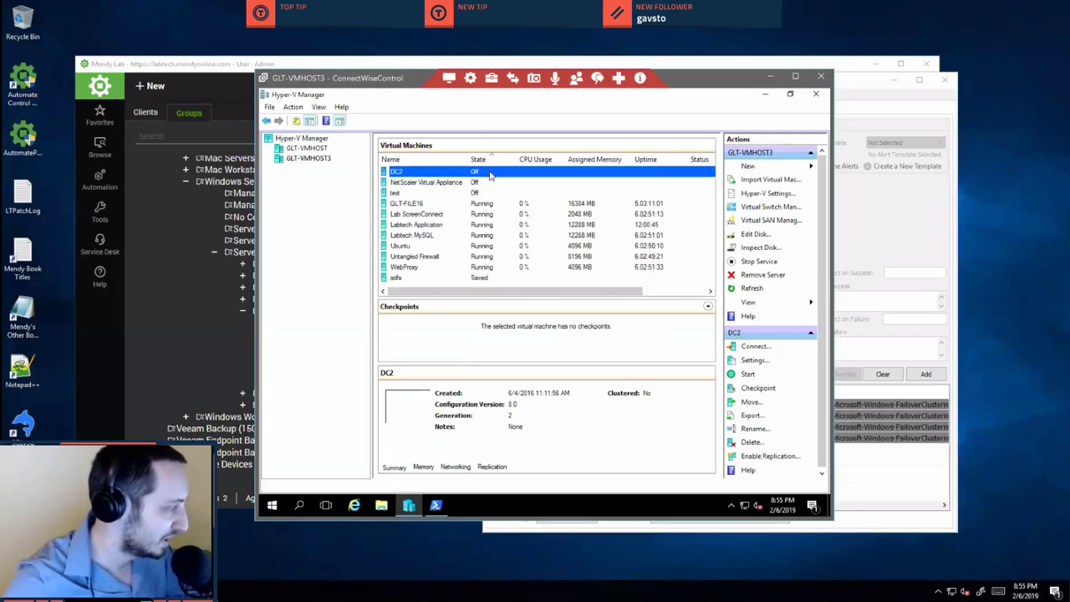
pyautogui.hscroll(2, 491, 230)
pyautogui.hscroll(-2, 491, 231)
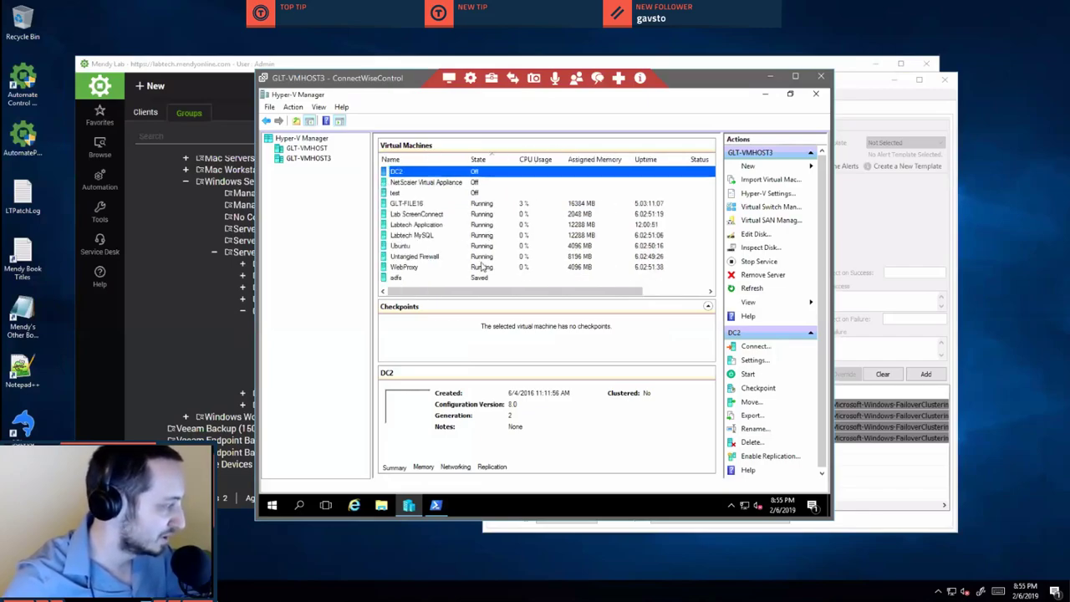
pyautogui.click(472, 181)
pyautogui.click(474, 171)
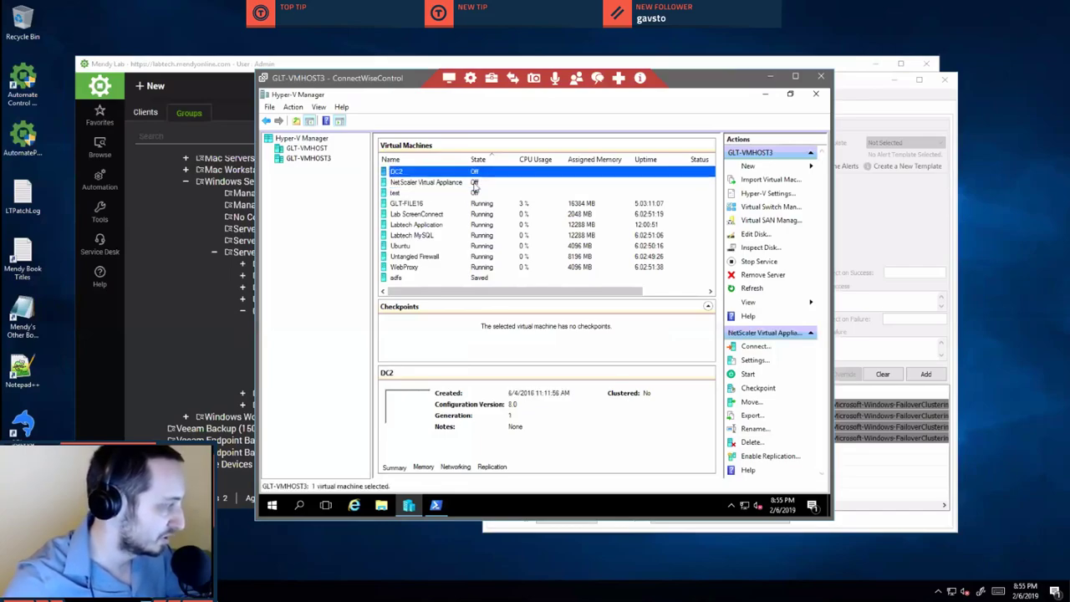
pyautogui.click(485, 276)
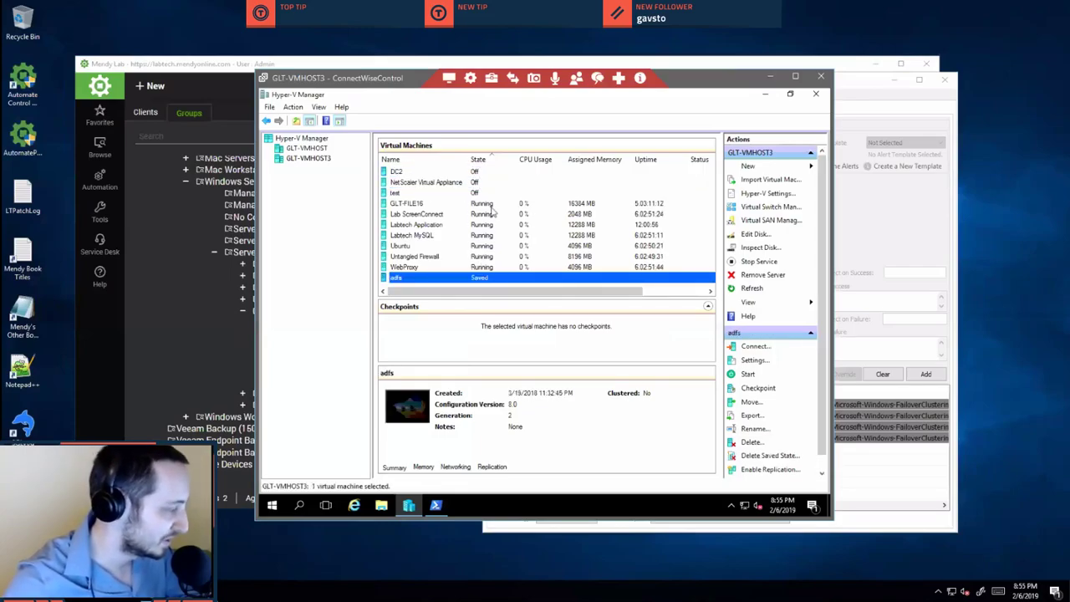
pyautogui.click(488, 192)
pyautogui.click(489, 172)
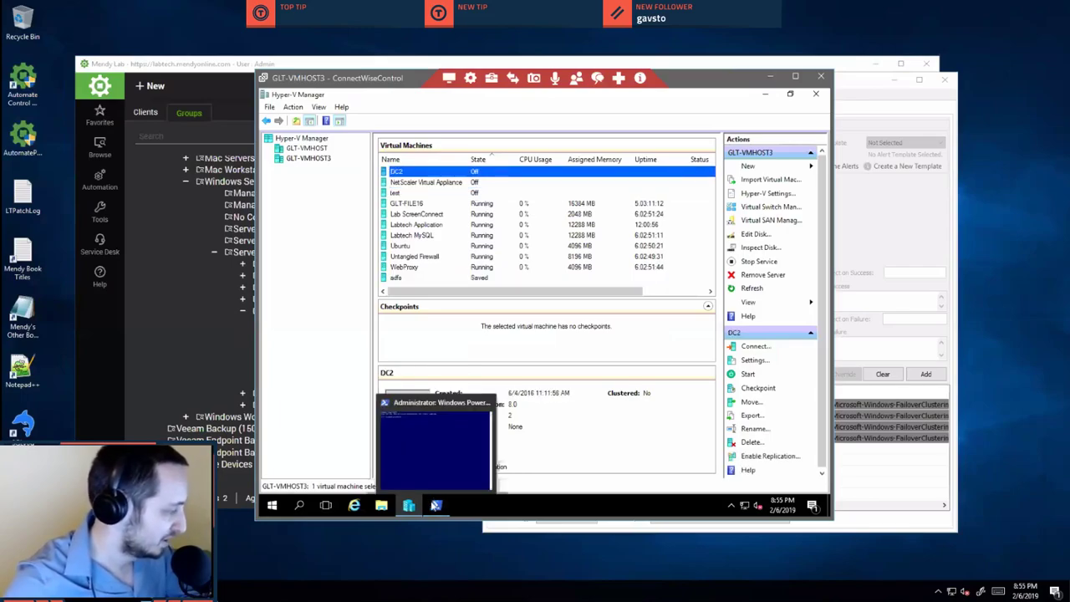
# Return to the PowerShell window and run Get-VM to list the host's virtual machines.
pyautogui.click(435, 505)
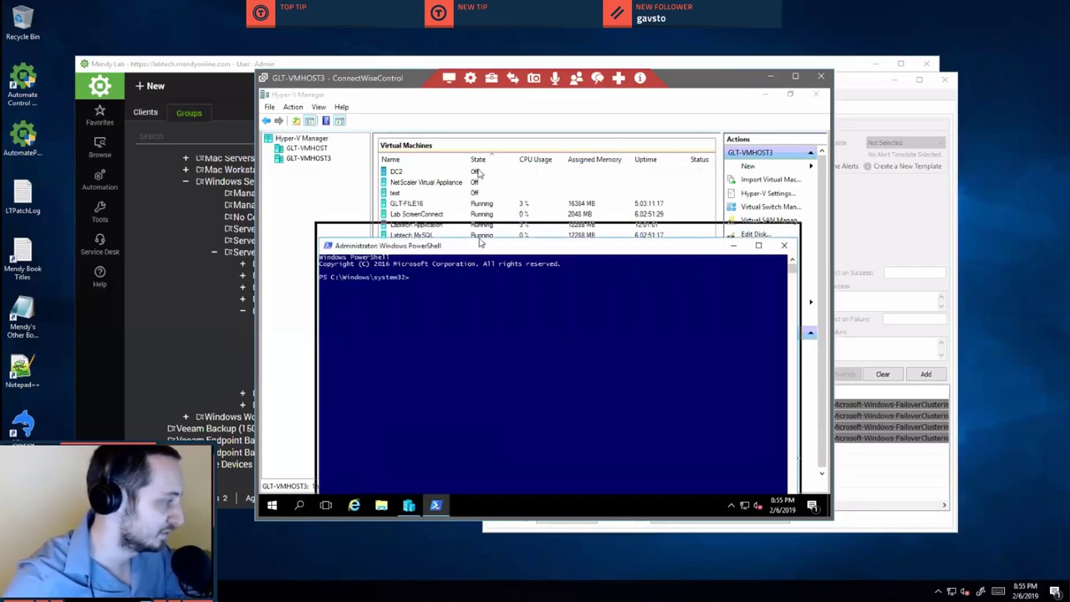
pyautogui.write('Get-VM')
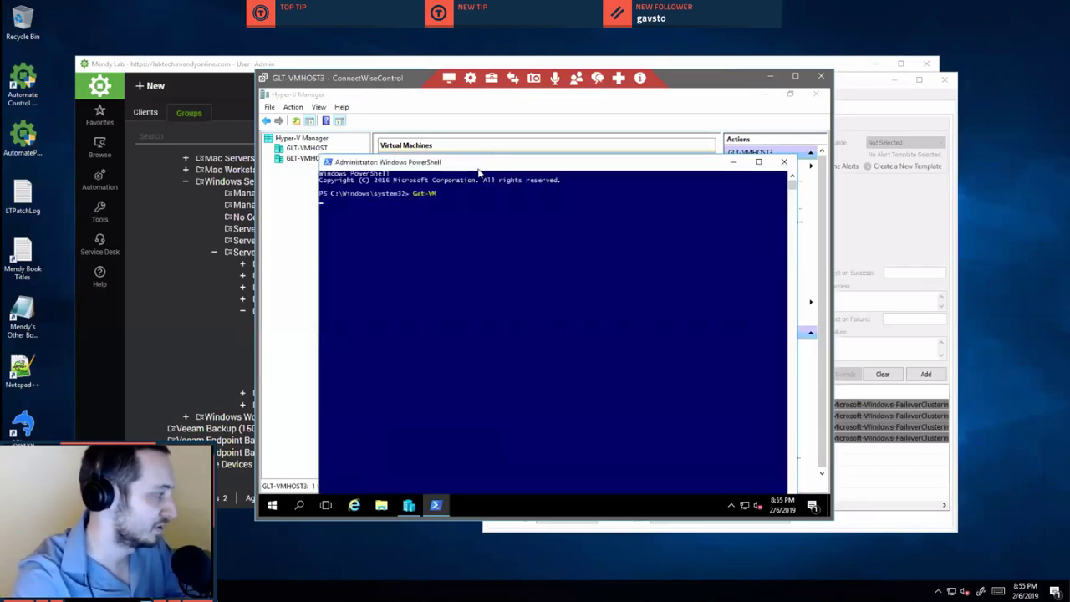
# Run the entered Get-VM command and examine the listed virtual machines and their State column.
pyautogui.press('Return')
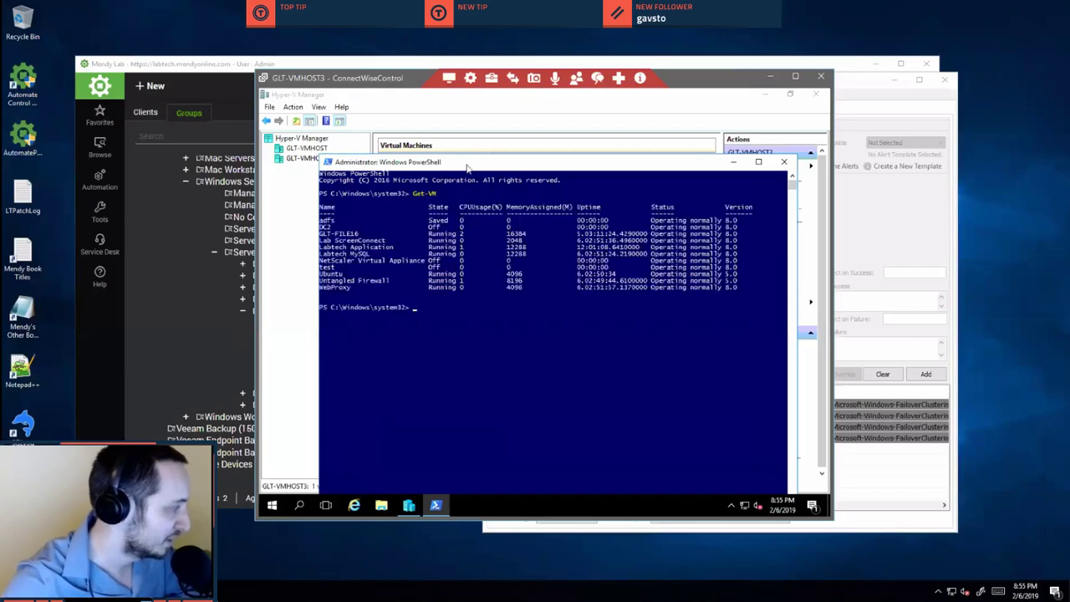
pyautogui.moveTo(330, 167); pyautogui.dragTo(550, 242)
pyautogui.moveTo(649, 248); pyautogui.dragTo(762, 259)
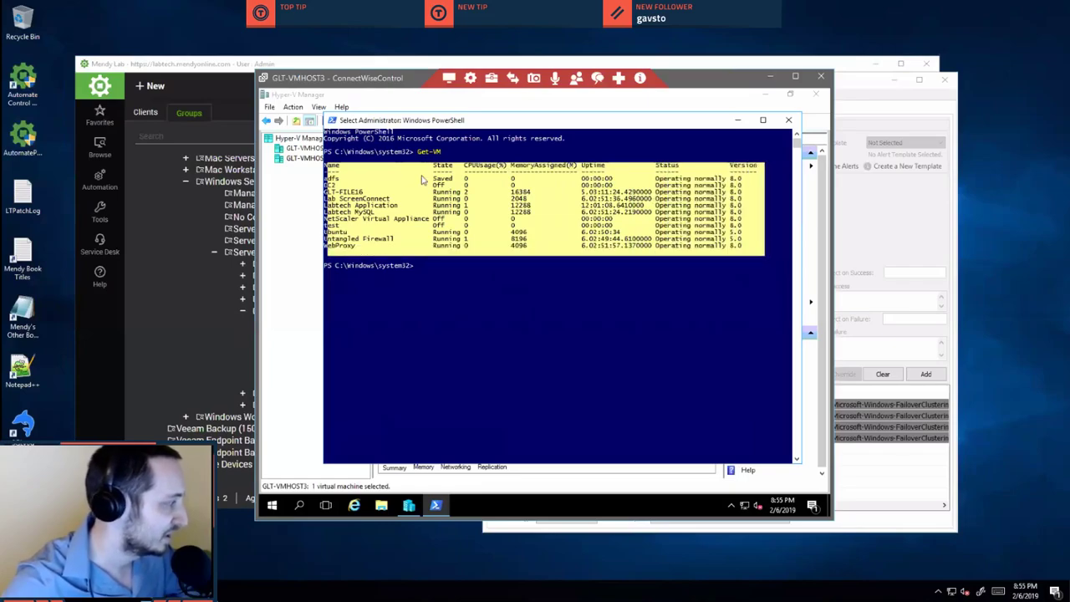
pyautogui.rightClick(440, 177)
pyautogui.moveTo(446, 248); pyautogui.dragTo(460, 248)
pyautogui.moveTo(426, 174); pyautogui.dragTo(462, 252)
pyautogui.rightClick(478, 275)
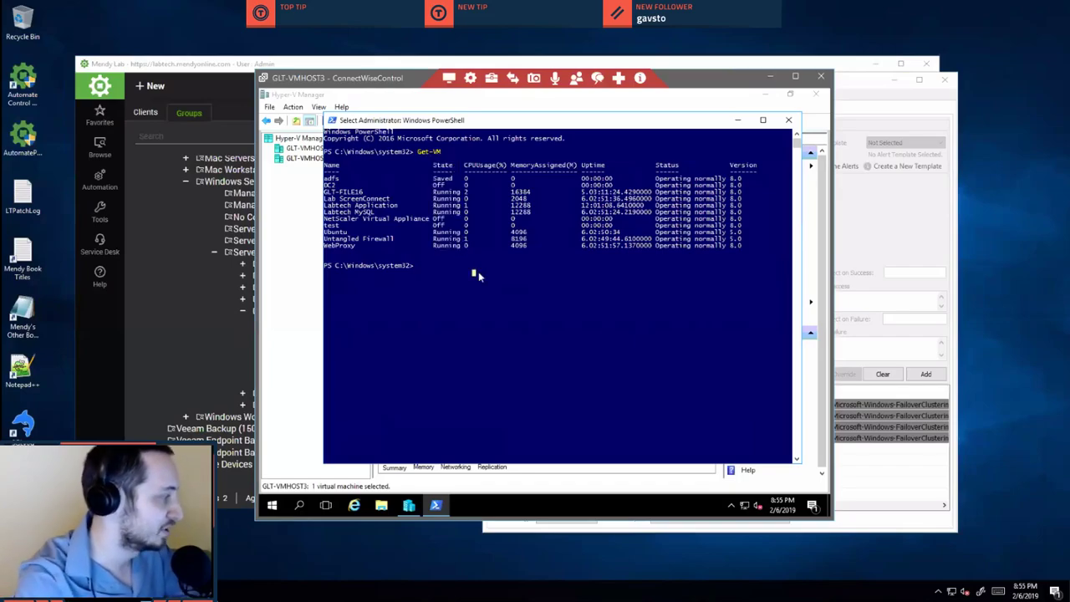
# List only the virtual machines that are not running with Get-VM|?{$_.State -ne 'Running'}.
pyautogui.write('Get-VM|?{$_.State -ne')
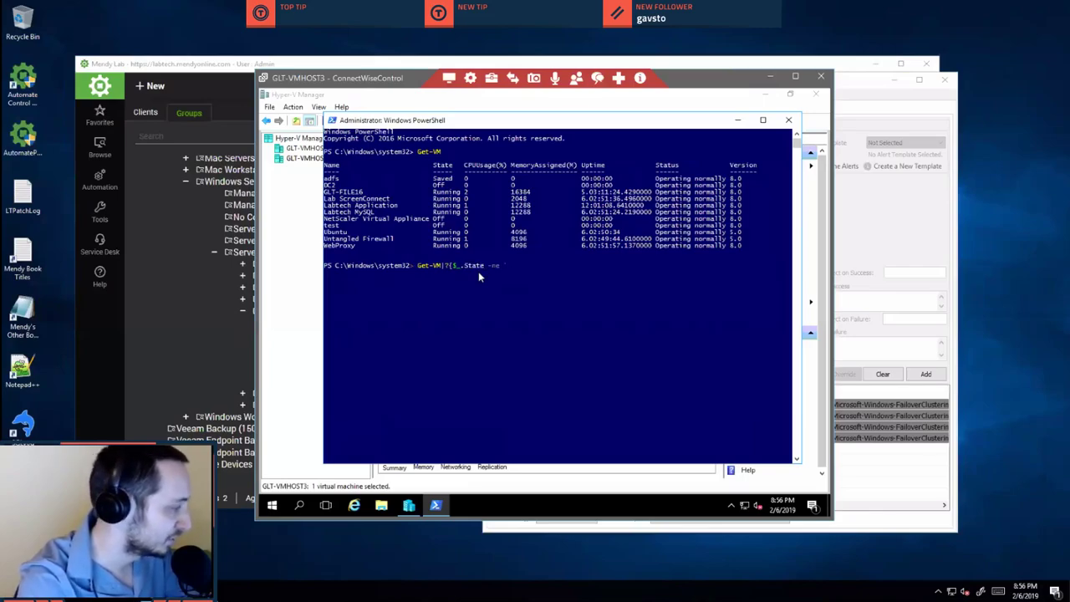
pyautogui.write("'Running'")
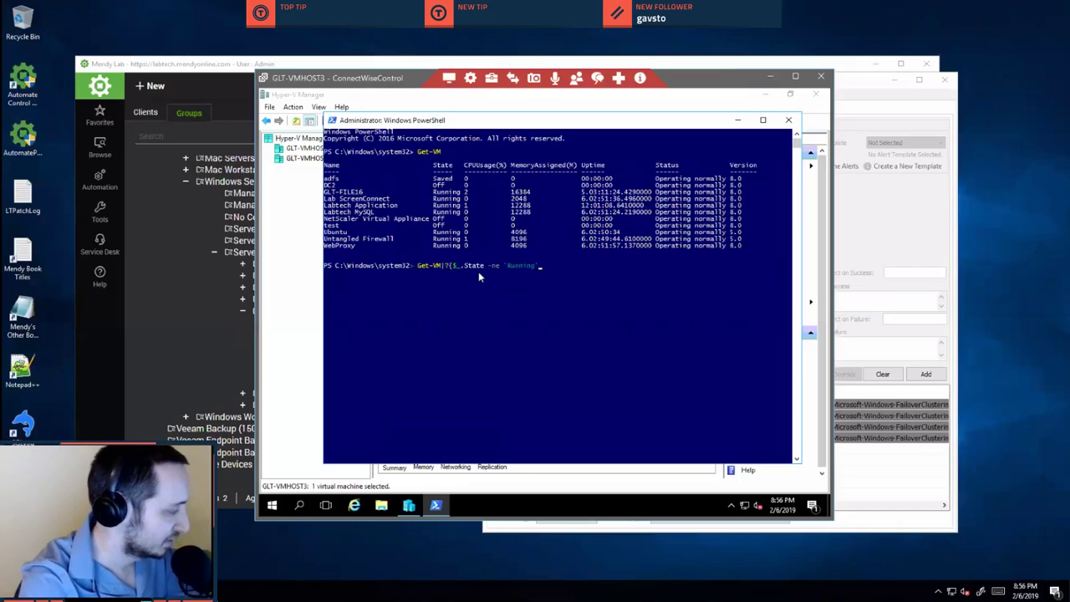
pyautogui.write('}')
pyautogui.press('Return')
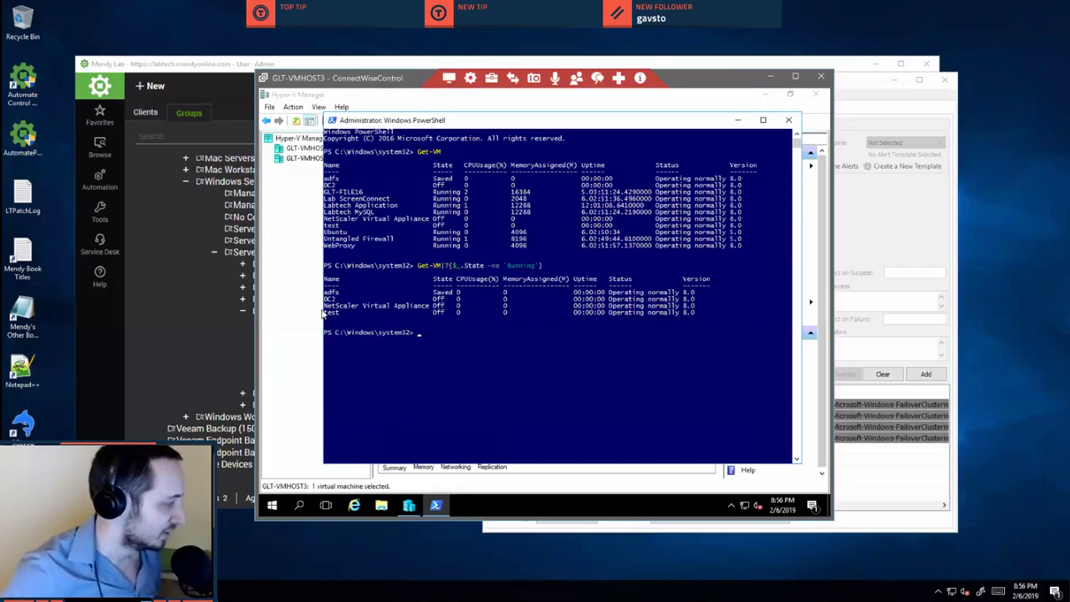
# Check the test virtual machine's Automatic Start Action in its Hyper-V settings and close them without changes.
pyautogui.click(289, 299)
pyautogui.rightClick(420, 194)
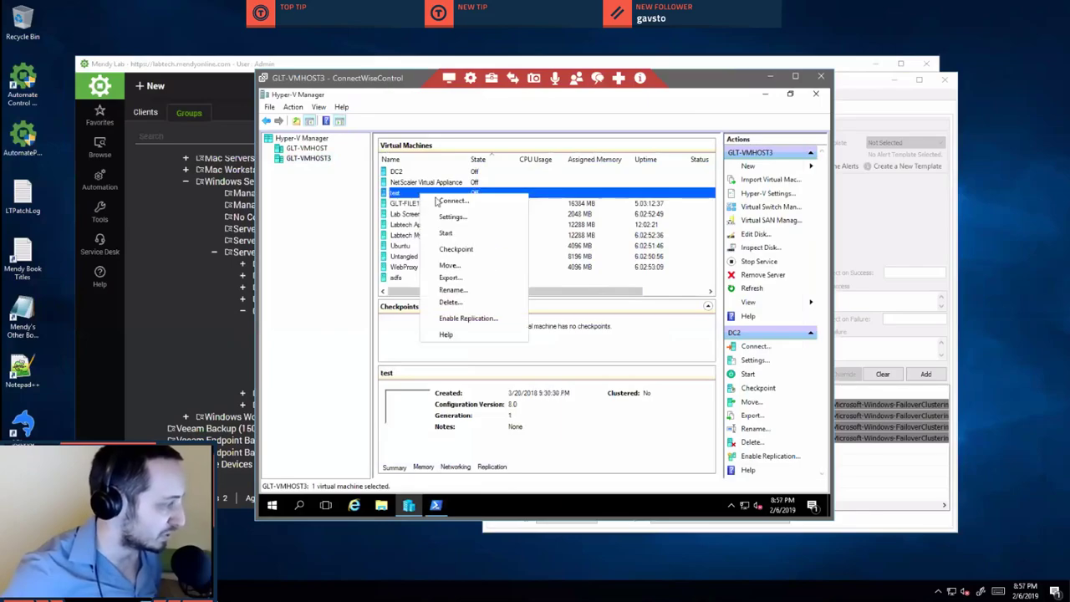
pyautogui.click(447, 221)
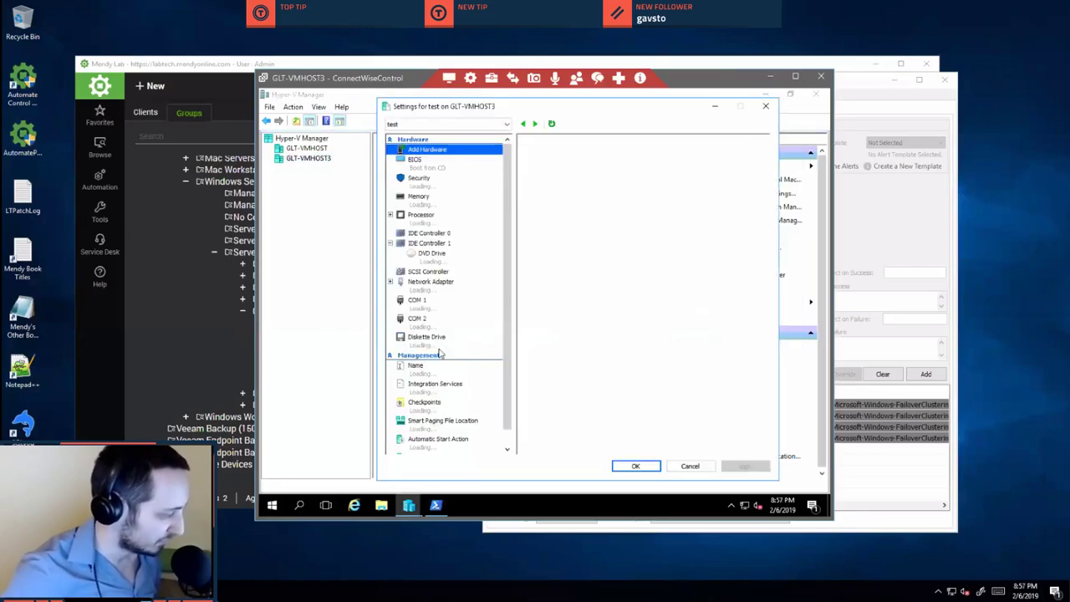
pyautogui.scroll(-1, 465, 443)
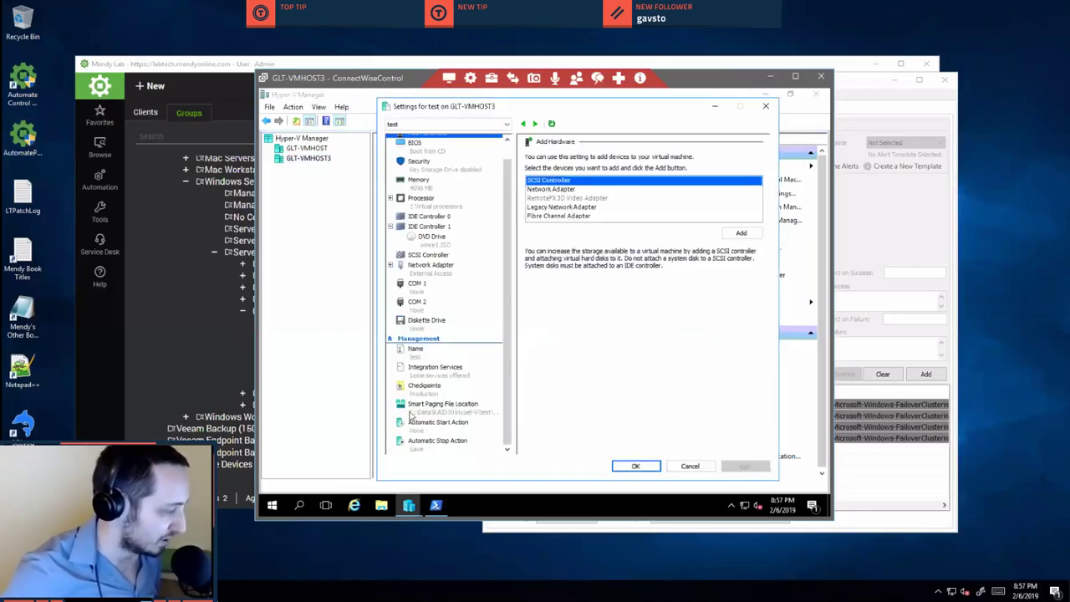
pyautogui.click(453, 427)
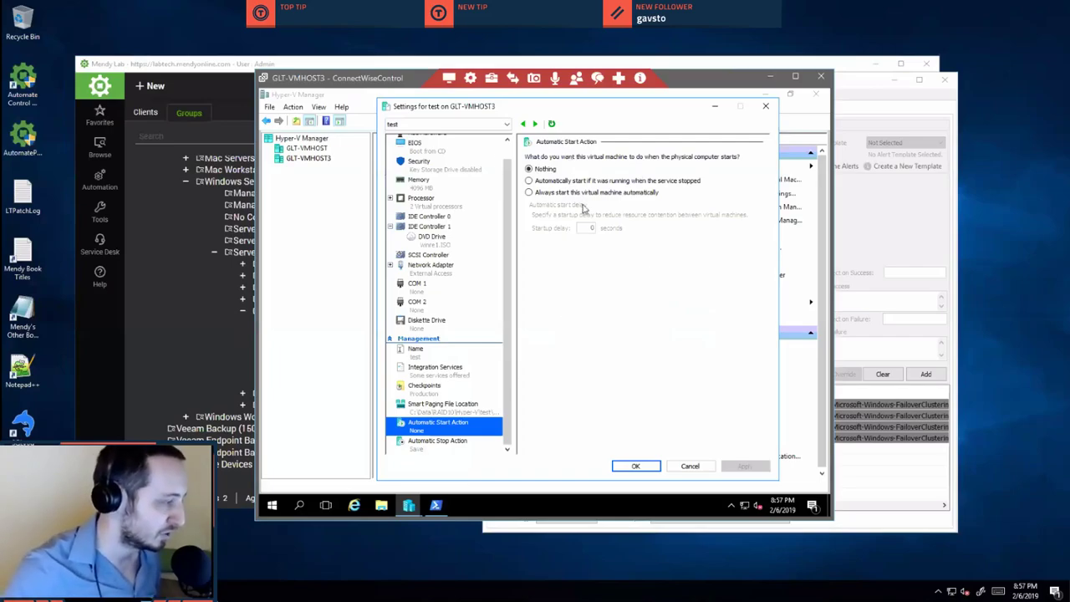
pyautogui.click(692, 466)
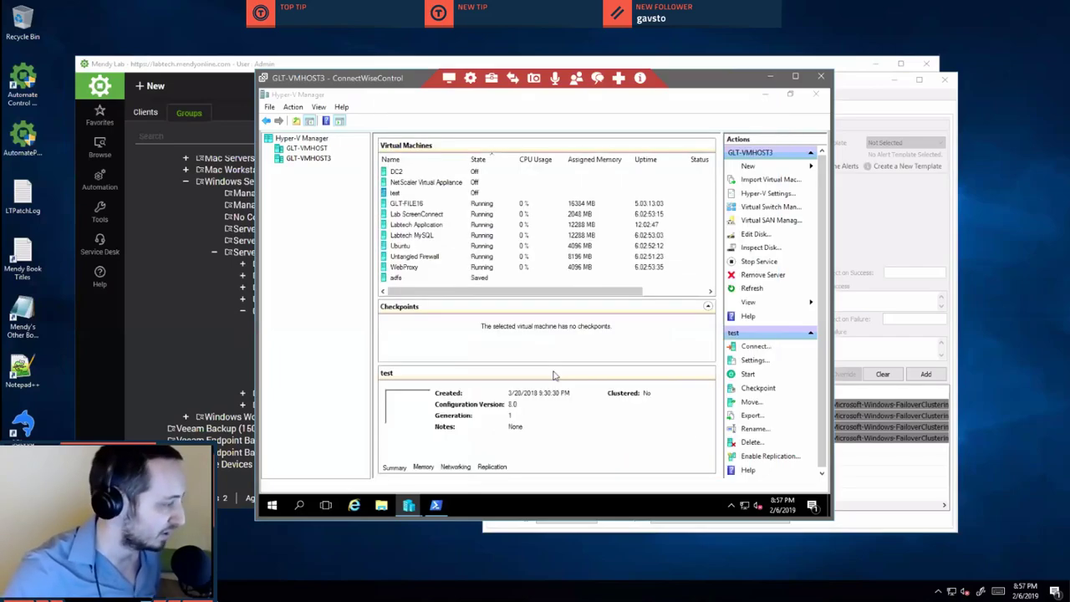
# Check the NetScaler Virtual Appliance's Automatic Start Action in its settings and close them without changes.
pyautogui.click(423, 184)
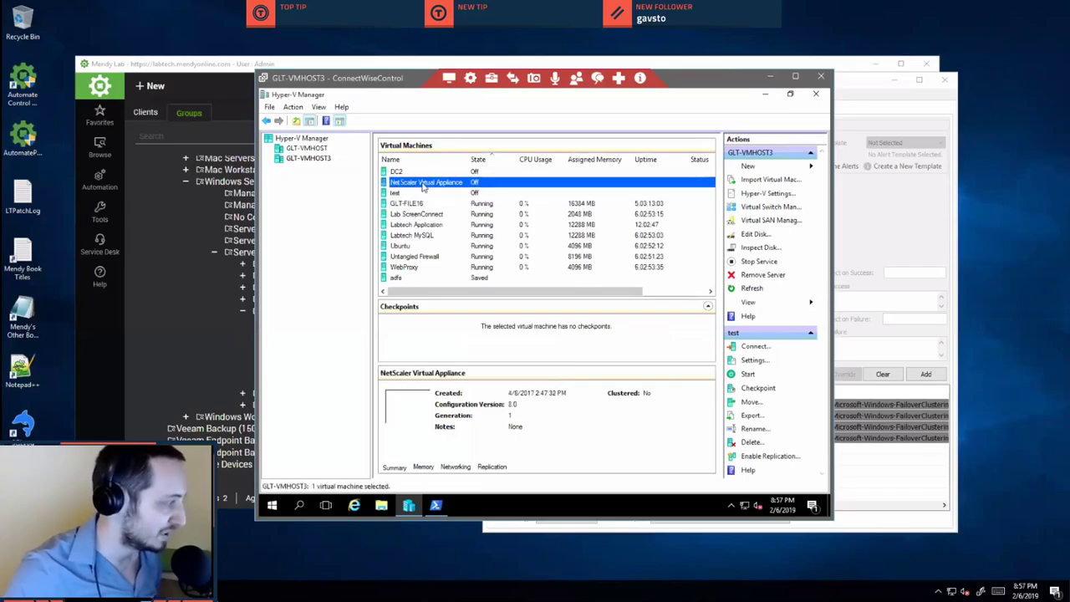
pyautogui.rightClick(423, 186)
pyautogui.click(447, 206)
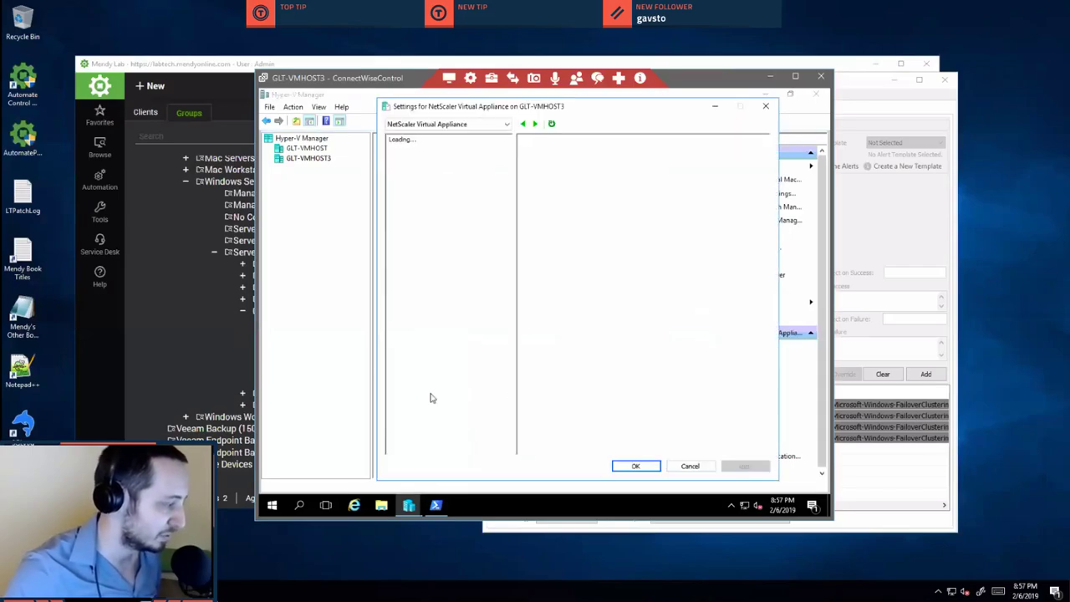
pyautogui.scroll(-1, 438, 422)
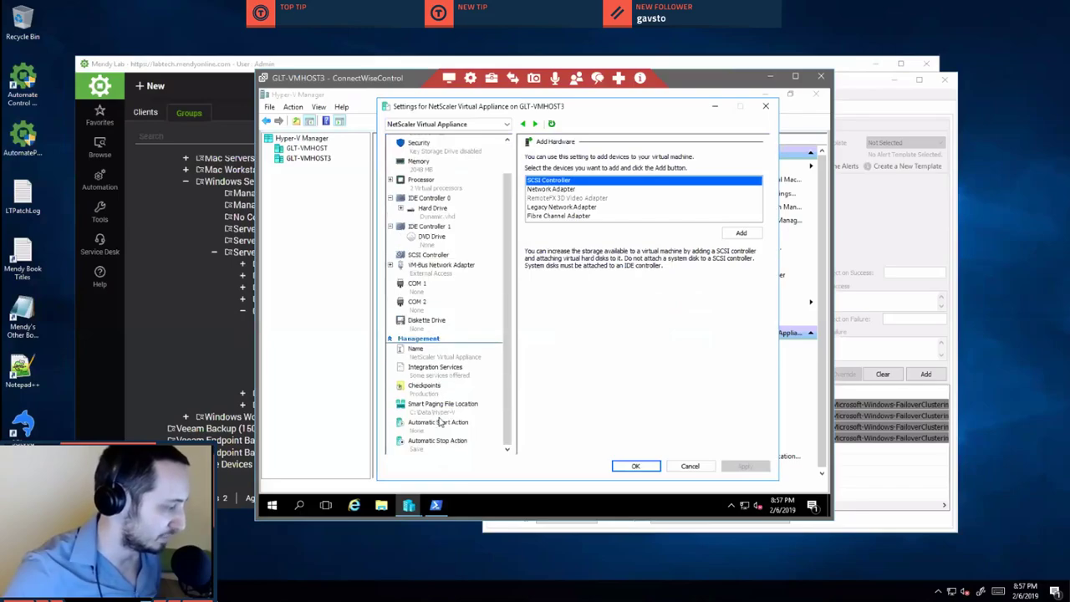
pyautogui.click(441, 422)
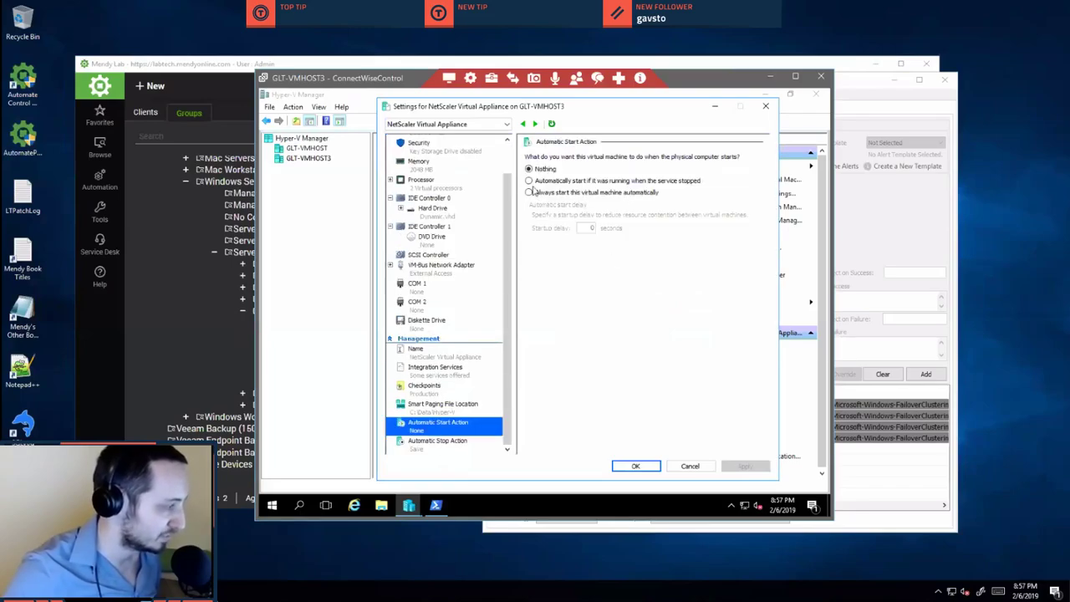
pyautogui.click(689, 465)
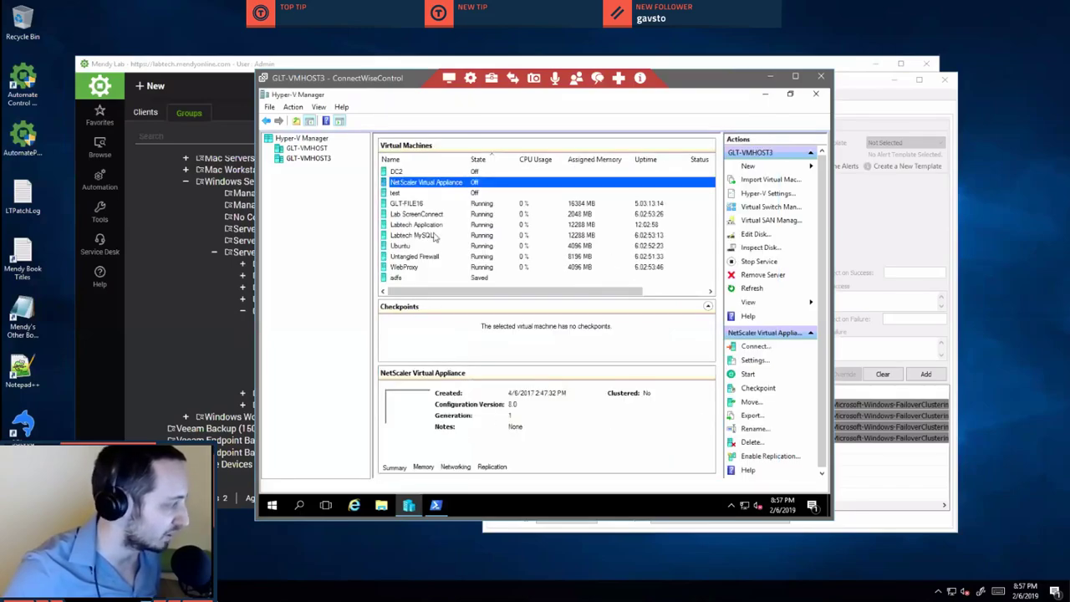
# Check DC2's Automatic Start Action in its virtual machine settings and close them without changes.
pyautogui.rightClick(418, 172)
pyautogui.click(468, 201)
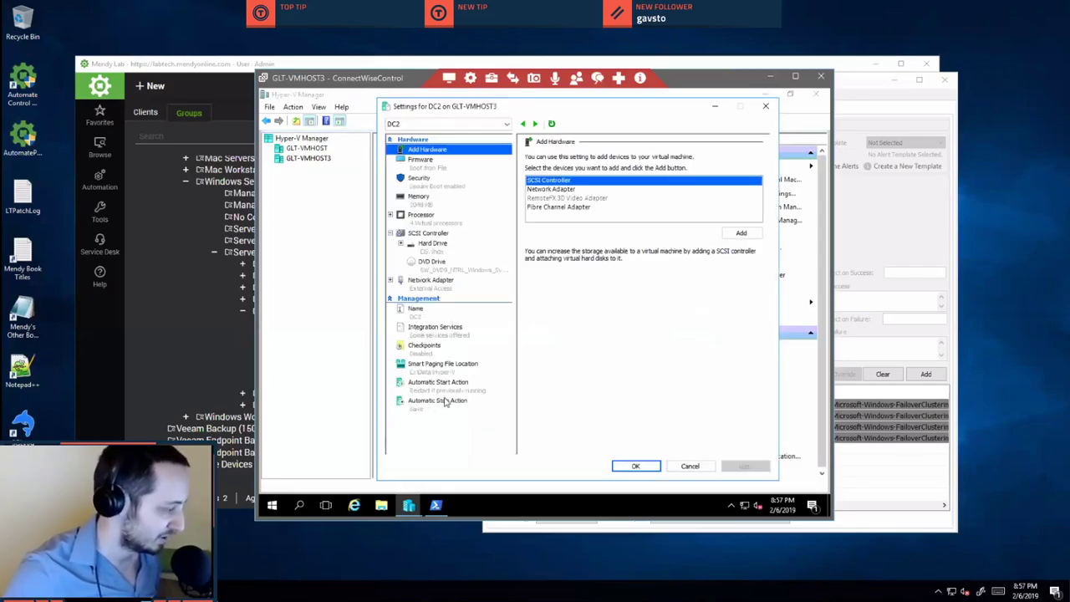
pyautogui.click(443, 385)
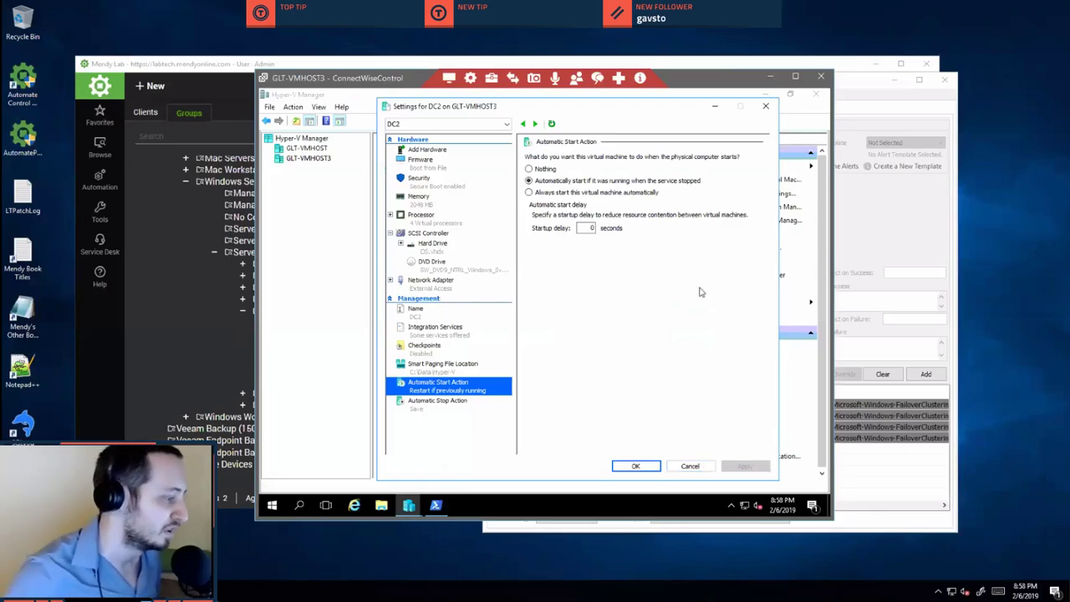
pyautogui.click(706, 466)
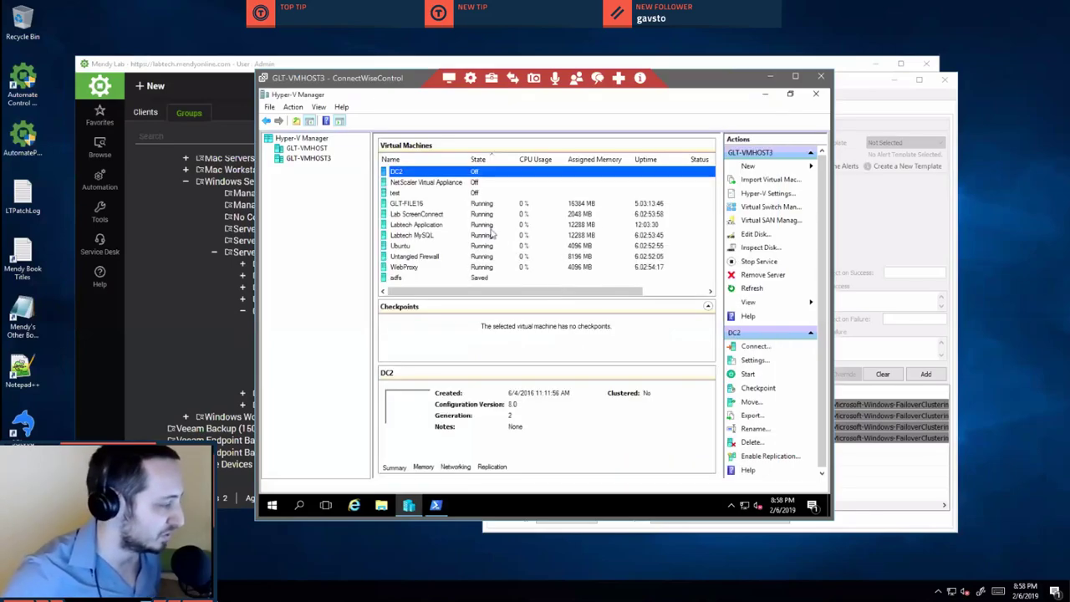
# Review the adfs virtual machine's Automatic Stop Action and Automatic Start Action, and close its settings without changes.
pyautogui.click(439, 278)
pyautogui.rightClick(438, 279)
pyautogui.click(454, 299)
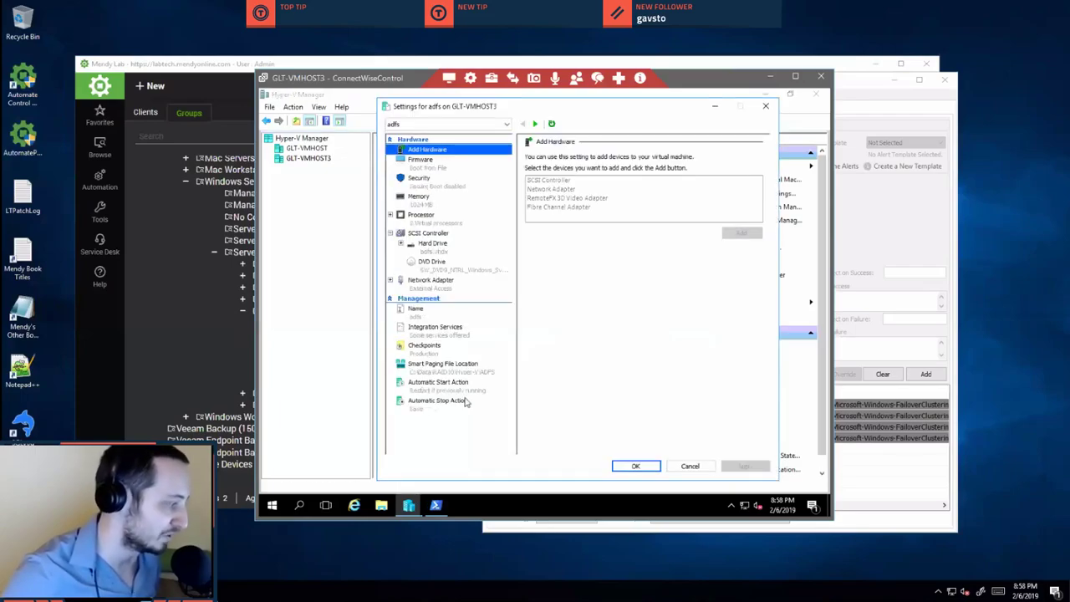
pyautogui.click(474, 402)
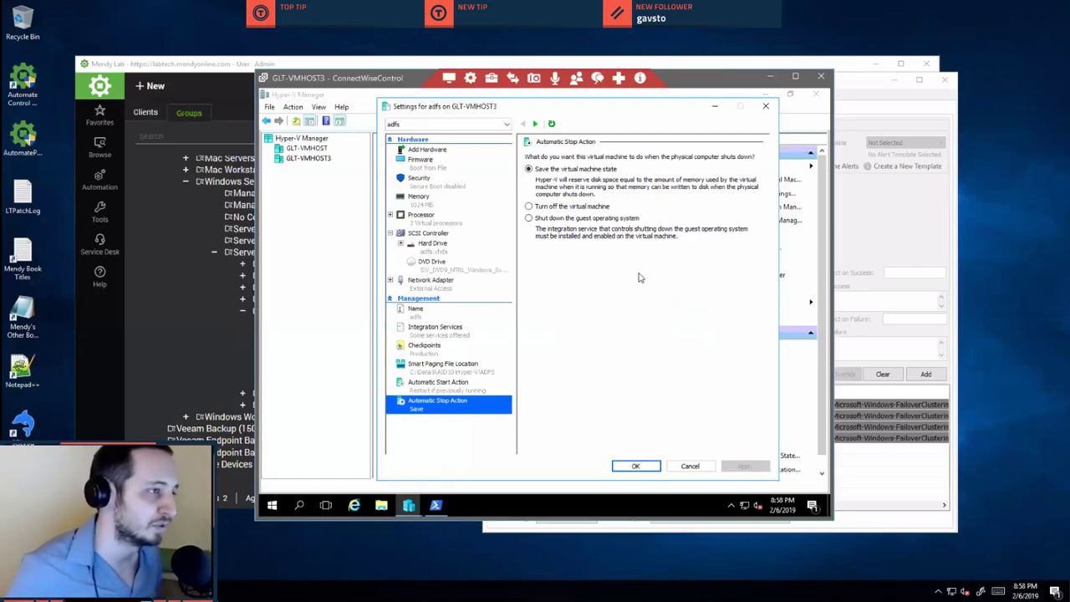
pyautogui.click(474, 389)
pyautogui.moveTo(592, 112); pyautogui.dragTo(512, 124)
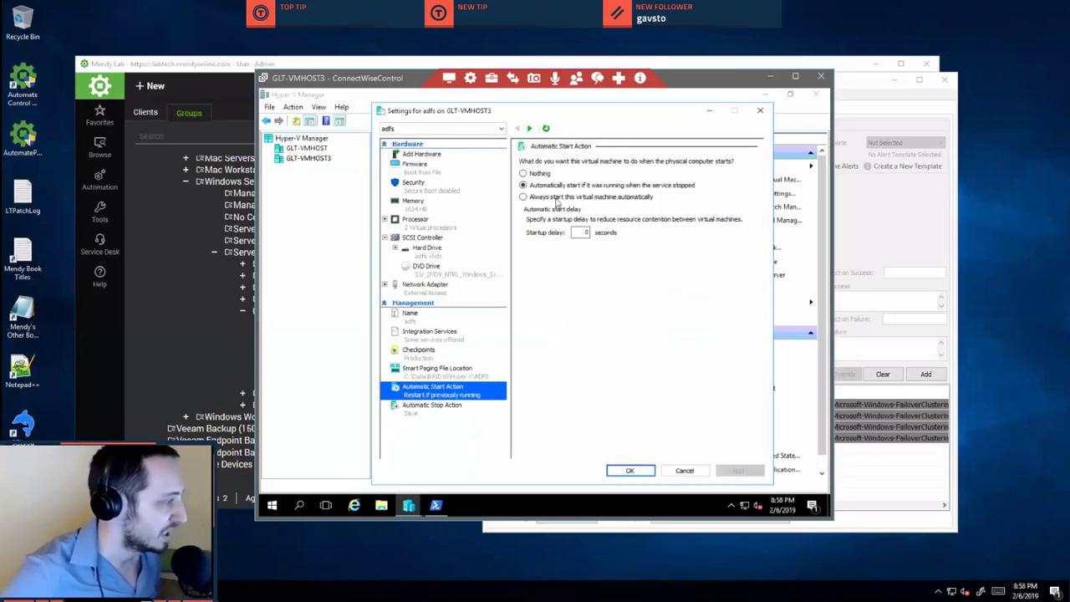
pyautogui.click(685, 471)
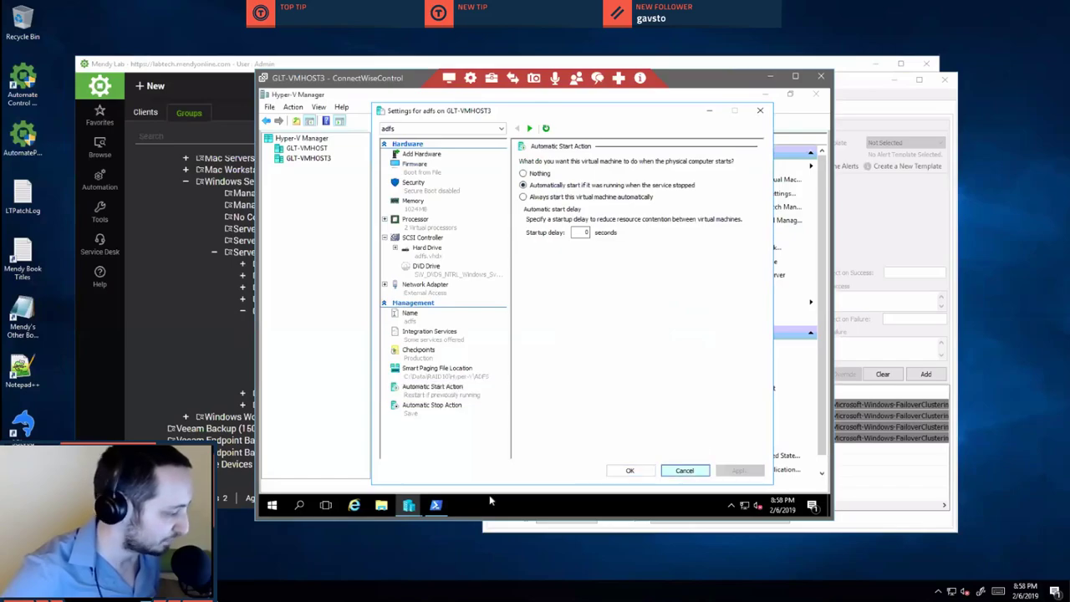
# Back in PowerShell, rerun the not-running filter and return only its first virtual machine with (Get-VM|?{$_.State -ne 'Running'})[0].
pyautogui.click(435, 504)
pyautogui.press('Up')
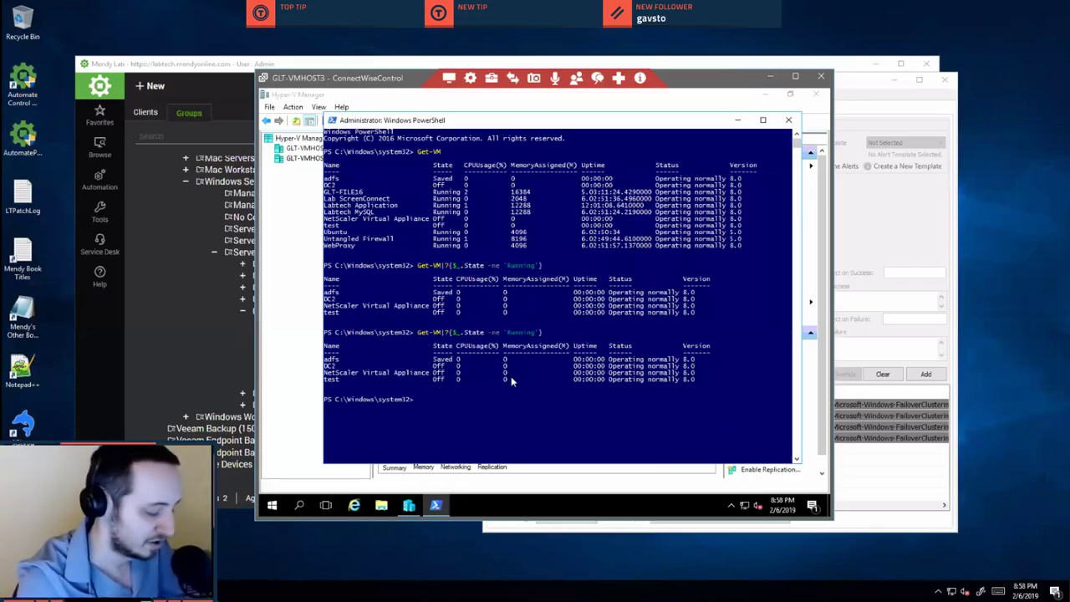
pyautogui.press('Up')
pyautogui.write(')')
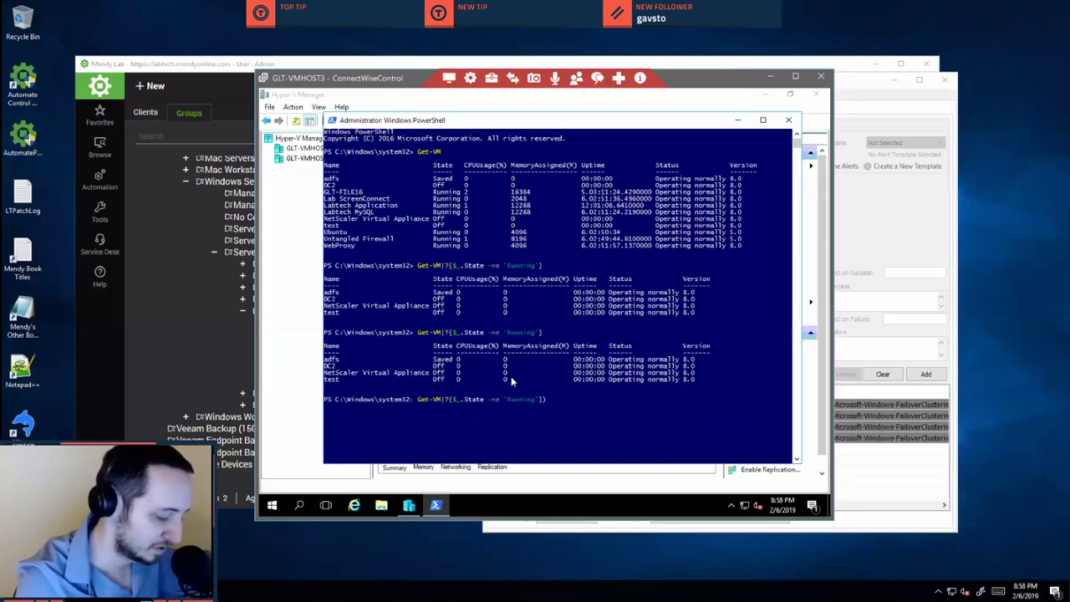
pyautogui.press('Home')
pyautogui.write('(')
pyautogui.write('[0]')
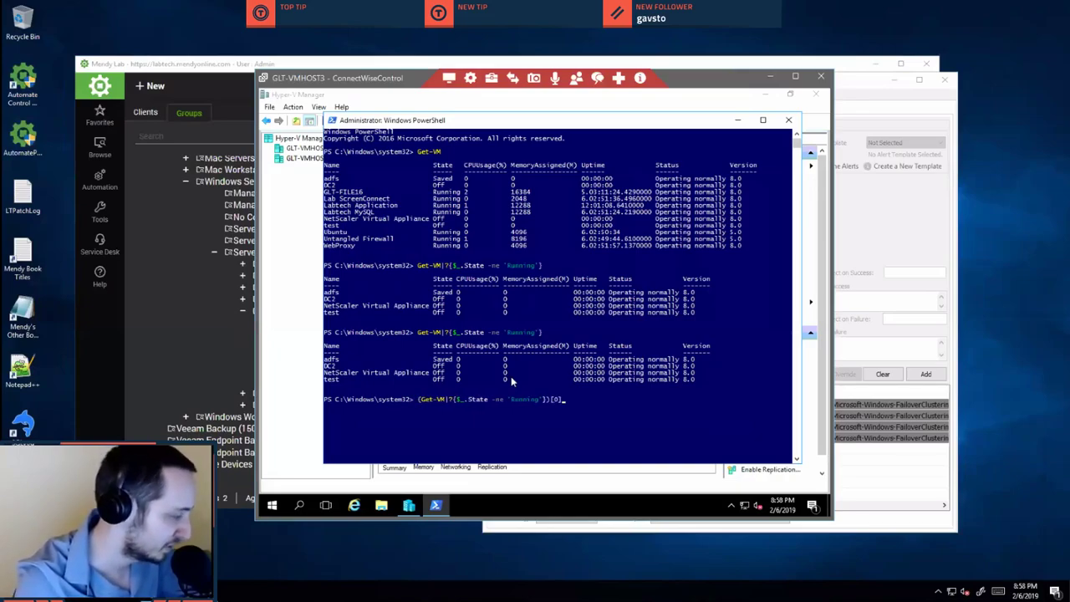
pyautogui.press('Return')
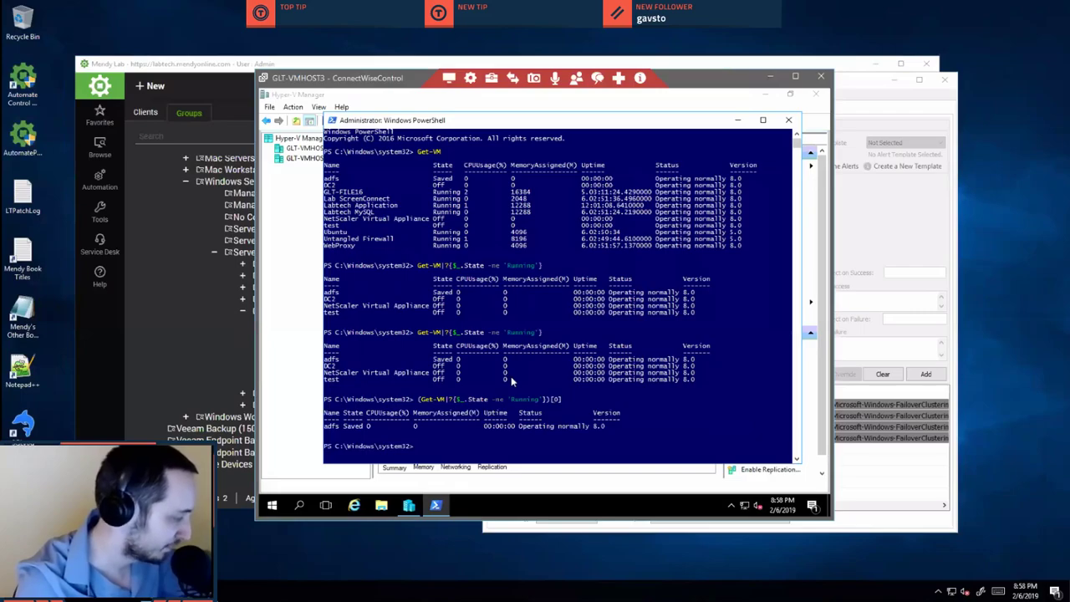
# Output all properties of the first non-running virtual machine by extending the last command with |Select *.
pyautogui.press('Up')
pyautogui.write('|Se')
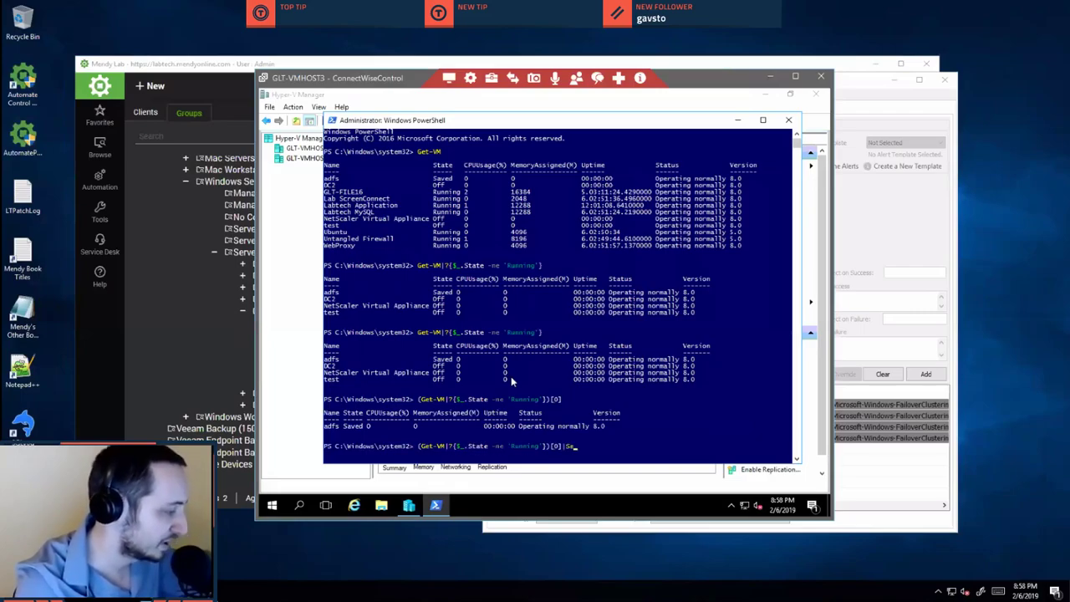
pyautogui.write('lect *')
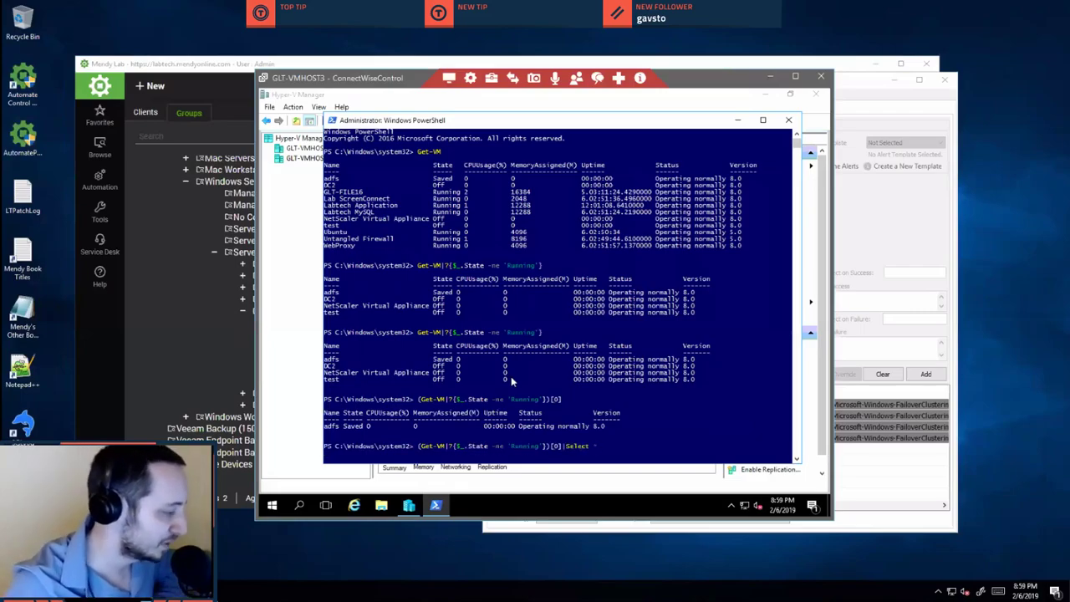
pyautogui.press('Return')
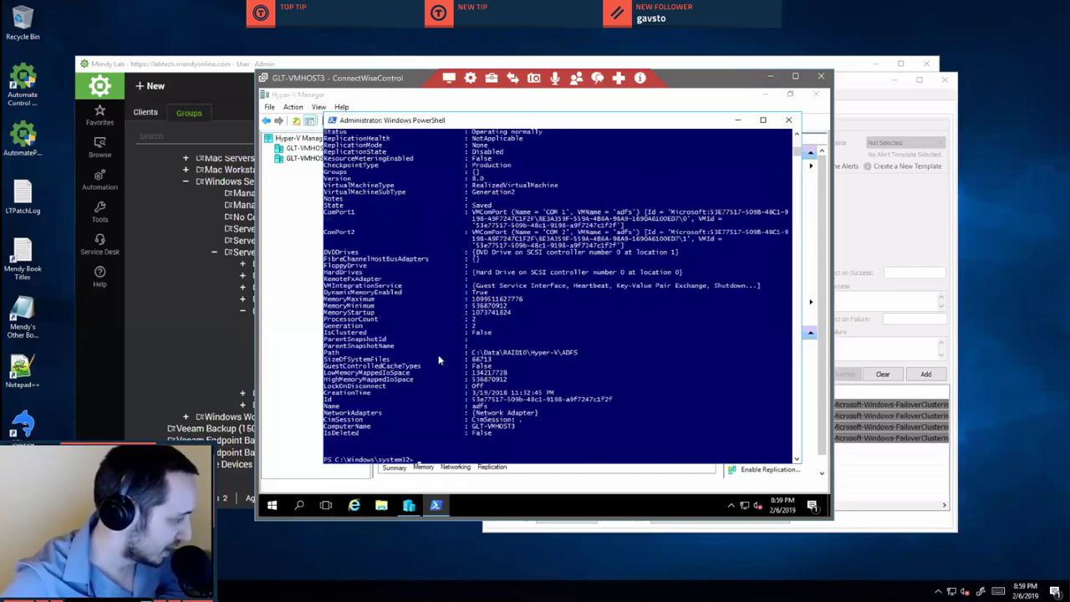
# Find the AutomaticStartAction property in the virtual machine's property output and copy its name.
pyautogui.scroll(10, 422, 379)
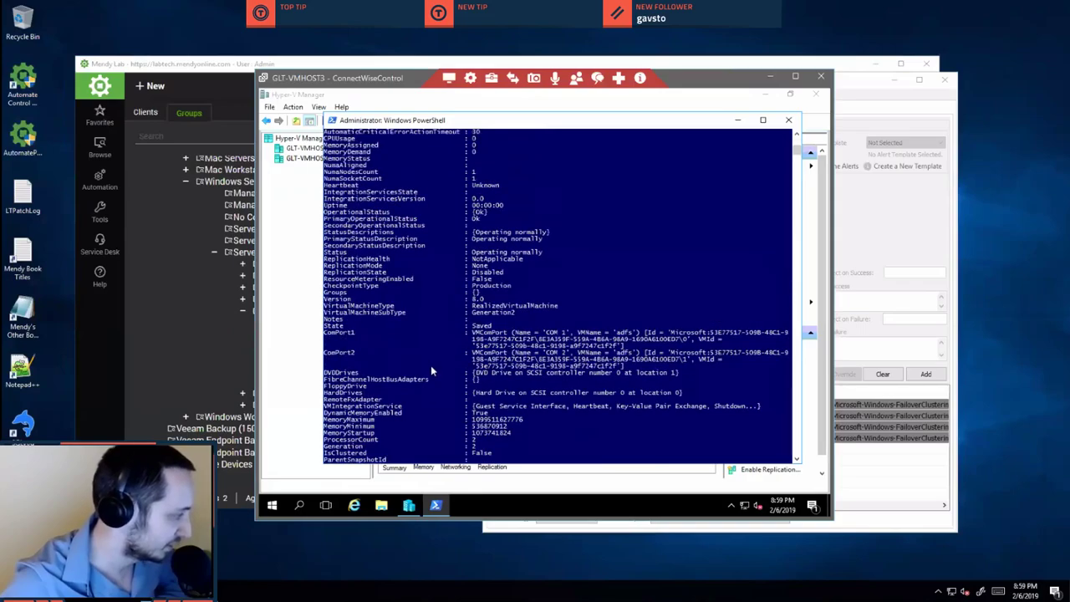
pyautogui.scroll(1, 431, 365)
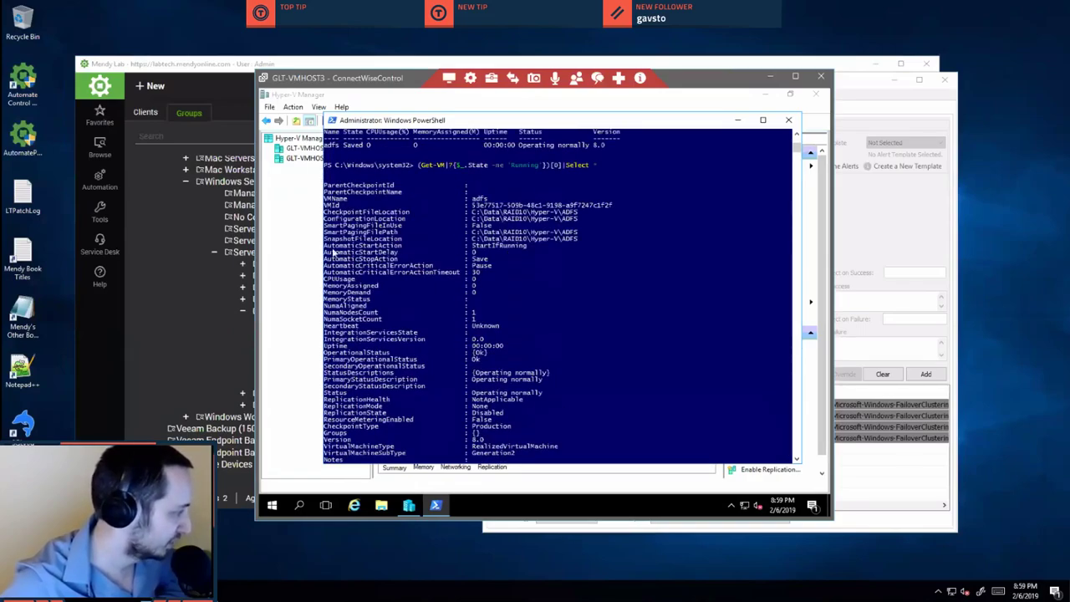
pyautogui.moveTo(323, 246); pyautogui.dragTo(404, 249)
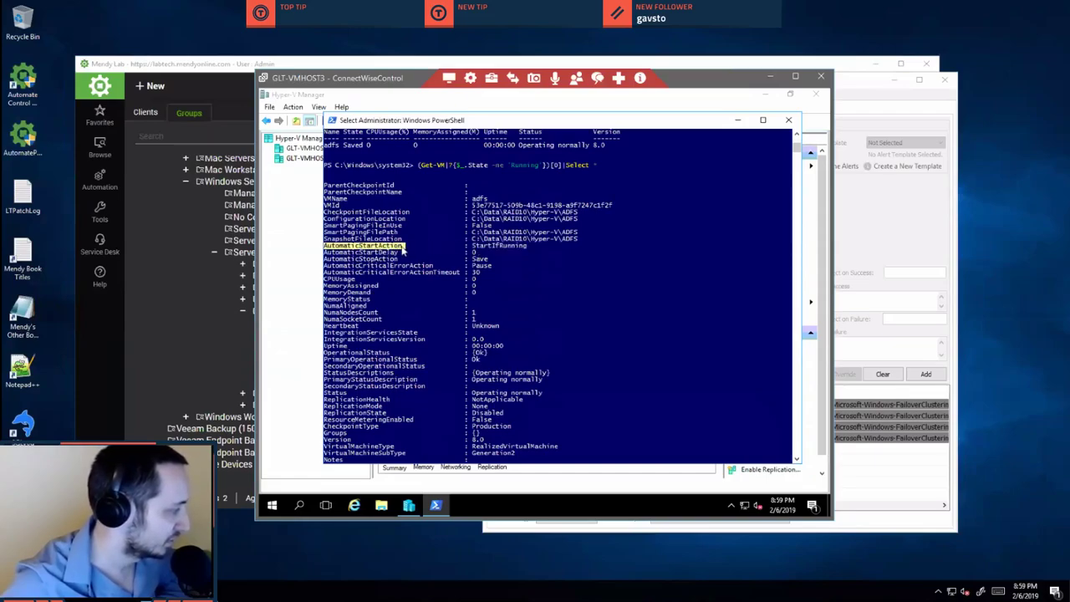
pyautogui.rightClick(436, 247)
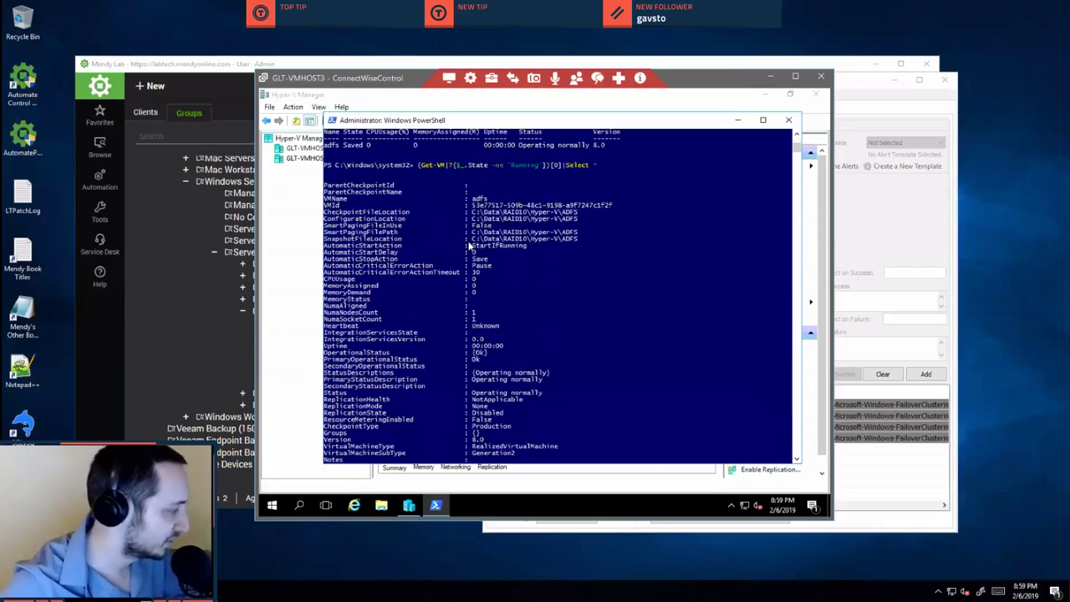
# Recall the last command and reduce it to Get-VM|?{$_.State -ne 'Running'}, removing the outer parentheses, the index and the Select.
pyautogui.press('Up')
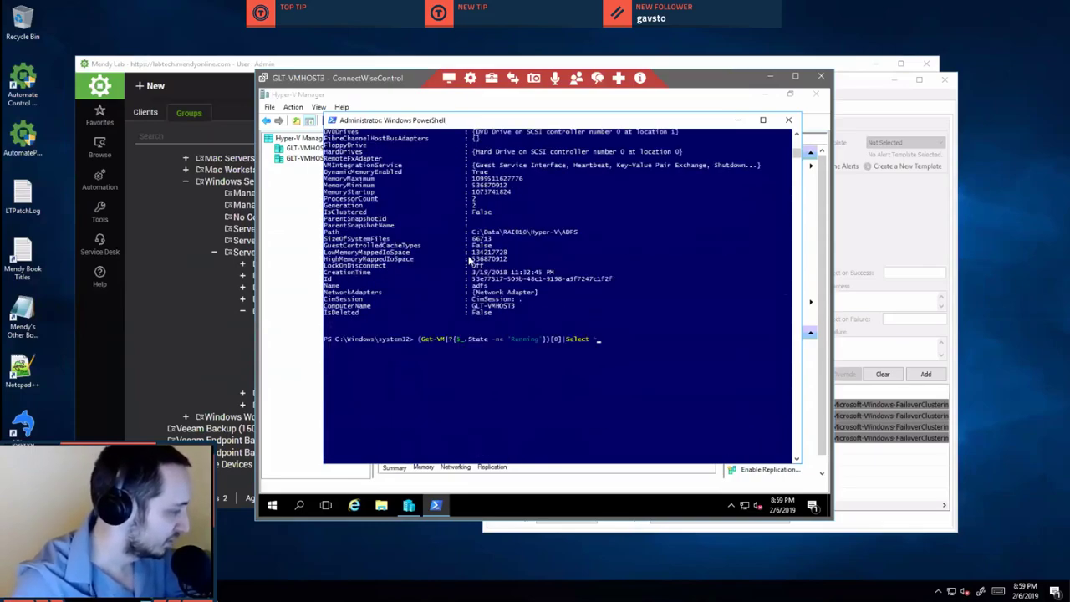
pyautogui.press('BackSpace')
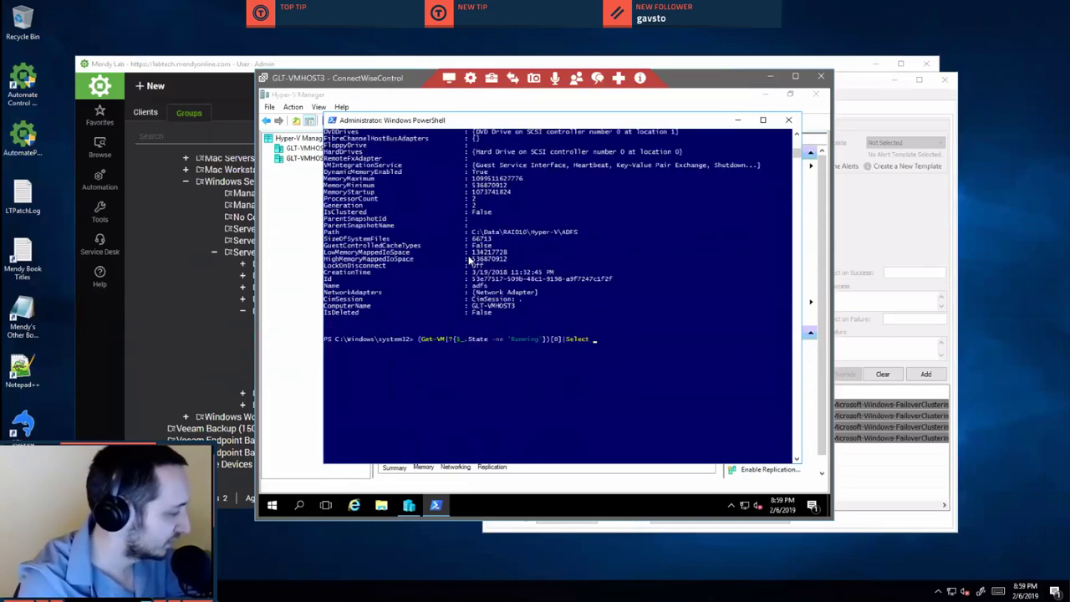
pyautogui.press('BackSpace')
pyautogui.press('BackSpace')
pyautogui.press('BackSpace')
pyautogui.press('BackSpace')
pyautogui.press('BackSpace')
pyautogui.press('BackSpace')
pyautogui.press('BackSpace')
pyautogui.press('BackSpace')
pyautogui.press('BackSpace')
pyautogui.press('BackSpace')
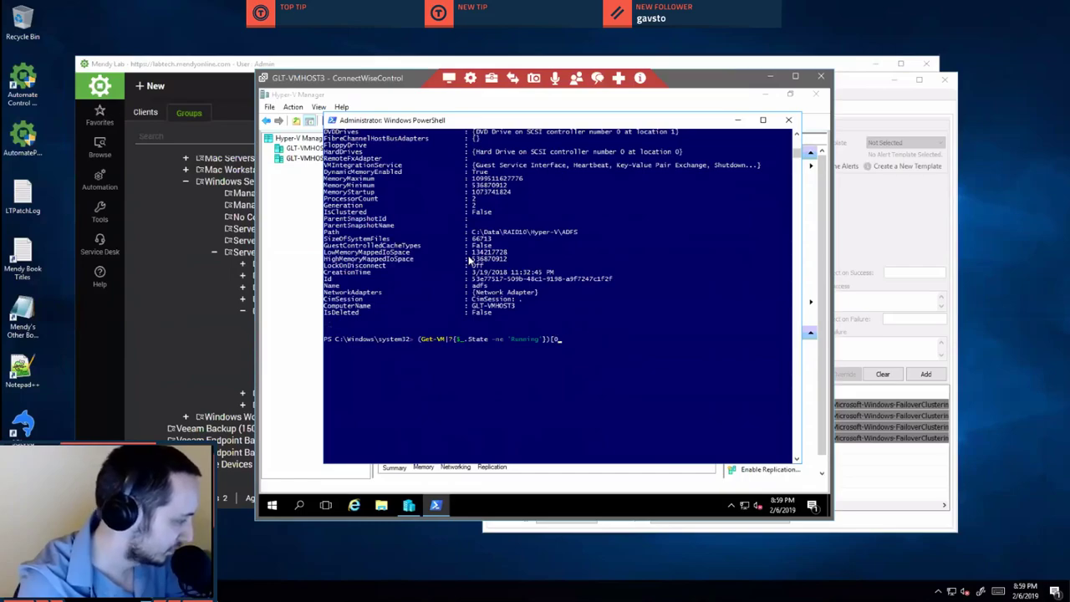
pyautogui.press('Home')
pyautogui.press('Delete')
pyautogui.press('End')
pyautogui.press('BackSpace')
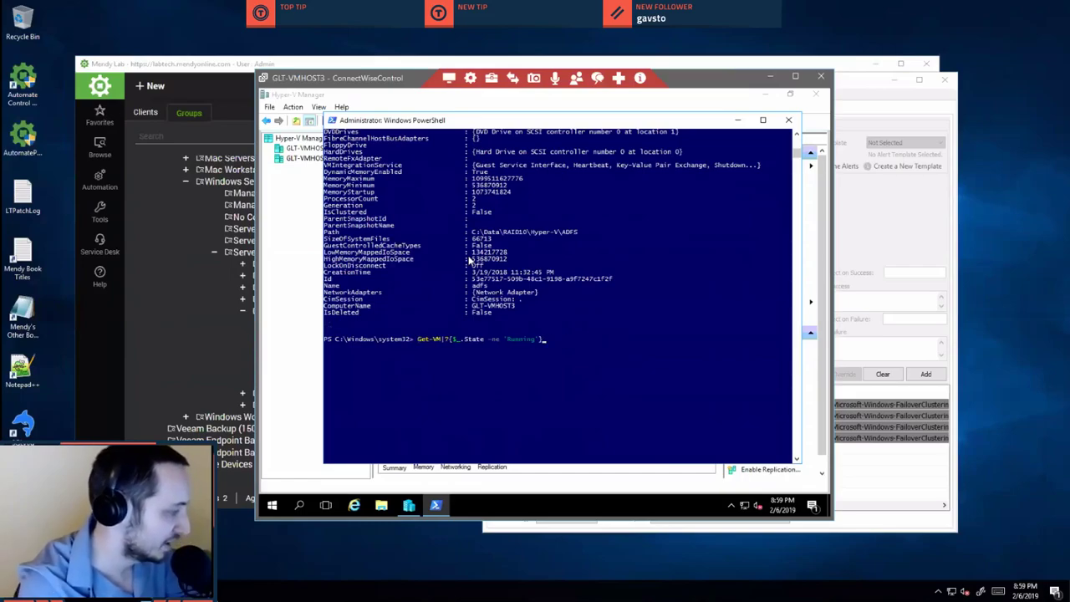
# Extend the filter with |Select AutomaticStartAction,VMName and run it.
pyautogui.write('|Select ')
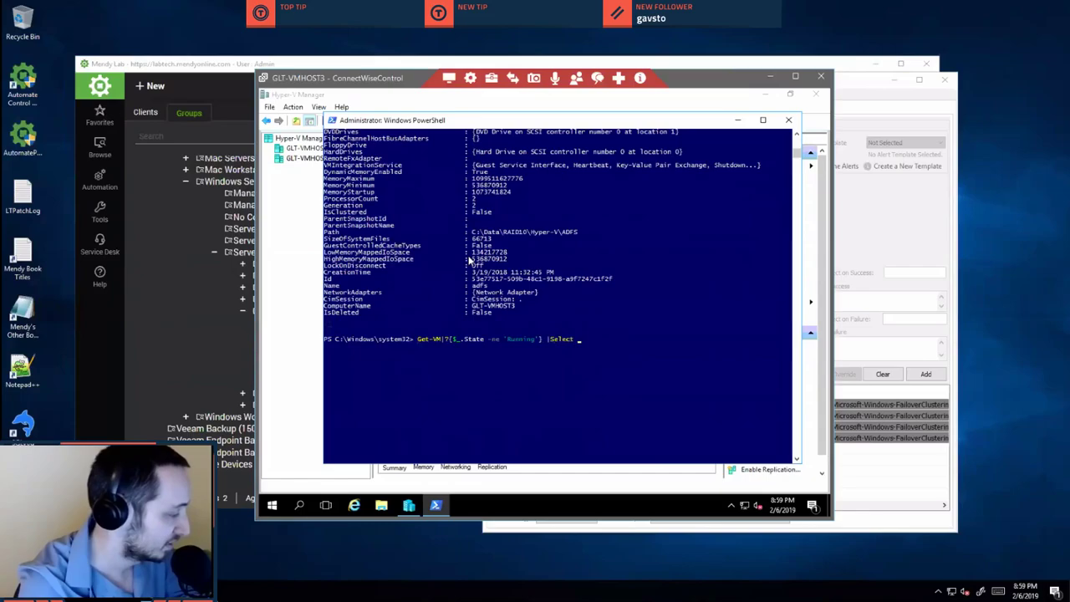
pyautogui.write('AutomaticStartAction,')
pyautogui.scroll(10, 470, 261)
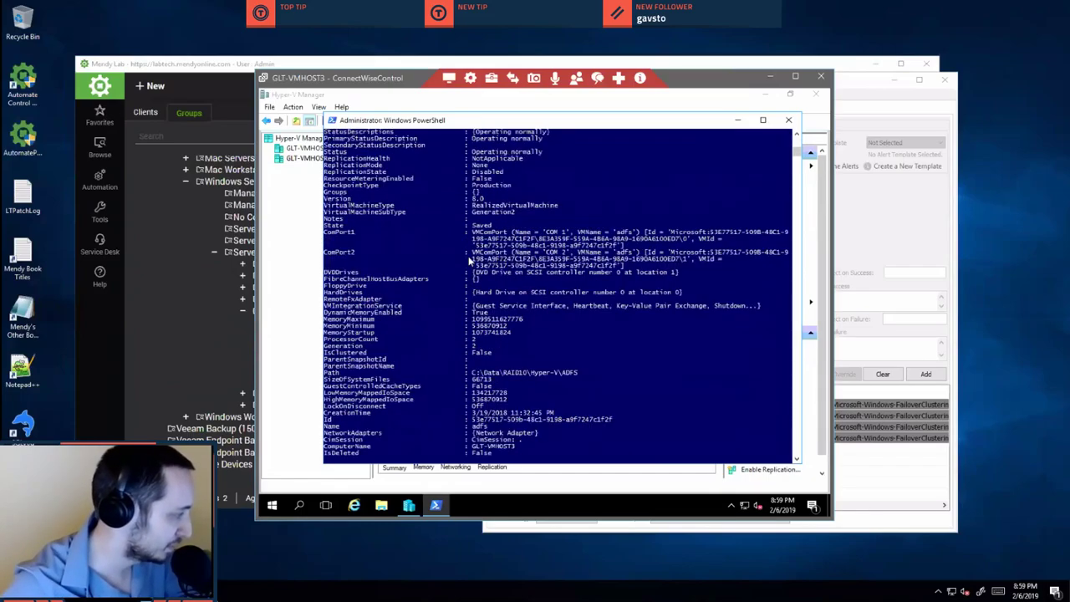
pyautogui.scroll(7, 471, 261)
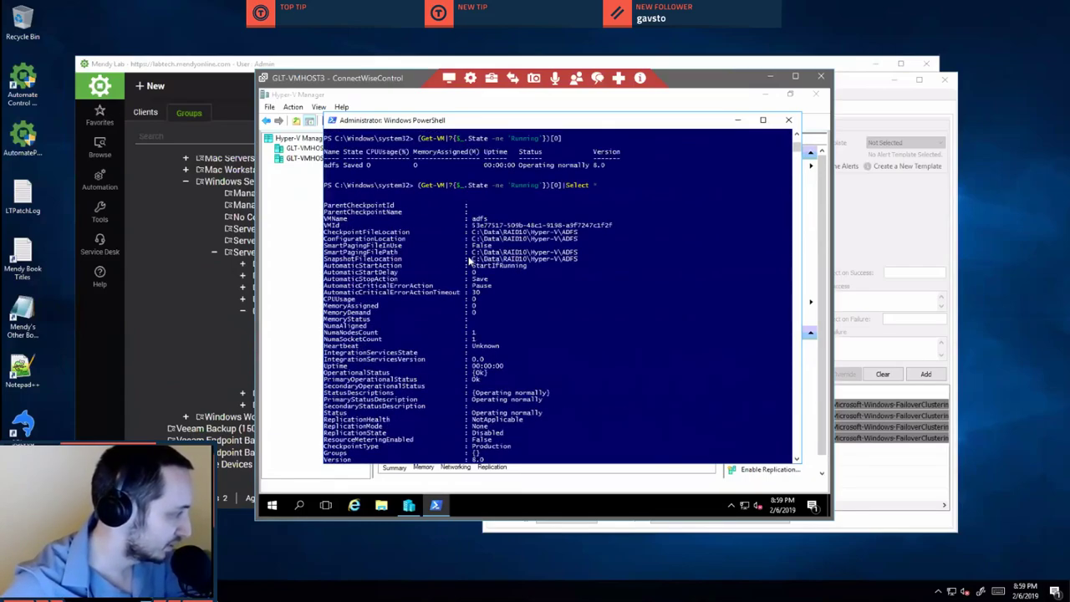
pyautogui.scroll(-15, 470, 261)
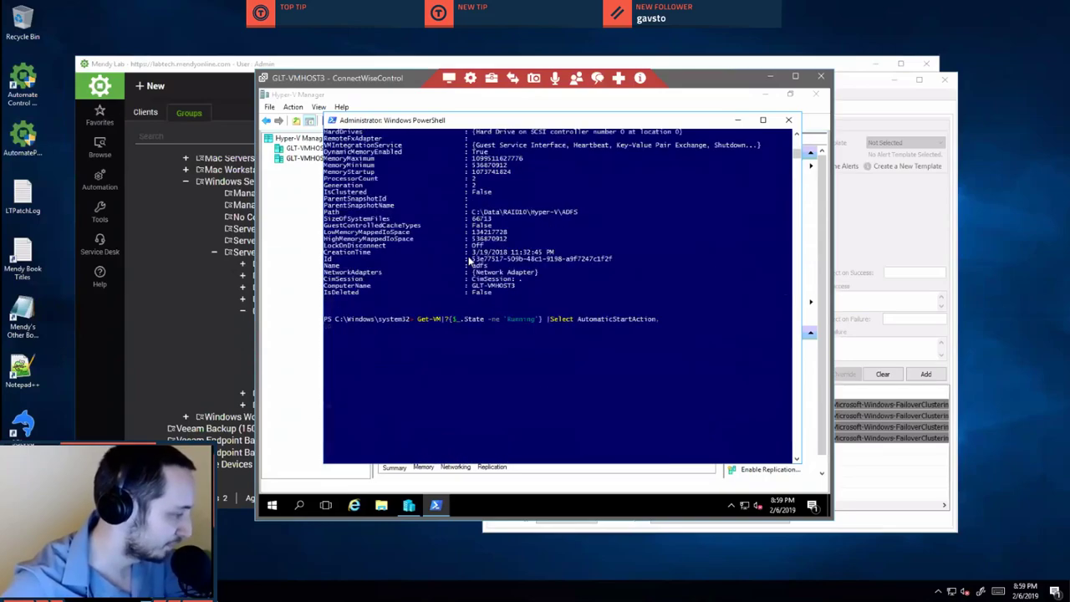
pyautogui.write('MName')
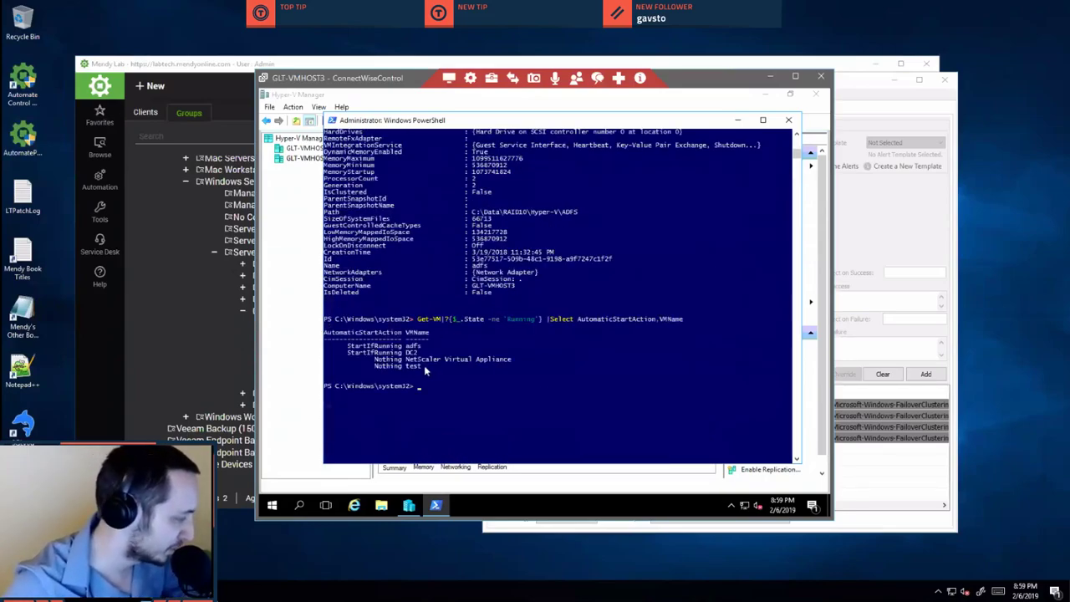
# Copy the start action value Nothing from the output and recall the earlier filter, trimmed back to (Get-VM|?{$_.State -ne 'Running'.
pyautogui.moveTo(375, 359); pyautogui.dragTo(402, 361)
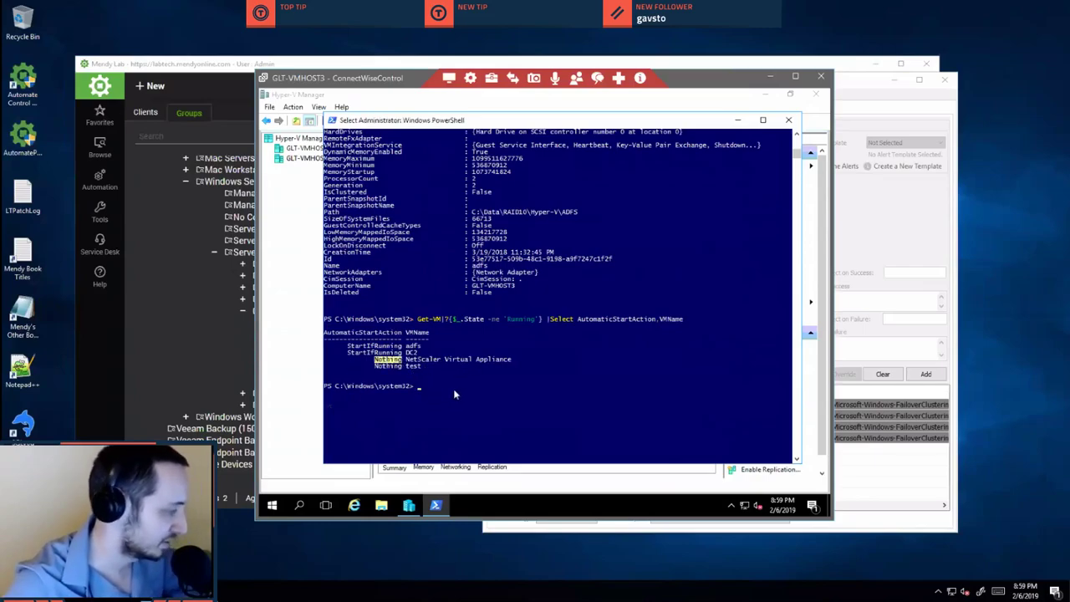
pyautogui.press('Return')
pyautogui.press('Up')
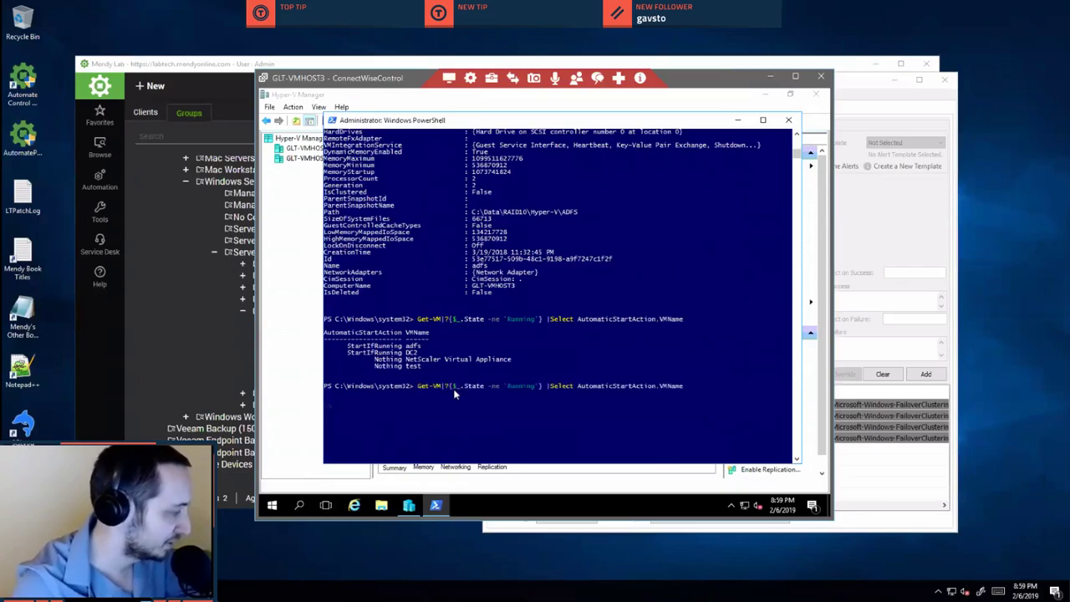
pyautogui.press('Up')
pyautogui.press('BackSpace')
pyautogui.press('BackSpace')
pyautogui.press('BackSpace')
pyautogui.press('BackSpace')
pyautogui.press('BackSpace')
pyautogui.press('BackSpace')
pyautogui.press('BackSpace')
pyautogui.press('BackSpace')
pyautogui.press('BackSpace')
pyautogui.press('BackSpace')
pyautogui.press('BackSpace')
pyautogui.press('BackSpace')
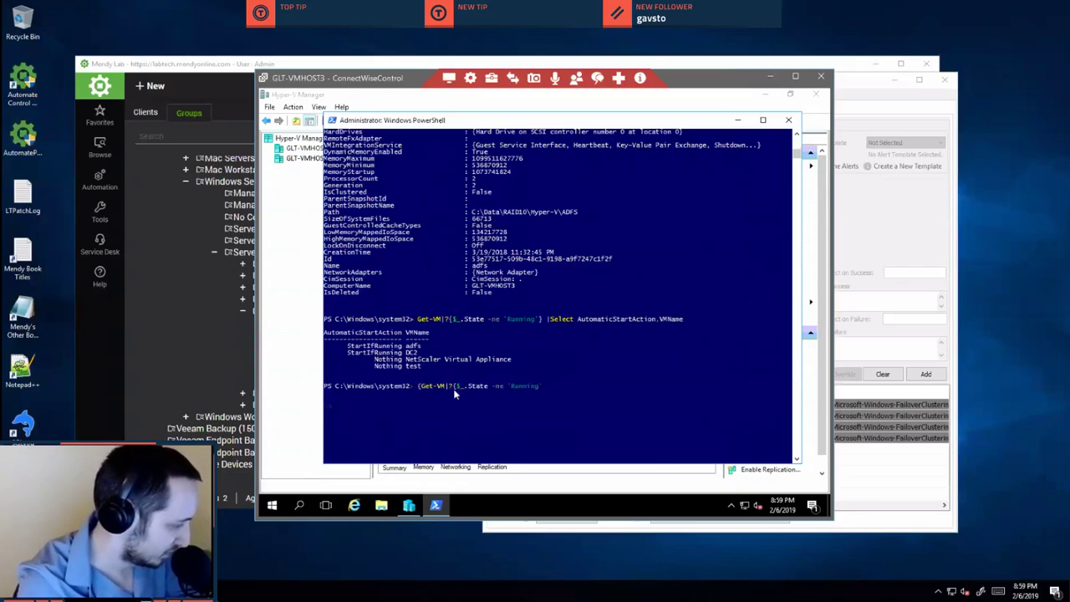
# Add the second condition -and $_.AutomaticStartAction -ne 'Nothing' to the filter and close its brace.
pyautogui.write('-an')
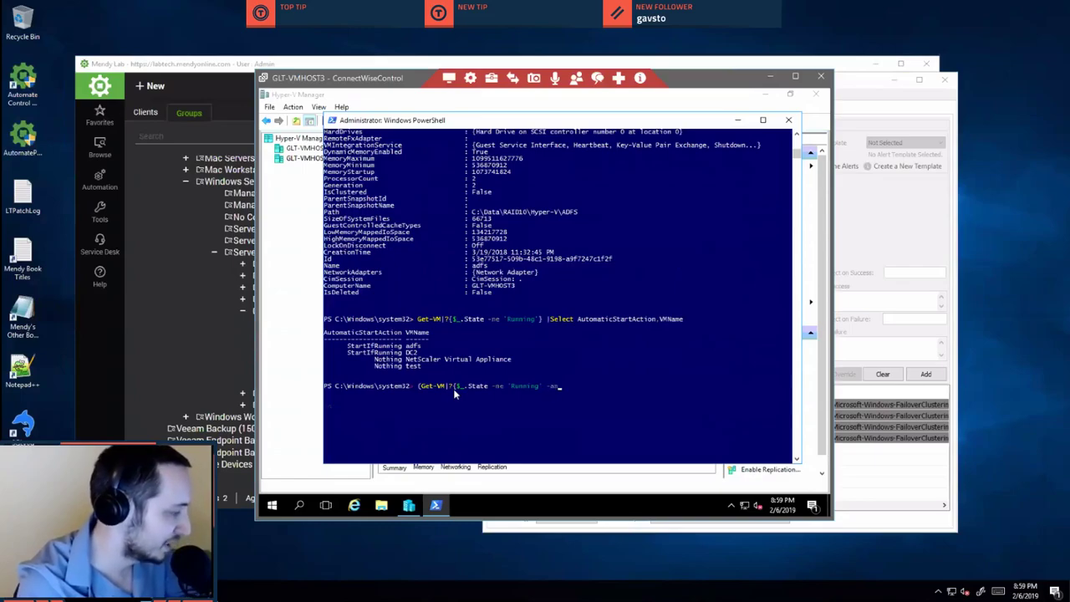
pyautogui.write('d $_.')
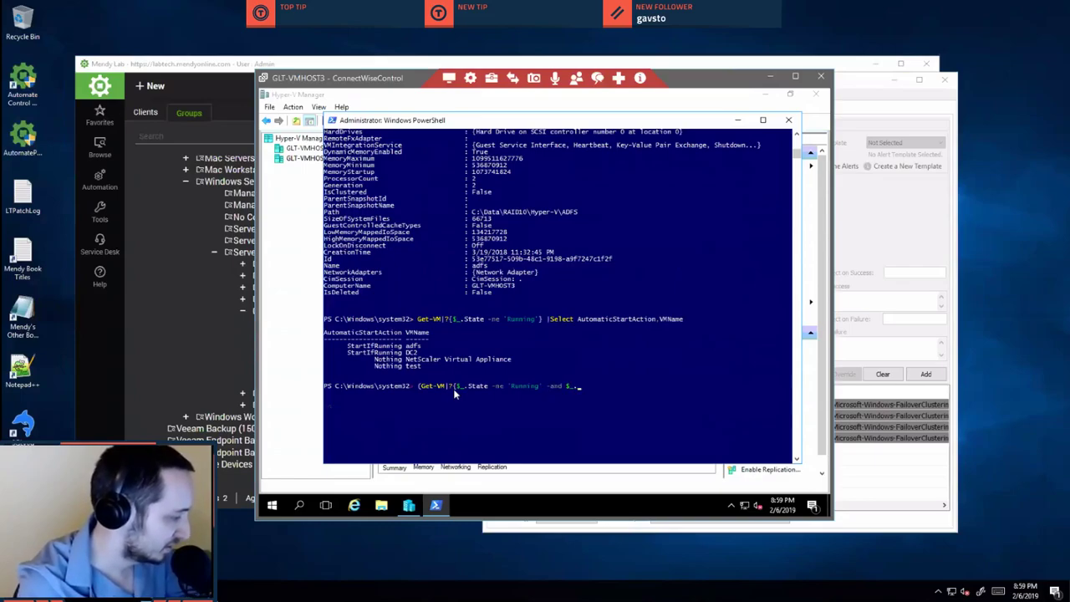
pyautogui.write('Nothing')
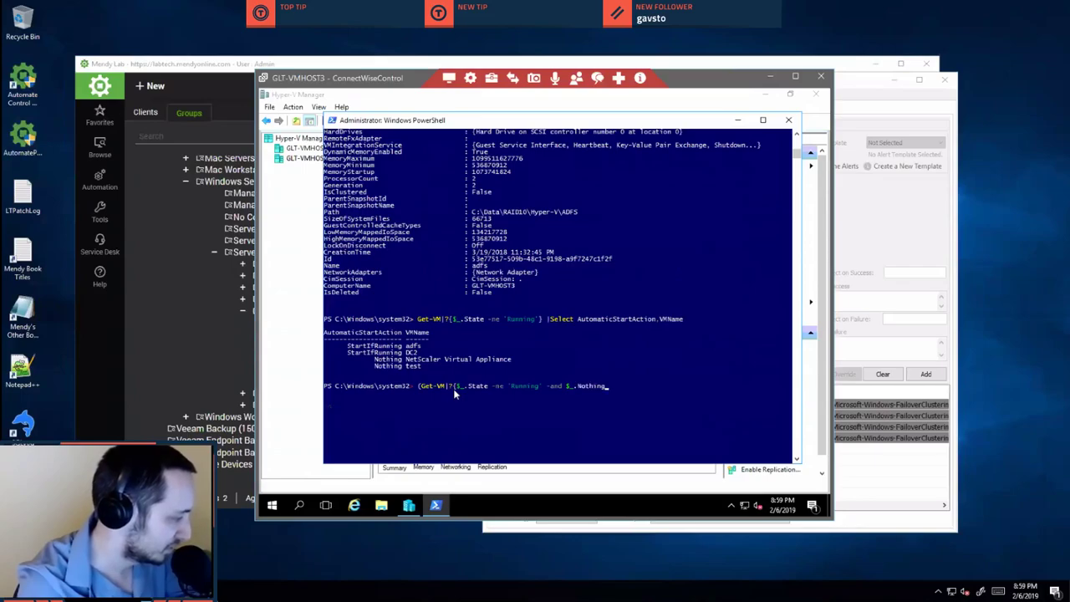
pyautogui.press('BackSpace')
pyautogui.press('BackSpace')
pyautogui.press('BackSpace')
pyautogui.press('BackSpace')
pyautogui.press('BackSpace')
pyautogui.press('BackSpace')
pyautogui.press('BackSpace')
pyautogui.write('A')
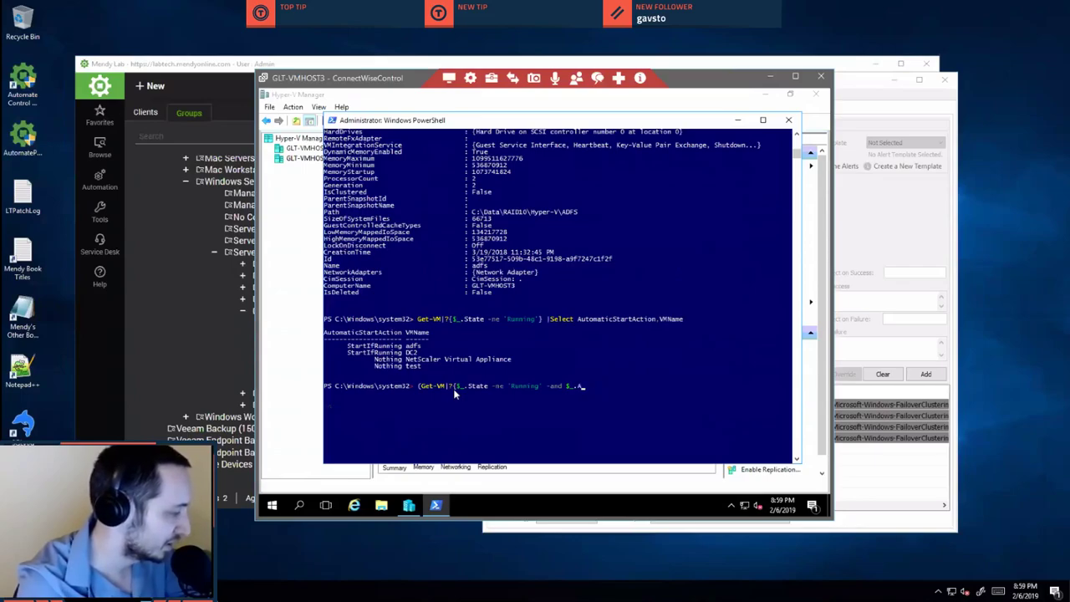
pyautogui.write('utomaticSta')
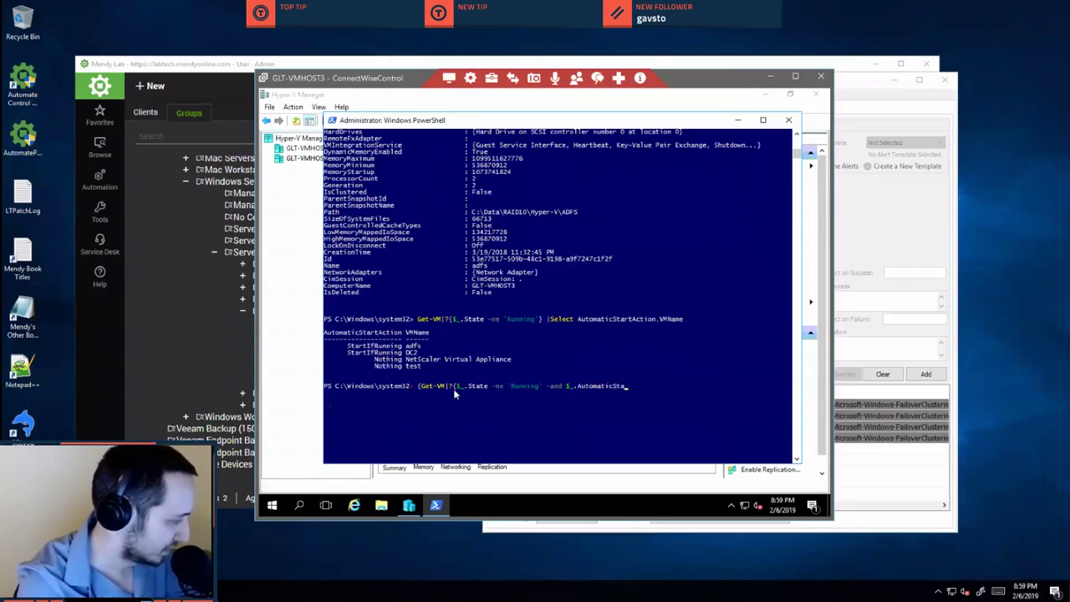
pyautogui.write('rtAction ')
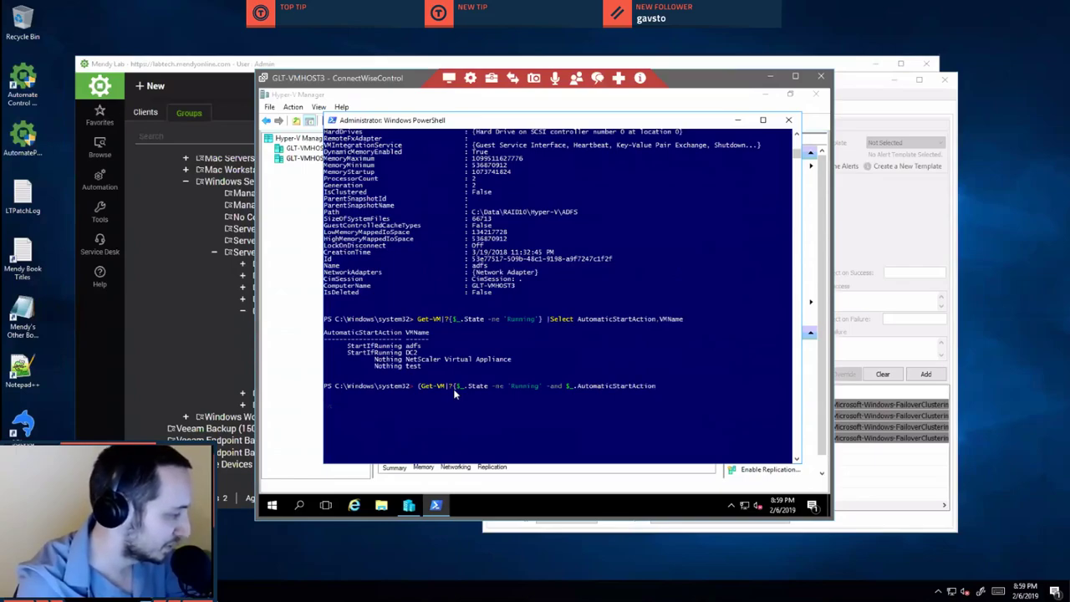
pyautogui.write("-ne 'Nothing'")
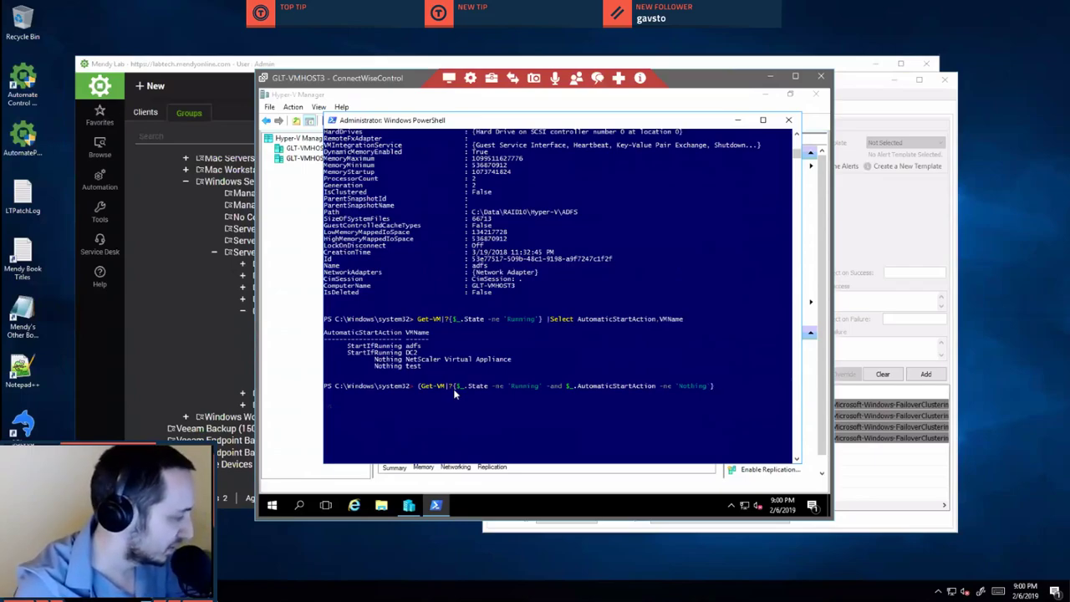
# Remove the leading parenthesis and run Get-VM|?{$_.State -ne 'Running' -and $_.AutomaticStartAction -ne 'Nothing'}.
pyautogui.press('Home')
pyautogui.press('Delete')
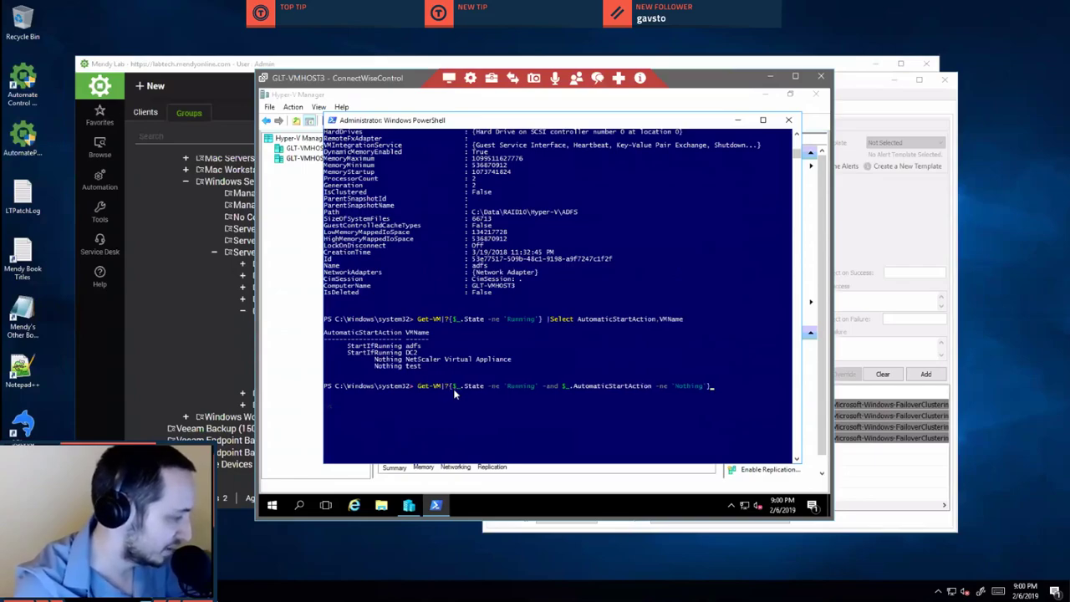
pyautogui.press('Return')
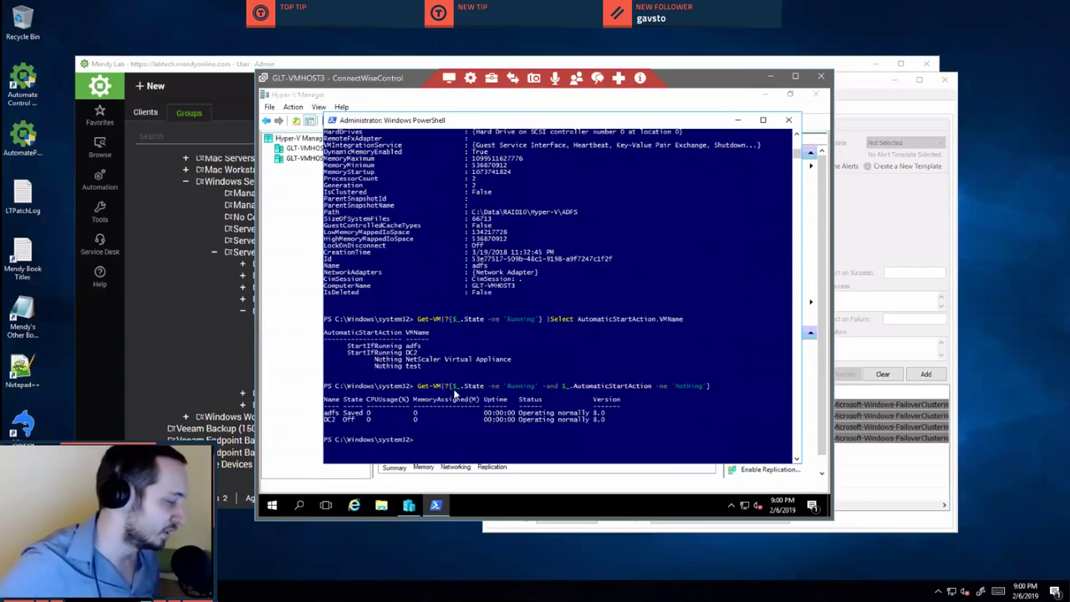
# Minimize the remote session and the group window, and open the GLT-VMHOST3 computer screen in ConnectWise Automate.
pyautogui.click(770, 76)
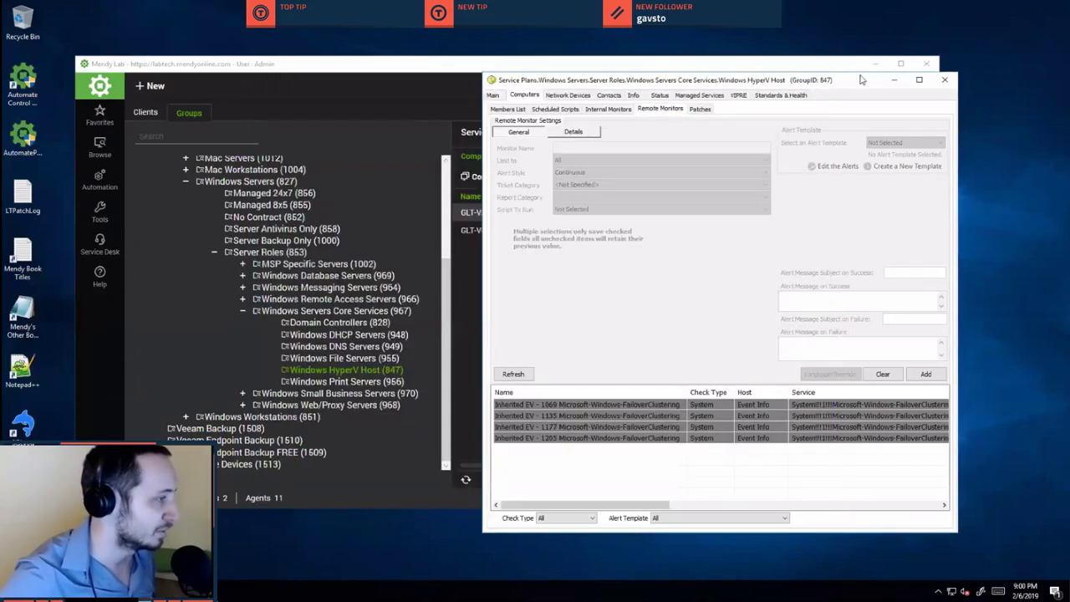
pyautogui.click(893, 80)
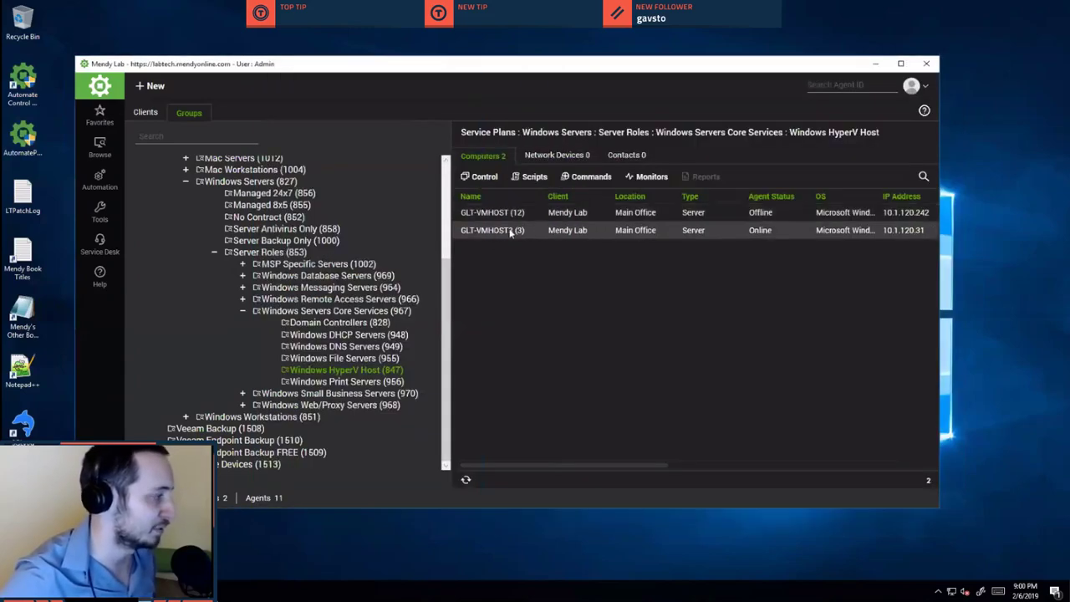
pyautogui.doubleClick(510, 230)
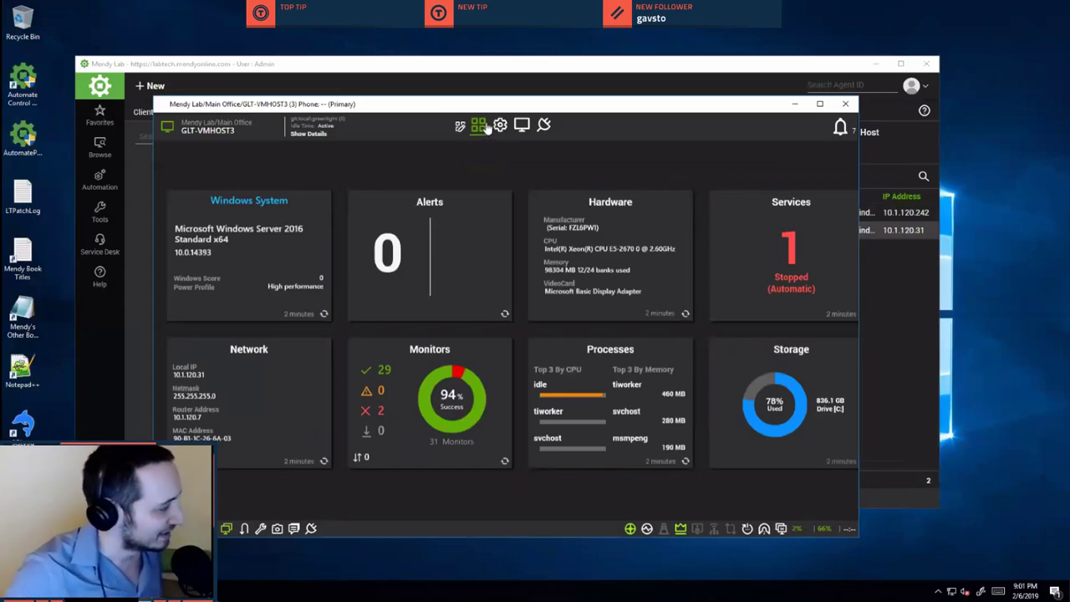
# Open the list of monitors for GLT-VMHOST3.
pyautogui.click(502, 129)
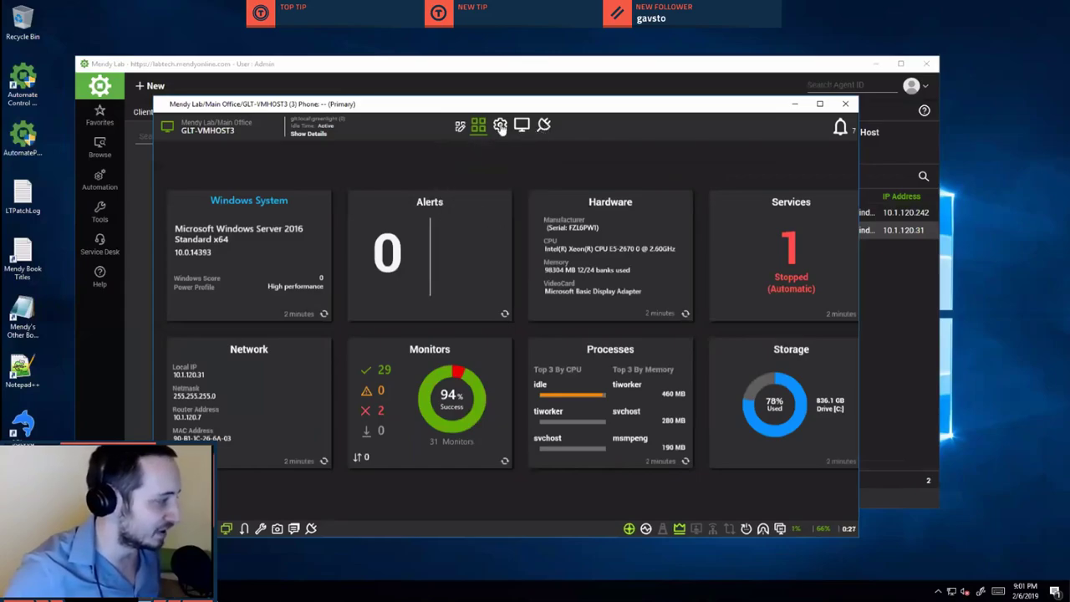
pyautogui.moveTo(500, 125)
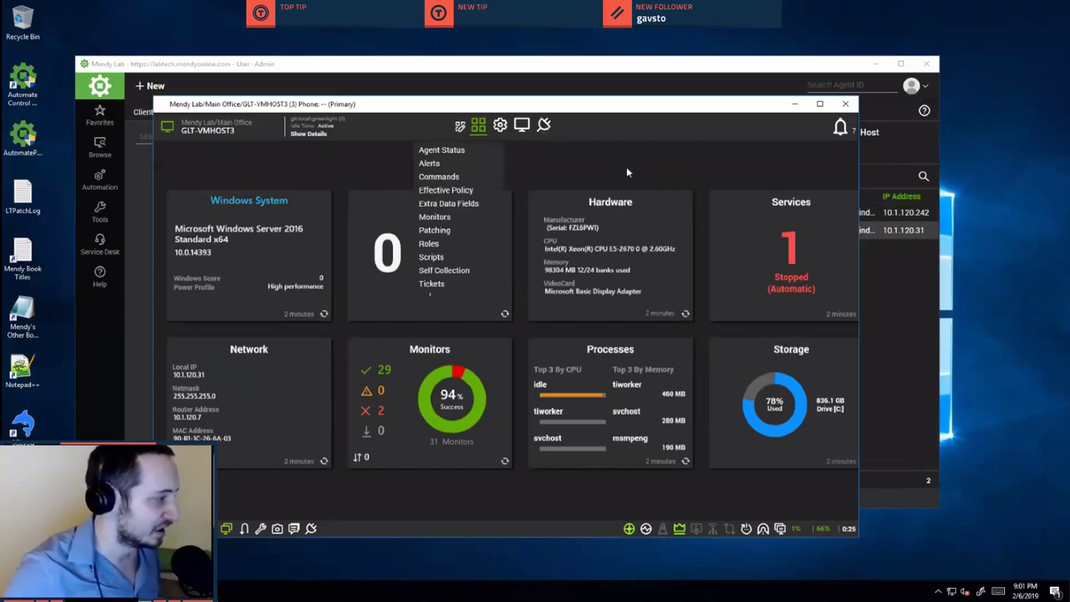
pyautogui.hscroll(1, 546, 234)
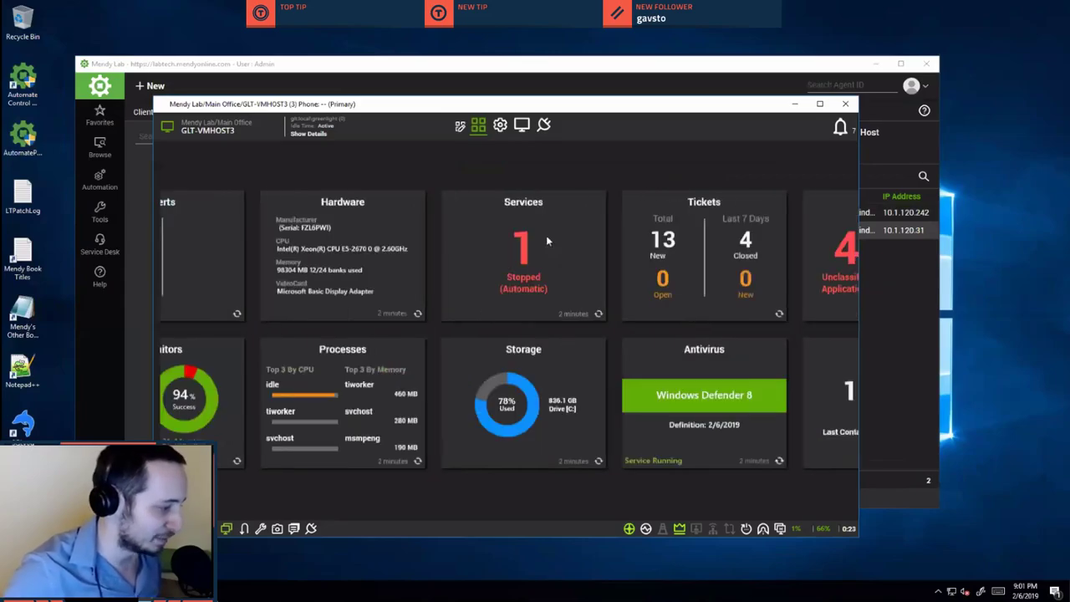
pyautogui.hscroll(-1, 442, 202)
pyautogui.click(497, 132)
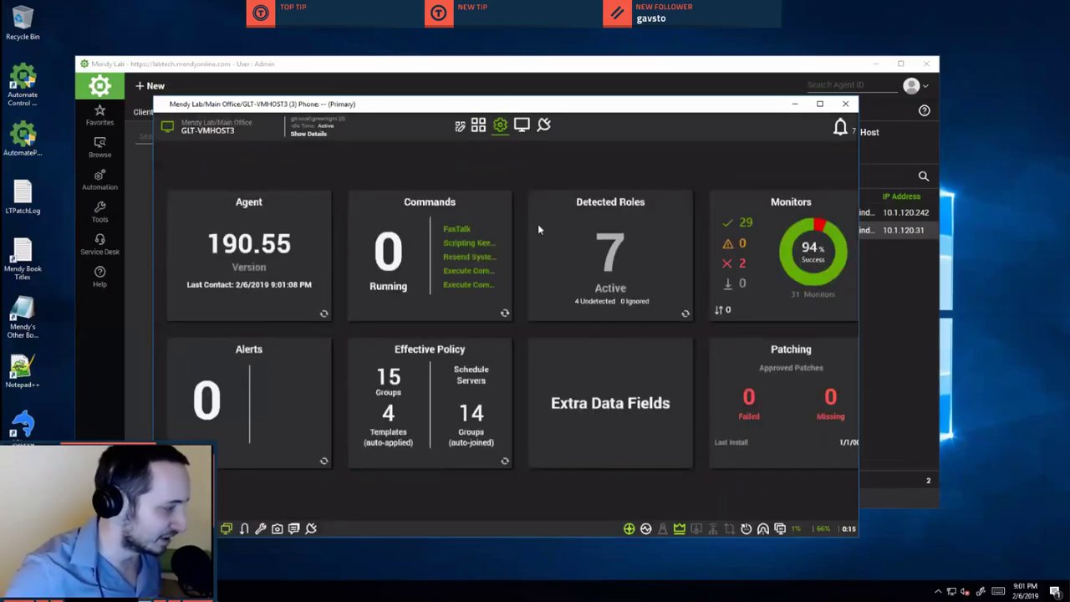
pyautogui.click(499, 126)
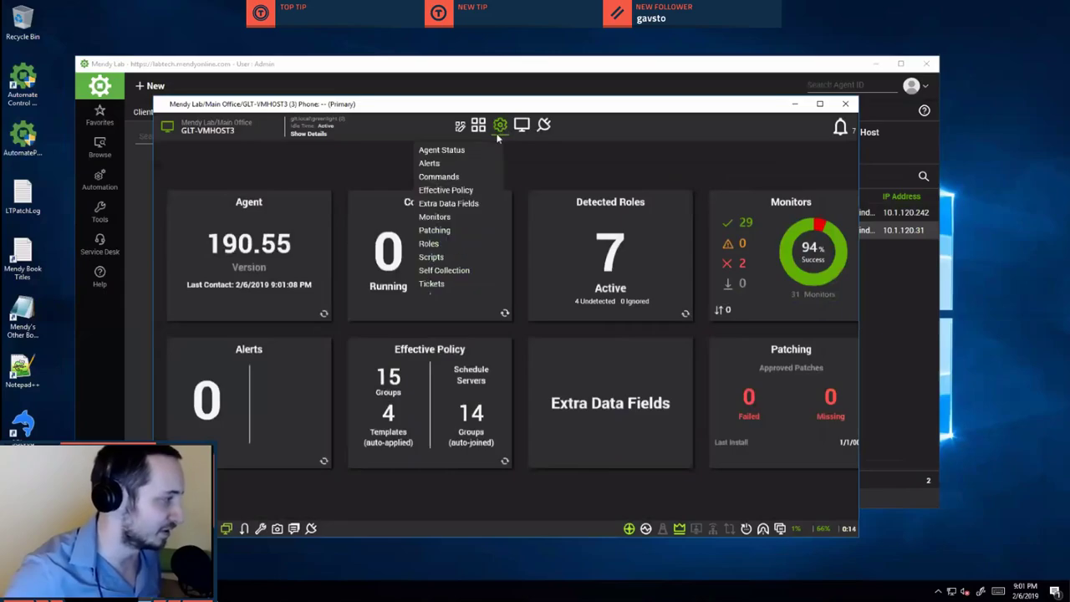
pyautogui.click(443, 219)
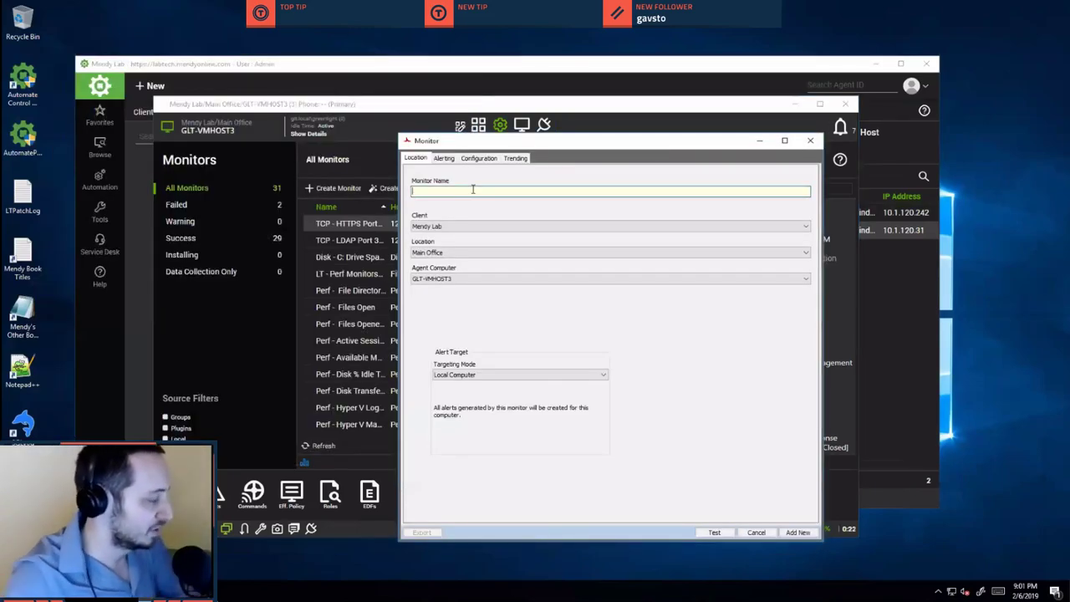
# Enter Check Virtual Machine as the new monitor's name.
pyautogui.write('Check')
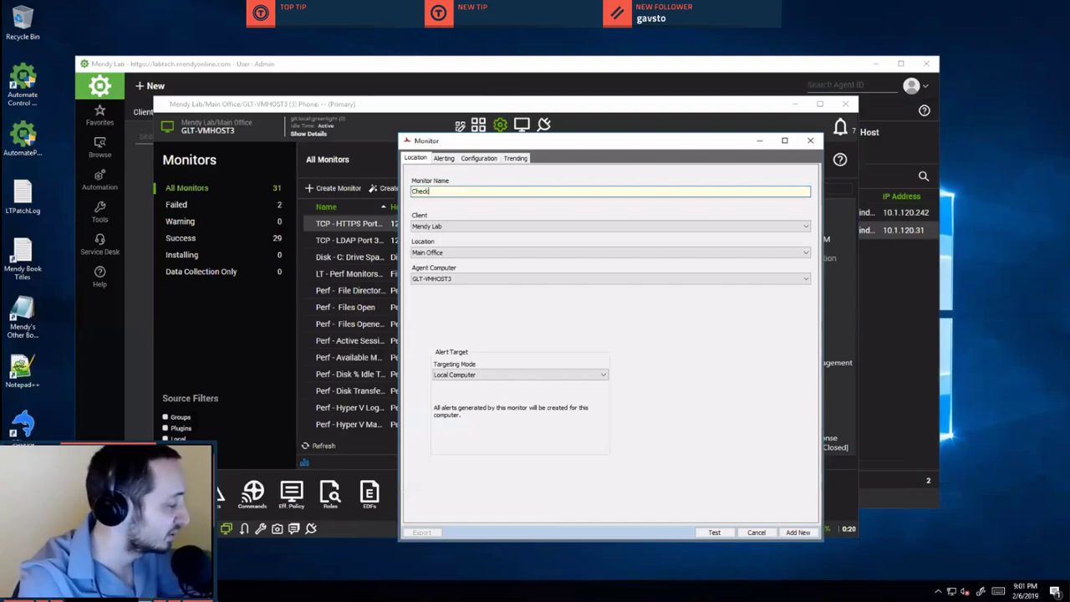
pyautogui.write(' Virtual Machine')
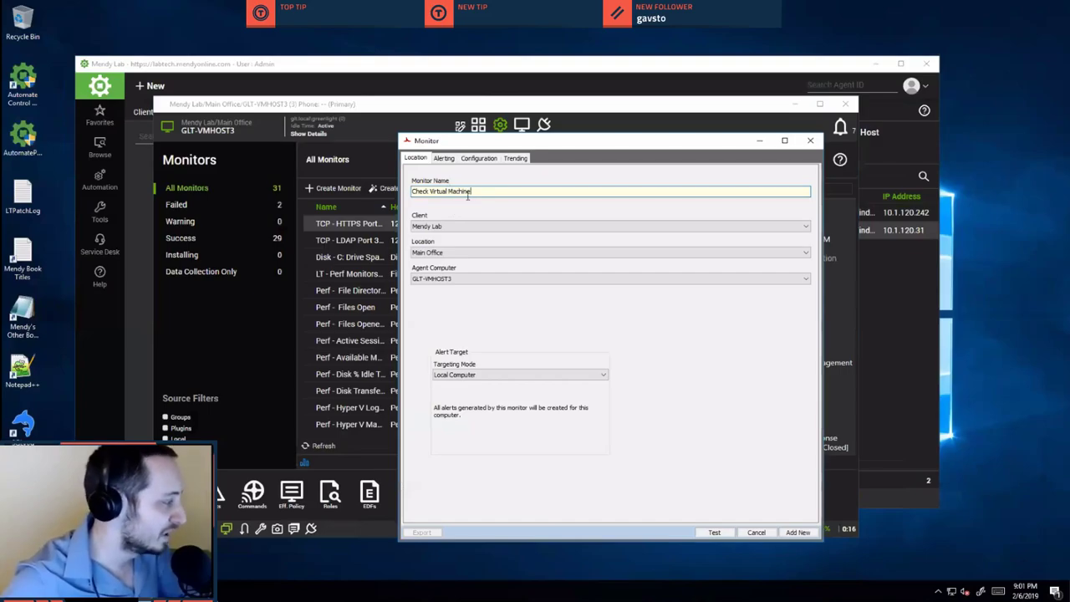
pyautogui.moveTo(502, 193); pyautogui.dragTo(410, 192)
pyautogui.click(509, 189)
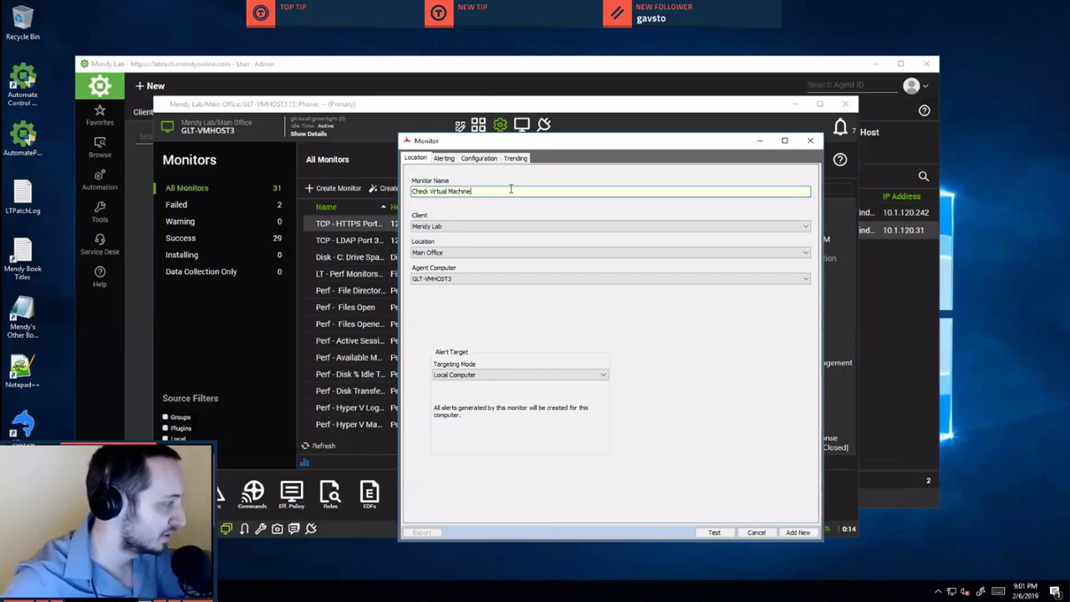
pyautogui.moveTo(509, 188)
pyautogui.mouseDown()
pyautogui.moveTo(410, 191)
pyautogui.moveTo(491, 187)
pyautogui.mouseUp()
pyautogui.click(473, 194)
pyautogui.click(409, 191)
pyautogui.click(497, 192)
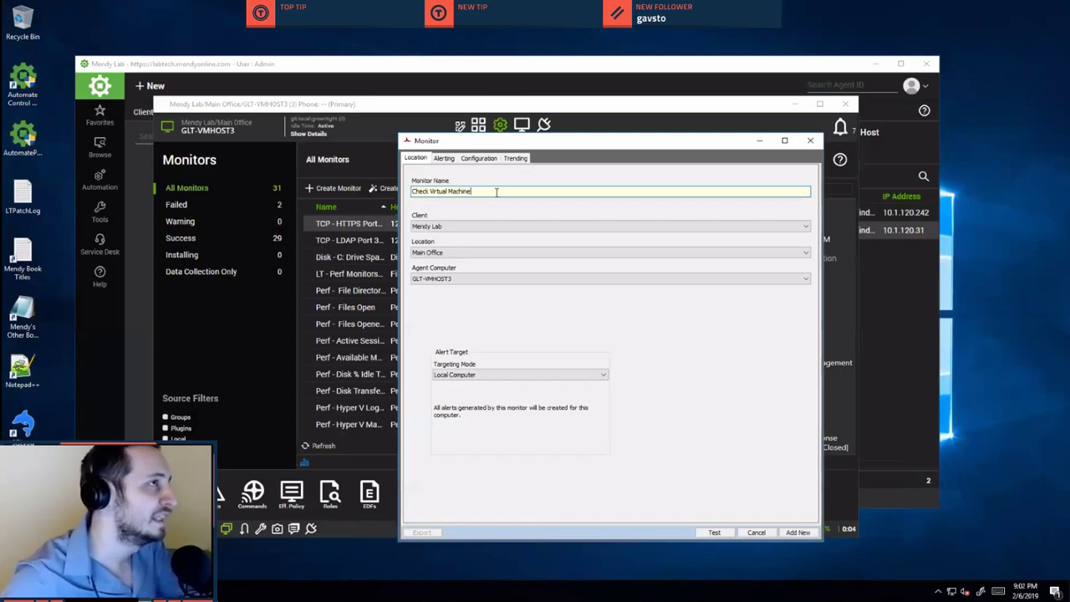
pyautogui.tripleClick(500, 192)
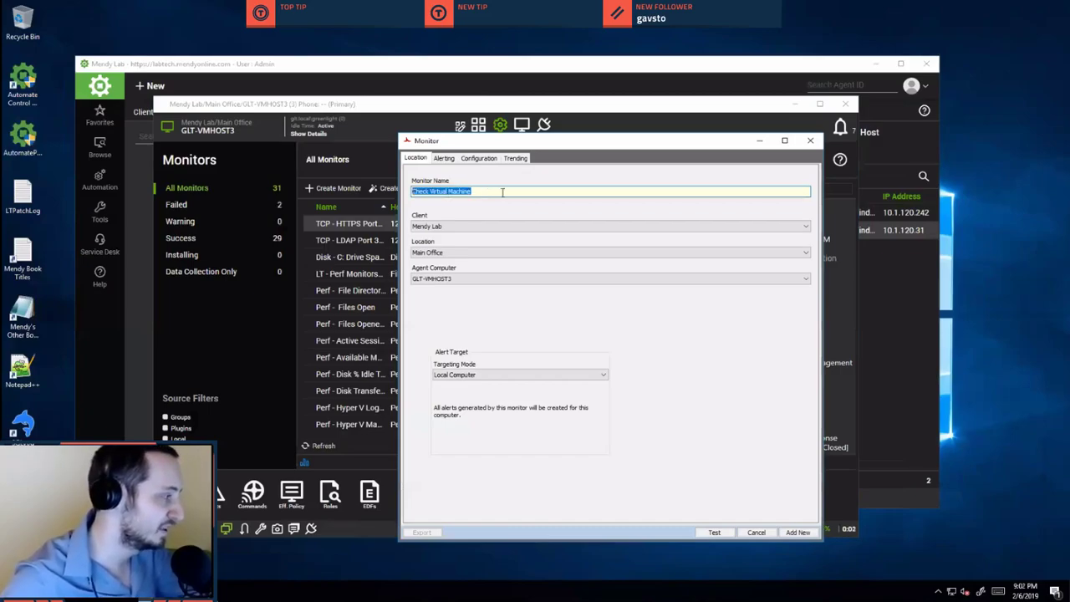
pyautogui.click(500, 192)
pyautogui.tripleClick(482, 190)
pyautogui.click(493, 191)
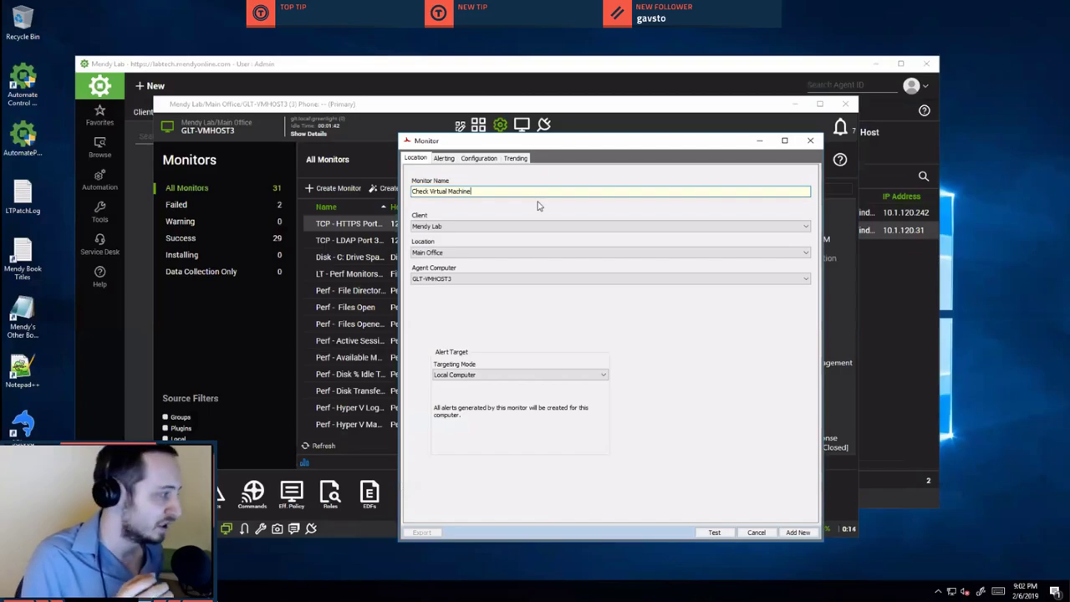
# Replace the monitor name with Virtual Machine Running.
pyautogui.hotkey('ctrl', 'a')
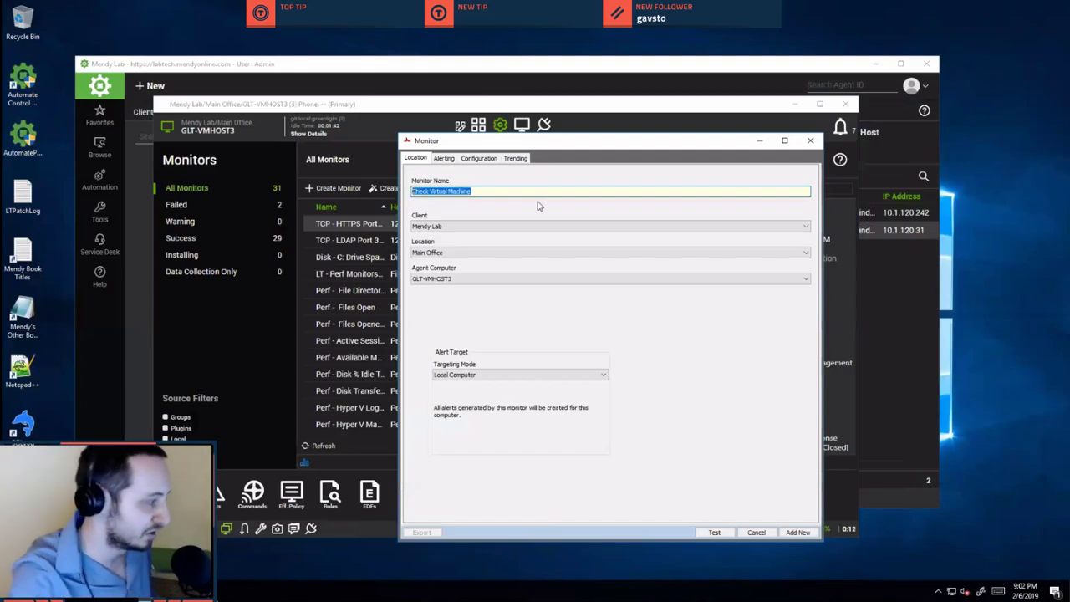
pyautogui.write('Virtual ')
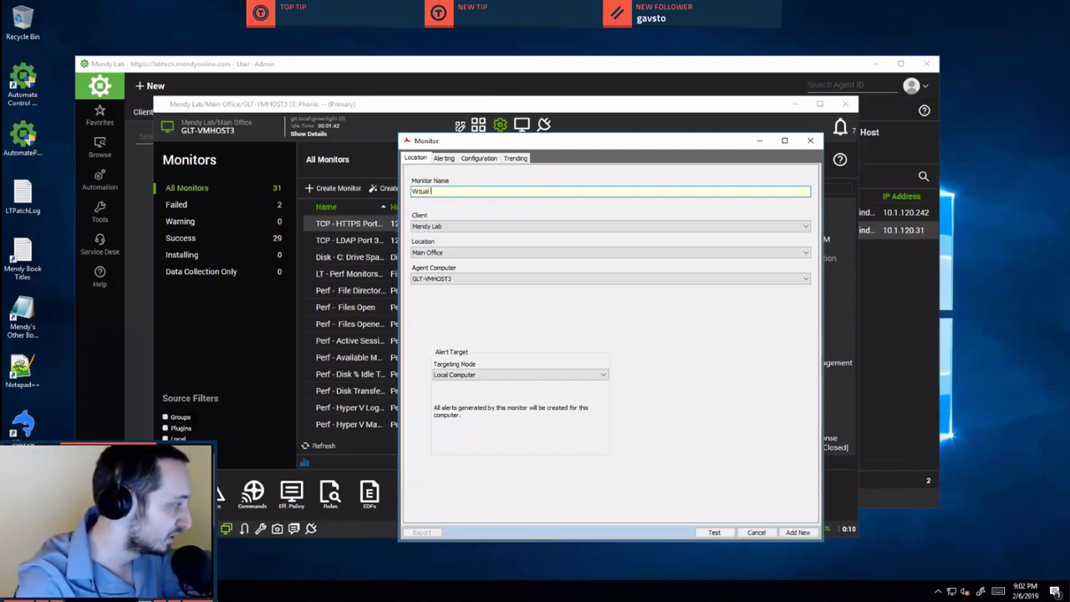
pyautogui.write('Machine Cluster')
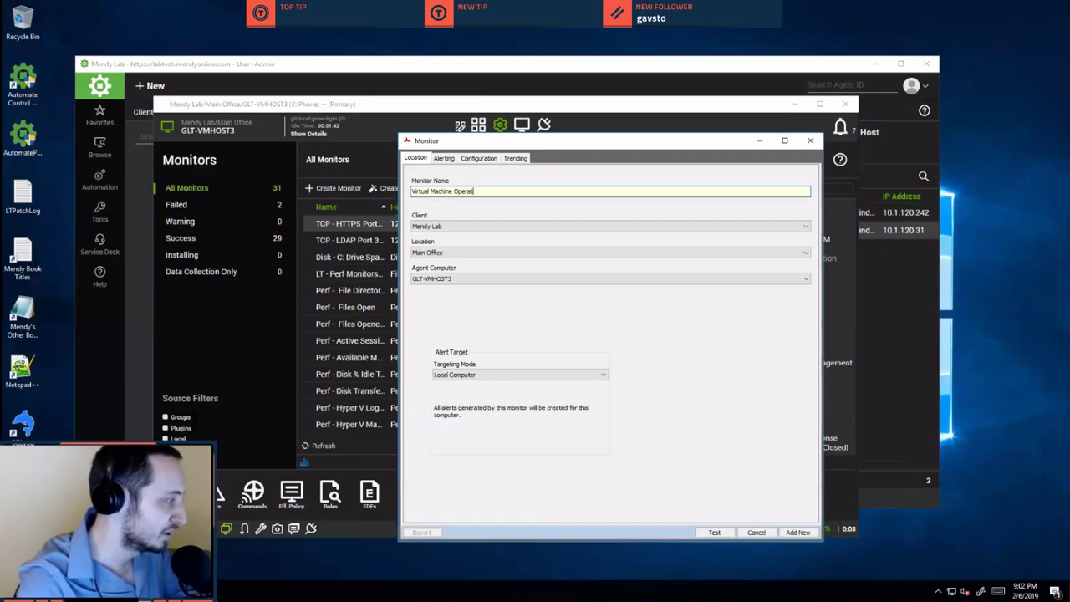
pyautogui.press('BackSpace')
pyautogui.press('BackSpace')
pyautogui.press('BackSpace')
pyautogui.press('BackSpace')
pyautogui.press('BackSpace')
pyautogui.press('BackSpace')
pyautogui.press('BackSpace')
pyautogui.write('Running')
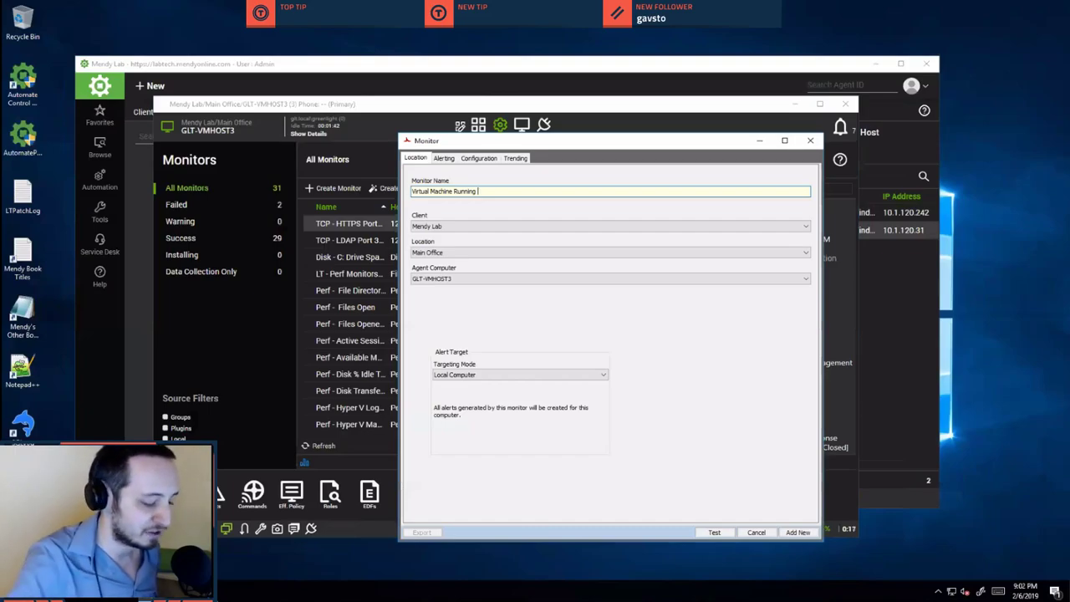
pyautogui.press('BackSpace')
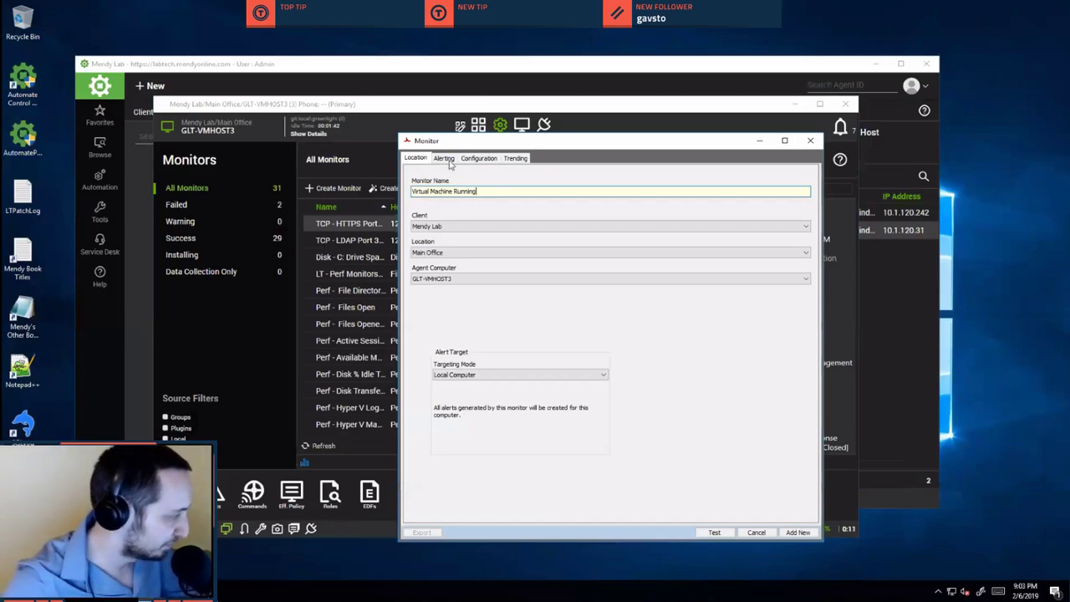
# Set the monitor type to External EXE Check and place the cursor in its executable and arguments field.
pyautogui.click(483, 160)
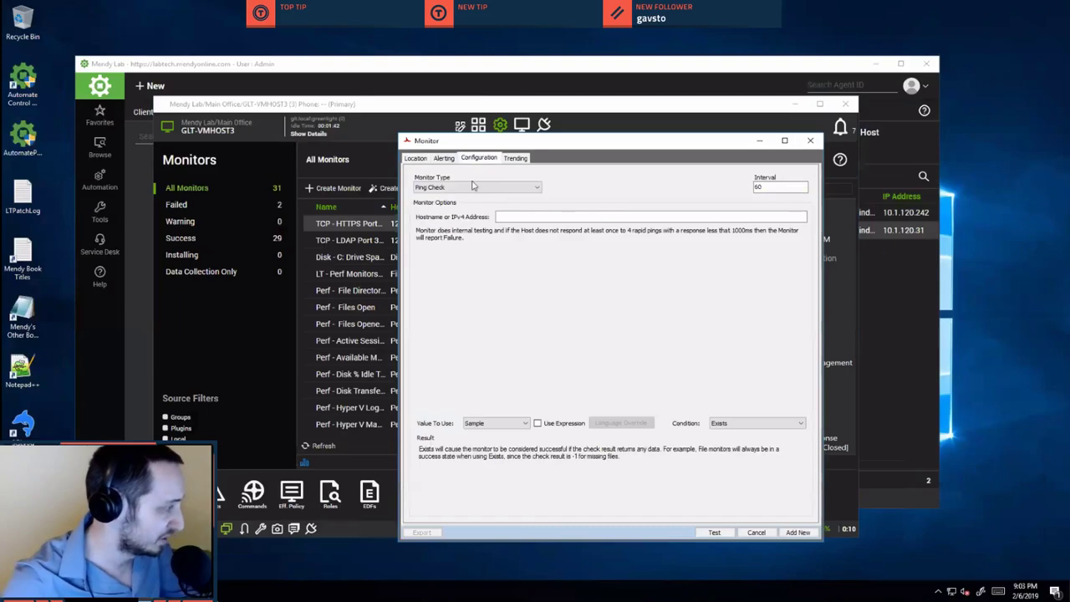
pyautogui.click(473, 186)
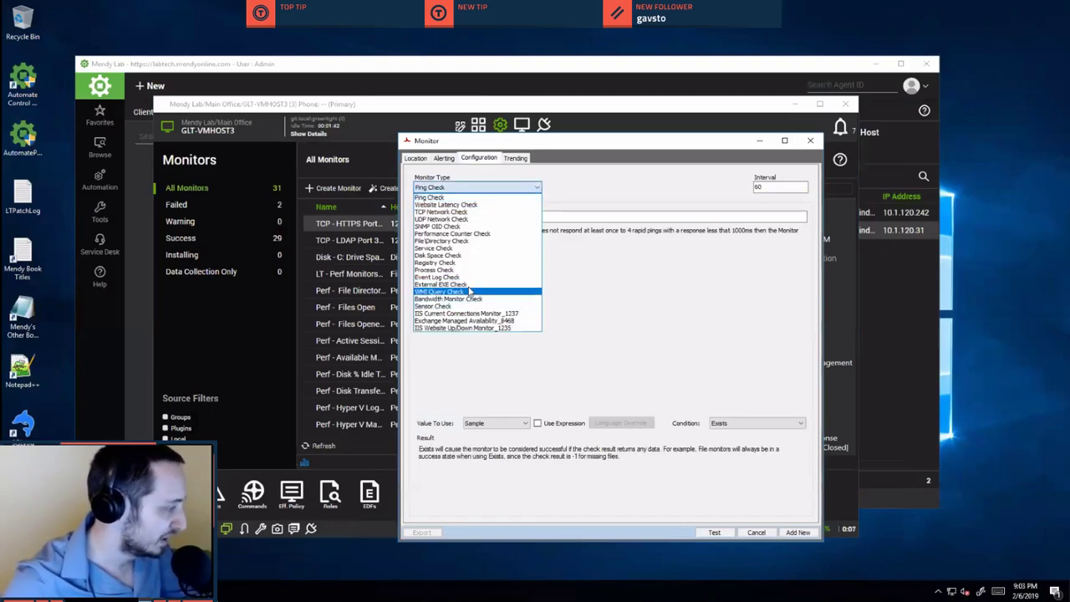
pyautogui.click(468, 284)
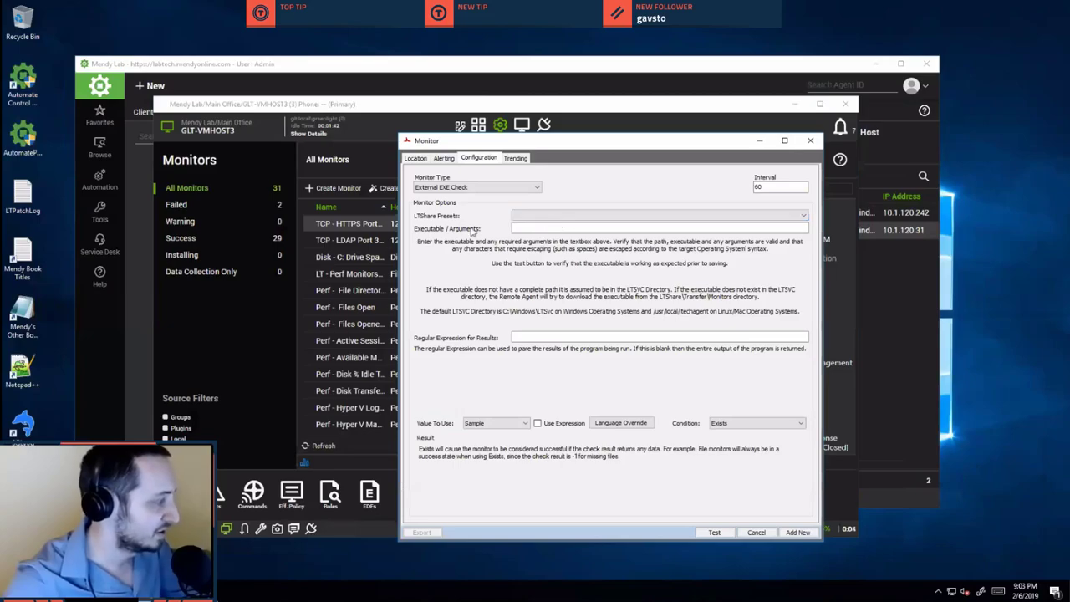
pyautogui.click(554, 227)
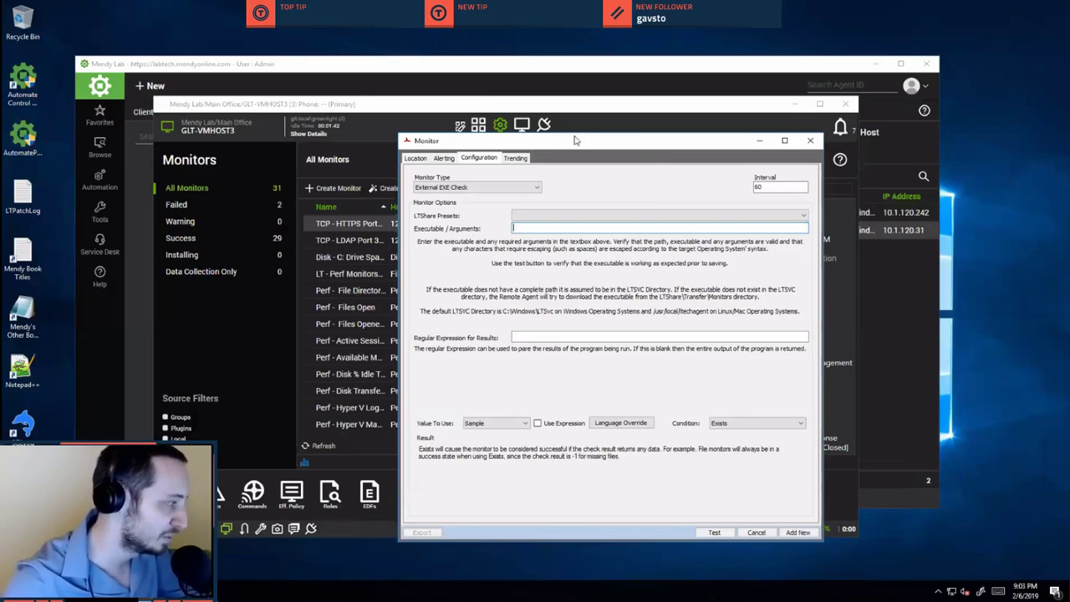
# Arrange the Monitor window and the GLT-VMHOST3 remote session side by side.
pyautogui.moveTo(574, 140); pyautogui.dragTo(597, 105)
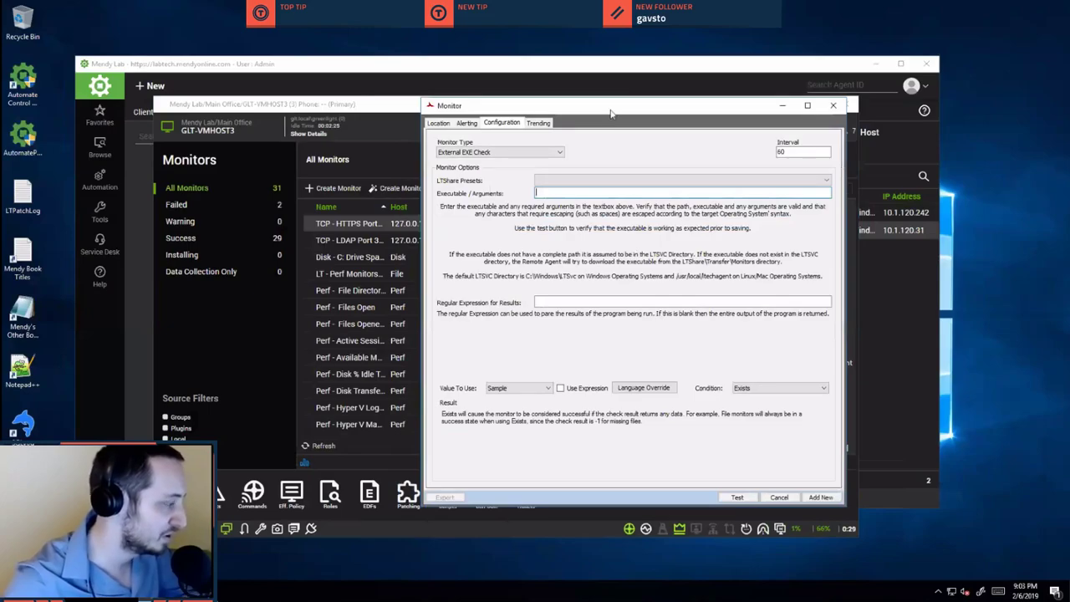
pyautogui.moveTo(610, 113); pyautogui.dragTo(257, 73)
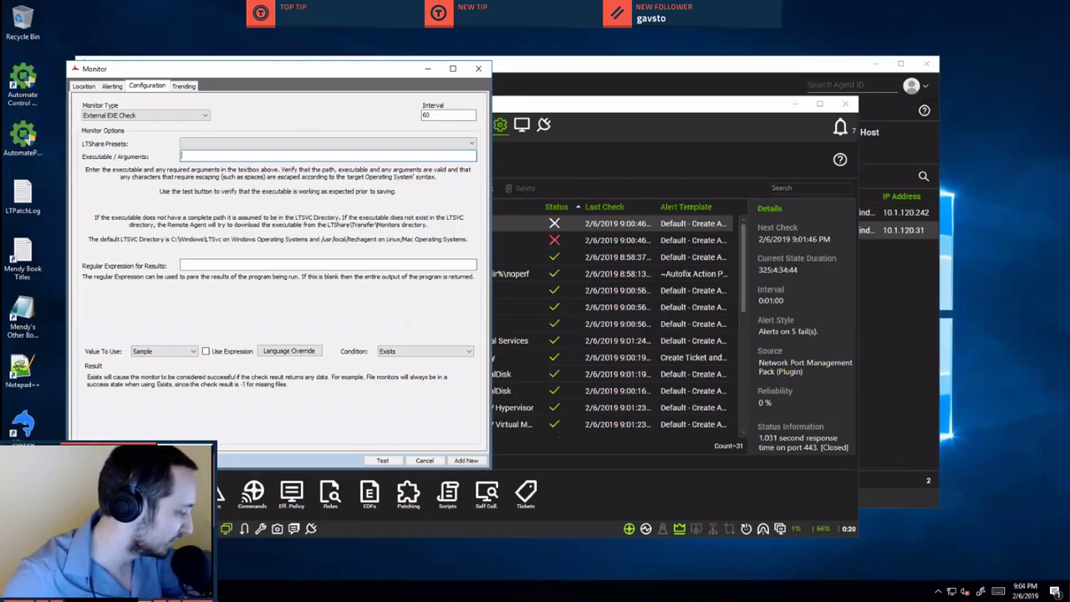
pyautogui.hotkey('alt', 'Tab')
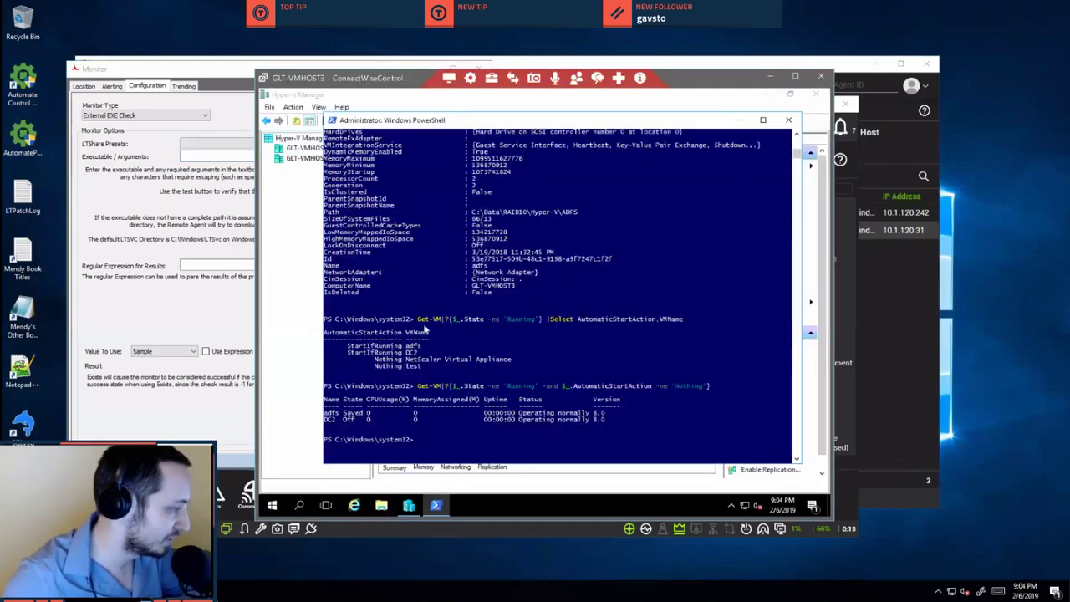
pyautogui.click(217, 189)
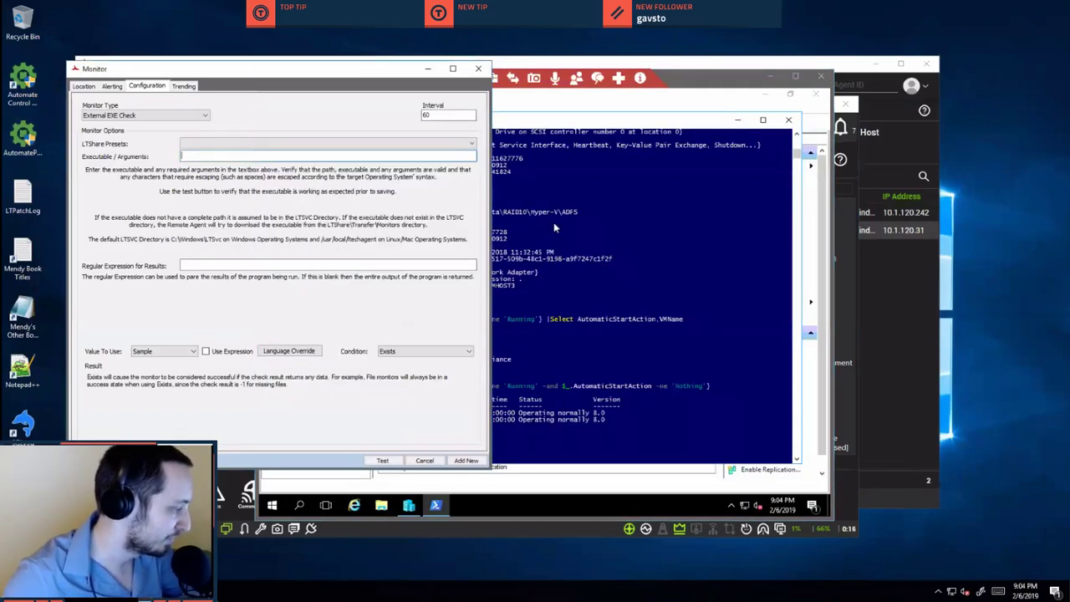
pyautogui.click(684, 82)
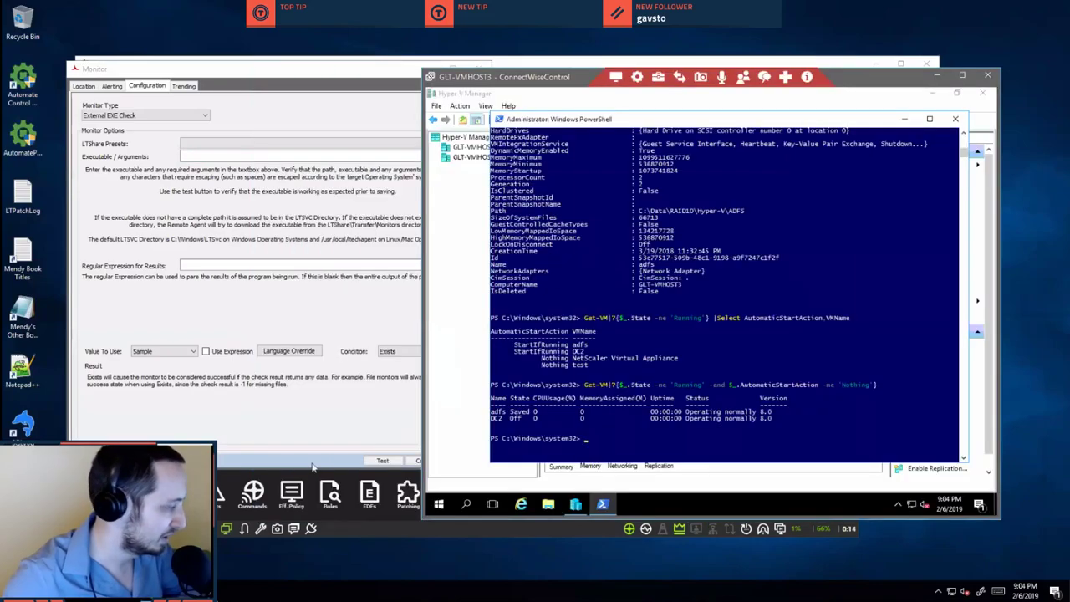
# Open the remote command prompt for GLT-VMHOST3 and place it alongside the remote PowerShell session.
pyautogui.click(243, 529)
pyautogui.click(259, 530)
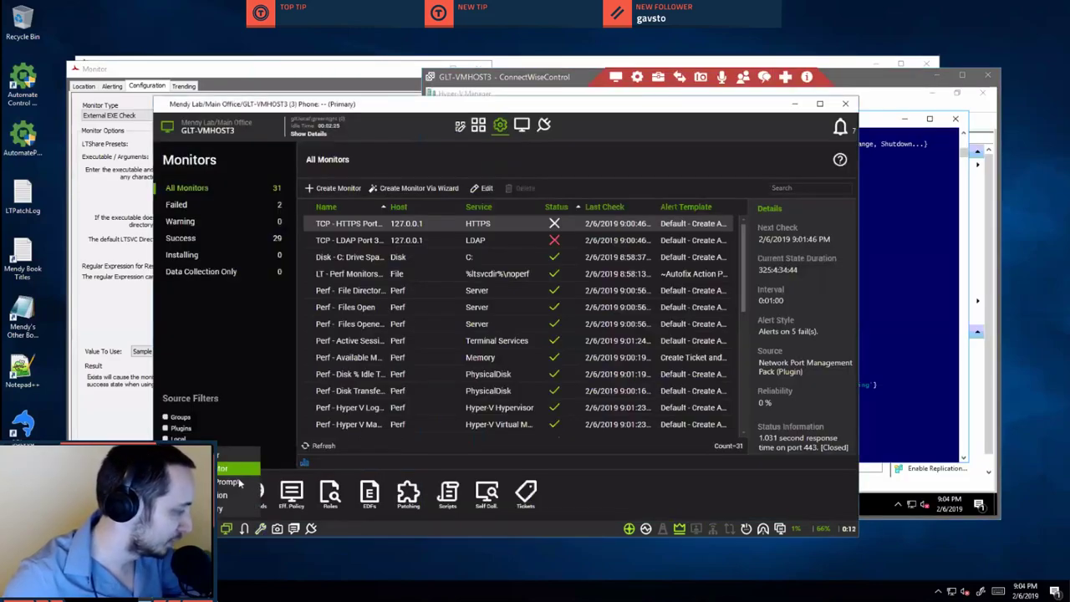
pyautogui.click(242, 482)
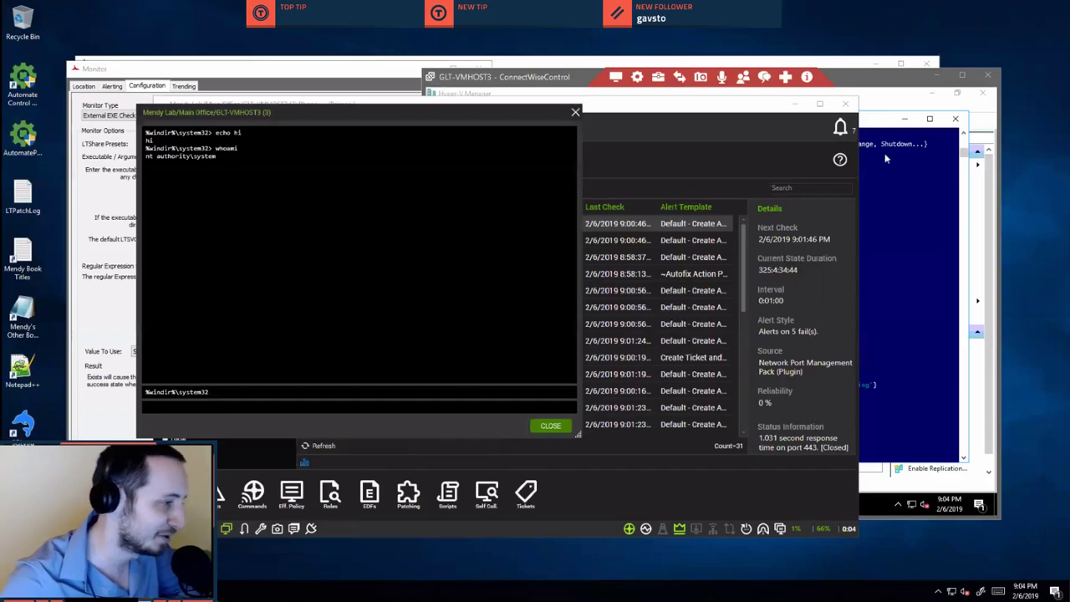
pyautogui.click(691, 101)
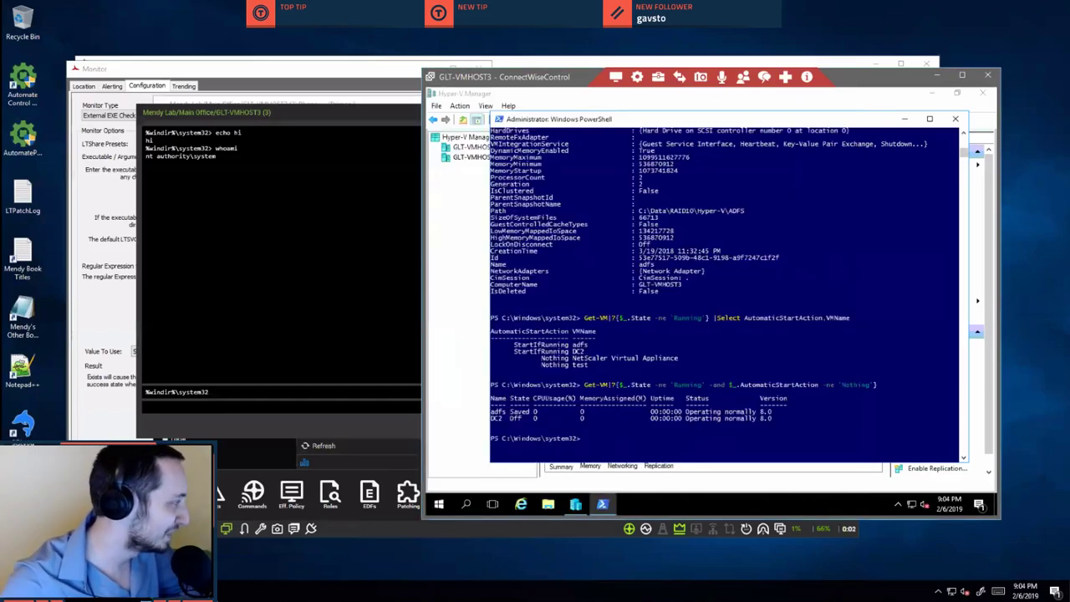
pyautogui.click(578, 435)
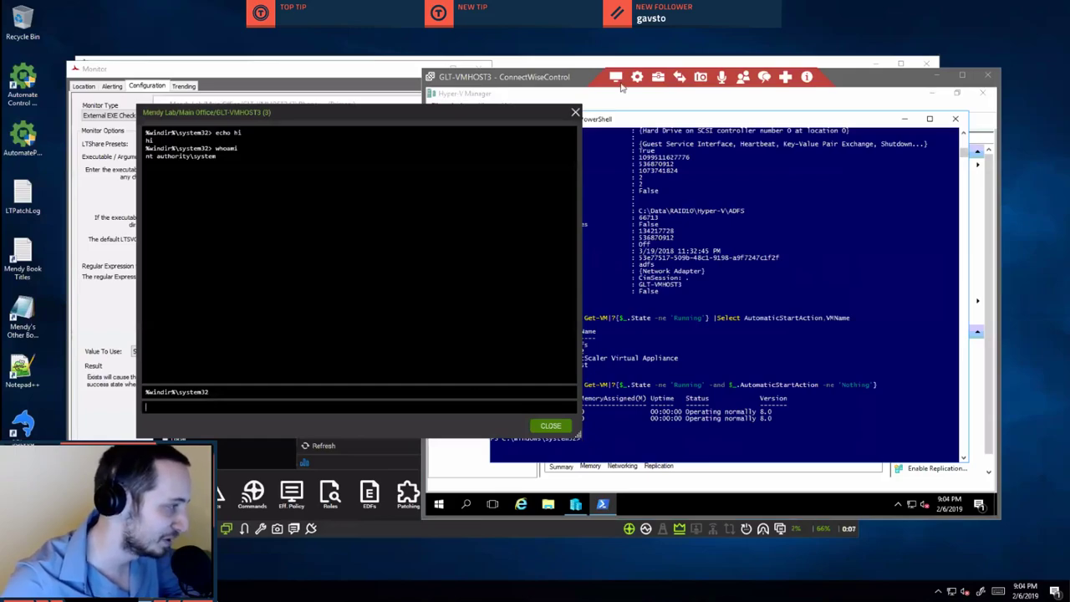
pyautogui.click(580, 82)
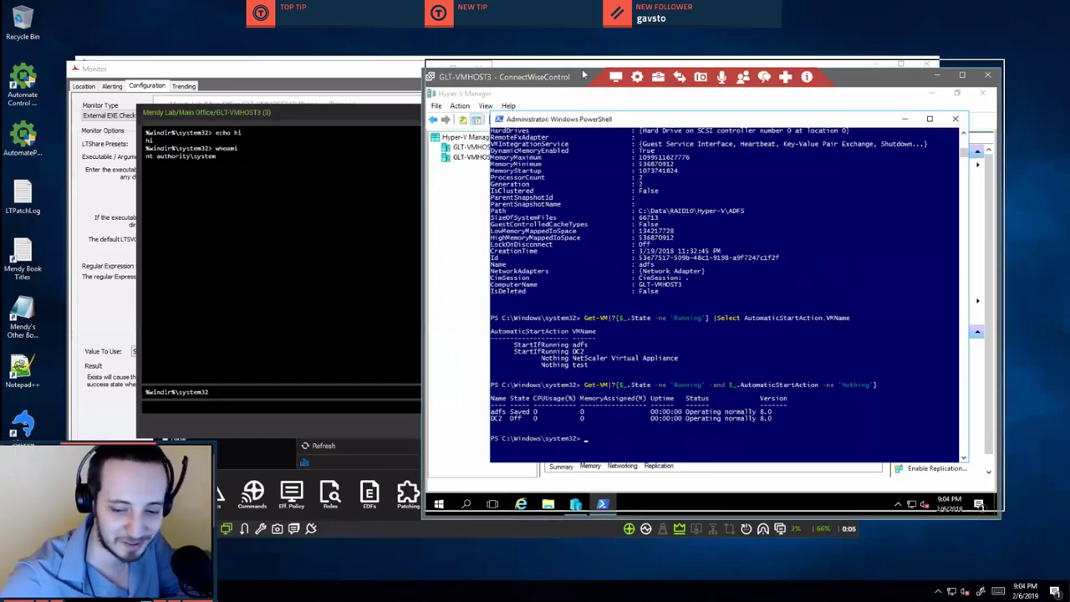
pyautogui.moveTo(583, 76); pyautogui.dragTo(587, 67)
pyautogui.click(274, 216)
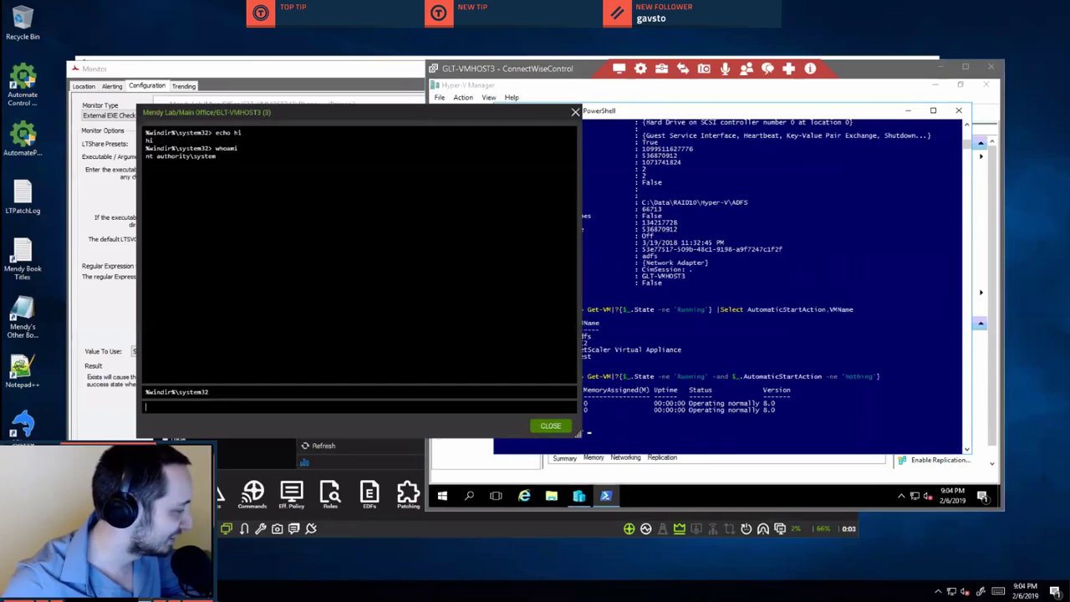
pyautogui.moveTo(450, 128); pyautogui.dragTo(517, 145)
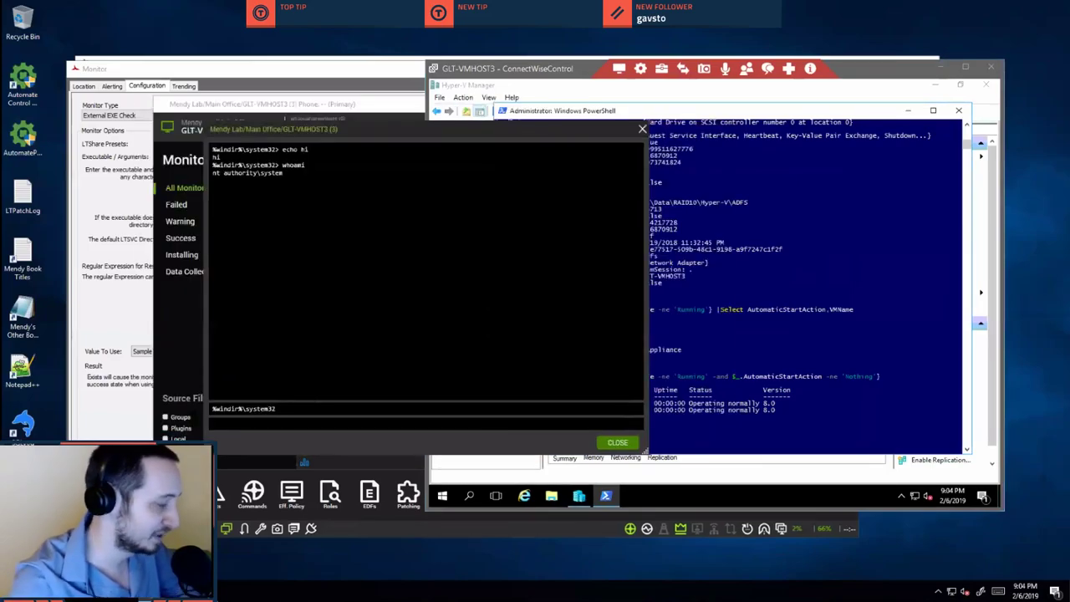
# Examine the whoami command and its output in the remote command prompt.
pyautogui.moveTo(213, 165); pyautogui.dragTo(304, 165)
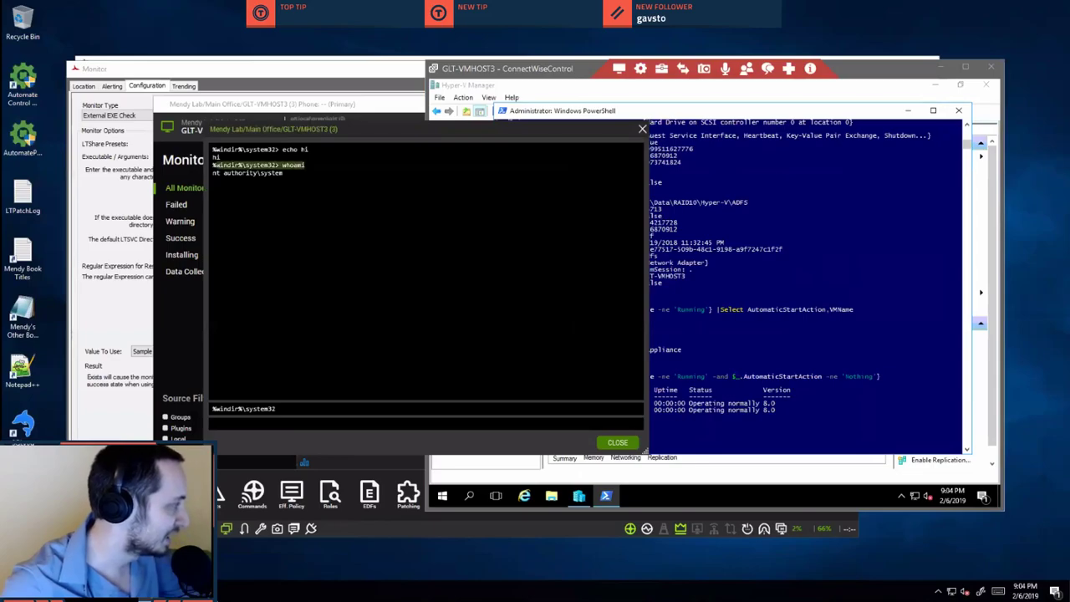
pyautogui.moveTo(212, 172); pyautogui.dragTo(284, 172)
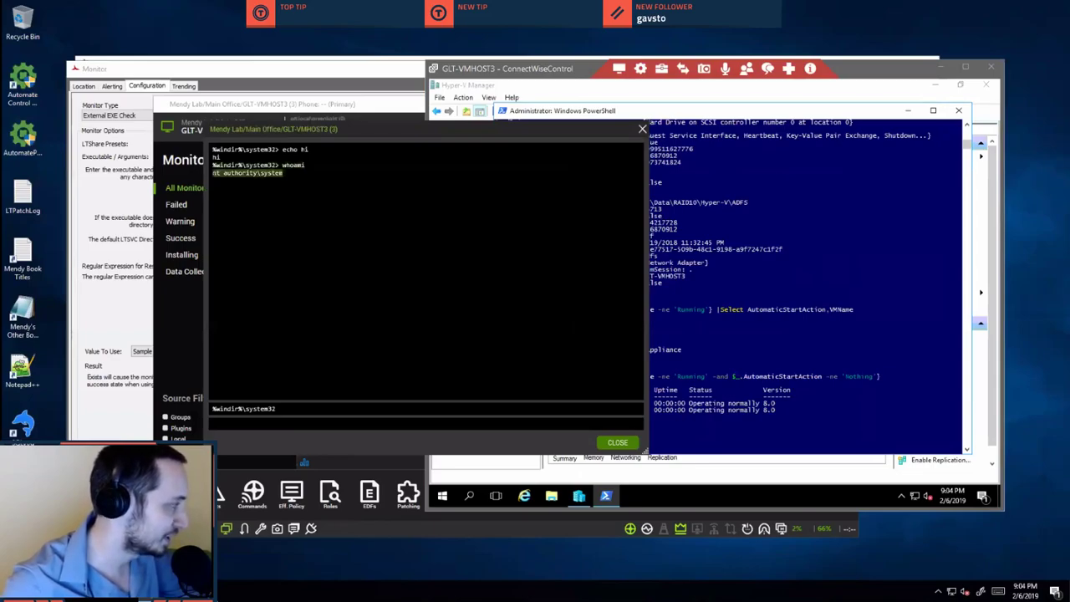
pyautogui.click(361, 402)
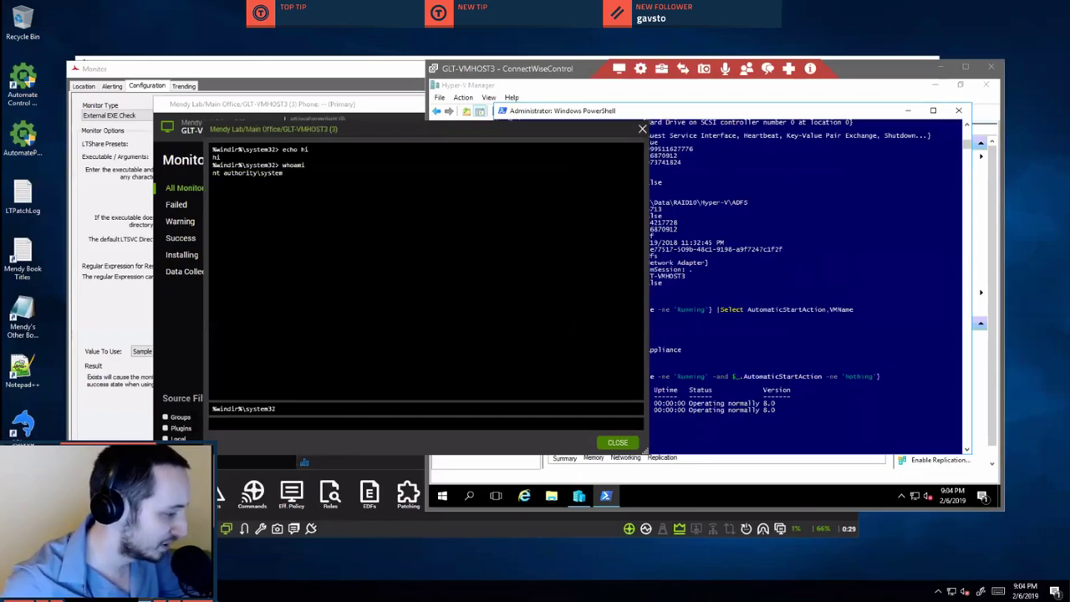
# Open the command history of GLT-VMHOST3 and view the details of the latest FasTalk command.
pyautogui.click(488, 532)
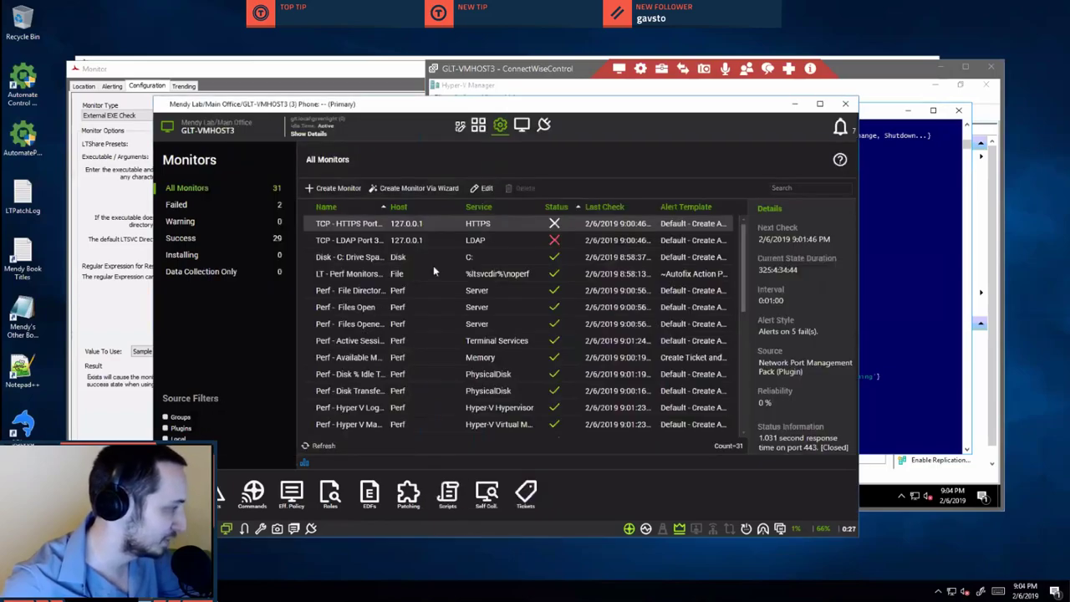
pyautogui.click(500, 126)
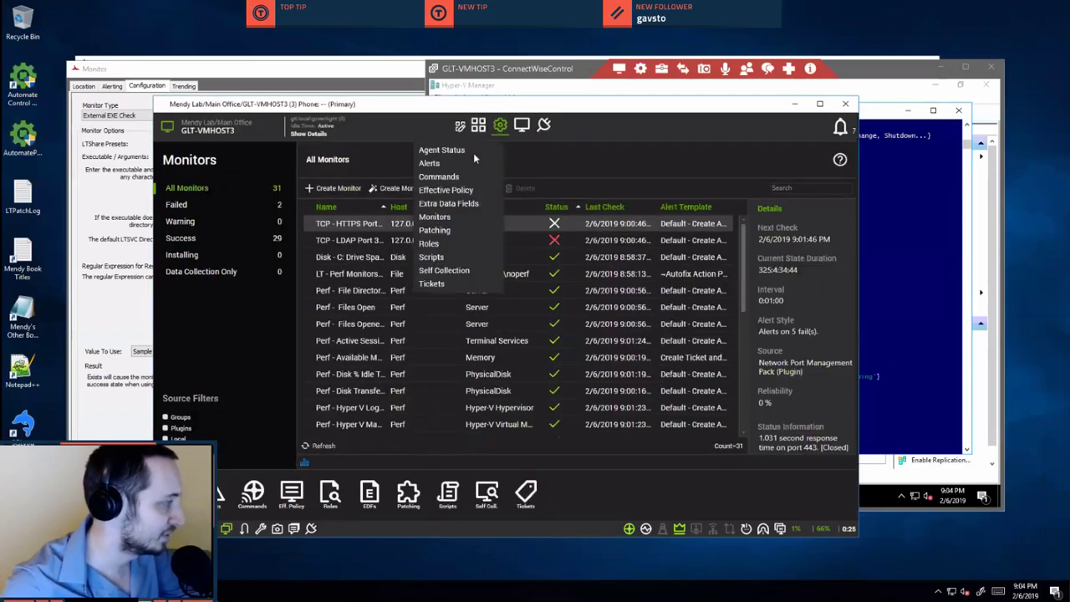
pyautogui.click(451, 191)
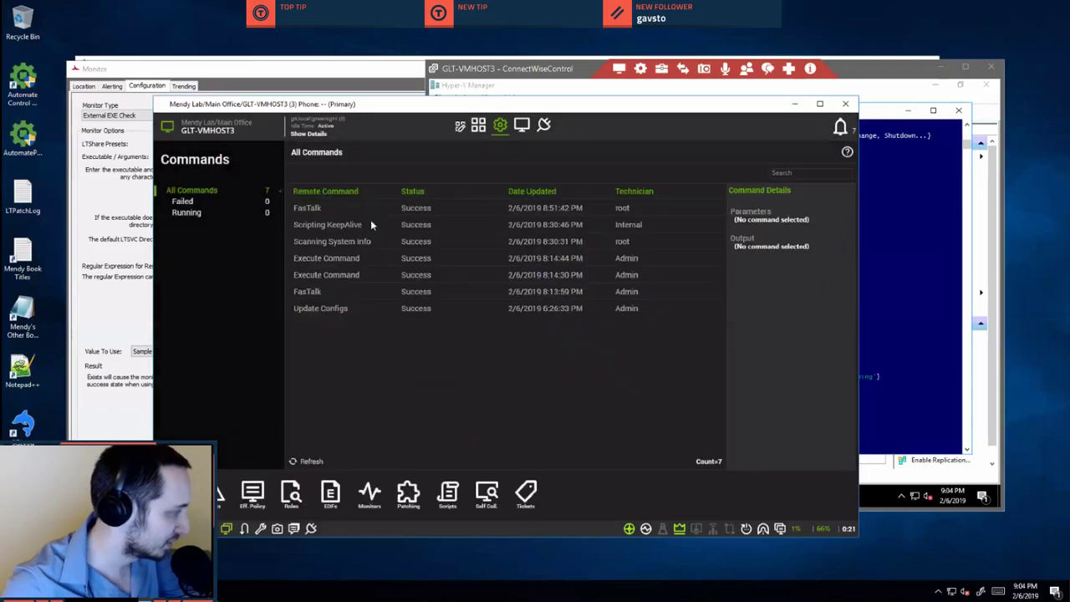
pyautogui.click(375, 207)
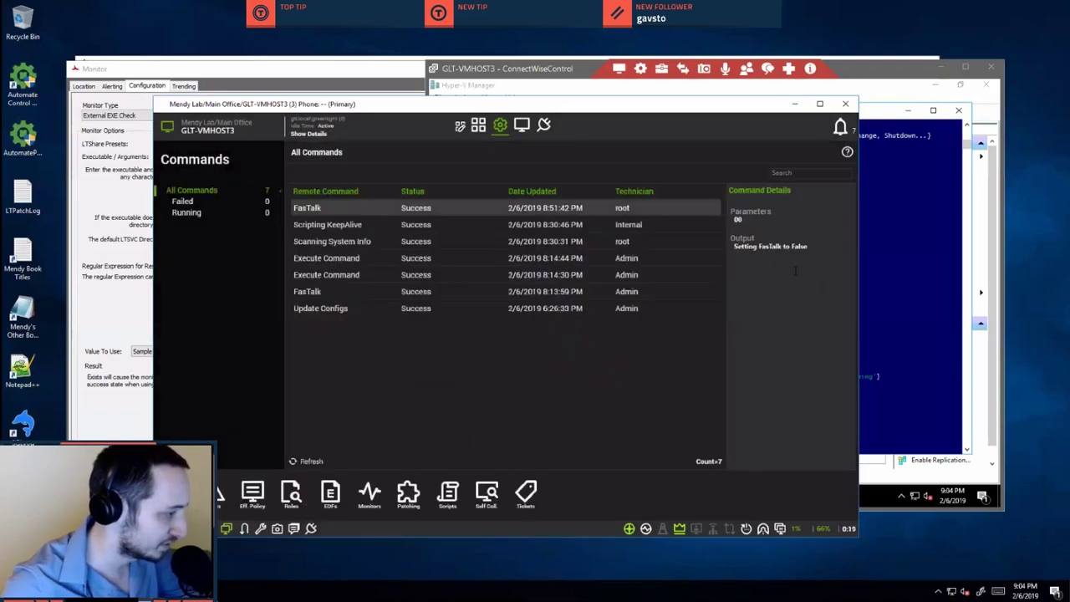
pyautogui.click(728, 529)
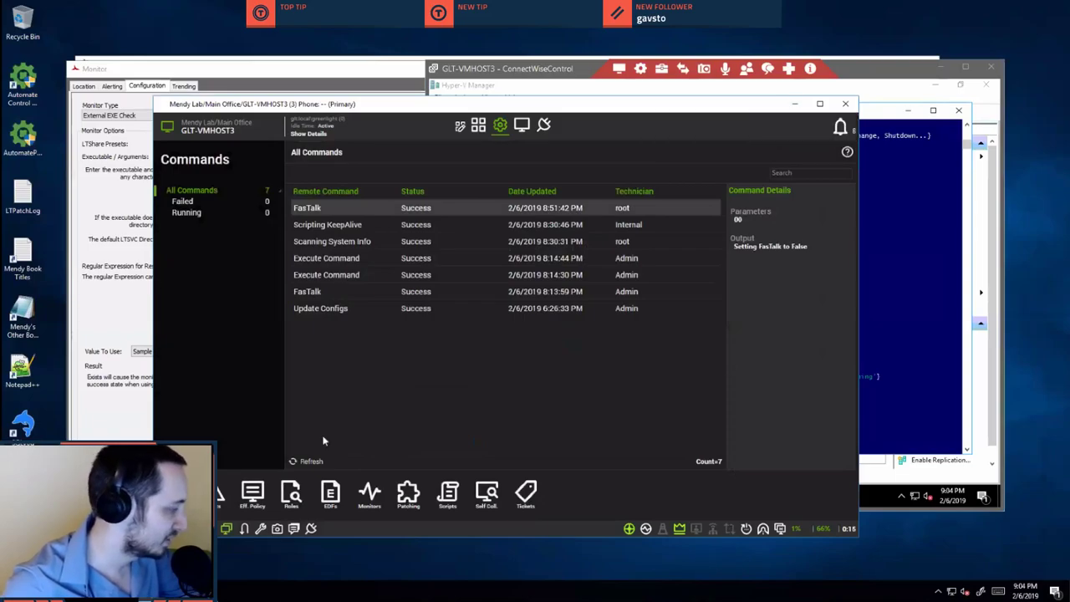
# Bring the GLT-VMHOST3 remote command prompt back to the front and place it beside the remote PowerShell session.
pyautogui.click(902, 472)
pyautogui.rightClick(902, 473)
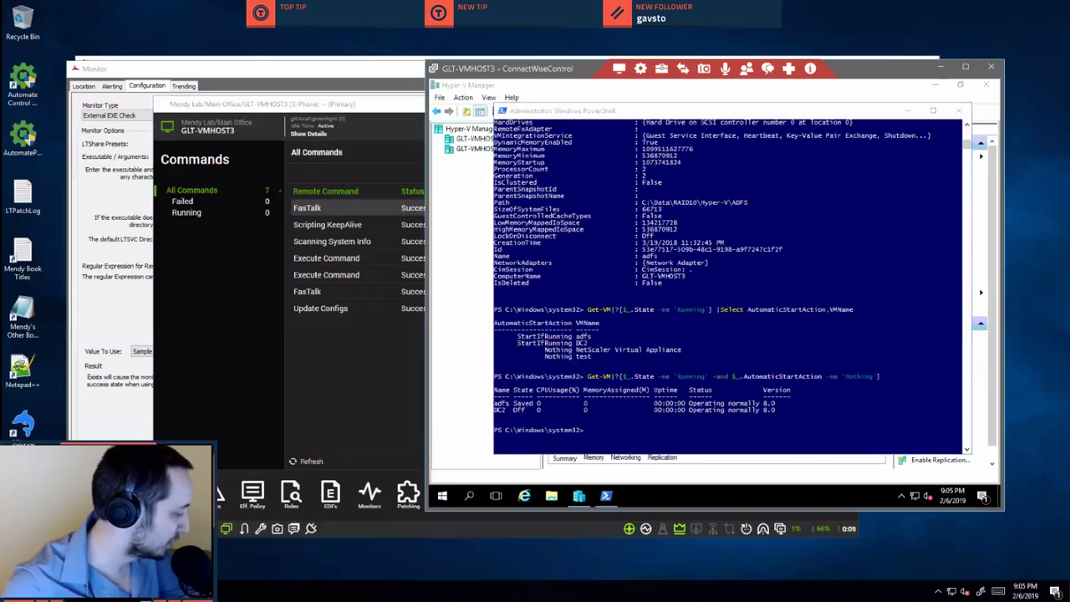
pyautogui.moveTo(405, 592)
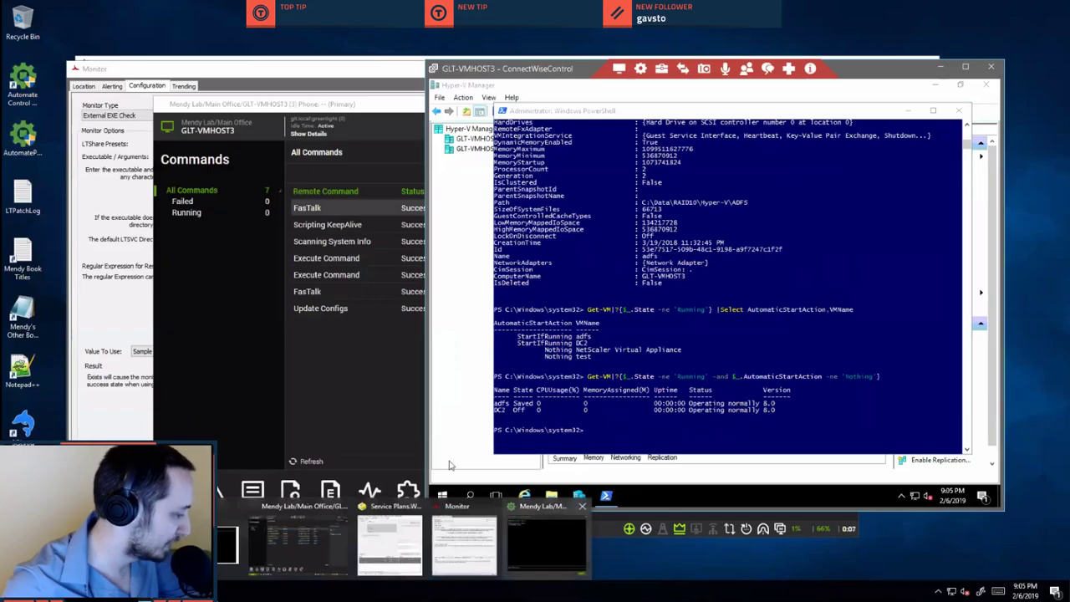
pyautogui.click(546, 535)
pyautogui.moveTo(343, 135); pyautogui.dragTo(287, 138)
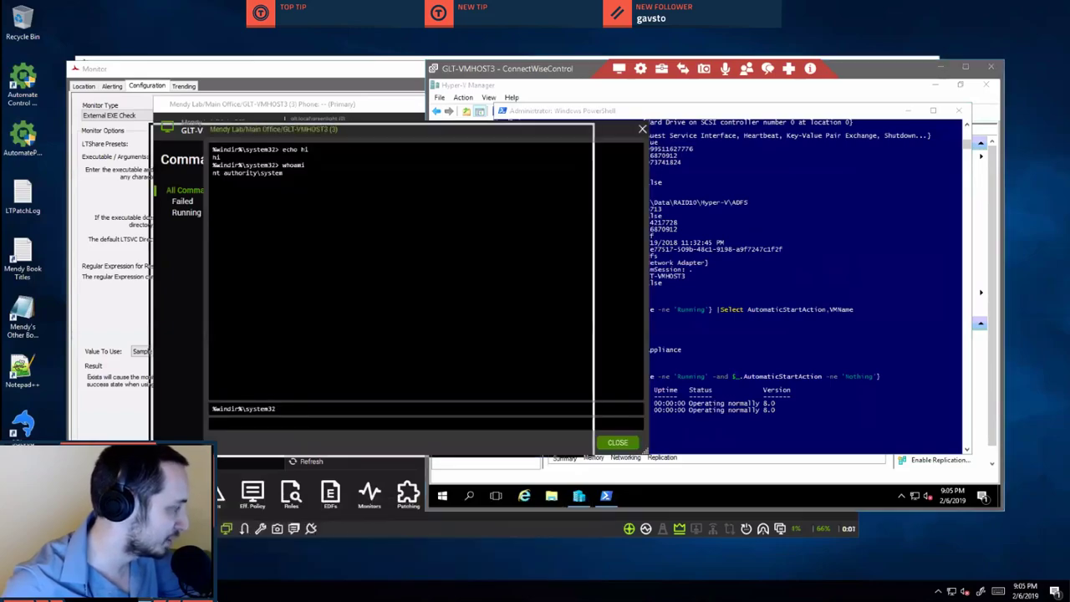
# In the Automate remote command prompt, run powershell -command "Get-VM|?{$_.State -ne 'Running' -and $_.AutomaticStartAction -ne 'Nothing'}", copying the filter from the remote PowerShell session.
pyautogui.click(323, 430)
pyautogui.write('powershell')
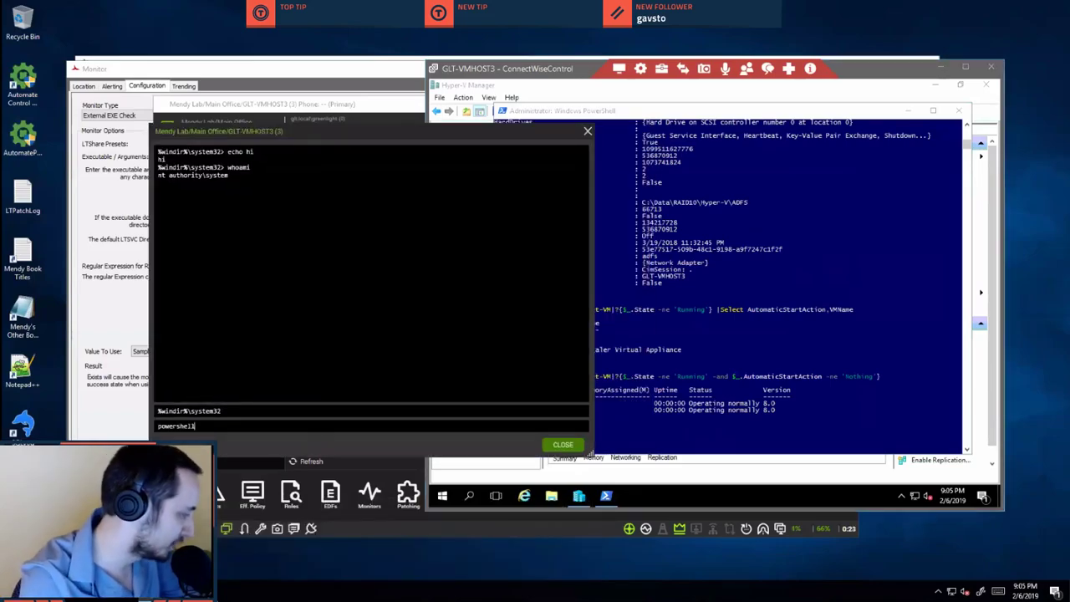
pyautogui.write(' -command')
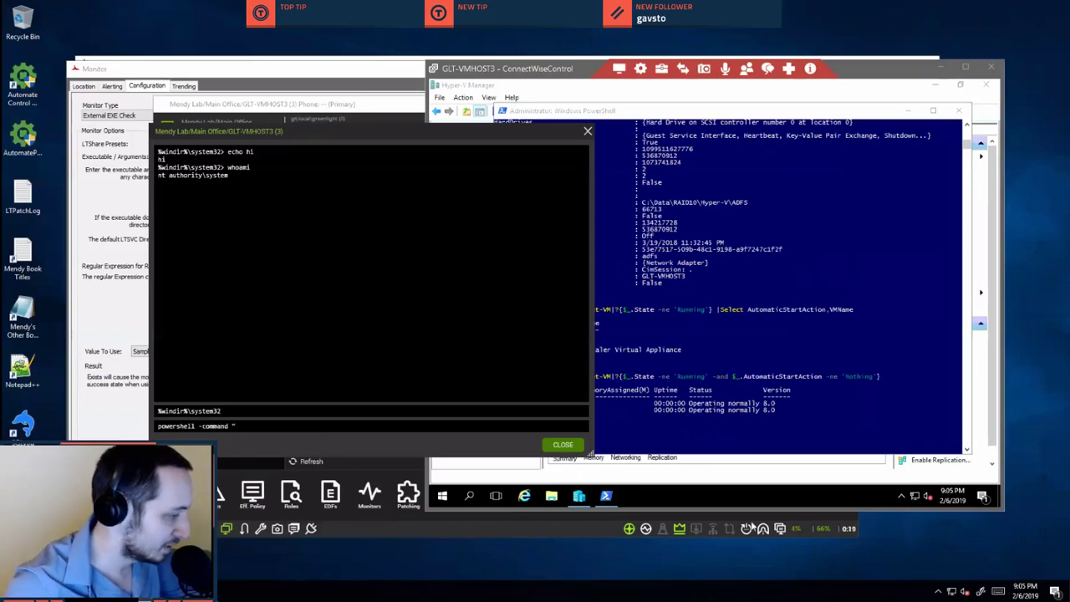
pyautogui.click(657, 323)
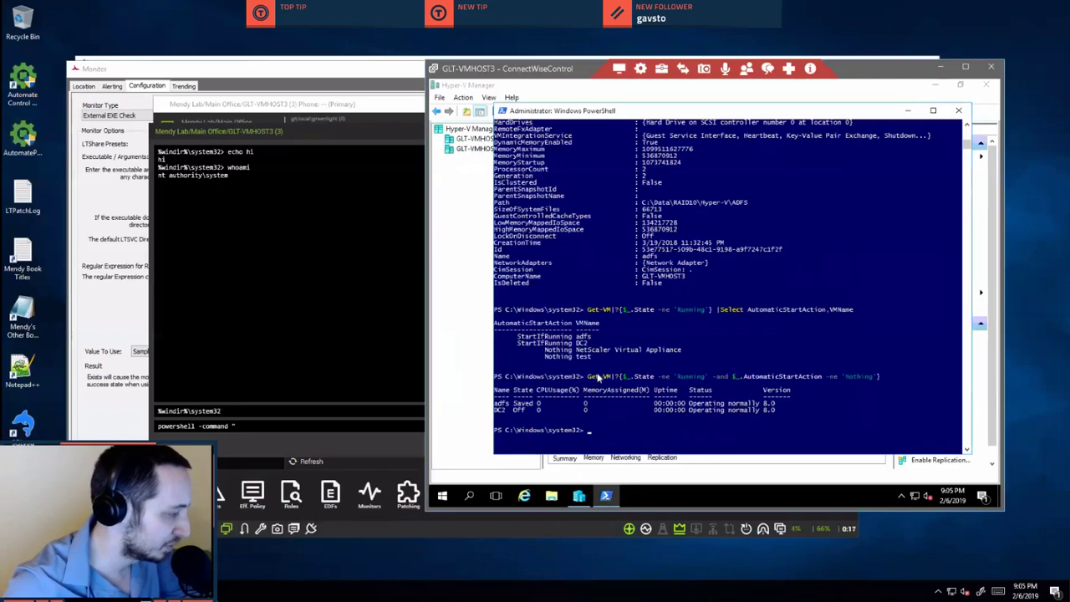
pyautogui.moveTo(588, 378); pyautogui.dragTo(858, 378)
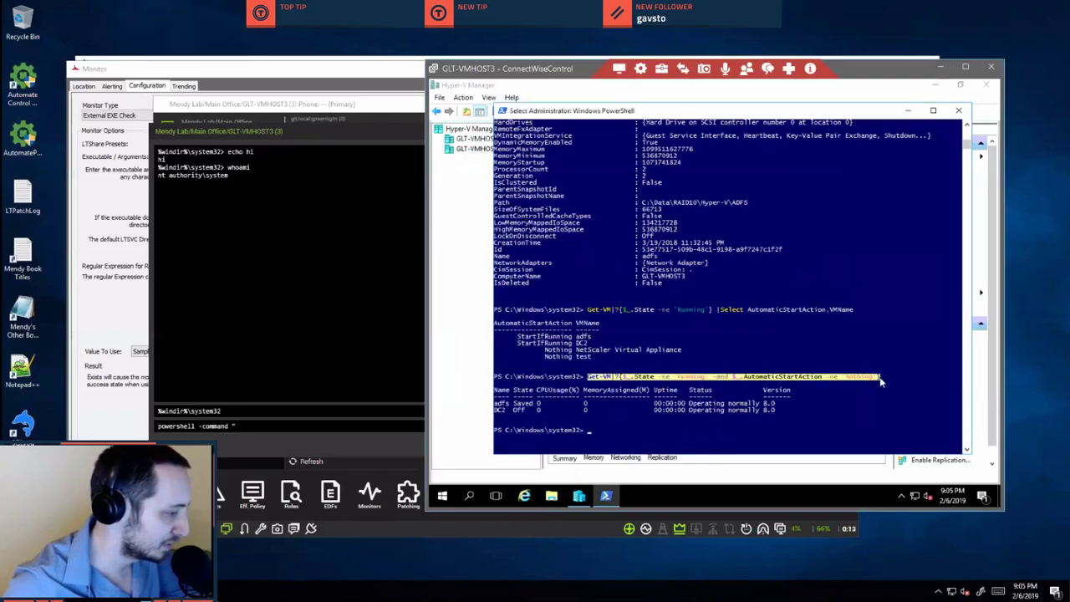
pyautogui.rightClick(709, 370)
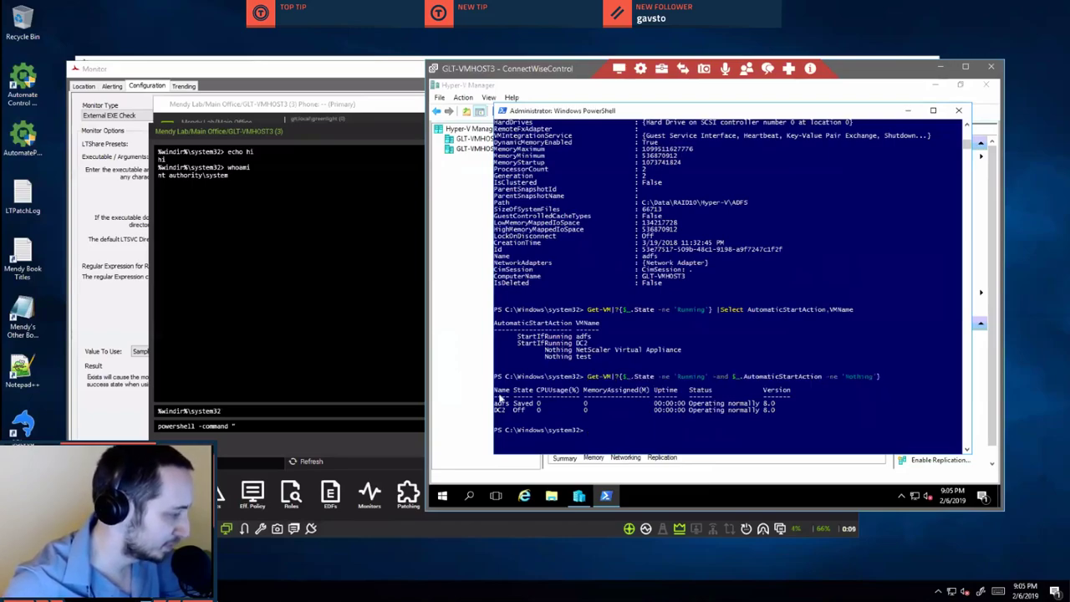
pyautogui.click(292, 425)
pyautogui.write("Get-VM|?{$_.State -ne 'Running' -and $_.AutomaticStartAction -ne 'Nothing'}")
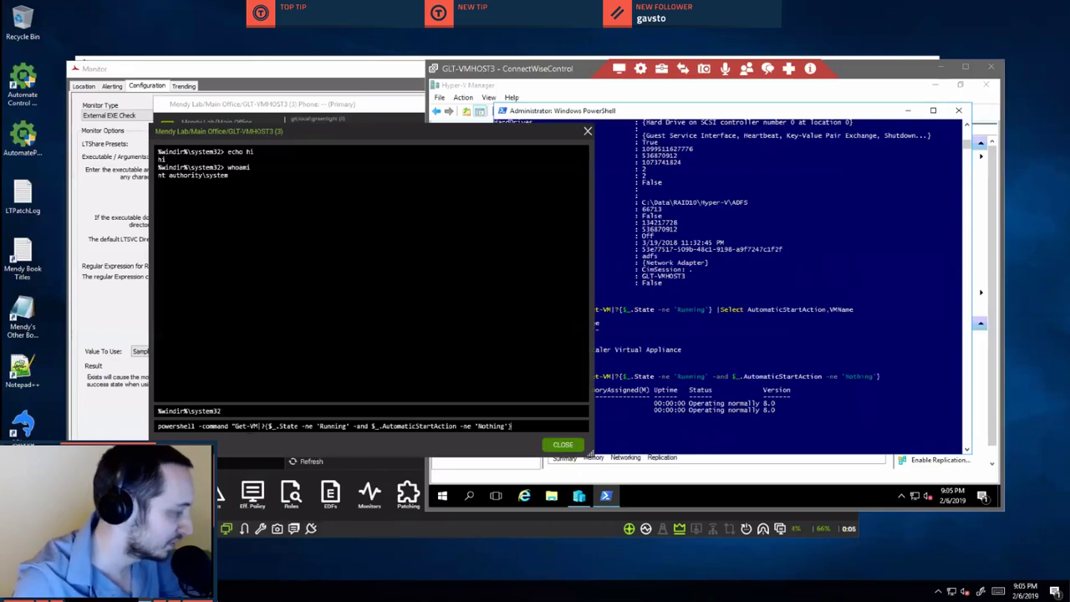
pyautogui.press('Return')
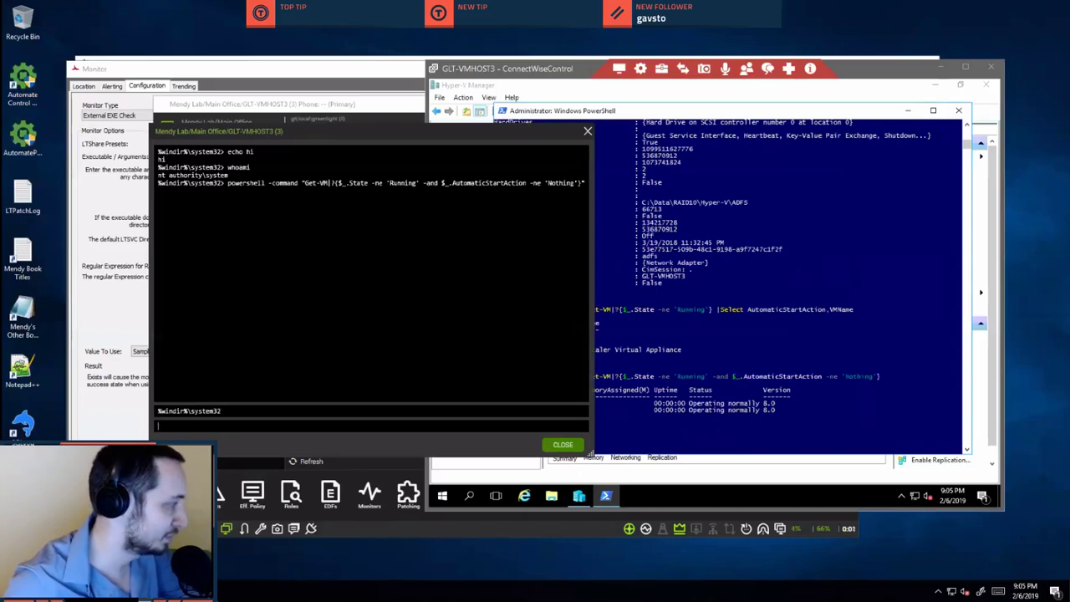
# Open an administrator command prompt in the GLT-VMHOST3 remote session and close the non-elevated one.
pyautogui.click(654, 503)
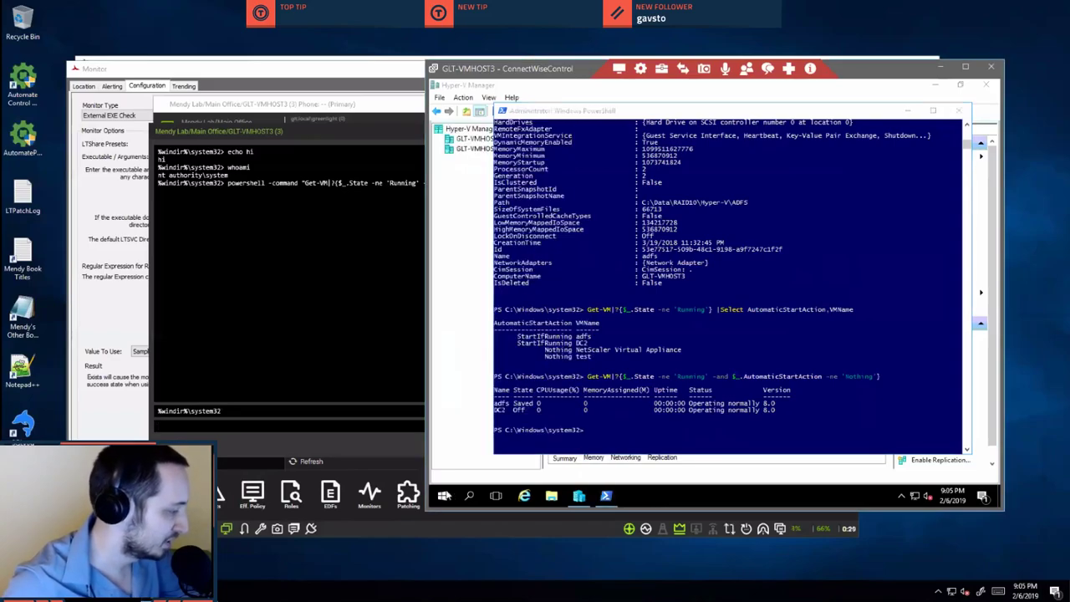
pyautogui.press('super+x')
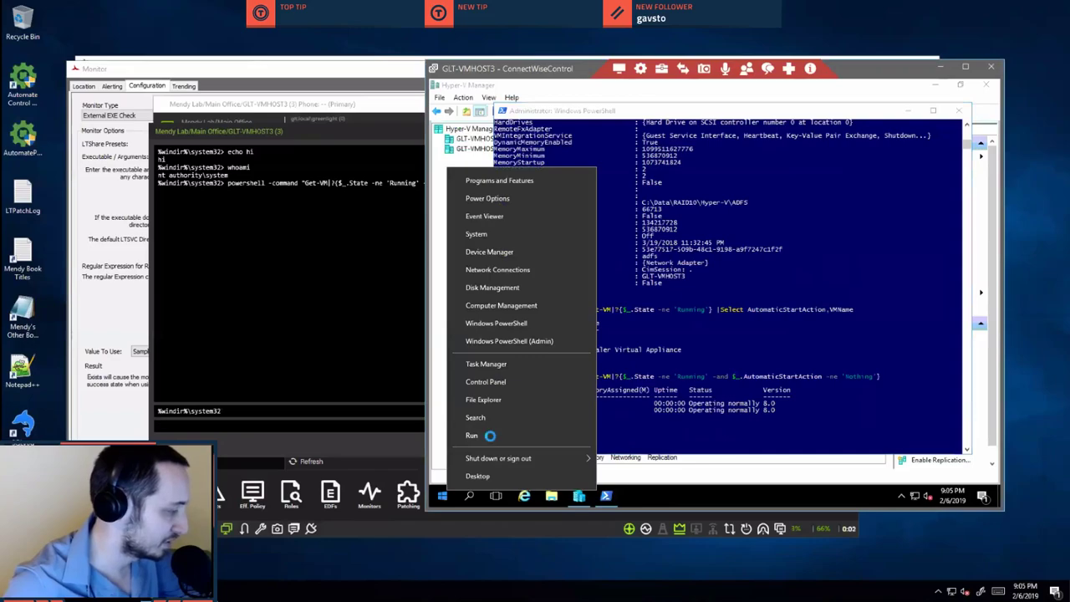
pyautogui.click(478, 432)
pyautogui.write('cmd')
pyautogui.press('Return')
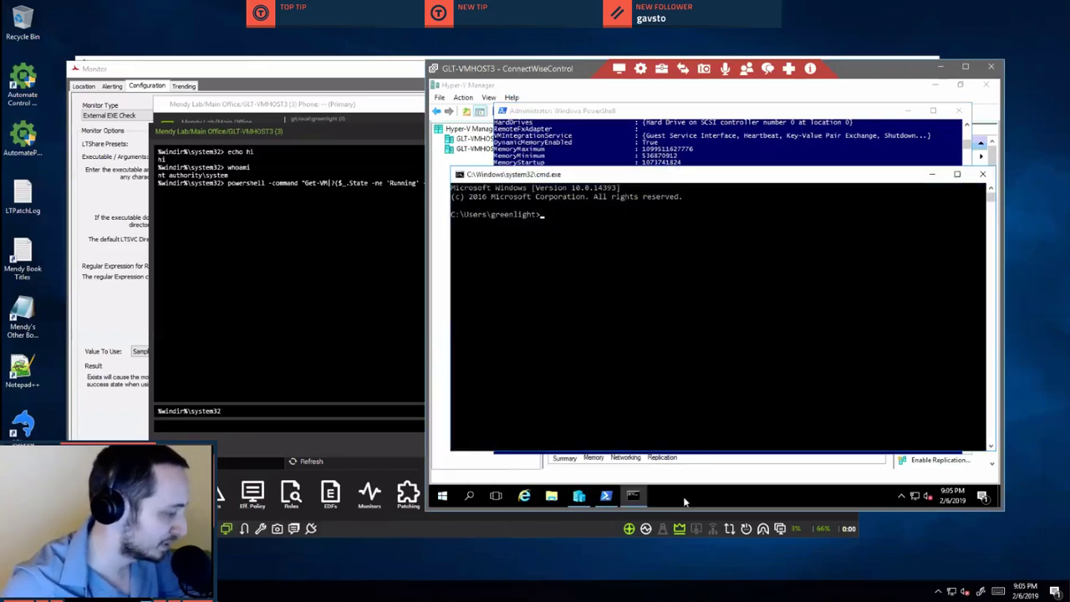
pyautogui.rightClick(632, 495)
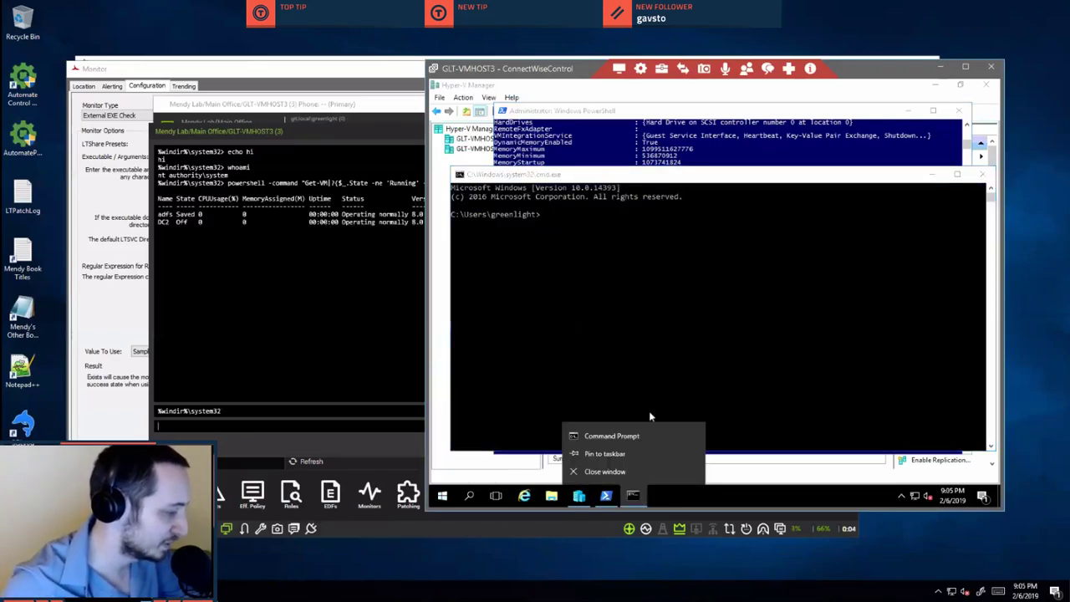
pyautogui.rightClick(633, 436)
pyautogui.click(656, 385)
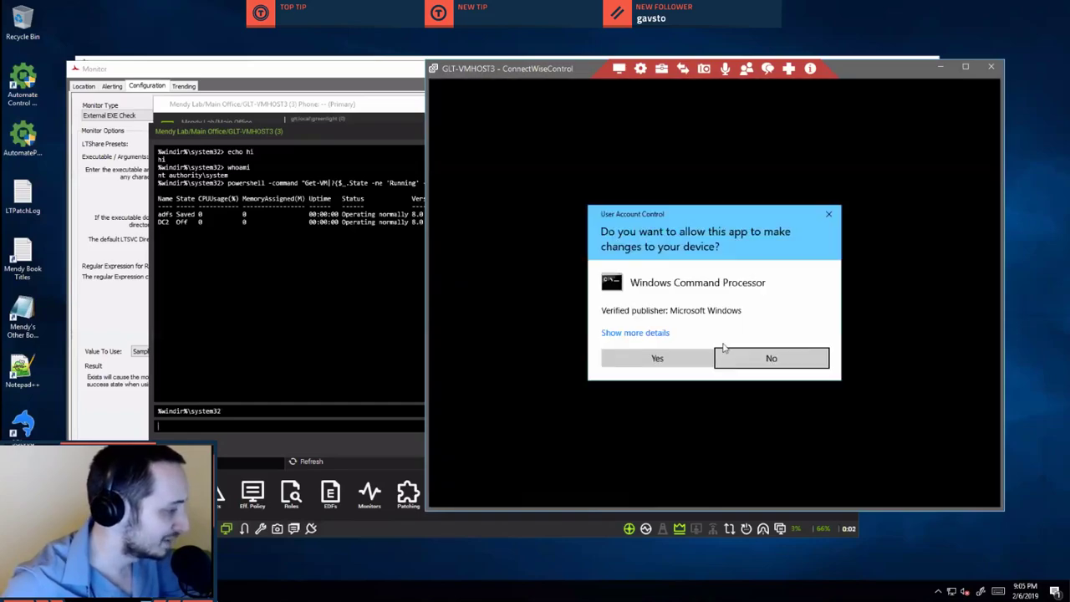
pyautogui.hotkey('alt', 'y')
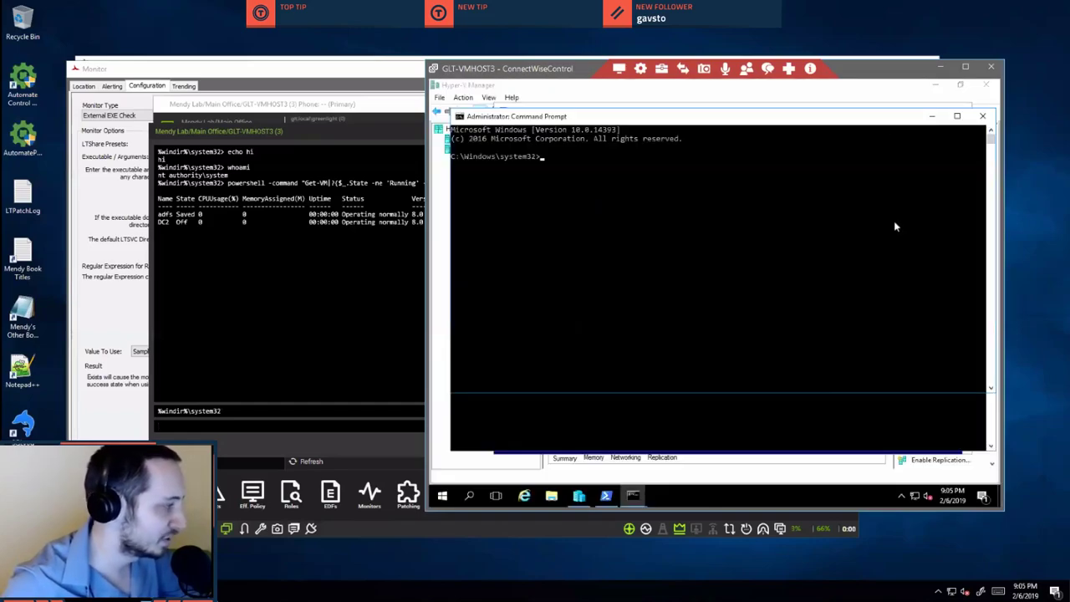
pyautogui.click(981, 174)
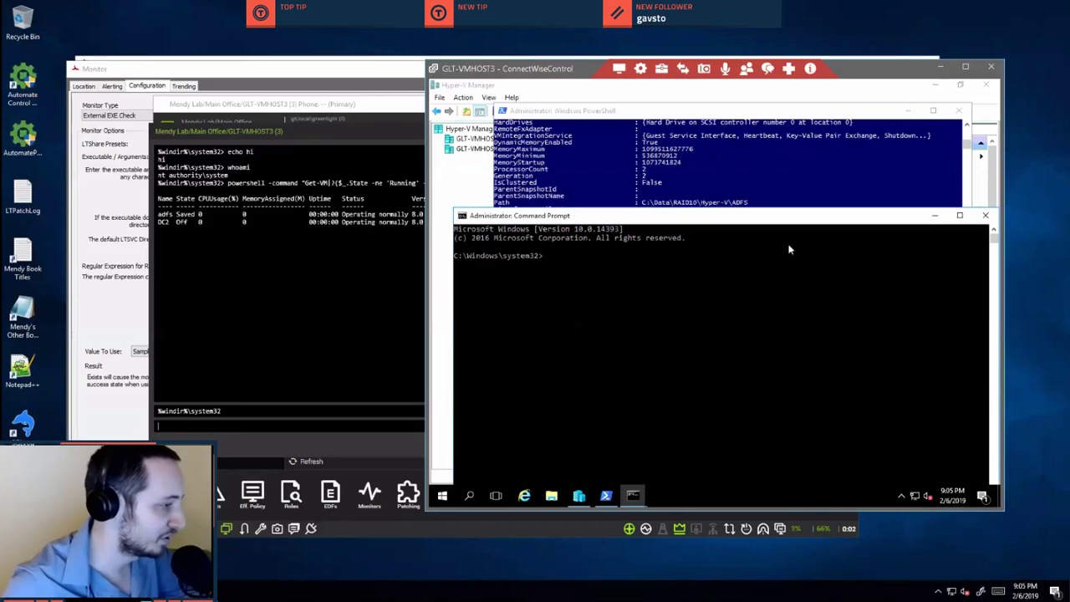
# Run the copied Get-VM filter through powershell -command in the administrator command prompt, wrapped in double quotes.
pyautogui.write('powershell -command')
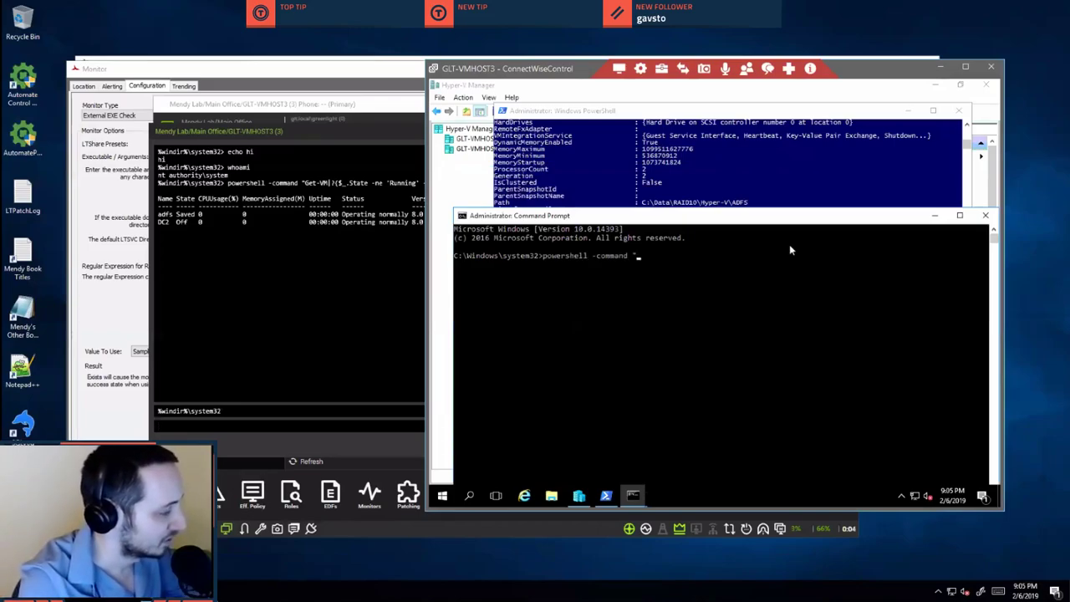
pyautogui.hotkey('ctrl', 'v')
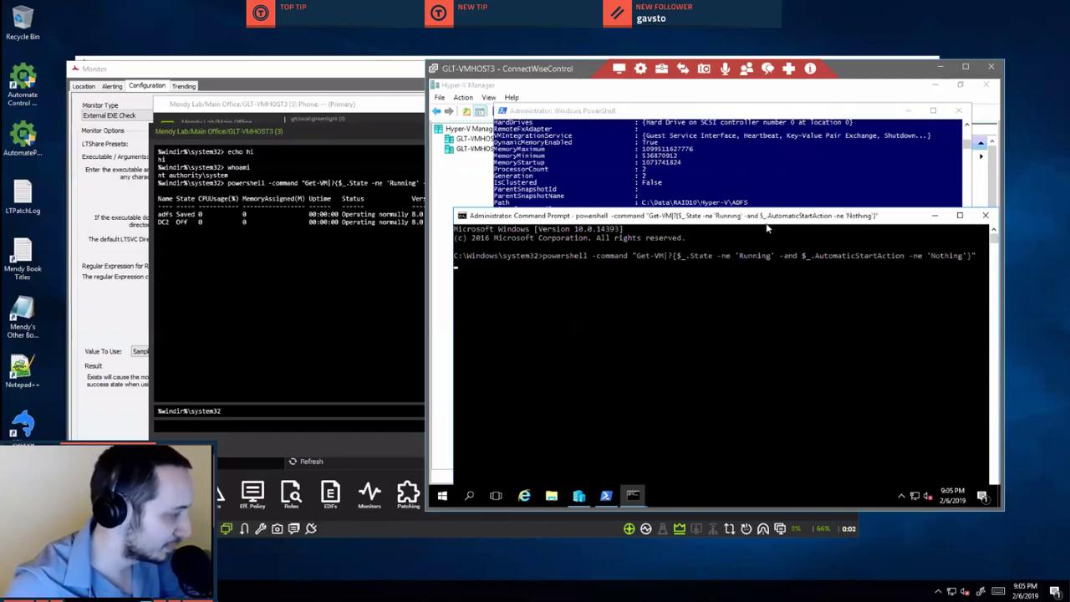
pyautogui.moveTo(764, 219); pyautogui.dragTo(758, 185)
pyautogui.press('Return')
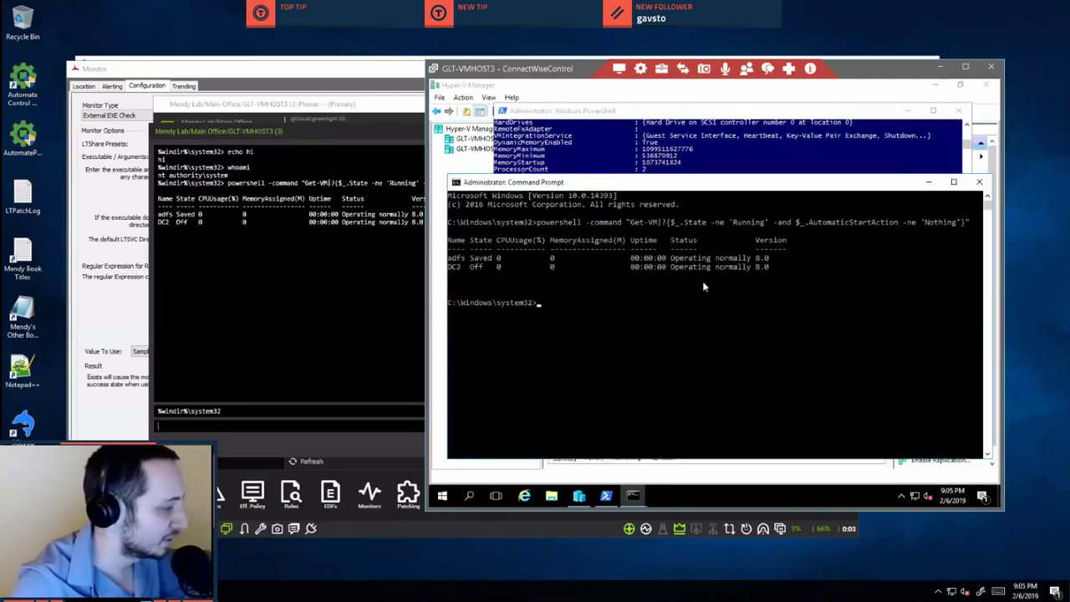
# Rerun the previous command with double quotes instead of single quotes around Running and Nothing.
pyautogui.press('Up')
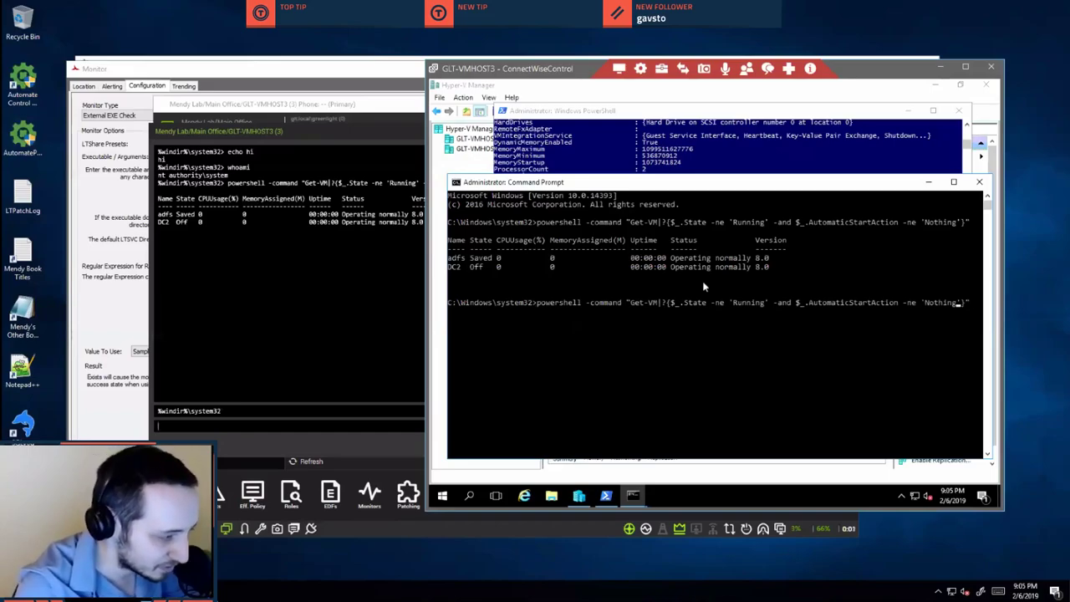
pyautogui.press('Right')
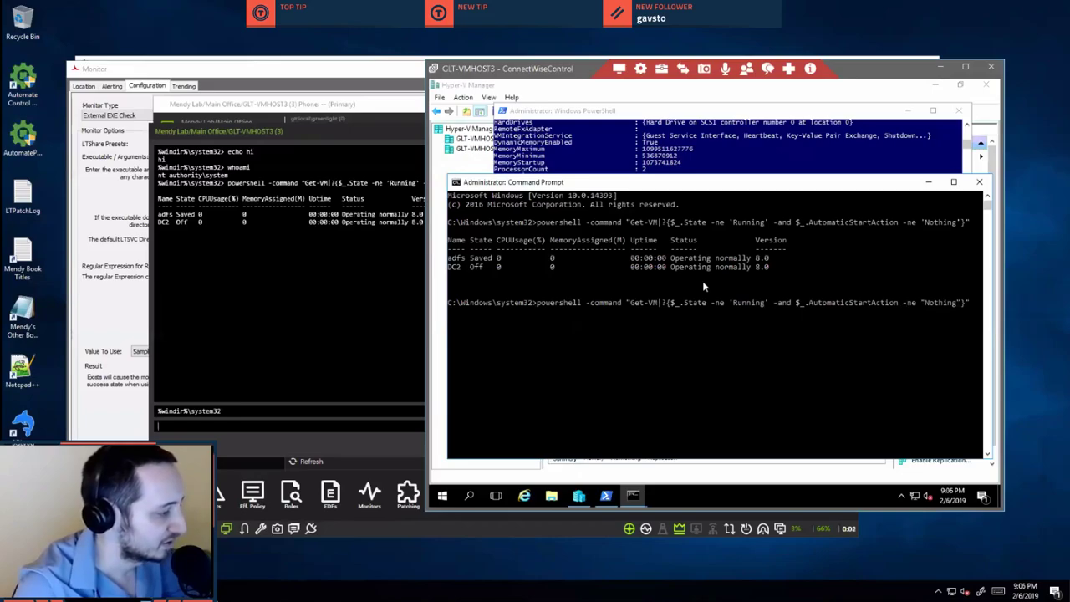
pyautogui.press('Left')
pyautogui.press('Left')
pyautogui.press('Left')
pyautogui.press('Left')
pyautogui.press('Left')
pyautogui.press('Left')
pyautogui.press('Left')
pyautogui.press('Left')
pyautogui.press('Left')
pyautogui.press('Left')
pyautogui.press('Left')
pyautogui.press('Left')
pyautogui.press('Left')
pyautogui.press('Left')
pyautogui.press('Left')
pyautogui.press('Left')
pyautogui.press('Left')
pyautogui.press('Left')
pyautogui.press('Left')
pyautogui.press('Left')
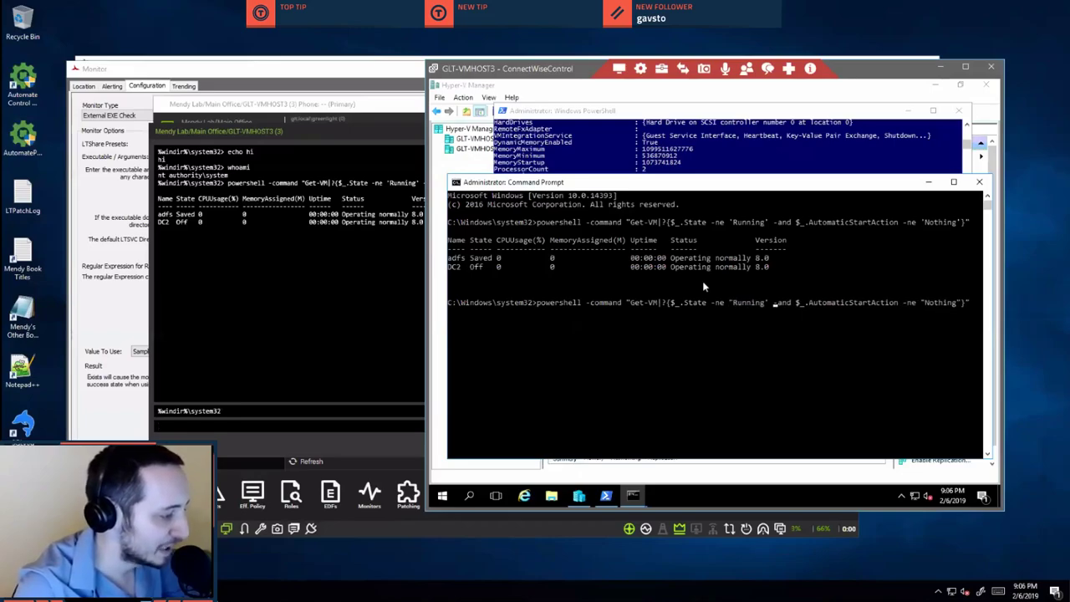
pyautogui.press('Return')
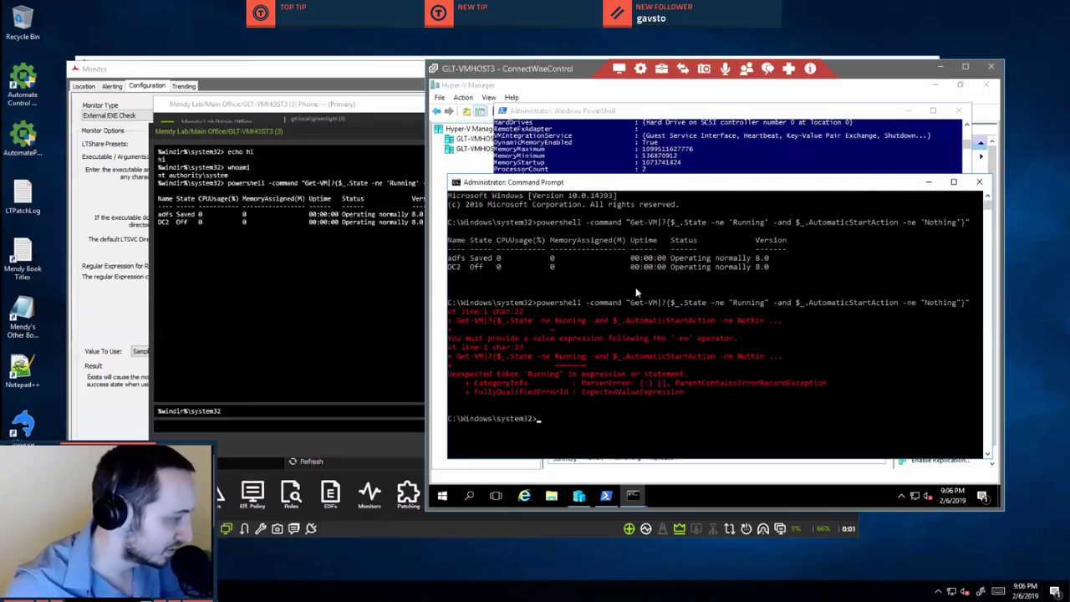
# Escape the inner double quotes around Running and Nothing with backslashes and run the command again.
pyautogui.moveTo(628, 301); pyautogui.dragTo(732, 306)
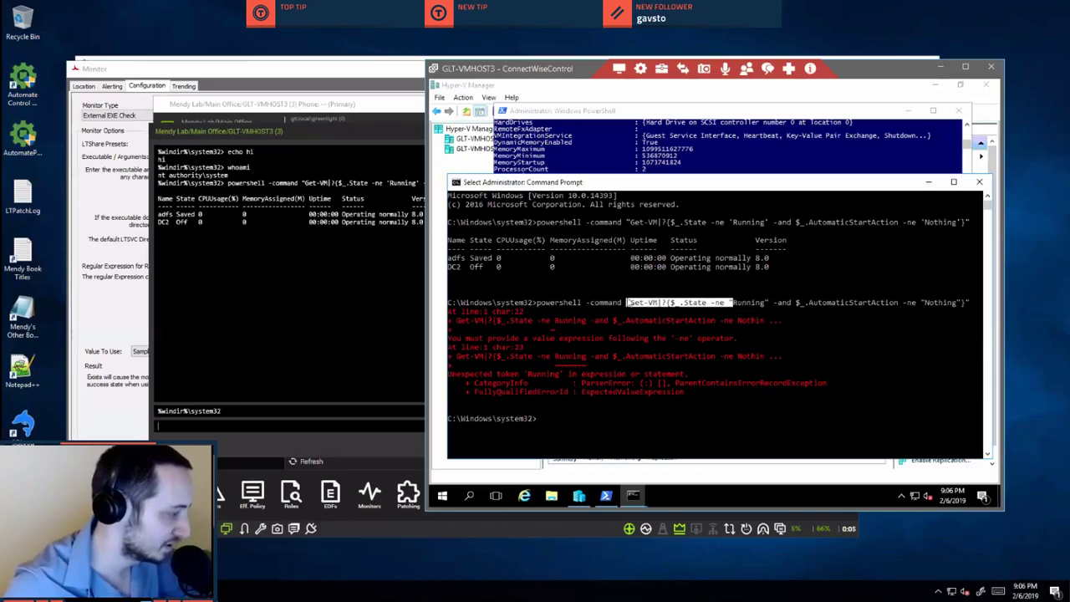
pyautogui.press('Escape')
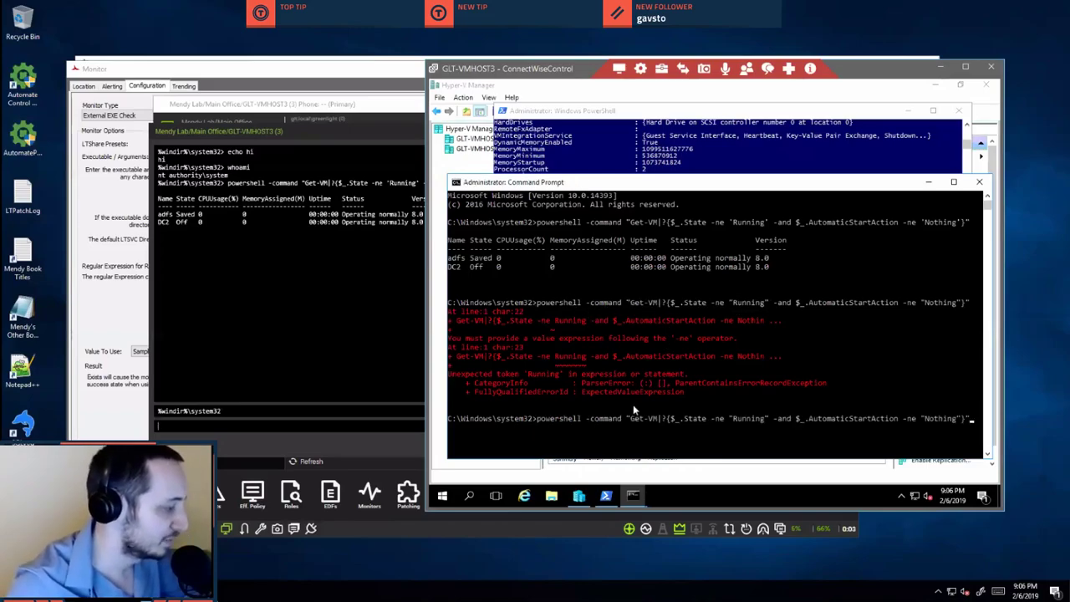
pyautogui.press('Up')
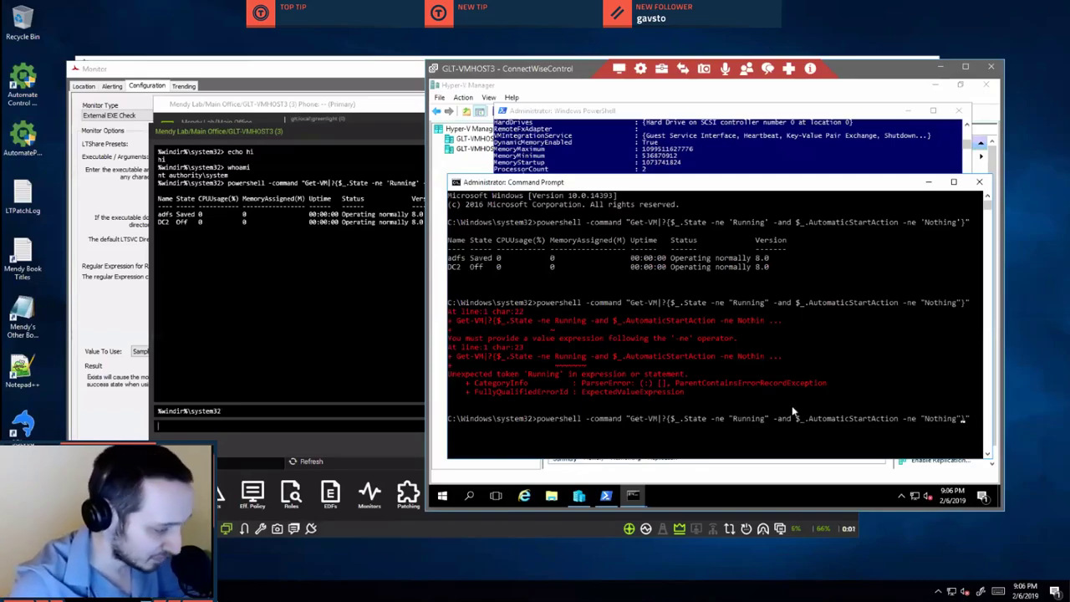
pyautogui.press('Left')
pyautogui.press('Left')
pyautogui.press('Left')
pyautogui.write('\\')
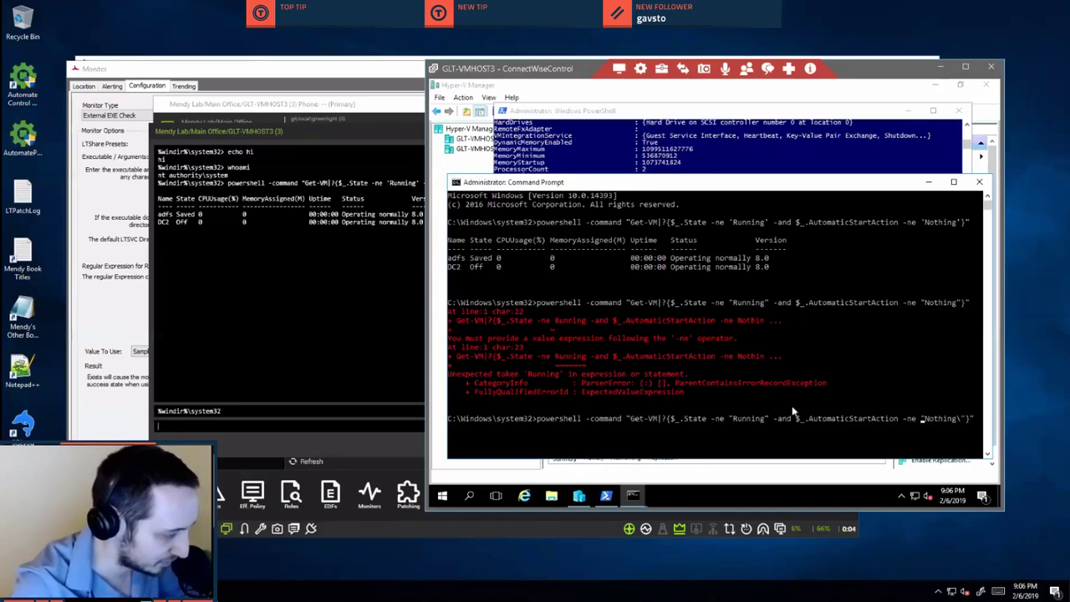
pyautogui.write('\\')
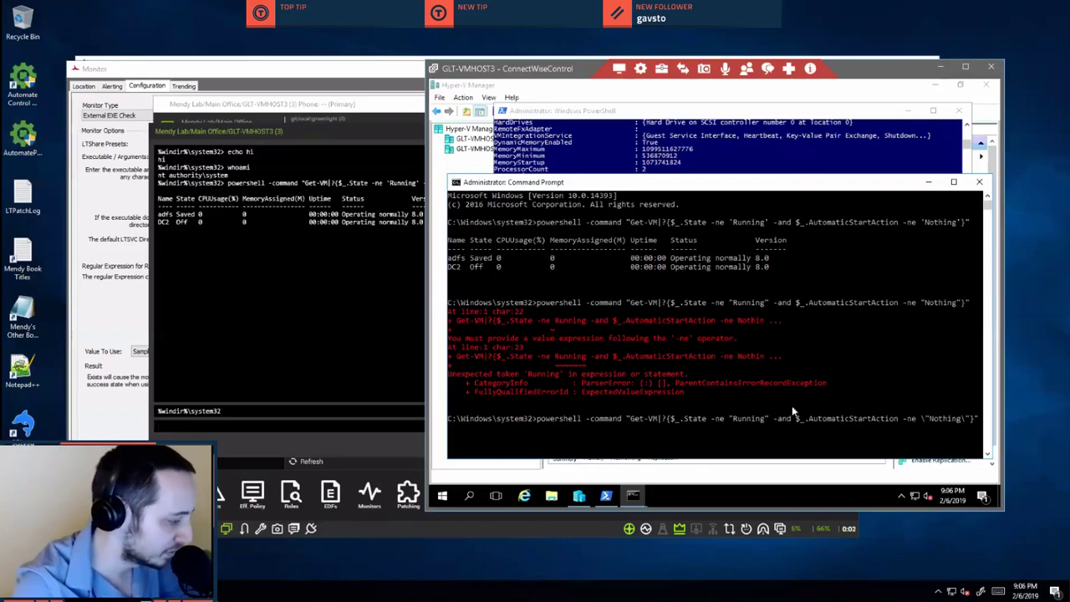
pyautogui.write('\\')
pyautogui.write('\\')
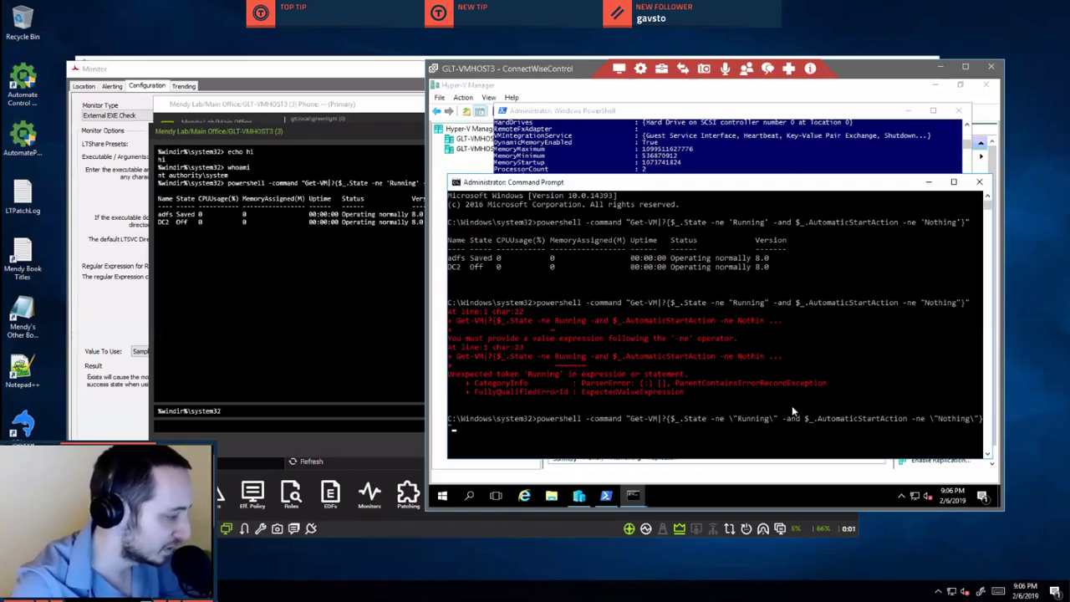
pyautogui.press('Return')
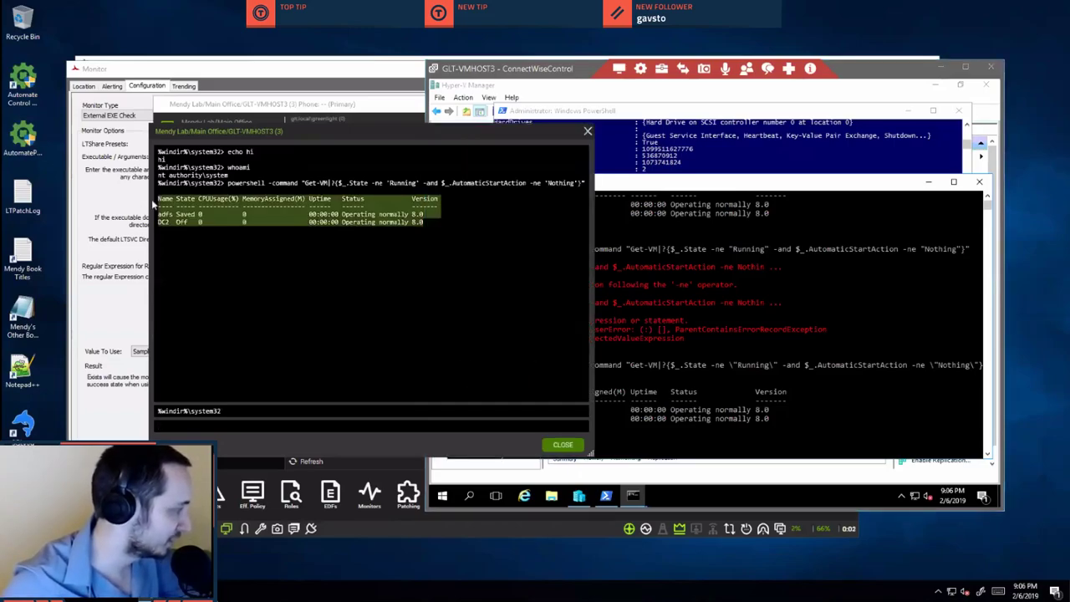
# Copy the single-quoted powershell -command Get-VM line from the agent's command window into the monitor's Executable / Arguments setting.
pyautogui.moveTo(386, 183); pyautogui.dragTo(433, 182)
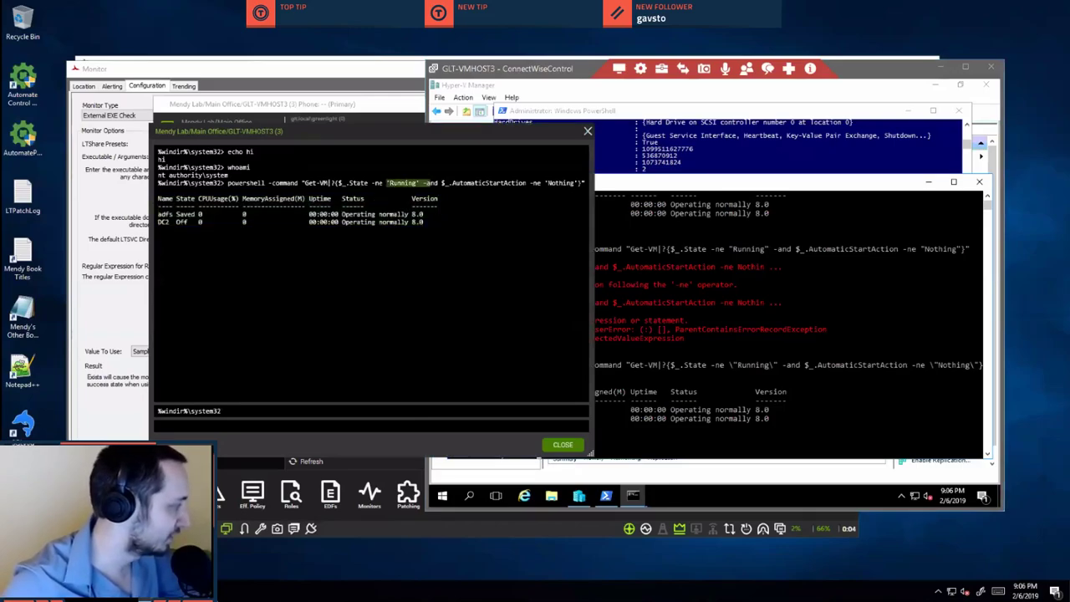
pyautogui.moveTo(227, 183); pyautogui.dragTo(585, 182)
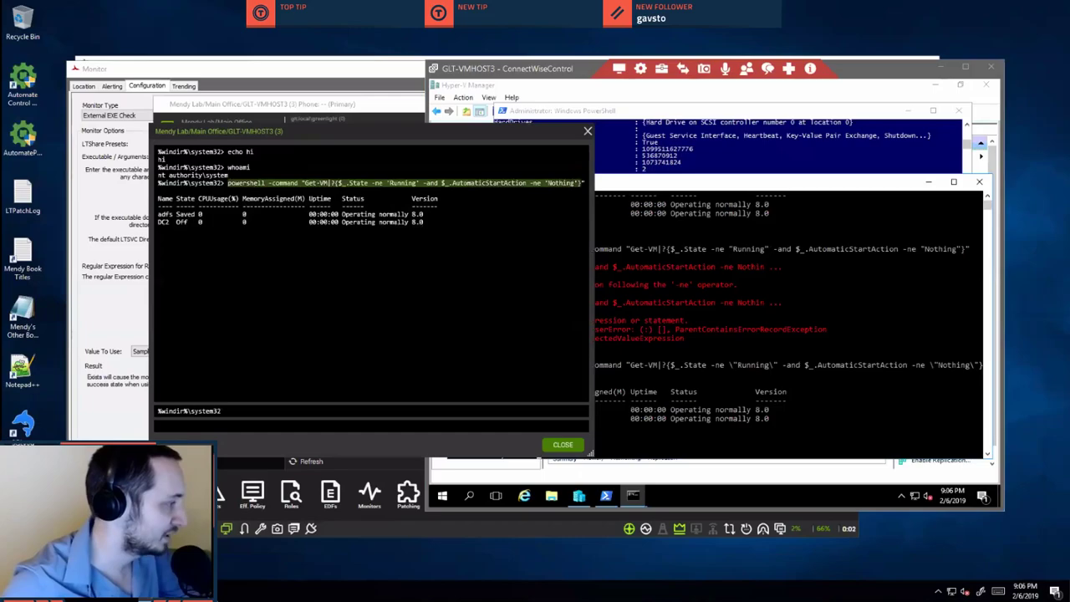
pyautogui.rightClick(542, 192)
pyautogui.click(513, 209)
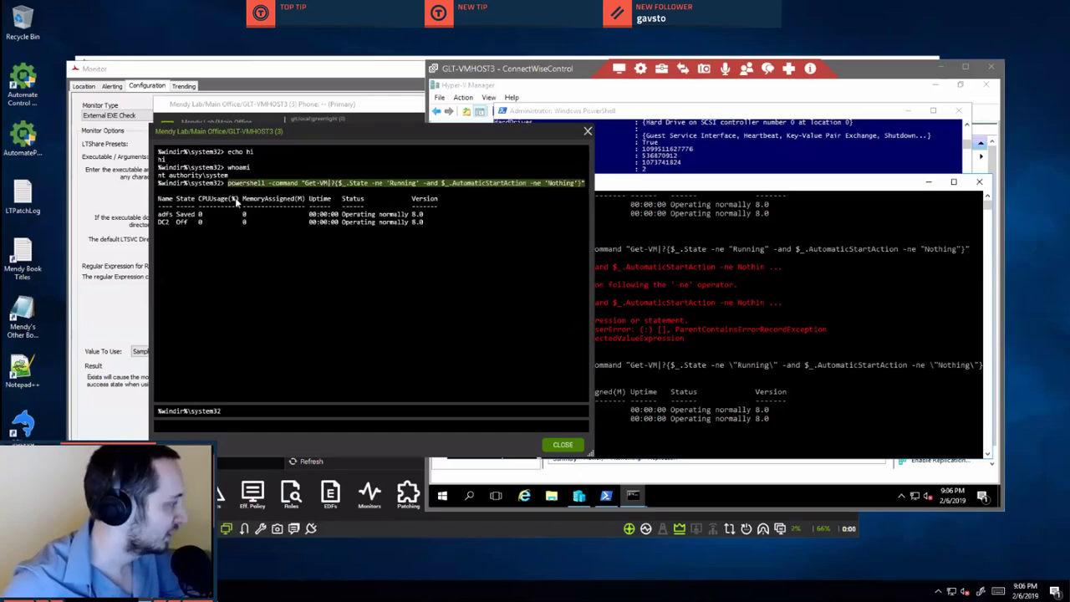
pyautogui.click(199, 185)
pyautogui.rightClick(232, 155)
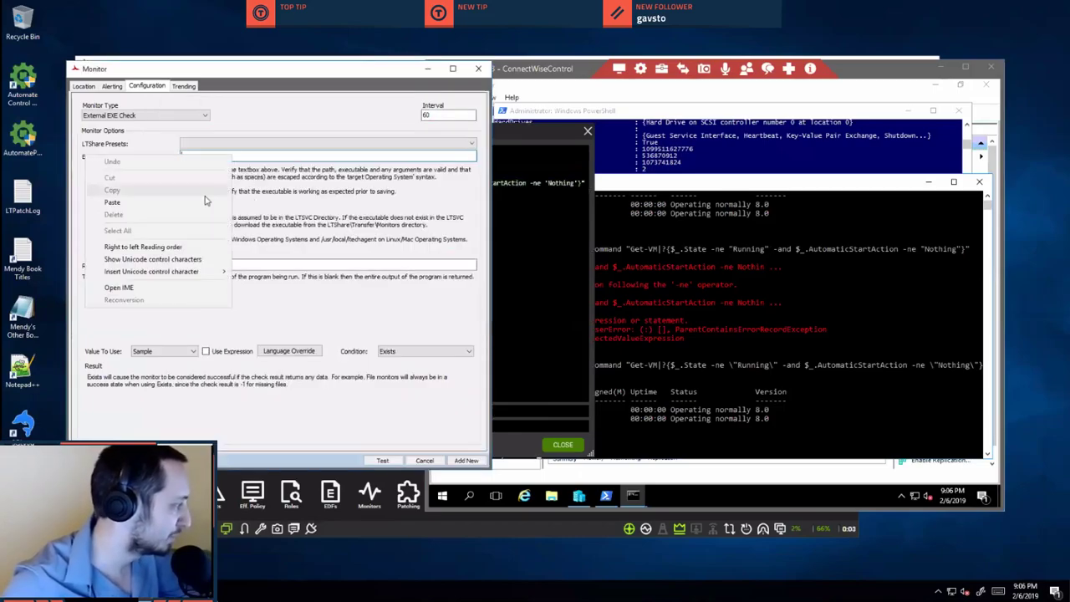
pyautogui.click(217, 203)
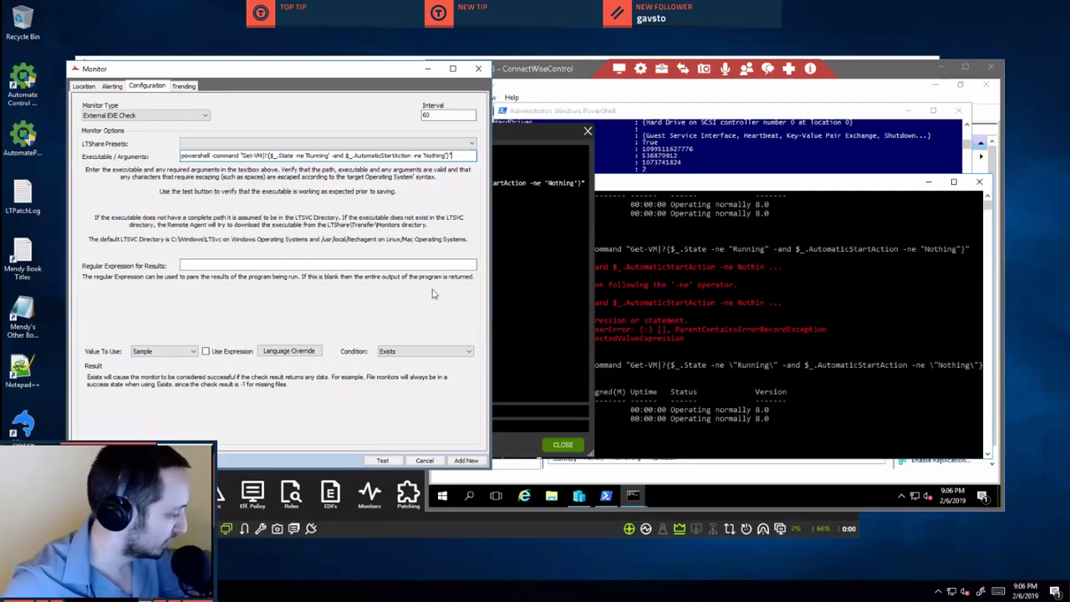
# Run the monitor test on the remote agent, check the returned result and close the test window.
pyautogui.click(382, 460)
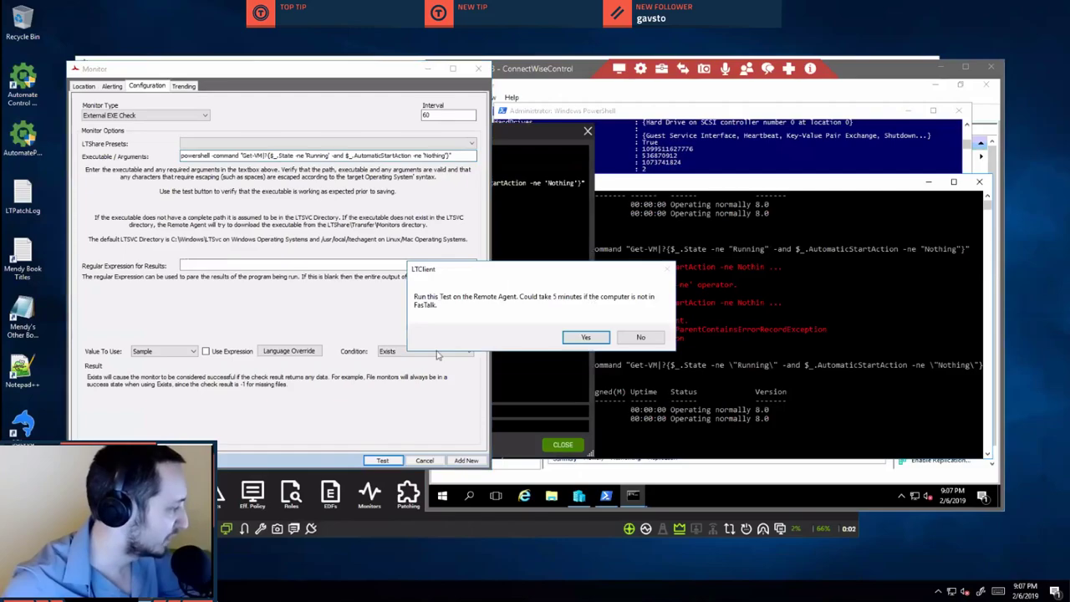
pyautogui.click(587, 336)
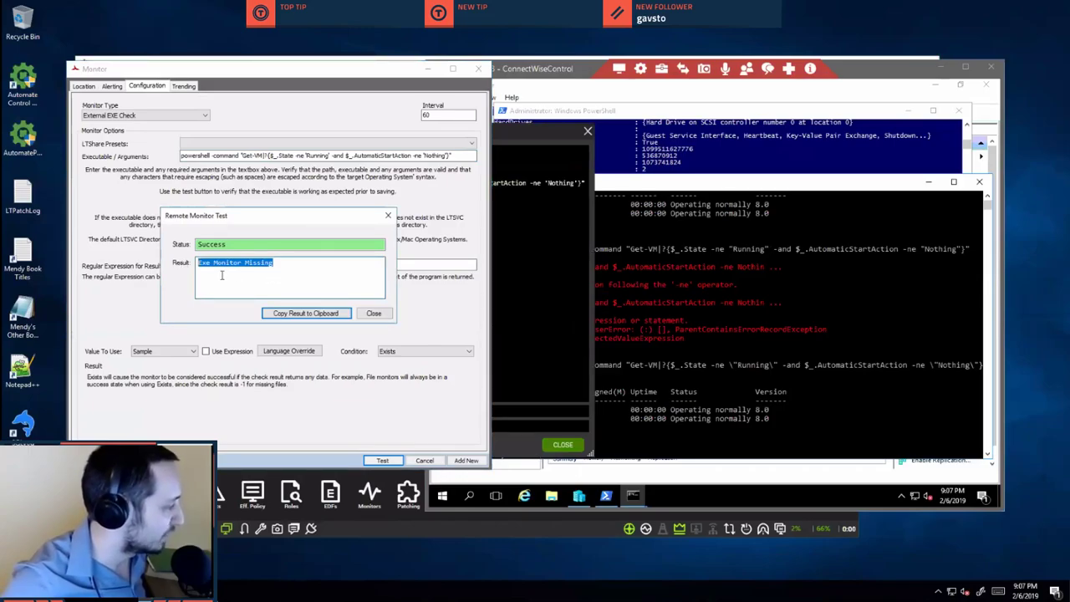
pyautogui.click(306, 261)
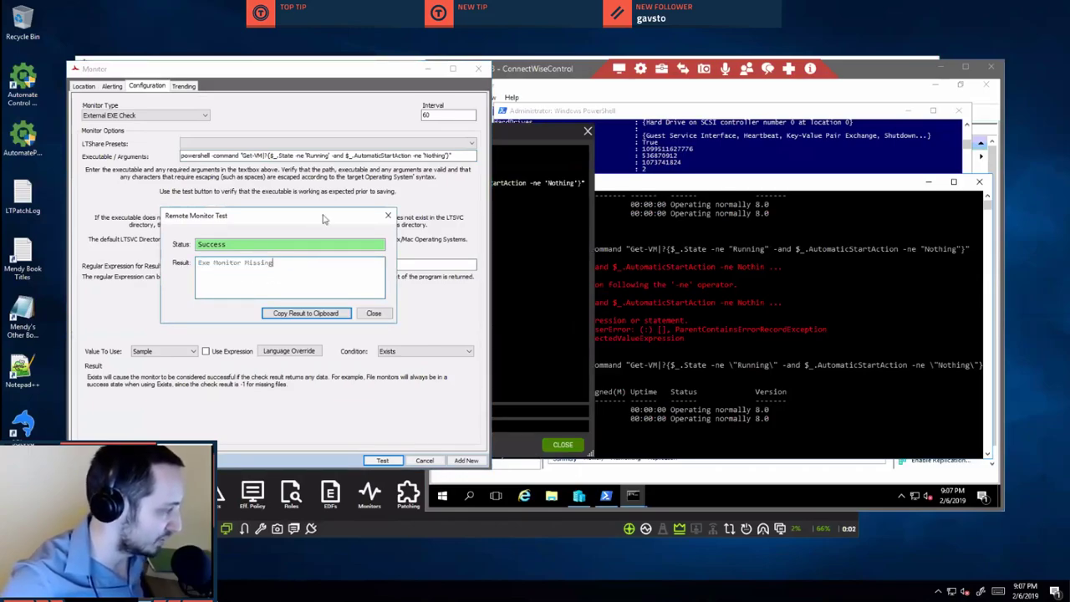
pyautogui.moveTo(441, 231); pyautogui.dragTo(441, 230)
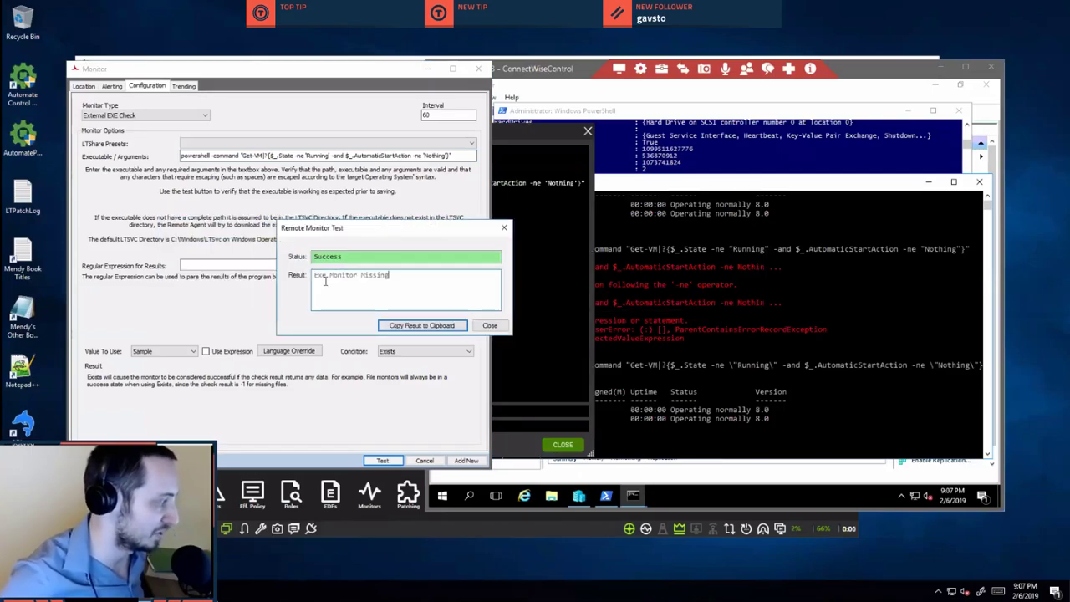
pyautogui.hotkey('ctrl', 'a')
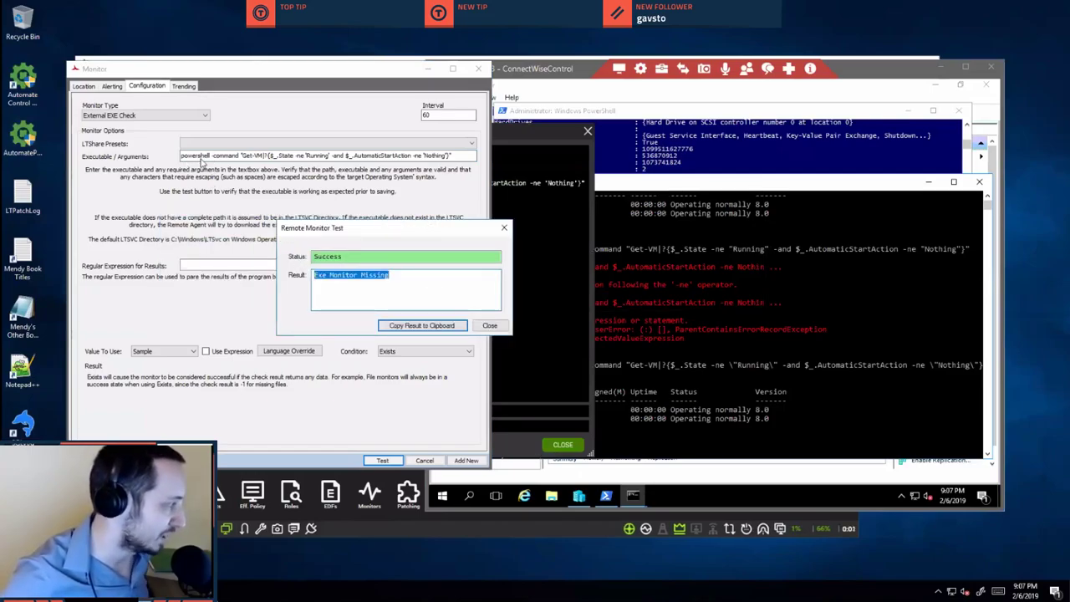
pyautogui.click(489, 326)
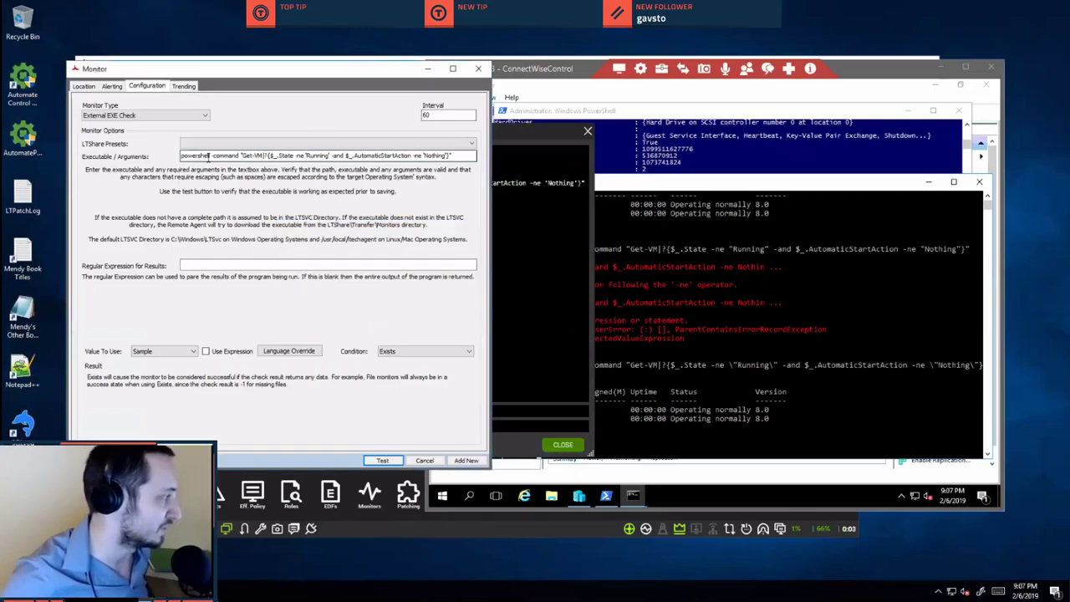
# Open the Windows PowerShell shortcut's properties in the GLT-VMHOST3 remote session and copy its full target path.
pyautogui.doubleClick(207, 157)
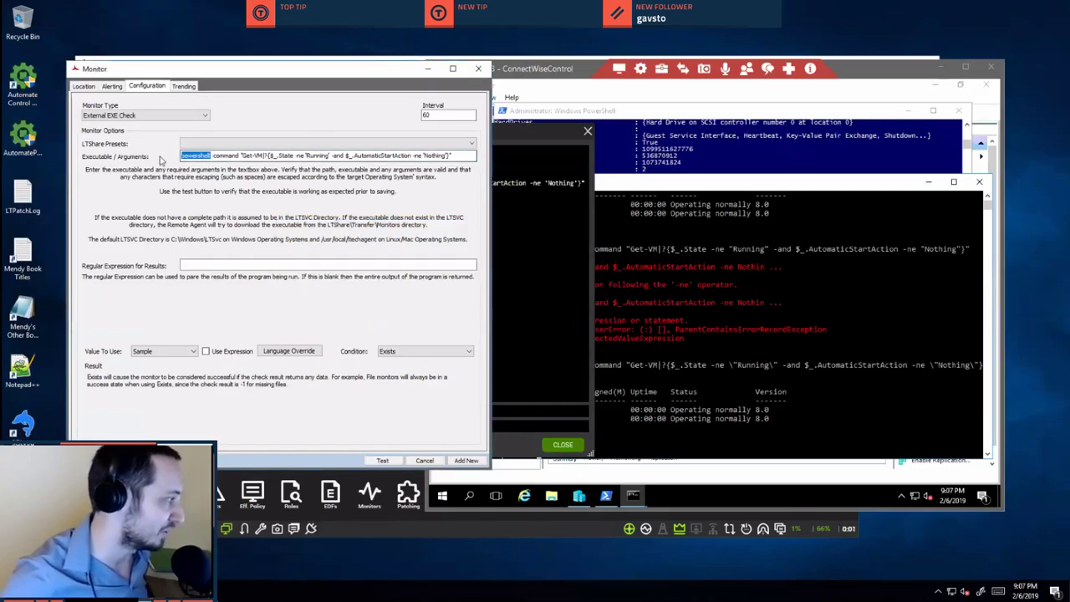
pyautogui.rightClick(606, 496)
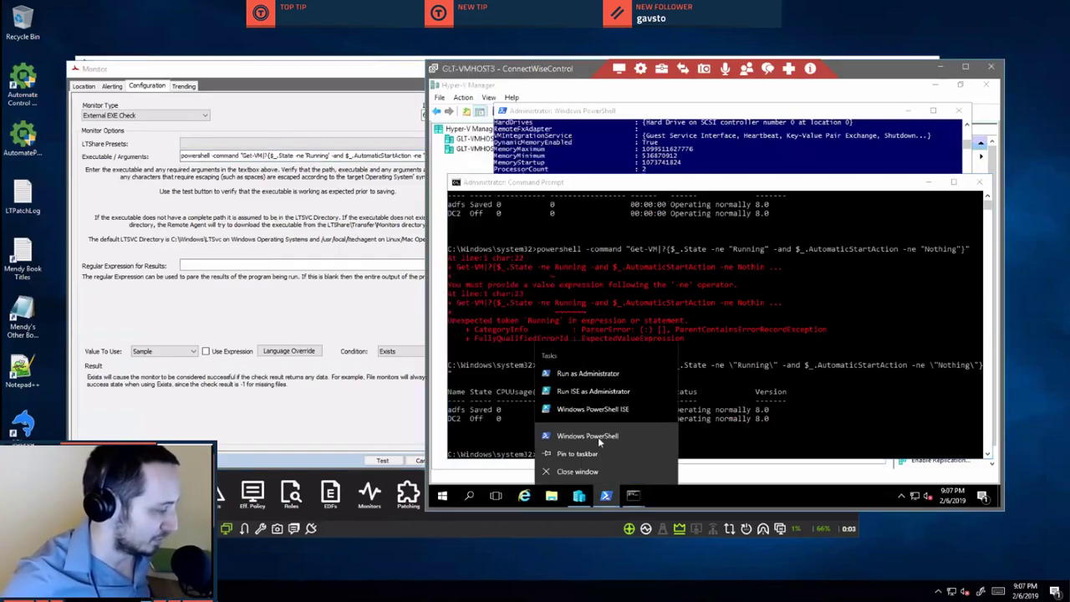
pyautogui.rightClick(629, 430)
pyautogui.click(637, 428)
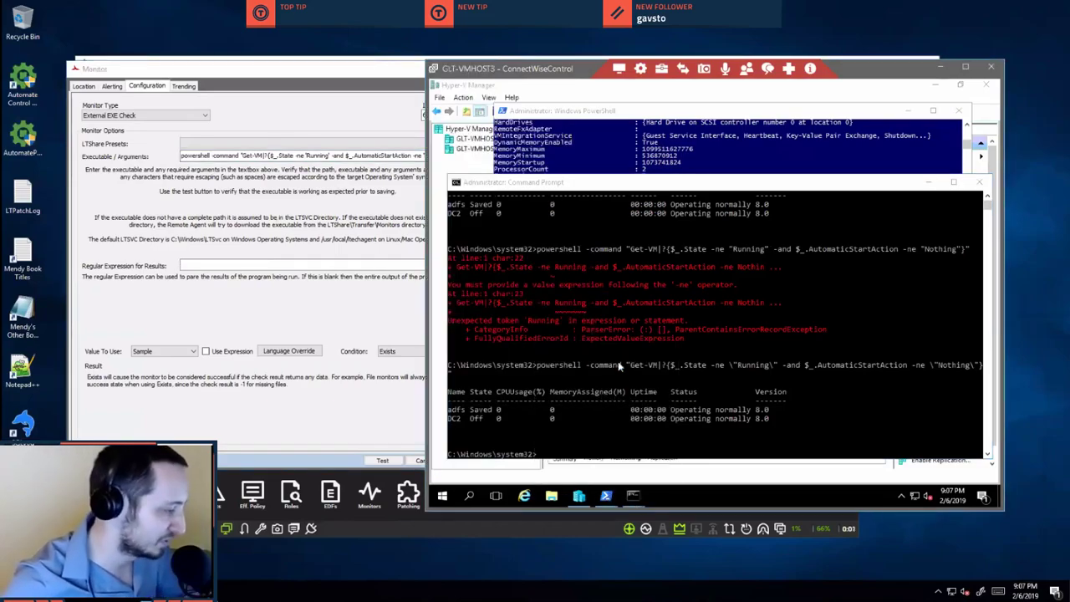
pyautogui.click(715, 296)
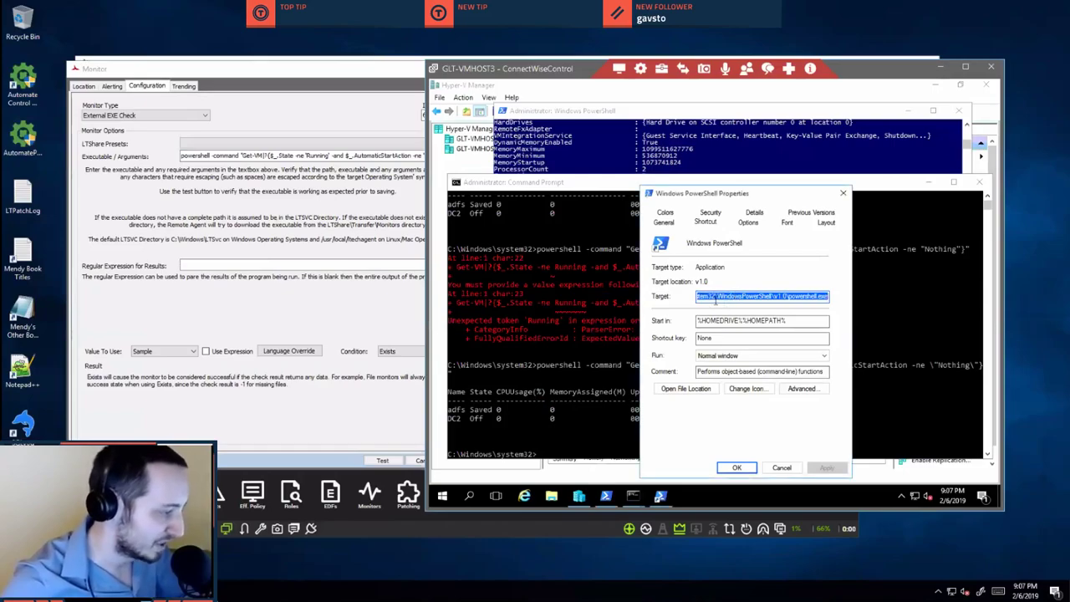
pyautogui.moveTo(714, 296); pyautogui.dragTo(760, 296)
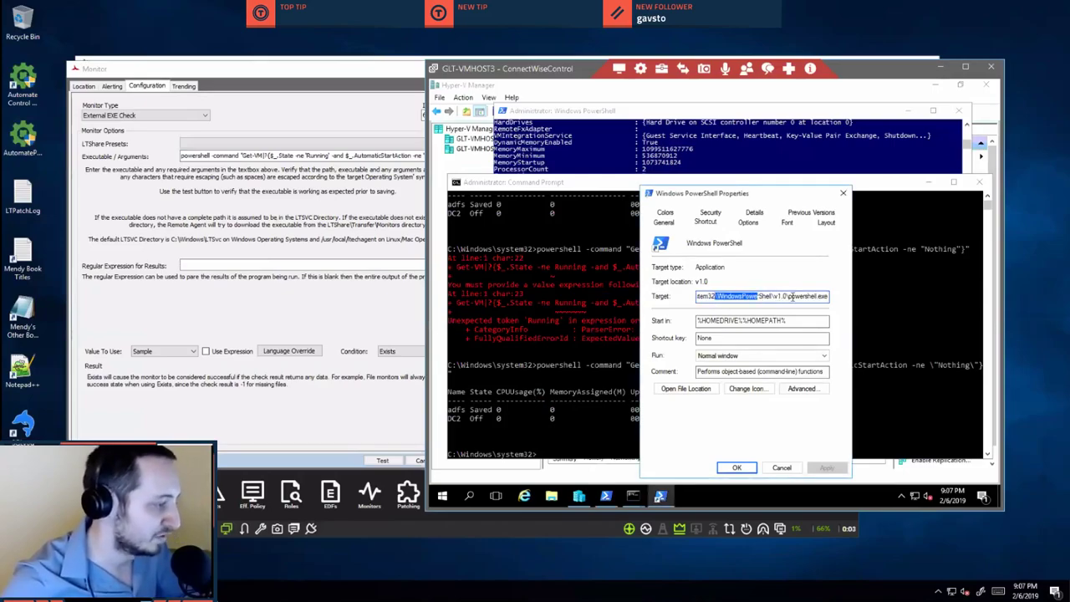
pyautogui.click(810, 295)
pyautogui.doubleClick(810, 295)
pyautogui.hotkey('ctrl', 'a')
pyautogui.hotkey('ctrl', 'c')
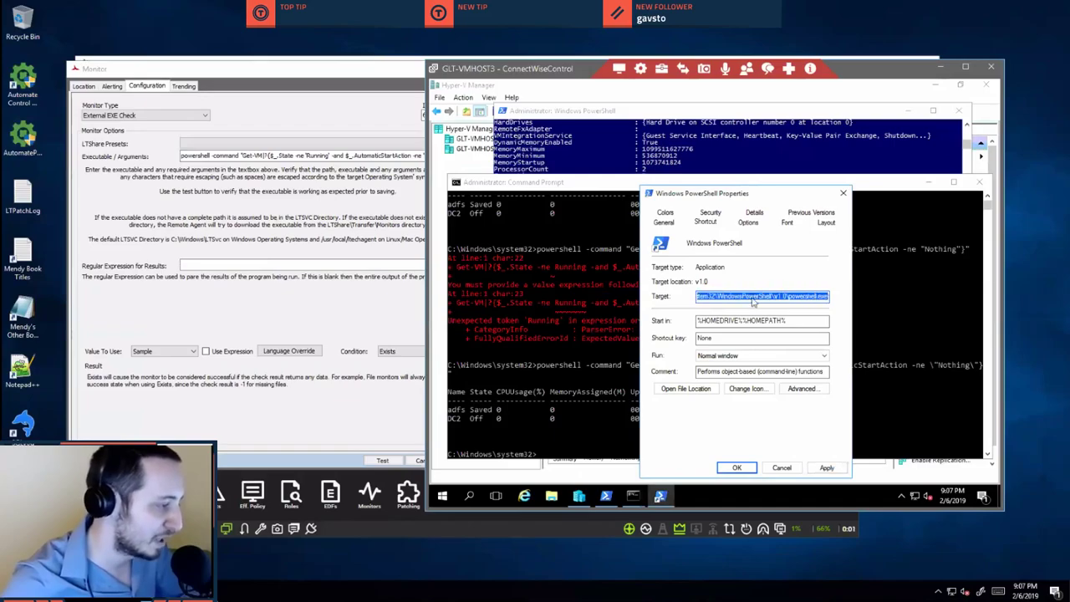
# Replace powershell in the monitor's executable with %SystemRoot%\system32\WindowsPowerShell\v1.0\powershell.exe and test it on the remote agent.
pyautogui.click(211, 158)
pyautogui.hotkey('shift', 'Home')
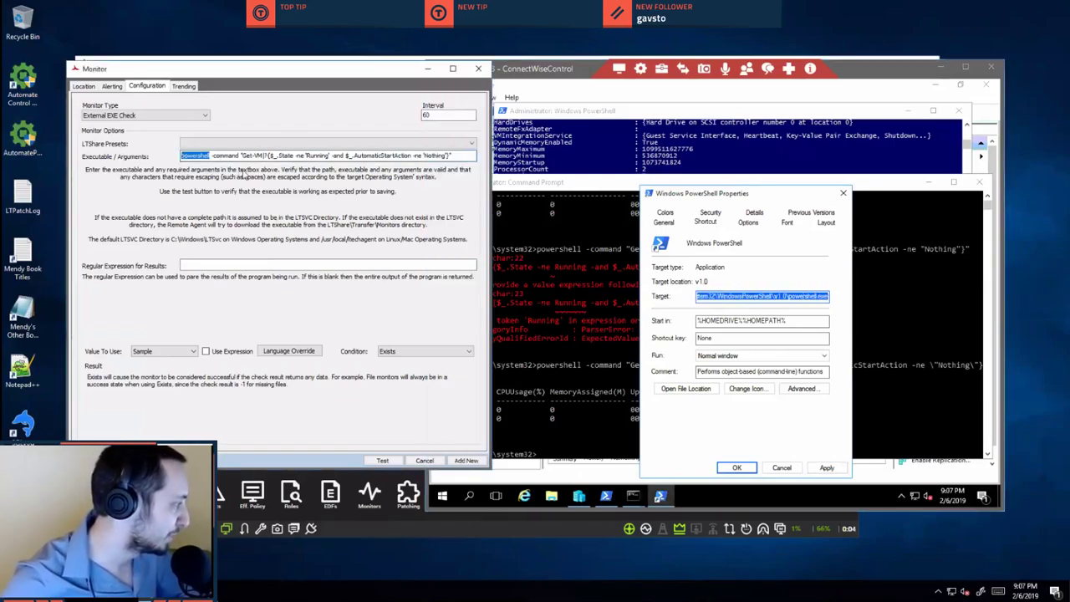
pyautogui.hotkey('ctrl', 'v')
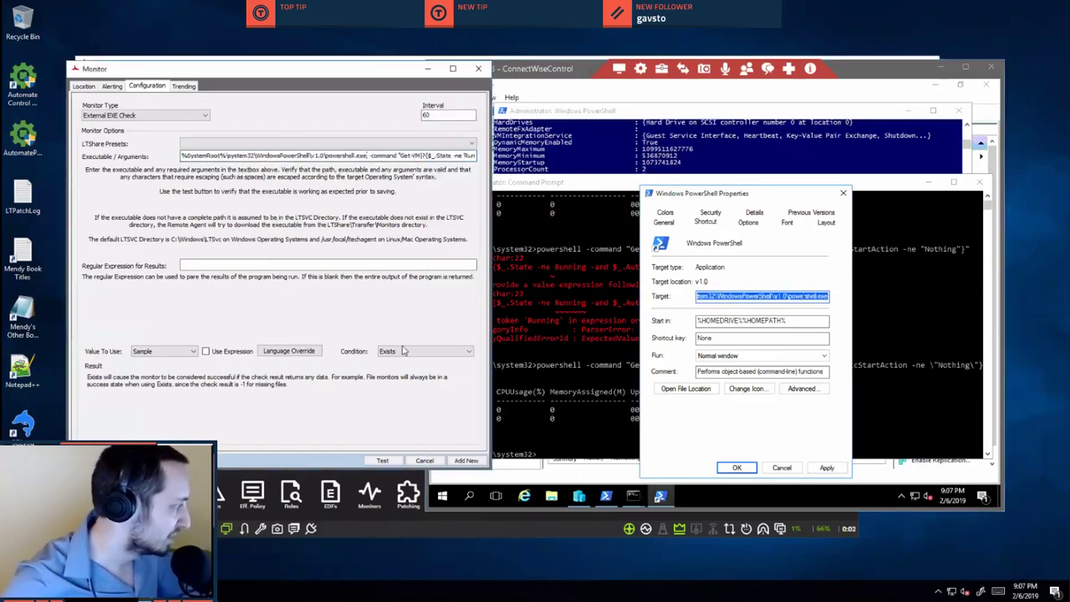
pyautogui.click(391, 460)
pyautogui.click(586, 338)
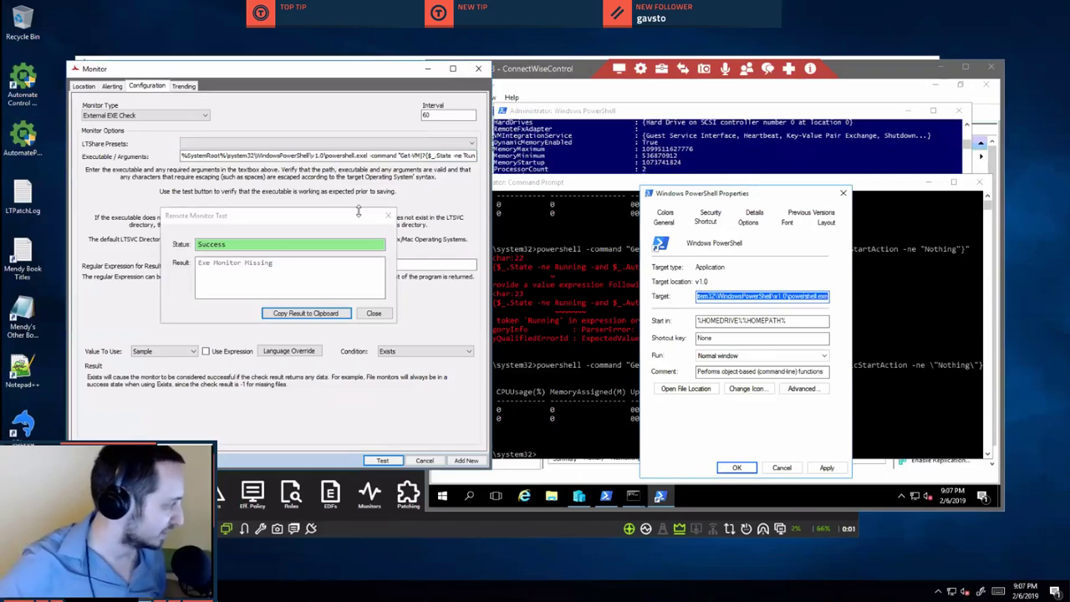
pyautogui.click(374, 313)
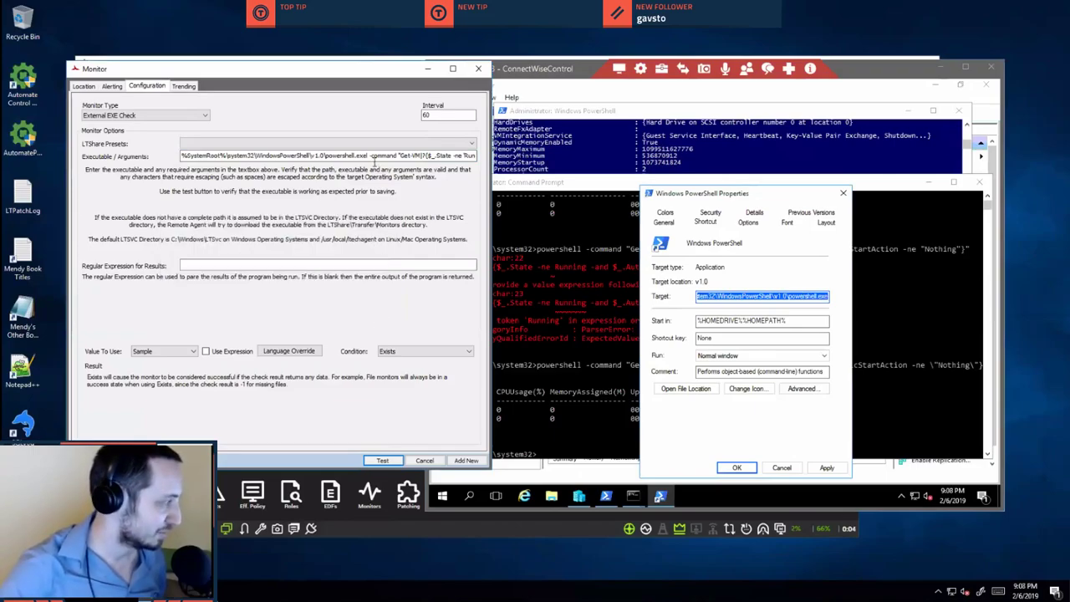
# Review the monitor's full command line and remove the stray character after powershell.exe.
pyautogui.moveTo(371, 156); pyautogui.dragTo(433, 154)
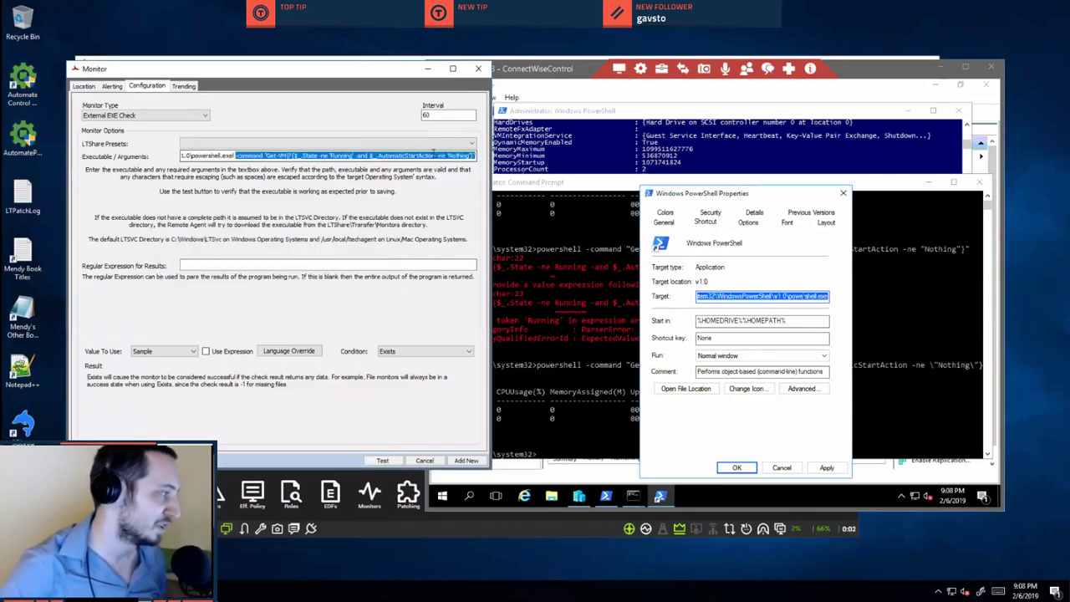
pyautogui.press('Home')
pyautogui.hotkey('ctrl', 'a')
pyautogui.click(311, 155)
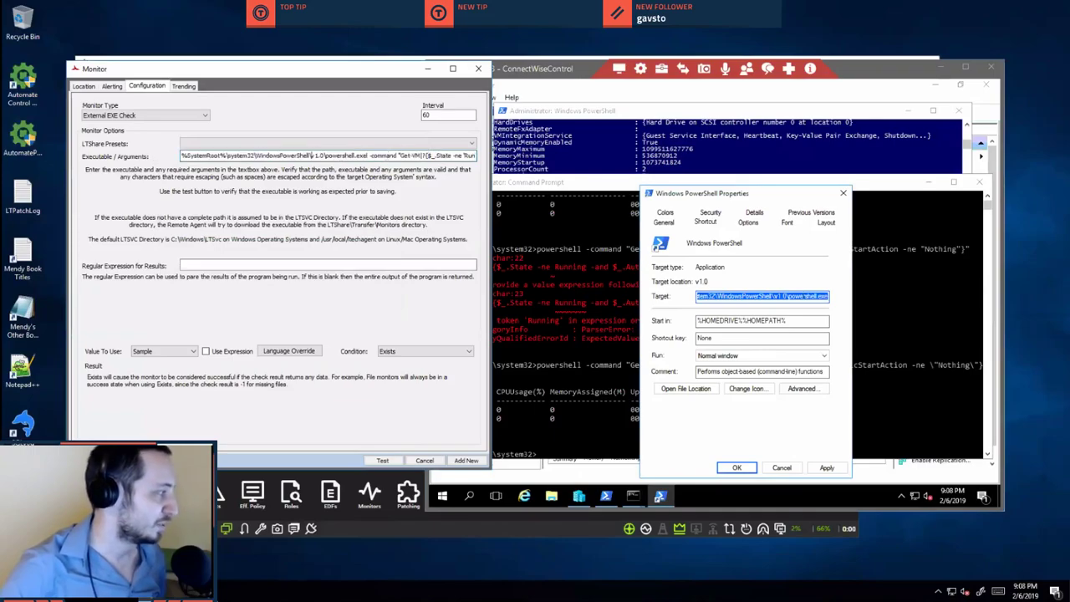
pyautogui.moveTo(428, 156); pyautogui.dragTo(475, 156)
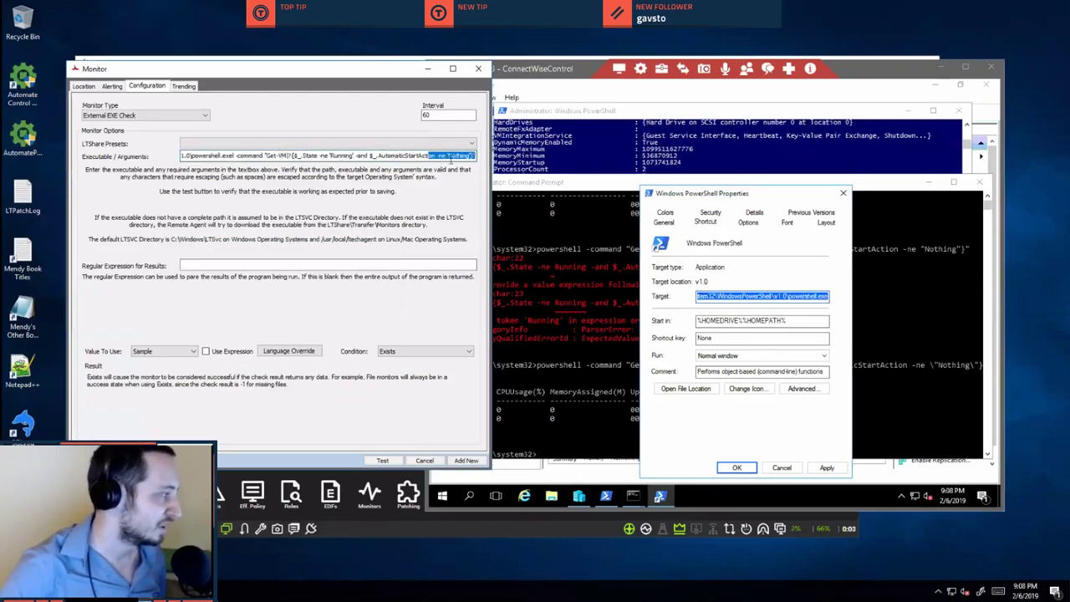
pyautogui.click(451, 156)
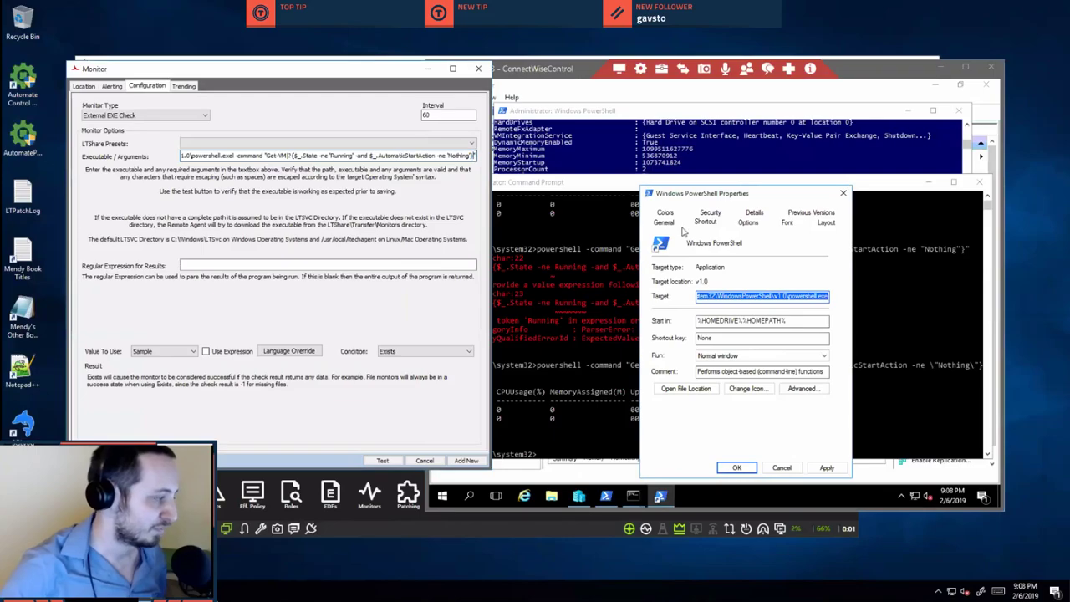
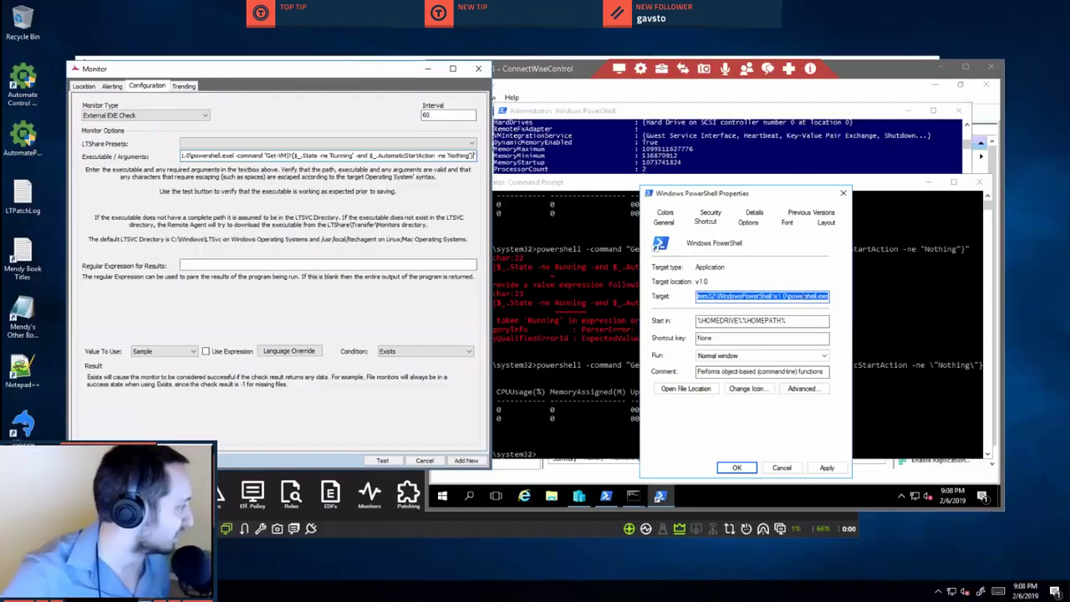
pyautogui.click(236, 157)
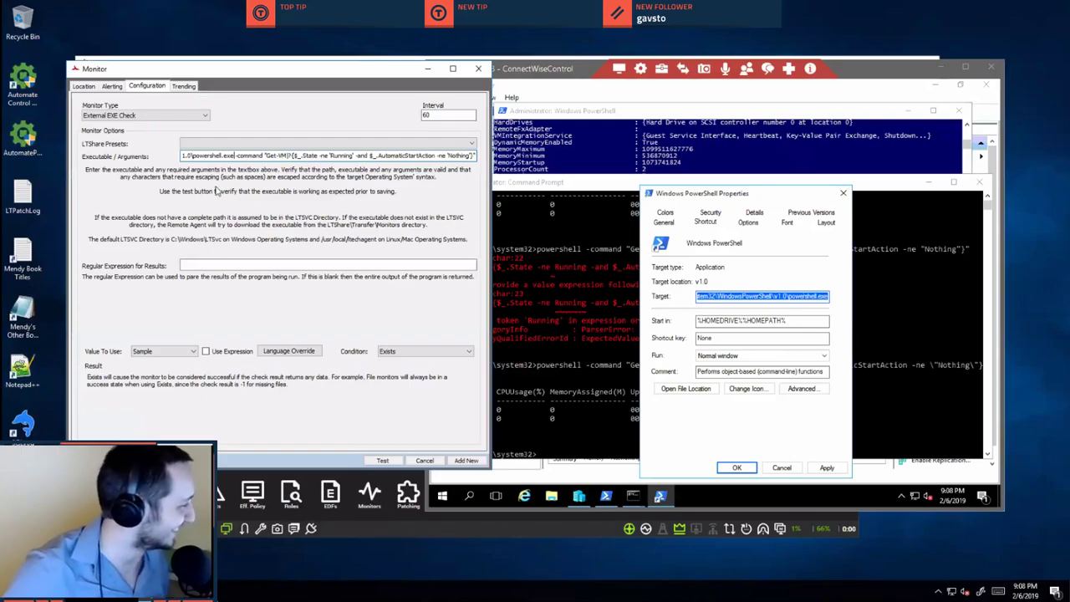
# Rerun the monitor test with the corrected path on the remote agent and read through the entire returned virtual machine listing.
pyautogui.click(386, 462)
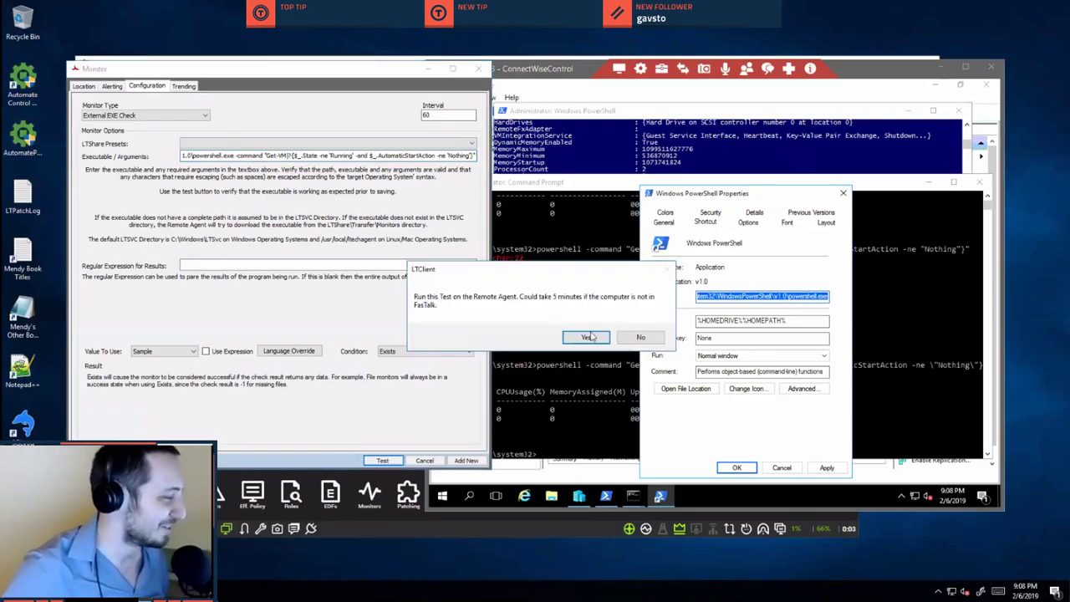
pyautogui.click(593, 340)
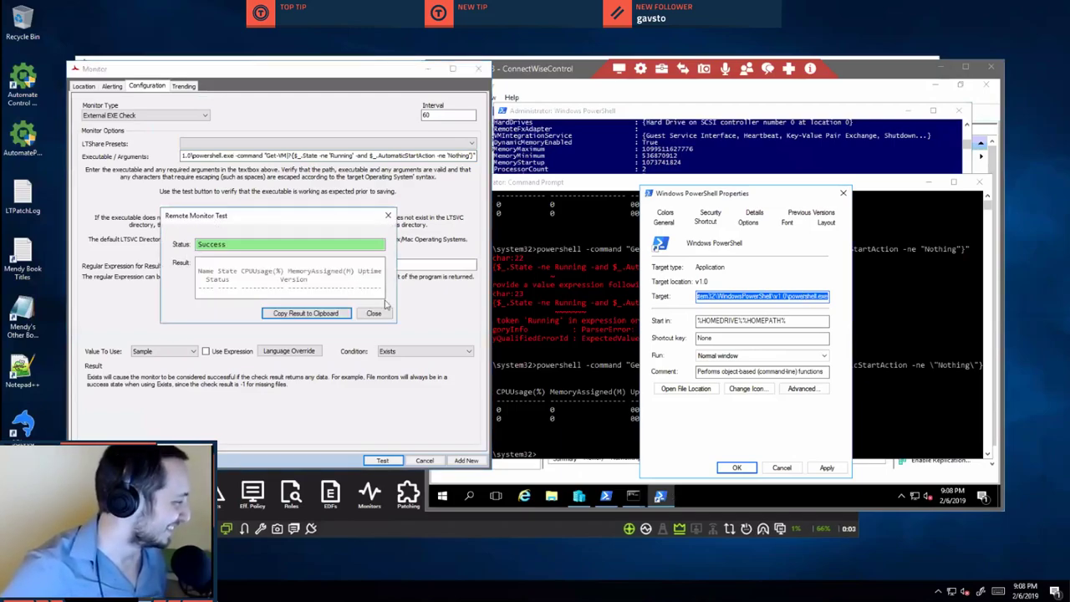
pyautogui.moveTo(337, 281); pyautogui.dragTo(342, 288)
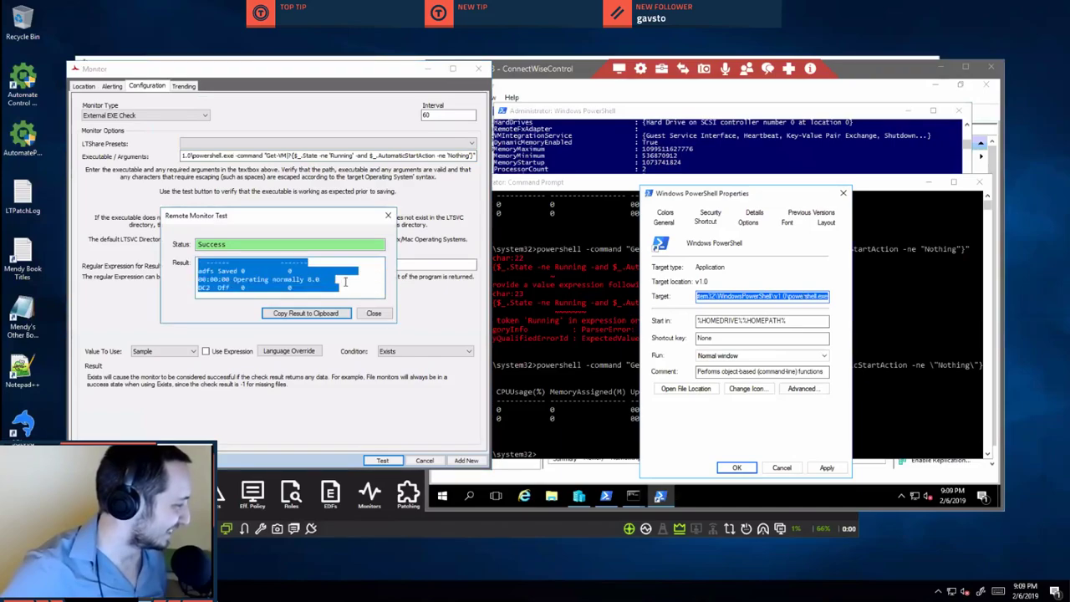
pyautogui.click(346, 285)
pyautogui.hotkey('ctrl', 'a')
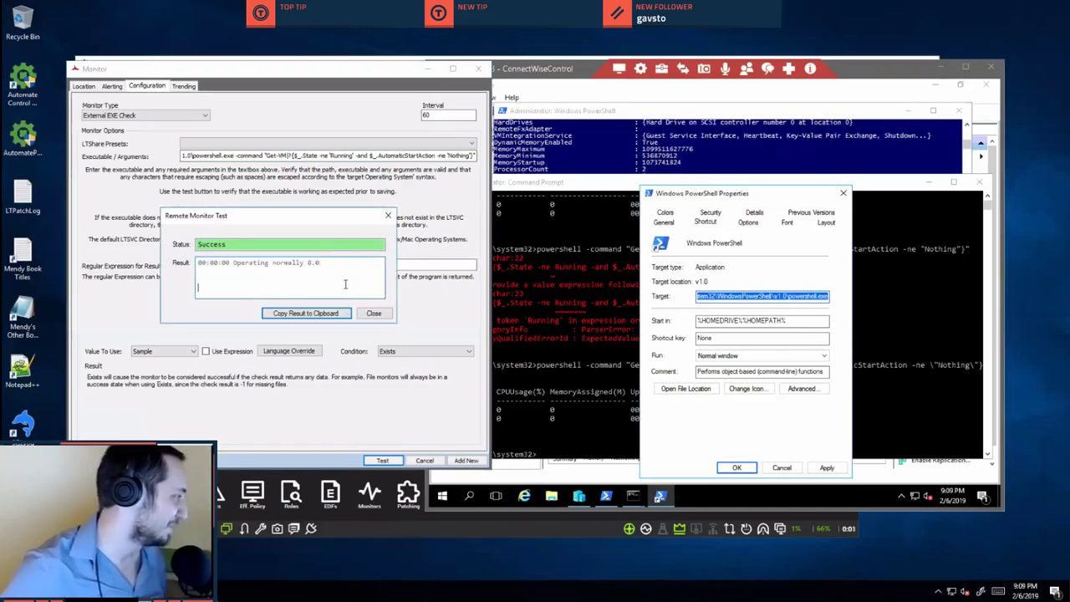
pyautogui.moveTo(363, 214); pyautogui.dragTo(378, 203)
pyautogui.hotkey('ctrl', 'a')
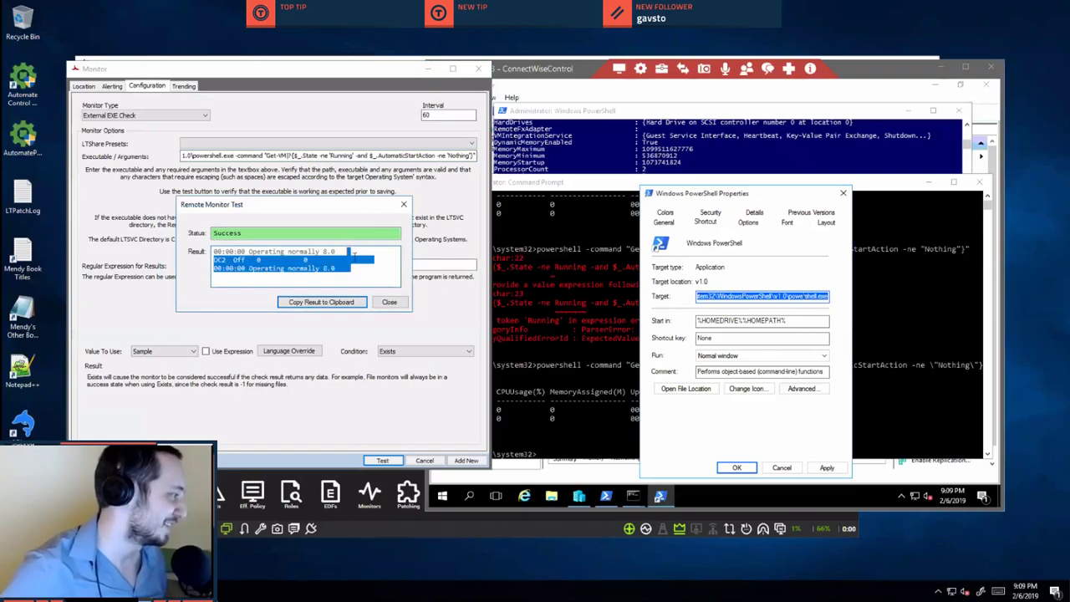
pyautogui.hotkey('ctrl', 'Home')
pyautogui.keyDown('shift'); pyautogui.click(346, 272); pyautogui.keyUp('shift')
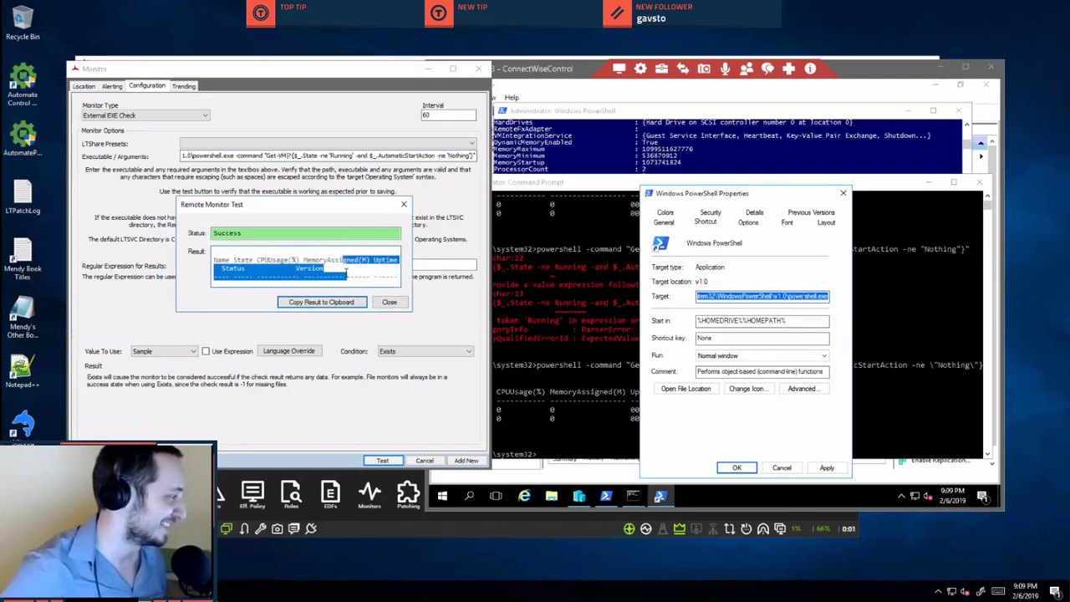
pyautogui.press('Down')
pyautogui.press('Down')
pyautogui.press('Down')
pyautogui.press('Down')
pyautogui.press('Down')
pyautogui.press('Down')
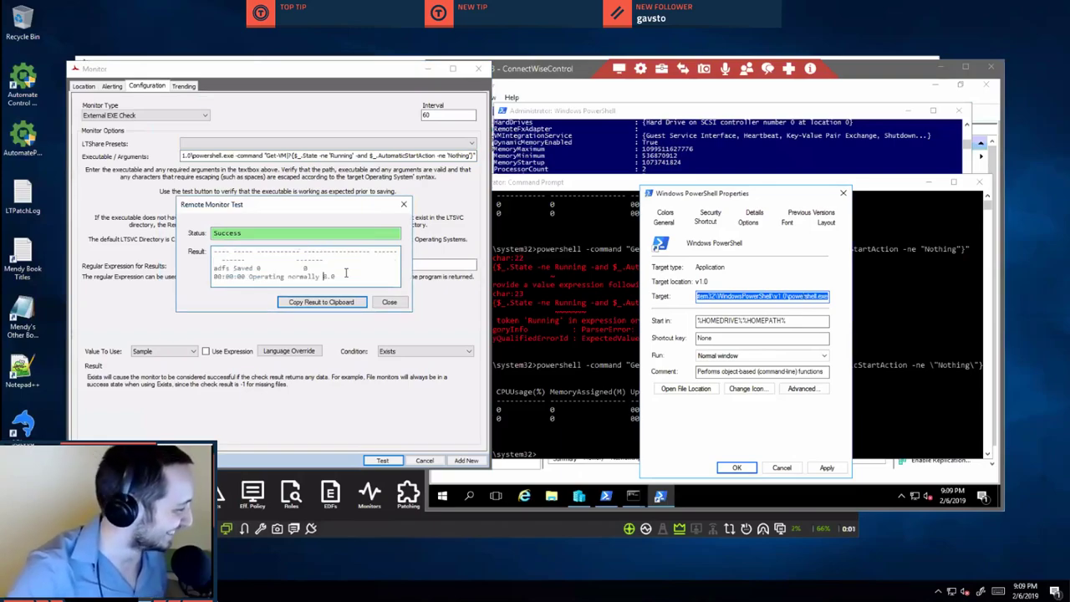
pyautogui.press('Down')
pyautogui.press('Down')
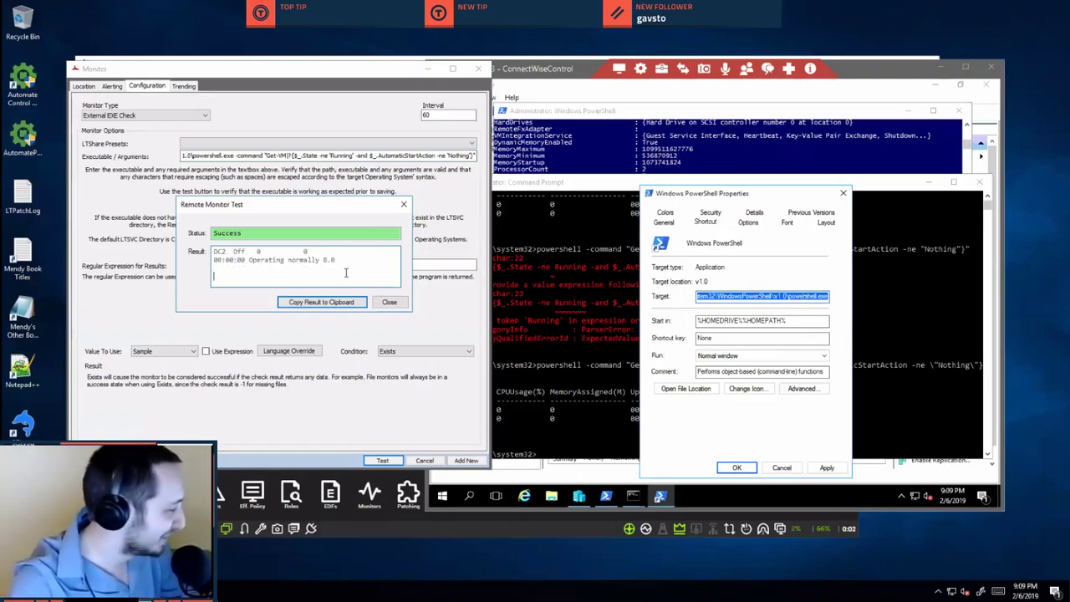
# Copy the entire remote monitor test result into a blank Notepad document and read the virtual machine listing there.
pyautogui.hotkey('ctrl', 'a')
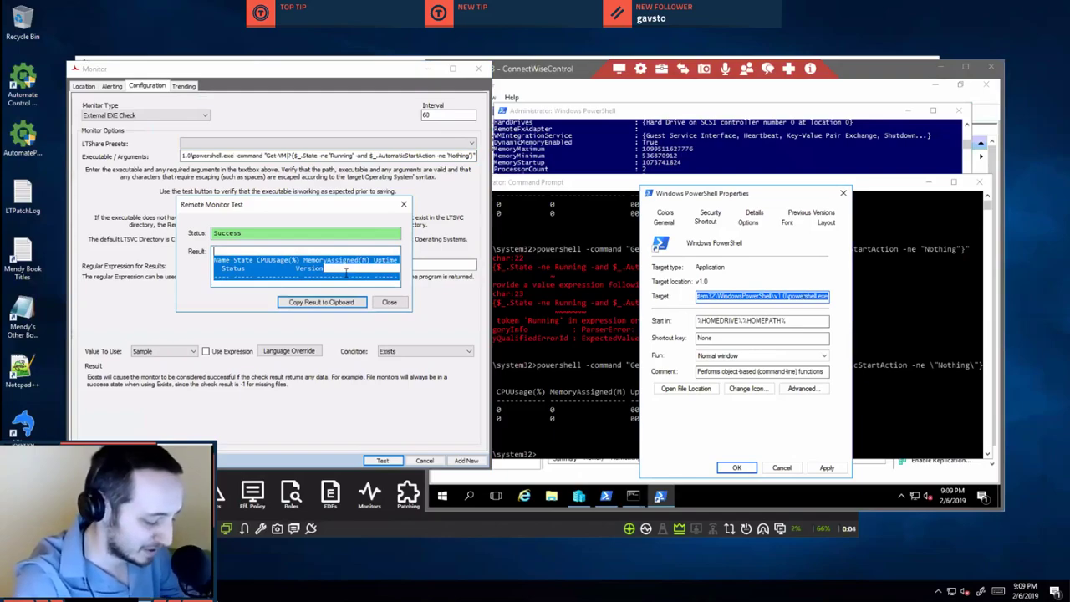
pyautogui.hotkey('ctrl', 'c')
pyautogui.hotkey('ctrl', 'v')
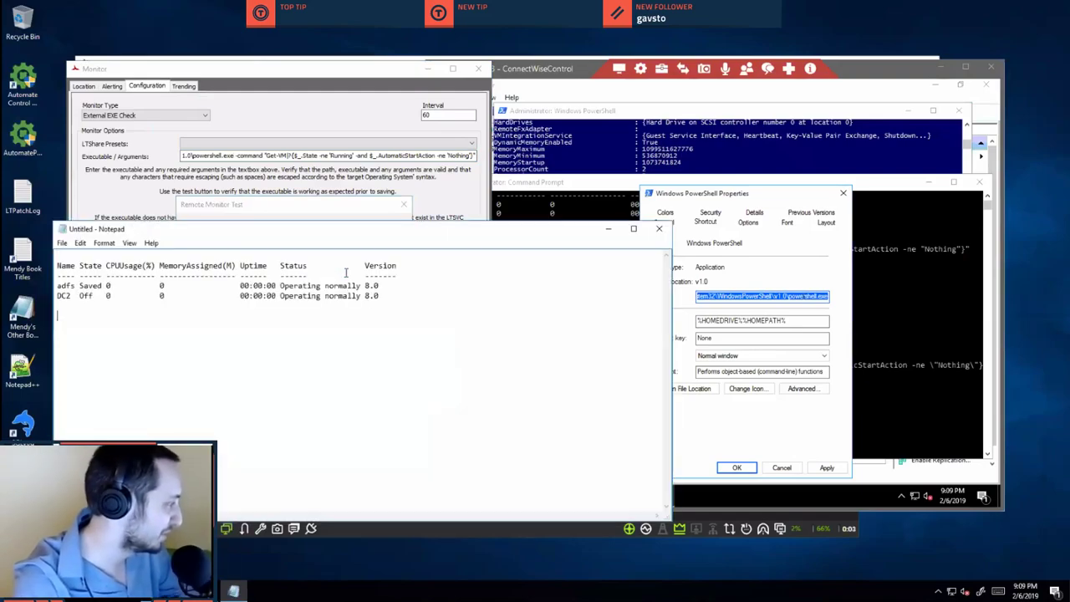
pyautogui.click(304, 206)
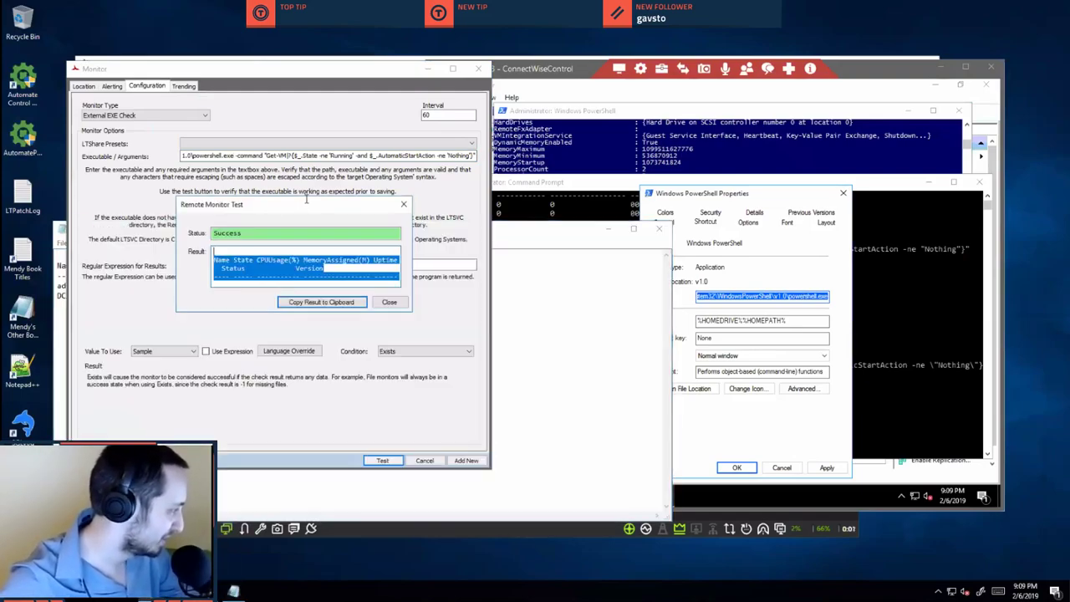
pyautogui.hotkey('alt', 'Tab')
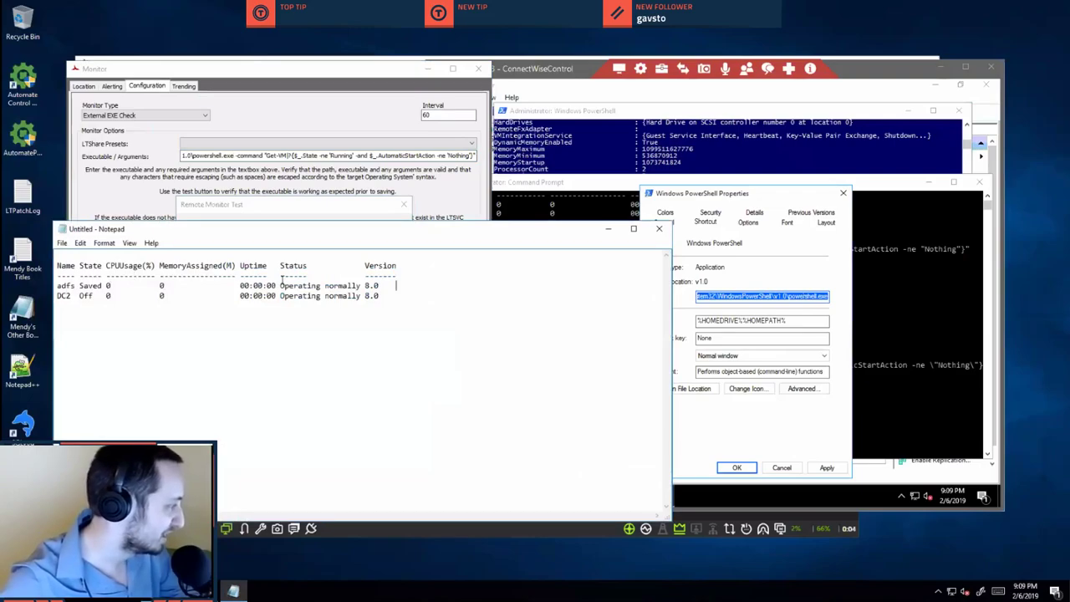
pyautogui.moveTo(396, 297); pyautogui.dragTo(56, 265)
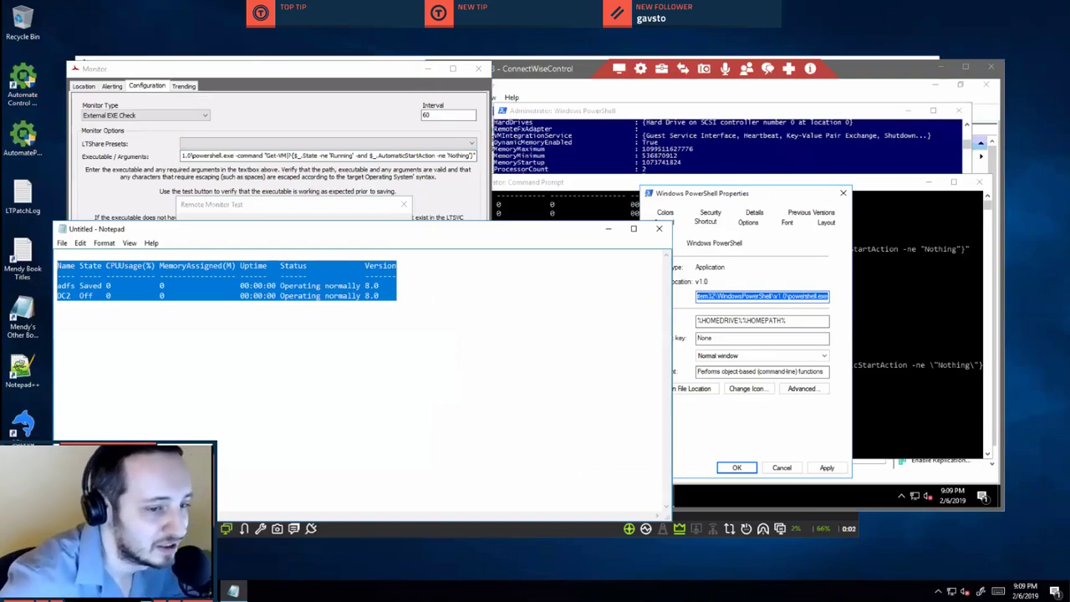
# Find the ReplicationState property in the full adfs virtual machine listing in the GLT-VMHOST3 PowerShell session and mark its line.
pyautogui.click(619, 169)
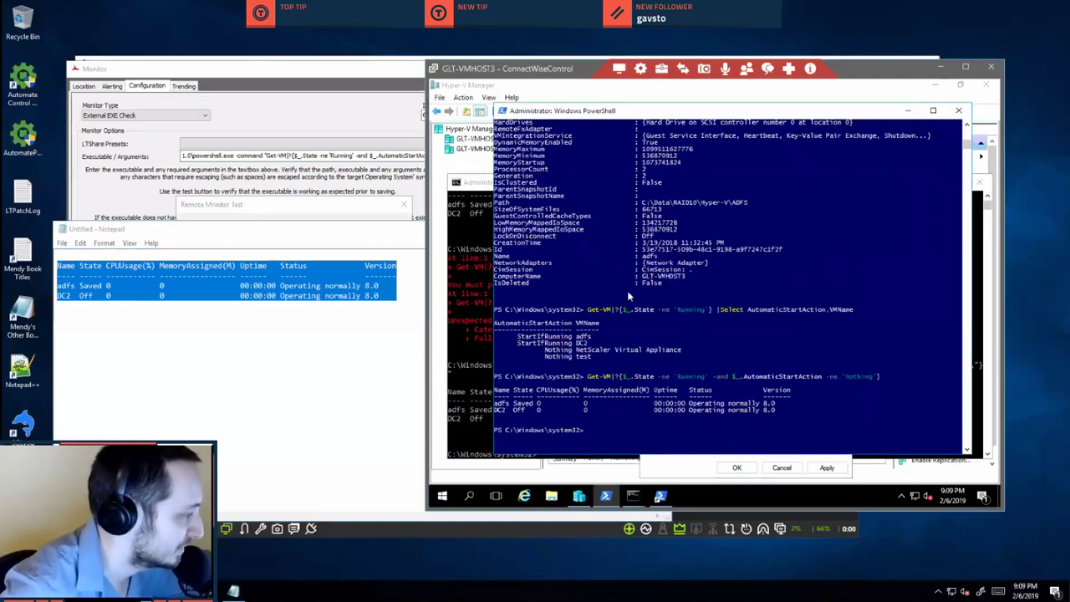
pyautogui.scroll(7, 619, 289)
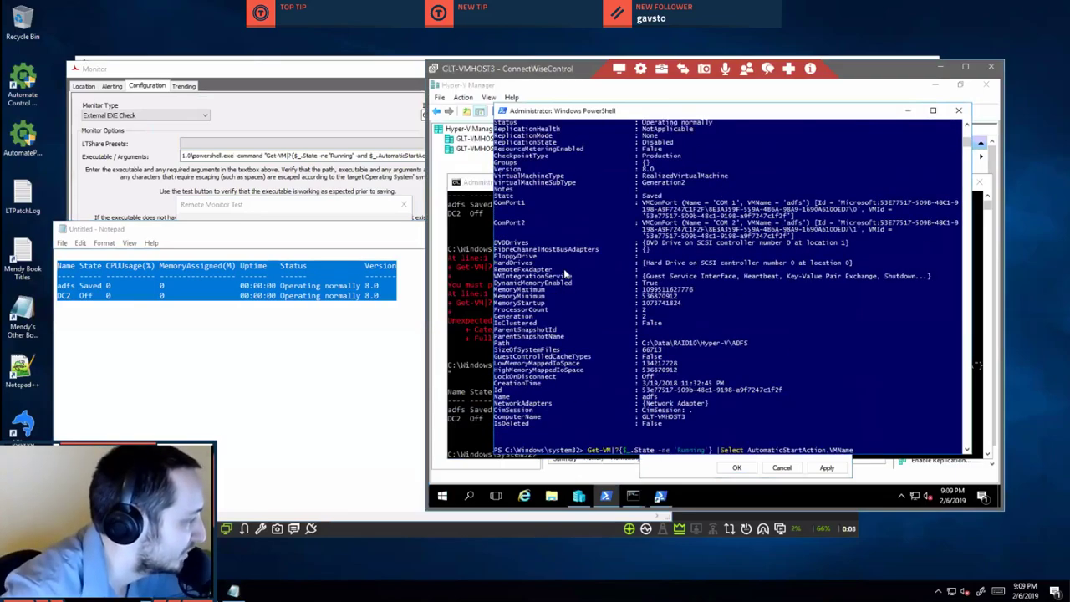
pyautogui.scroll(8, 565, 274)
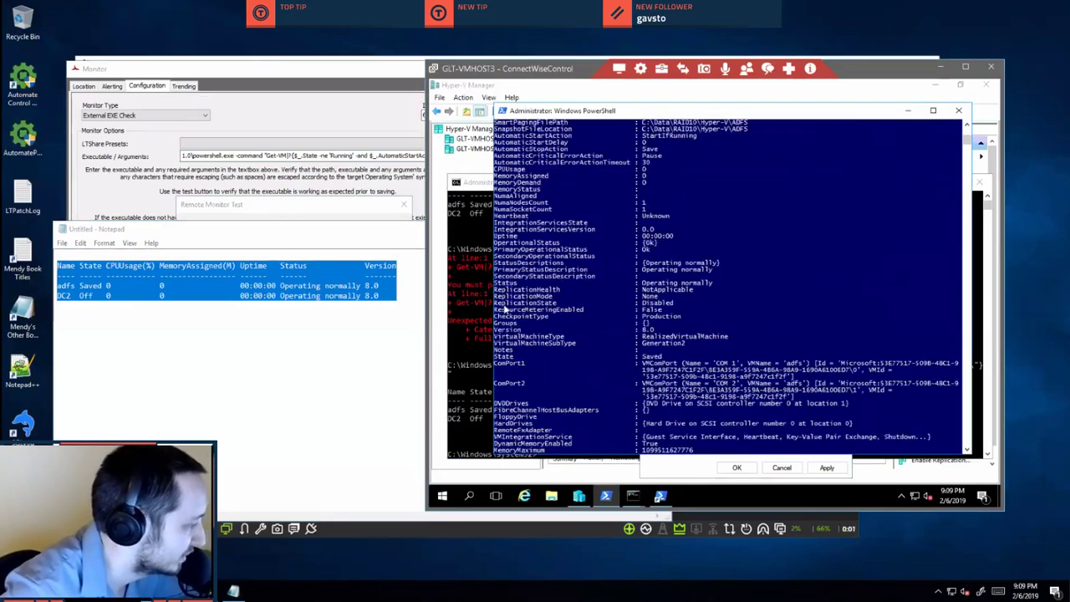
pyautogui.click(552, 309)
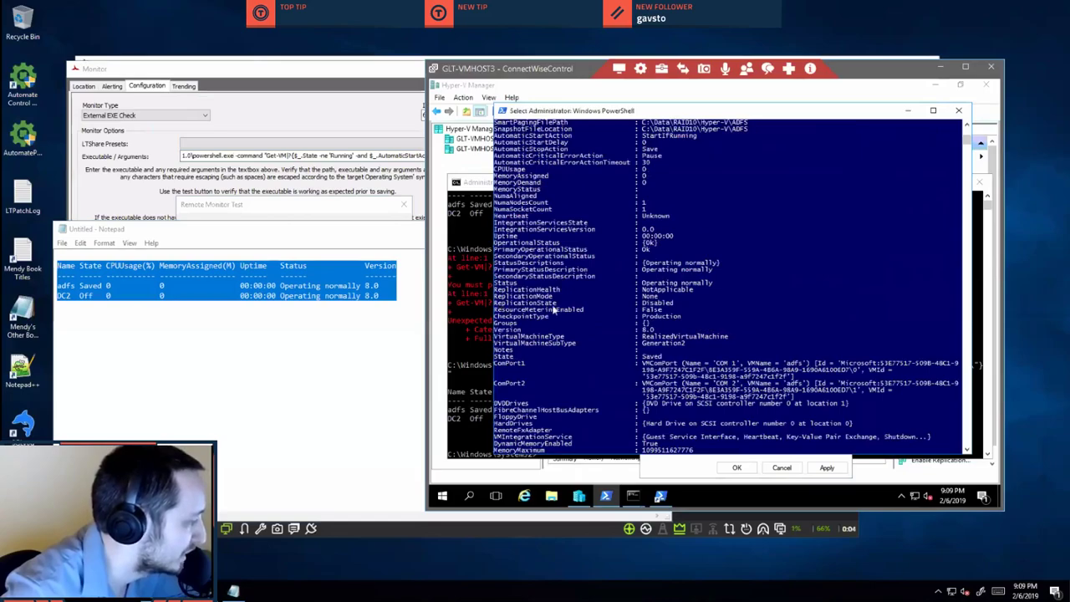
pyautogui.moveTo(552, 309); pyautogui.dragTo(677, 307)
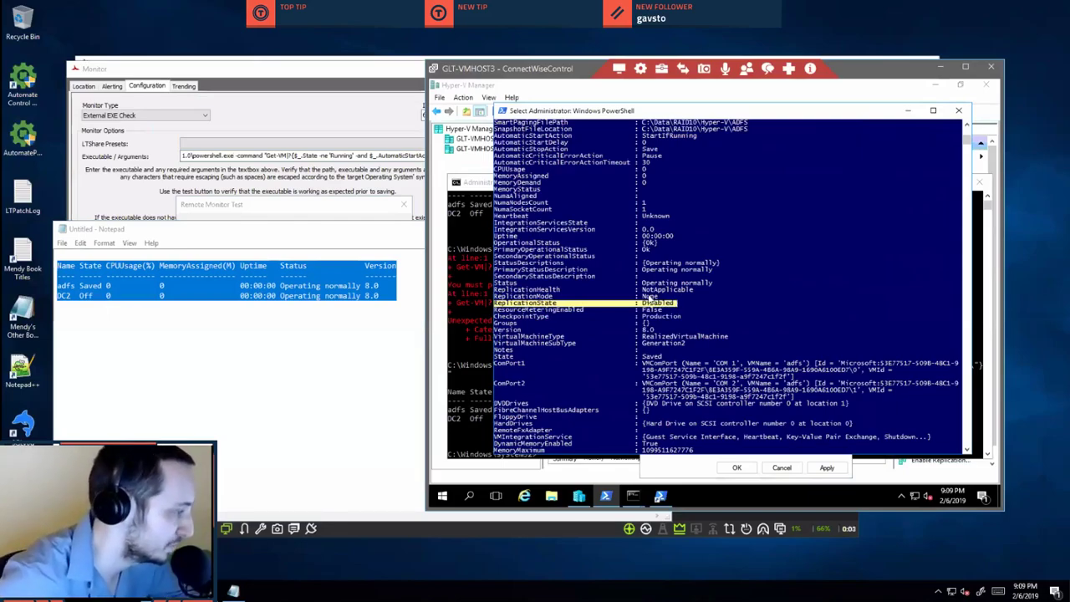
pyautogui.scroll(-8, 648, 298)
# Rerun the Get-VM filter for non-running machines with the added condition -and $_.ReplicationState -eq 'Disabled'.
pyautogui.press('Return')
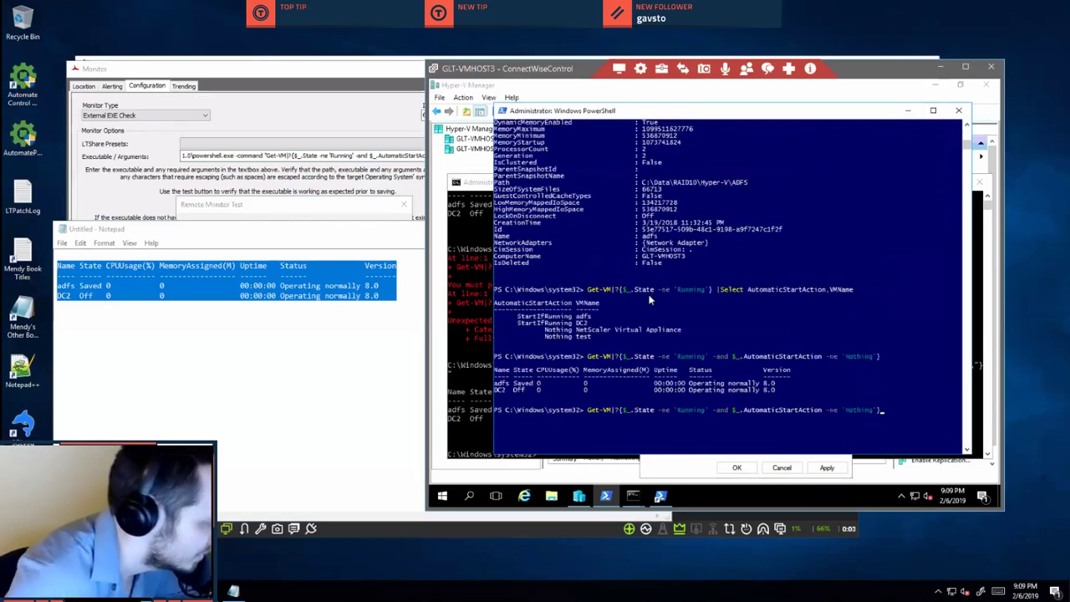
pyautogui.write('-and $')
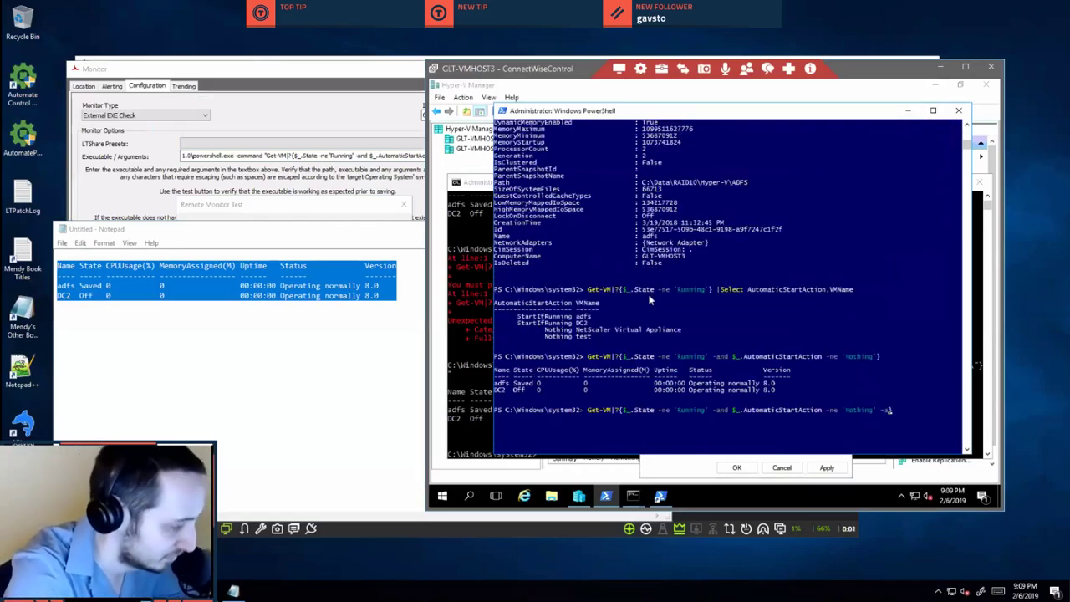
pyautogui.write('_.')
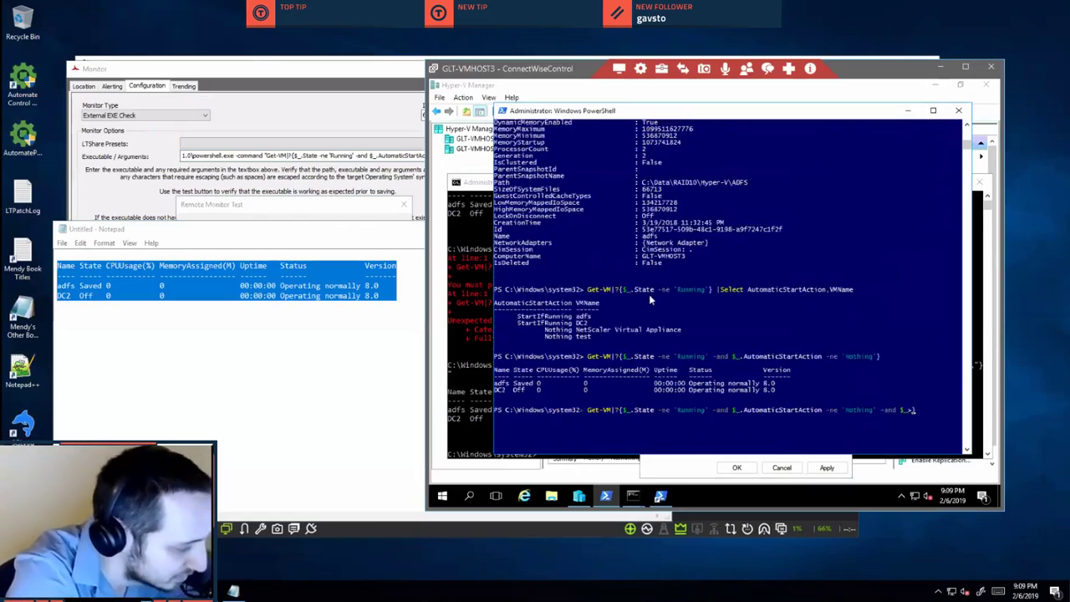
pyautogui.write('ReplicationState')
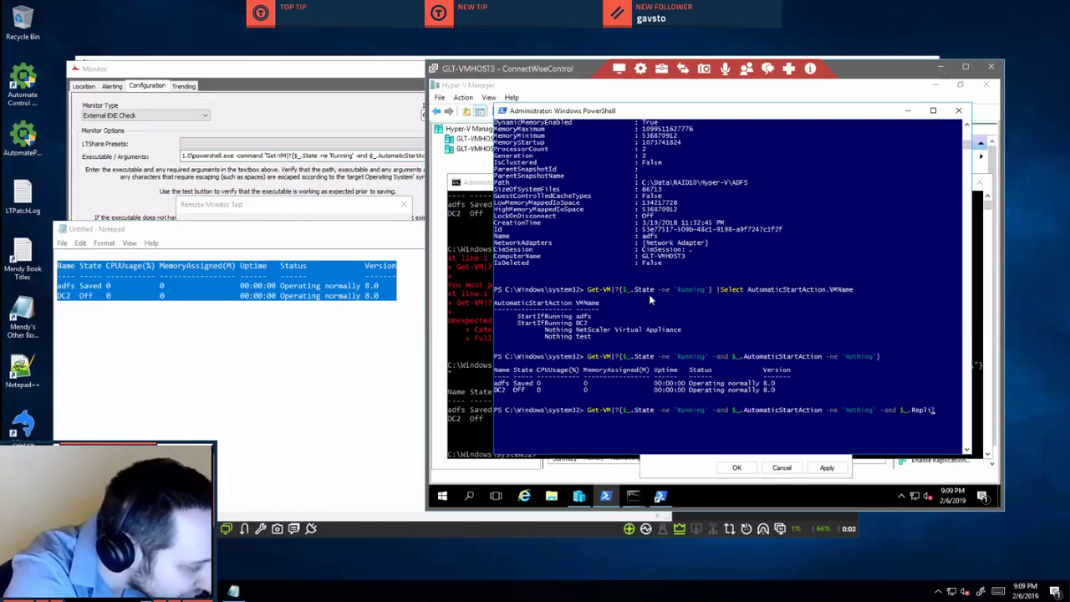
pyautogui.write(" -eq 'Dis")
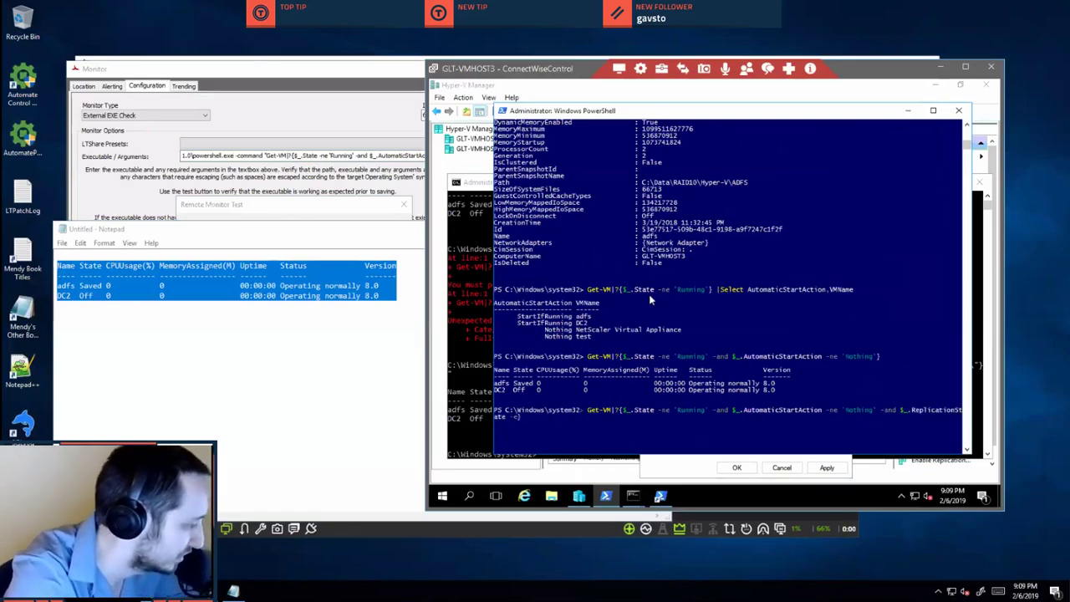
pyautogui.write("abled'")
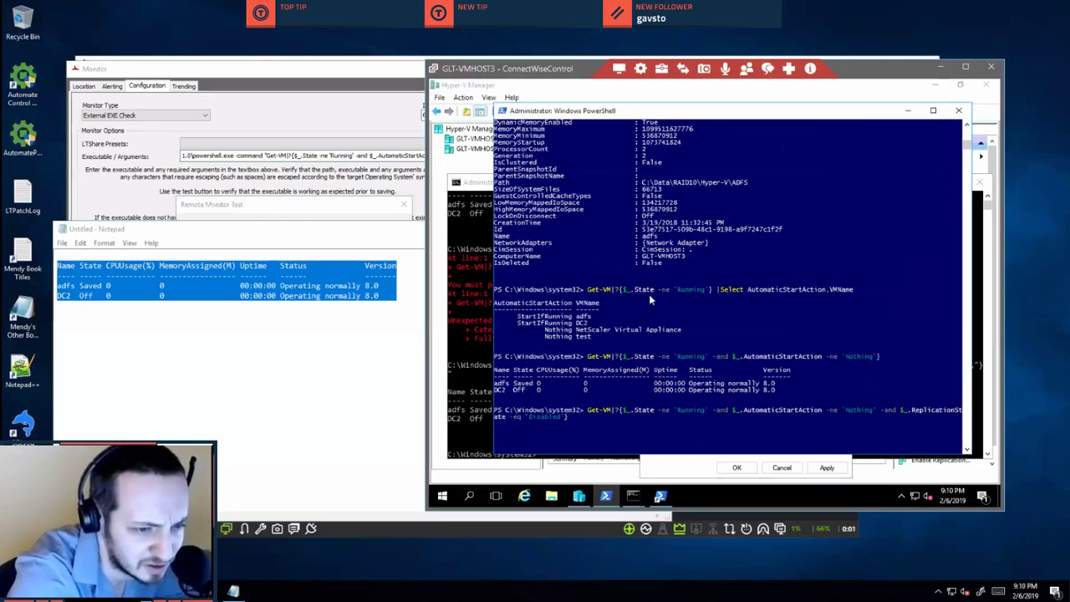
pyautogui.press('Return')
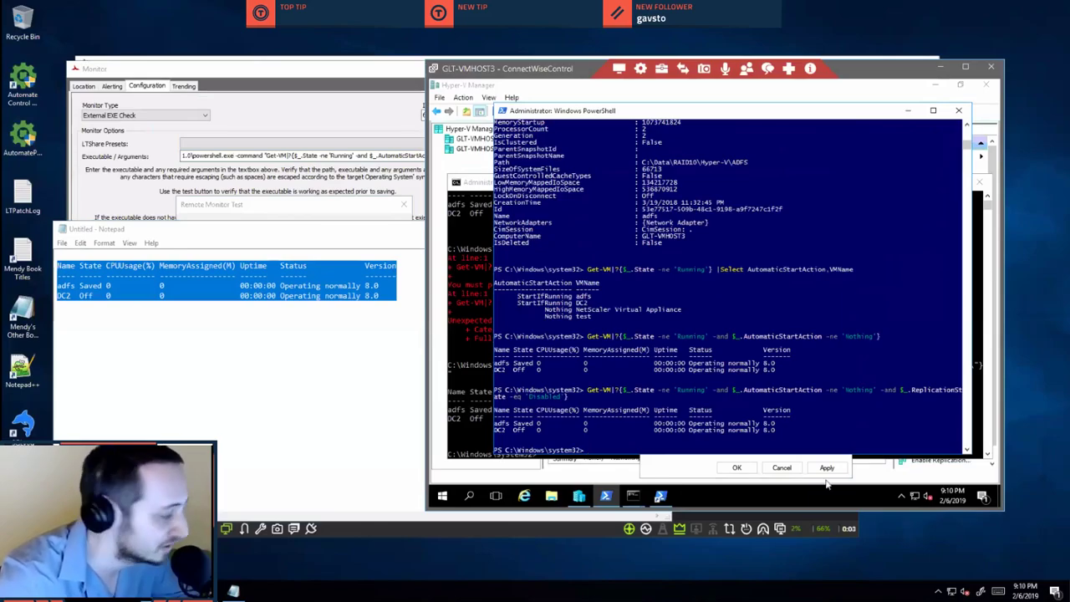
# Run Get-VMReplication in the remote PowerShell session to query the host's replicated virtual machines.
pyautogui.write('Get-')
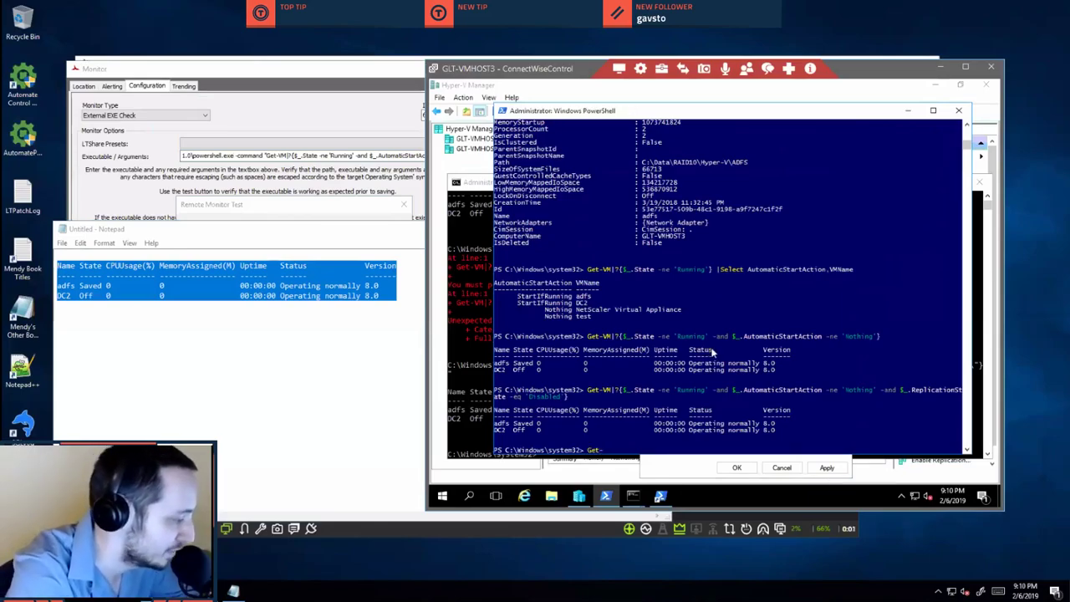
pyautogui.write('VMReplication')
pyautogui.press('Tab')
pyautogui.press('Tab')
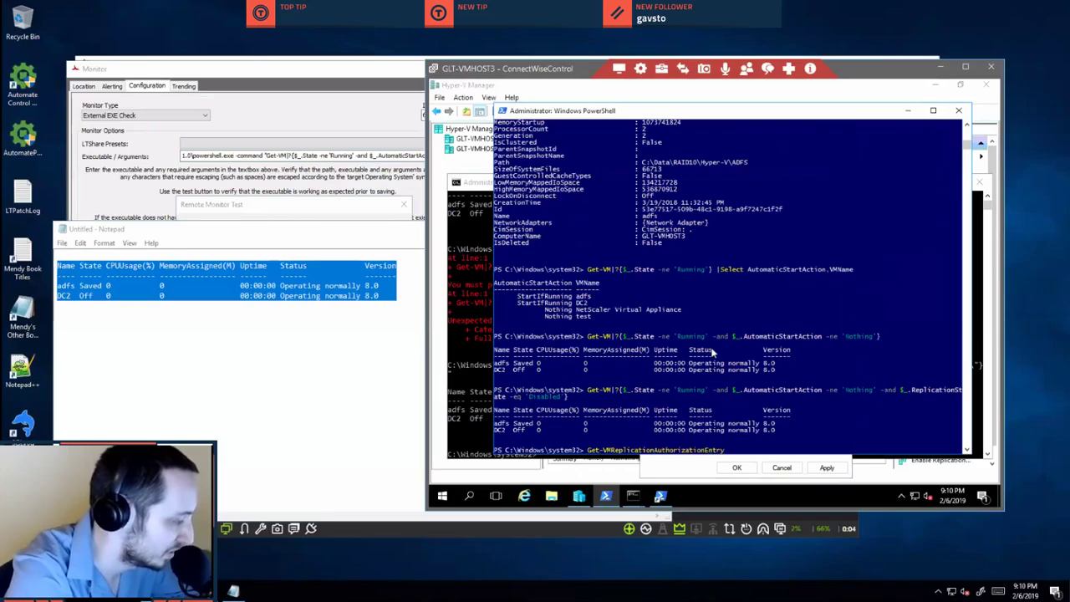
pyautogui.press('BackSpace')
pyautogui.press('BackSpace')
pyautogui.press('BackSpace')
pyautogui.press('BackSpace')
pyautogui.press('BackSpace')
pyautogui.press('BackSpace')
pyautogui.press('BackSpace')
pyautogui.press('BackSpace')
pyautogui.press('BackSpace')
pyautogui.press('BackSpace')
pyautogui.press('BackSpace')
pyautogui.press('BackSpace')
pyautogui.press('BackSpace')
pyautogui.press('BackSpace')
pyautogui.press('BackSpace')
pyautogui.press('BackSpace')
pyautogui.press('BackSpace')
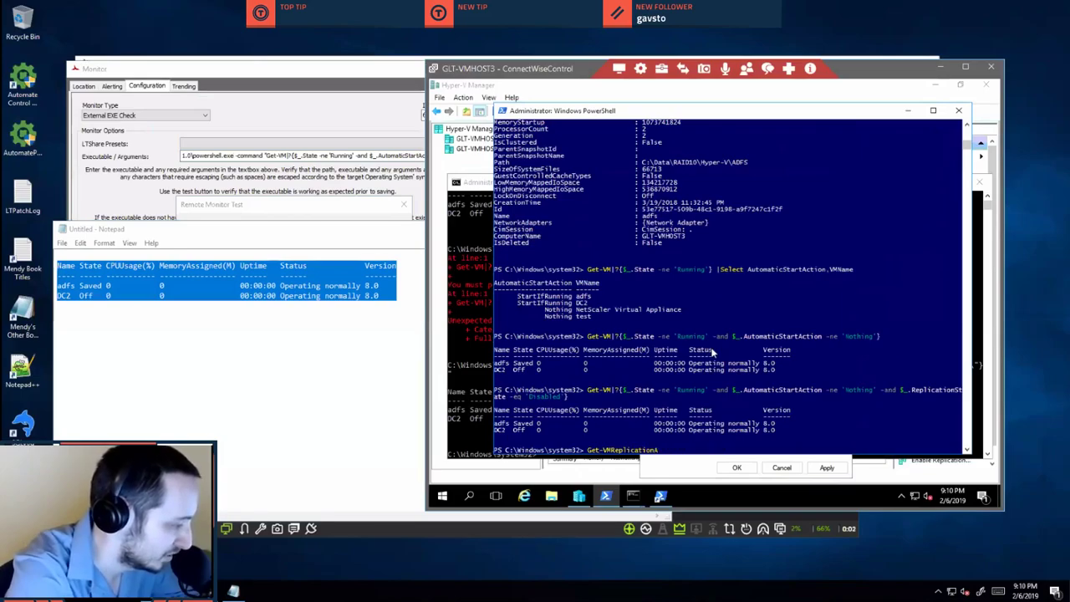
pyautogui.press('Return')
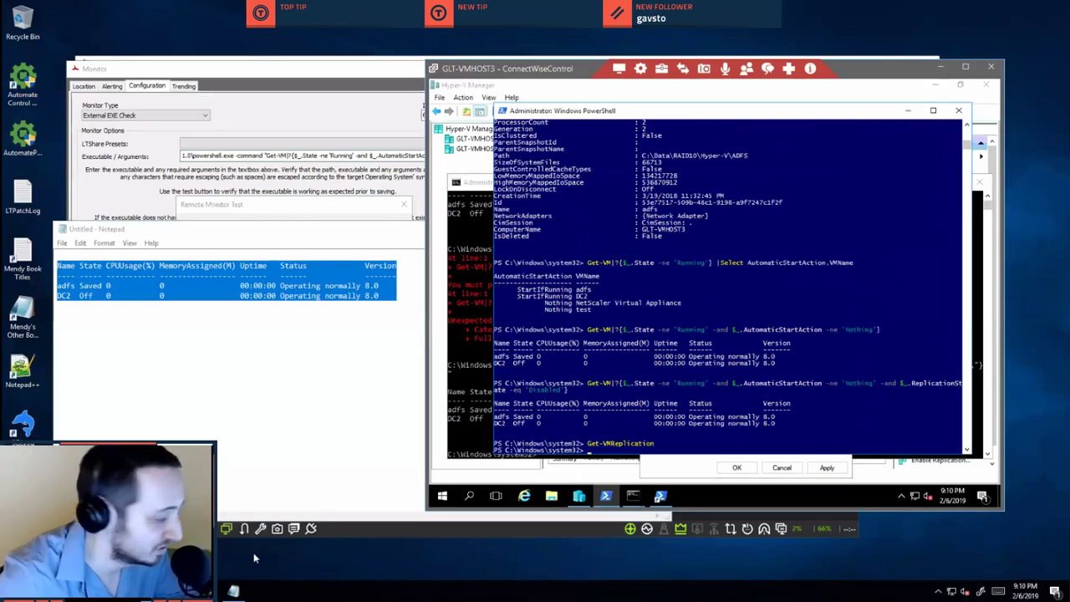
# Add the clause -or ($_.Name -in (Get-VMReplication|?{$_.PrimaryServer -eq ([System.Net.Dns]::GetHostByName($env:computerName).HostName)}).VMName))} to Notepad and delete the virtual machine listing above it.
pyautogui.click(329, 443)
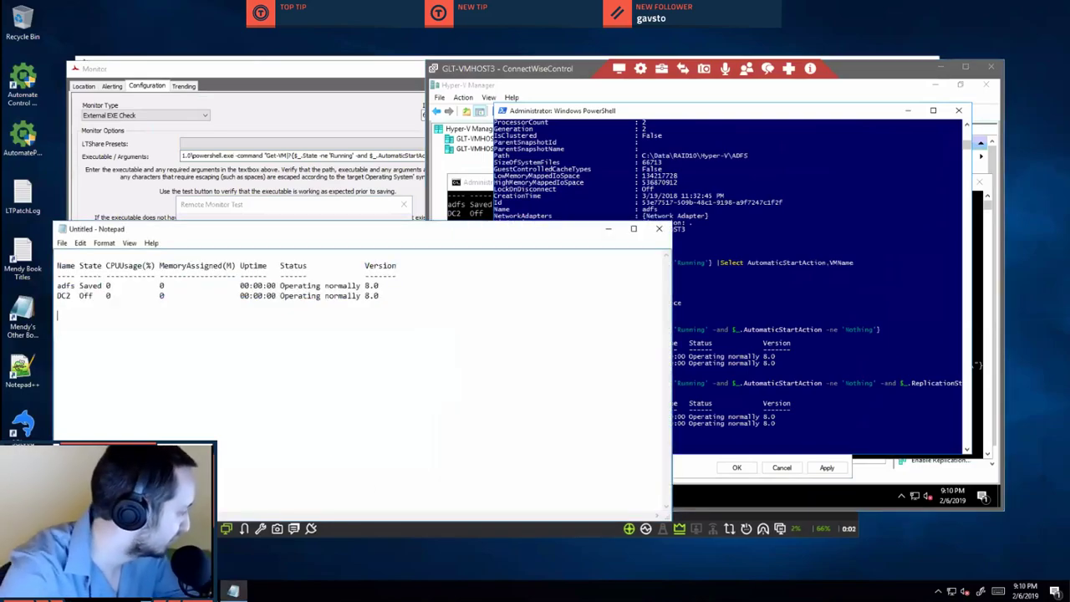
pyautogui.write('-or ($_.Name -in (Get-VMReplication|?{$_.PrimaryServer -eq ([System.Net.Dns]::GetHostByName($env:computerName).HostName)}).VMName))}')
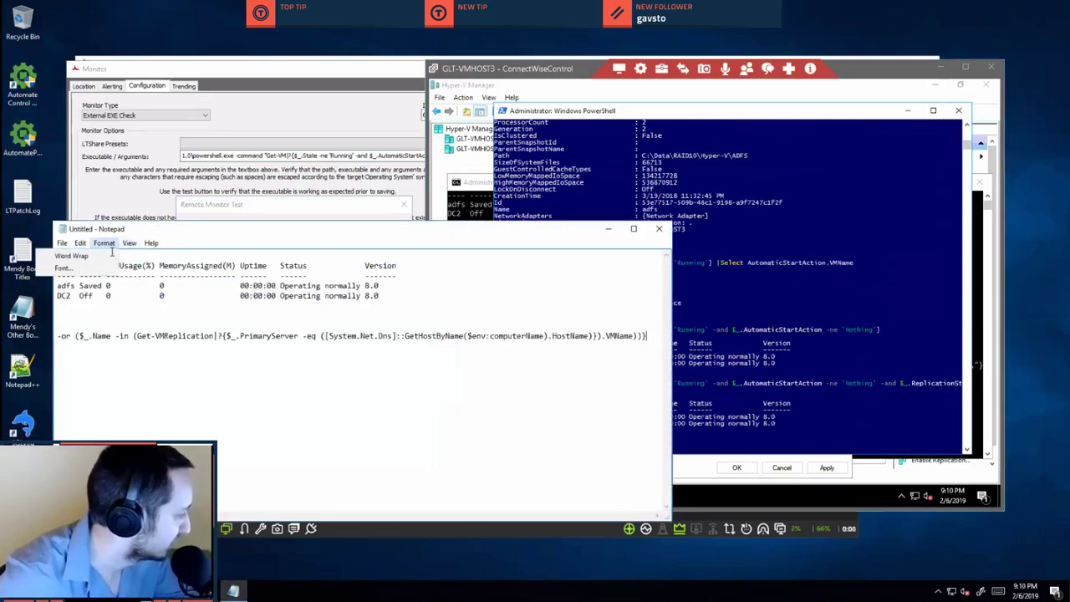
pyautogui.hotkey('ctrl', 'Home')
pyautogui.hotkey('shift', 'Down')
pyautogui.hotkey('shift', 'Down')
pyautogui.hotkey('shift', 'Down')
pyautogui.hotkey('shift', 'Down')
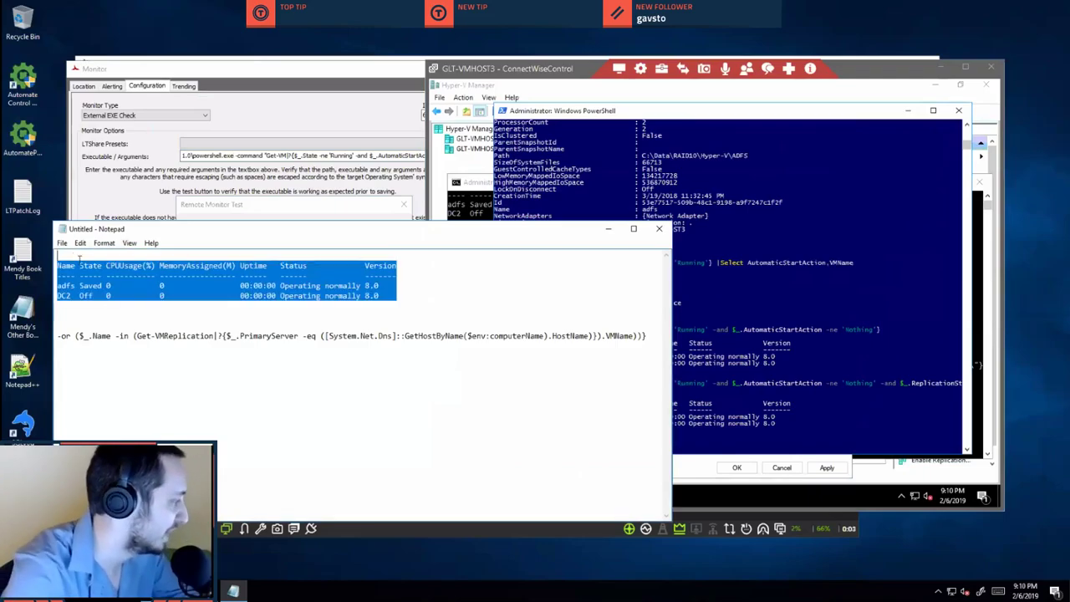
pyautogui.press('Delete')
pyautogui.press('Delete')
pyautogui.press('Delete')
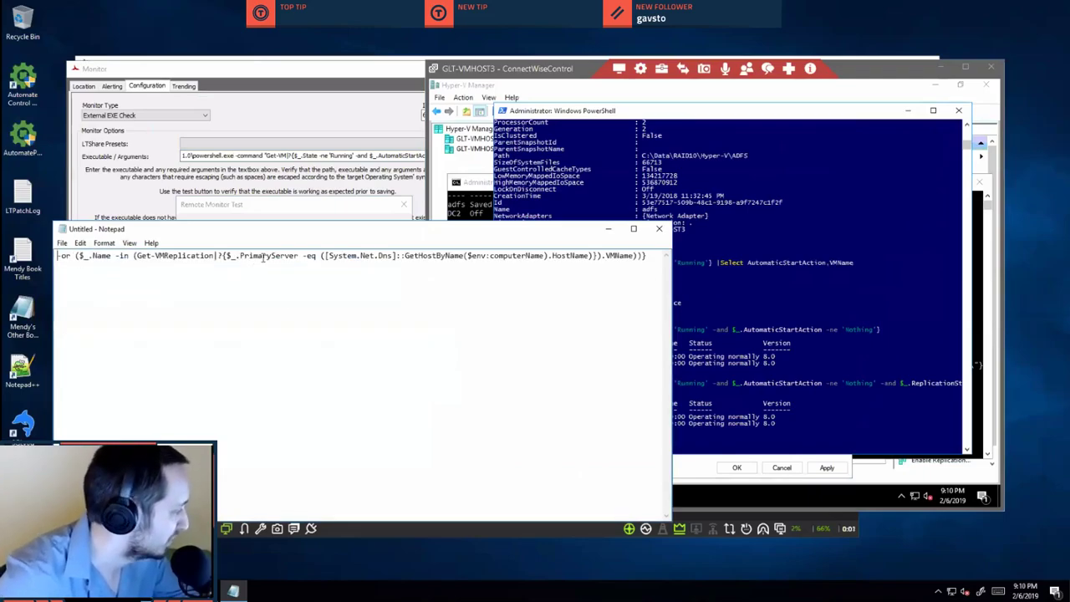
# Examine the Notepad -or clause part by part, from $_.Name through the Get-VMReplication PrimaryServer filter to VMName, alongside the ReplicationState-filtered Get-VM command.
pyautogui.click(735, 321)
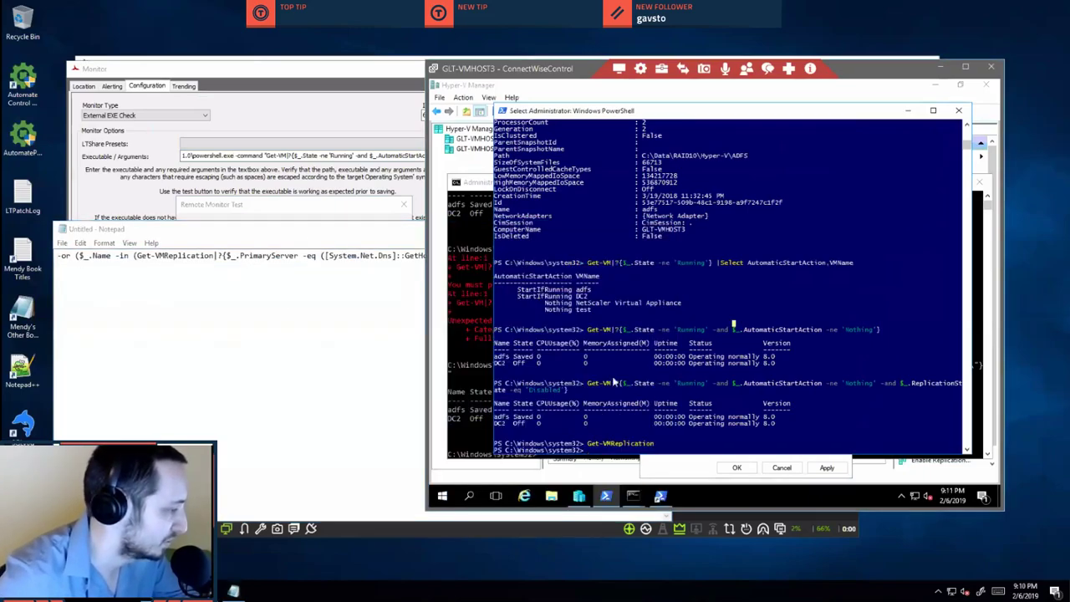
pyautogui.moveTo(587, 381); pyautogui.dragTo(801, 407)
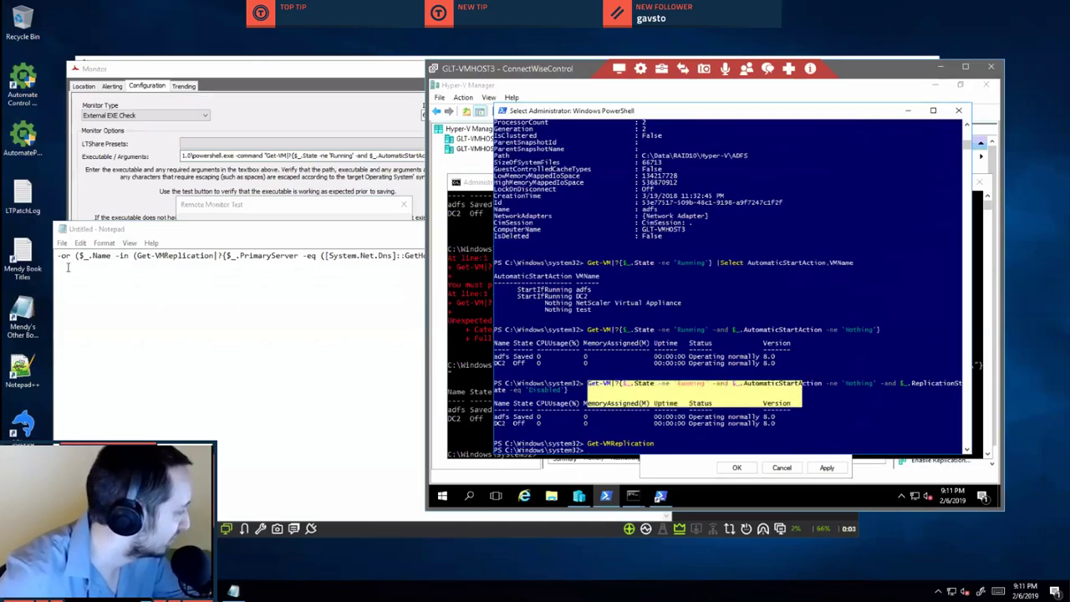
pyautogui.click(92, 256)
pyautogui.doubleClick(105, 255)
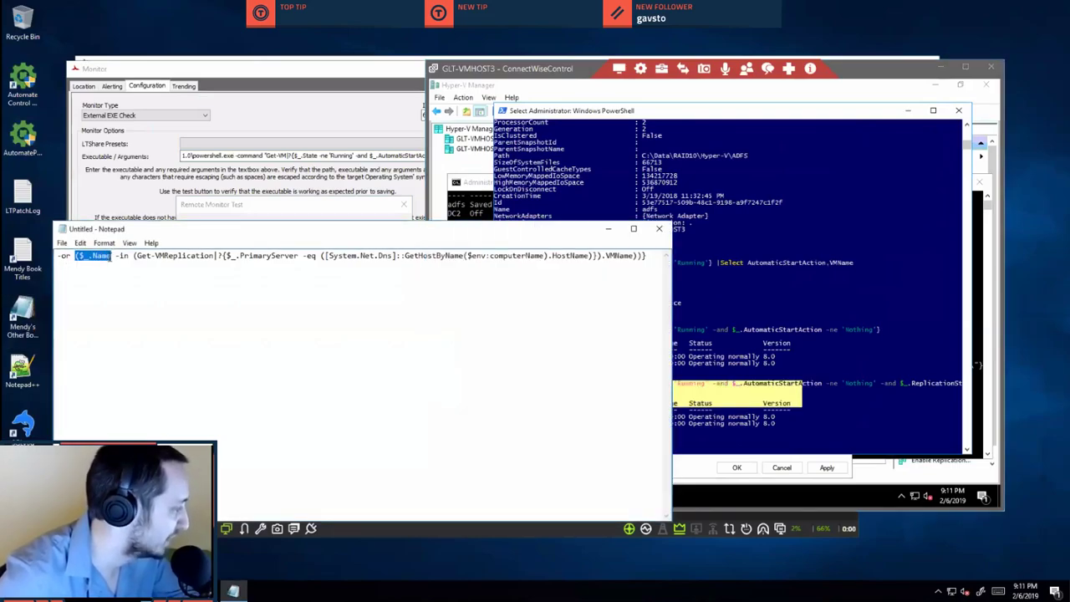
pyautogui.click(117, 257)
pyautogui.moveTo(115, 256); pyautogui.dragTo(129, 256)
pyautogui.doubleClick(215, 255)
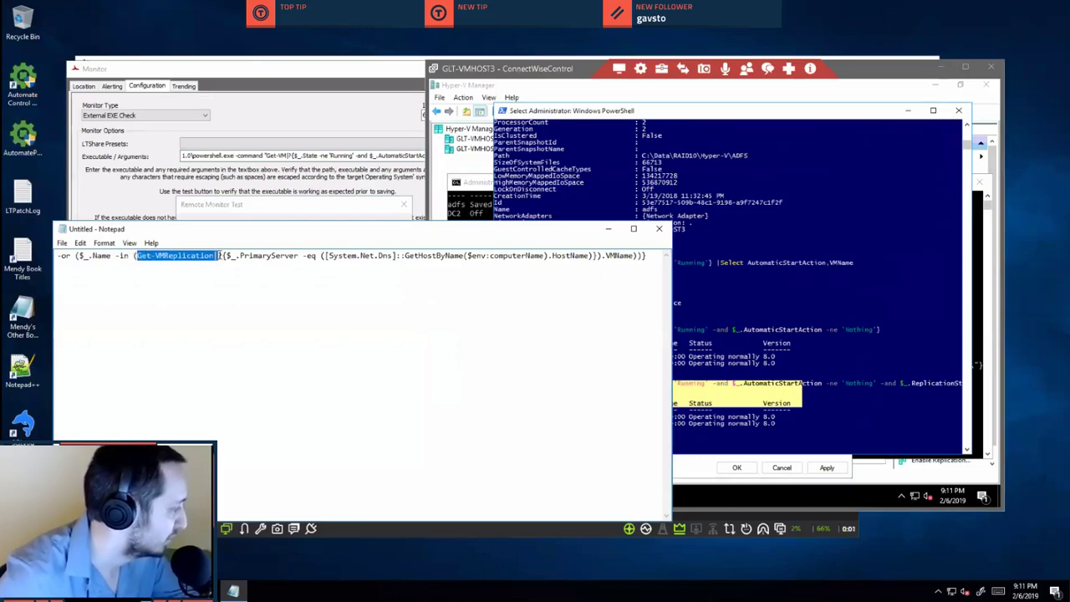
pyautogui.moveTo(218, 255); pyautogui.dragTo(604, 256)
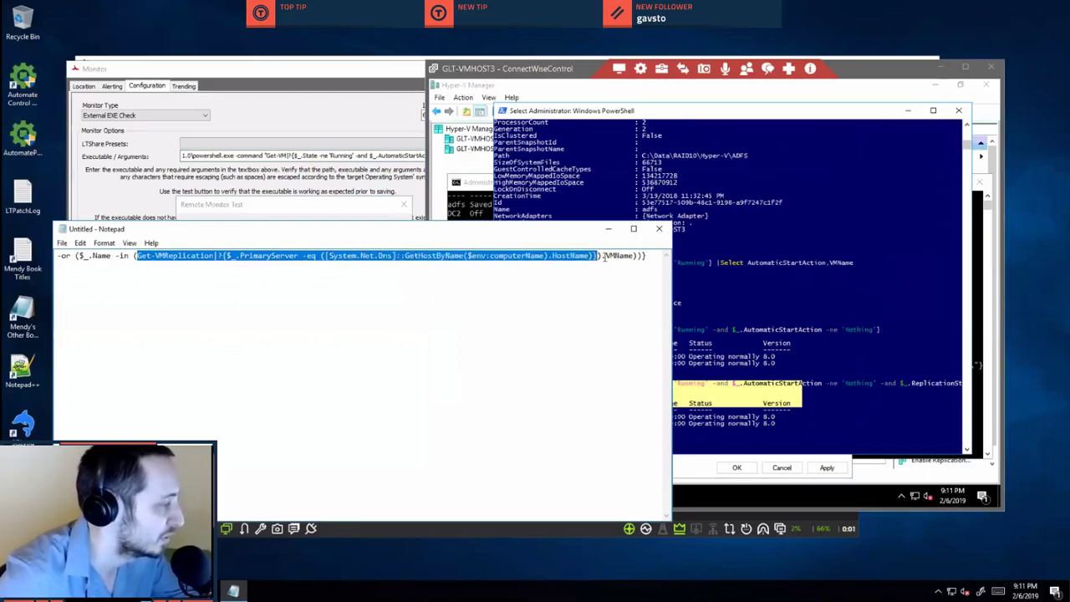
pyautogui.doubleClick(620, 256)
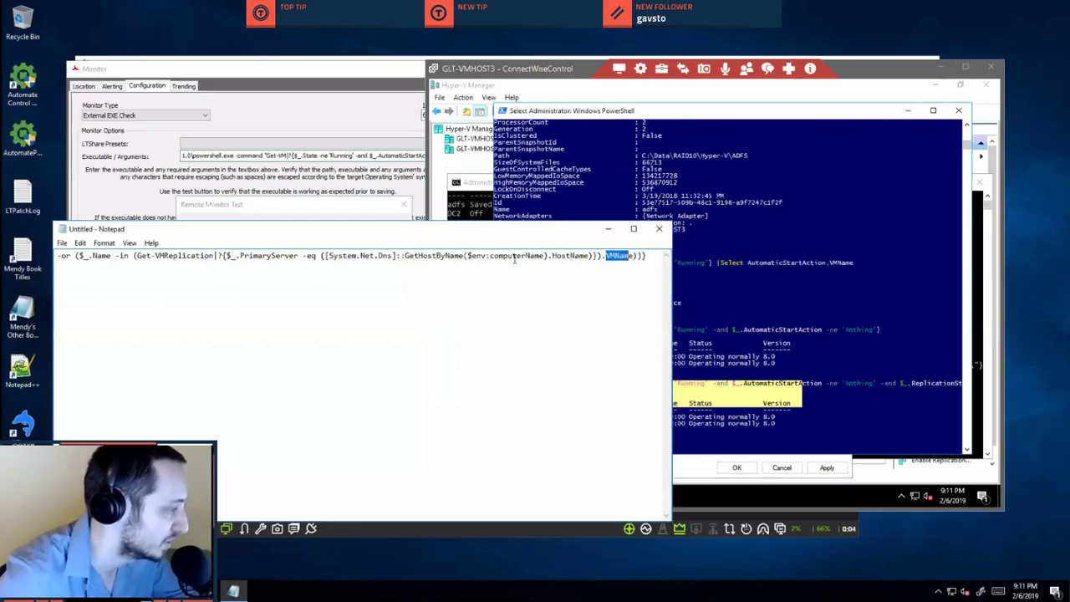
pyautogui.moveTo(132, 256); pyautogui.dragTo(394, 258)
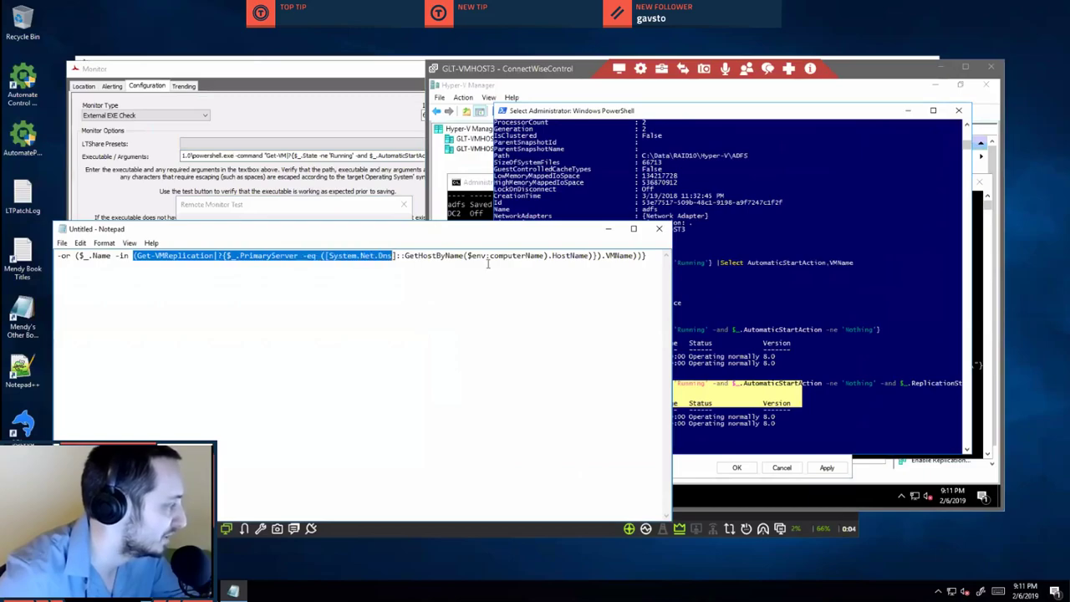
pyautogui.moveTo(487, 264); pyautogui.dragTo(635, 256)
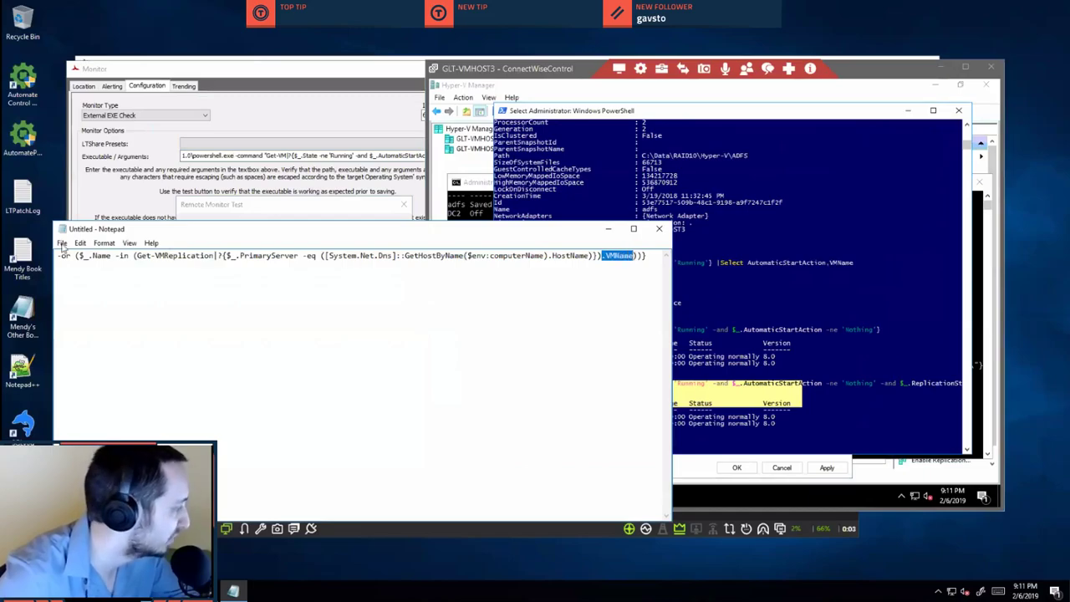
pyautogui.moveTo(78, 256); pyautogui.dragTo(115, 255)
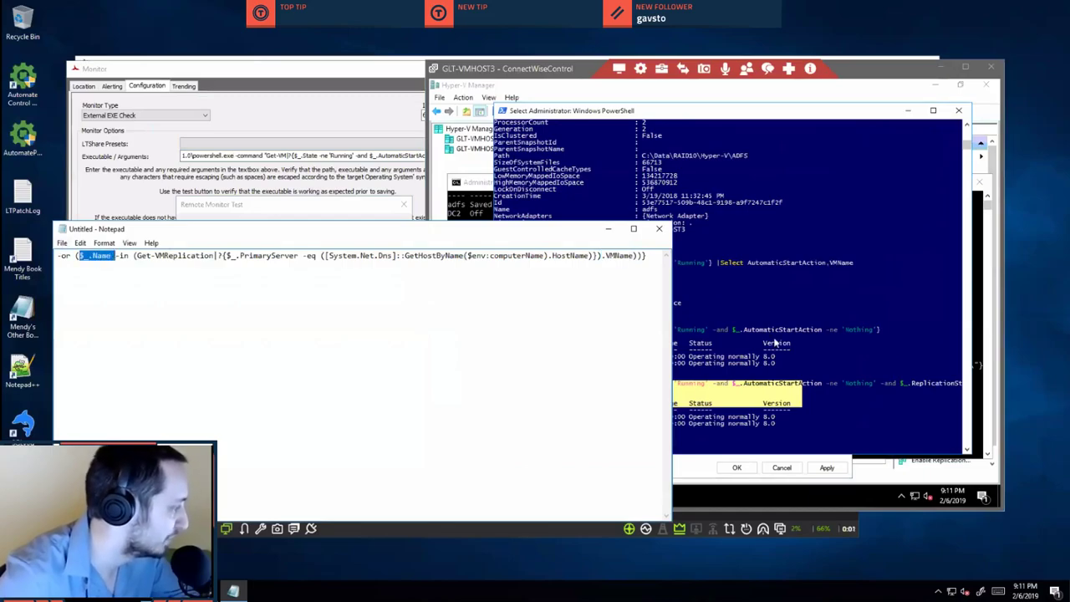
pyautogui.click(685, 117)
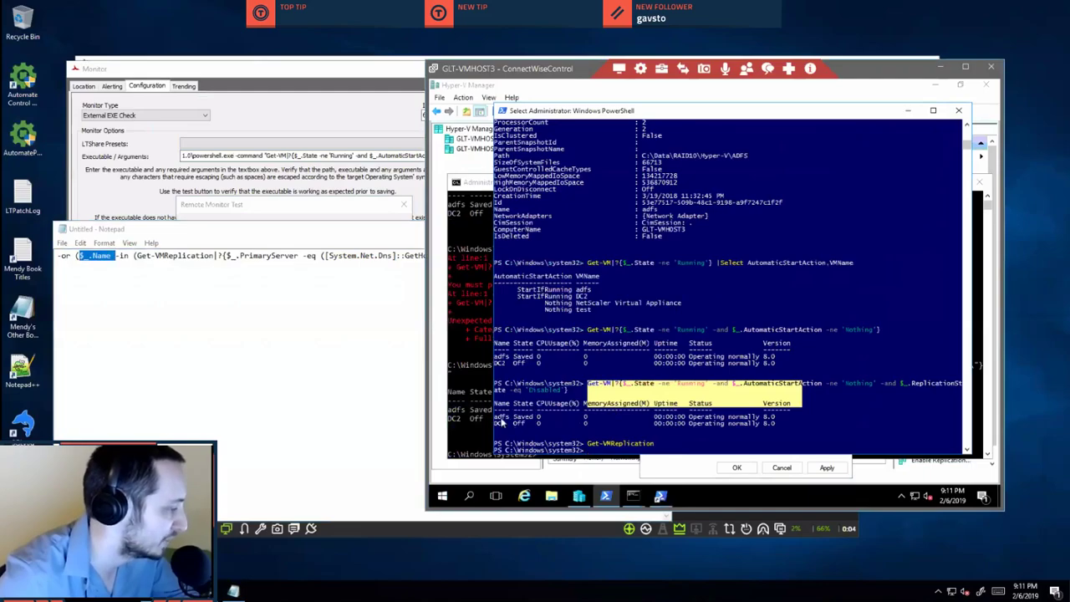
# Compare the -eq 'Disabled' condition of the PowerShell Get-VM command with the Get-VMReplication -or clause in Notepad.
pyautogui.click(329, 255)
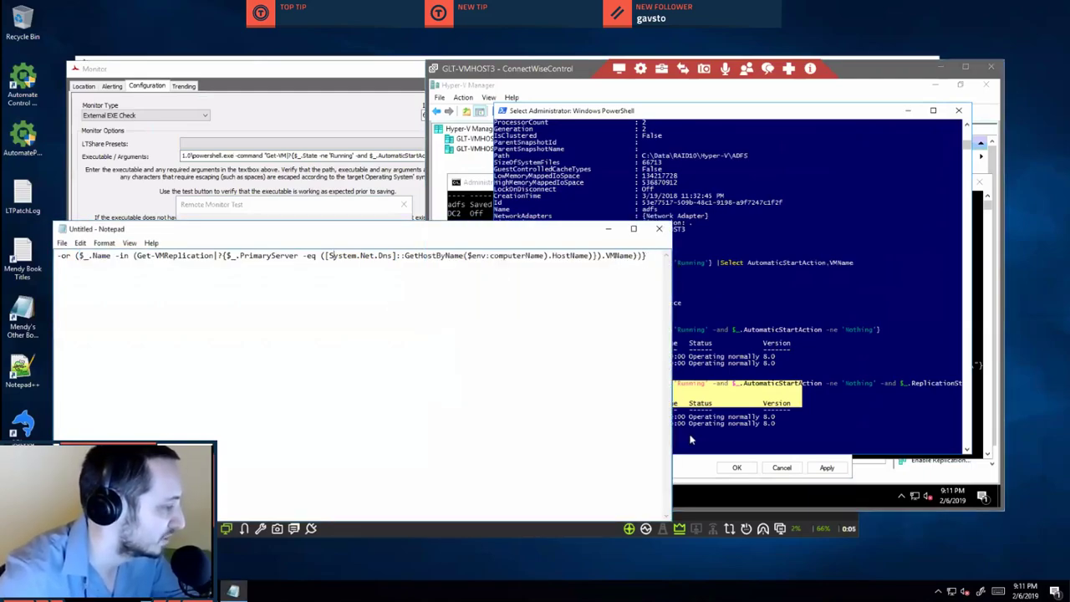
pyautogui.hotkey('alt', 'Tab')
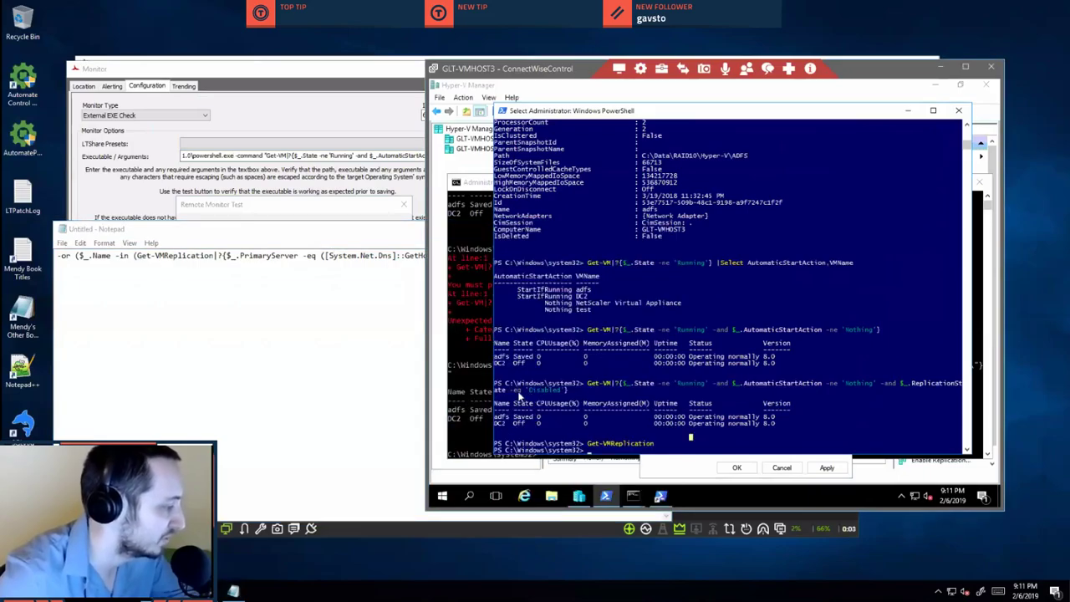
pyautogui.moveTo(511, 390); pyautogui.dragTo(569, 390)
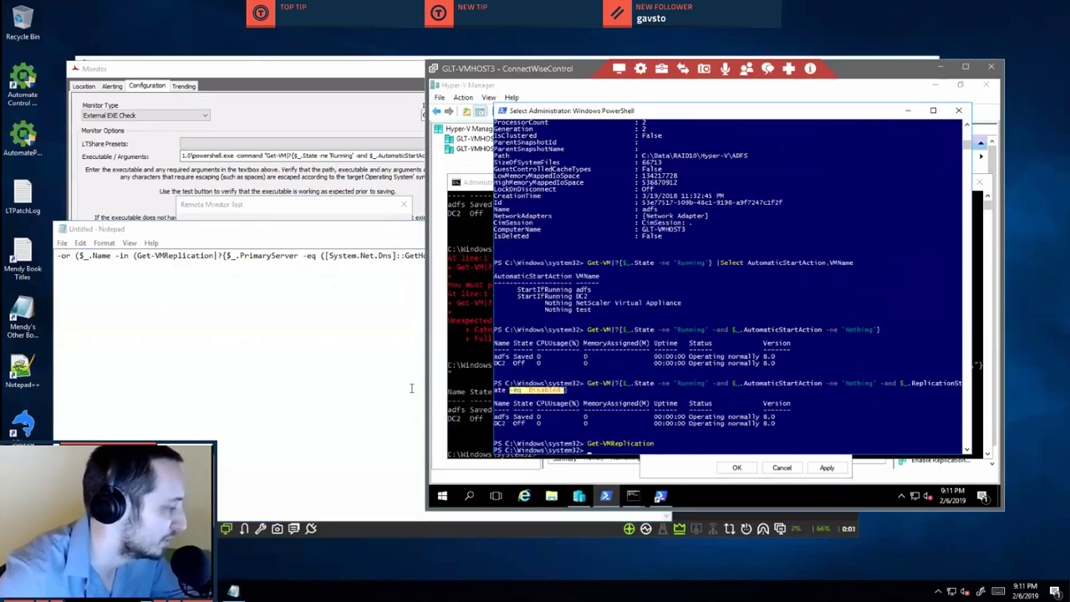
pyautogui.click(420, 249)
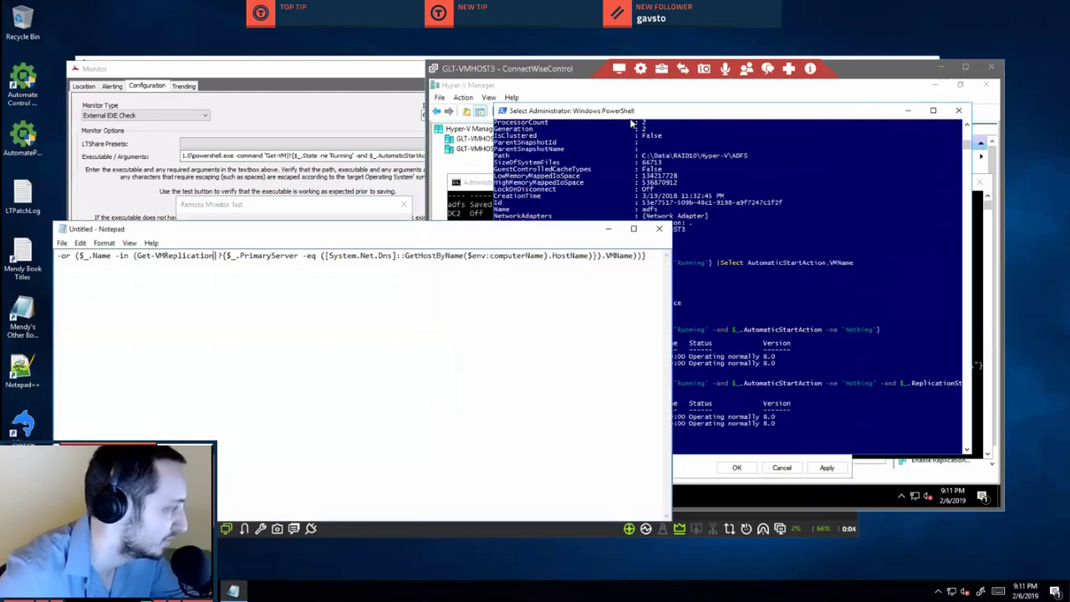
pyautogui.click(633, 118)
pyautogui.click(588, 268)
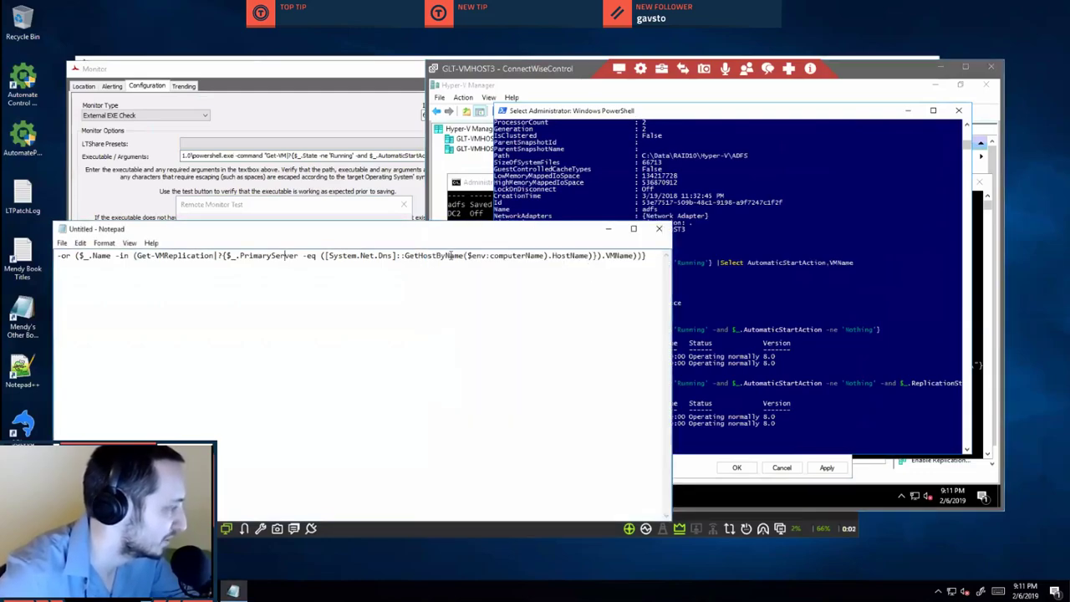
pyautogui.hotkey('ctrl', 'a')
pyautogui.click(365, 255)
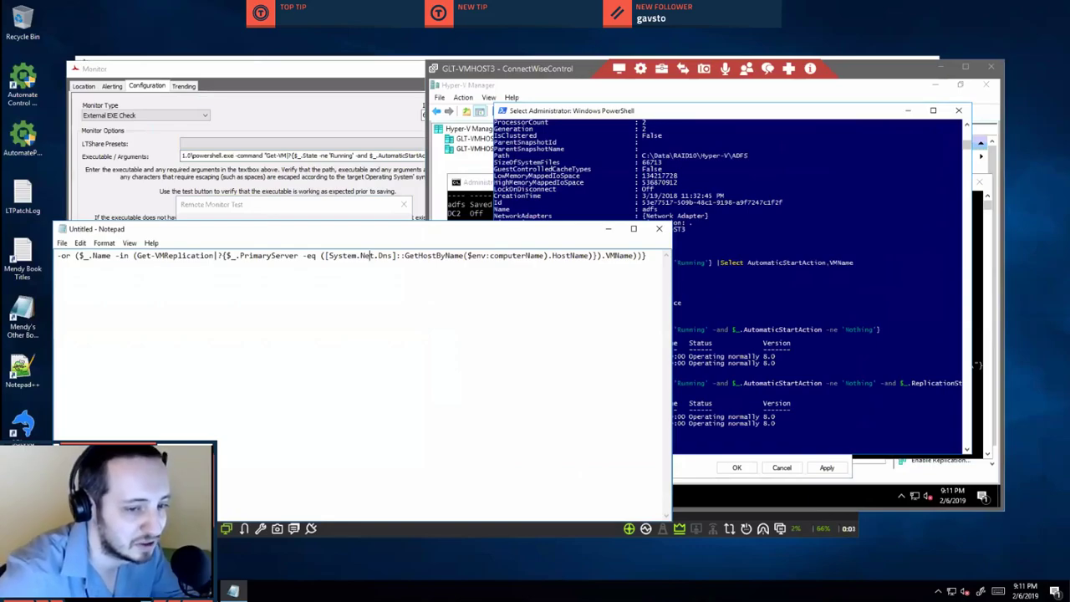
# Close the Remote Monitor Test result and copy the monitor's full Executable / Arguments command onto a line above the -or clause in Notepad.
pyautogui.click(276, 205)
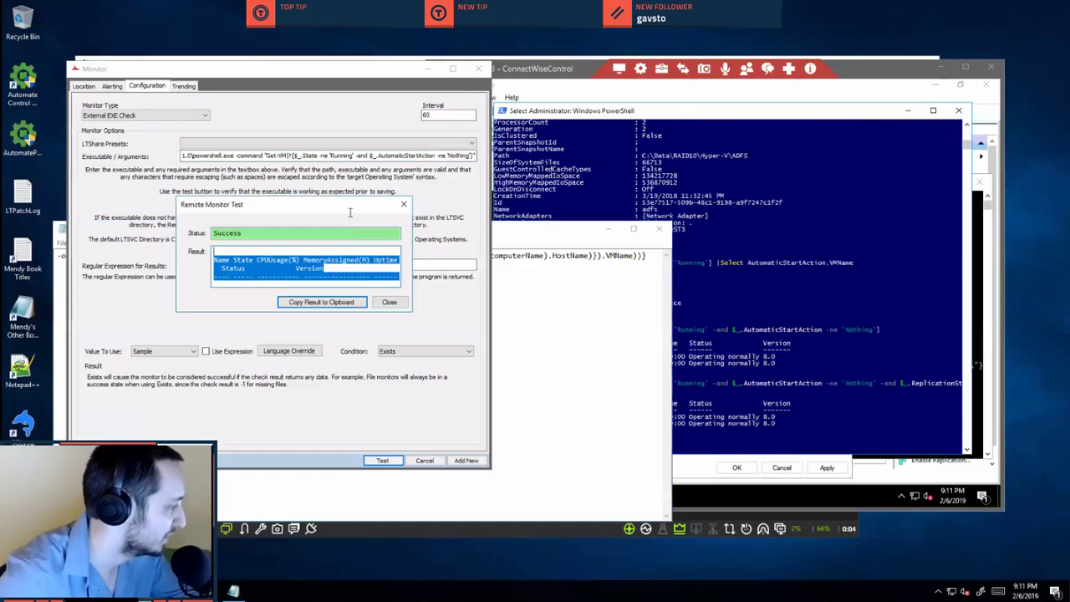
pyautogui.click(401, 203)
pyautogui.rightClick(256, 155)
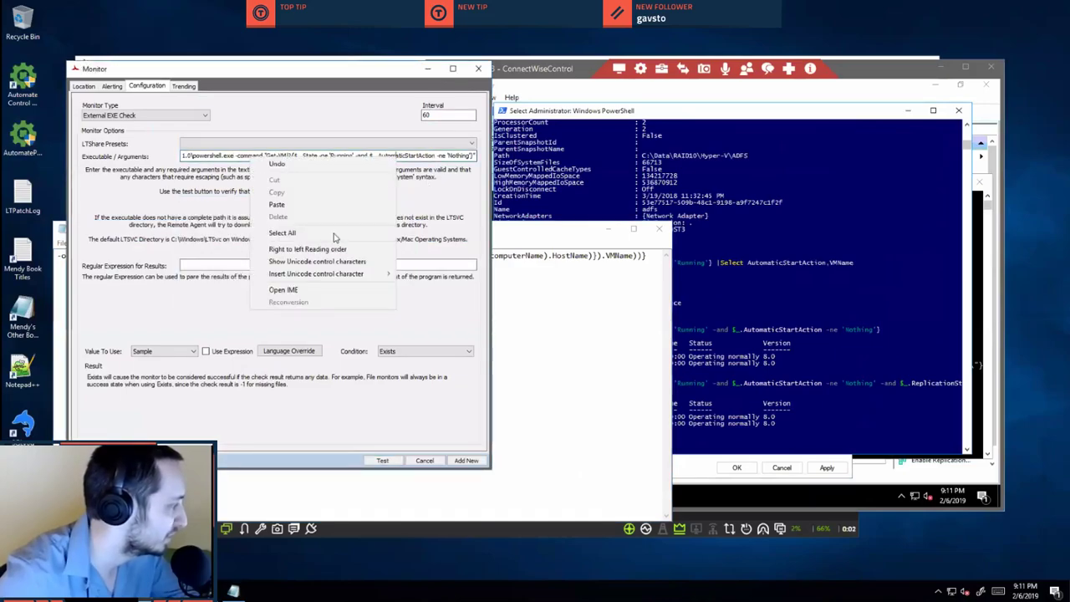
pyautogui.click(336, 235)
pyautogui.click(585, 261)
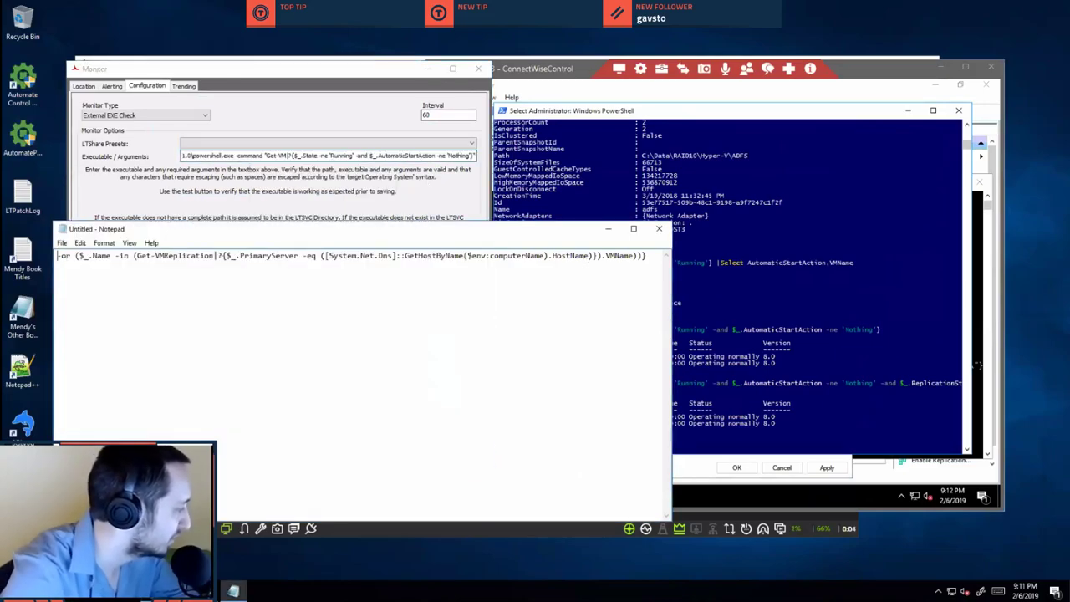
pyautogui.press('Home')
pyautogui.press('Return')
pyautogui.write('%SystemRoot%\\system32\\WindowsPowerShell\\v1.0\\powershell.exe -command "Get-VM|?{$_.State -ne \'Running\' -and $_.AutomaticStartAction -ne \'Nothing\'}"')
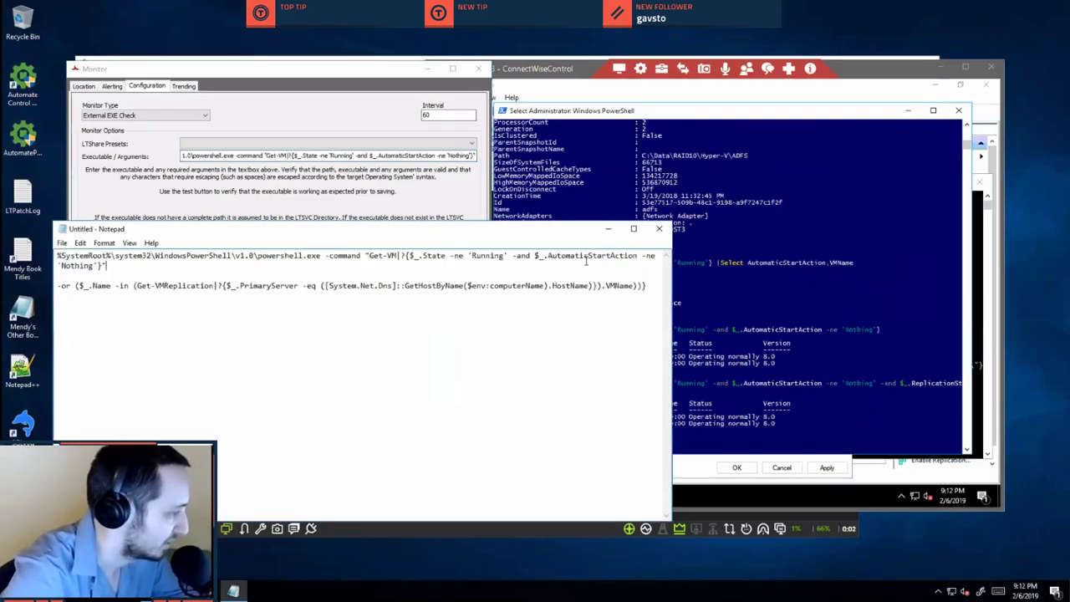
# Remove the closing brace and quotation mark after 'Nothing' and join the -or clause directly onto the Get-VM command in Notepad.
pyautogui.press('Delete')
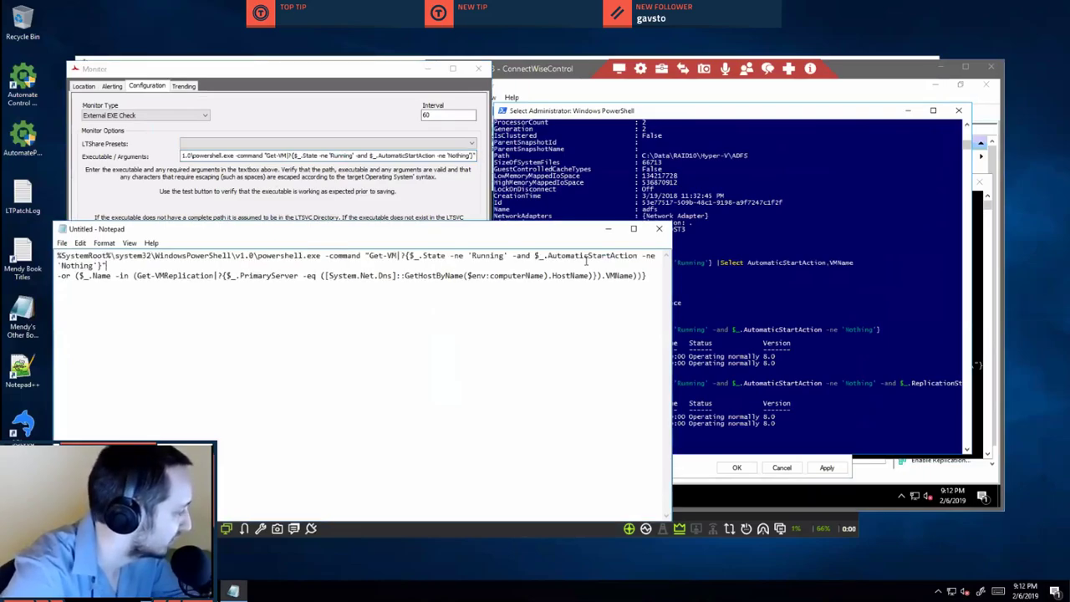
pyautogui.press('Delete')
pyautogui.press('BackSpace')
pyautogui.press('BackSpace')
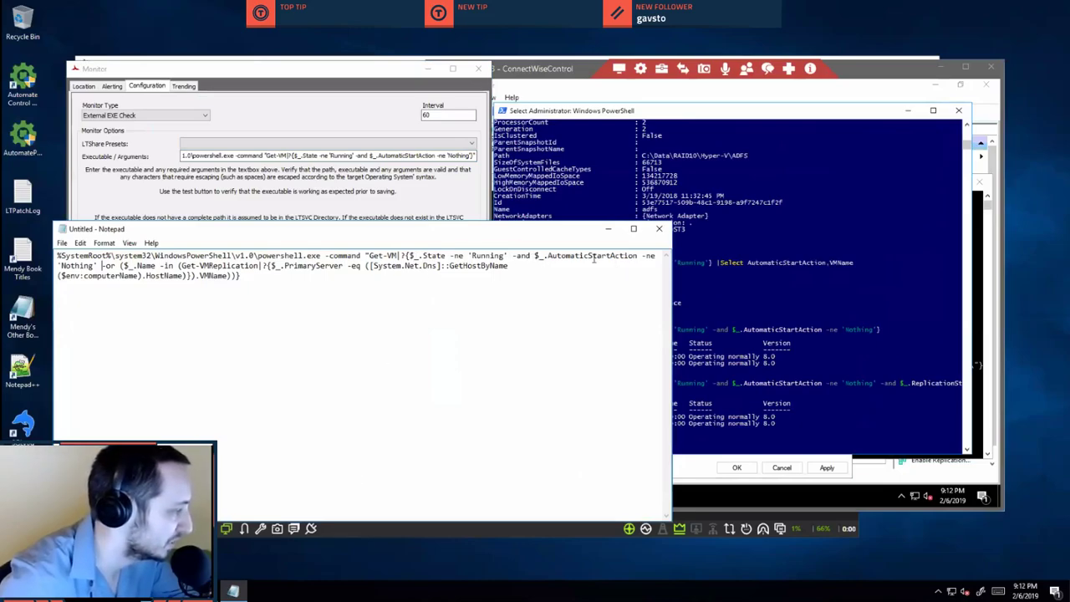
# Insert an opening parenthesis before $_.State in the Get-VM filter in Notepad.
pyautogui.click(511, 257)
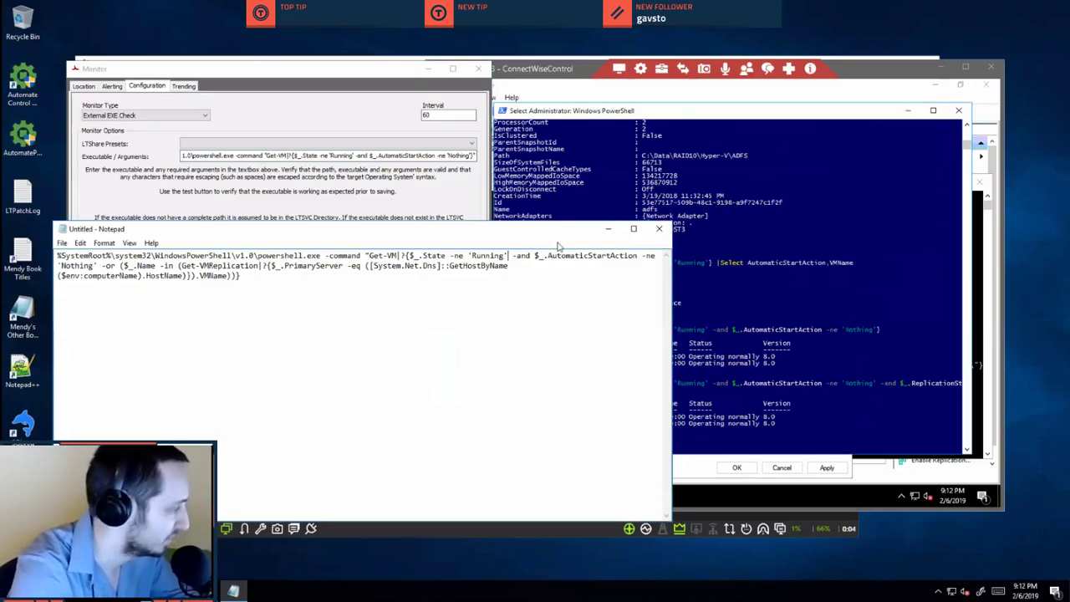
pyautogui.hotkey('ctrl', 'Left')
pyautogui.press('Right')
pyautogui.press('Right')
pyautogui.press('Right')
pyautogui.press('Right')
pyautogui.press('Right')
pyautogui.press('Right')
pyautogui.press('Right')
pyautogui.press('Right')
pyautogui.press('Right')
pyautogui.press('Right')
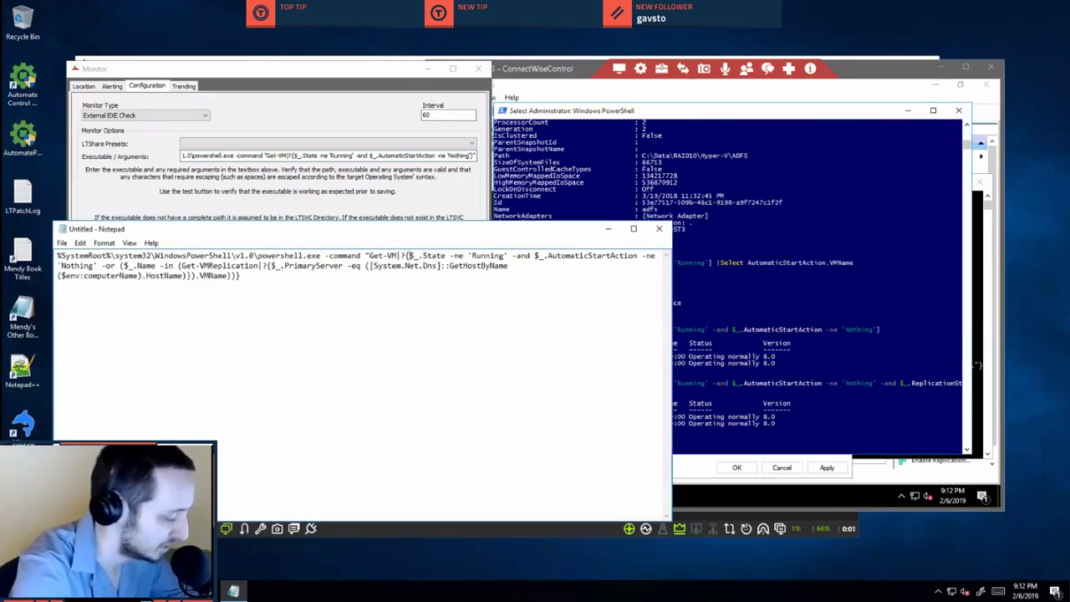
pyautogui.write('(')
pyautogui.hotkey('ctrl', 'Right')
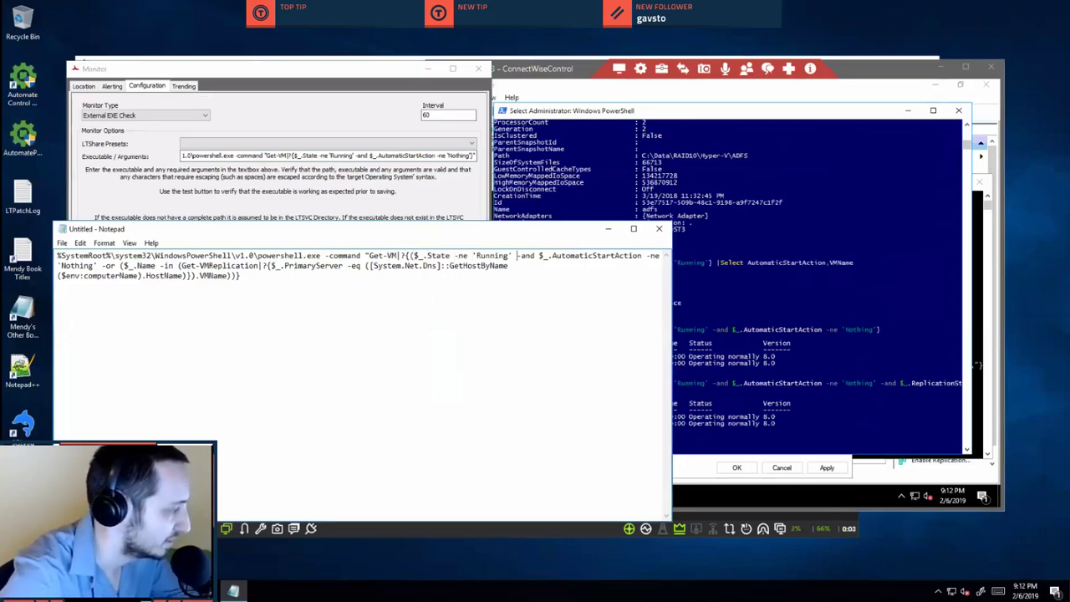
pyautogui.press('Left')
pyautogui.write(')')
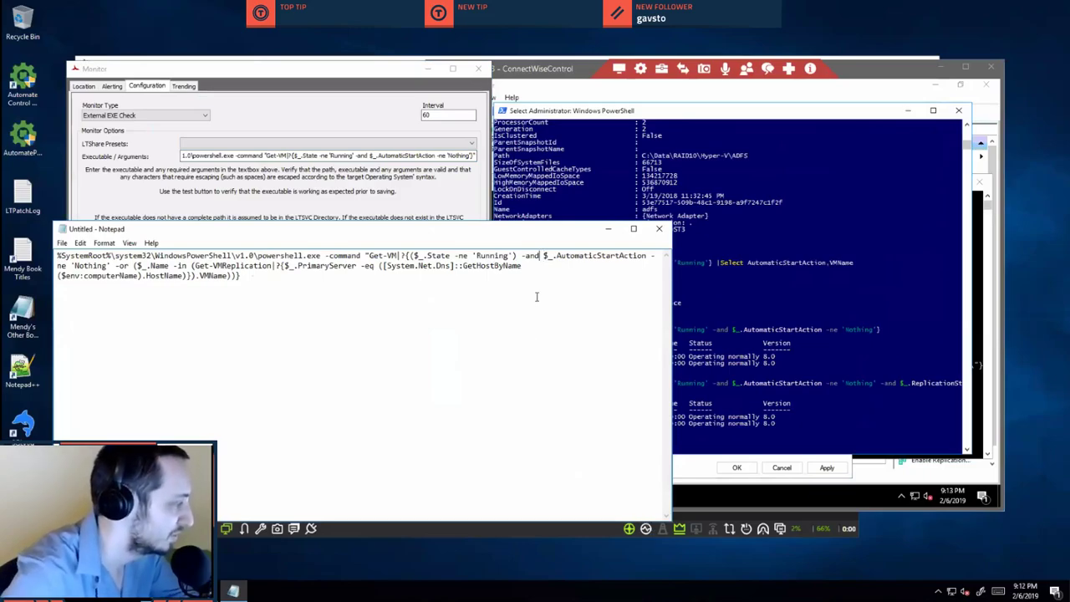
pyautogui.press('Left')
pyautogui.press('Left')
pyautogui.press('Left')
pyautogui.press('Left')
pyautogui.press('Left')
pyautogui.press('BackSpace')
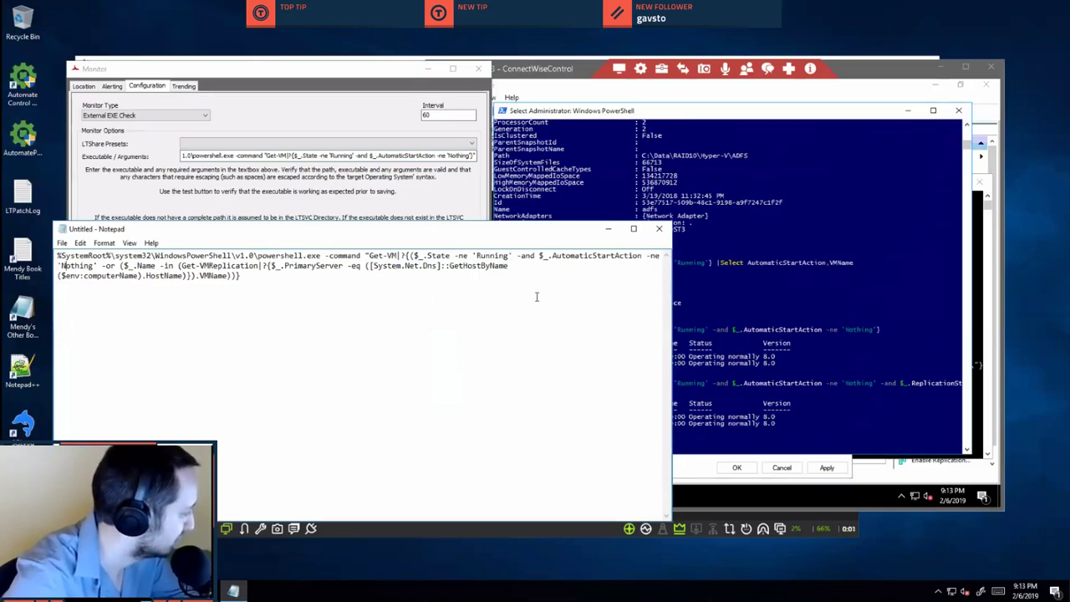
# Add a closing parenthesis after 'Nothing' to group the State and AutomaticStartAction conditions ahead of the -or clause.
pyautogui.press('Right')
pyautogui.press('Right')
pyautogui.press('Right')
pyautogui.press('Right')
pyautogui.write(')')
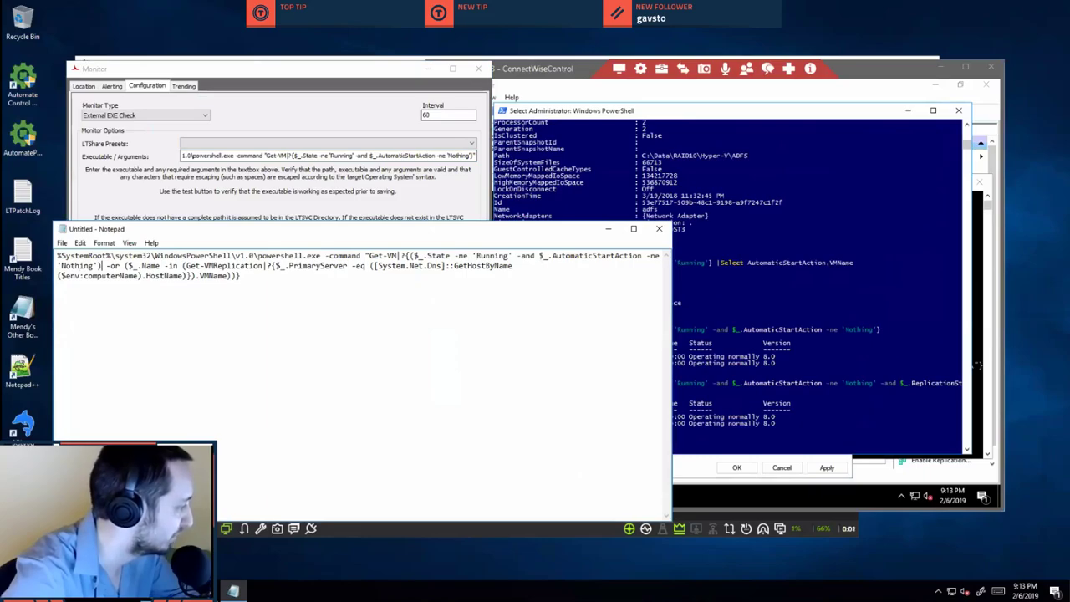
# Insert "-and (" after the AutomaticStartAction -ne 'Nothing' condition in the Notepad command.
pyautogui.write('0')
pyautogui.press('BackSpace')
pyautogui.write('-and')
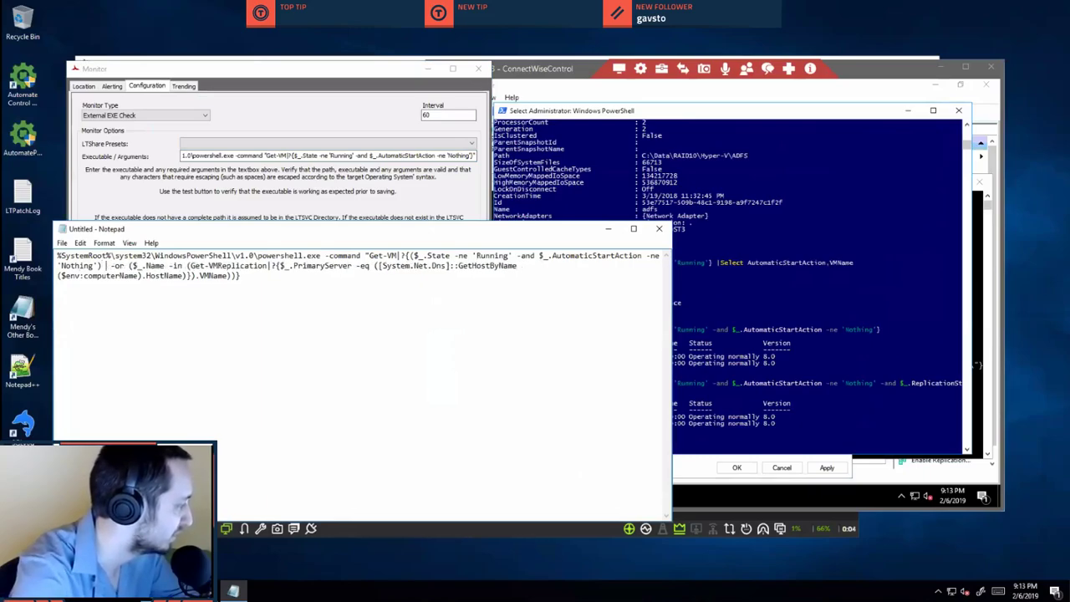
pyautogui.write(' (')
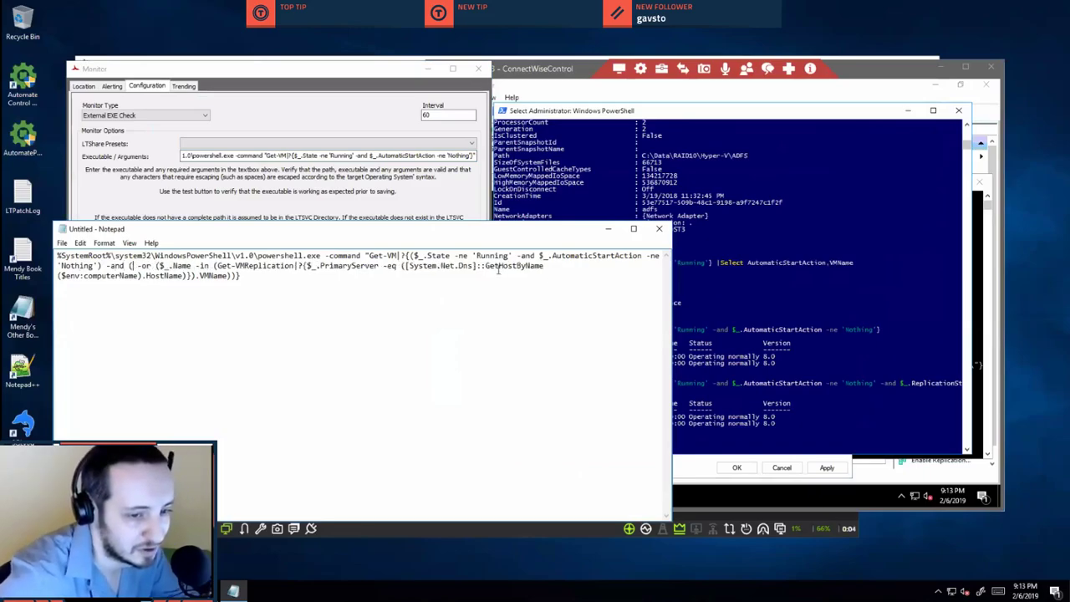
# Copy the Get-VM command with the ReplicationState filter from PowerShell into Notepad below the first command, joining its broken line.
pyautogui.click(697, 385)
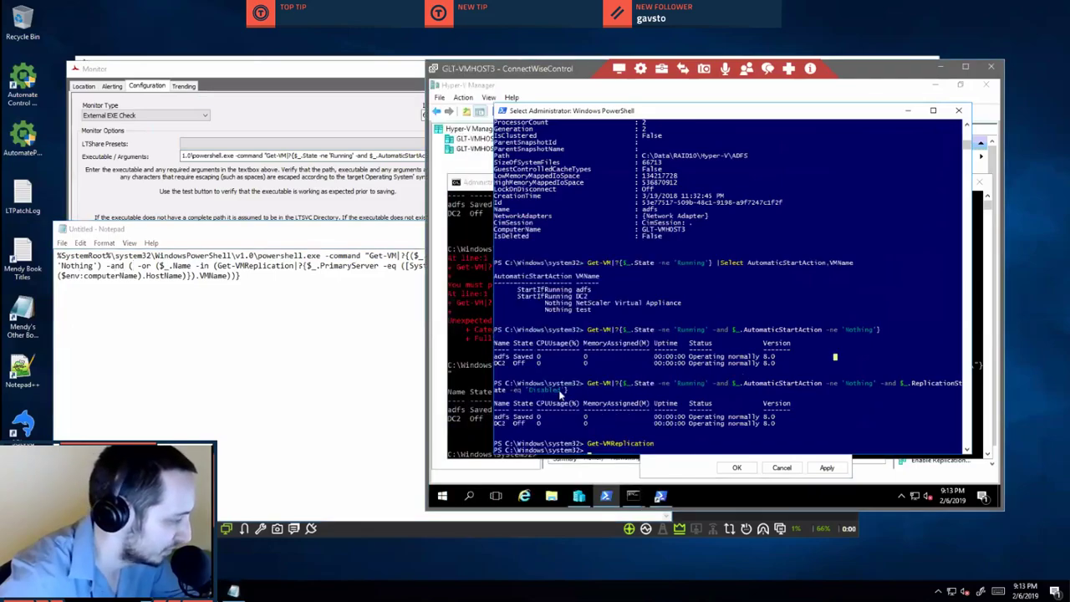
pyautogui.moveTo(559, 383); pyautogui.dragTo(450, 380)
pyautogui.rightClick(679, 396)
pyautogui.hotkey('ctrl', 'c')
pyautogui.click(418, 381)
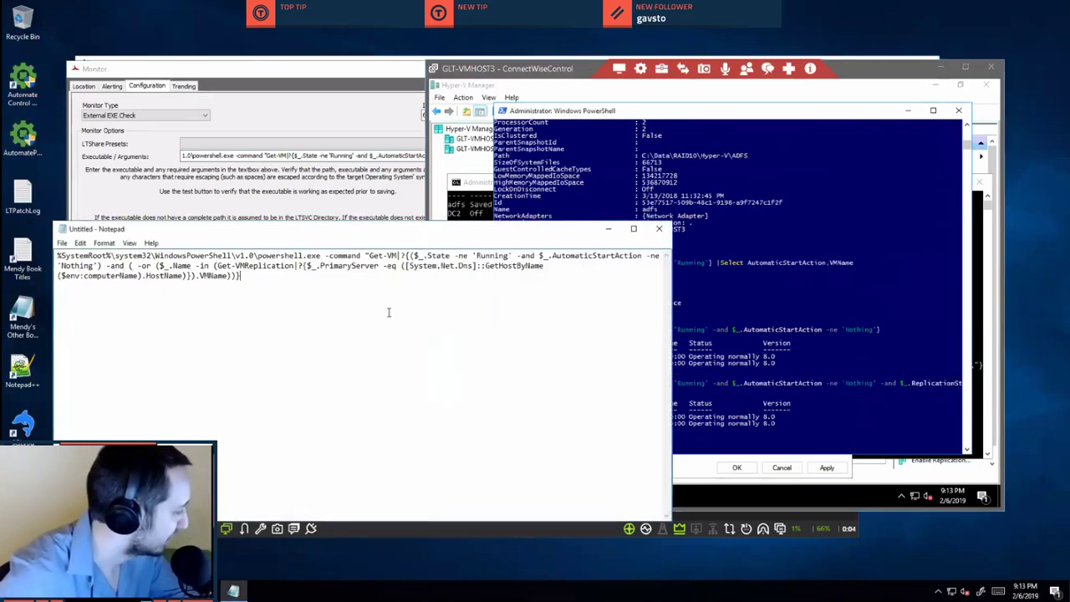
pyautogui.hotkey('ctrl', 'v')
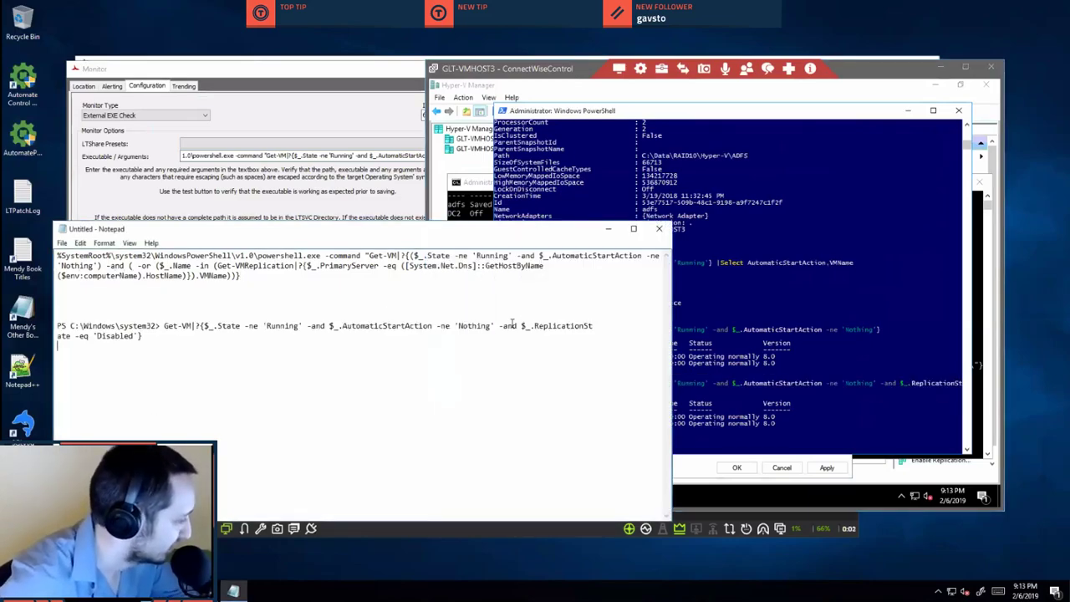
pyautogui.click(609, 326)
pyautogui.press('Delete')
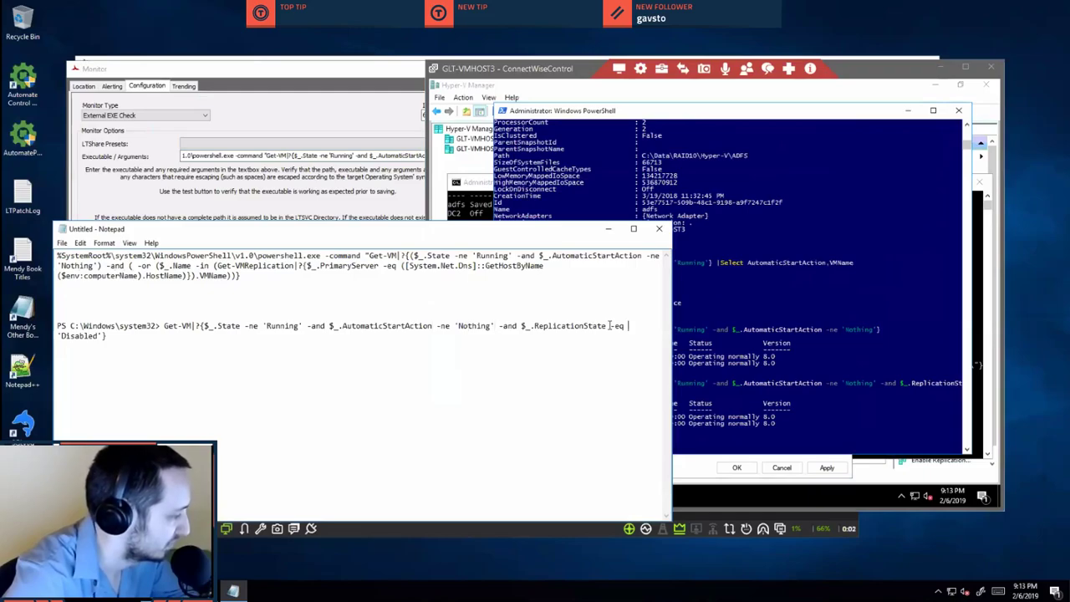
# Copy "-and $_.ReplicationState -eq 'Disabled'" from the lower command into the first command's newly opened parenthesis, widening the Notepad window.
pyautogui.hotkey('ctrl', 'shift', 'Left')
pyautogui.hotkey('ctrl', 'shift', 'Left')
pyautogui.hotkey('ctrl', 'shift', 'Left')
pyautogui.hotkey('ctrl', 'shift', 'Left')
pyautogui.hotkey('ctrl', 'shift', 'Left')
pyautogui.hotkey('ctrl', 'shift', 'Left')
pyautogui.hotkey('ctrl', 'shift', 'Left')
pyautogui.hotkey('ctrl', 'shift', 'Left')
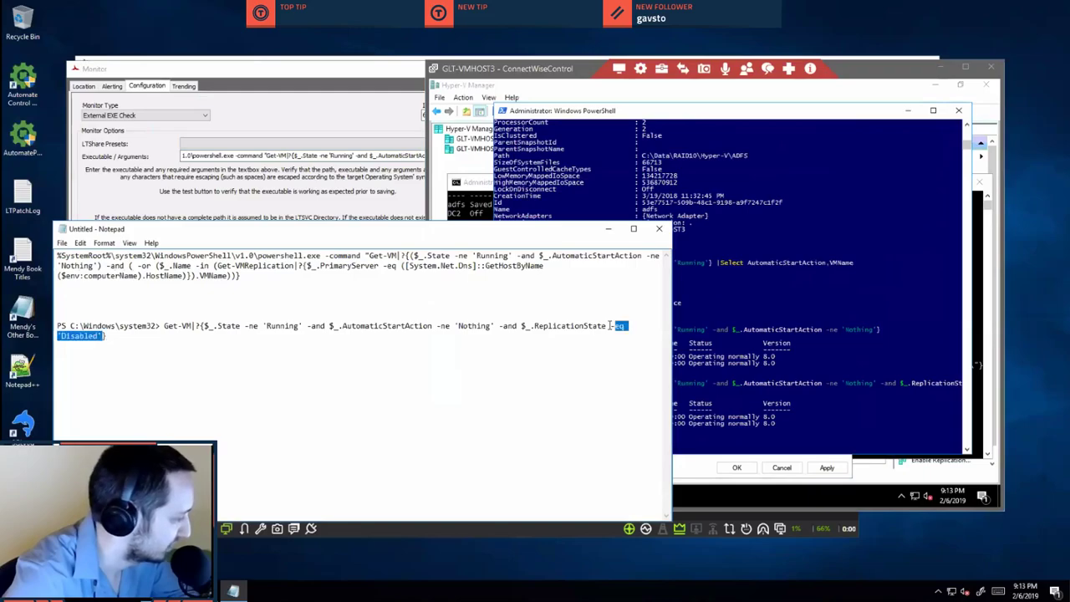
pyautogui.hotkey('shift', 'Left')
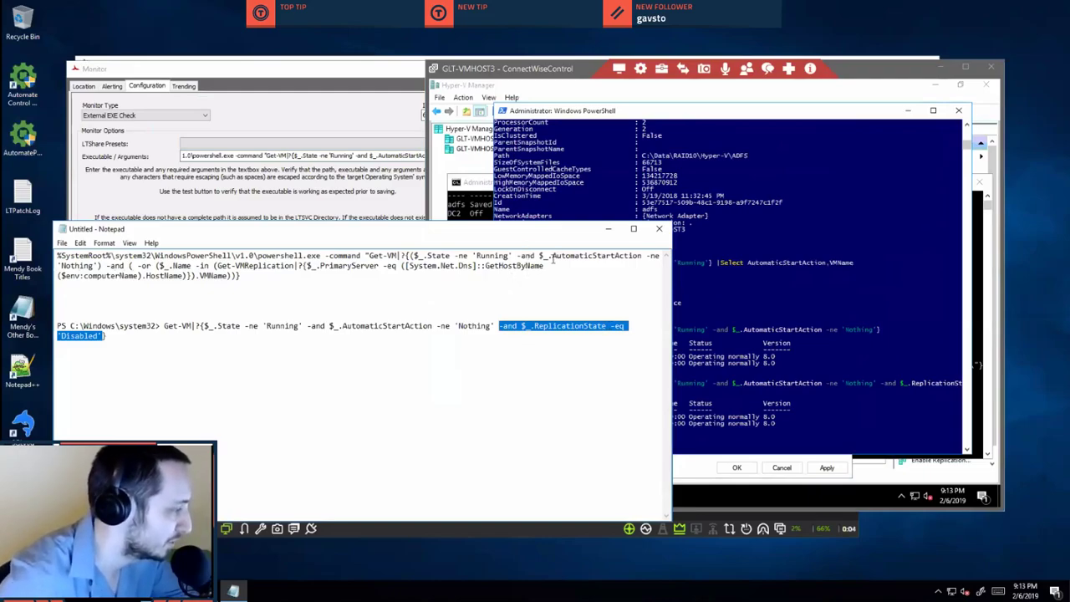
pyautogui.click(551, 255)
pyautogui.click(640, 255)
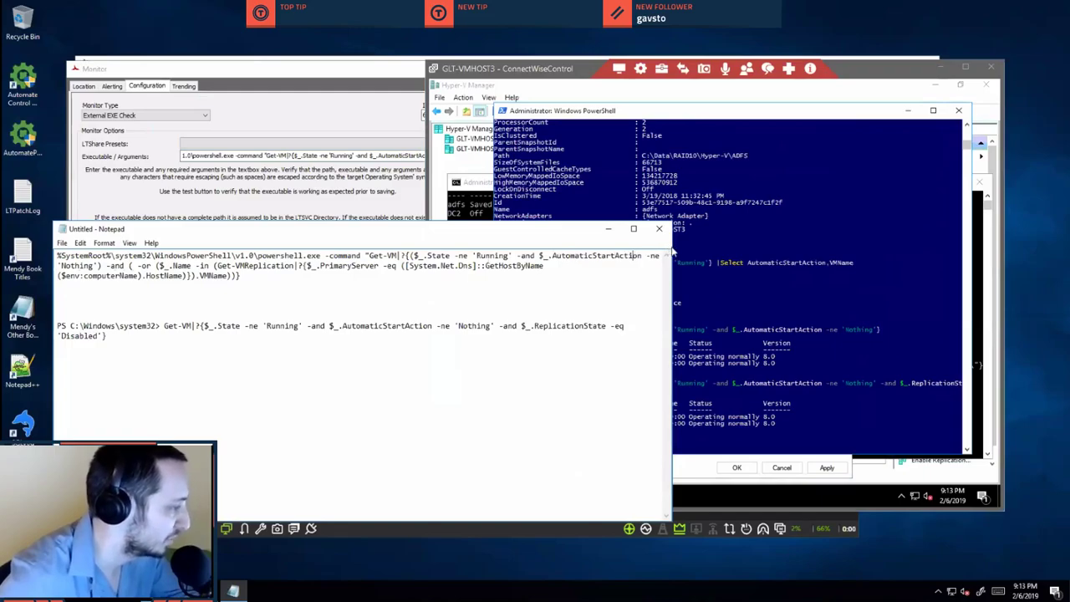
pyautogui.moveTo(670, 252); pyautogui.dragTo(916, 255)
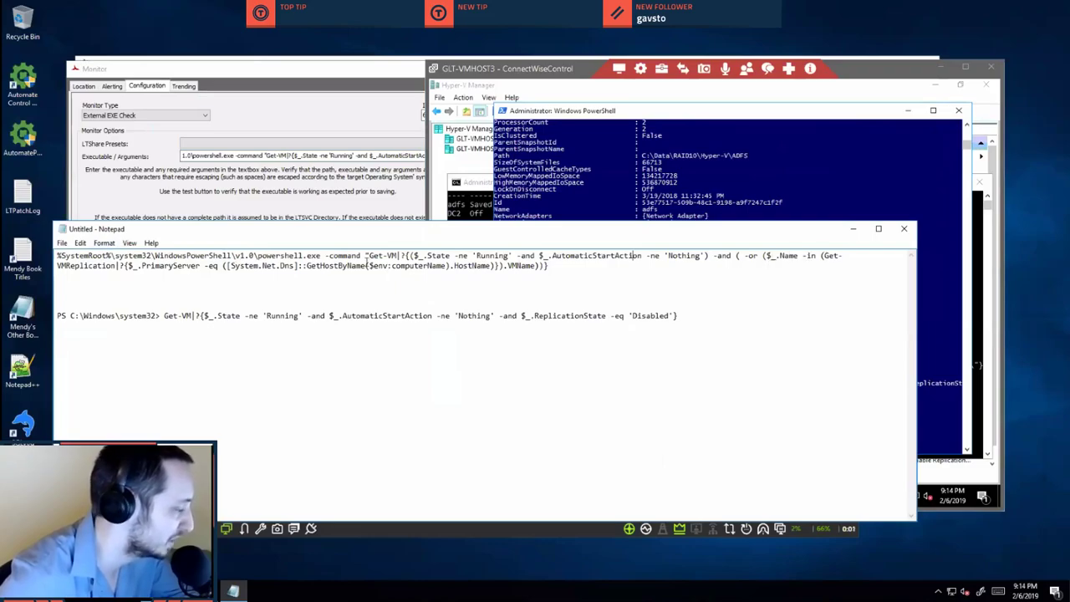
pyautogui.click(739, 256)
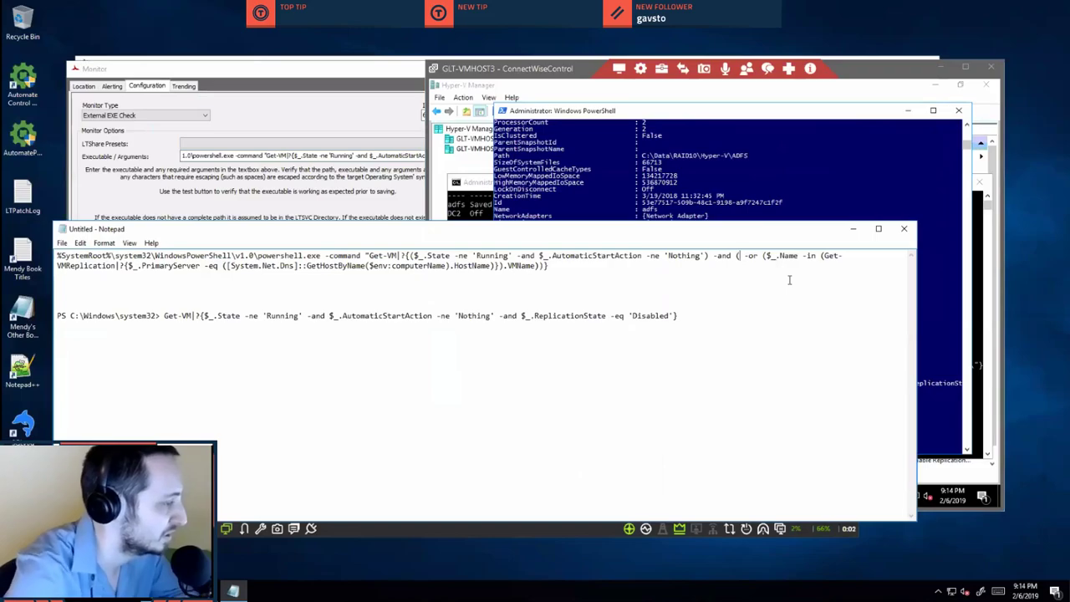
pyautogui.hotkey('ctrl', 'v')
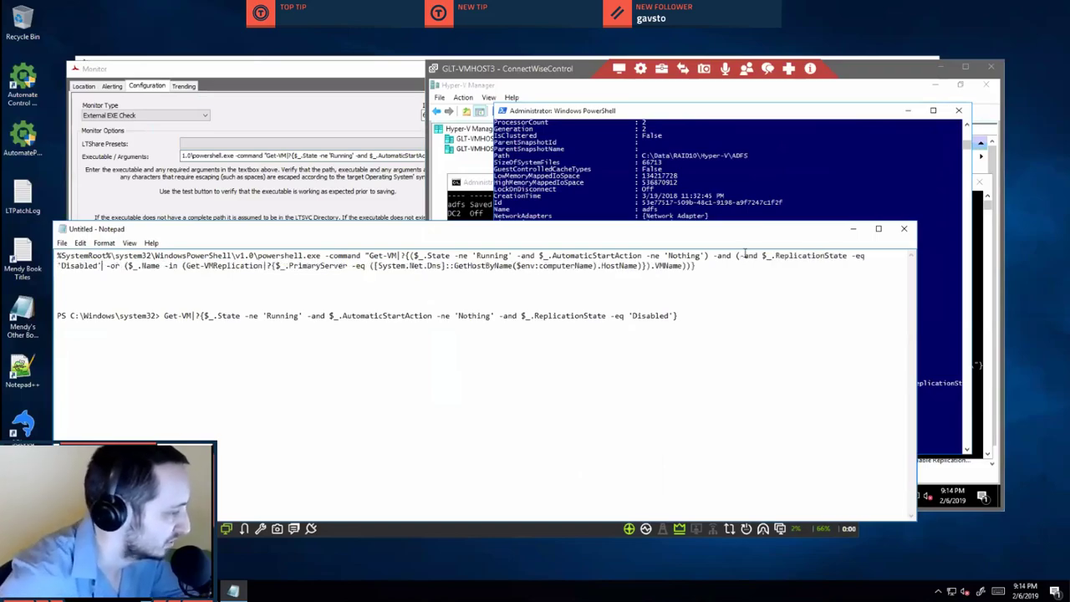
# Remove the duplicate "-and" before $_.ReplicationState inside the parenthesis.
pyautogui.click(752, 256)
pyautogui.press('BackSpace')
pyautogui.press('BackSpace')
pyautogui.press('BackSpace')
pyautogui.press('BackSpace')
pyautogui.press('BackSpace')
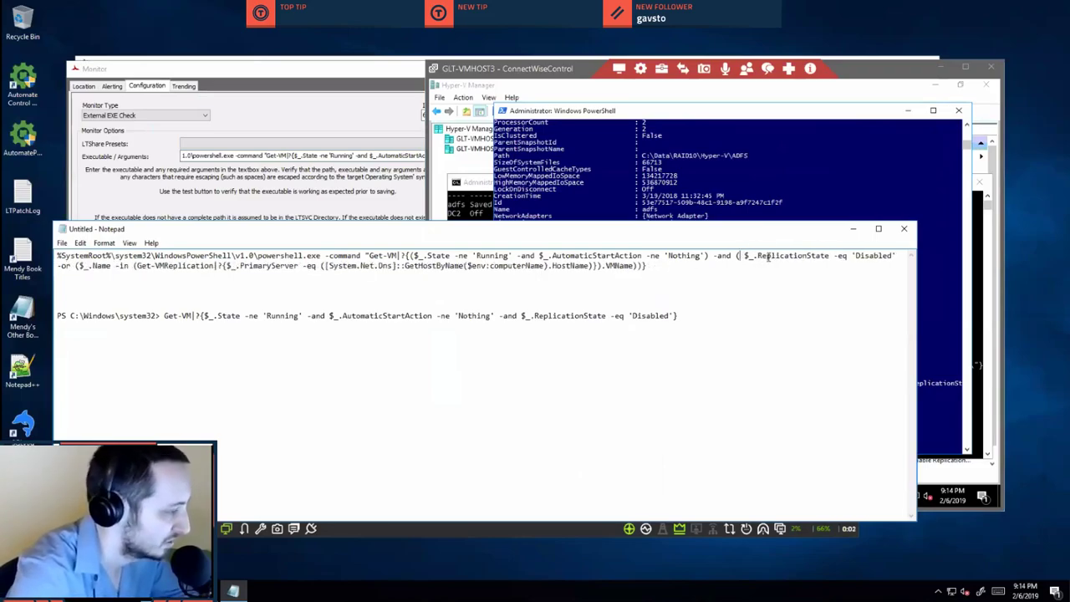
# Check the rest of the first command through to its closing parentheses after VMName.
pyautogui.hotkey('ctrl', 'Right')
pyautogui.hotkey('ctrl', 'Right')
pyautogui.hotkey('ctrl', 'Right')
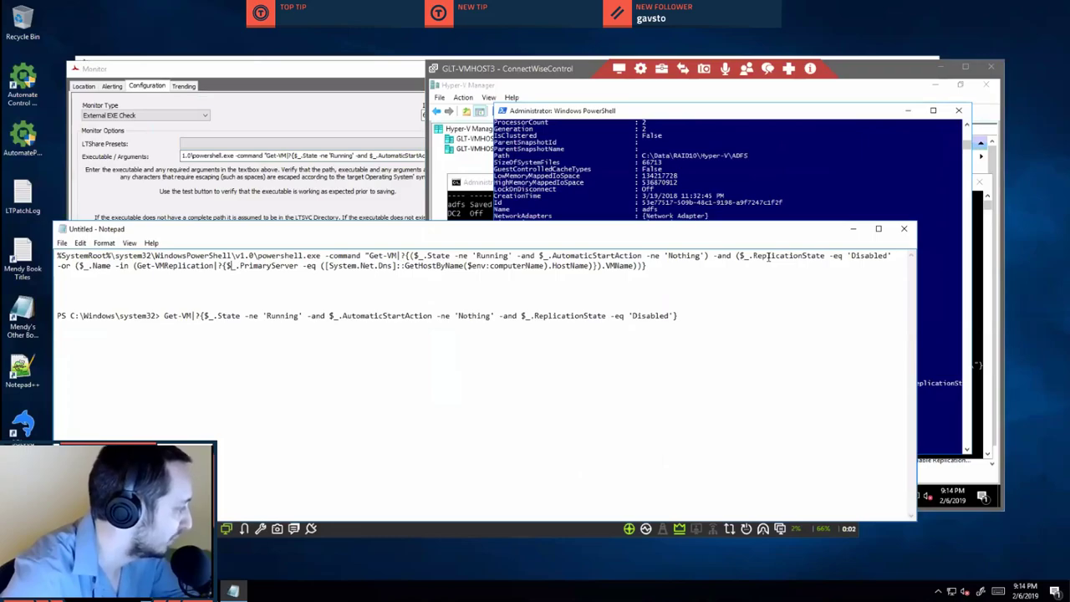
pyautogui.hotkey('ctrl', 'Right')
pyautogui.hotkey('ctrl', 'Right')
pyautogui.hotkey('ctrl', 'Right')
pyautogui.hotkey('ctrl', 'Right')
pyautogui.hotkey('ctrl', 'Right')
pyautogui.hotkey('ctrl', 'Right')
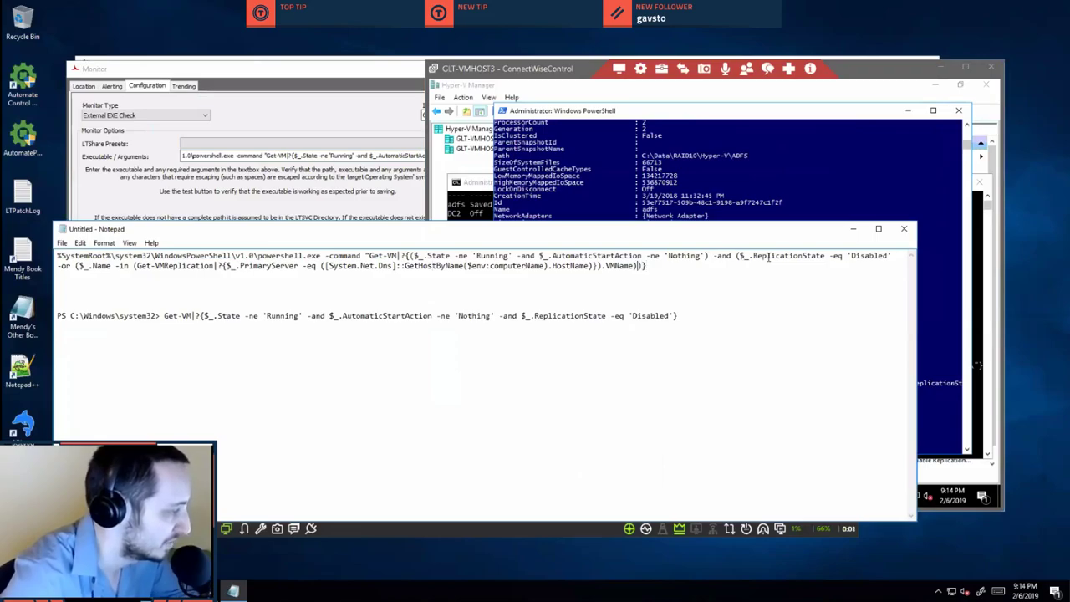
pyautogui.hotkey('shift', 'End')
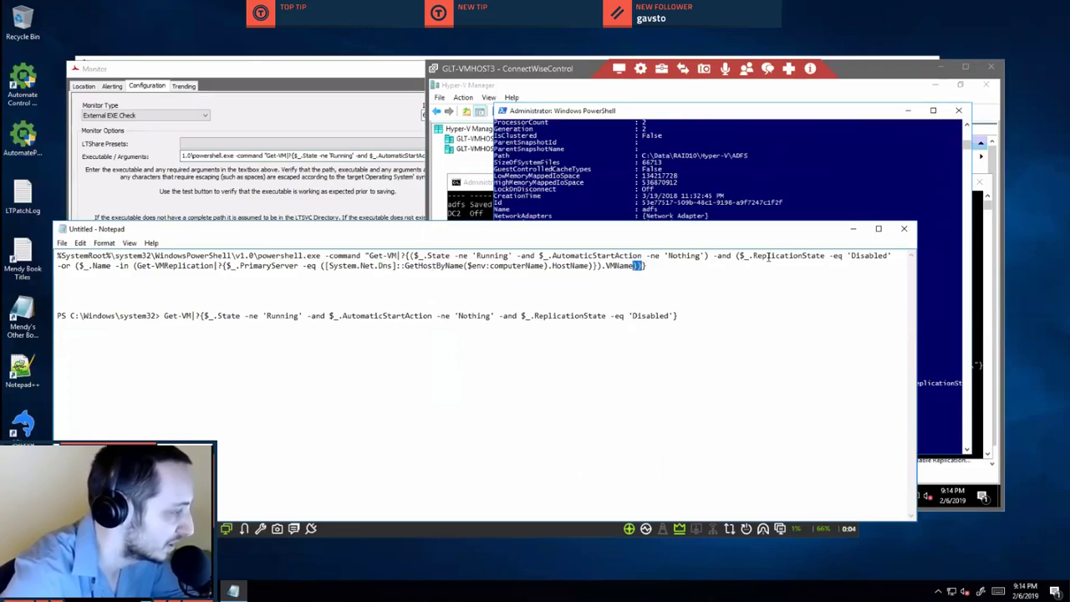
pyautogui.hotkey('shift', 'Left')
pyautogui.press('Right')
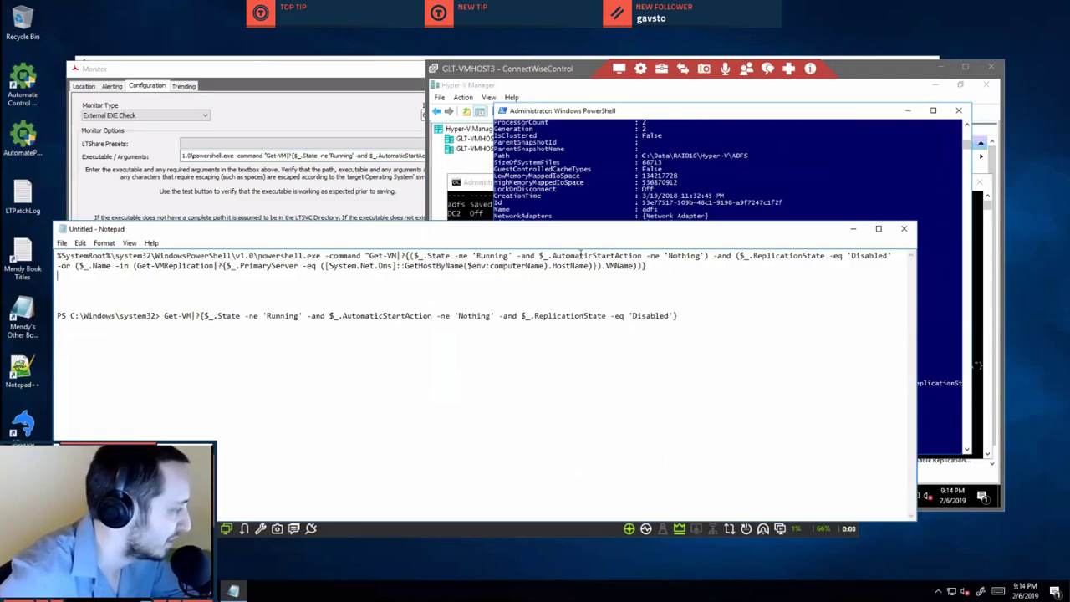
# Copy the full edited command, run it in a cleared Command Prompt on the remote host, and highlight the output.
pyautogui.hotkey('ctrl', 'shift', 'Home')
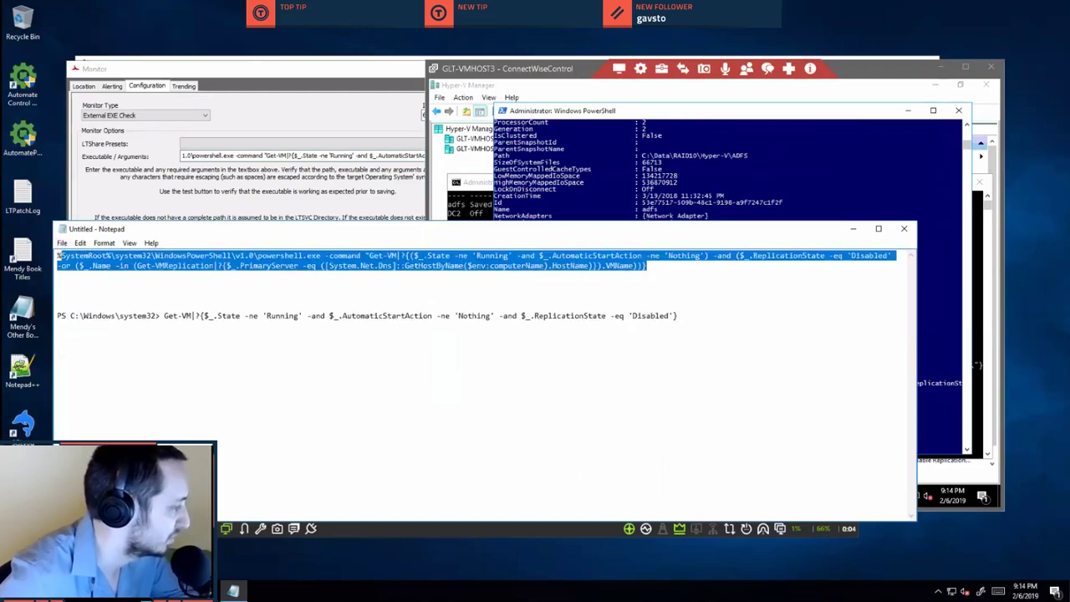
pyautogui.rightClick(198, 275)
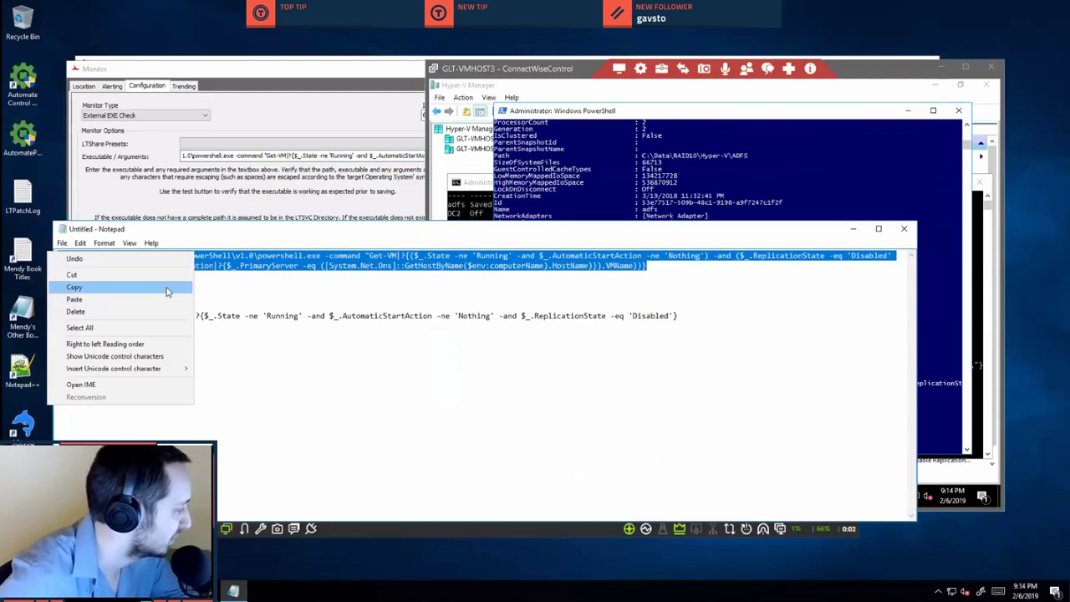
pyautogui.click(166, 288)
pyautogui.click(480, 185)
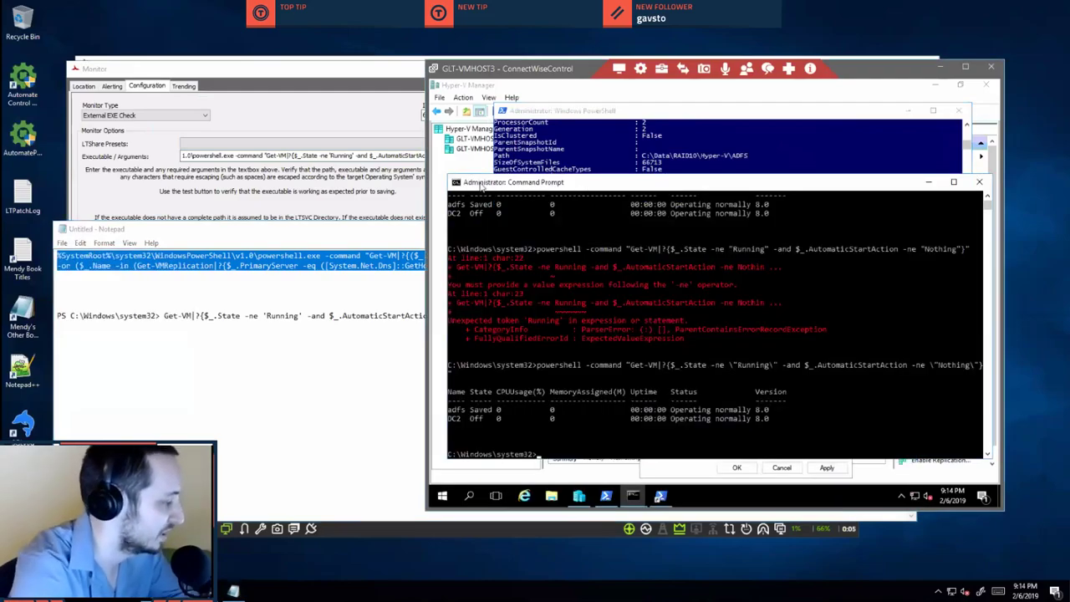
pyautogui.write('cls')
pyautogui.press('Return')
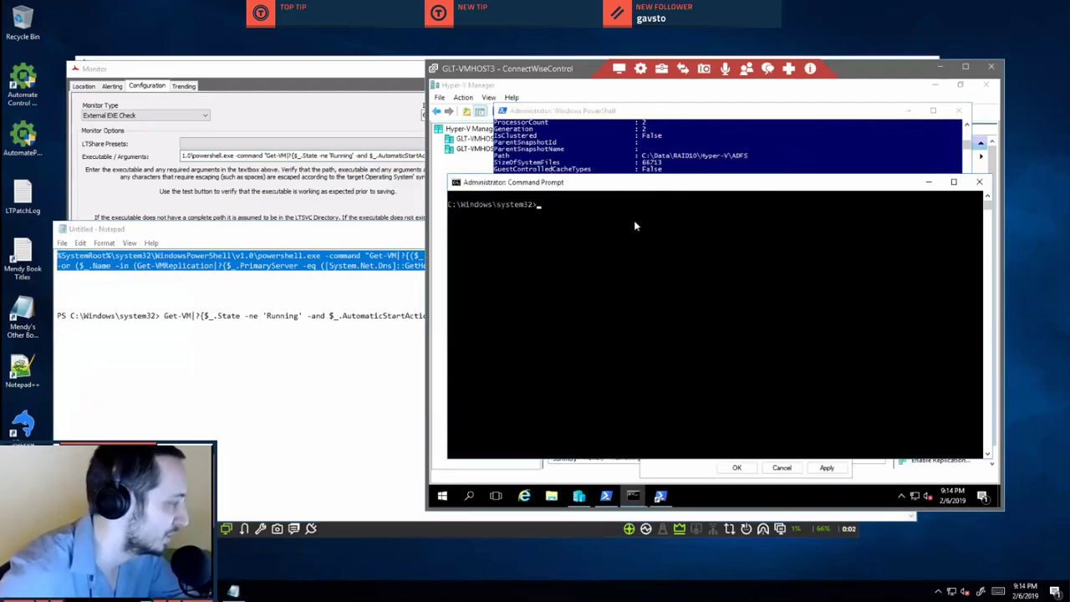
pyautogui.hotkey('ctrl', 'v')
pyautogui.press('Return')
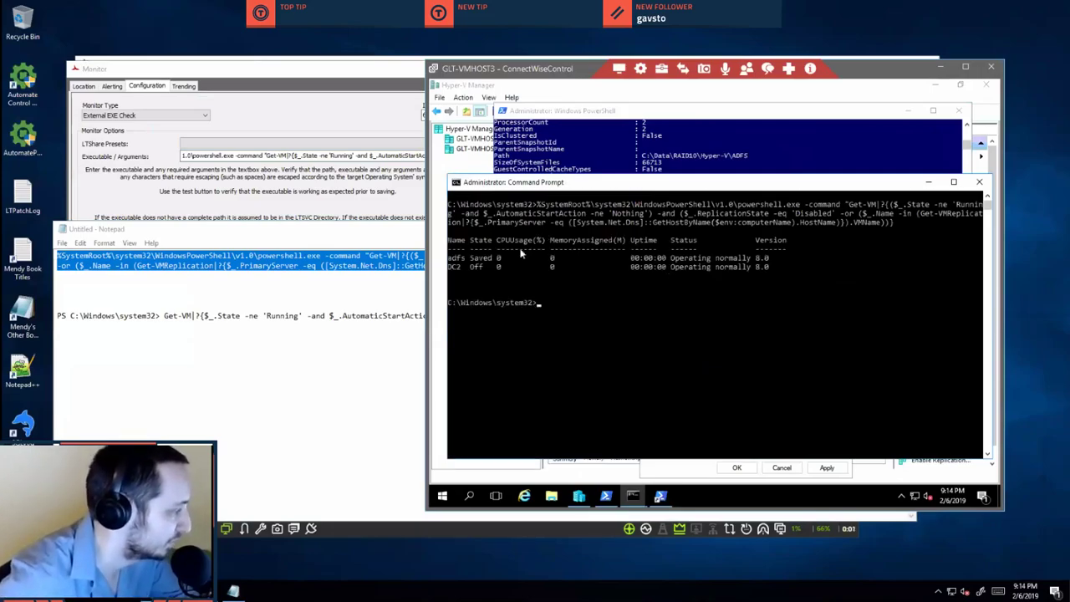
pyautogui.moveTo(449, 239); pyautogui.dragTo(795, 276)
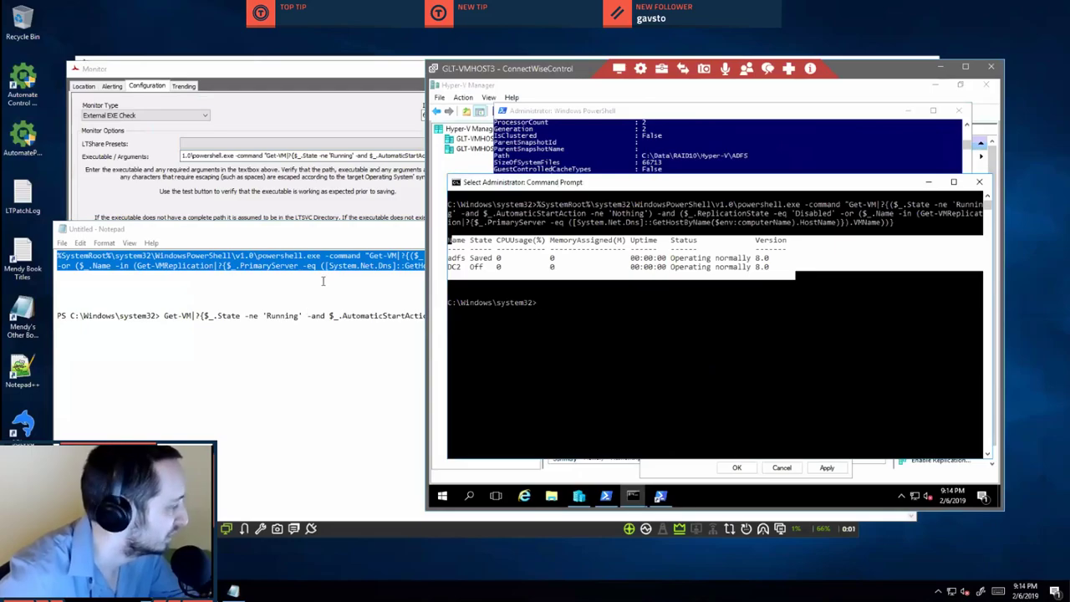
# Replace the monitor's Executable / Arguments value with the full command from Notepad.
pyautogui.moveTo(322, 281); pyautogui.dragTo(216, 210)
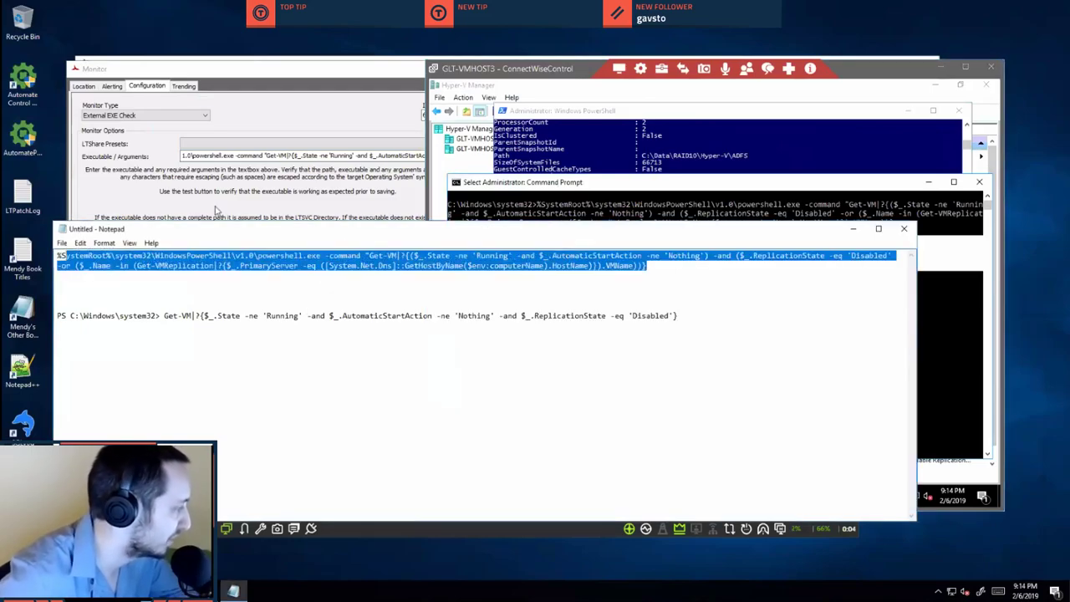
pyautogui.hotkey('ctrl', 'c')
pyautogui.click(215, 210)
pyautogui.hotkey('ctrl', 'a')
pyautogui.hotkey('ctrl', 'v')
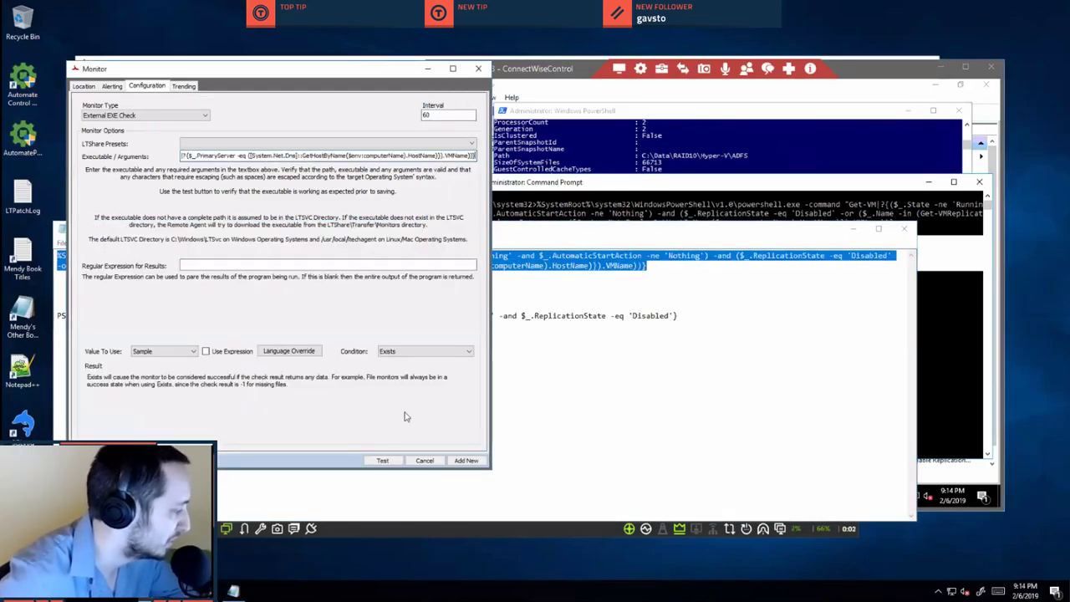
# Test the monitor and send the agent's status from the remote host.
pyautogui.click(383, 460)
pyautogui.click(583, 336)
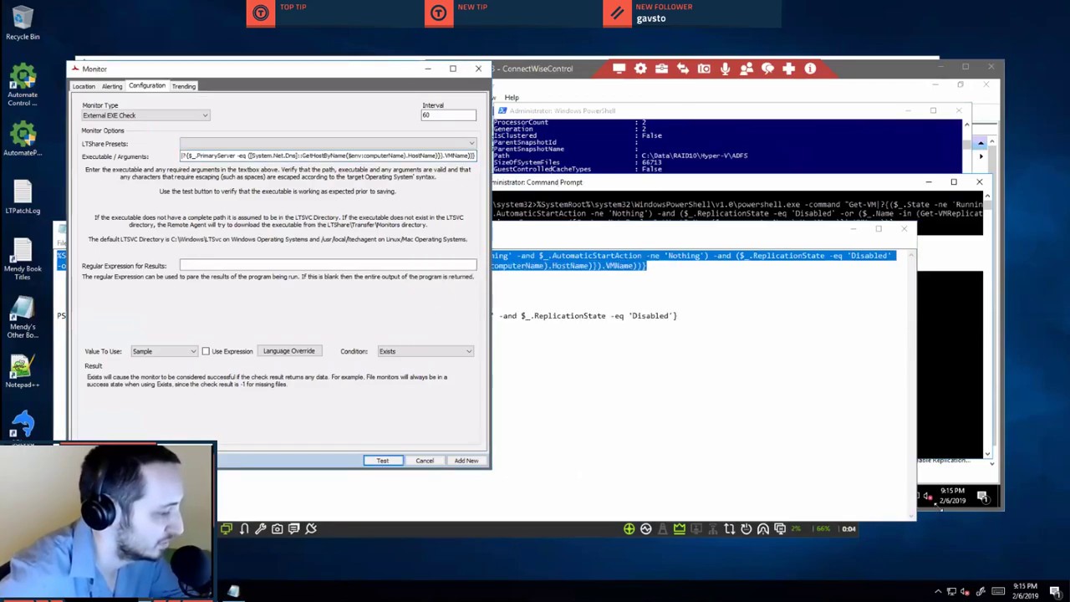
pyautogui.click(940, 508)
pyautogui.rightClick(901, 473)
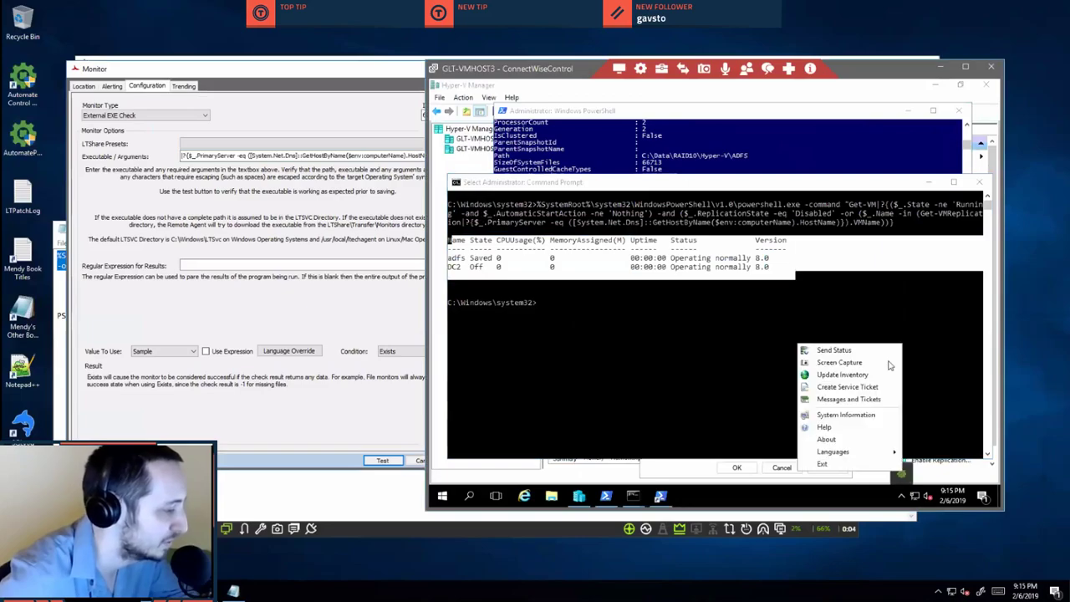
pyautogui.click(887, 350)
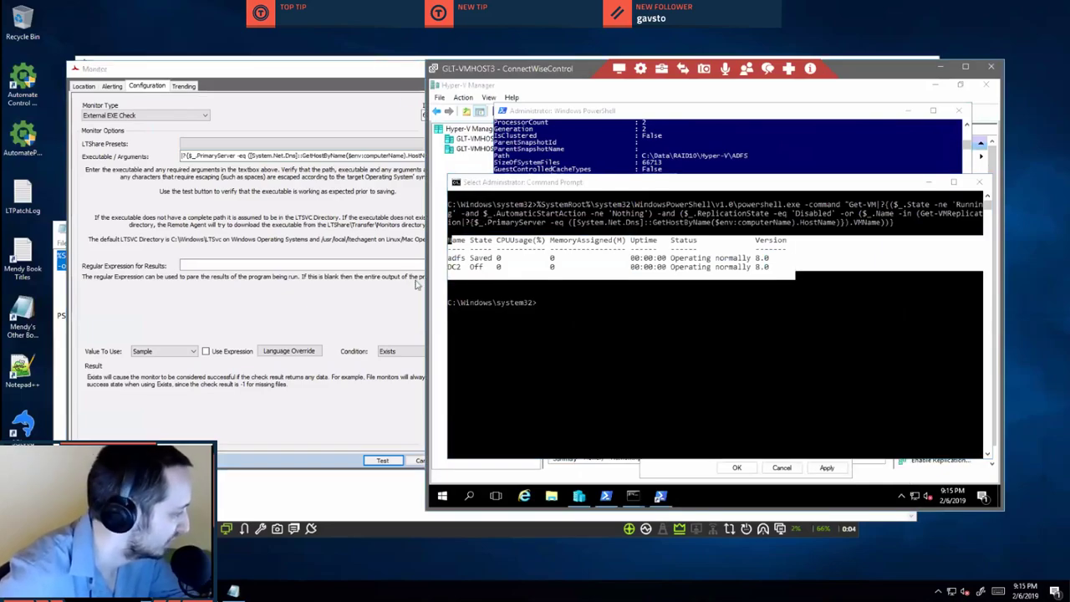
# Move the remote session window aside, examine the Remote Monitor Test result, and close it.
pyautogui.moveTo(497, 73); pyautogui.dragTo(615, 74)
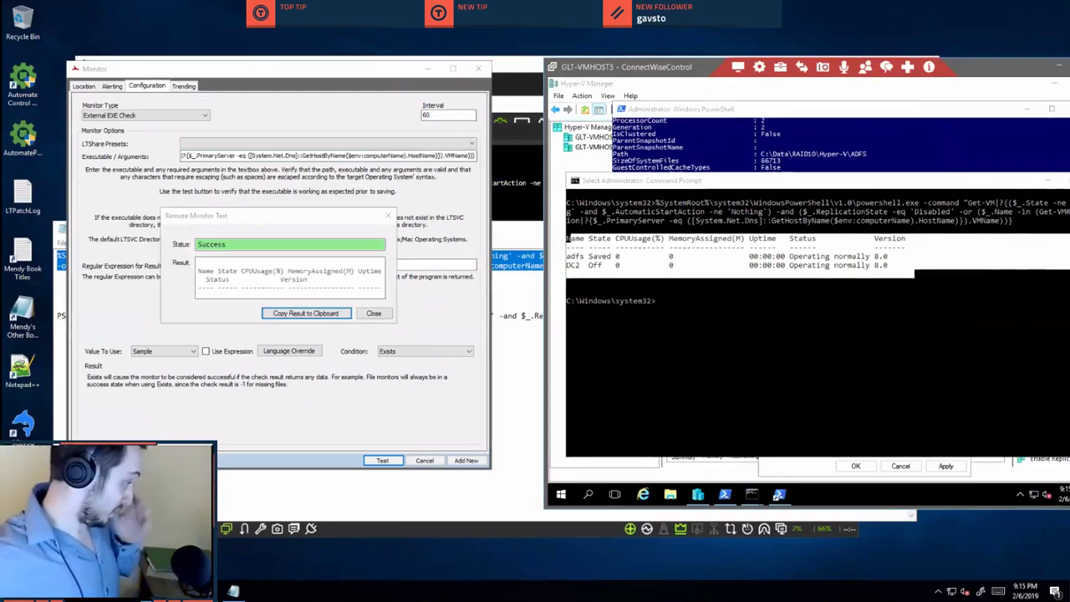
pyautogui.click(338, 281)
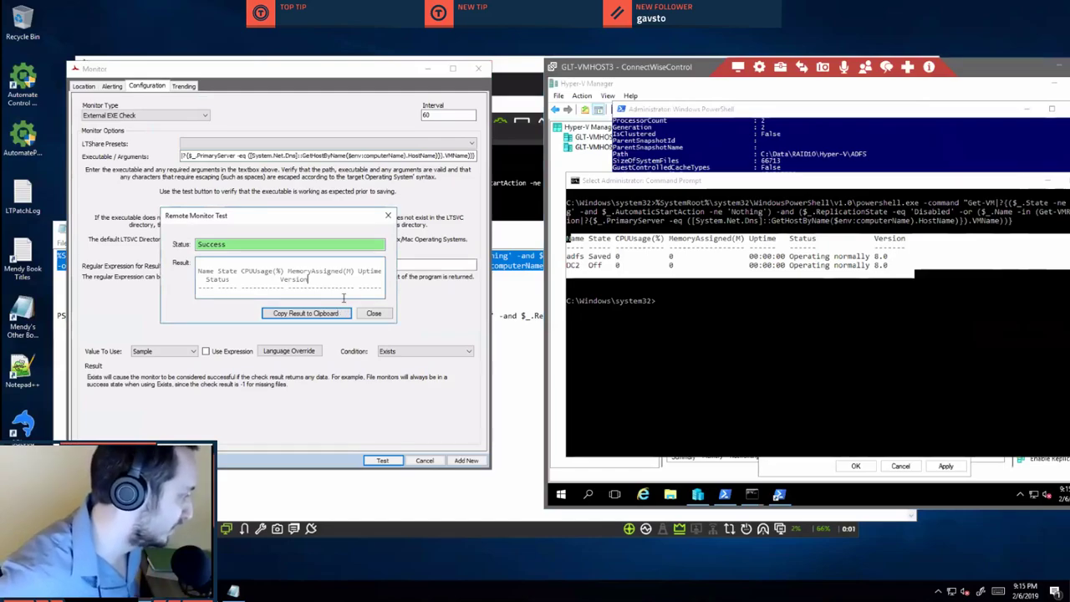
pyautogui.hotkey('ctrl', 'a')
pyautogui.click(387, 215)
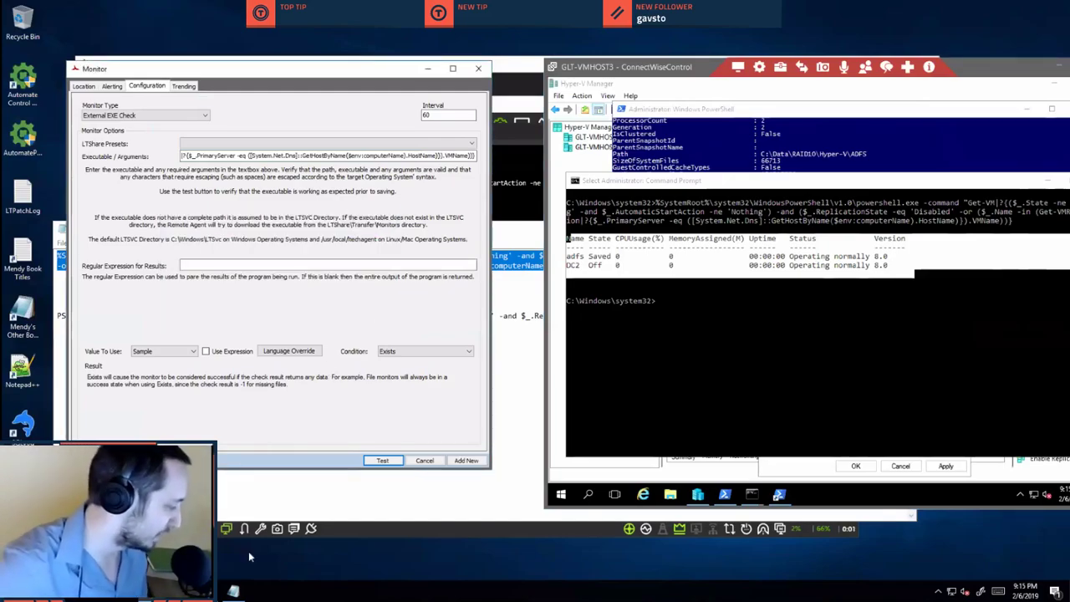
# Set the monitor's condition to State Based.
pyautogui.click(404, 351)
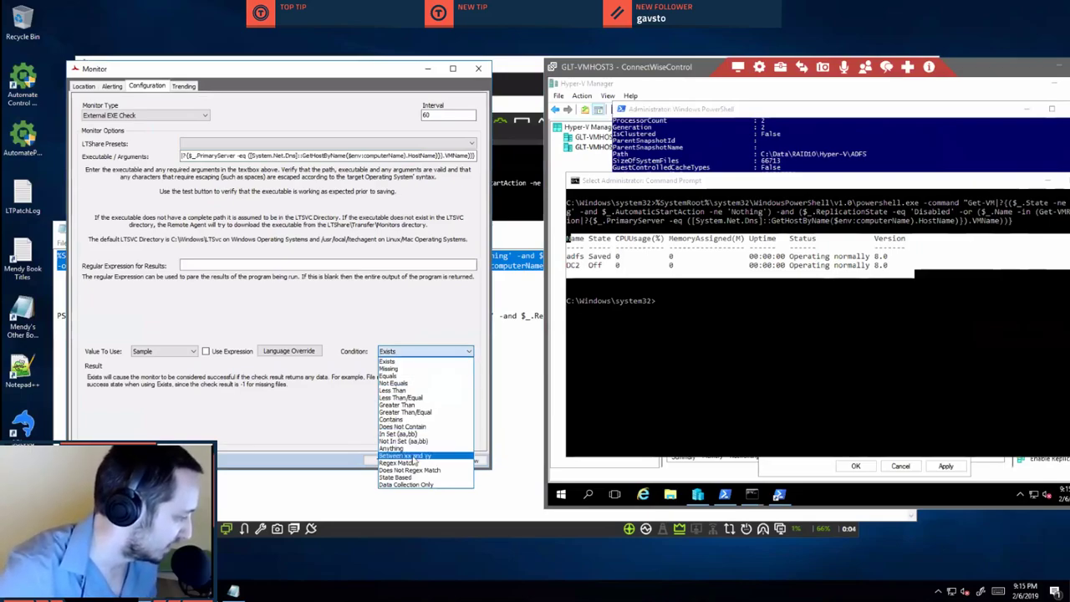
pyautogui.press('Escape')
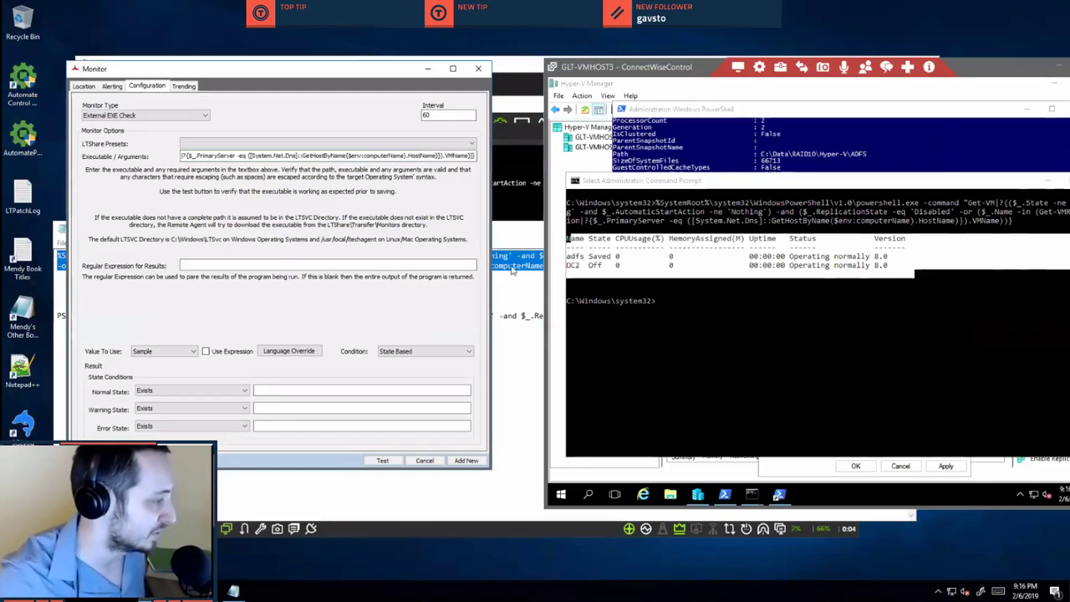
# Replace all the text in Notepad with the copied powershell.exe -noprofile command that starts VMs in the Saved or Off state.
pyautogui.moveTo(682, 190); pyautogui.dragTo(684, 175)
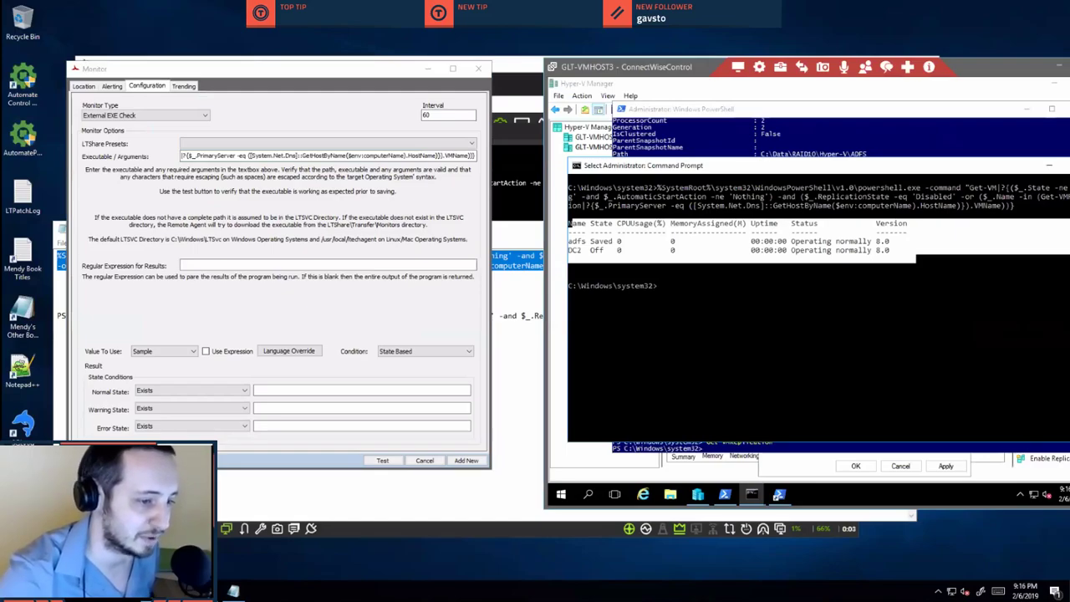
pyautogui.click(232, 590)
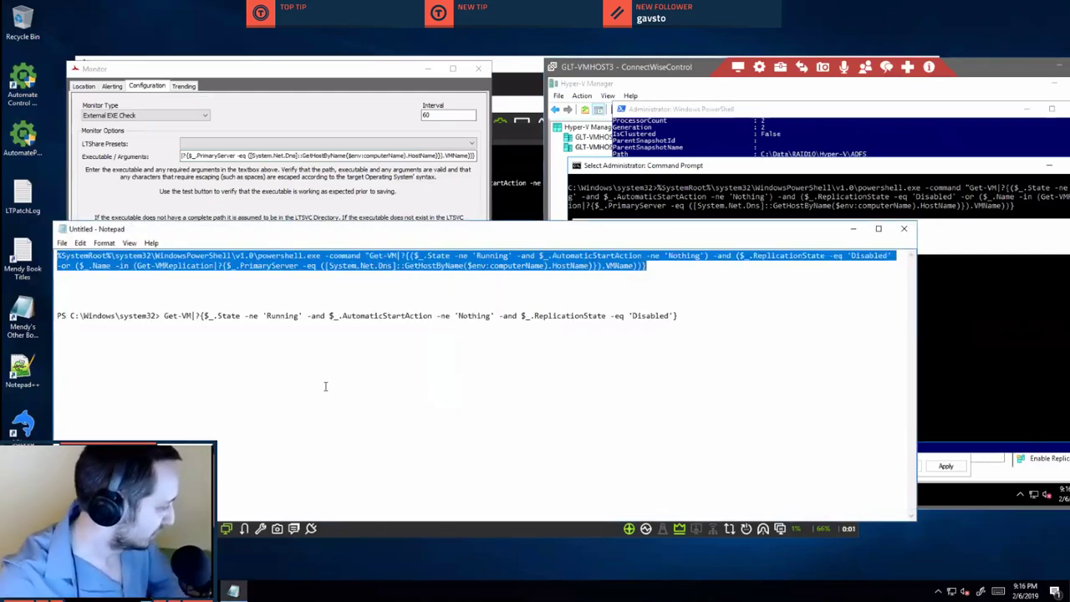
pyautogui.hotkey('ctrl', 'v')
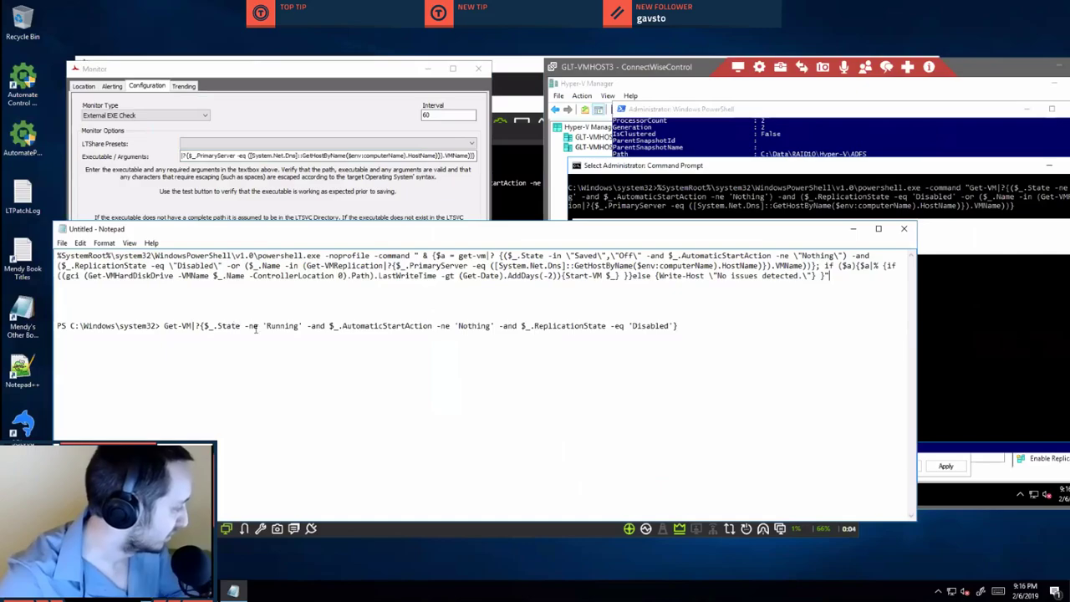
pyautogui.hotkey('ctrl', 'a')
pyautogui.hotkey('ctrl', 'v')
# Narrow the Notepad window and extend its upper edge slightly so the Monitor window behind it shows.
pyautogui.click(103, 243)
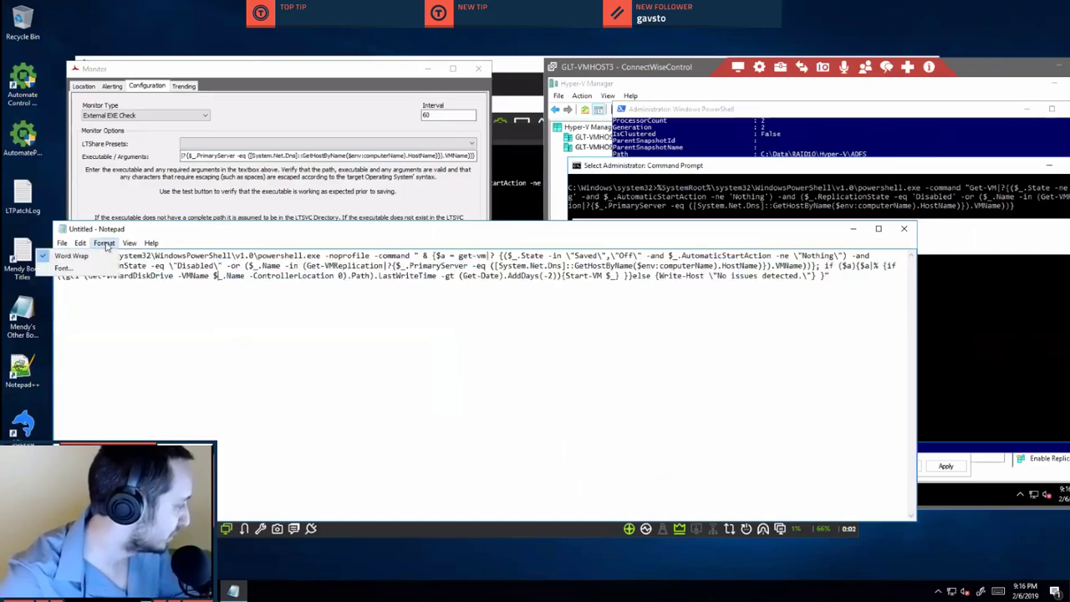
pyautogui.click(51, 298)
pyautogui.click(89, 275)
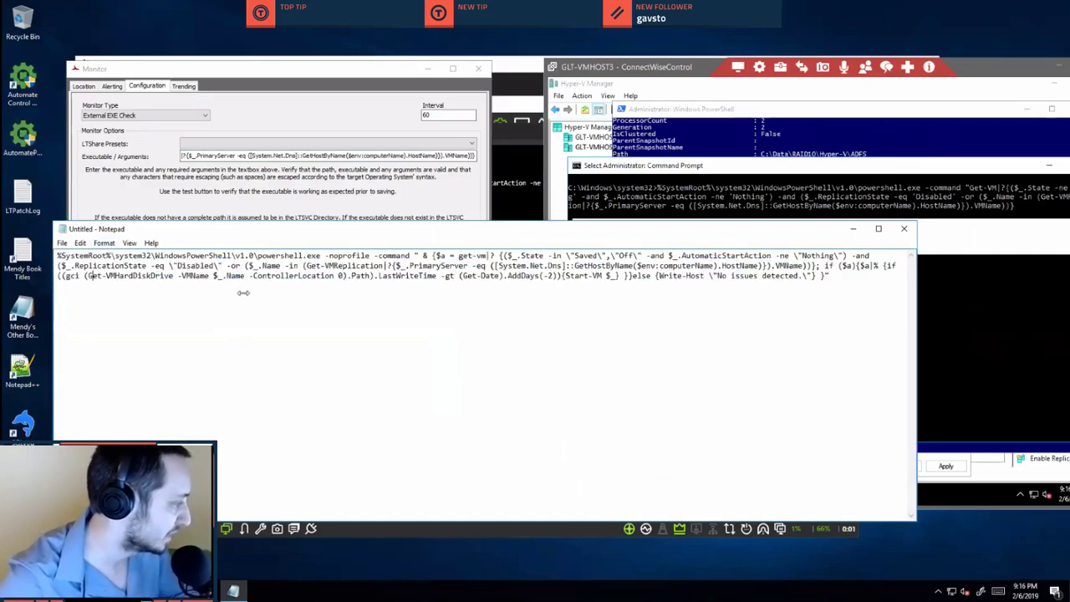
pyautogui.moveTo(243, 293); pyautogui.dragTo(245, 293)
pyautogui.moveTo(386, 222); pyautogui.dragTo(341, 214)
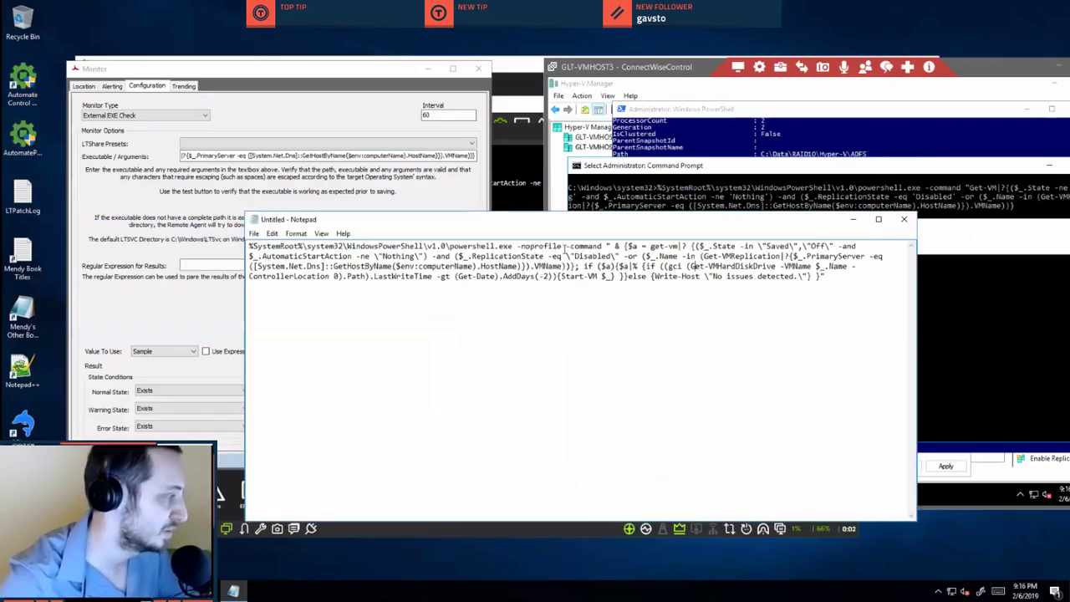
# Examine the -command argument, the & operator and the start of the $a = get-vm expression in the Notepad command.
pyautogui.doubleClick(556, 247)
pyautogui.click(610, 247)
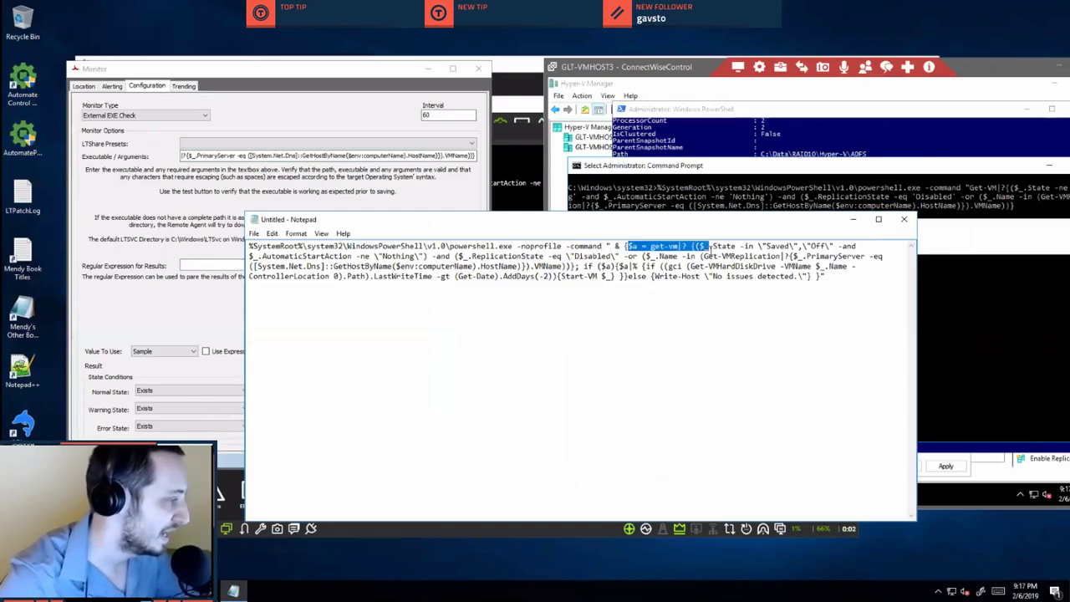
pyautogui.moveTo(626, 246); pyautogui.dragTo(709, 246)
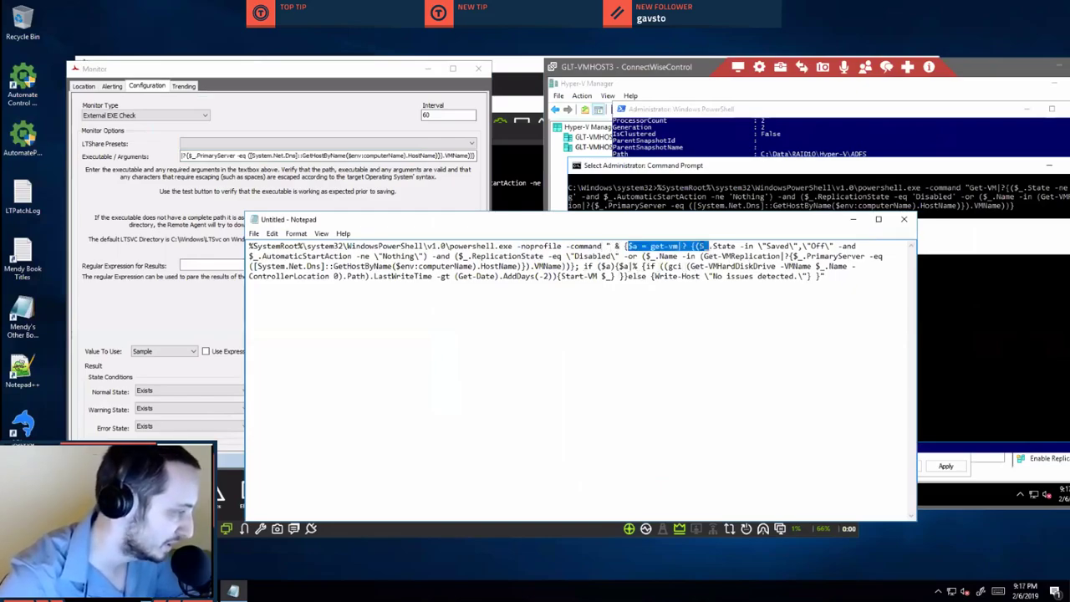
pyautogui.click(627, 246)
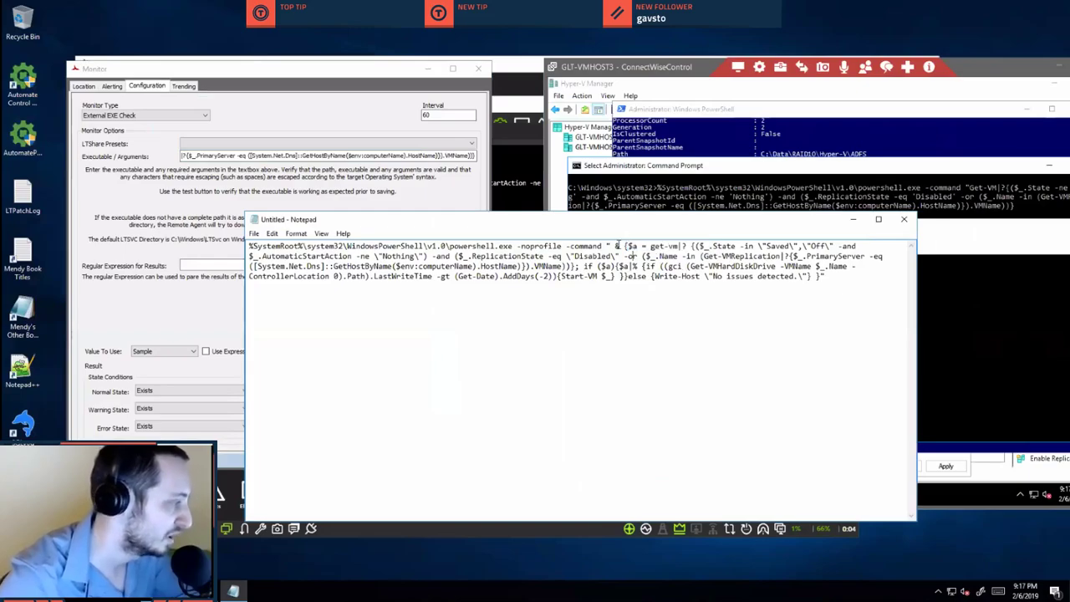
pyautogui.moveTo(622, 245)
pyautogui.mouseDown()
pyautogui.moveTo(600, 245)
pyautogui.moveTo(616, 246)
pyautogui.mouseUp()
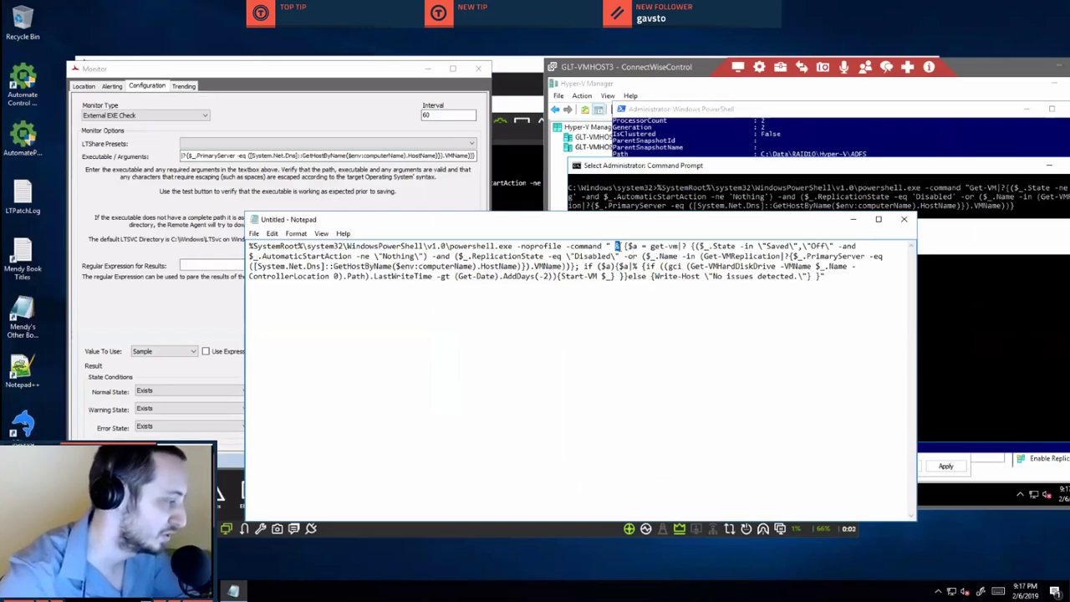
pyautogui.click(618, 246)
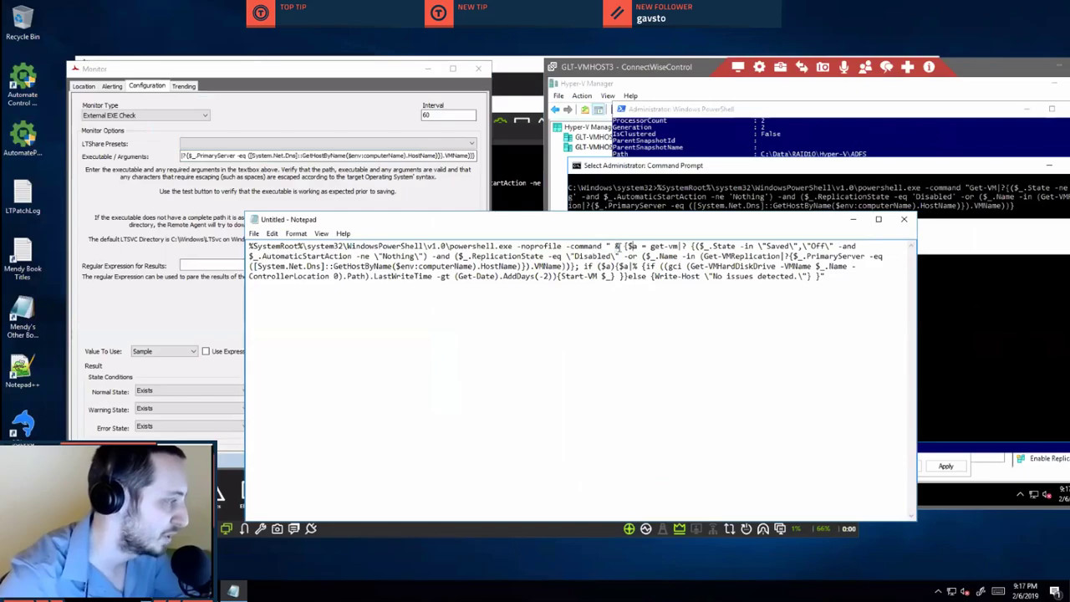
pyautogui.moveTo(613, 246); pyautogui.dragTo(619, 246)
# Separate the script block's outer braces from its contents with a blank line after the opening brace and before the closing brace.
pyautogui.click(628, 245)
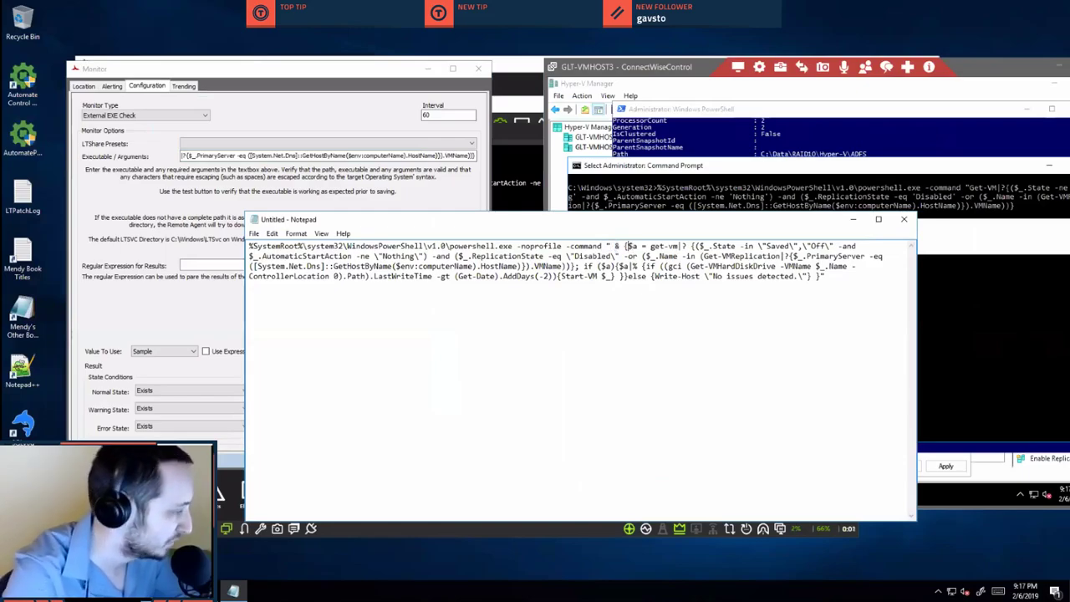
pyautogui.press('Return')
pyautogui.press('Return')
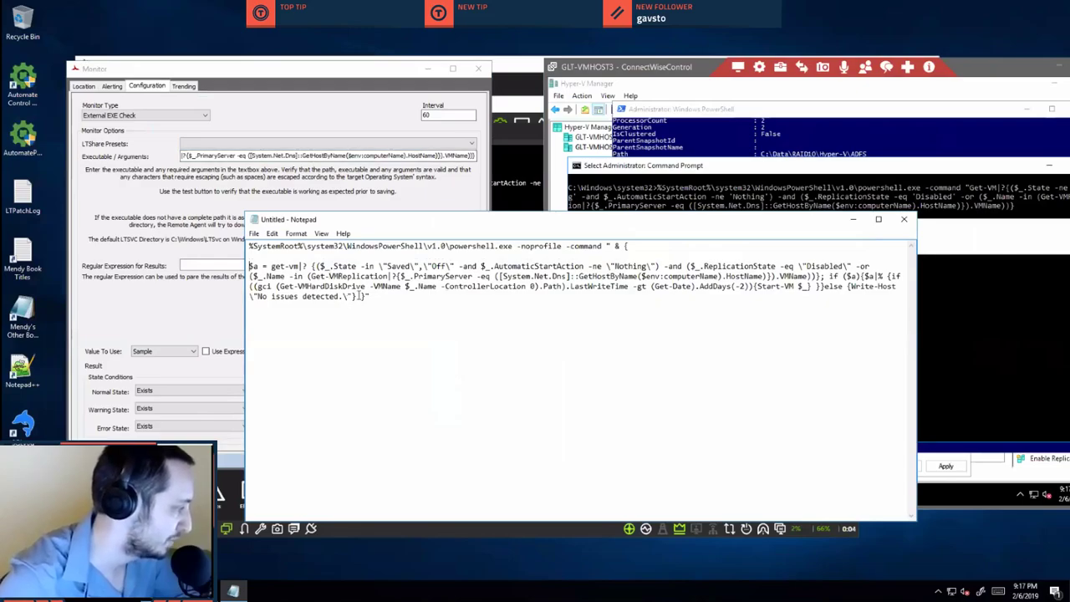
pyautogui.click(357, 287)
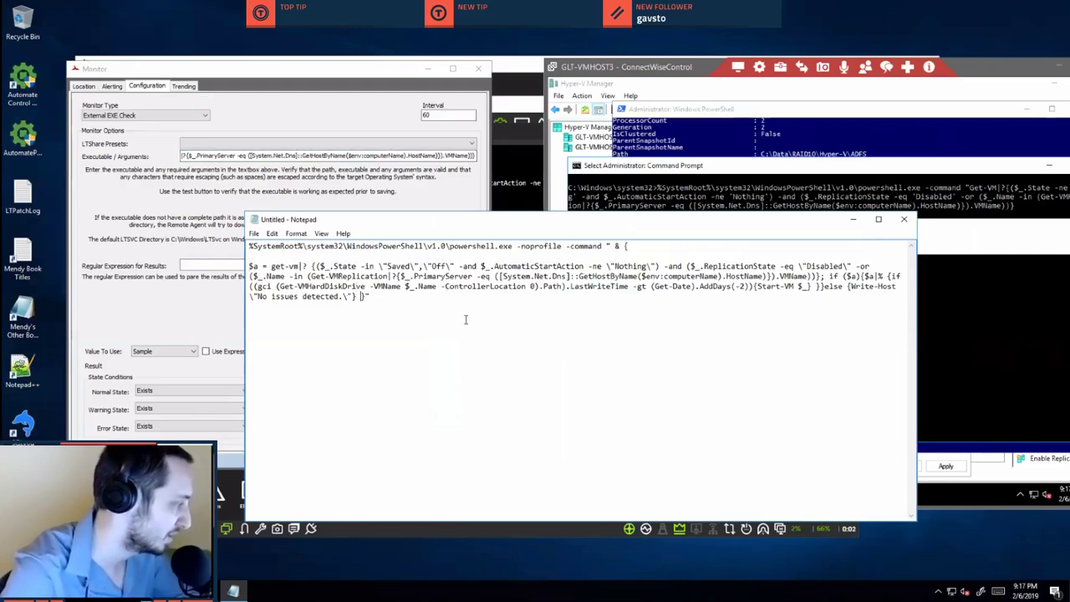
pyautogui.press('Return')
pyautogui.press('Return')
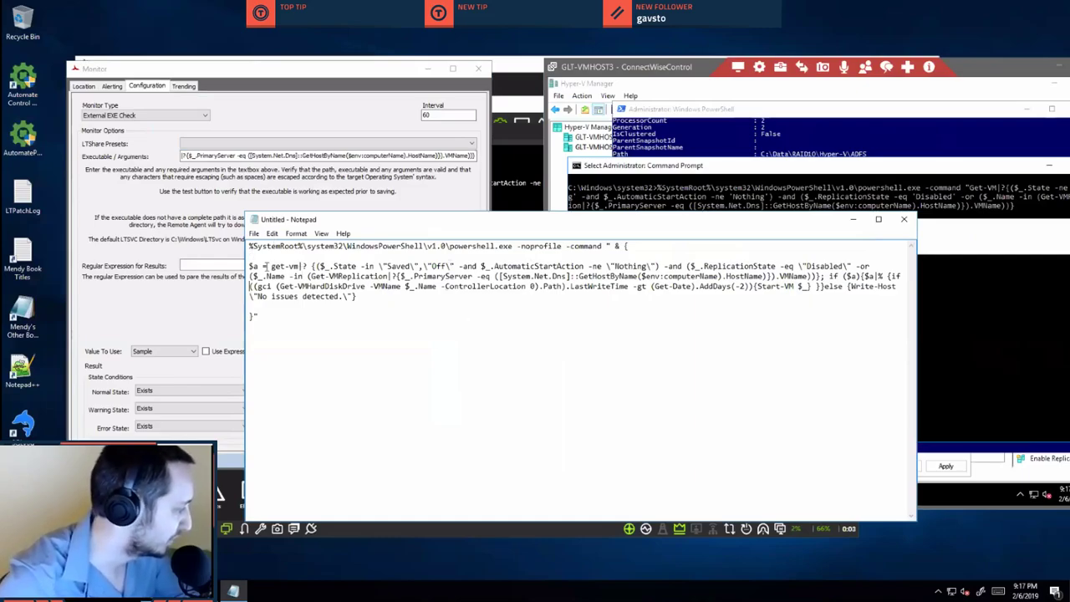
# Examine the $a = get-vm assignment and its State, AutomaticStartAction and ReplicationState filter conditions.
pyautogui.moveTo(252, 267); pyautogui.dragTo(300, 267)
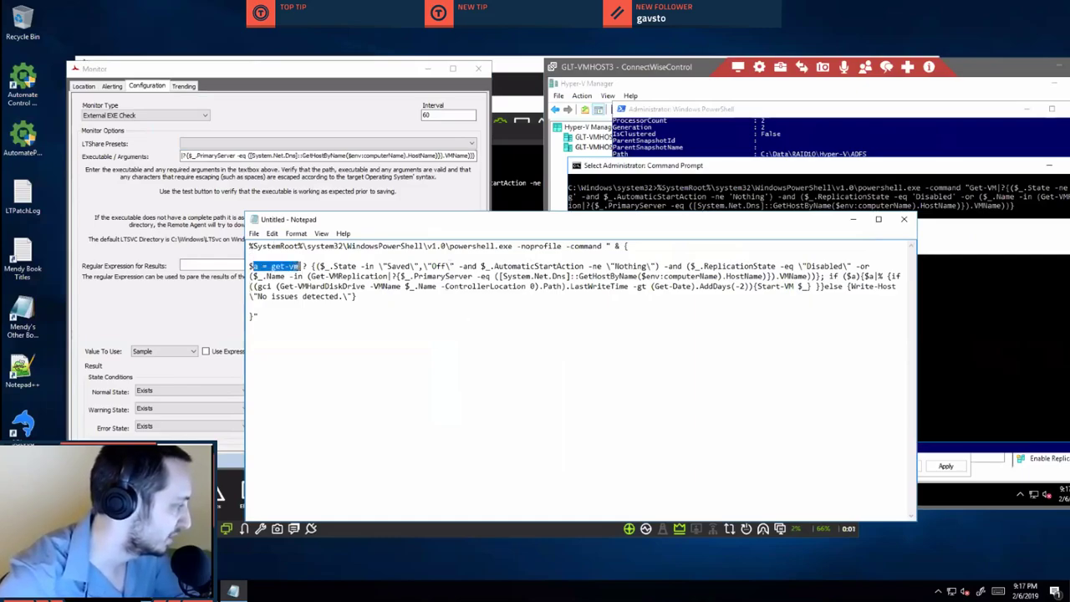
pyautogui.click(262, 266)
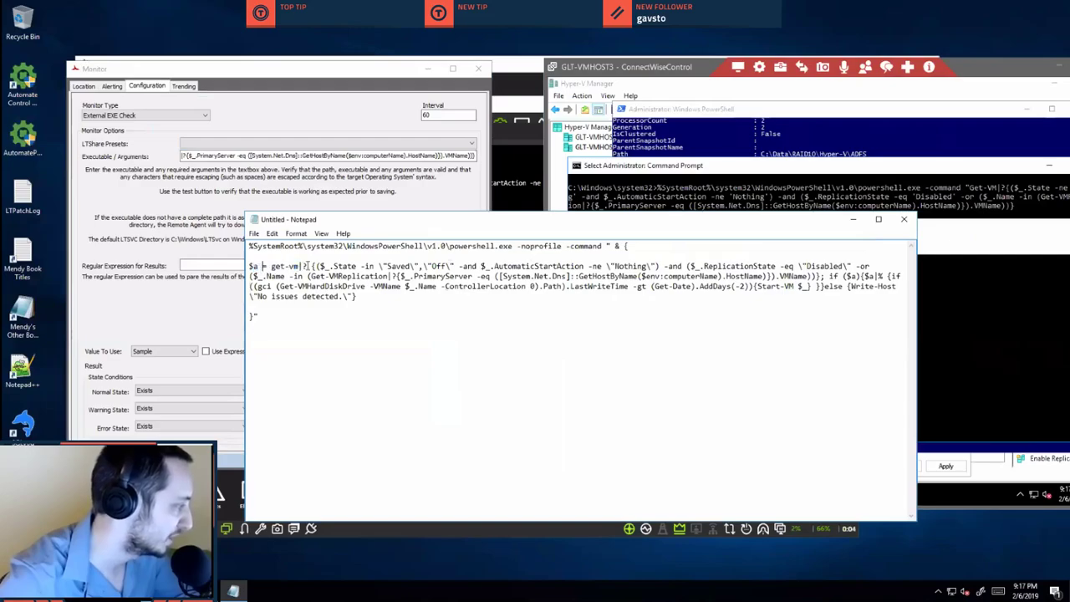
pyautogui.moveTo(303, 266); pyautogui.dragTo(383, 265)
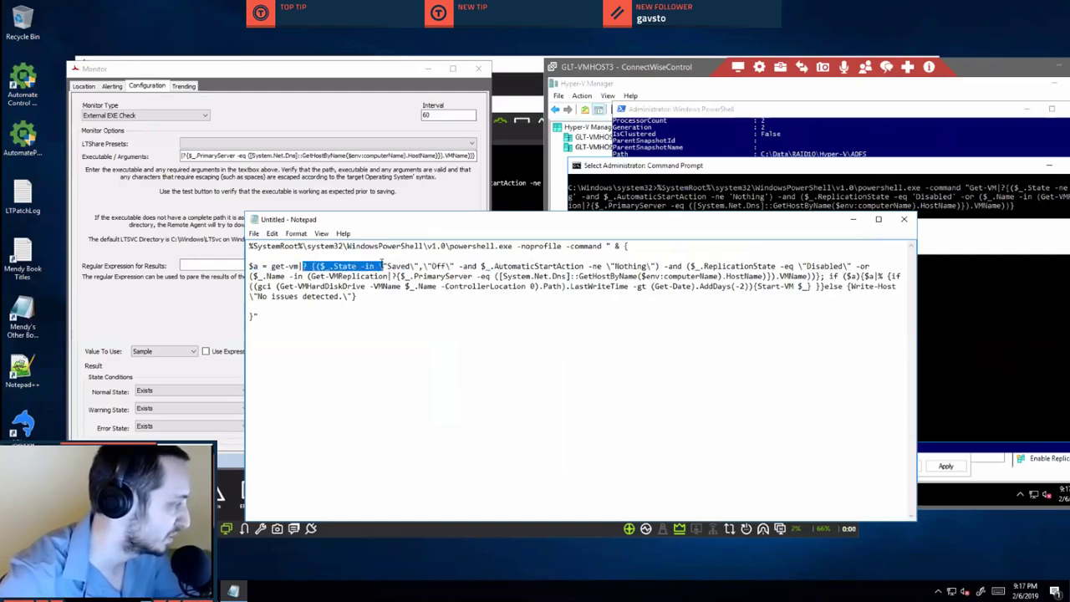
pyautogui.click(446, 266)
pyautogui.hotkey('ctrl', 'shift', 'Left')
pyautogui.hotkey('ctrl', 'shift', 'Left')
pyautogui.hotkey('ctrl', 'shift', 'Left')
pyautogui.hotkey('ctrl', 'shift', 'Left')
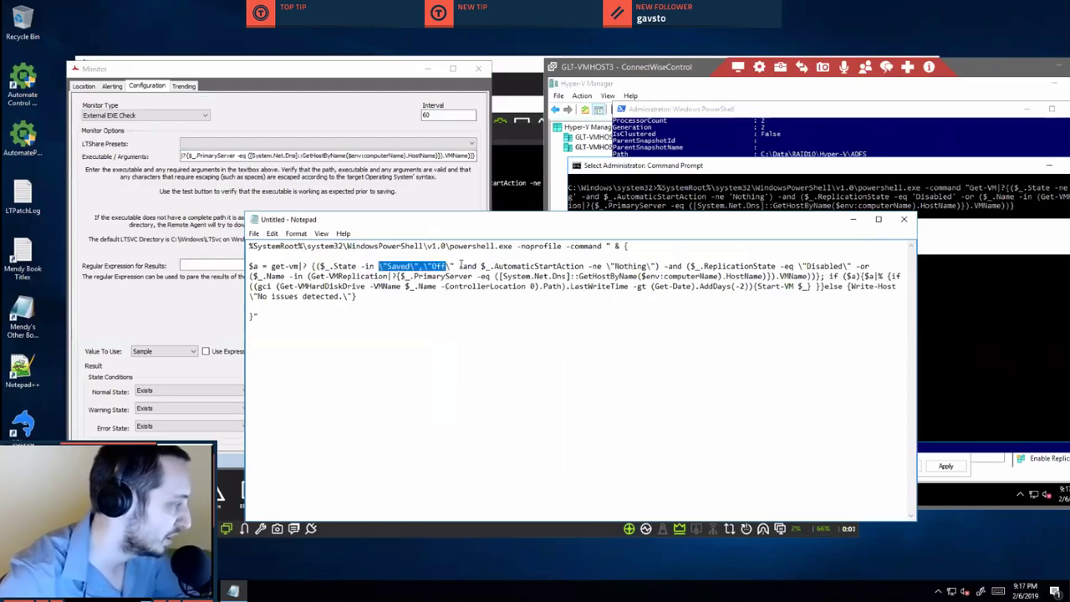
pyautogui.moveTo(466, 266); pyautogui.dragTo(787, 266)
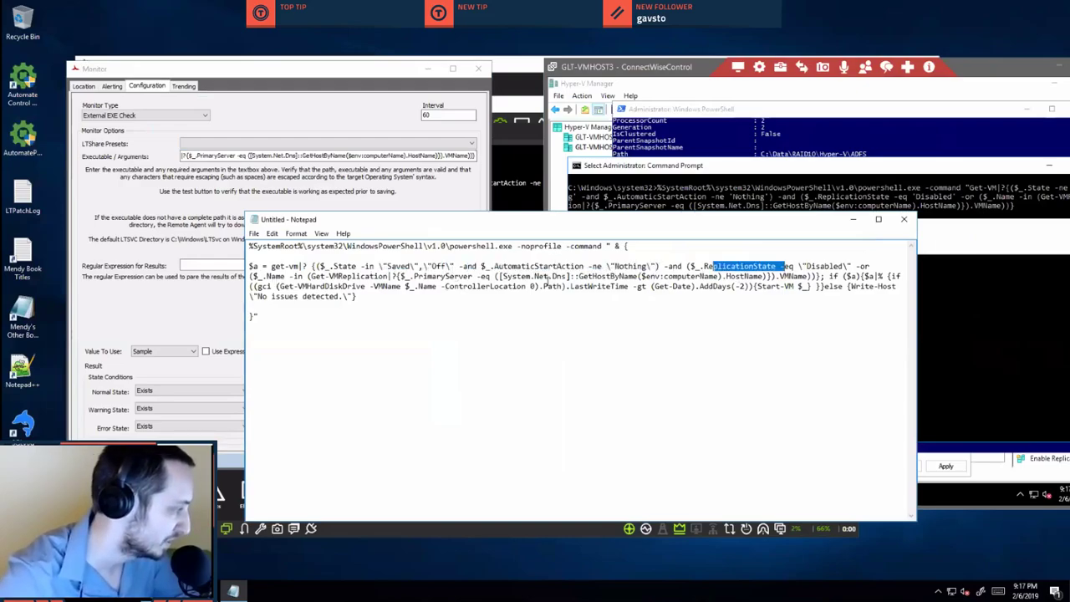
# Move the if ($a) statement below a blank line after the get-vm filter, and start its $a|% loop on a new line.
pyautogui.click(825, 275)
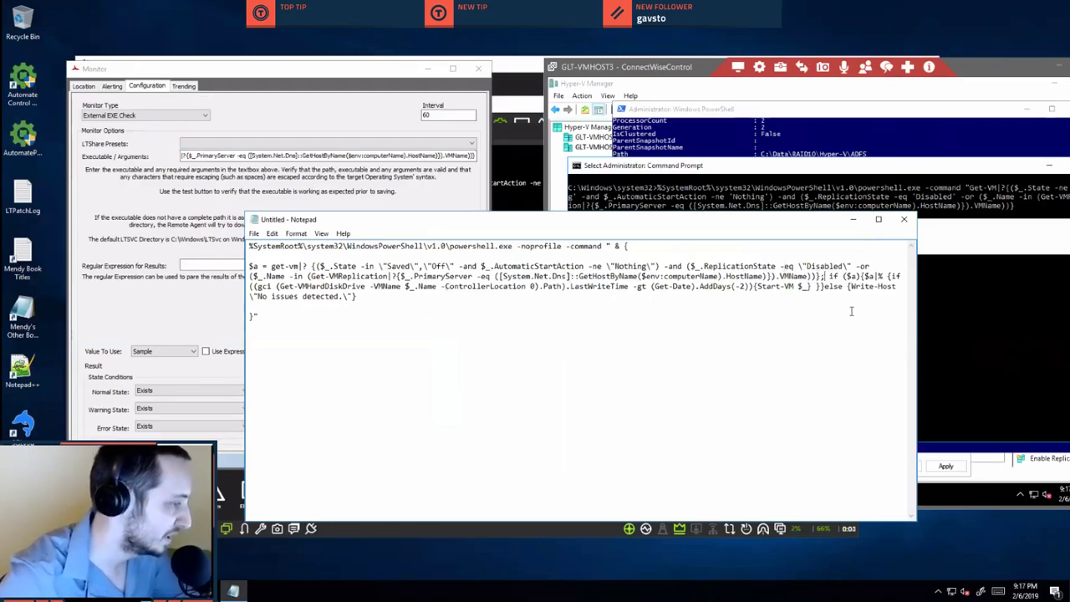
pyautogui.press('Return')
pyautogui.press('Return')
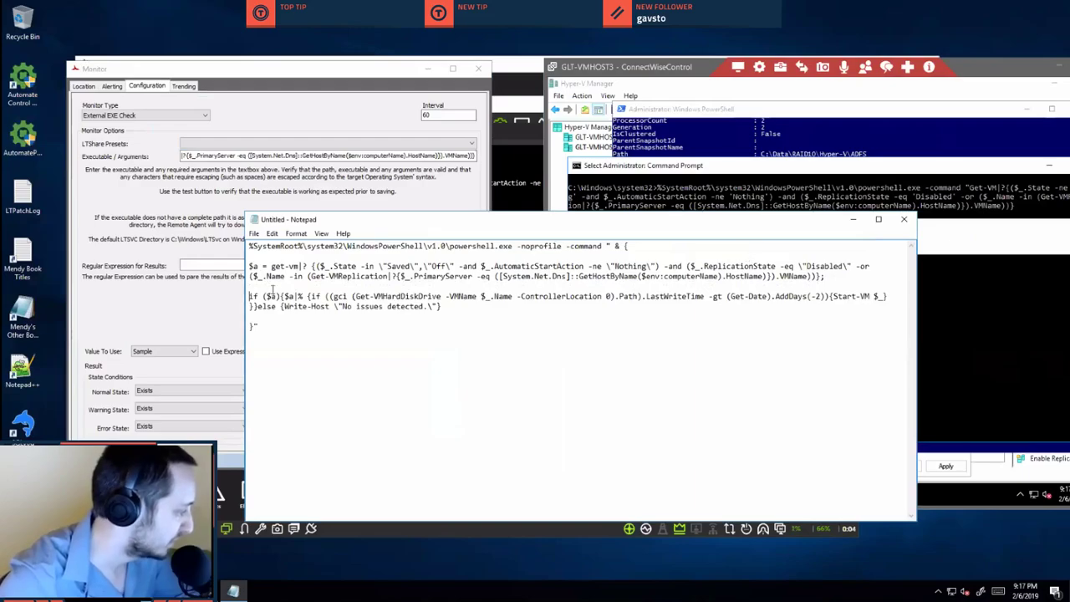
pyautogui.moveTo(266, 296); pyautogui.dragTo(276, 296)
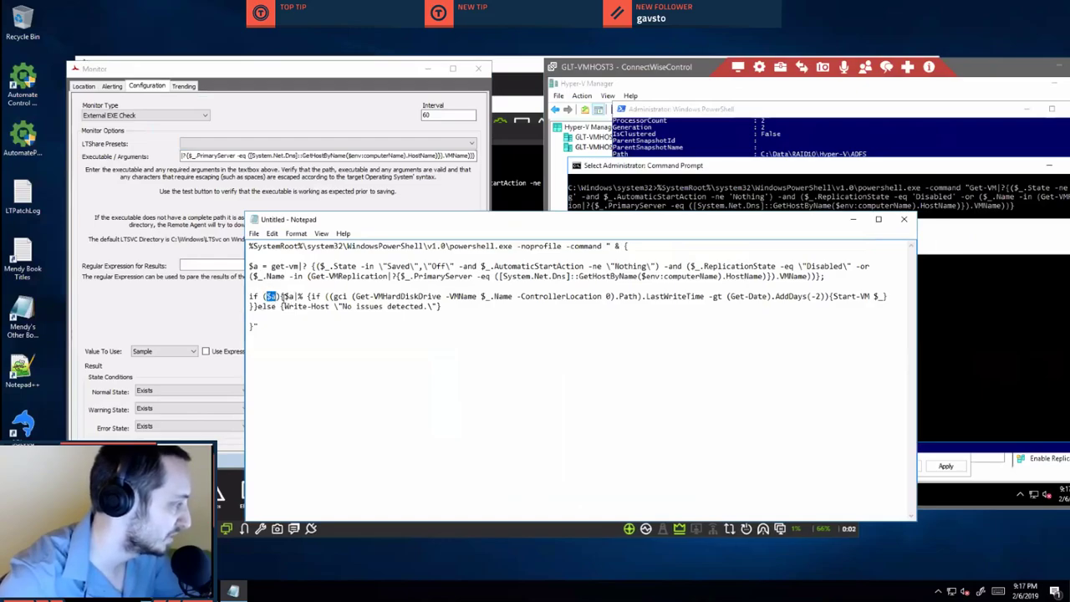
pyautogui.click(282, 296)
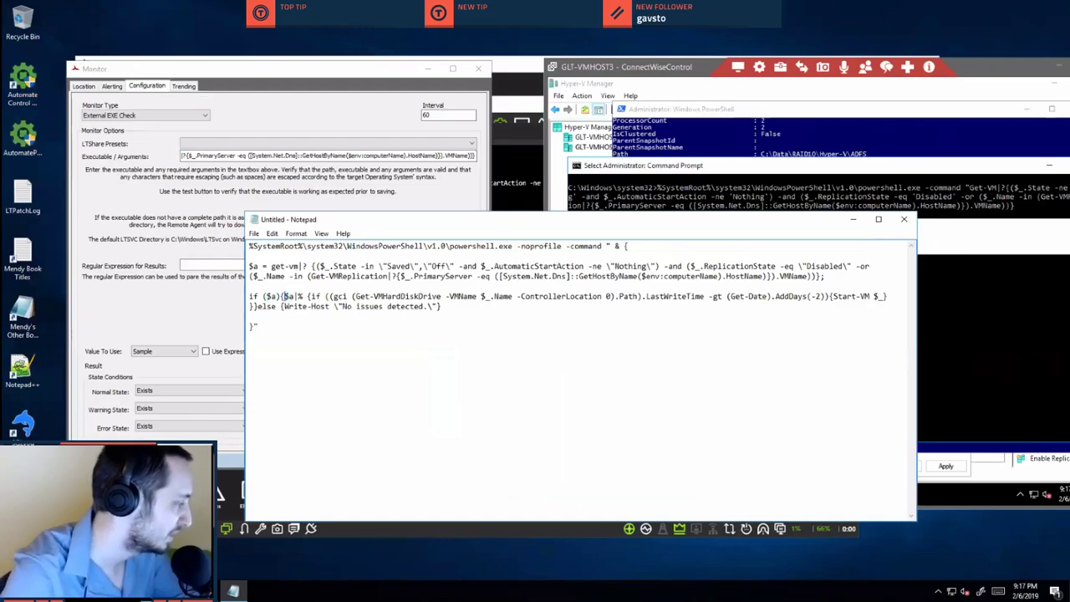
pyautogui.press('Return')
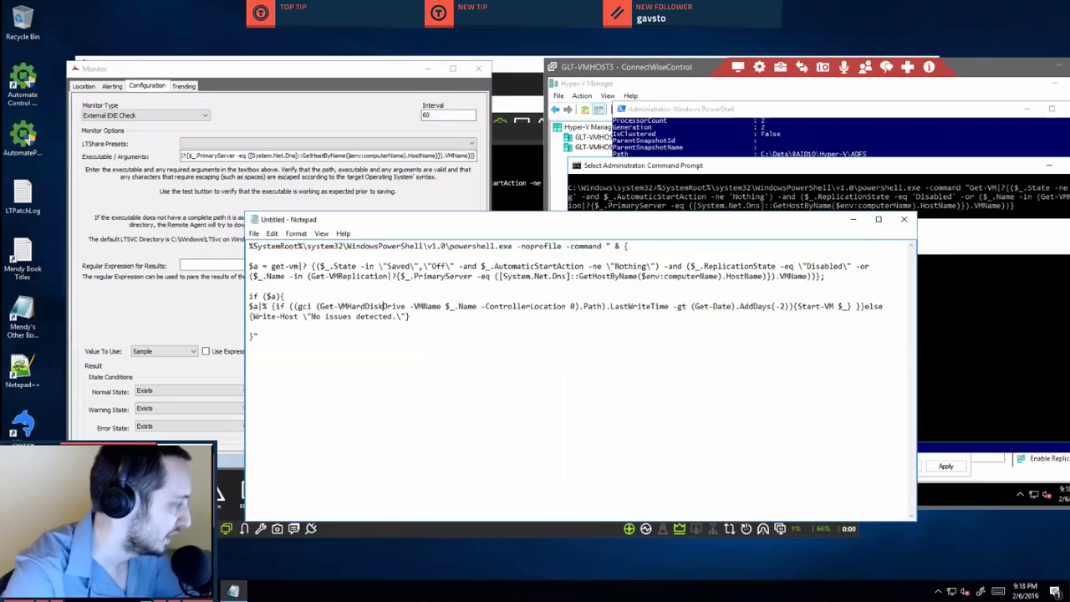
# Examine the gci (Get-VMHardDiskDrive) path lookup and its LastWriteTime comparison with (Get-Date).AddDays(-2).
pyautogui.moveTo(406, 306); pyautogui.dragTo(668, 307)
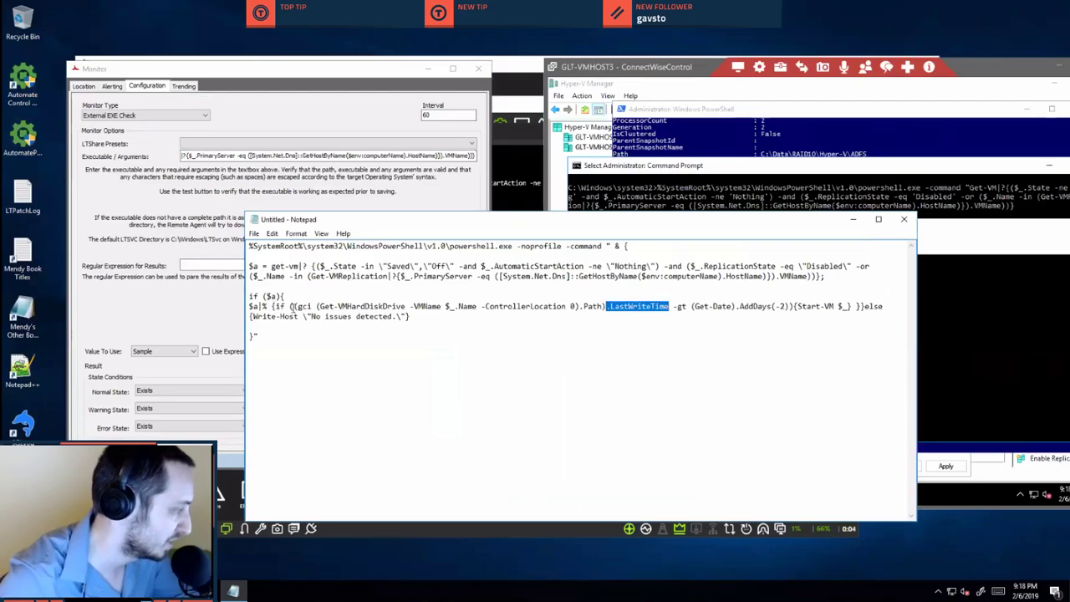
pyautogui.doubleClick(306, 306)
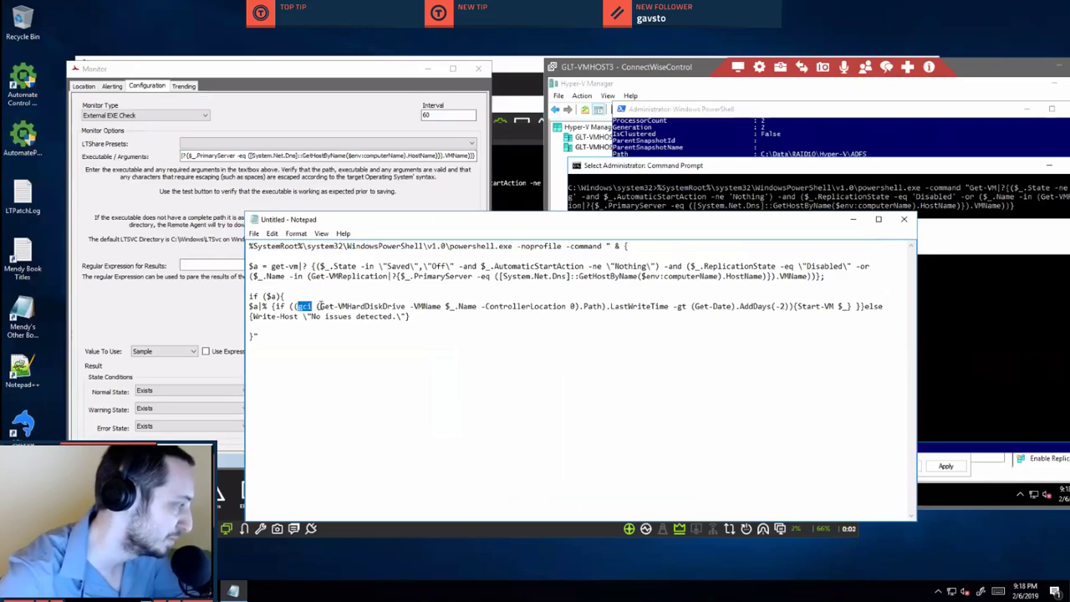
pyautogui.moveTo(319, 306); pyautogui.dragTo(379, 306)
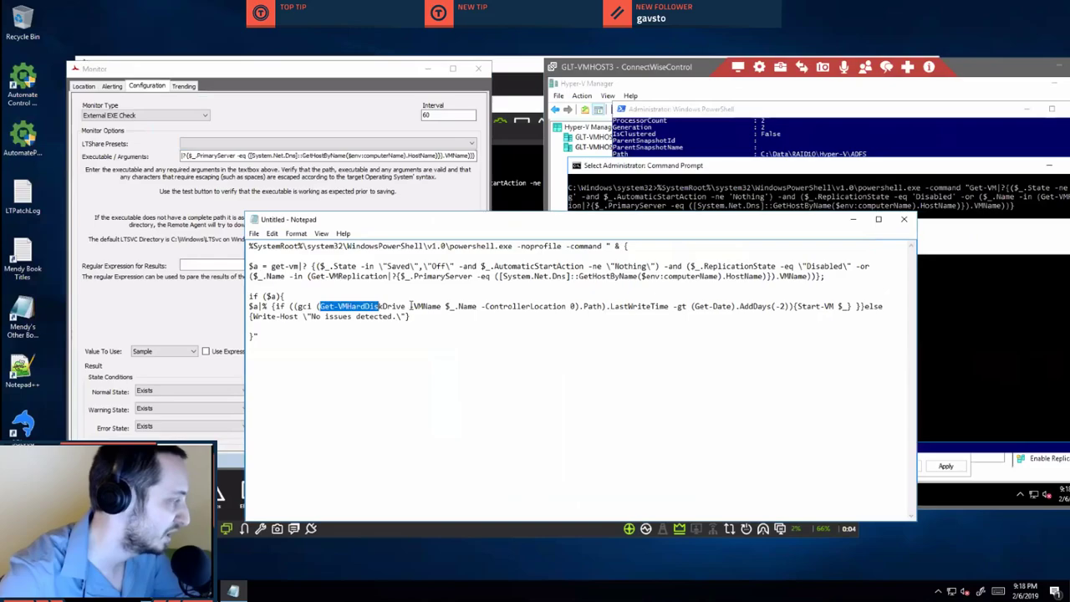
pyautogui.moveTo(576, 306); pyautogui.dragTo(320, 306)
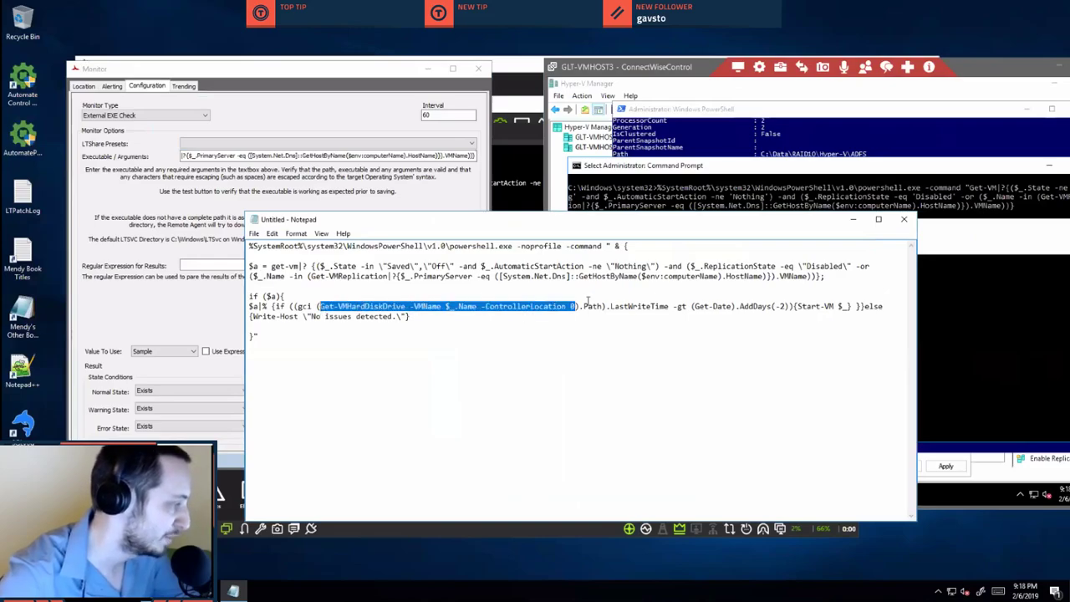
pyautogui.moveTo(602, 307); pyautogui.dragTo(543, 308)
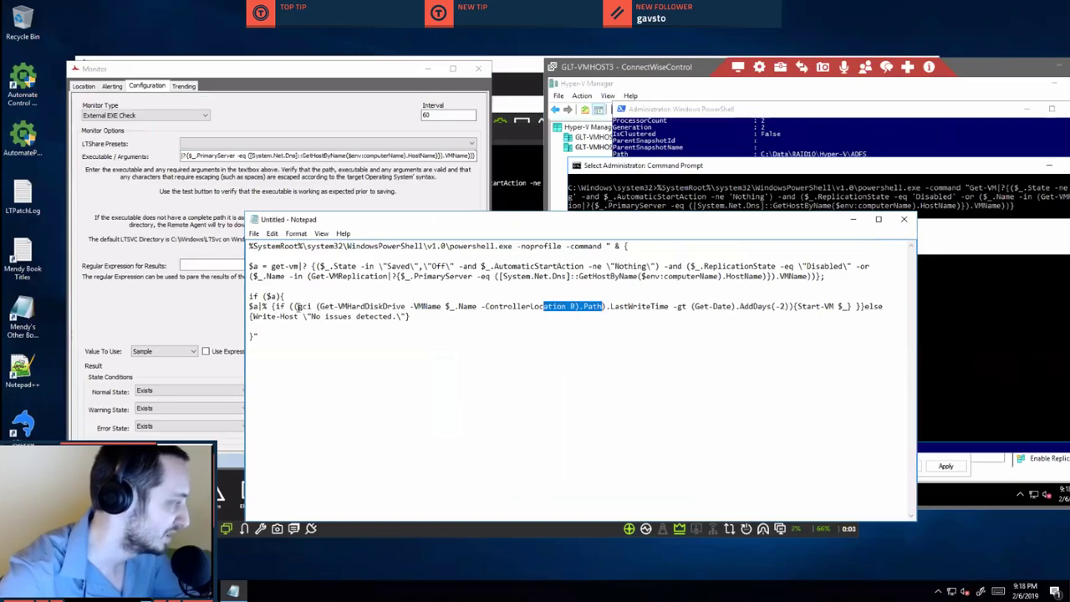
pyautogui.doubleClick(300, 306)
pyautogui.keyDown('shift'); pyautogui.click(666, 306); pyautogui.keyUp('shift')
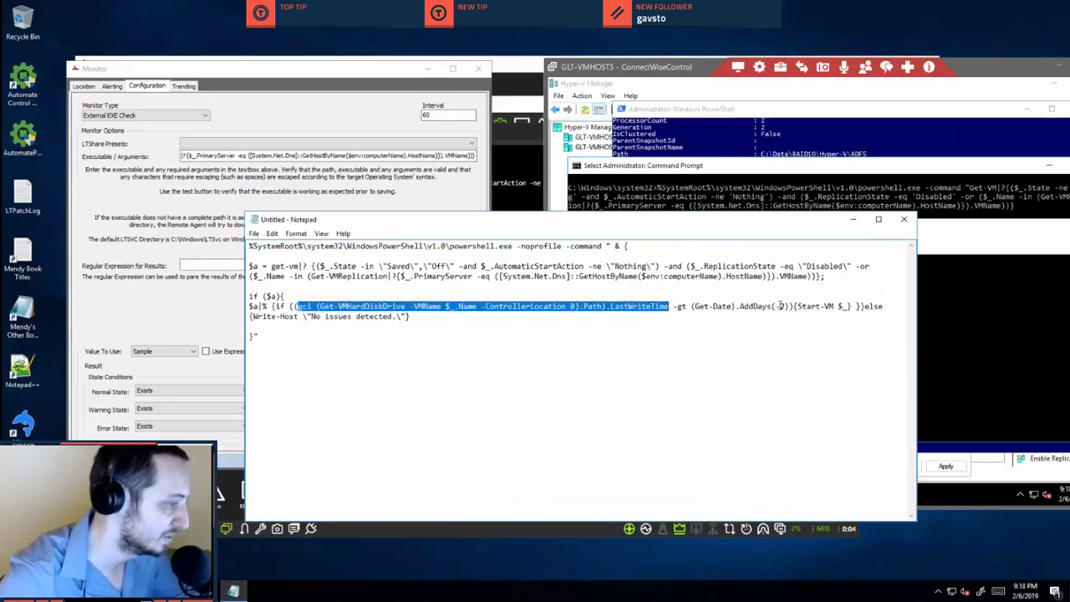
pyautogui.moveTo(792, 306); pyautogui.dragTo(656, 306)
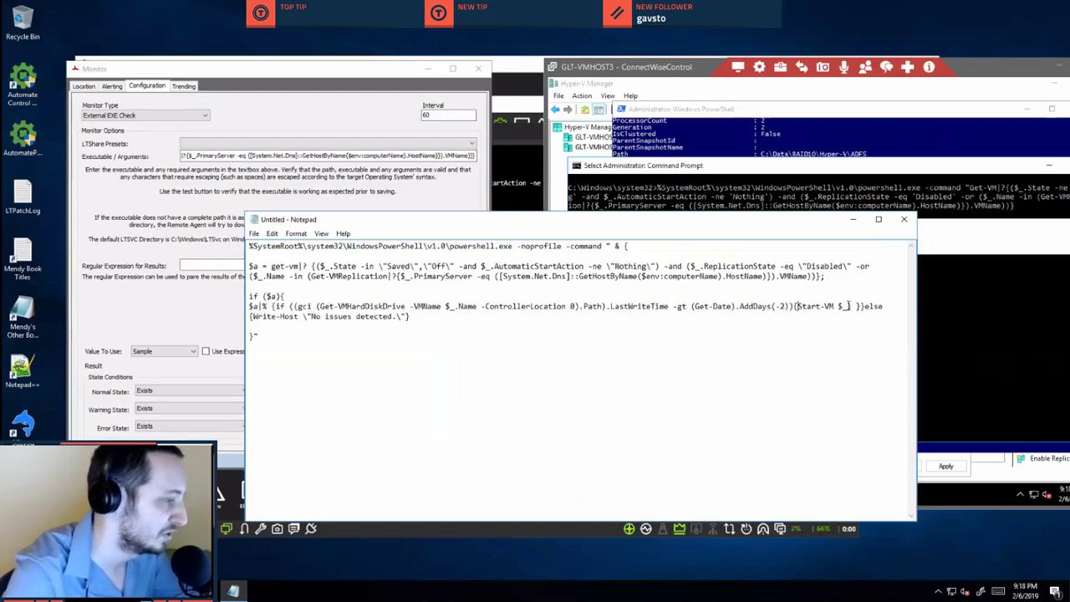
# Put Start-VM $_ on its own indented line and its closing brace on a separate line, with a blank line before the else clause.
pyautogui.press('Return')
pyautogui.press('Return')
pyautogui.press('Tab')
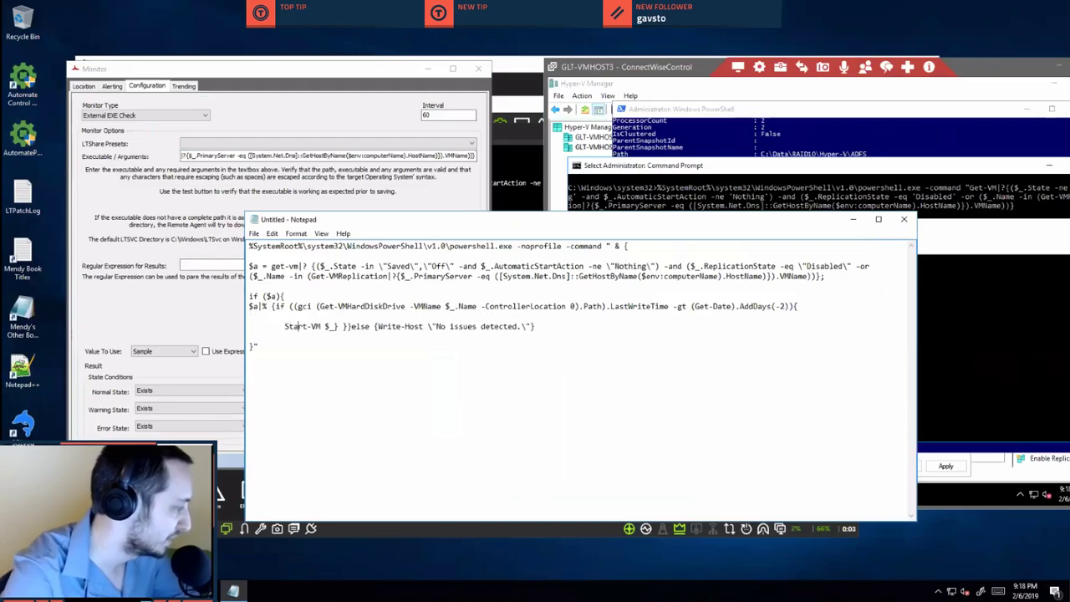
pyautogui.press('Return')
pyautogui.press('Return')
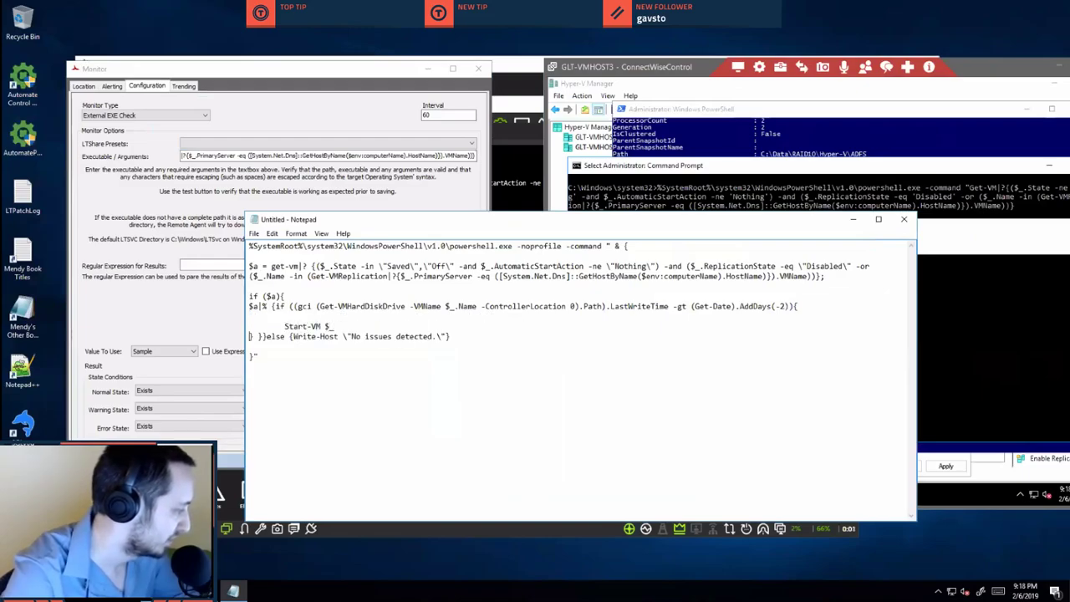
pyautogui.press('Return')
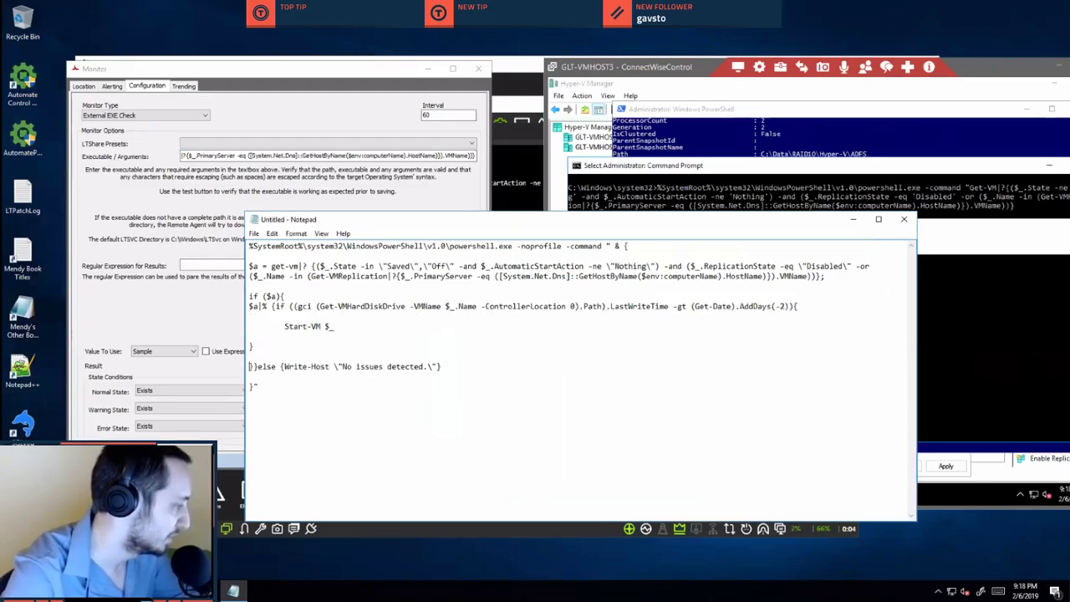
# Separate the two closing braces before the else clause so that the }else {Write-Host statement starts its own line after a blank one.
pyautogui.press('Return')
pyautogui.press('Return')
pyautogui.press('Right')
pyautogui.press('Right')
pyautogui.press('Right')
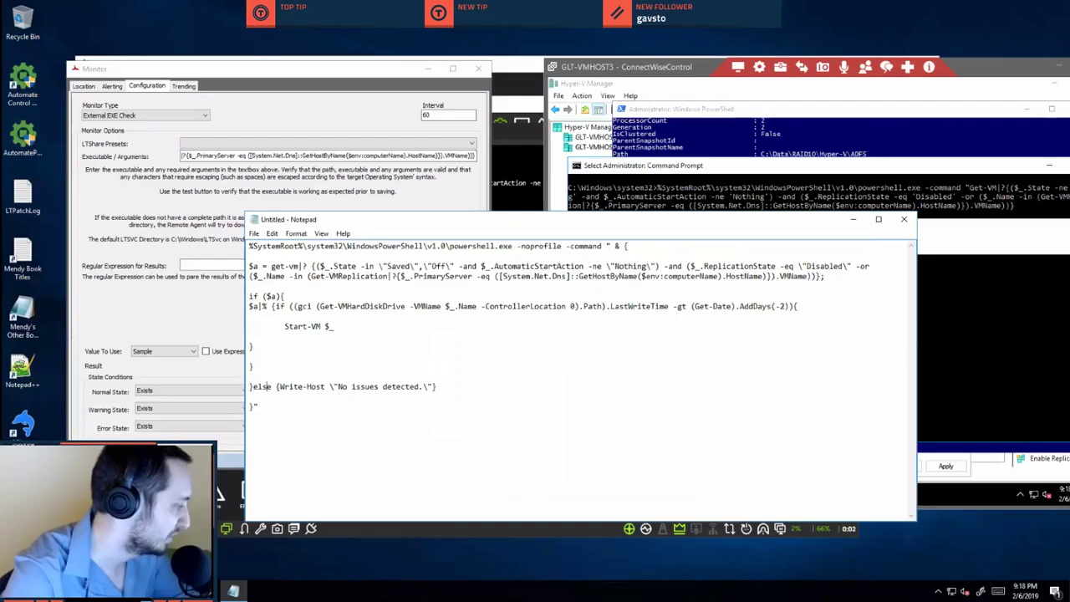
pyautogui.hotkey('shift', 'End')
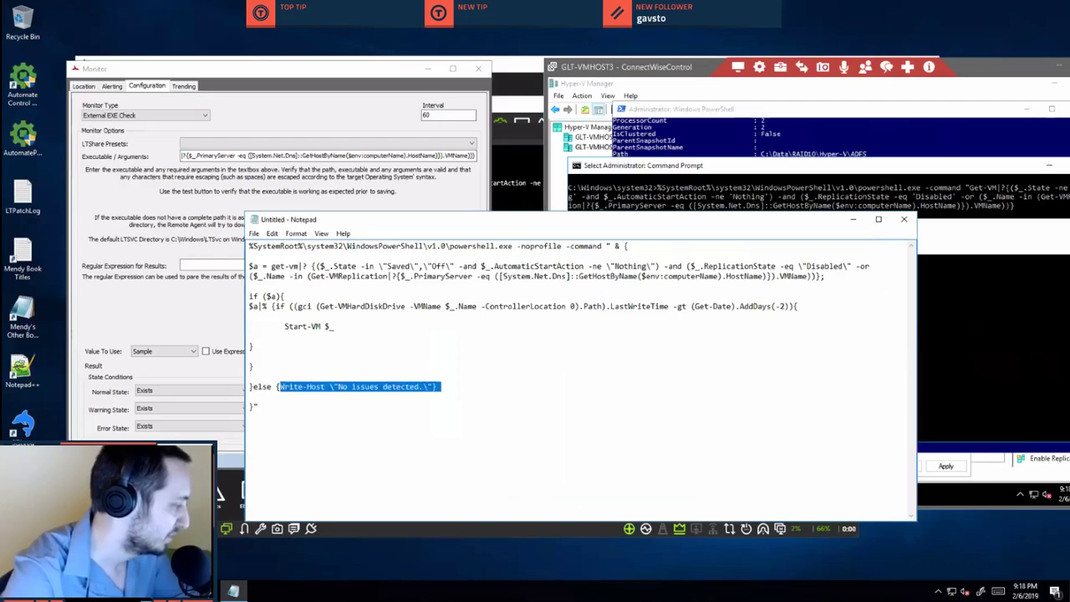
pyautogui.hotkey('shift', 'Left')
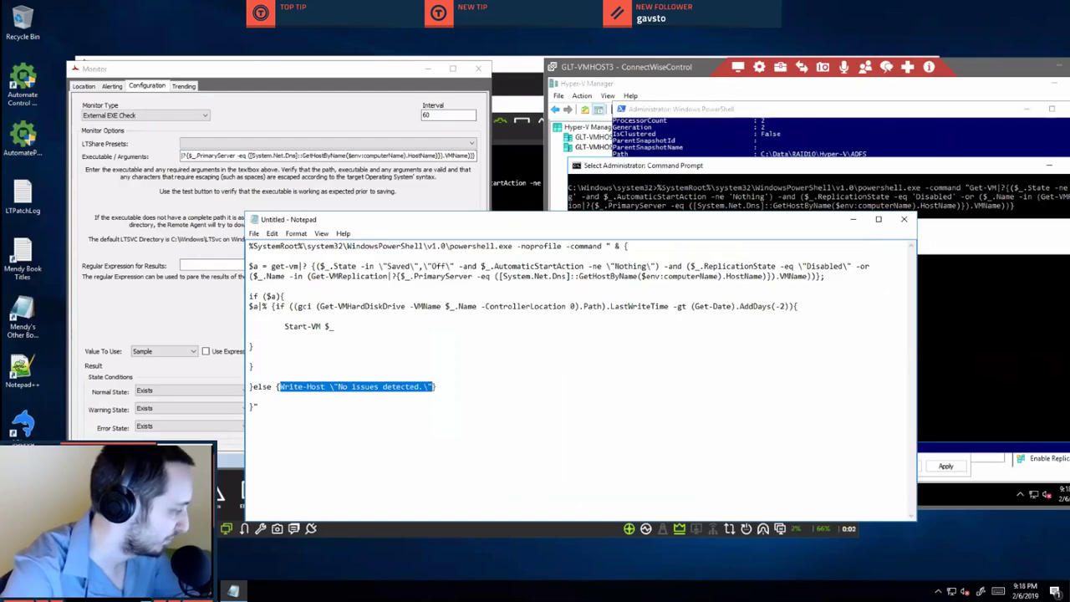
pyautogui.click(425, 386)
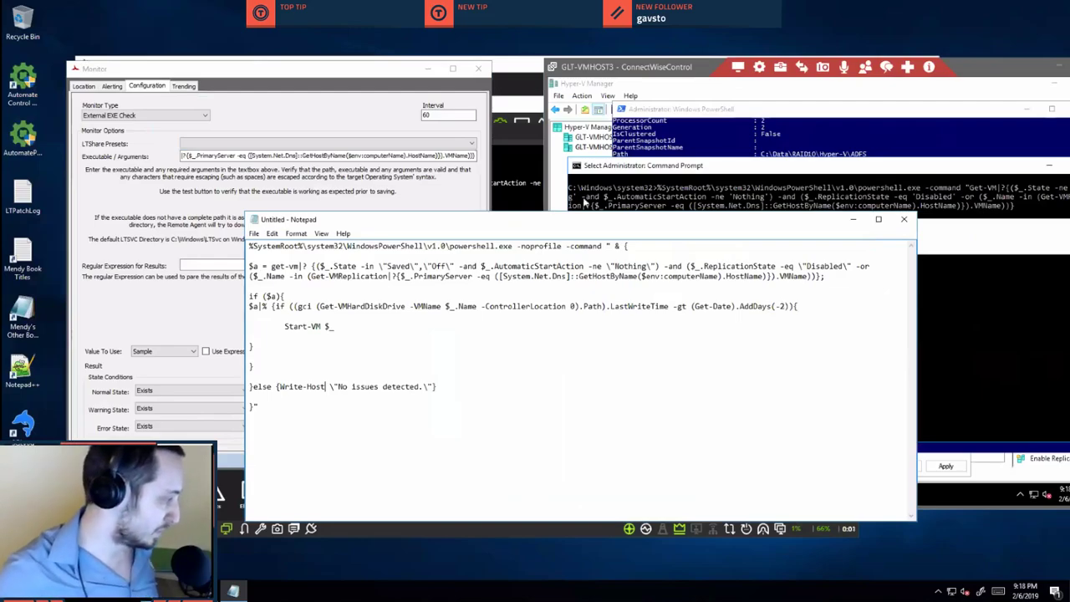
pyautogui.moveTo(325, 326); pyautogui.dragTo(284, 327)
pyautogui.press('BackSpace')
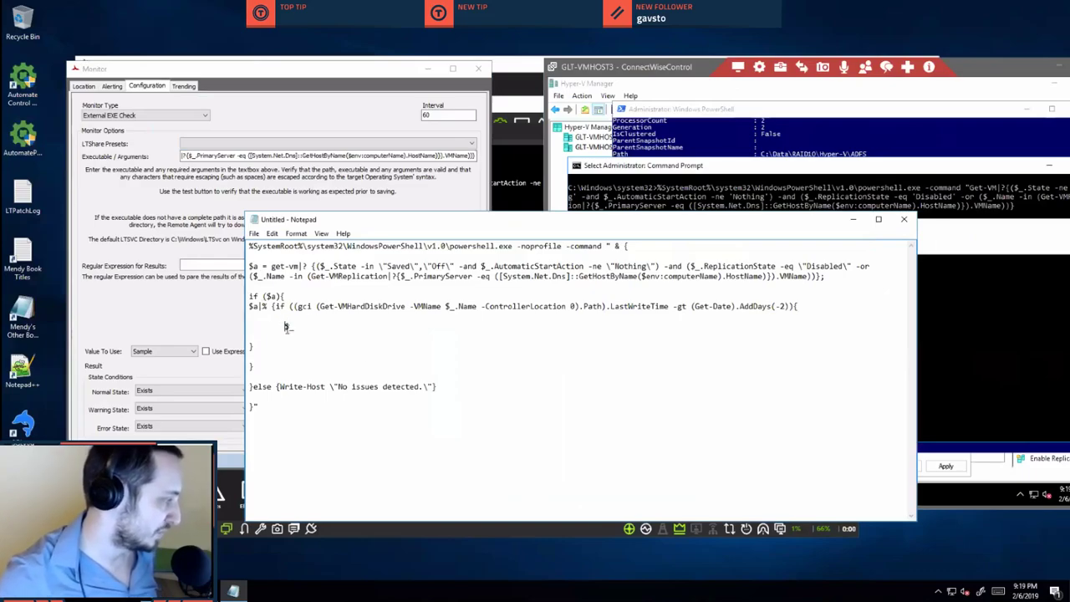
pyautogui.moveTo(302, 327)
pyautogui.mouseDown()
pyautogui.moveTo(263, 306)
pyautogui.moveTo(284, 327)
pyautogui.mouseUp()
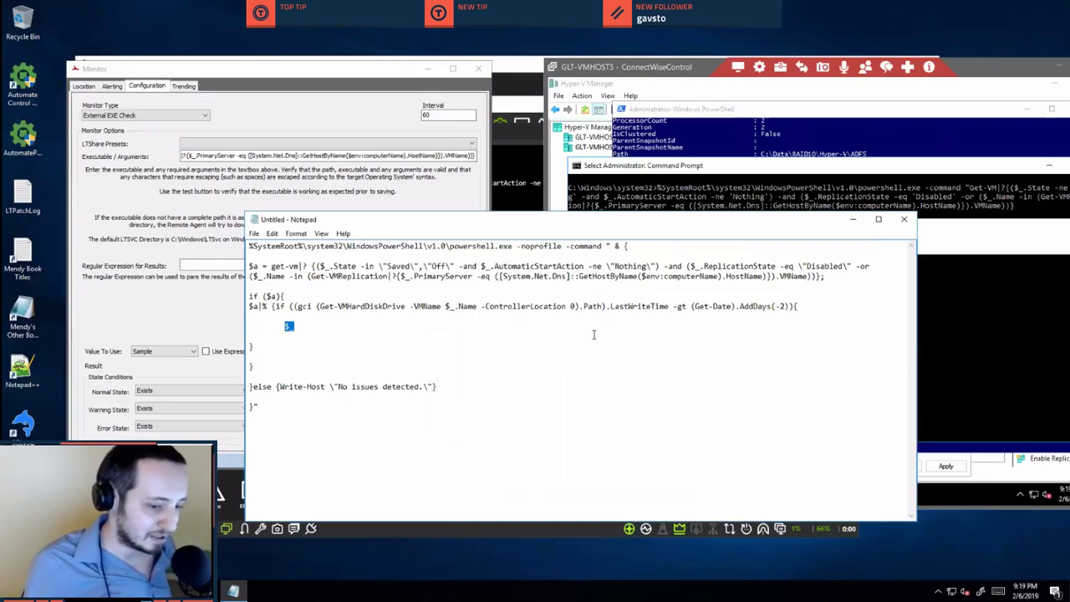
pyautogui.press('Home')
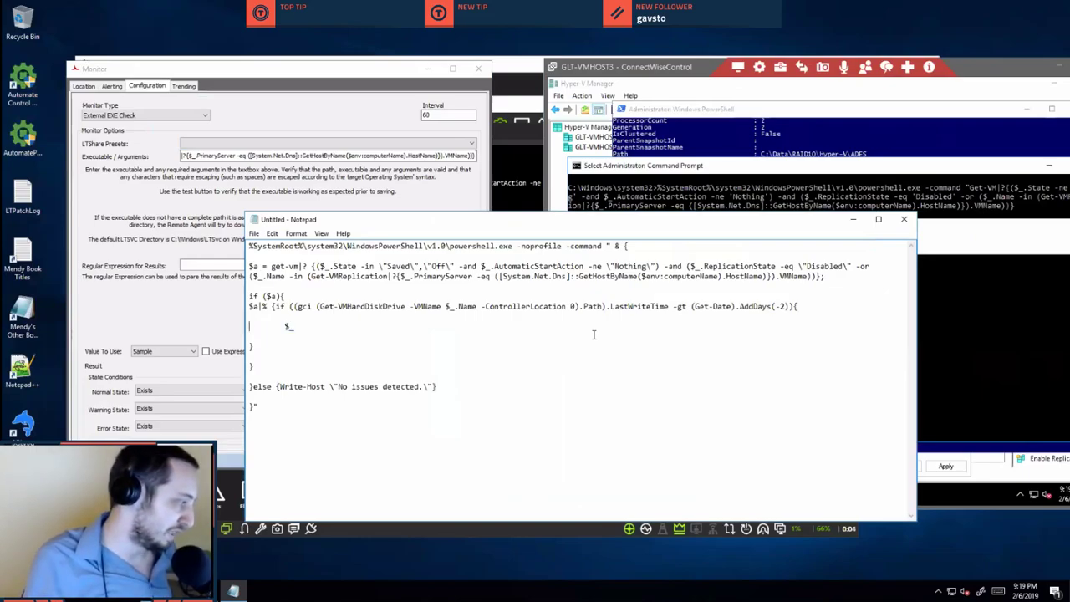
pyautogui.write('Start-VM')
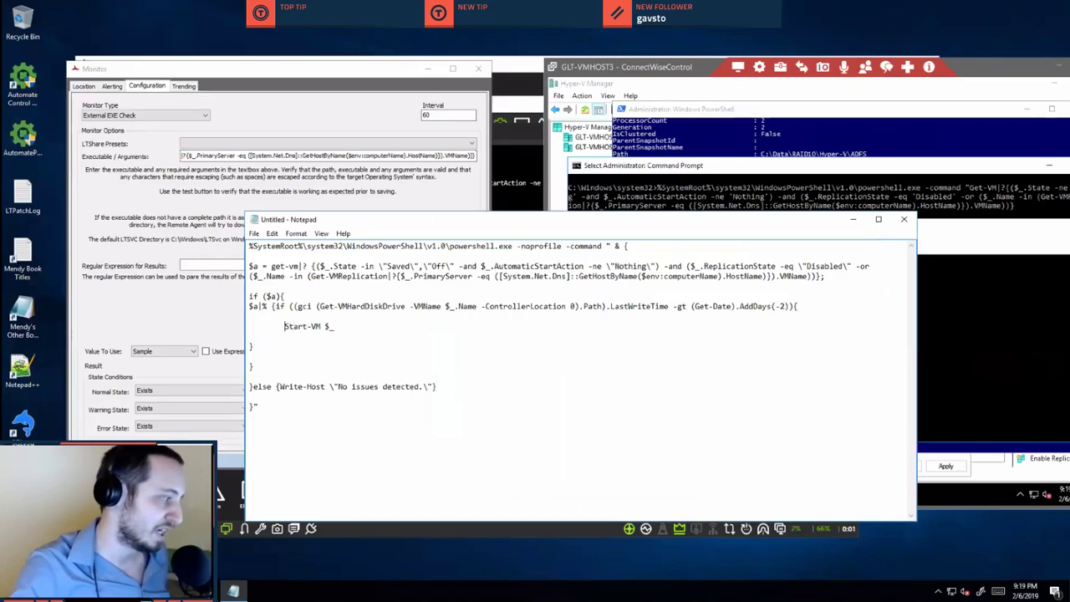
pyautogui.moveTo(284, 326); pyautogui.dragTo(334, 326)
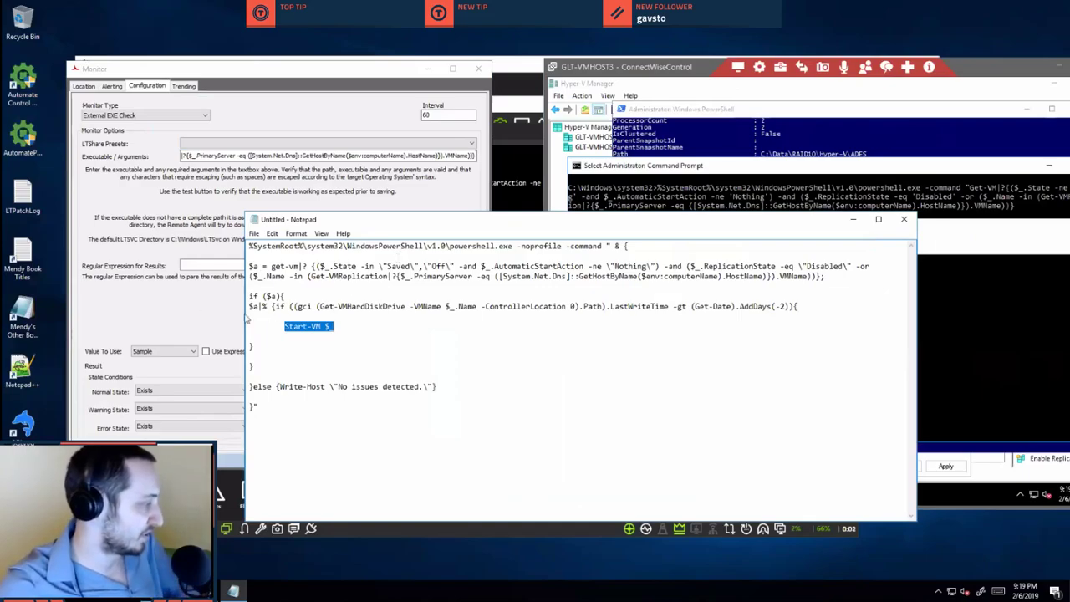
# Set the monitor's Normal State condition to Regex Match in the Automate Monitor window.
pyautogui.click(238, 326)
pyautogui.click(192, 393)
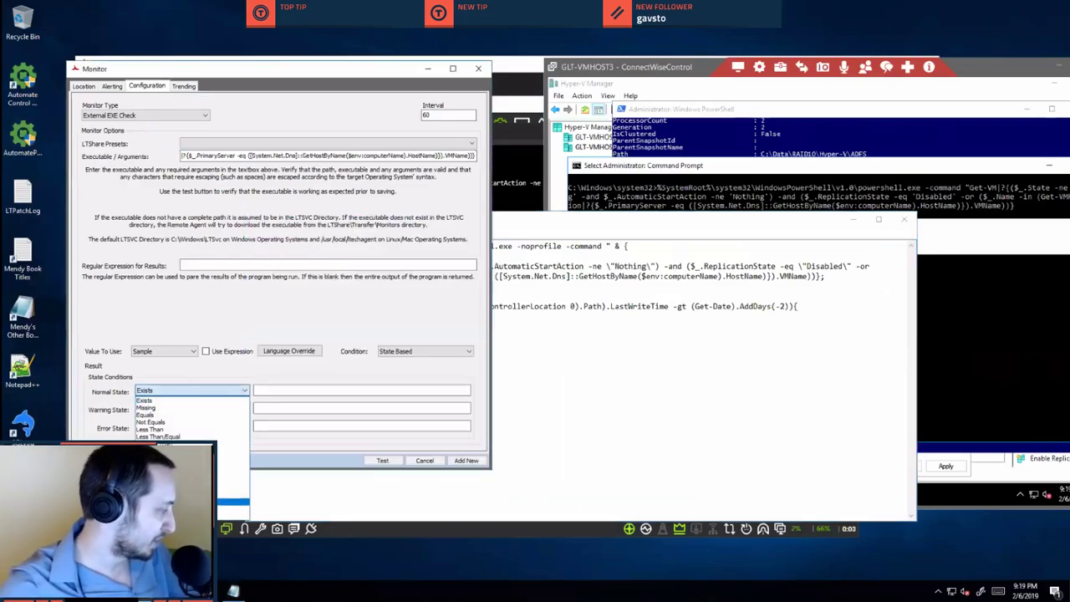
pyautogui.click(233, 501)
pyautogui.click(288, 389)
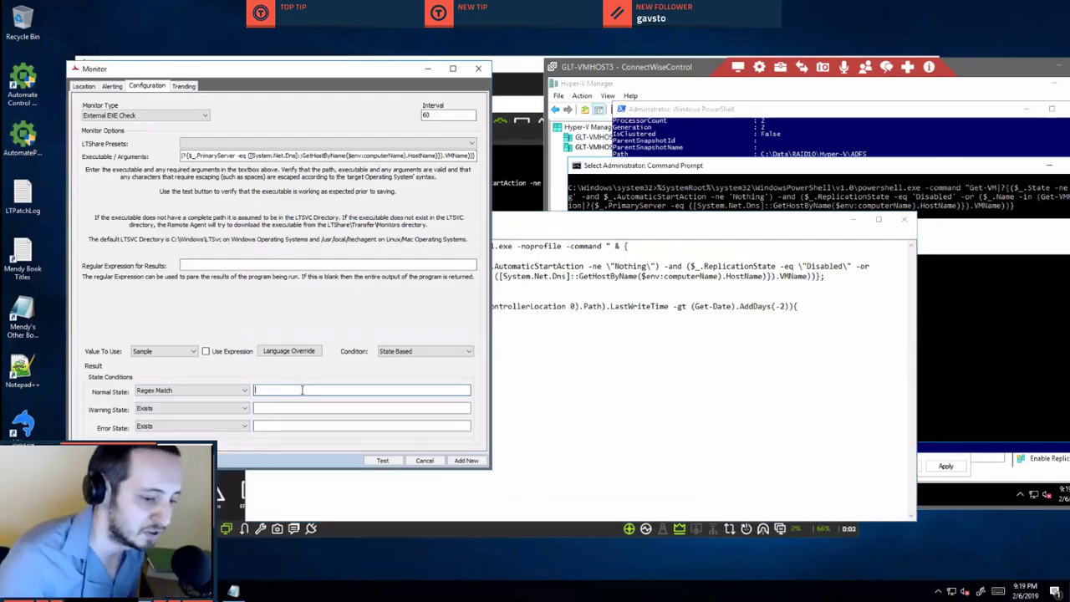
# Copy the No issues detected message from the else clause's Write-Host statement in the Notepad script.
pyautogui.click(651, 351)
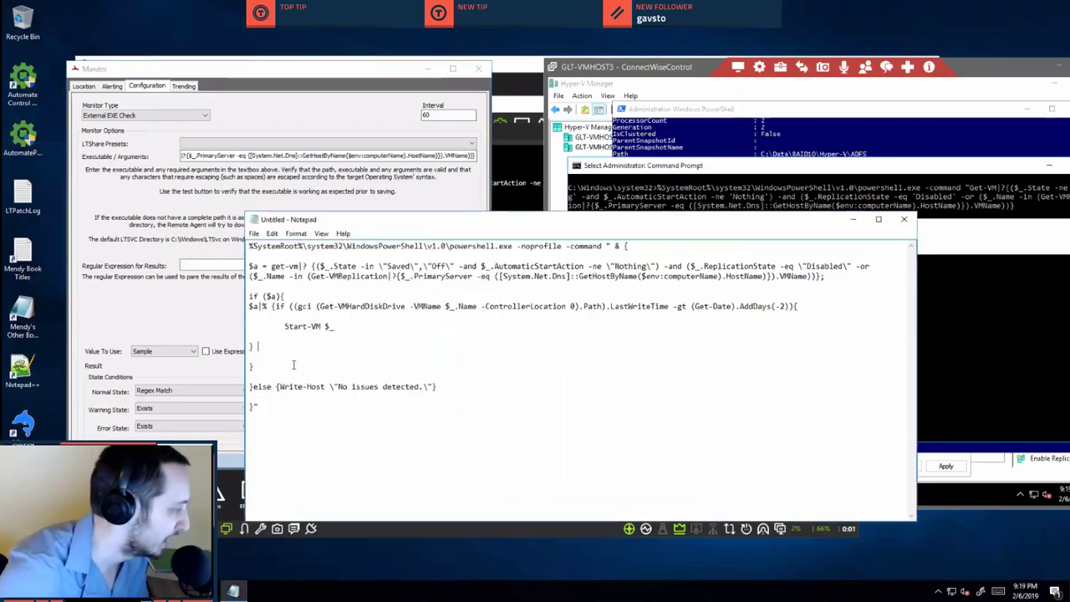
pyautogui.click(337, 387)
pyautogui.moveTo(392, 388); pyautogui.dragTo(420, 393)
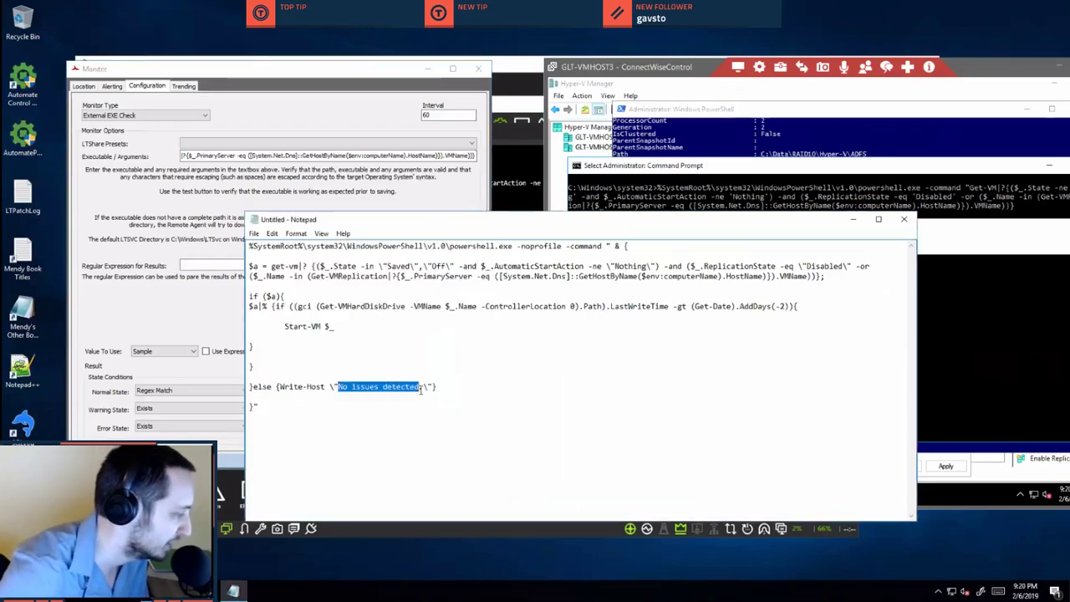
pyautogui.rightClick(418, 392)
pyautogui.click(389, 430)
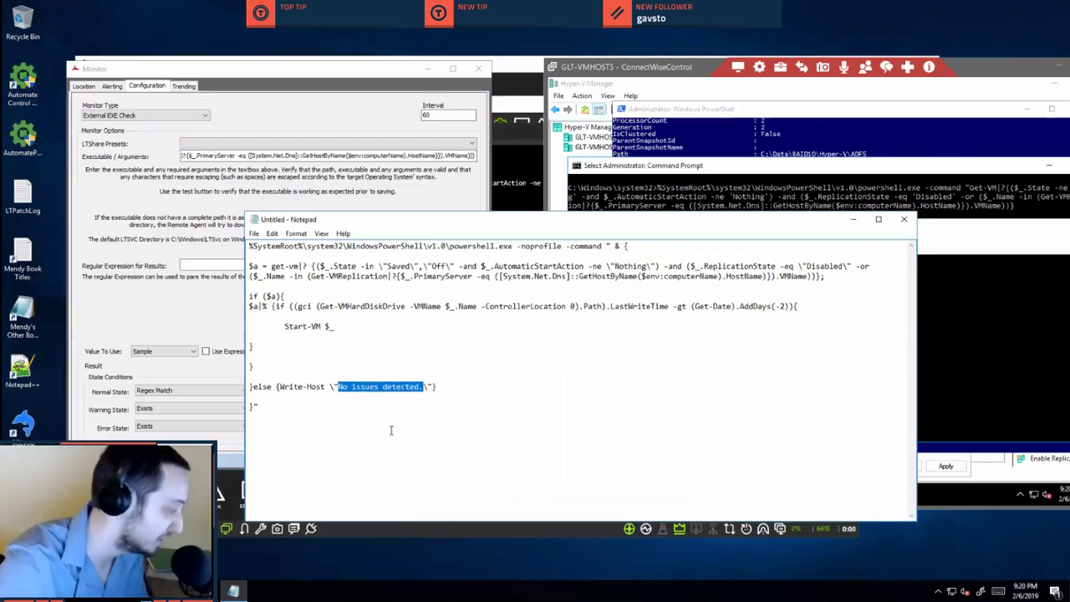
pyautogui.moveTo(280, 295); pyautogui.dragTo(248, 296)
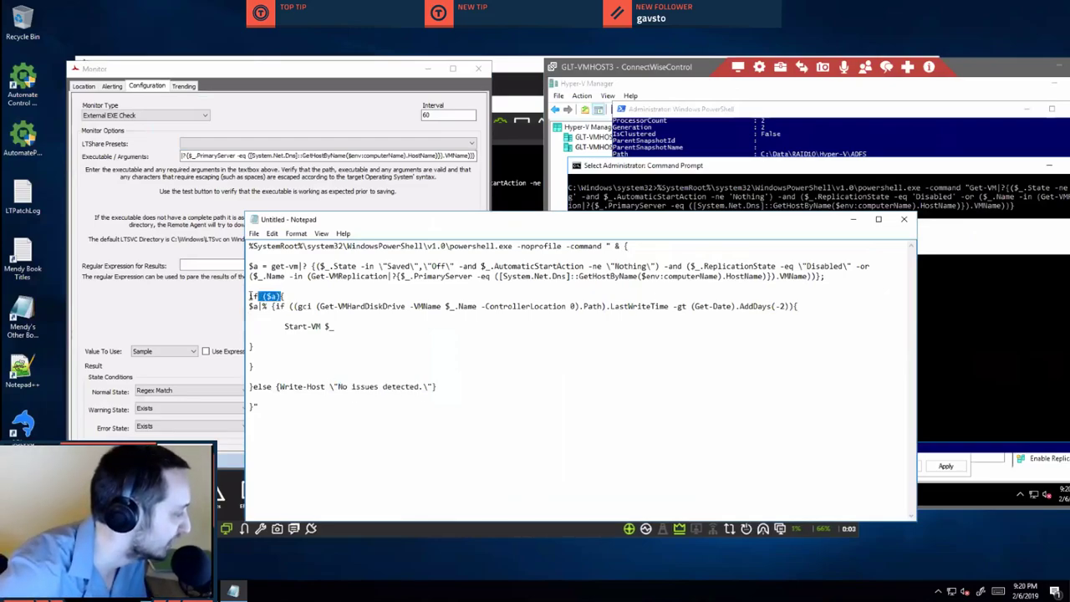
pyautogui.moveTo(256, 387); pyautogui.dragTo(437, 386)
pyautogui.moveTo(335, 387); pyautogui.dragTo(427, 387)
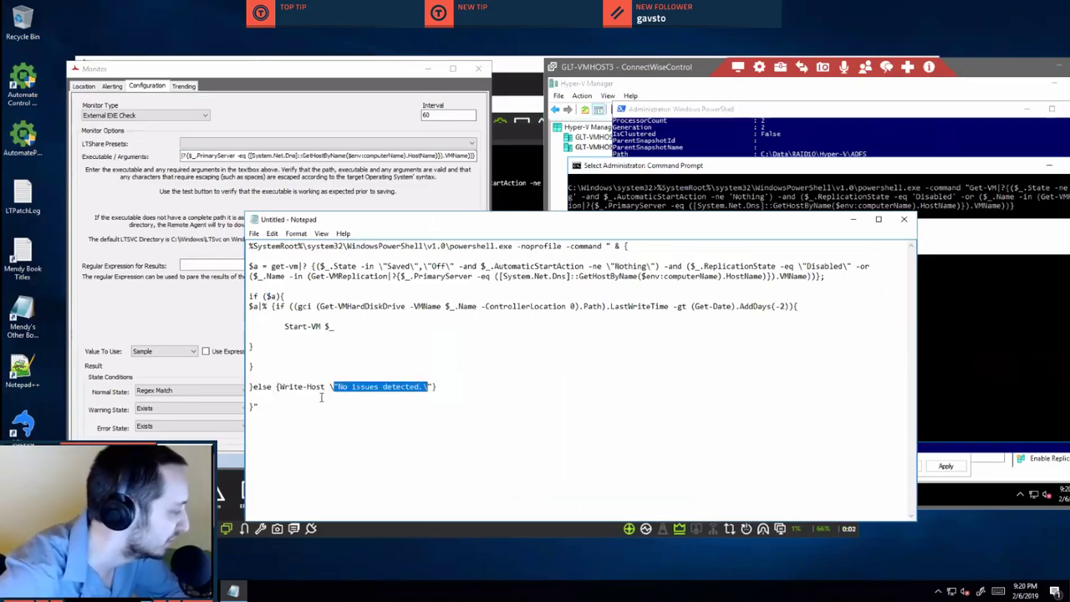
# Enter ^No issues detected.$ as the Normal State's regex pattern in the Monitor window.
pyautogui.click(200, 381)
pyautogui.click(316, 389)
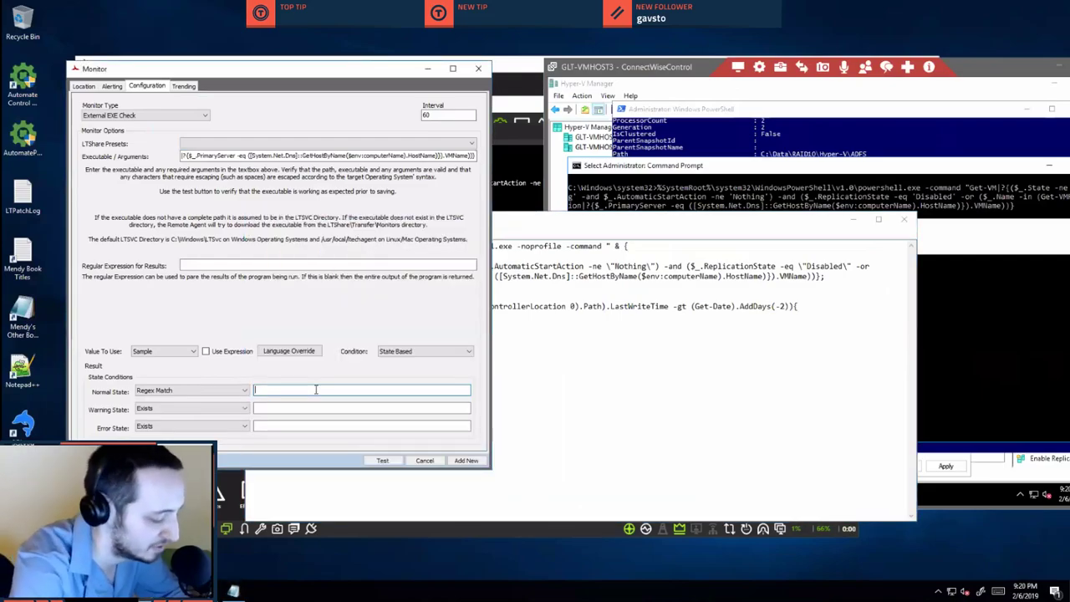
pyautogui.write('^')
pyautogui.hotkey('ctrl', 'v')
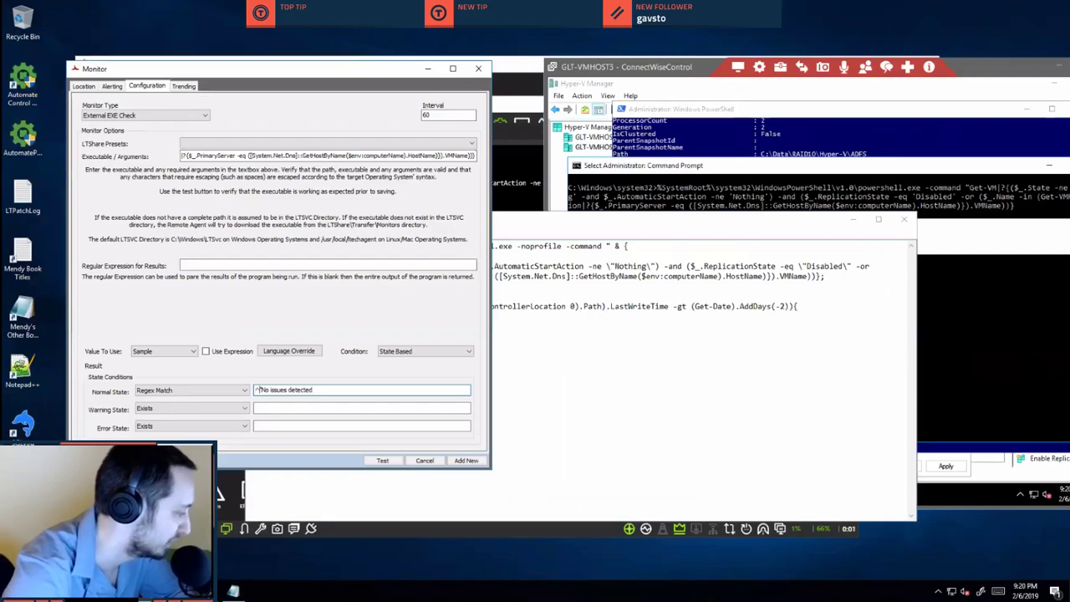
pyautogui.press('BackSpace')
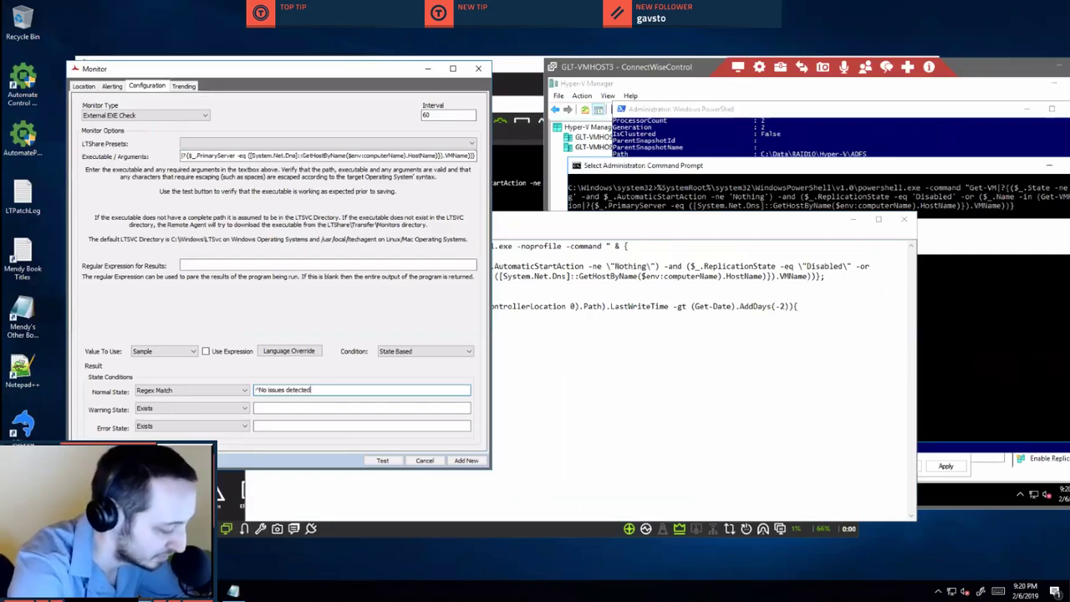
pyautogui.press('End')
pyautogui.write('.')
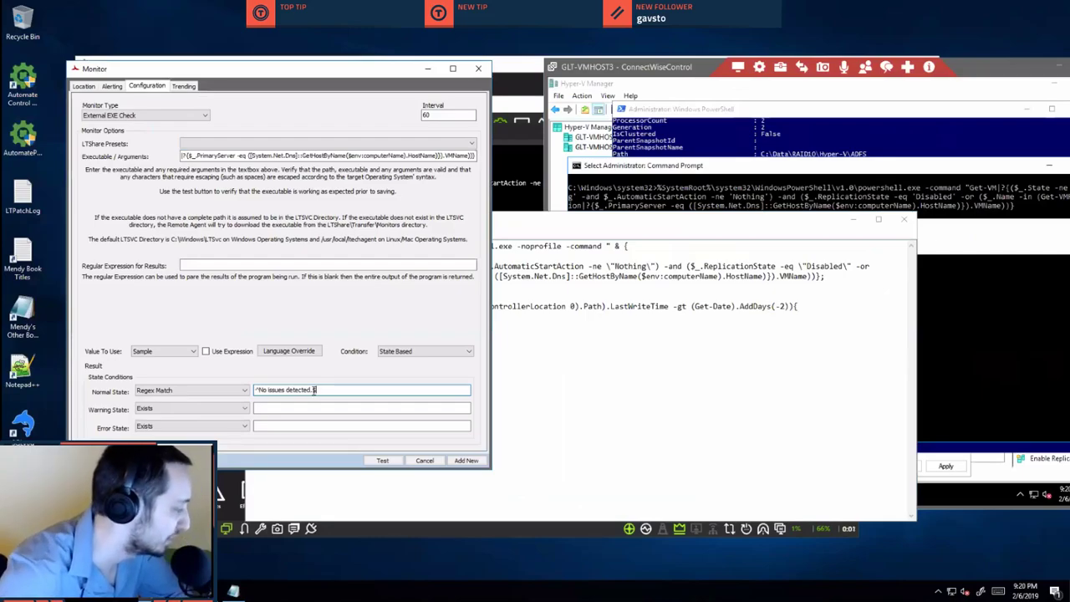
pyautogui.write('$')
pyautogui.hotkey('ctrl', 'a')
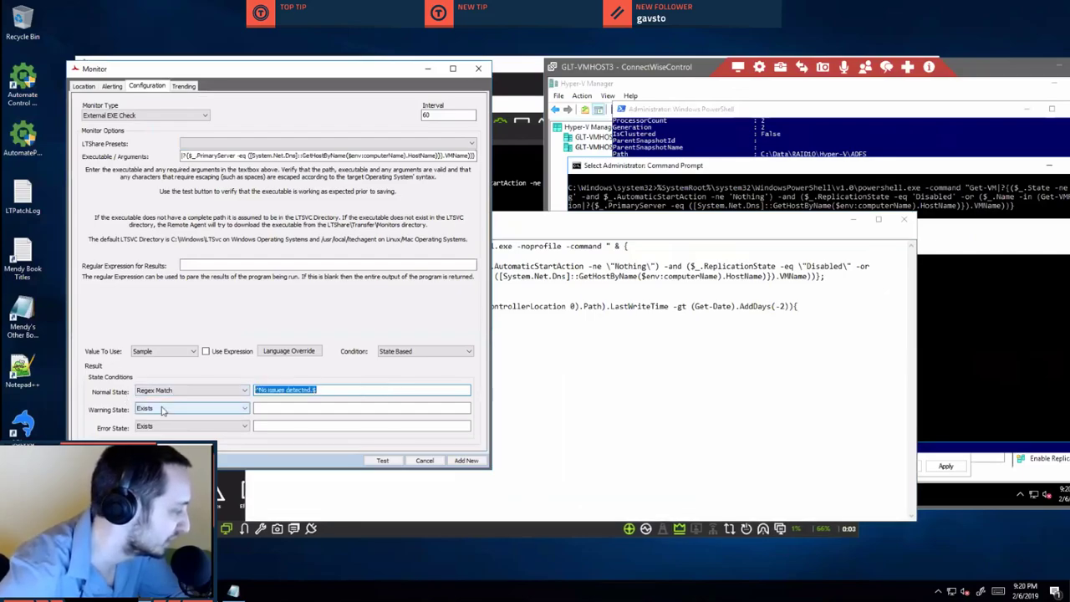
# Set the Warning State condition to Regex Match with the pattern ^$.
pyautogui.click(215, 409)
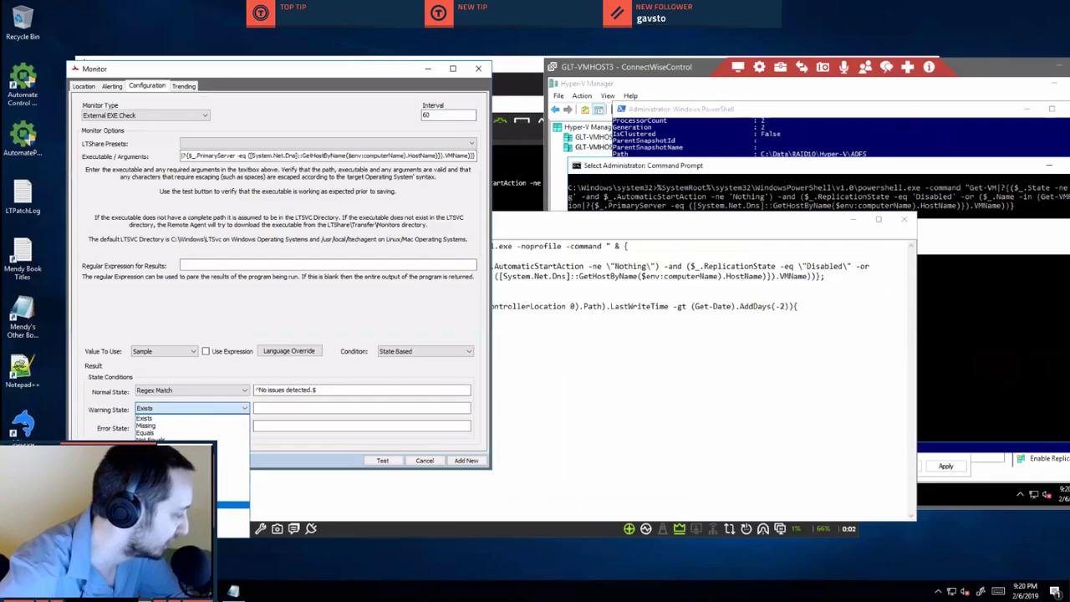
pyautogui.click(244, 512)
pyautogui.click(288, 412)
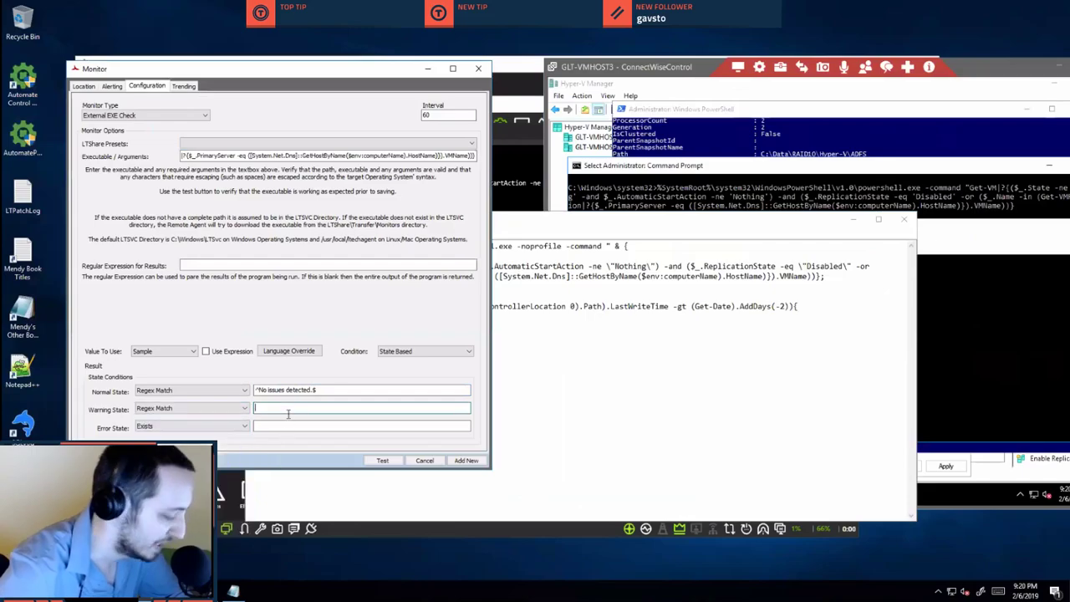
pyautogui.write('$')
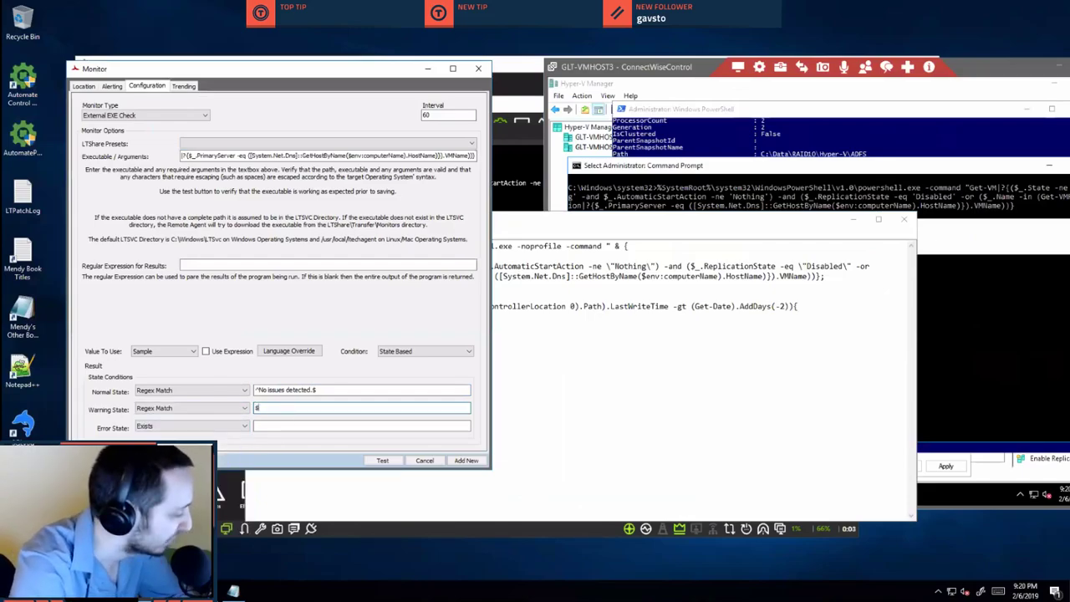
pyautogui.write('_')
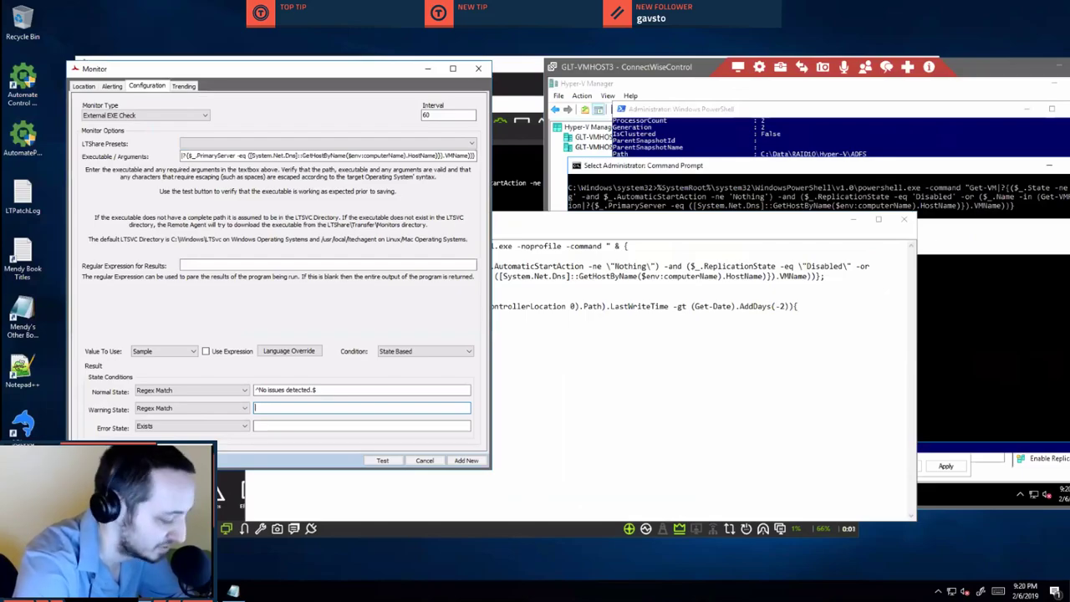
pyautogui.write('$_')
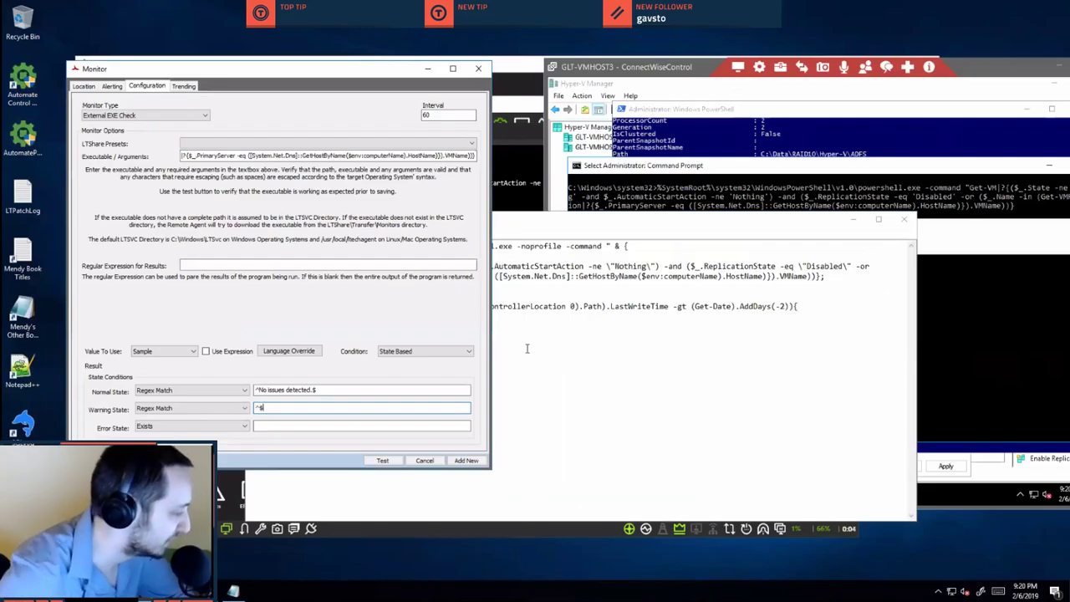
# Examine the script's Start-VM $_ line in Notepad and the monitor's matching ^$ Warning State pattern.
pyautogui.click(528, 348)
pyautogui.moveTo(280, 328); pyautogui.dragTo(401, 331)
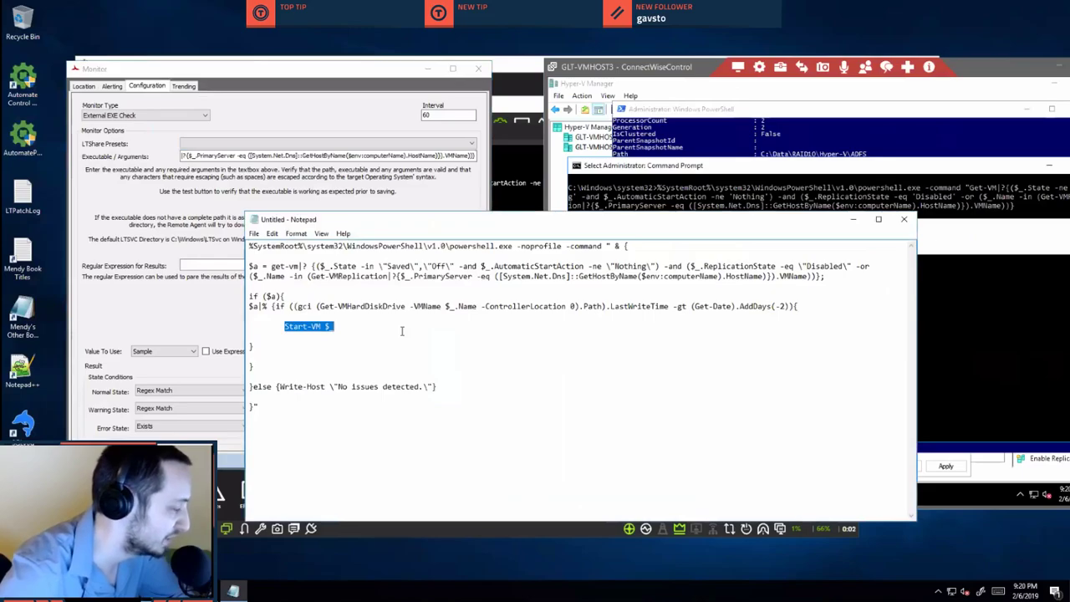
pyautogui.click(359, 327)
pyautogui.doubleClick(330, 325)
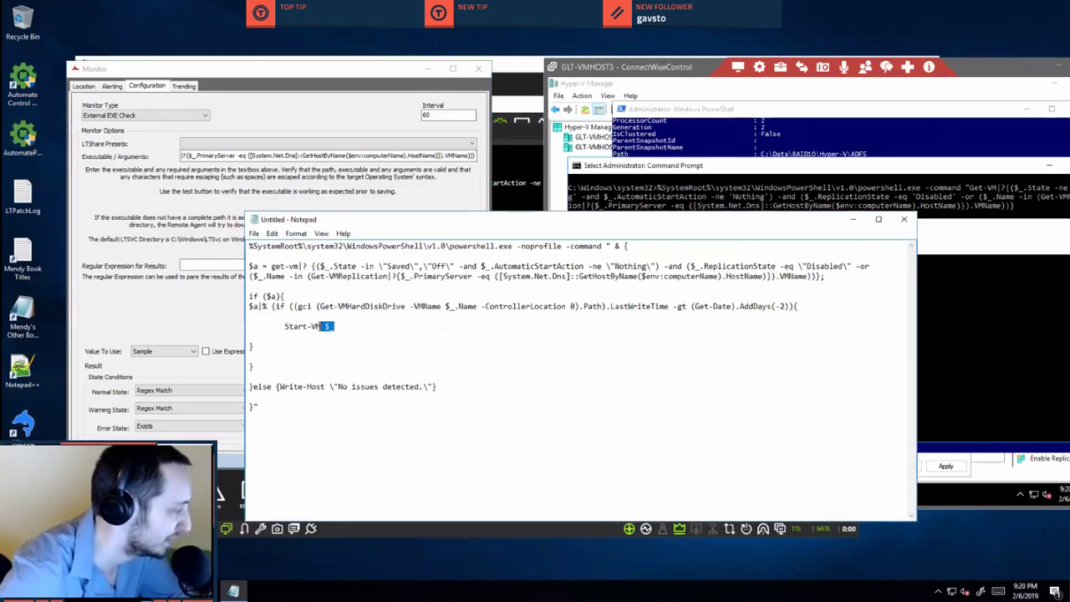
pyautogui.click(304, 327)
pyautogui.moveTo(286, 325)
pyautogui.mouseDown()
pyautogui.moveTo(321, 326)
pyautogui.moveTo(259, 329)
pyautogui.moveTo(284, 325)
pyautogui.mouseUp()
pyautogui.click(310, 326)
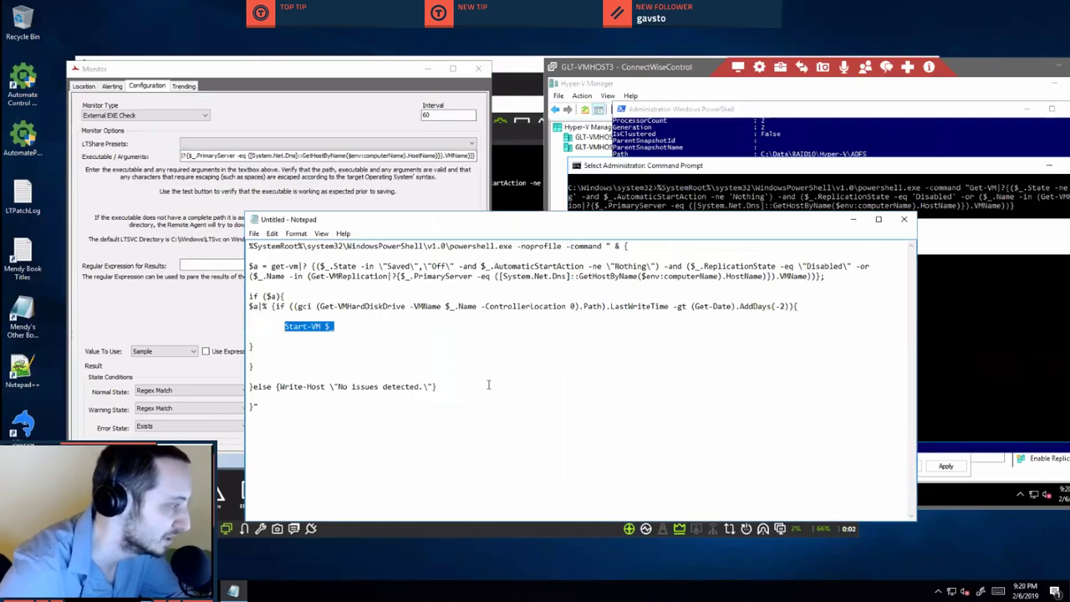
pyautogui.click(100, 409)
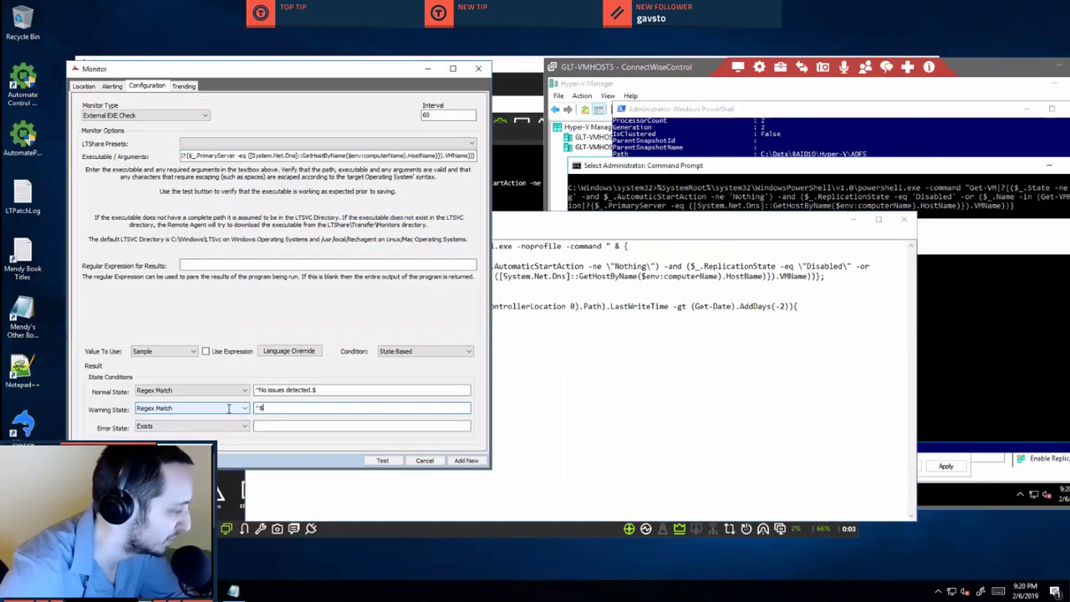
pyautogui.hotkey('ctrl', 'a')
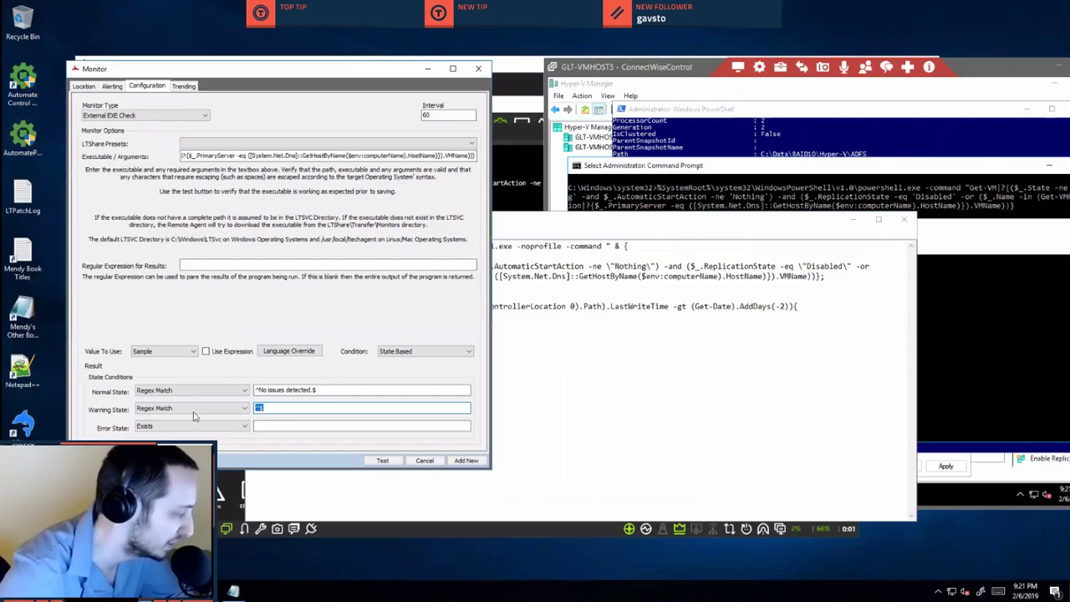
# Set the Error State condition to Does Not Regex Match with the pattern (^$|^No issues detected.$).
pyautogui.click(233, 428)
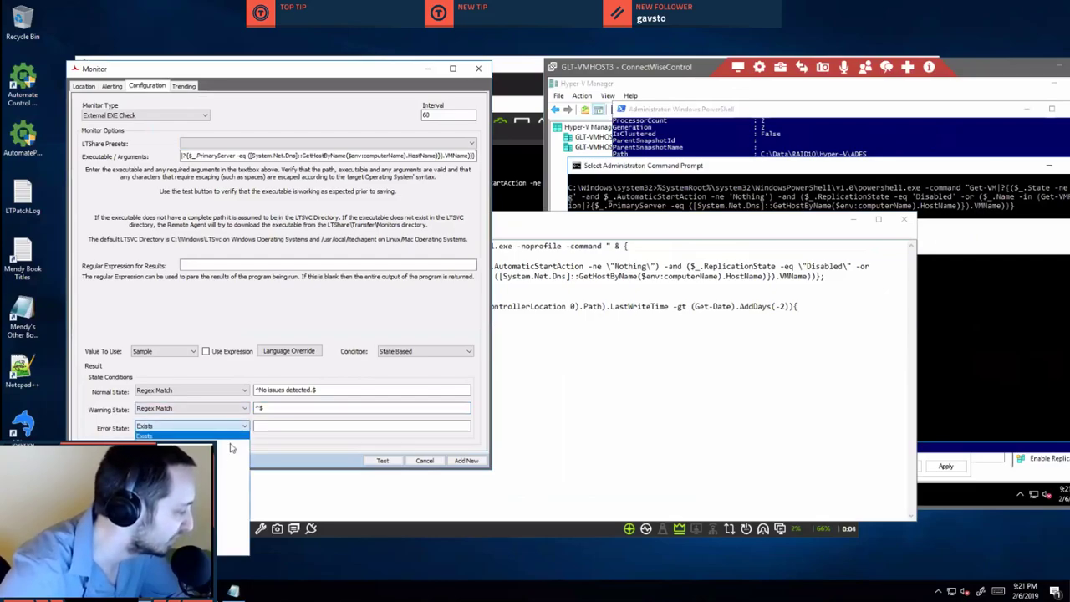
pyautogui.click(220, 542)
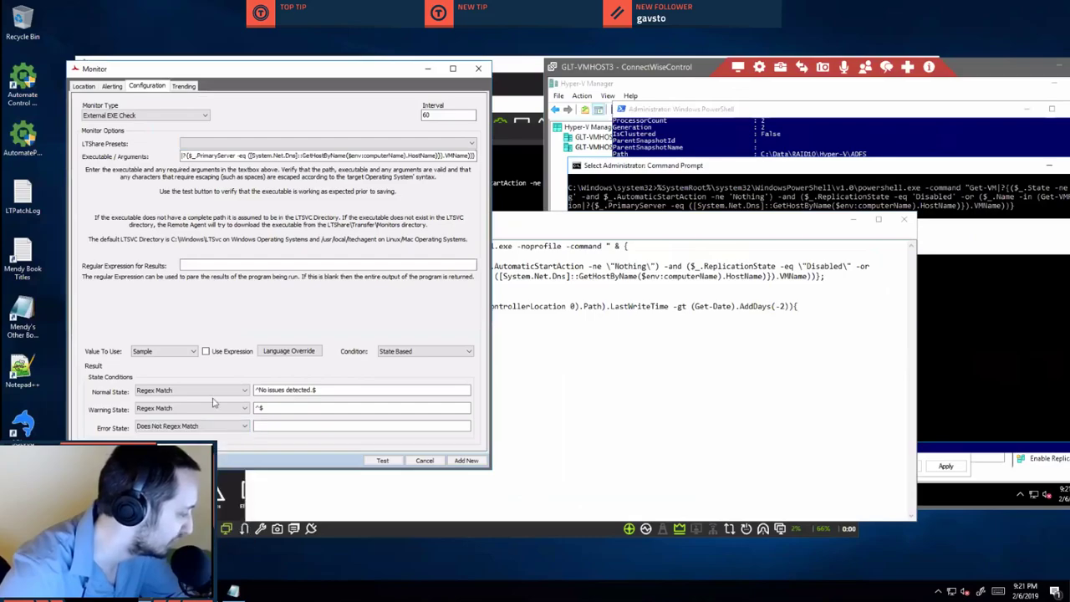
pyautogui.click(269, 426)
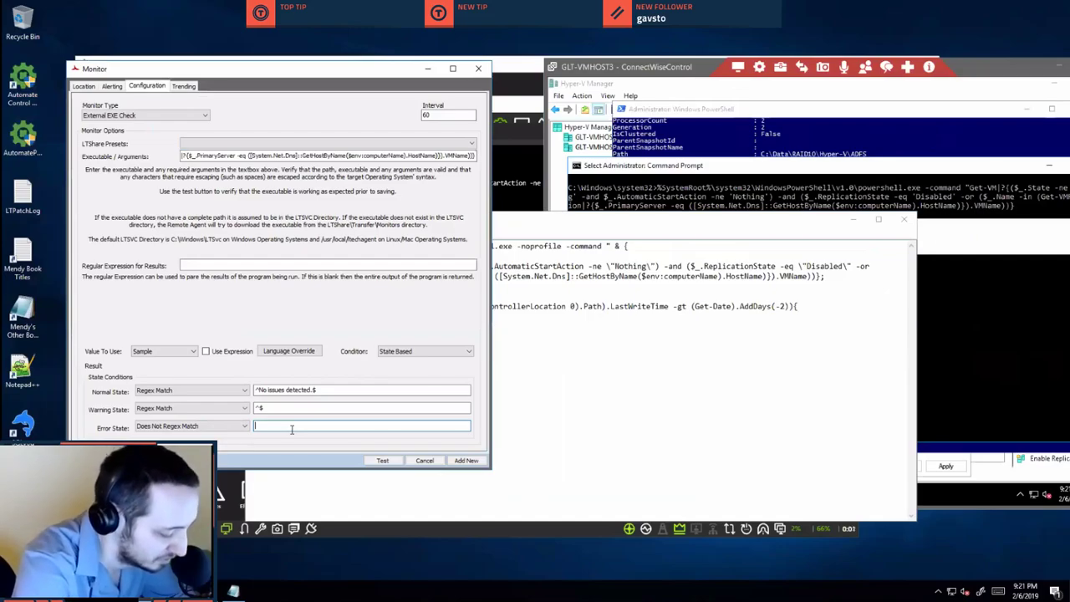
pyautogui.write('(')
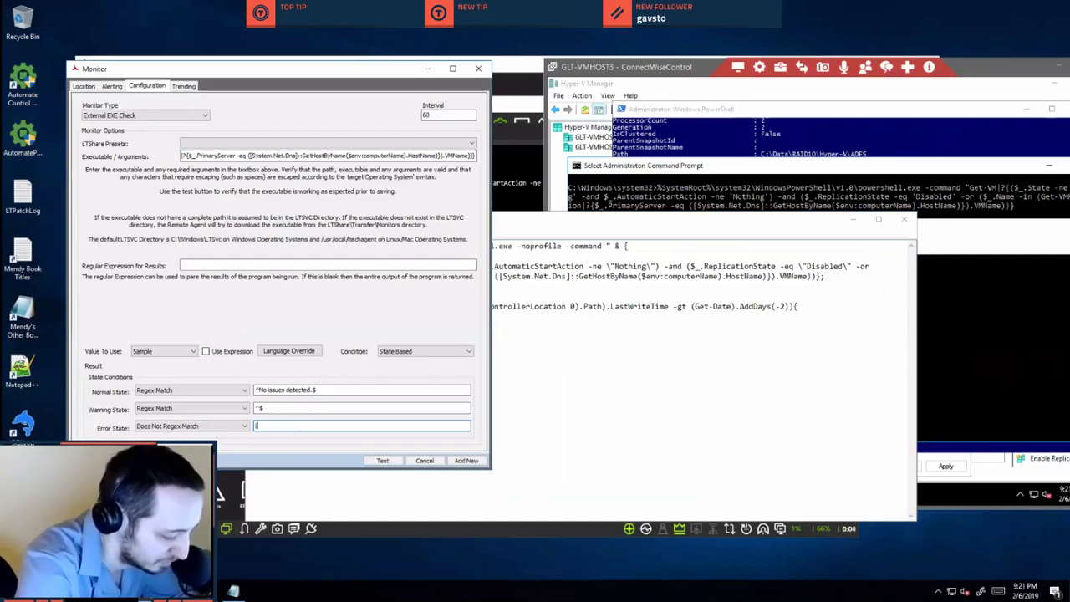
pyautogui.write('^$')
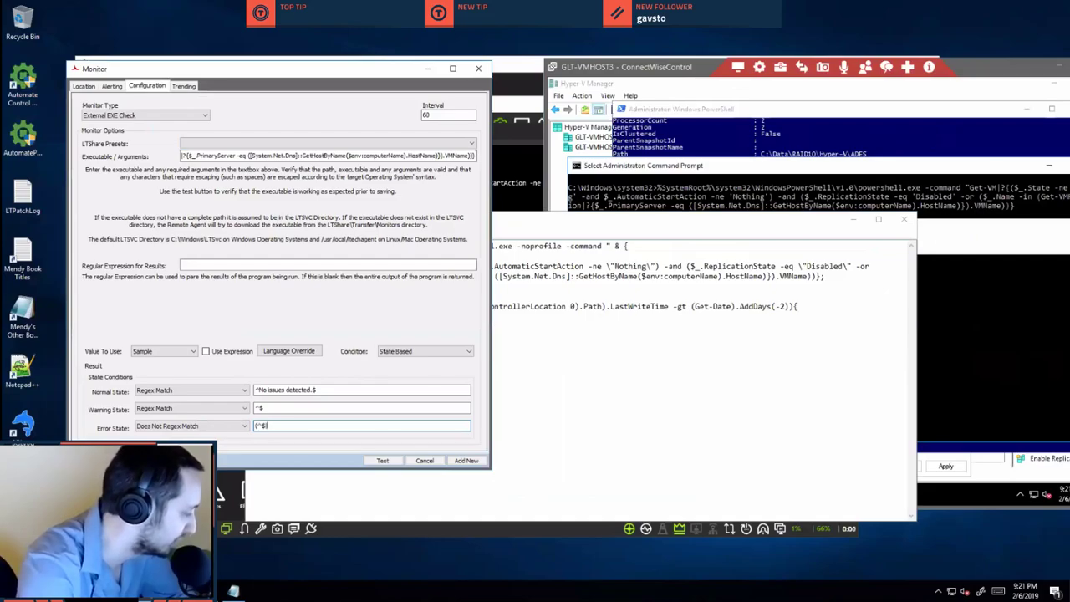
pyautogui.write('|^')
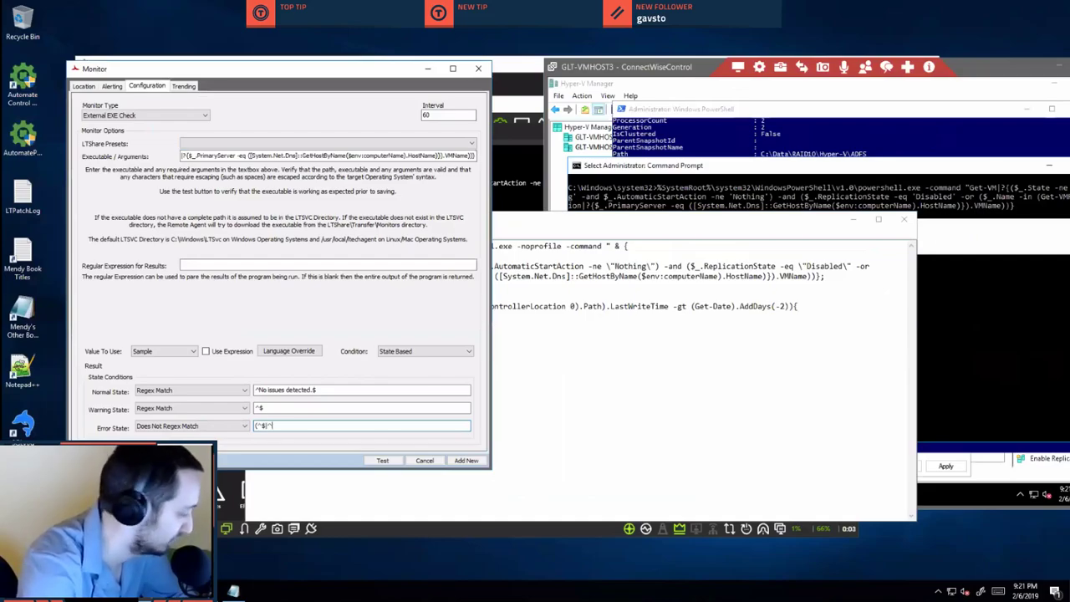
pyautogui.write('No issues de')
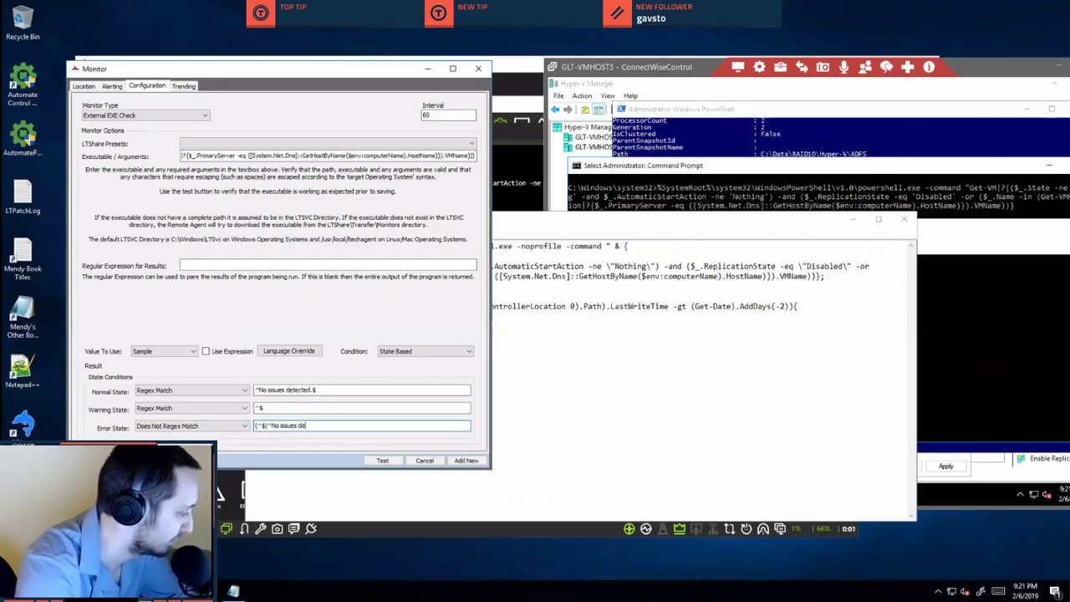
pyautogui.write('tected.$')
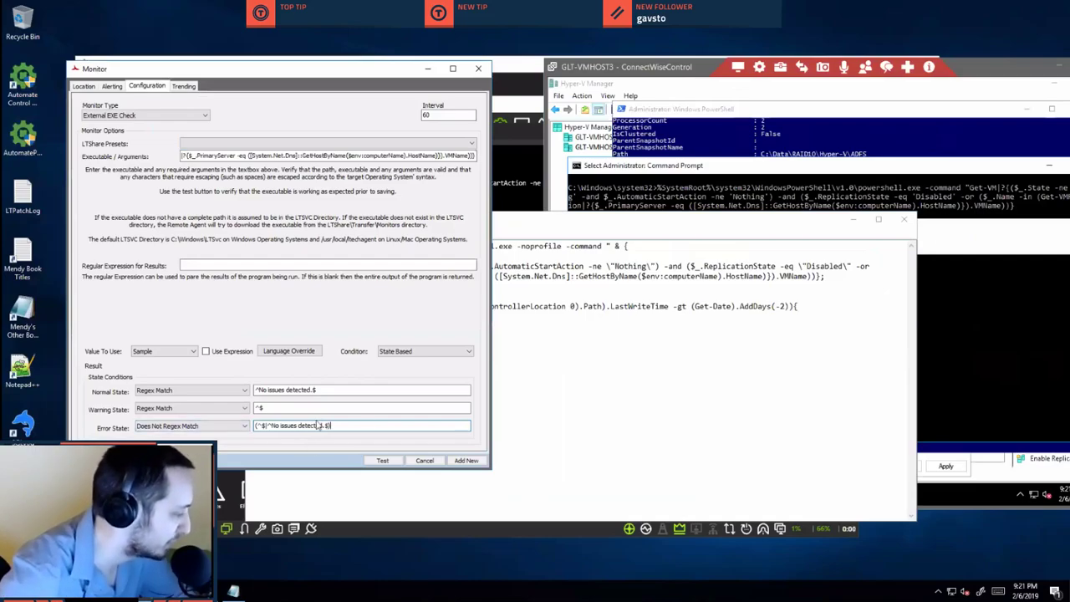
# Review the if ($a) block with its Start-VM $_ action in the Notepad script.
pyautogui.click(577, 352)
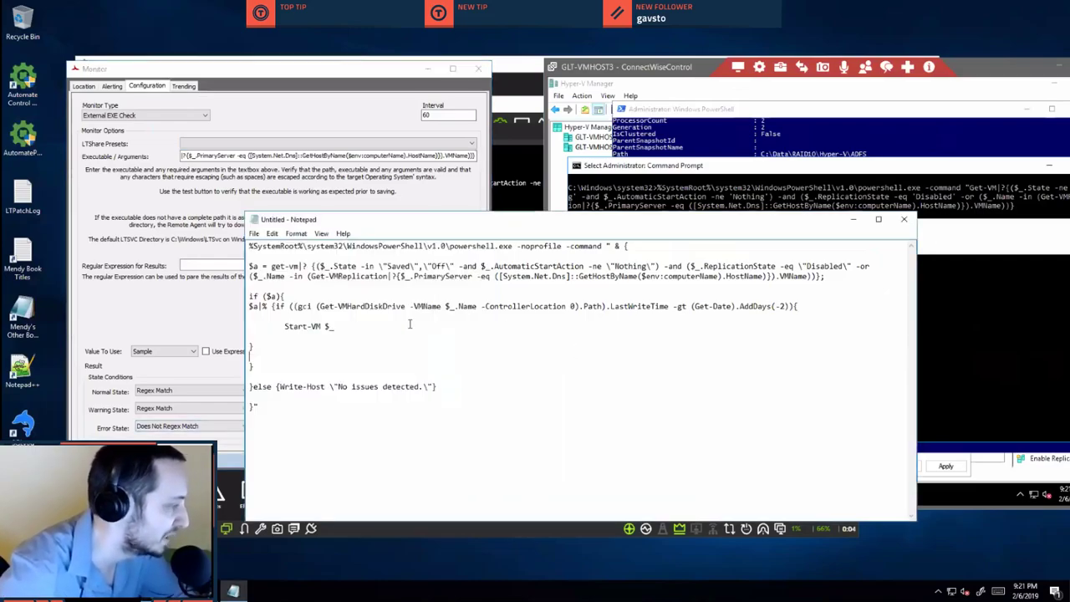
pyautogui.moveTo(388, 330); pyautogui.dragTo(227, 295)
pyautogui.click(396, 323)
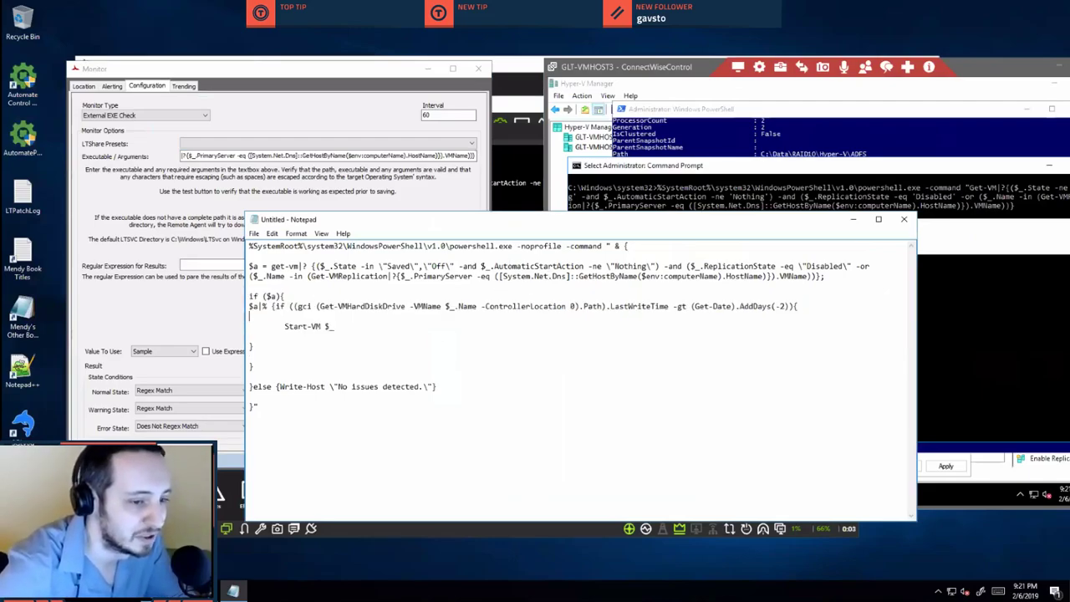
# Clear the Command Prompt in the GLT-VMHOST3 remote session, paste the one-line PowerShell VM check with the Start-VM action and run it.
pyautogui.click(711, 70)
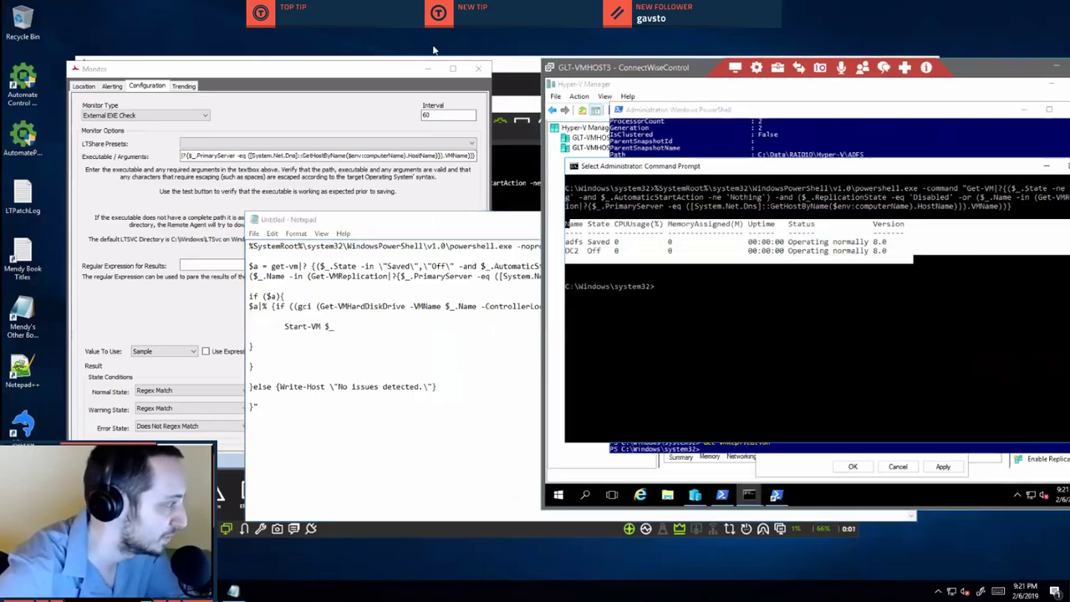
pyautogui.moveTo(744, 67); pyautogui.dragTo(435, 72)
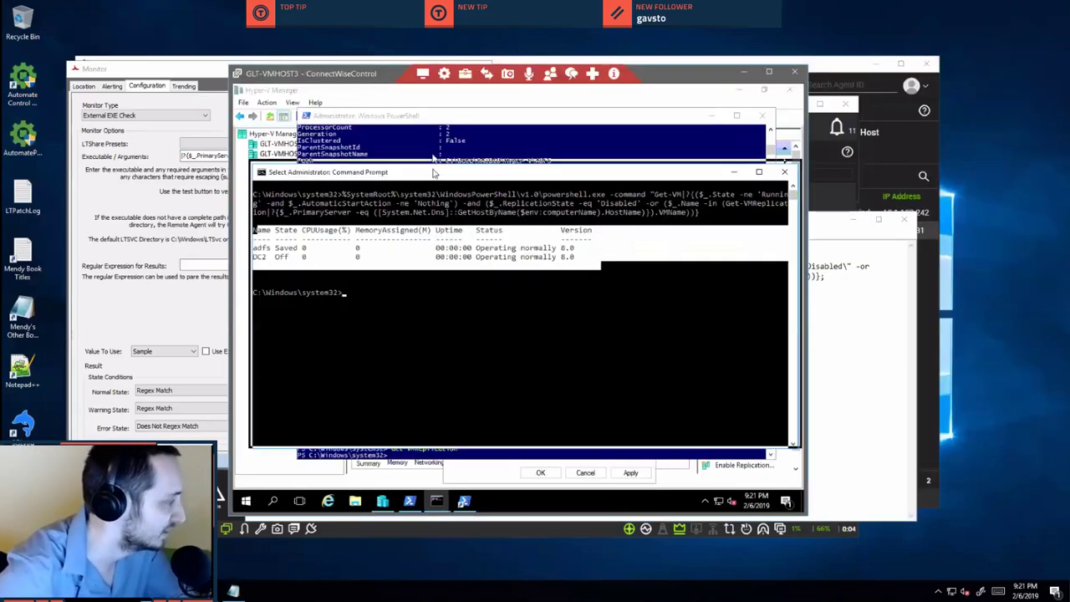
pyautogui.moveTo(433, 173); pyautogui.dragTo(434, 151)
pyautogui.write('cls')
pyautogui.press('Return')
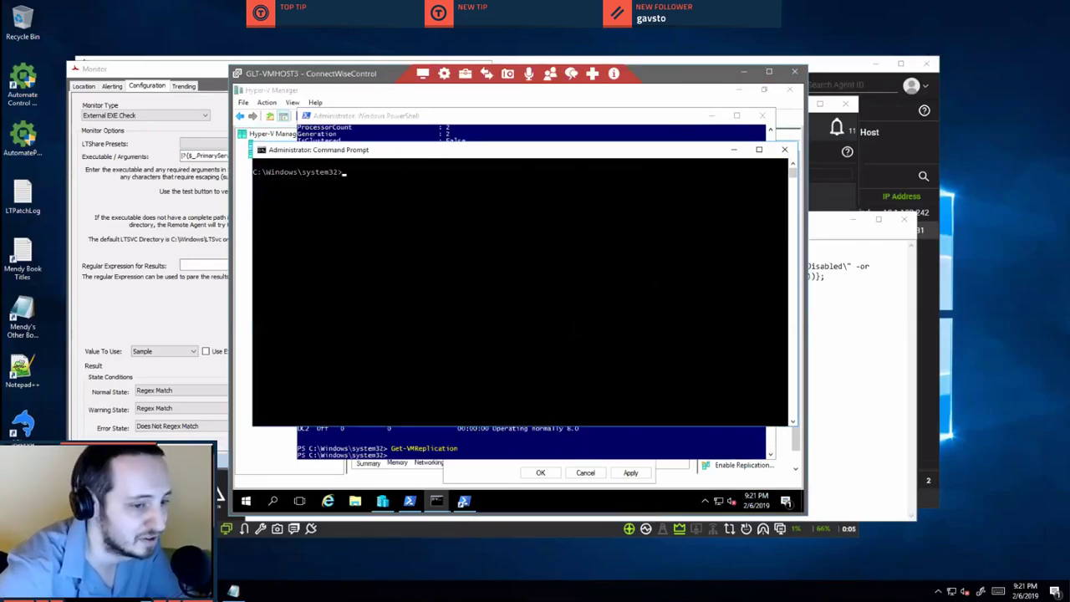
pyautogui.rightClick(402, 278)
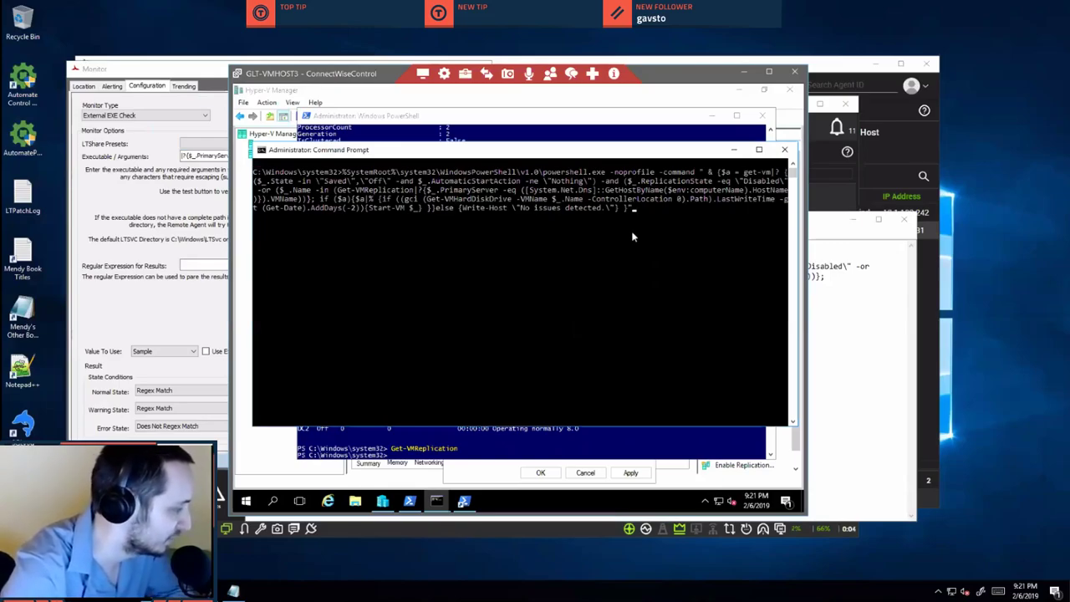
pyautogui.press('Return')
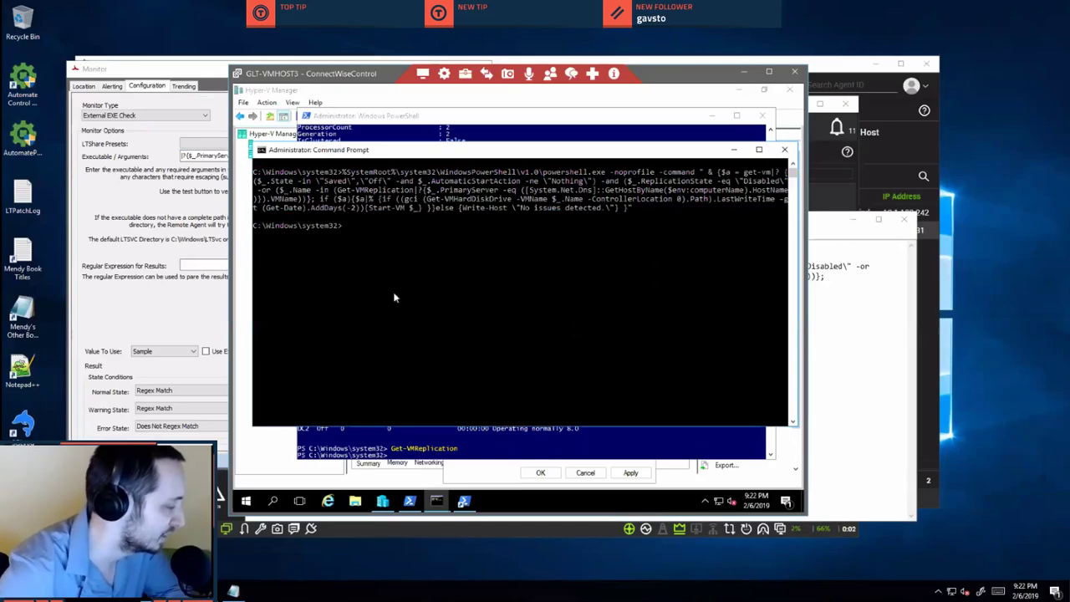
# Sort the virtual machines by state in Hyper-V Manager and check DC2, adfs, NetScaler Virtual Appliance and test.
pyautogui.click(382, 499)
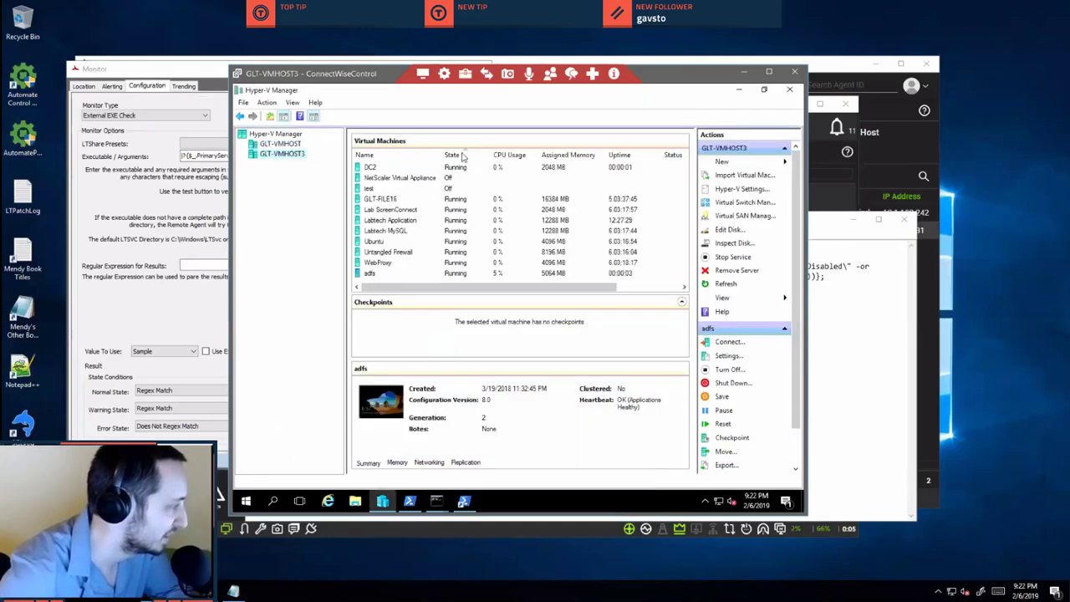
pyautogui.click(462, 156)
pyautogui.click(449, 262)
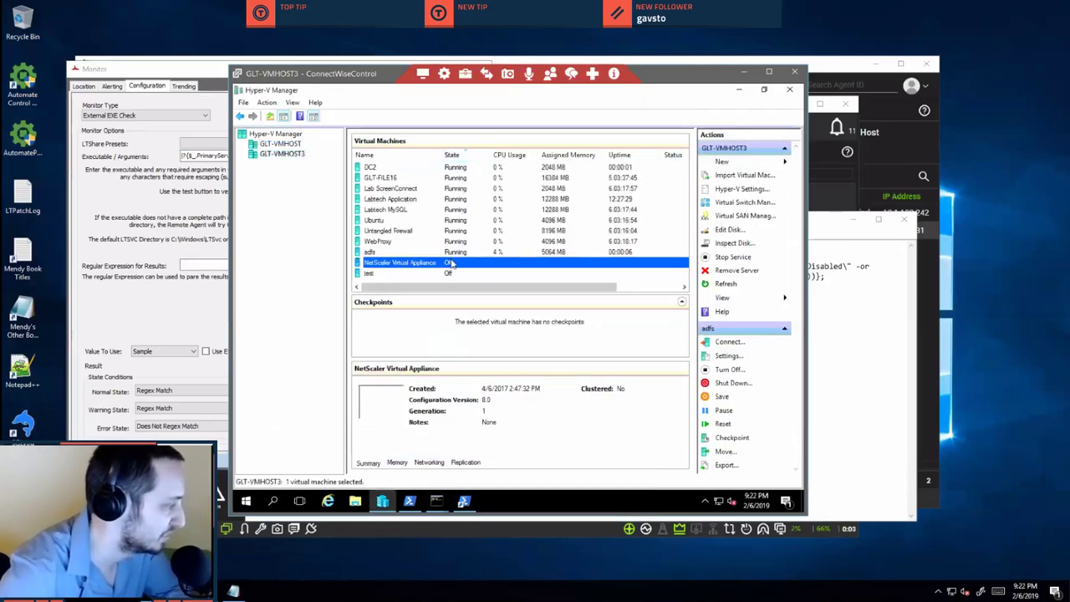
pyautogui.click(450, 273)
pyautogui.click(449, 262)
pyautogui.click(458, 168)
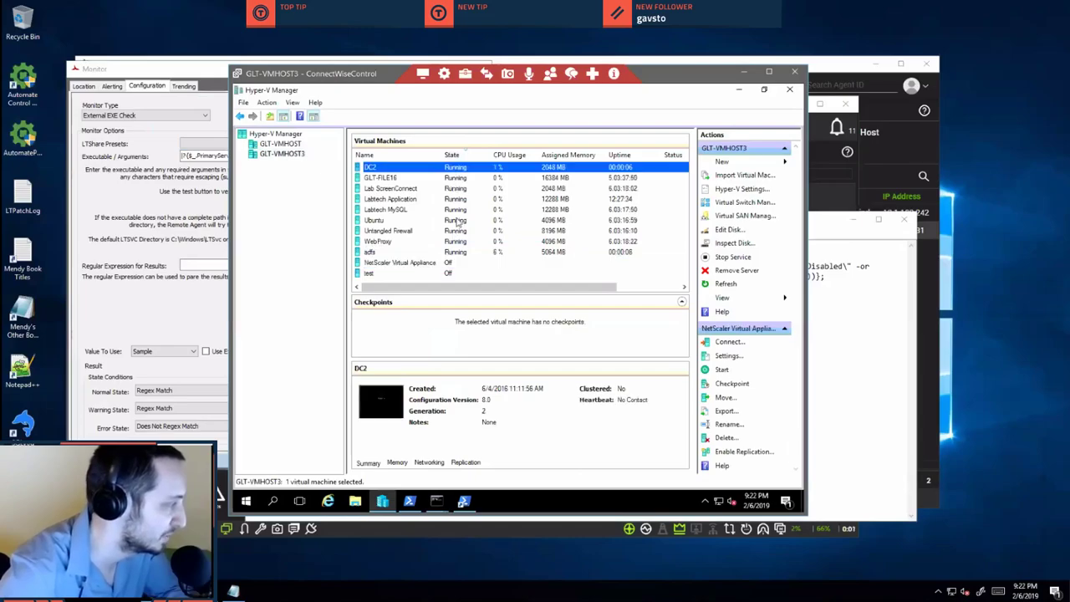
pyautogui.click(451, 252)
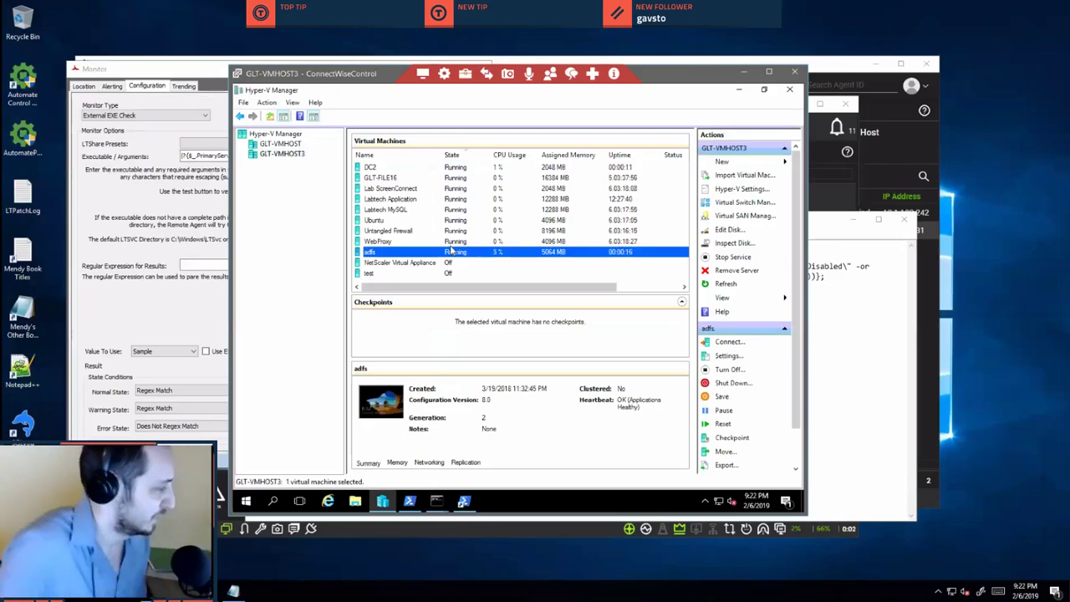
# Replace the monitor's Executable / Arguments value with the copied PowerShell command containing the Start-VM and No issues detected branches.
pyautogui.click(224, 168)
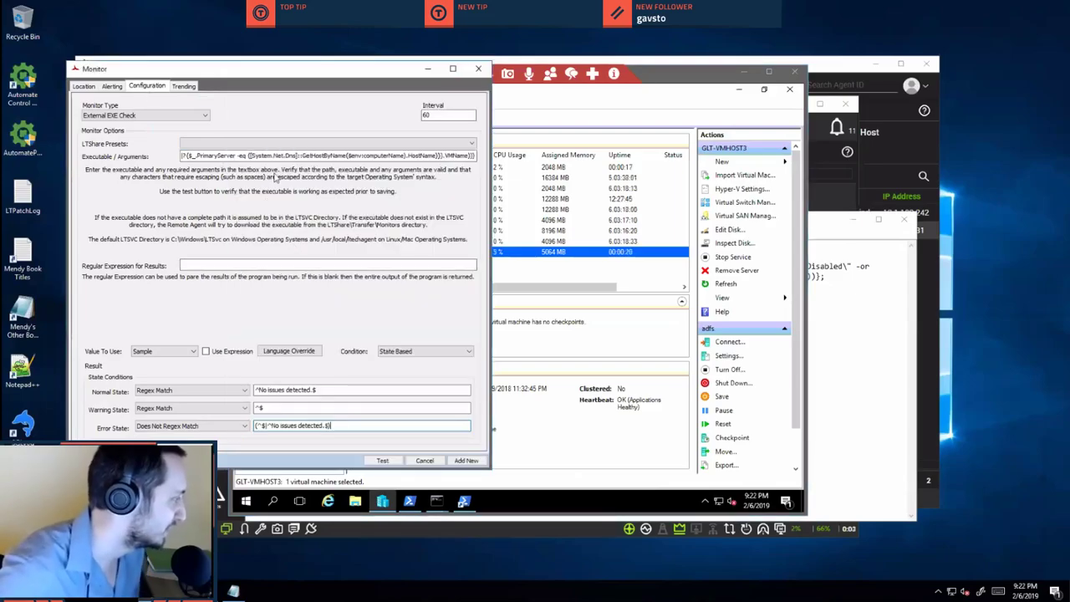
pyautogui.tripleClick(338, 159)
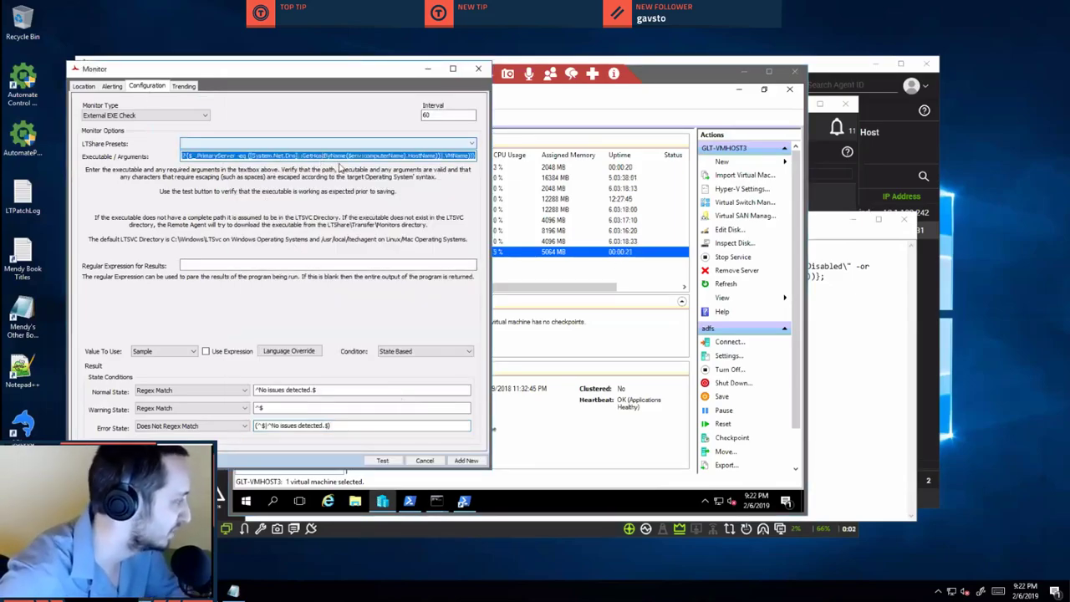
pyautogui.hotkey('ctrl', 'v')
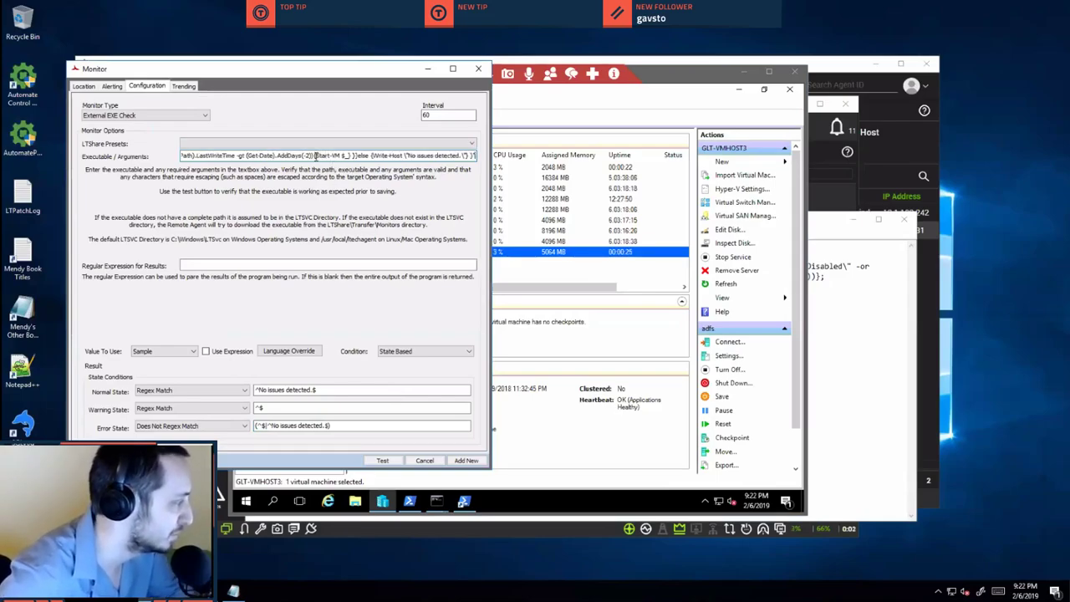
# Examine the Start-VM portion of the command in the monitor's Executable / Arguments value.
pyautogui.doubleClick(326, 155)
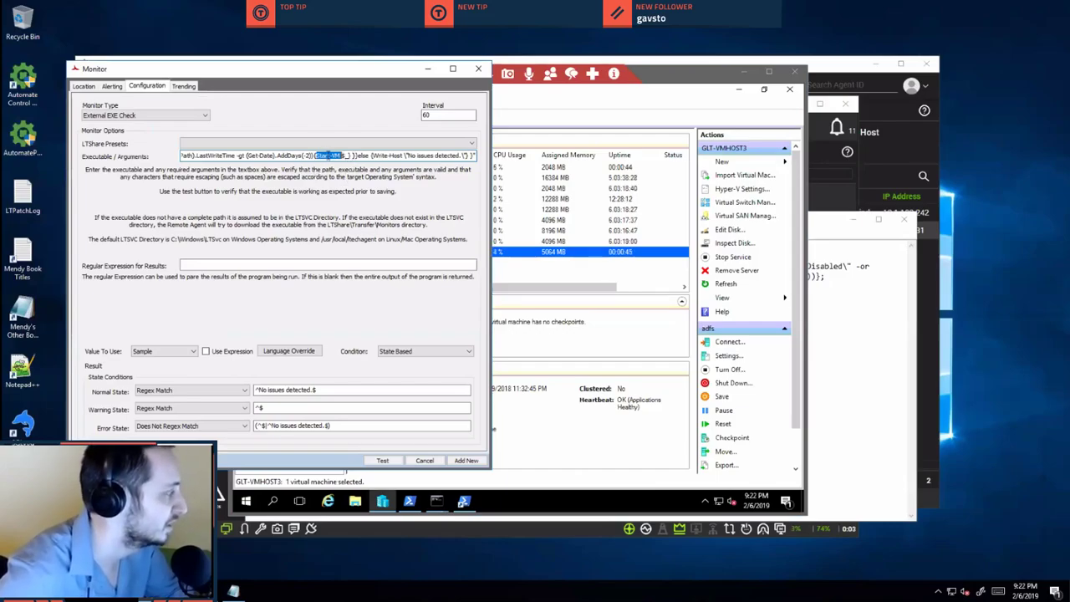
pyautogui.click(314, 156)
pyautogui.hotkey('ctrl', 'shift', 'Right')
pyautogui.hotkey('ctrl', 'shift', 'Right')
pyautogui.hotkey('ctrl', 'shift', 'Right')
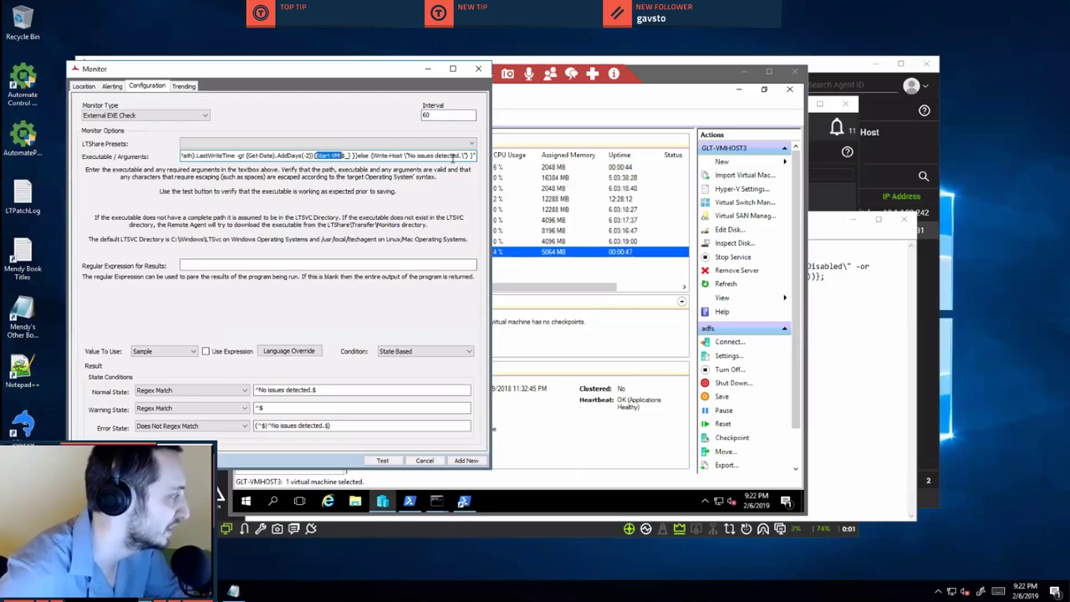
# Set the monitor's alert template to Default - Create Automate Ticket.
pyautogui.click(112, 87)
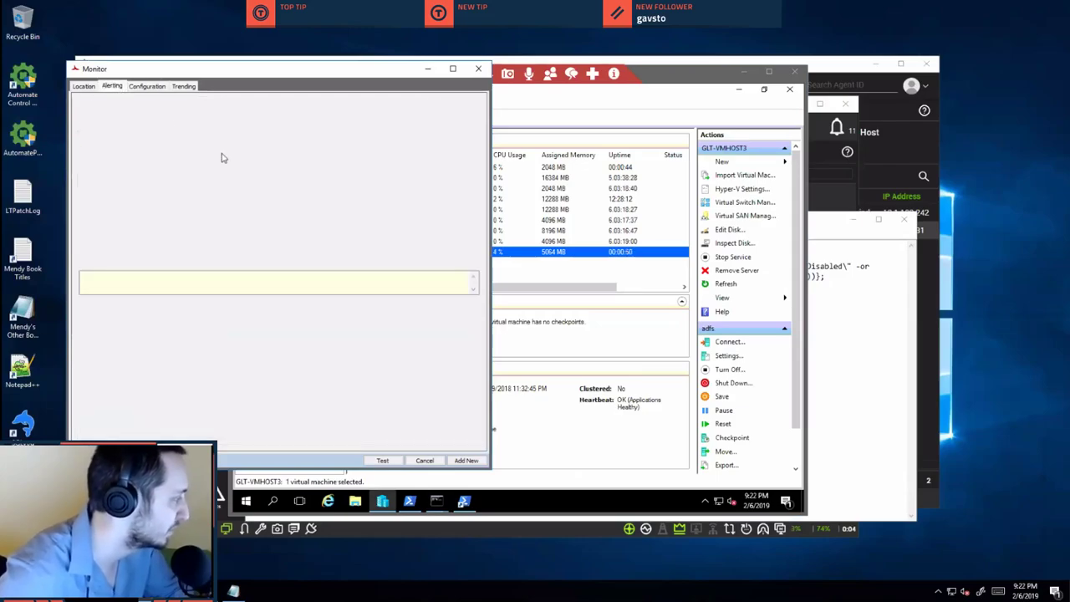
pyautogui.click(306, 117)
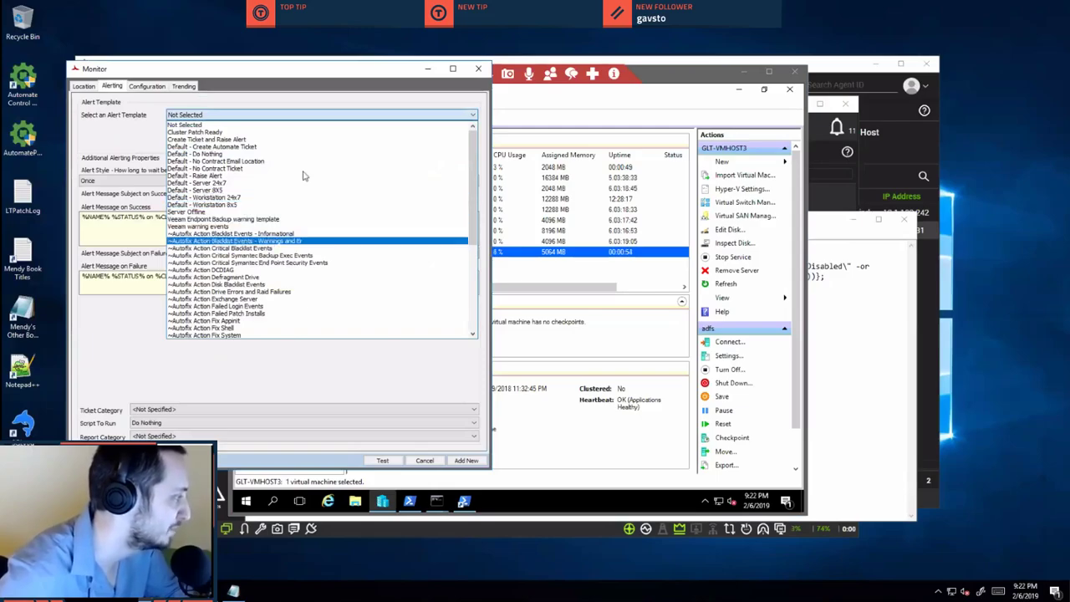
pyautogui.scroll(-1, 305, 220)
pyautogui.scroll(-5, 304, 222)
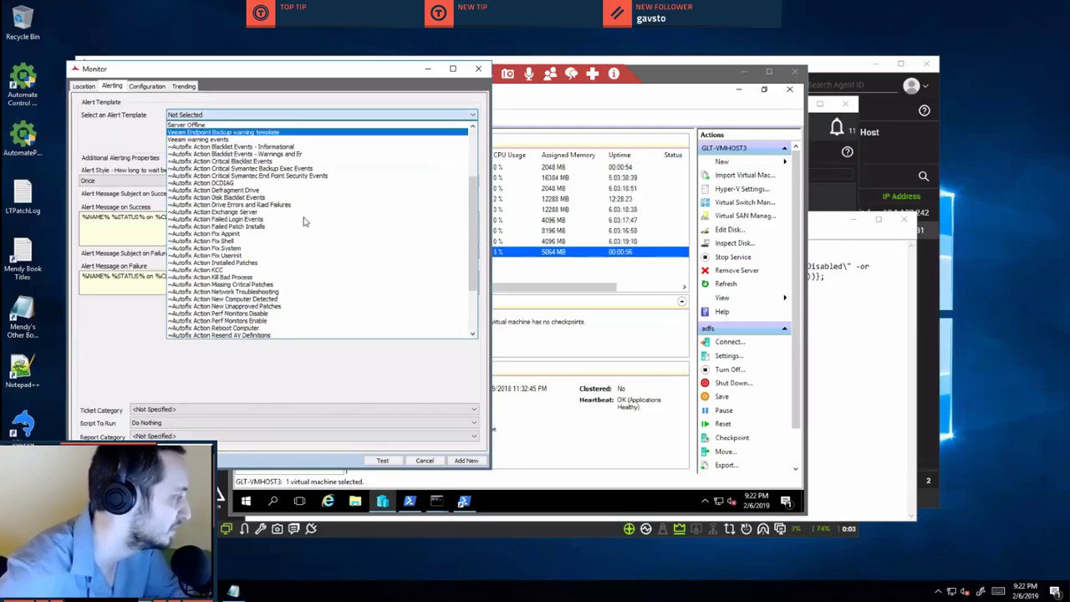
pyautogui.scroll(3, 303, 222)
pyautogui.scroll(4, 304, 223)
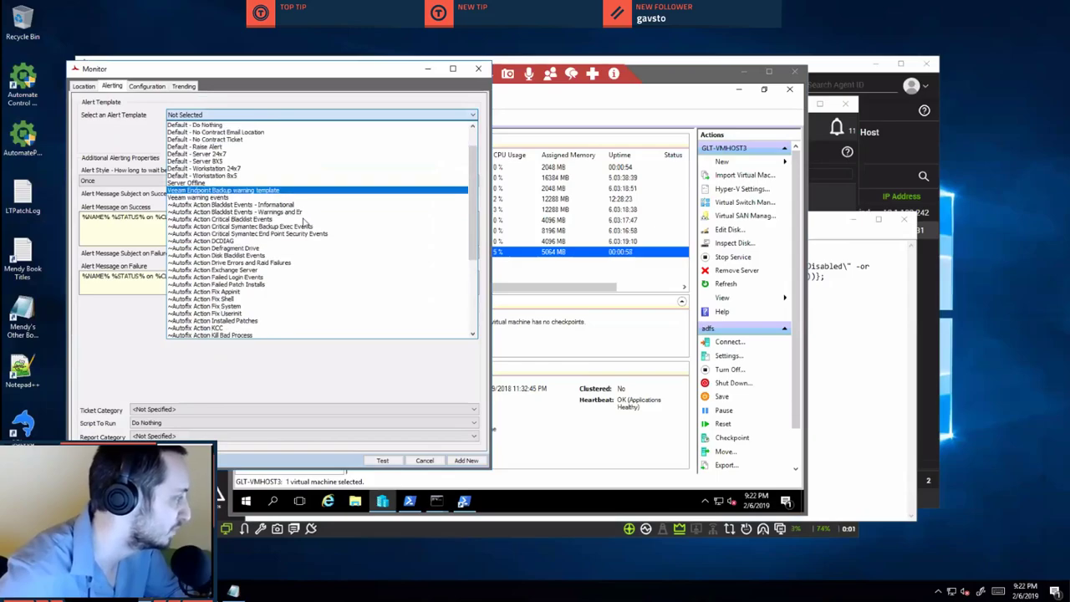
pyautogui.click(265, 155)
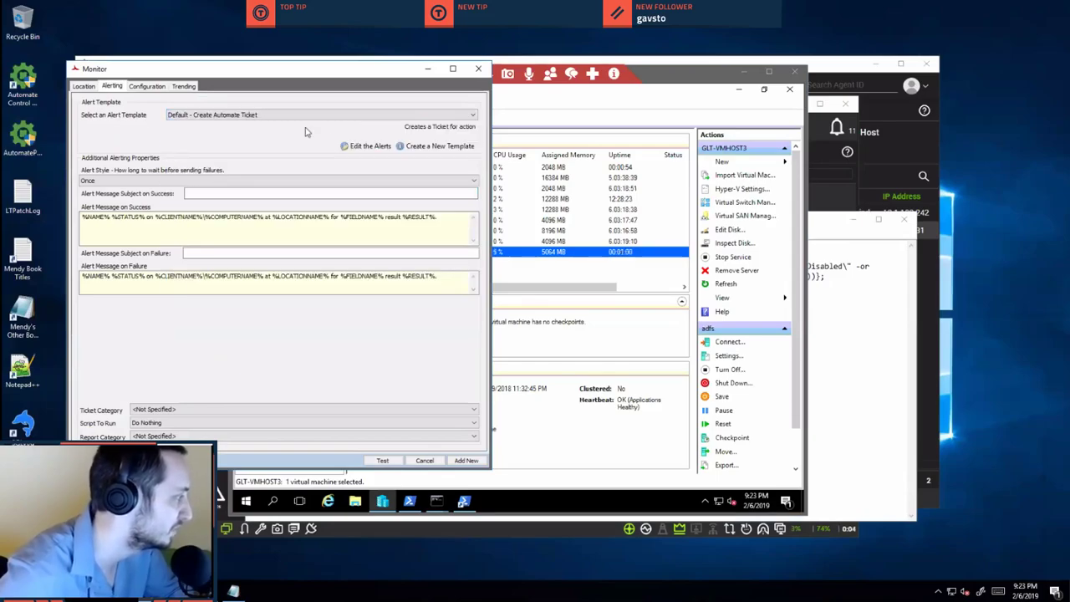
pyautogui.click(170, 182)
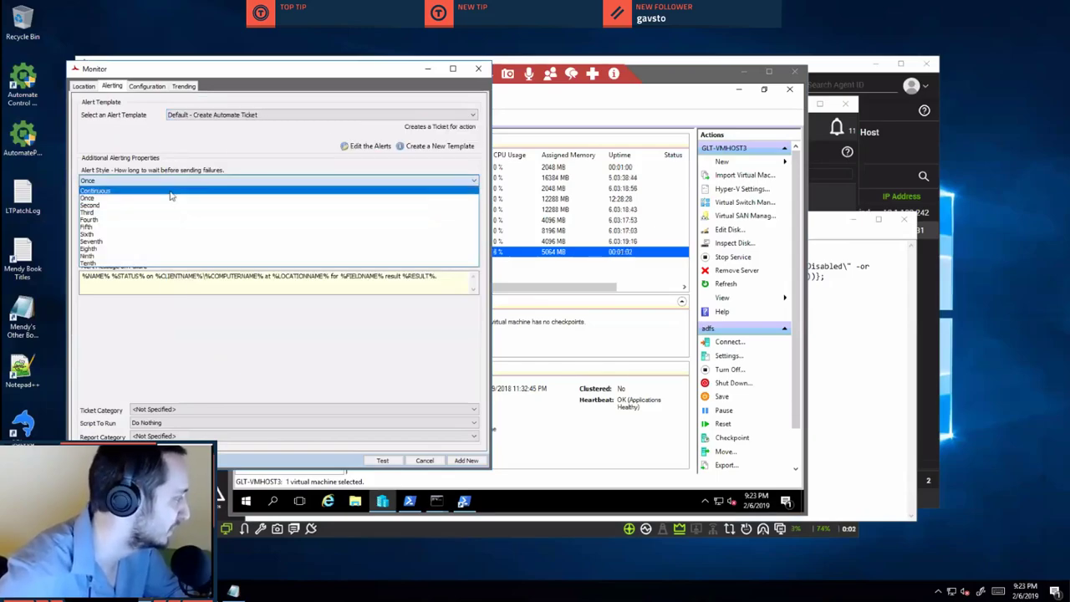
pyautogui.click(172, 184)
pyautogui.click(172, 184)
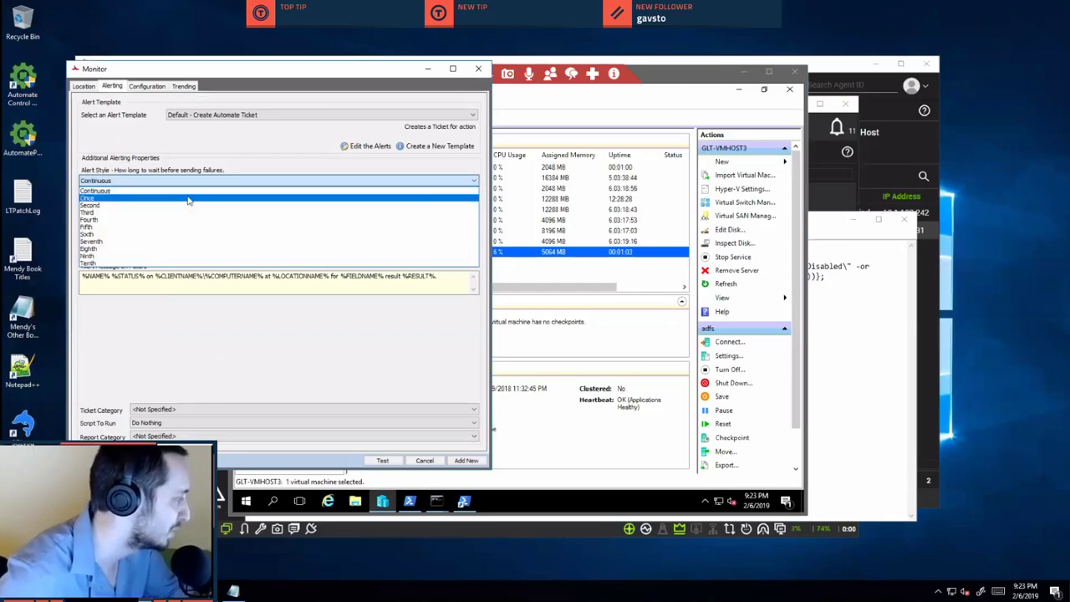
pyautogui.click(189, 198)
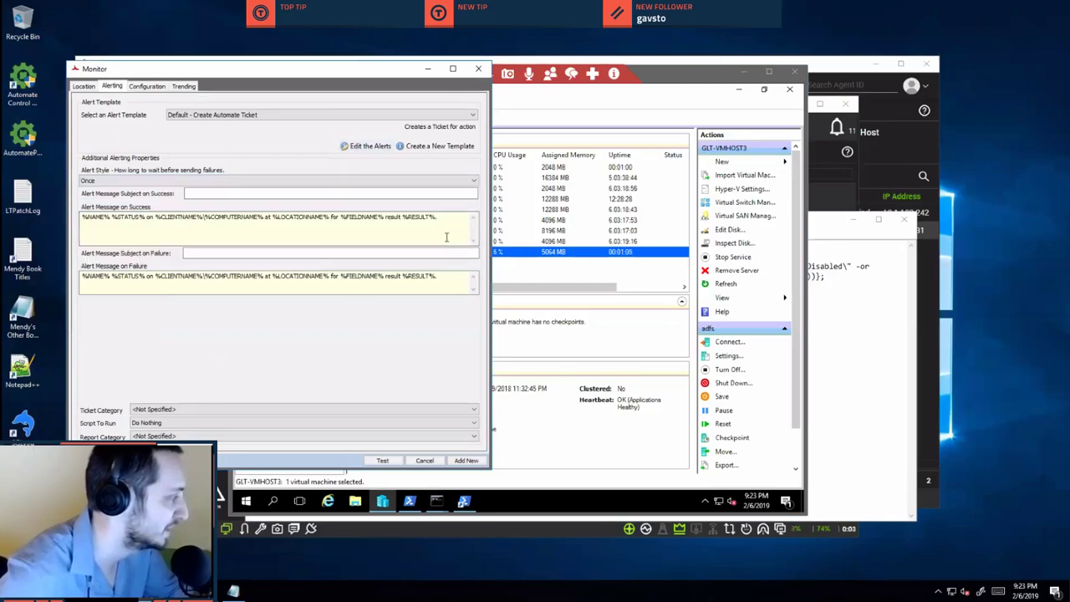
# Review the placeholder variables in the Alert Message on Success and the alert's success subject.
pyautogui.moveTo(112, 216); pyautogui.dragTo(385, 226)
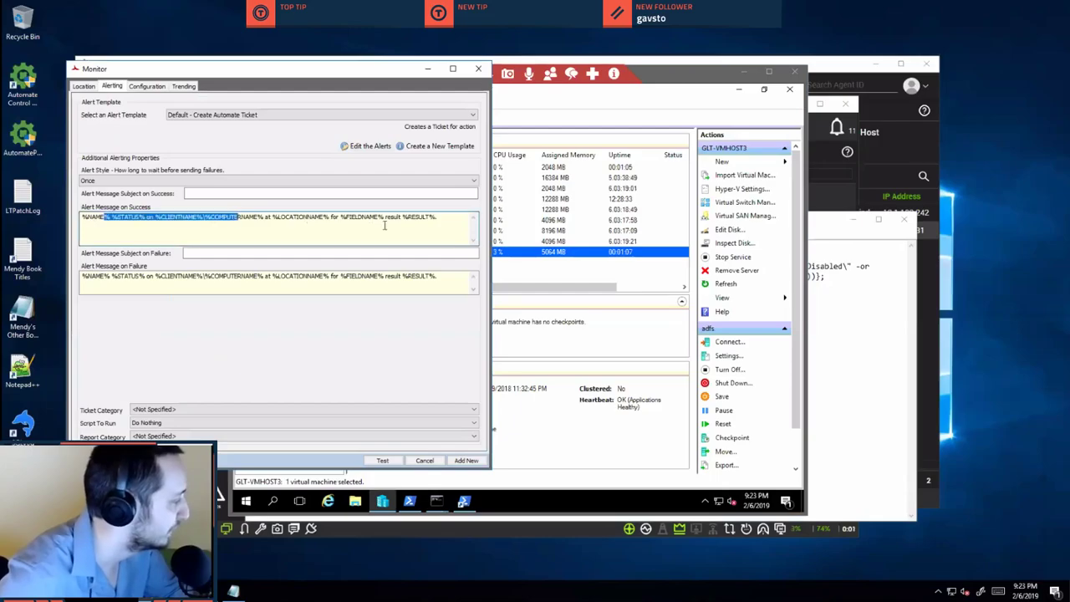
pyautogui.click(305, 236)
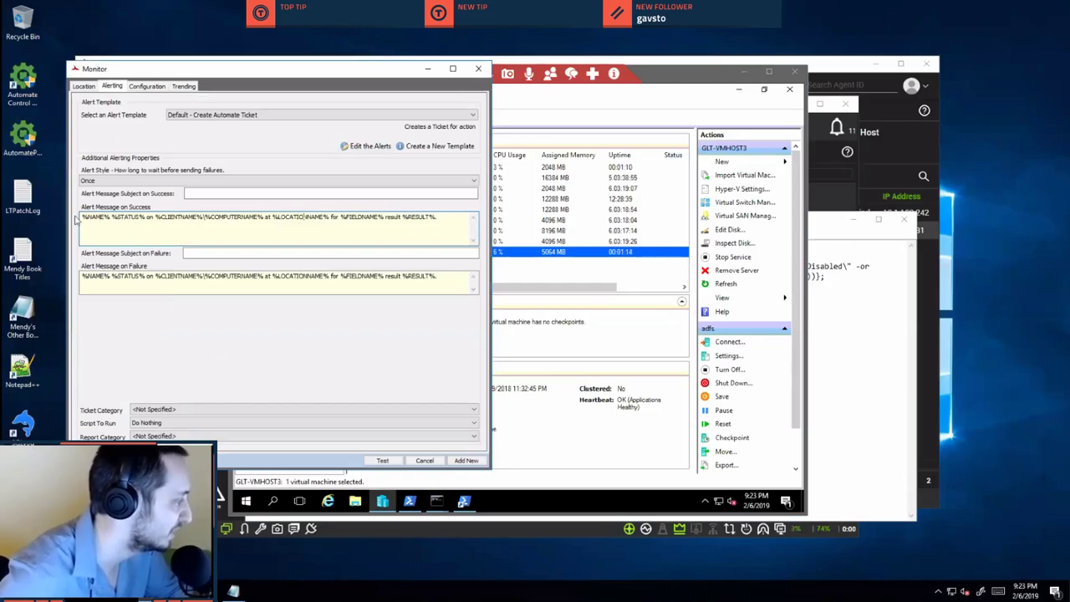
pyautogui.click(200, 194)
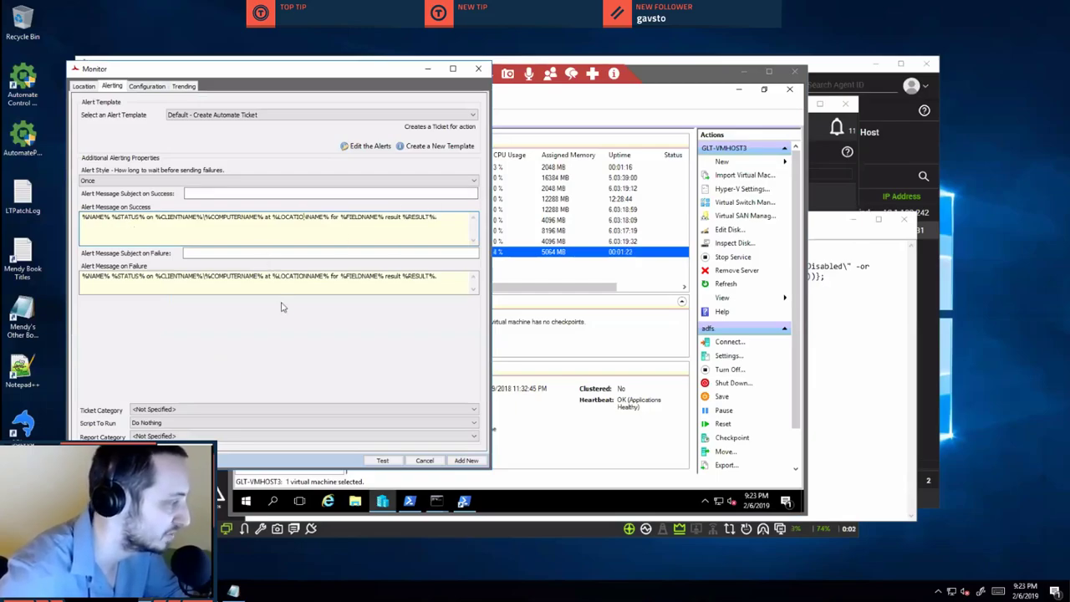
# Review the Virtual Machine Running monitor's location, configuration and trending settings, and add it as a new monitor.
pyautogui.moveTo(358, 76); pyautogui.dragTo(642, 93)
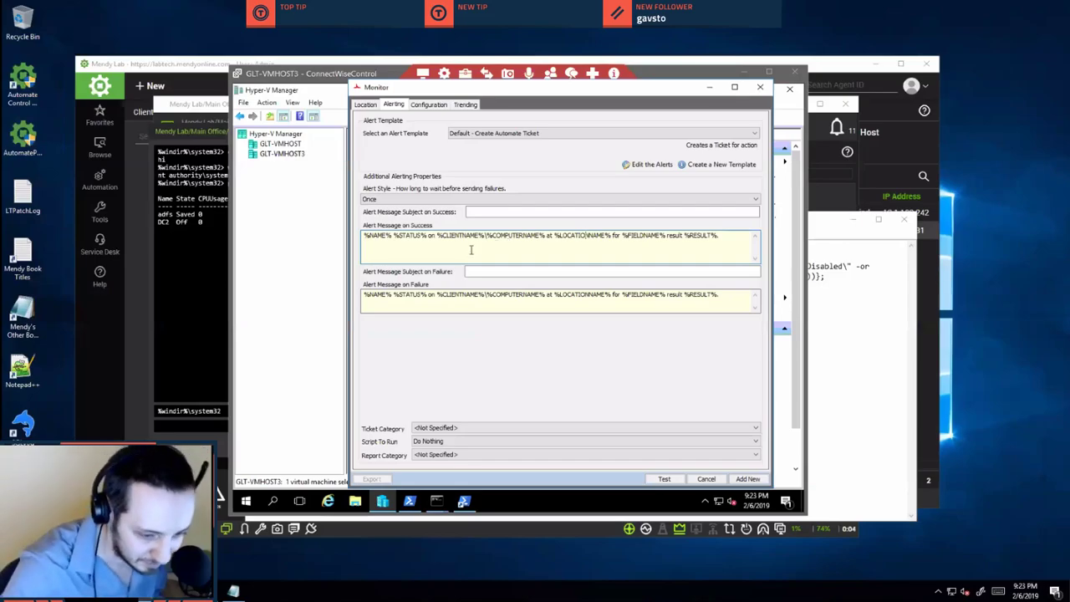
pyautogui.click(367, 104)
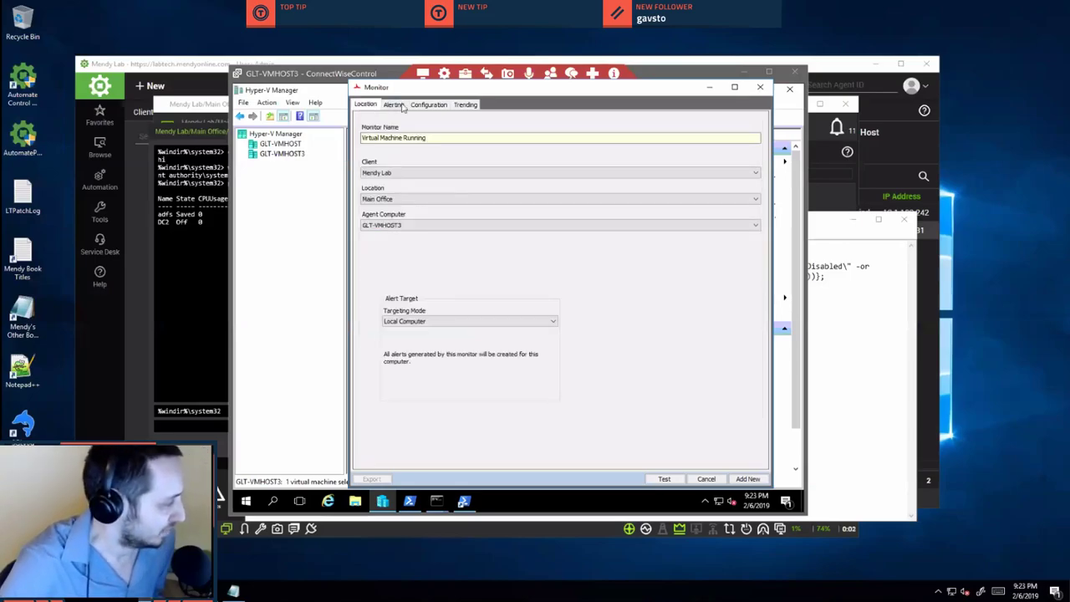
pyautogui.click(430, 104)
pyautogui.click(468, 104)
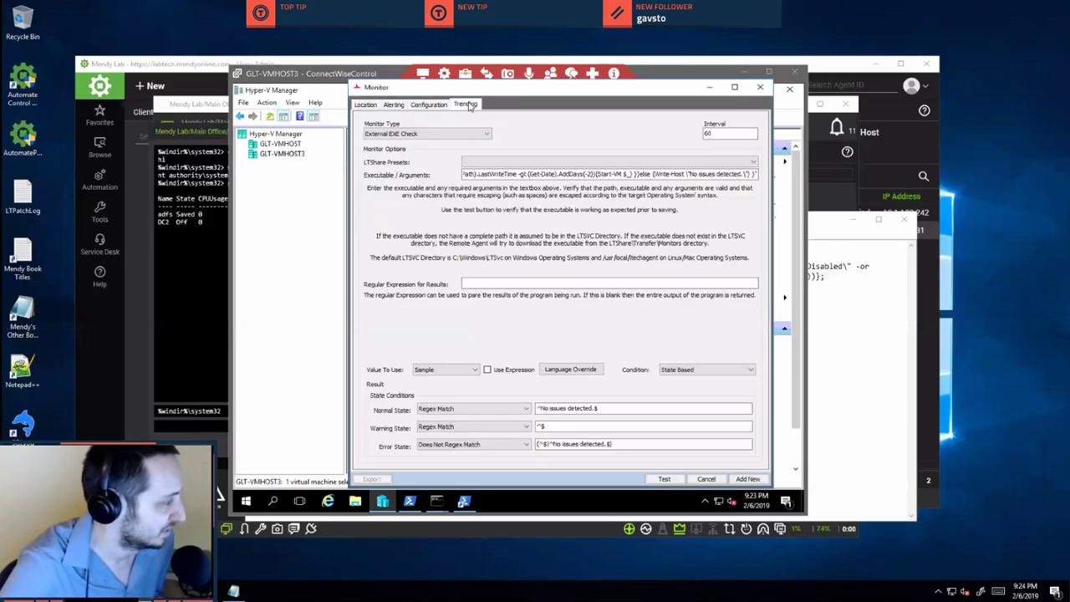
pyautogui.click(433, 104)
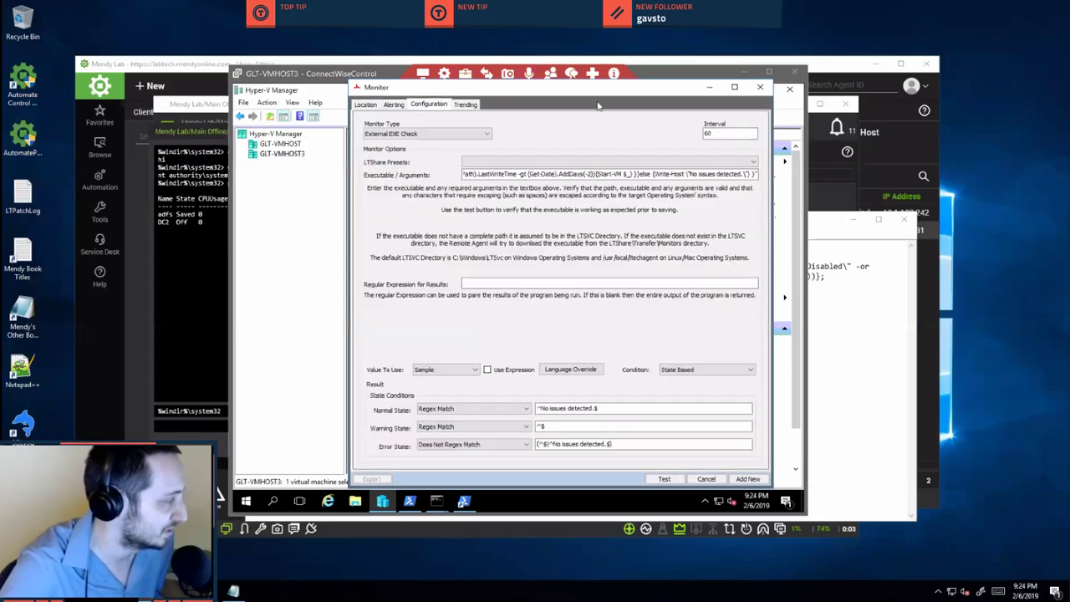
pyautogui.moveTo(597, 105); pyautogui.dragTo(409, 269)
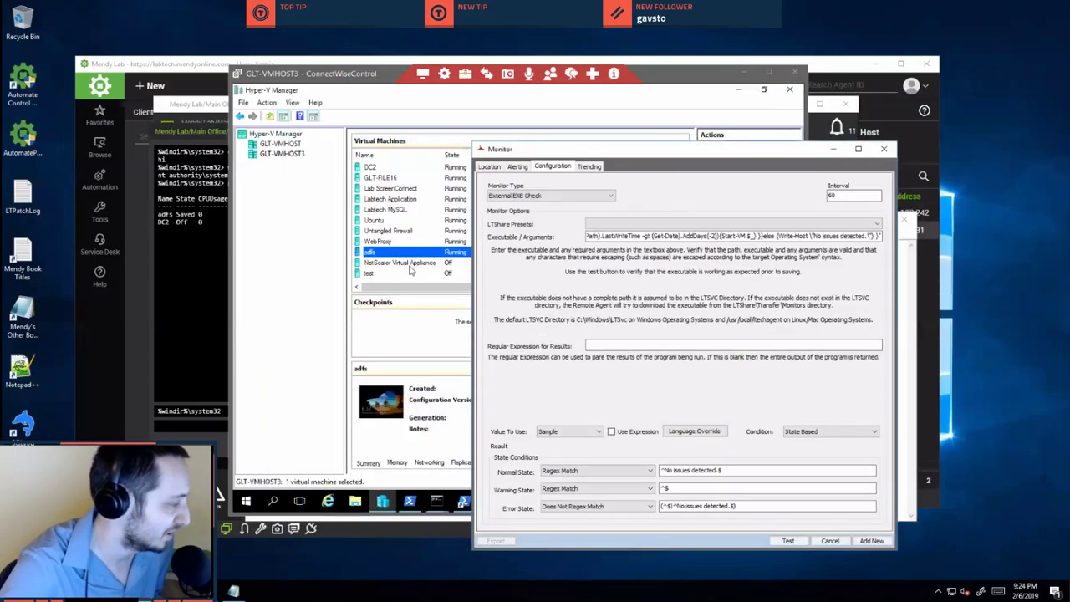
pyautogui.moveTo(548, 148); pyautogui.dragTo(408, 121)
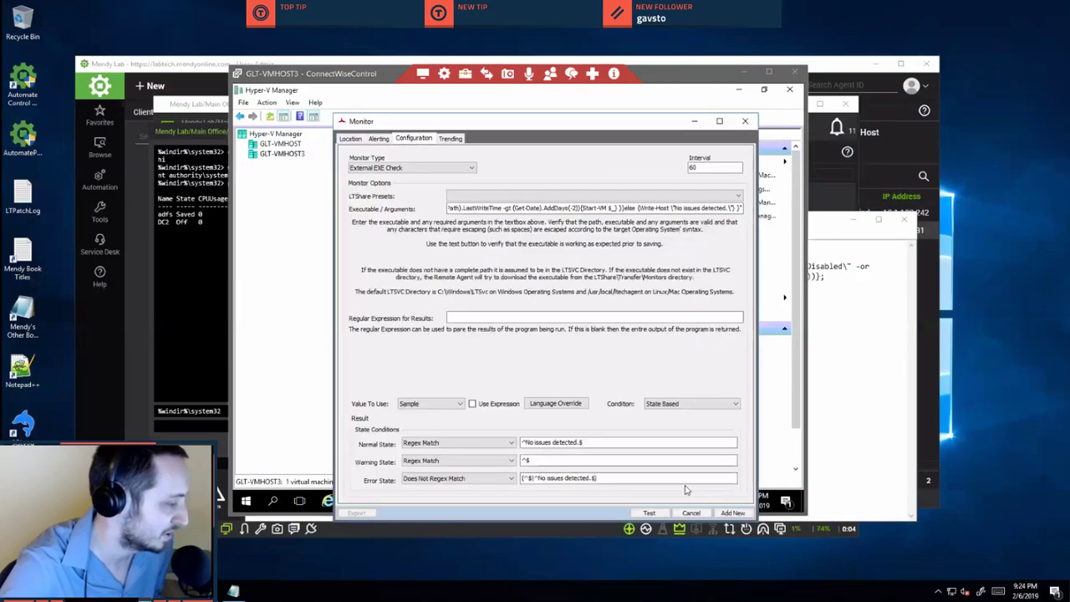
pyautogui.moveTo(546, 127); pyautogui.dragTo(510, 99)
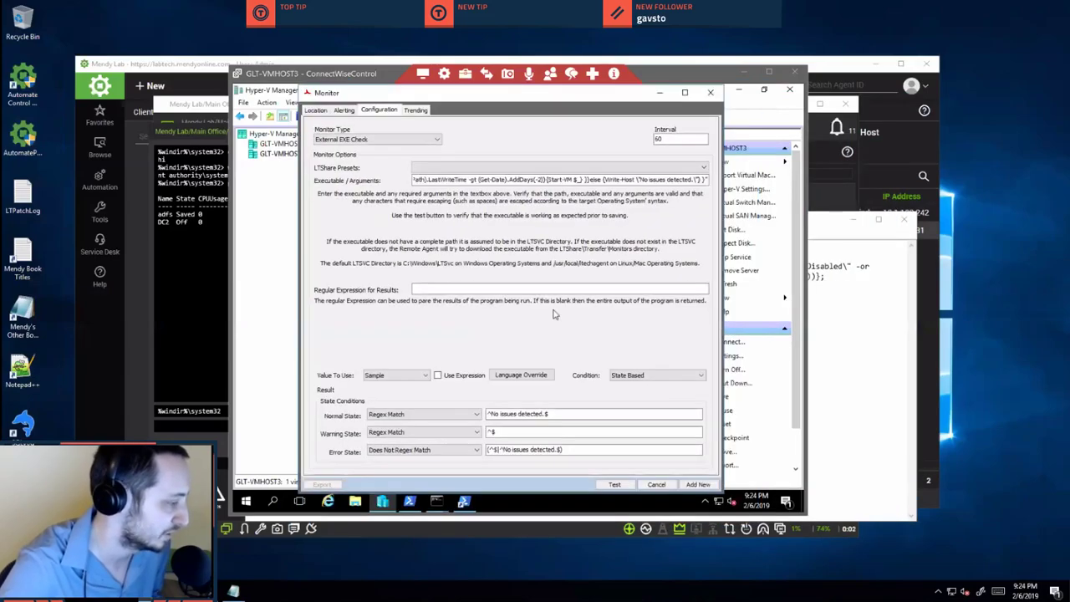
pyautogui.click(699, 484)
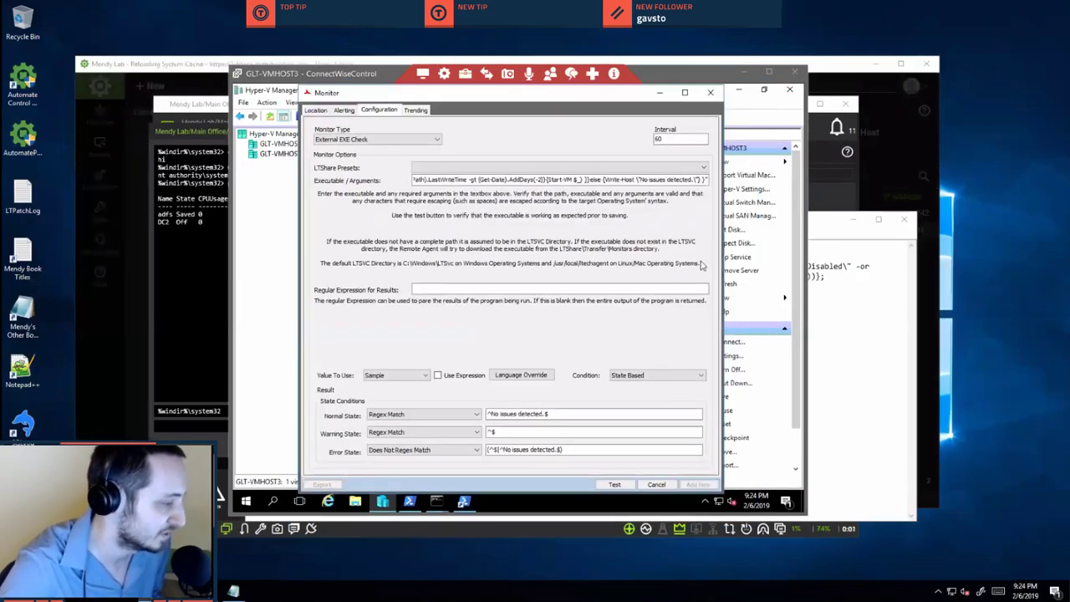
# Show the monitors of GLT-VMHOST3 filtered to the Local source and select the Virtual Machine Running monitor.
pyautogui.click(821, 132)
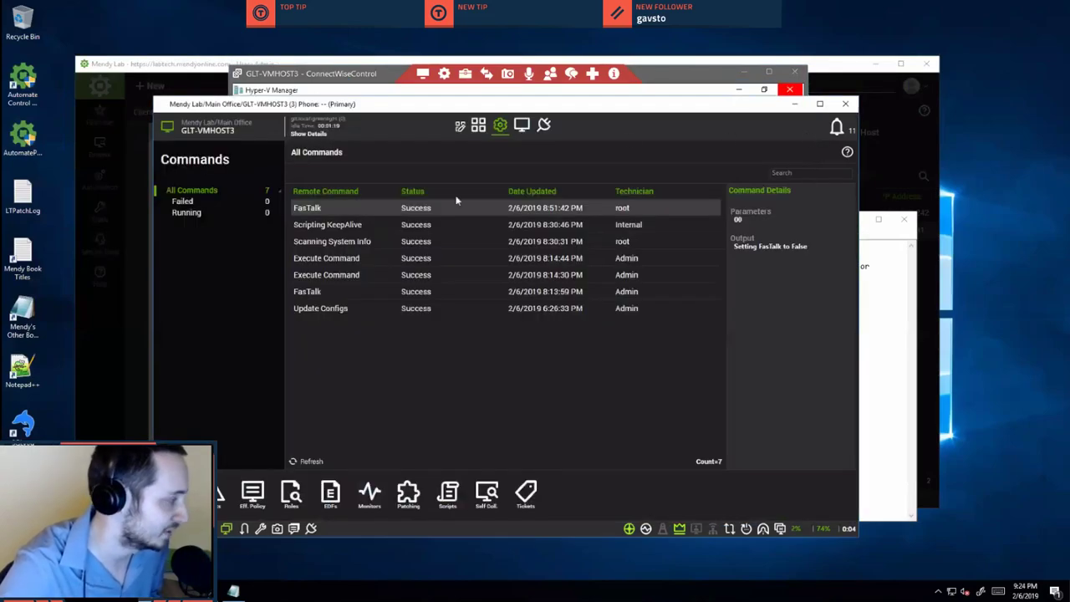
pyautogui.click(501, 127)
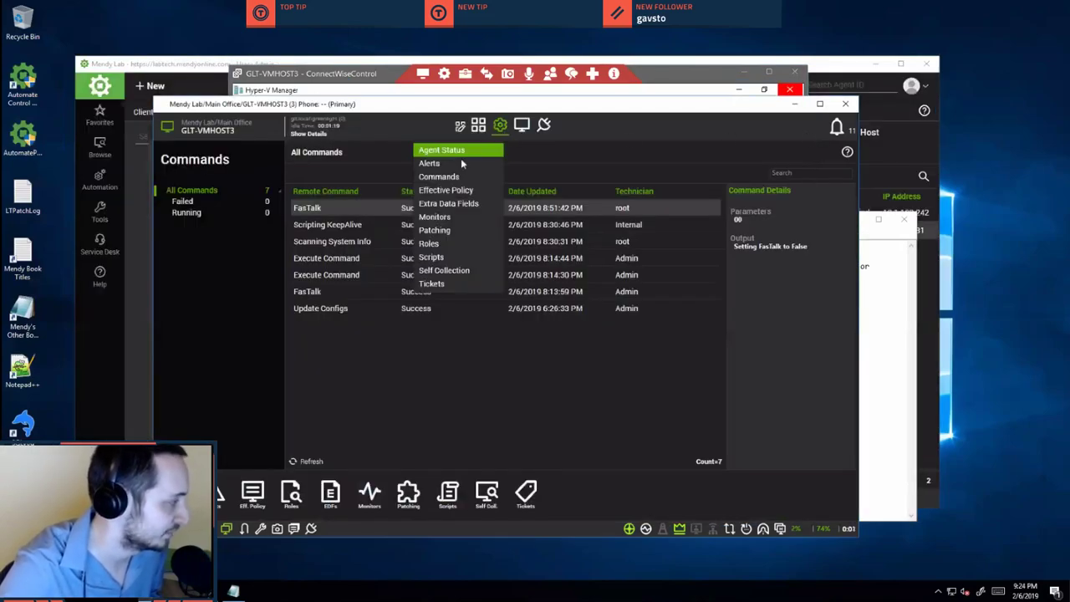
pyautogui.click(457, 216)
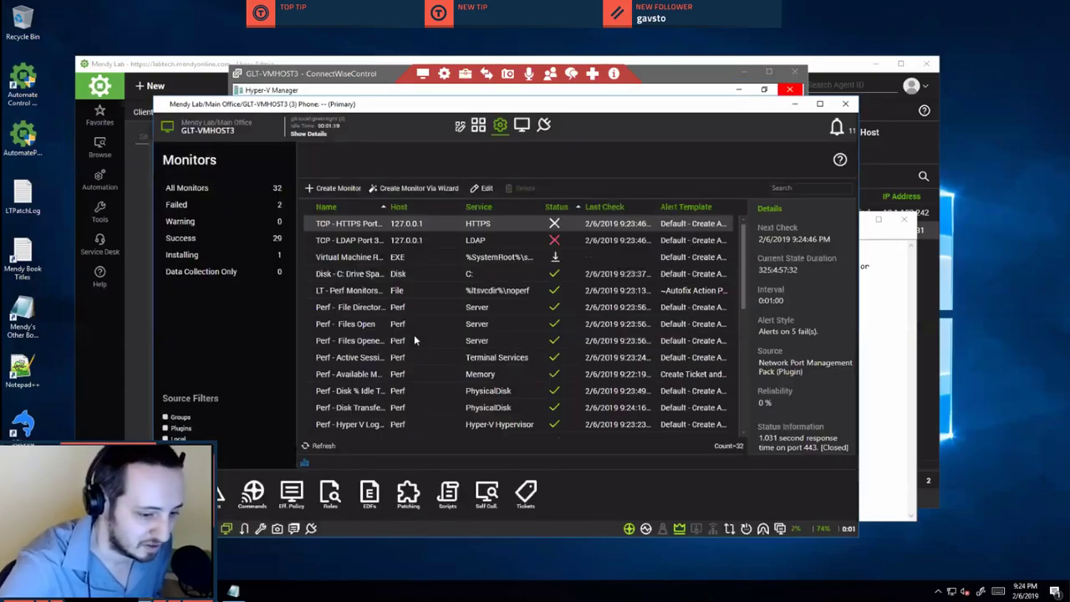
pyautogui.scroll(-2, 518, 326)
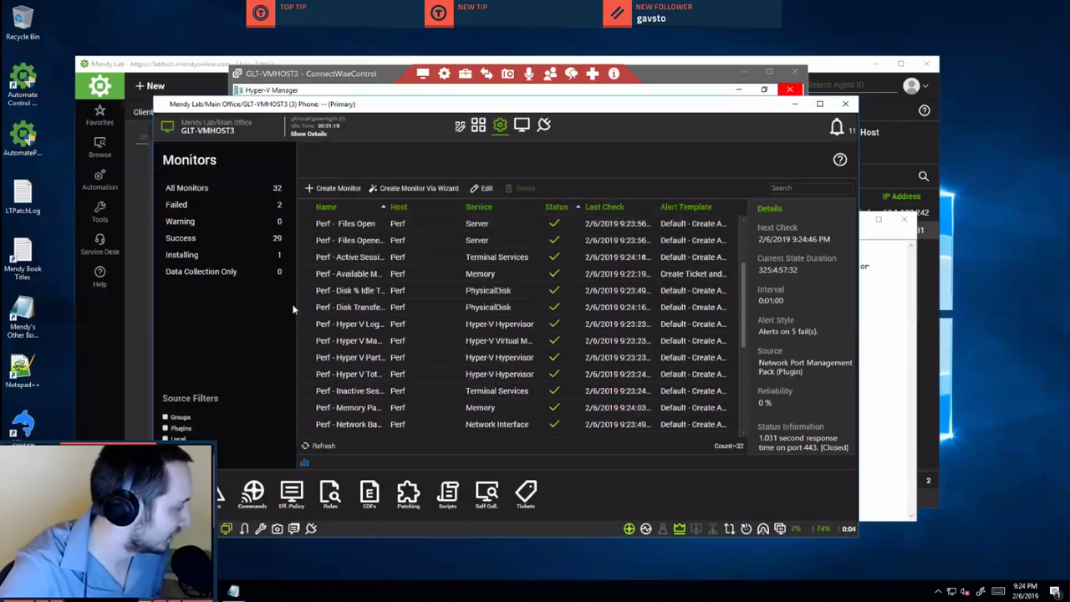
pyautogui.scroll(2, 518, 326)
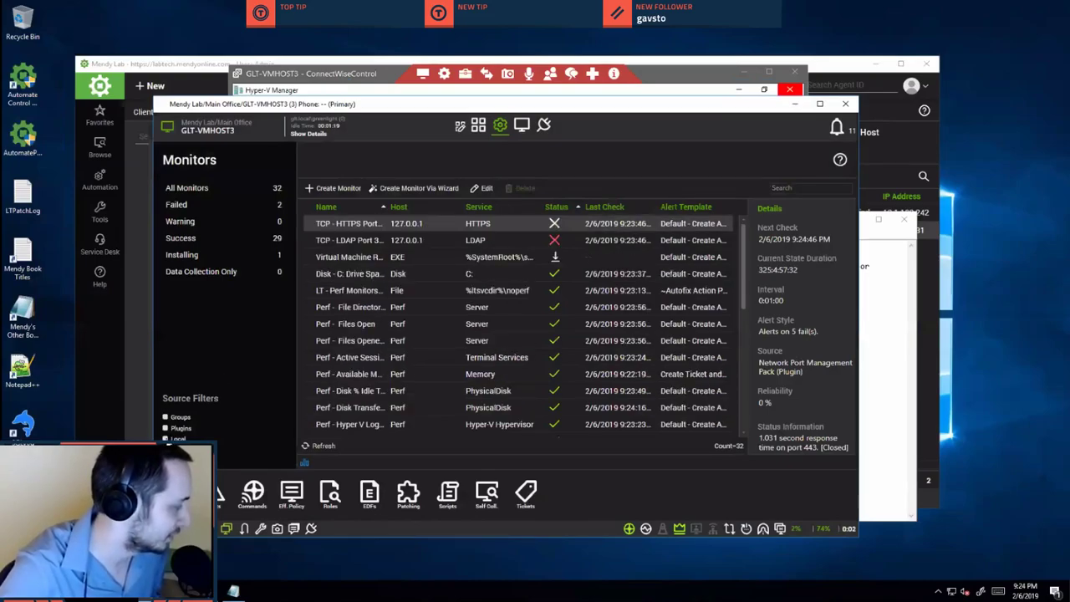
pyautogui.click(167, 437)
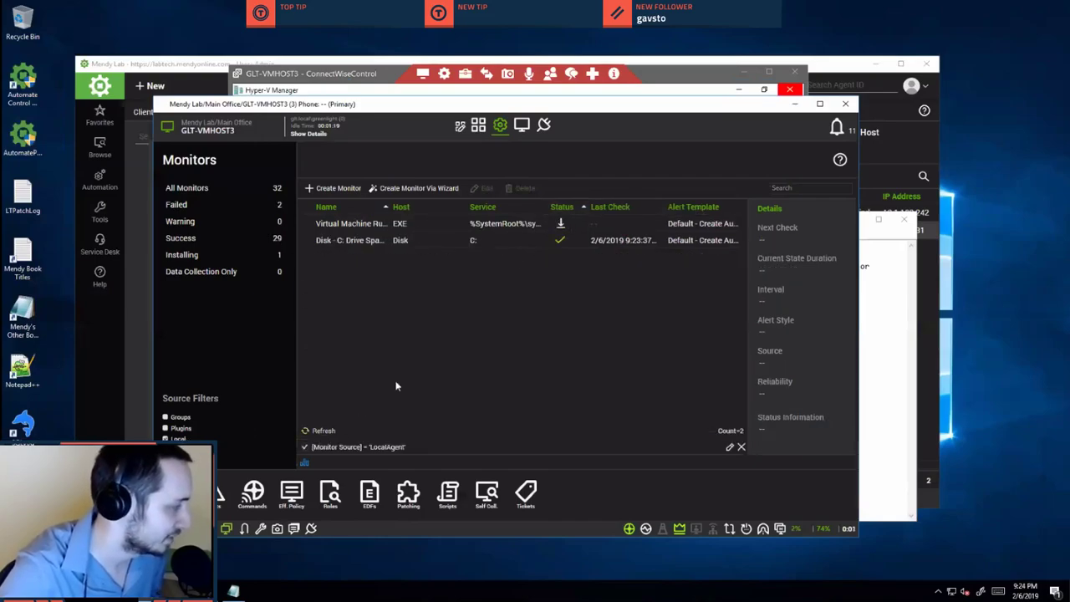
pyautogui.click(560, 225)
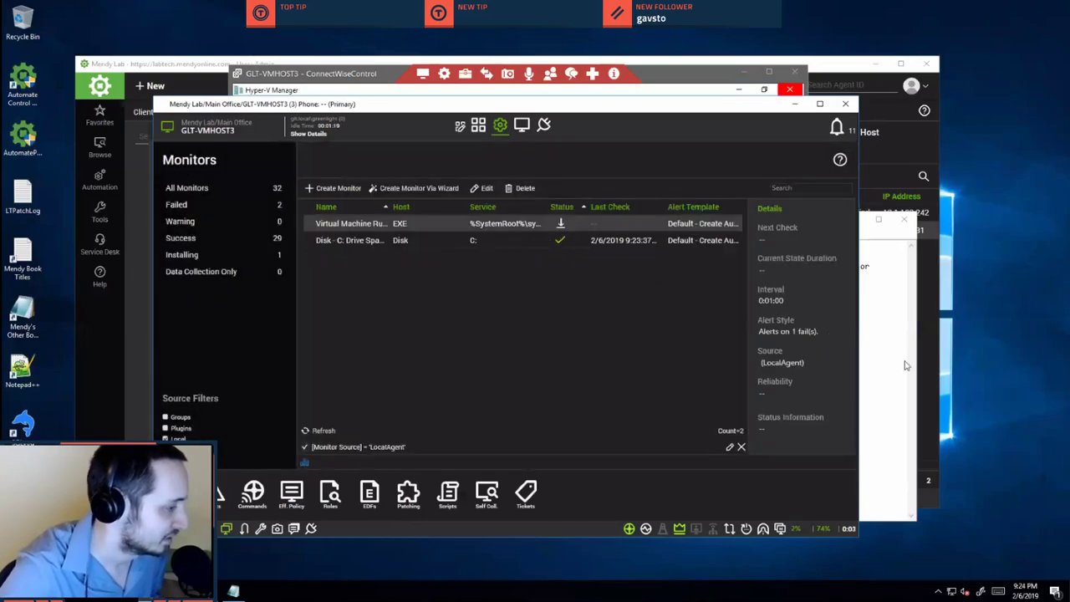
pyautogui.moveTo(767, 107); pyautogui.dragTo(688, 117)
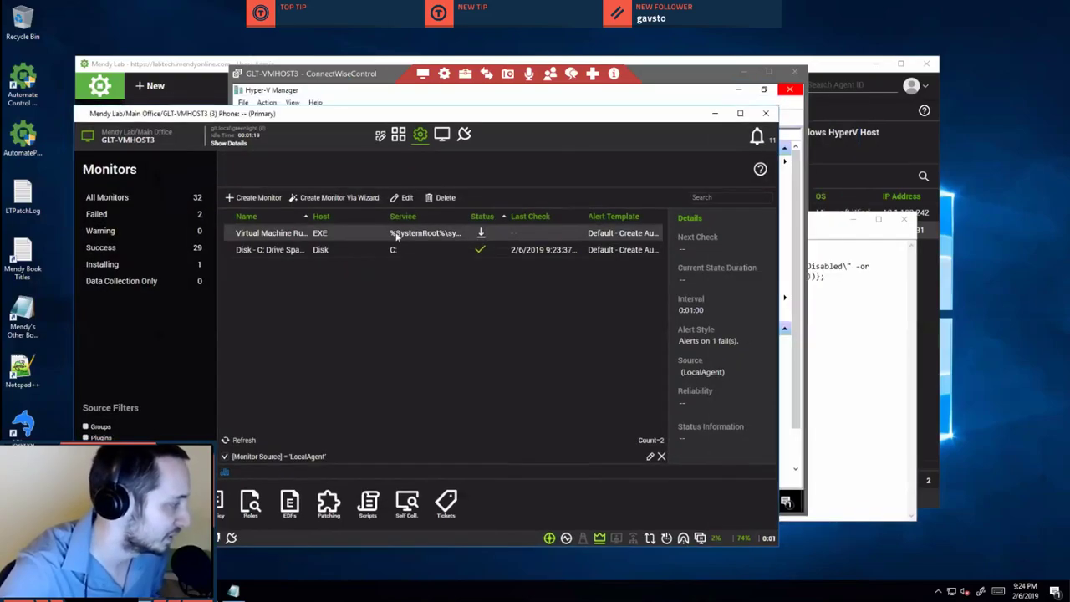
pyautogui.rightClick(292, 236)
pyautogui.moveTo(363, 273)
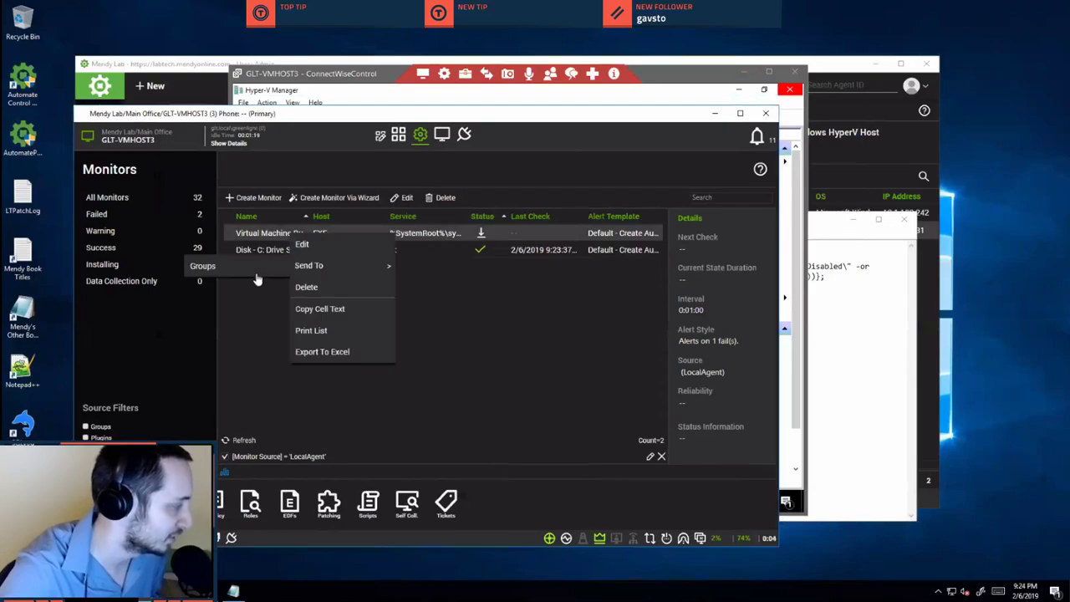
pyautogui.click(645, 98)
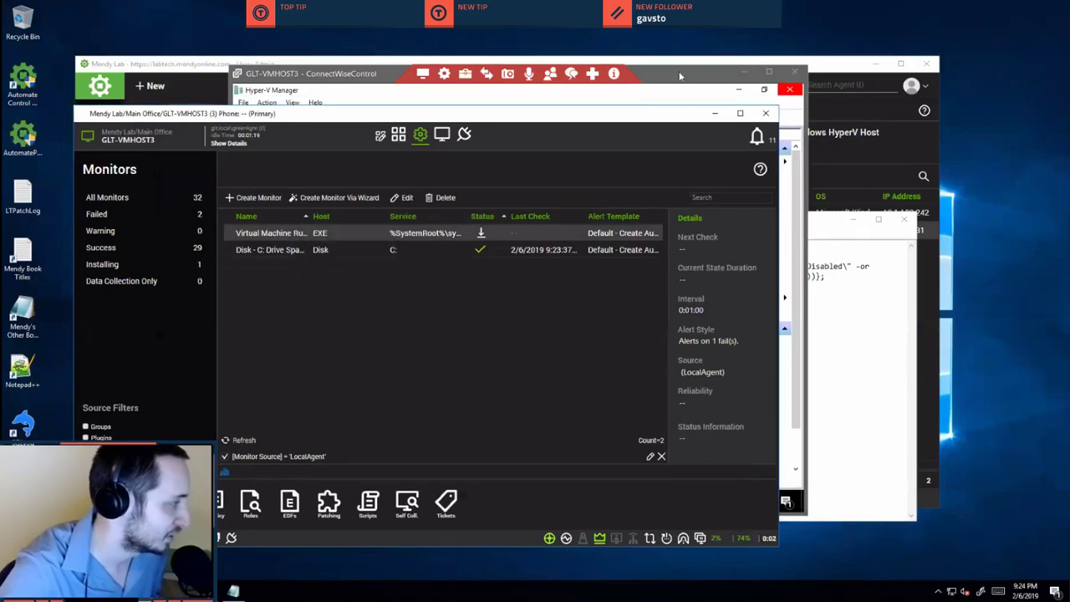
# Send the Automate agent's status from the GLT-VMHOST3 remote session and refresh the computer's monitor list.
pyautogui.moveTo(681, 80); pyautogui.dragTo(853, 61)
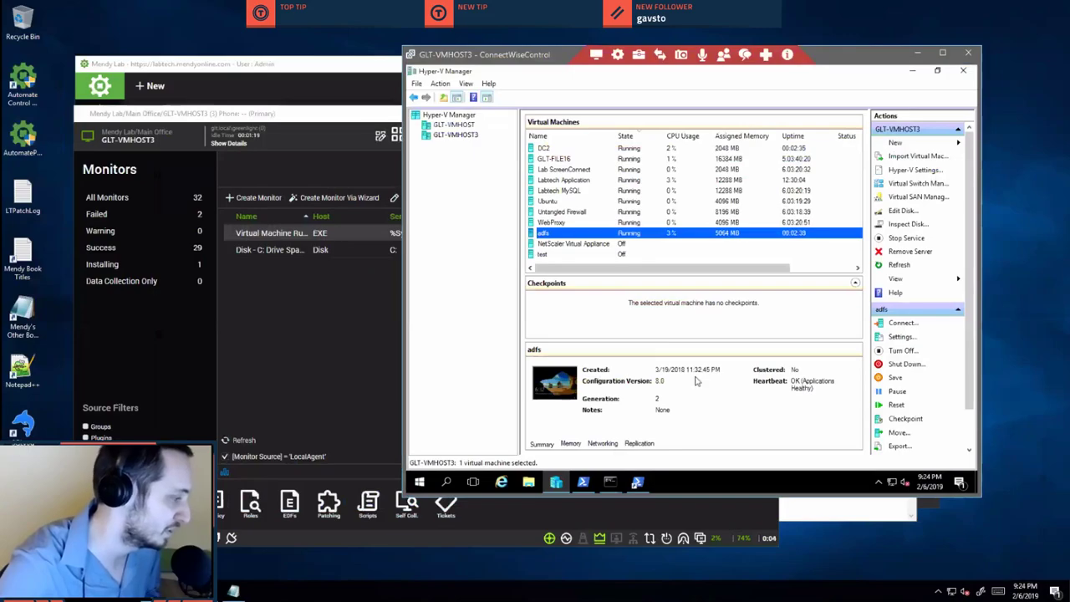
pyautogui.click(878, 481)
pyautogui.rightClick(878, 458)
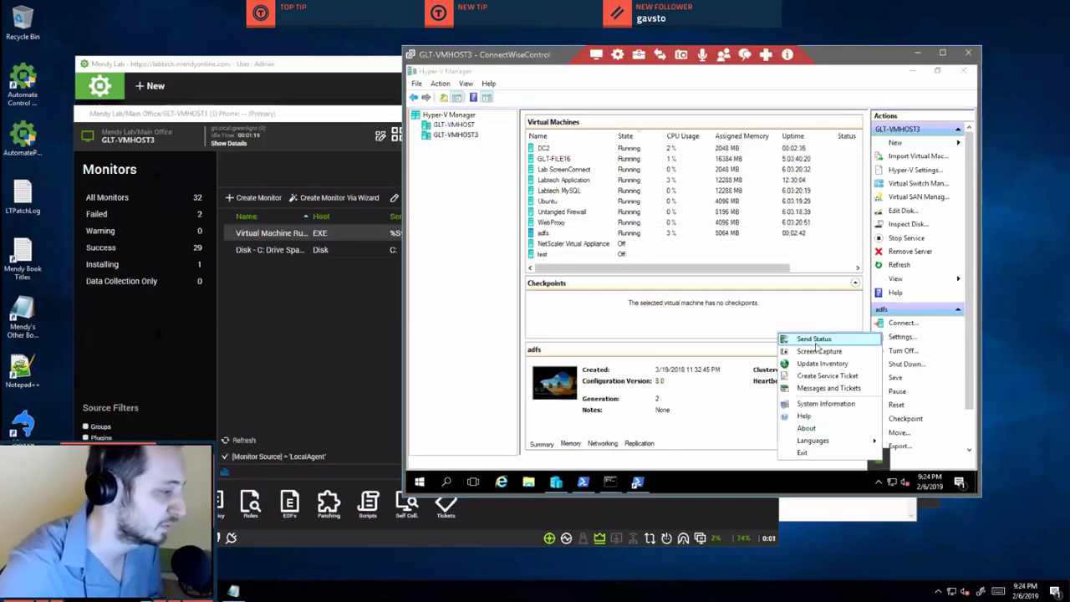
pyautogui.click(422, 333)
pyautogui.click(341, 322)
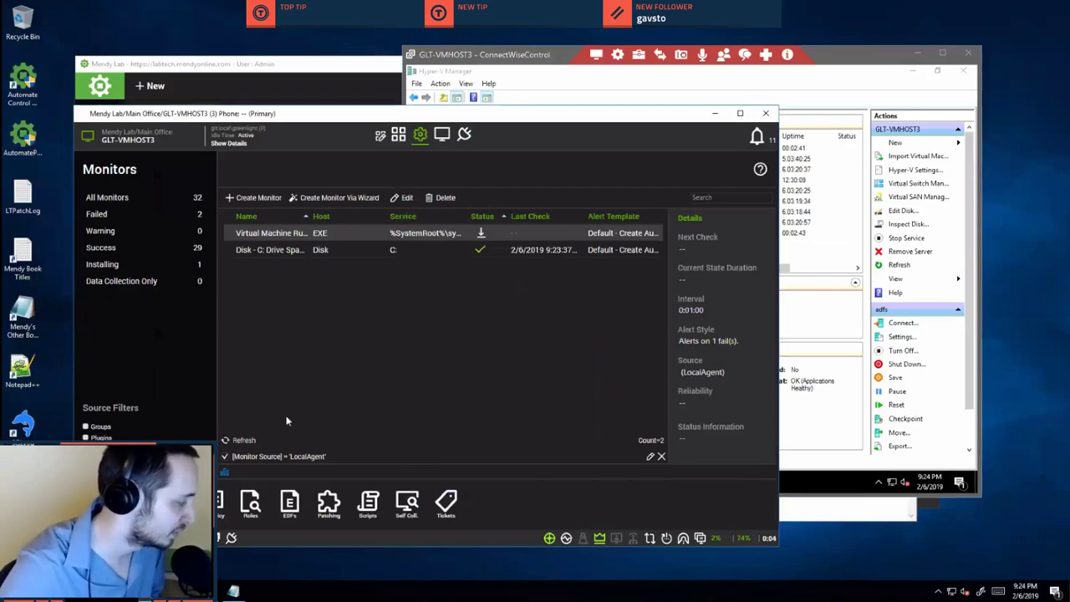
pyautogui.click(226, 440)
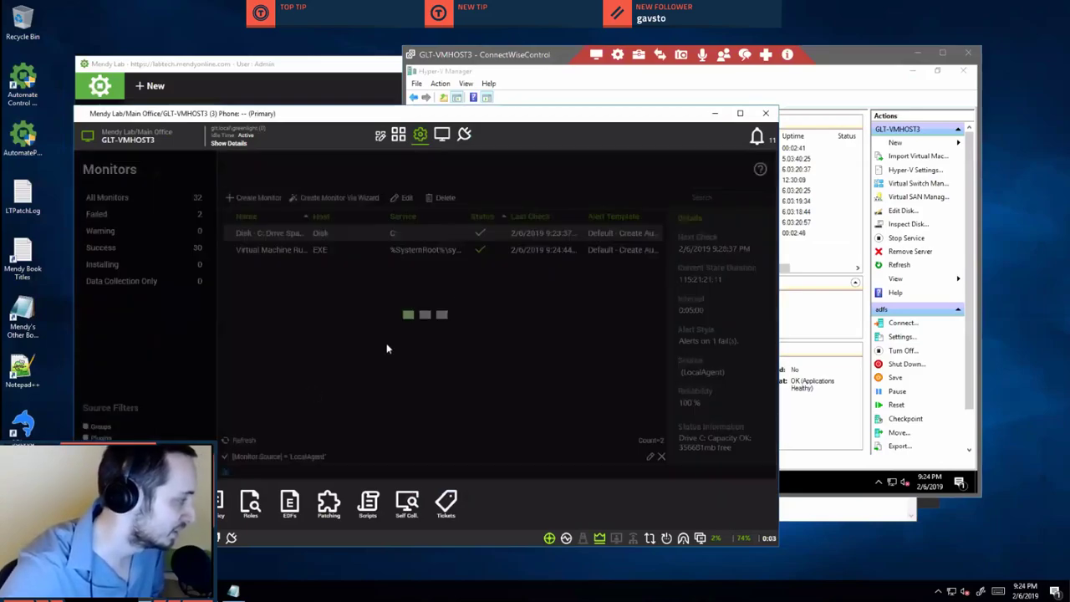
# Send the Virtual Machine Running monitor to the Windows HyperV Host group, searching the groups for "hyperv".
pyautogui.click(432, 249)
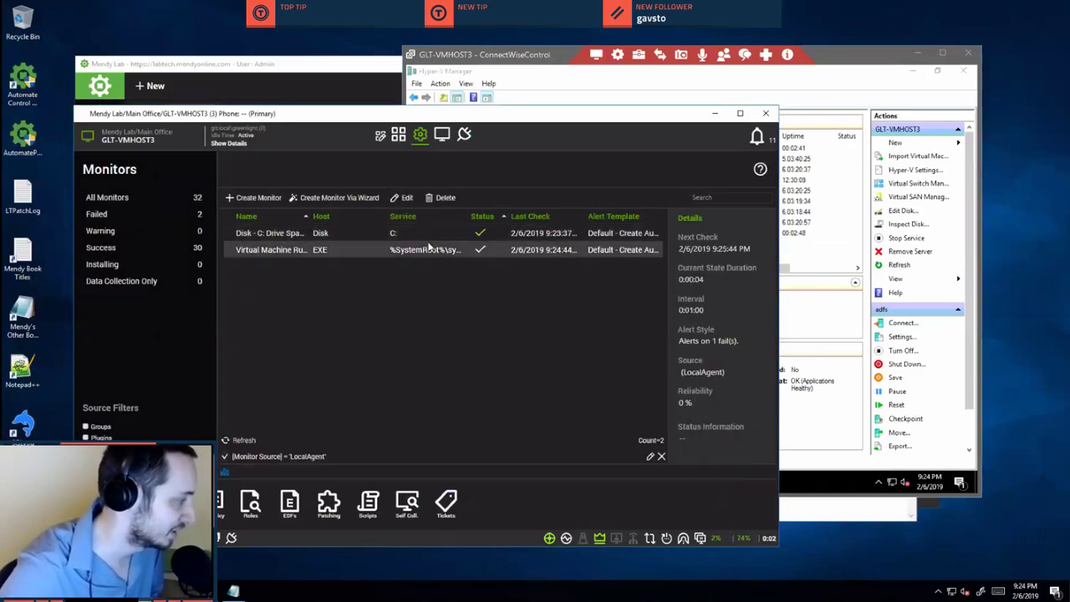
pyautogui.rightClick(362, 250)
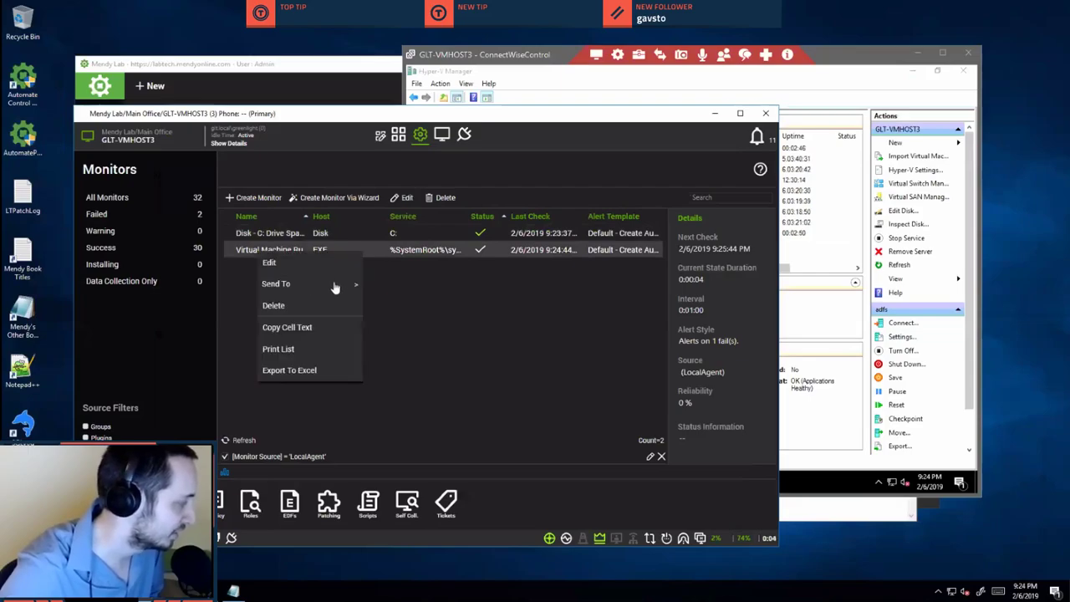
pyautogui.moveTo(334, 285)
pyautogui.click(239, 290)
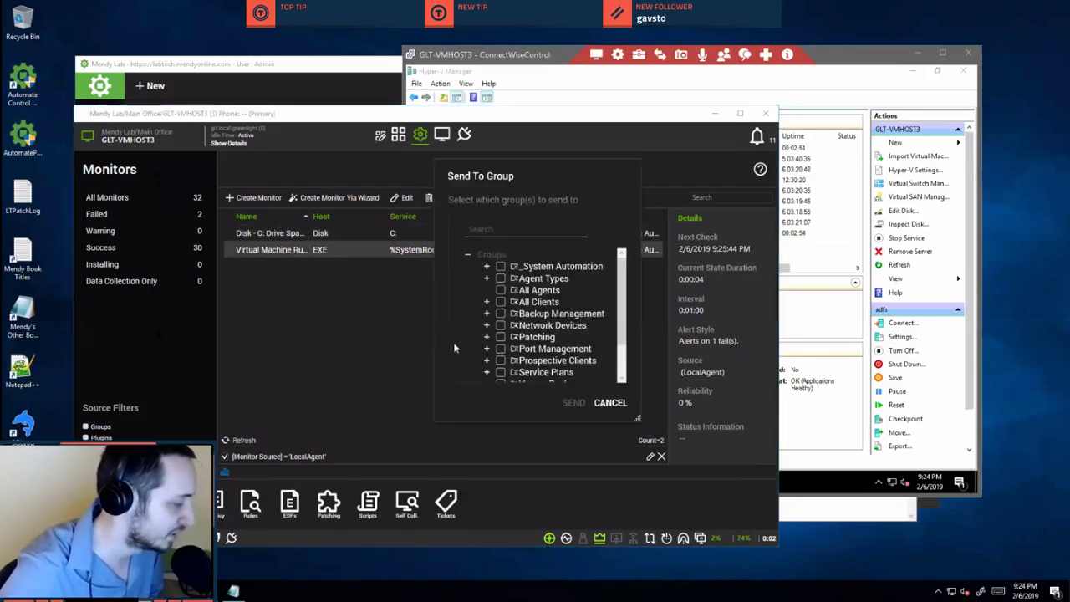
pyautogui.write('h')
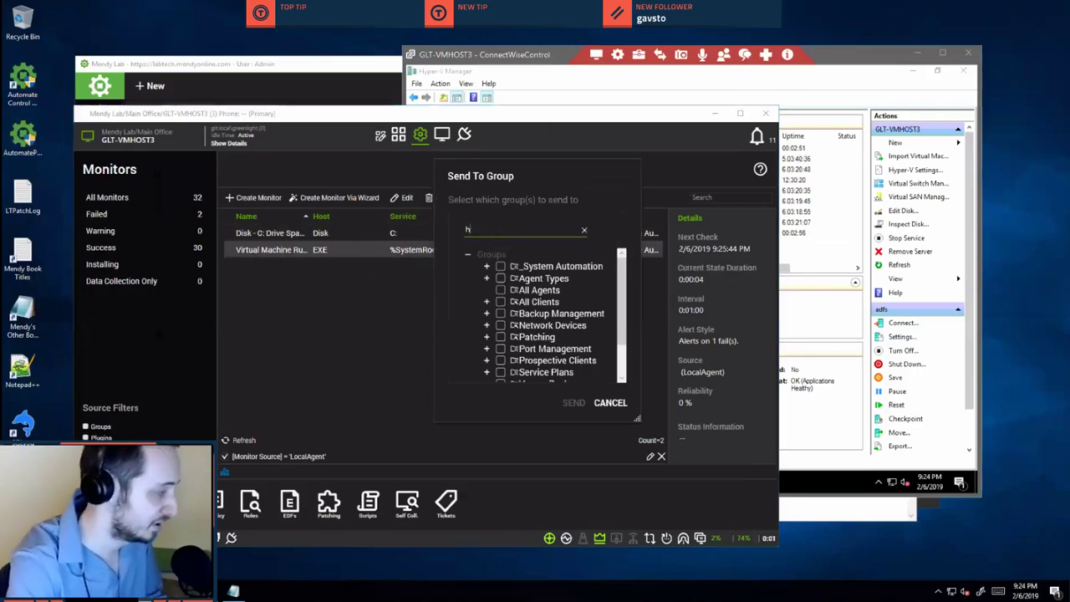
pyautogui.write('yperv')
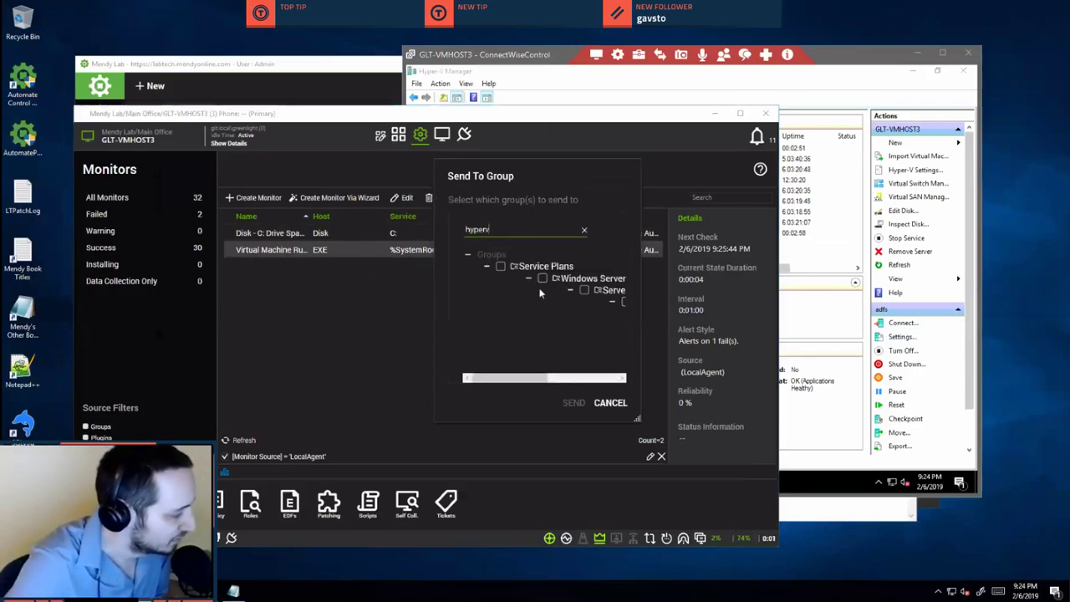
pyautogui.click(594, 377)
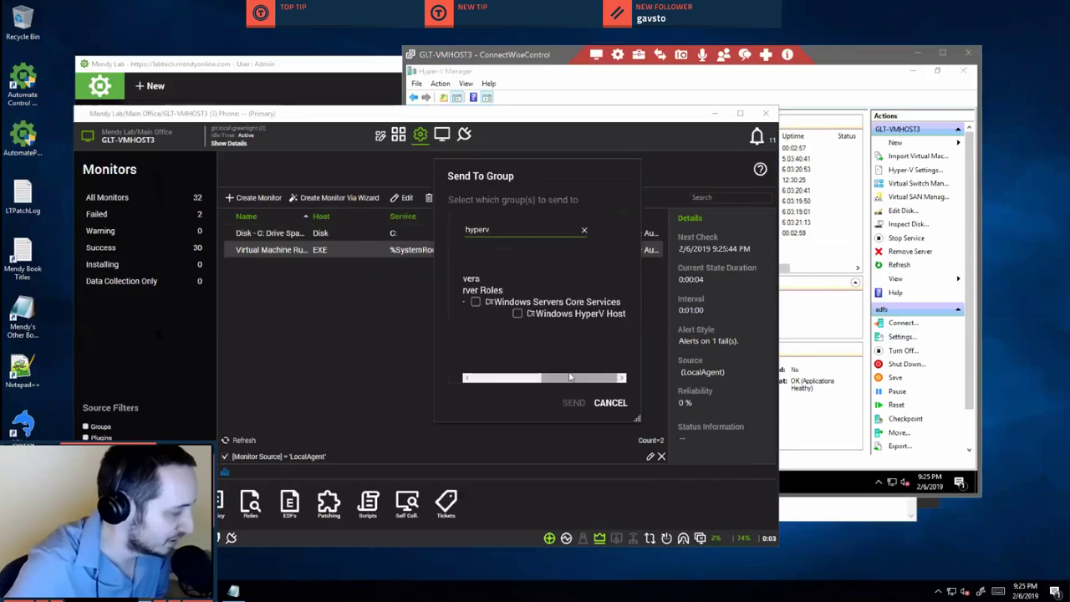
pyautogui.click(517, 313)
pyautogui.click(574, 402)
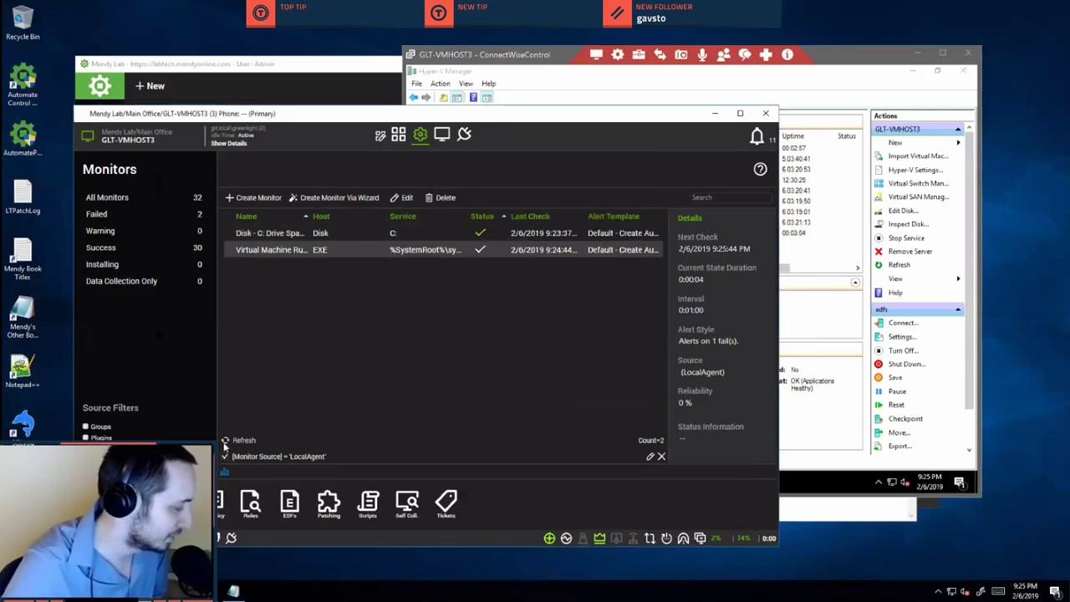
# Refresh the computer's monitor list and the Windows HyperV Host group's remote monitors to check for the sent monitor.
pyautogui.click(255, 436)
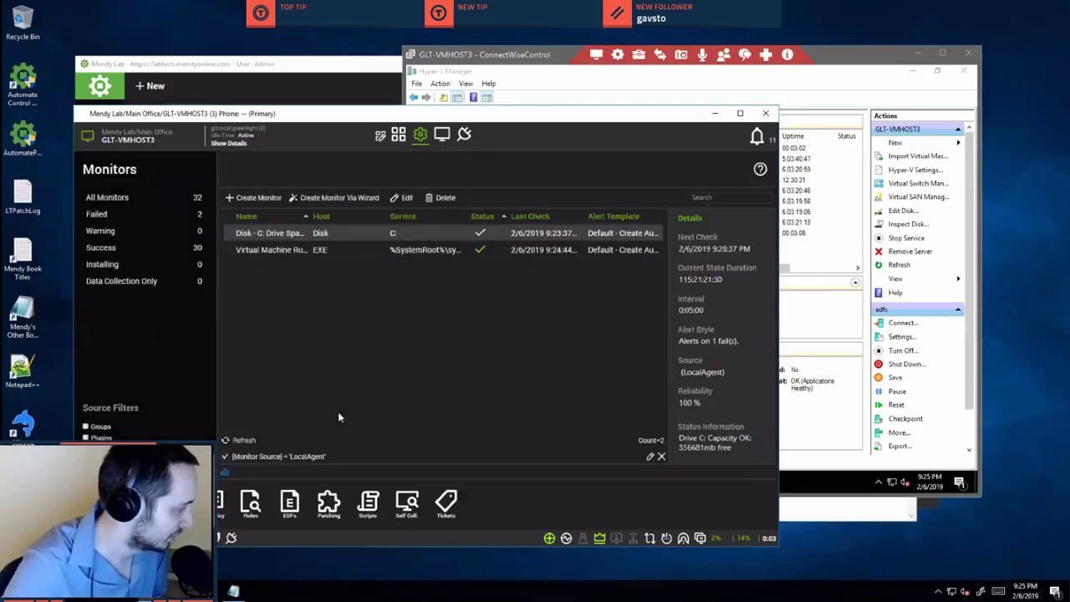
pyautogui.moveTo(233, 590)
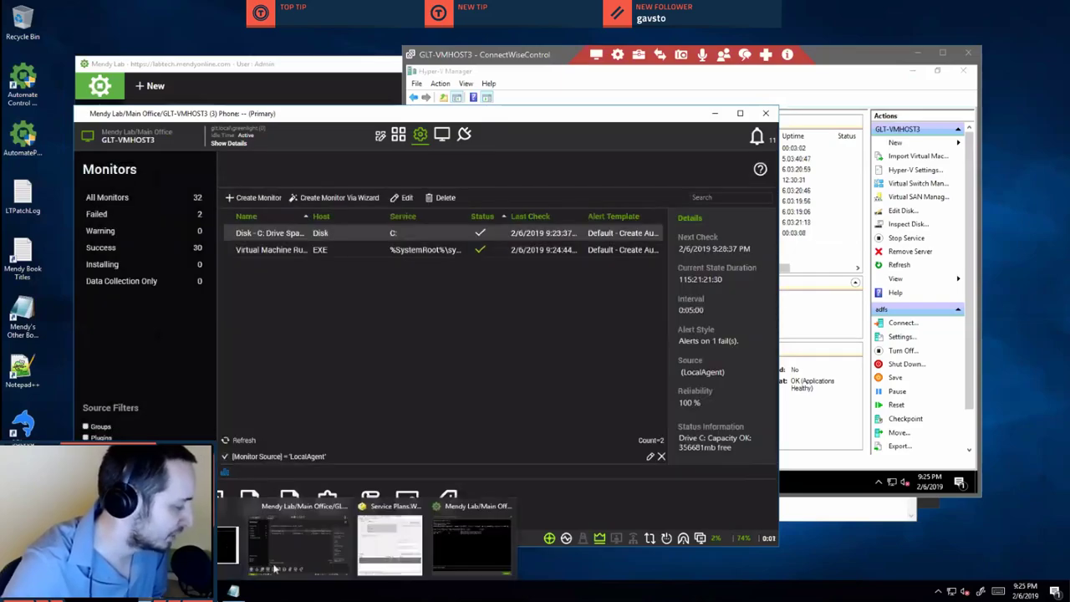
pyautogui.click(370, 546)
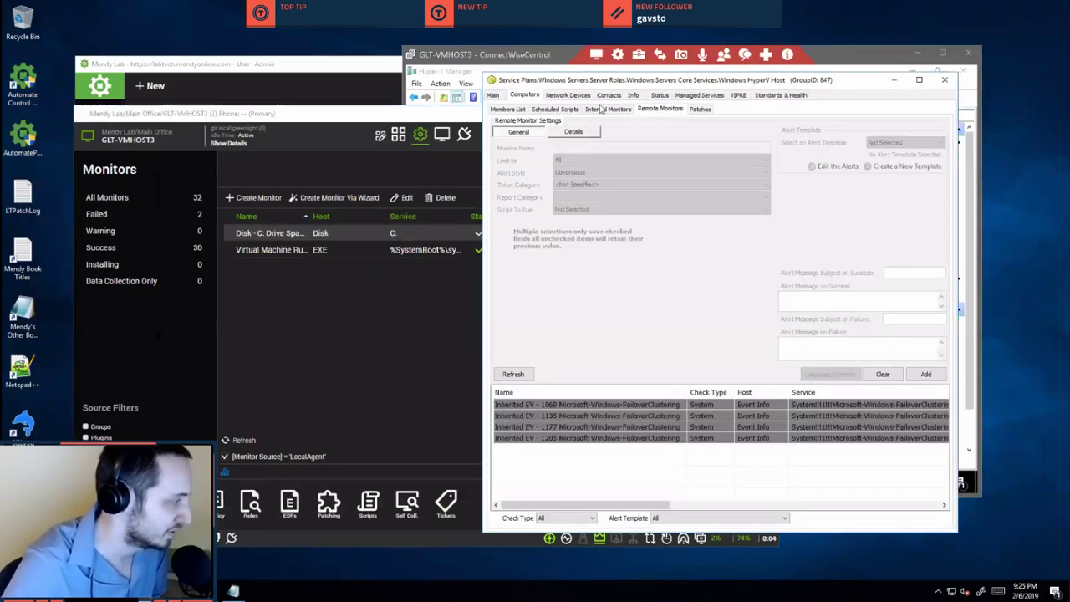
pyautogui.click(517, 373)
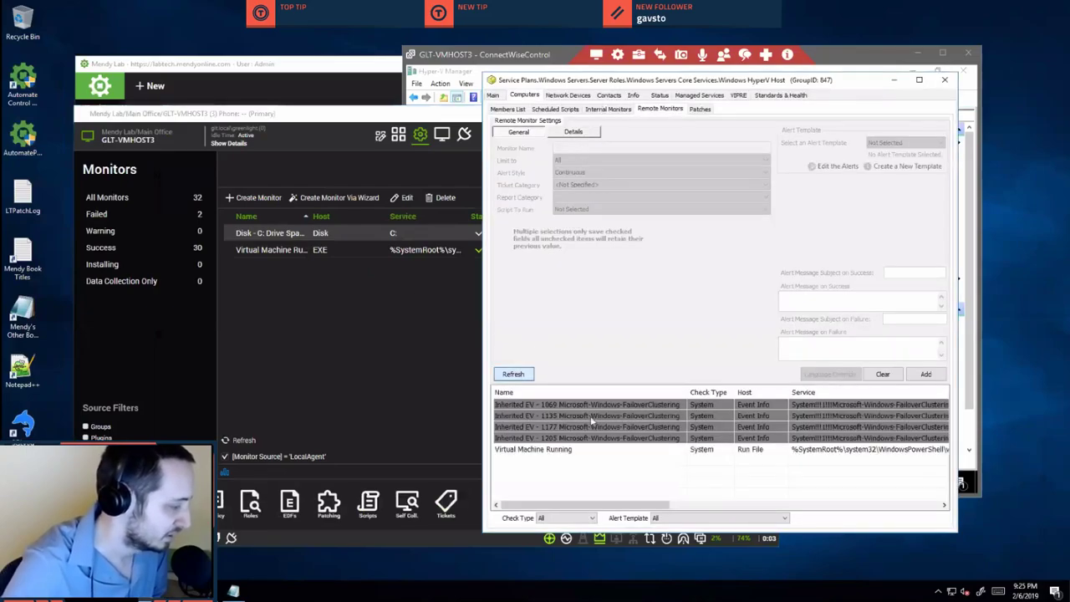
# Delete the local Virtual Machine Running monitor from GLT-VMHOST3.
pyautogui.click(404, 255)
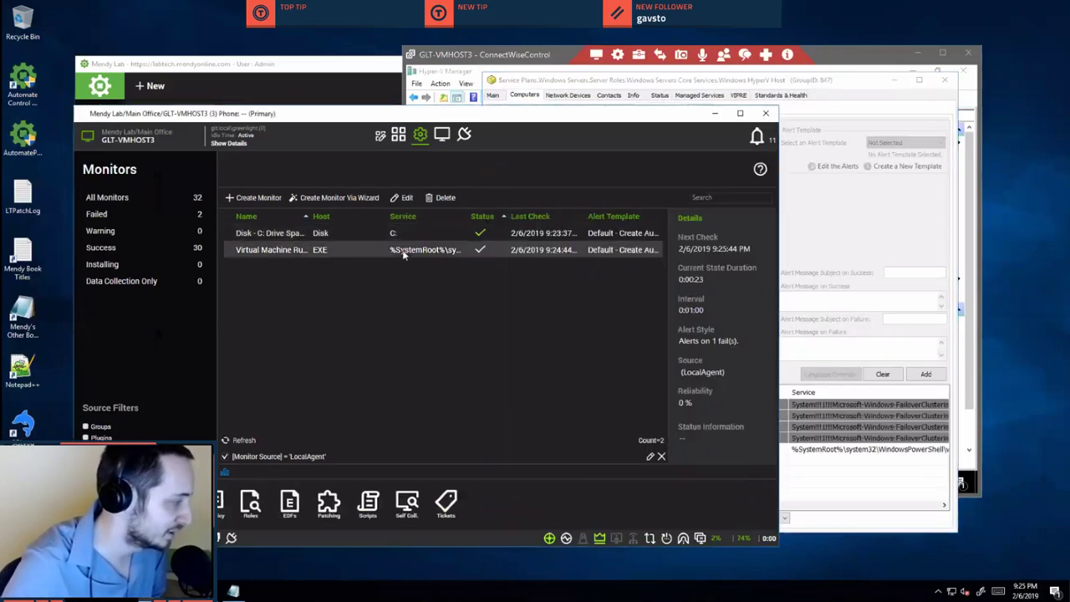
pyautogui.rightClick(391, 263)
pyautogui.click(449, 317)
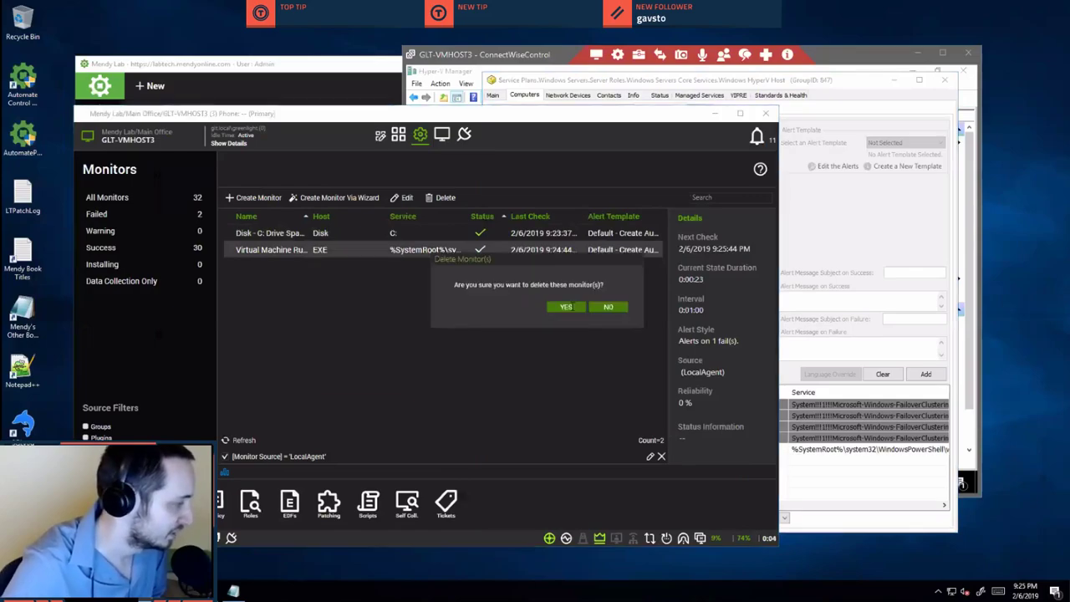
pyautogui.click(576, 316)
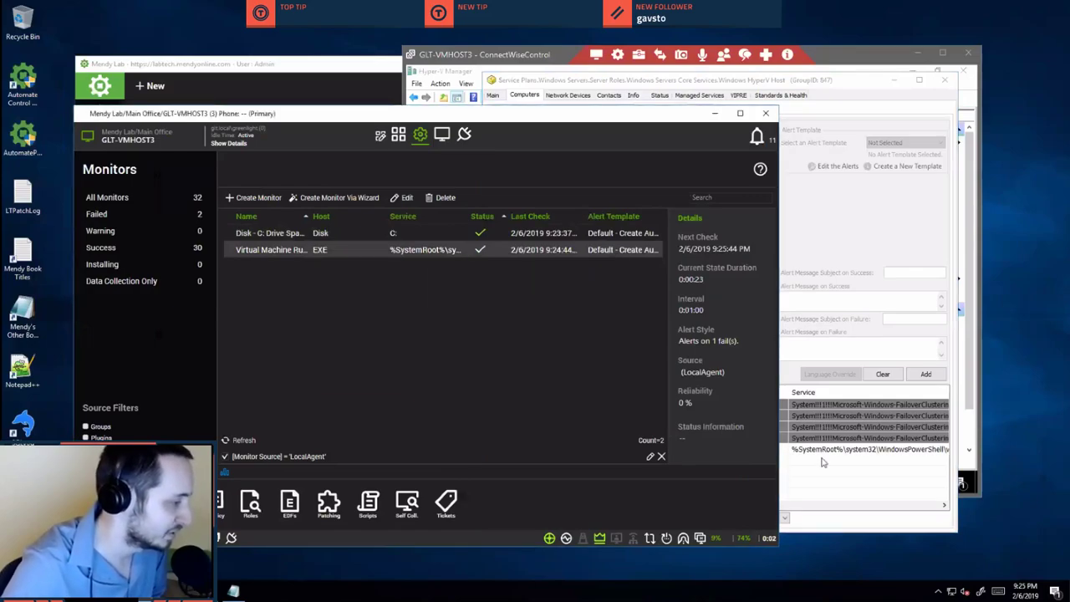
# Review the detail settings and interval of the Windows HyperV Host group's Virtual Machine Running remote monitor.
pyautogui.click(858, 378)
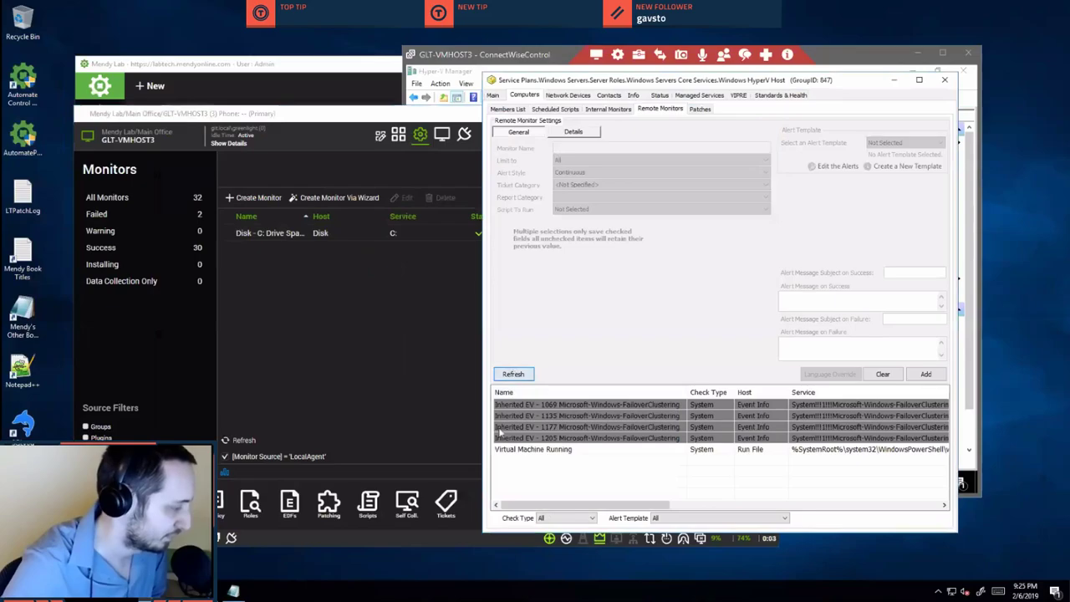
pyautogui.click(548, 452)
pyautogui.click(594, 132)
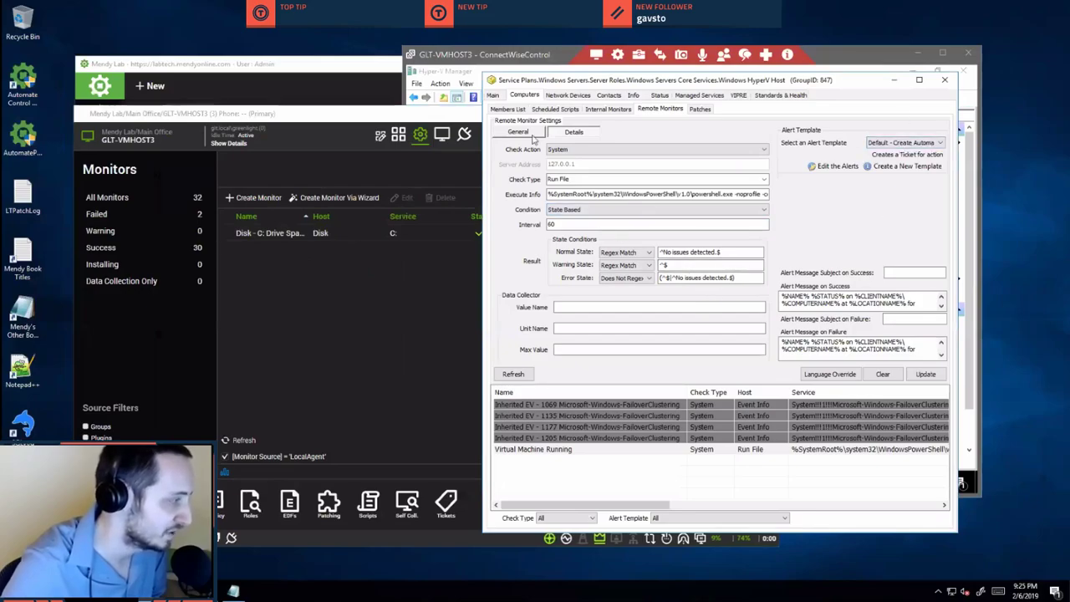
pyautogui.moveTo(558, 224); pyautogui.dragTo(518, 228)
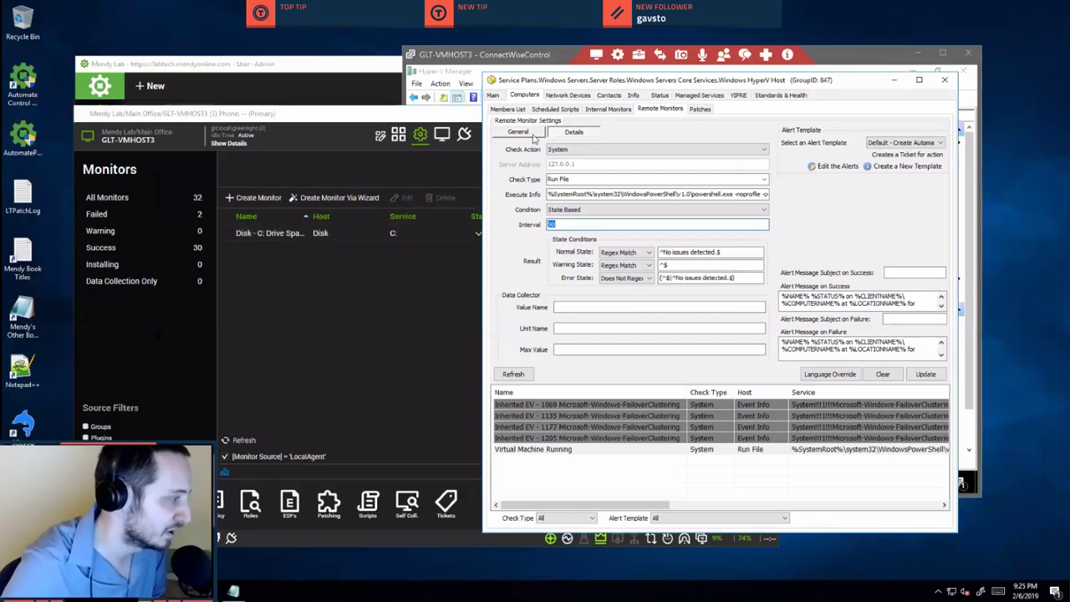
pyautogui.click(529, 134)
# Remove the Local source filter from the GLT-VMHOST3 monitors and look through the full list for the group monitor.
pyautogui.click(198, 367)
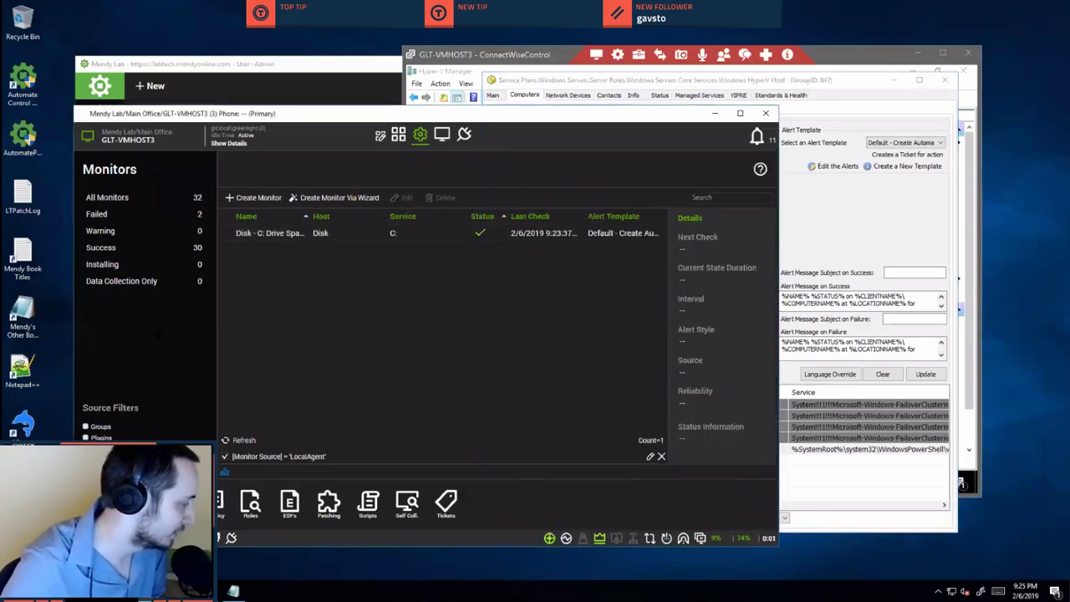
pyautogui.click(85, 434)
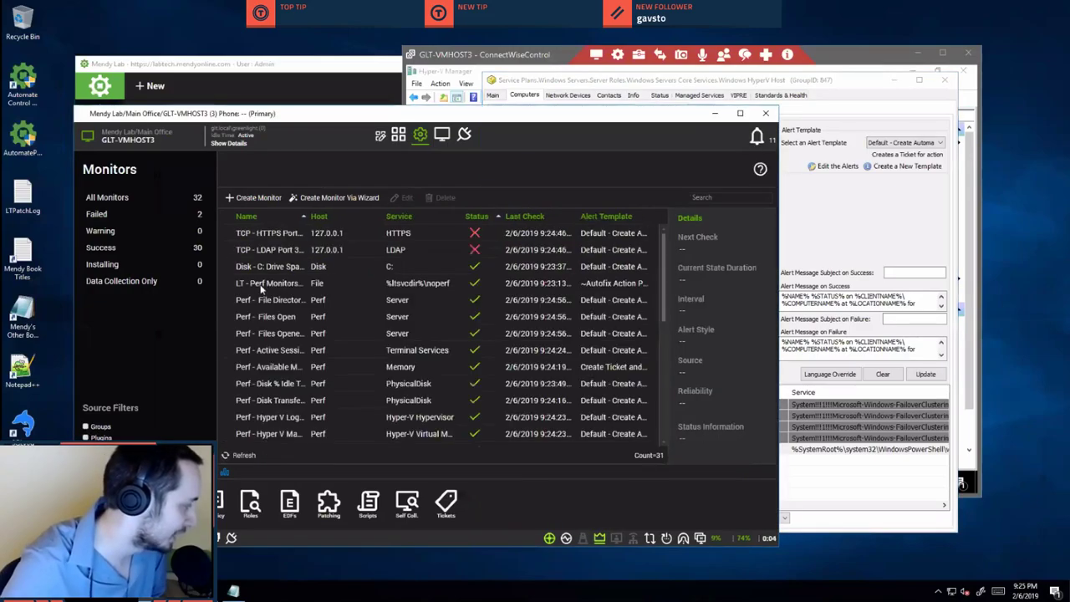
pyautogui.scroll(-5, 585, 338)
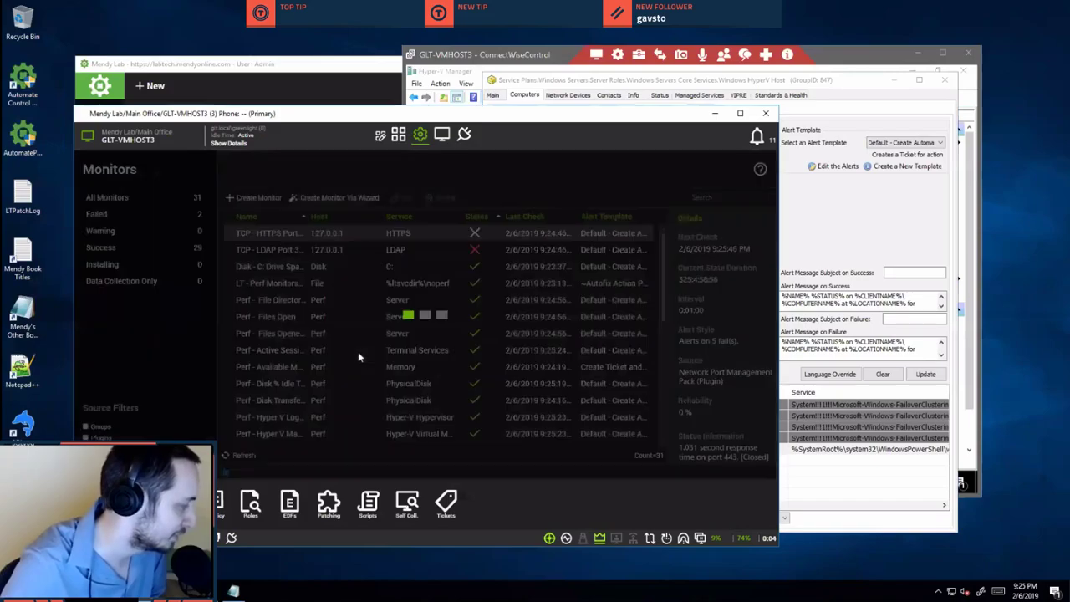
pyautogui.scroll(-6, 360, 332)
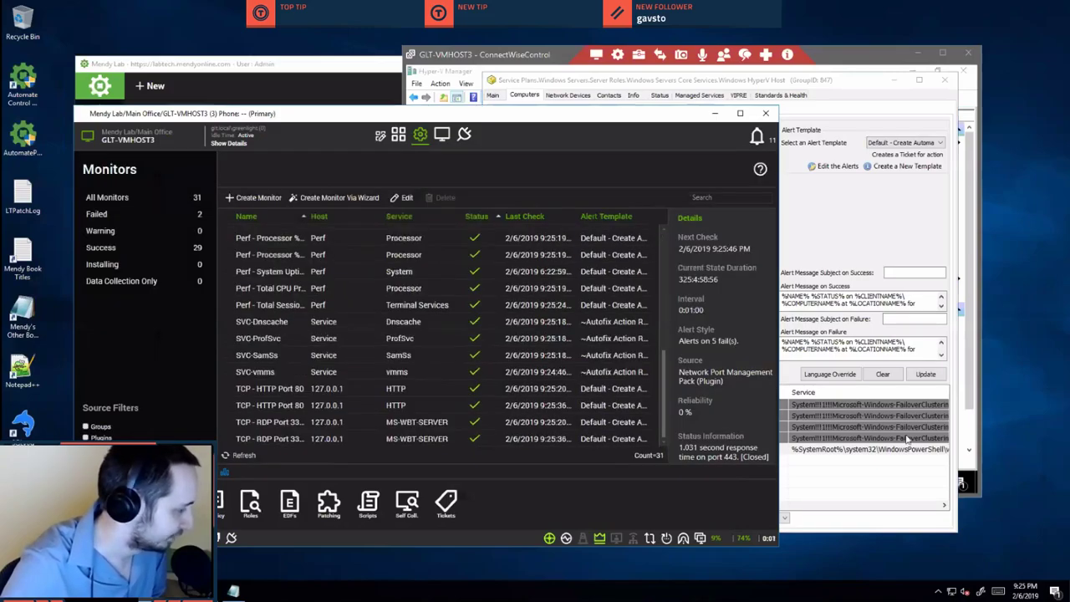
# Check the group's Virtual Machine Running monitor across the interval, limit, alert template and monitors installed columns, and refresh the list.
pyautogui.click(827, 449)
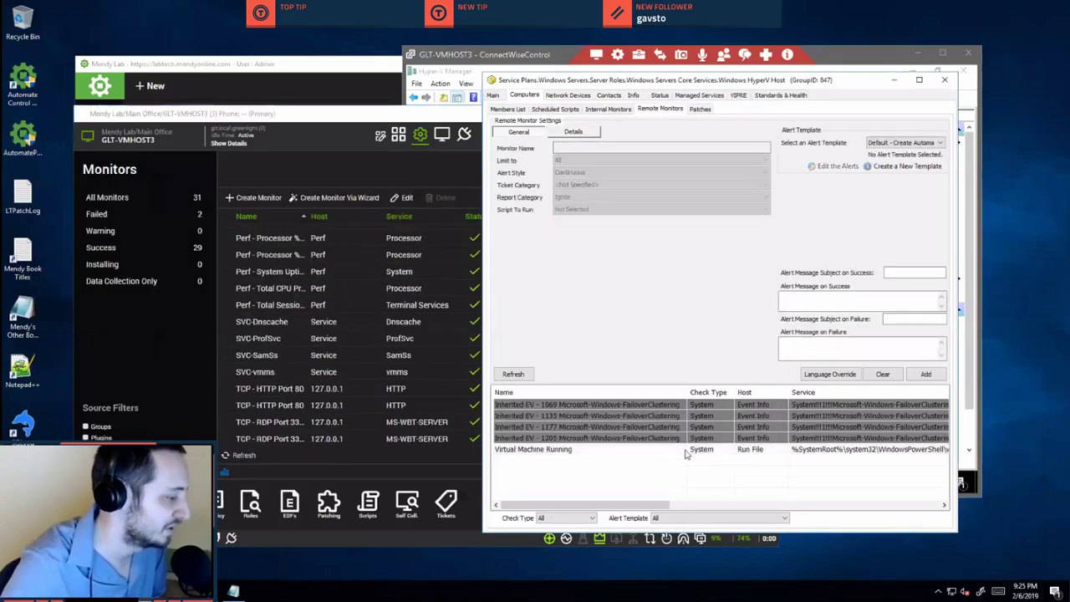
pyautogui.click(664, 449)
pyautogui.click(665, 506)
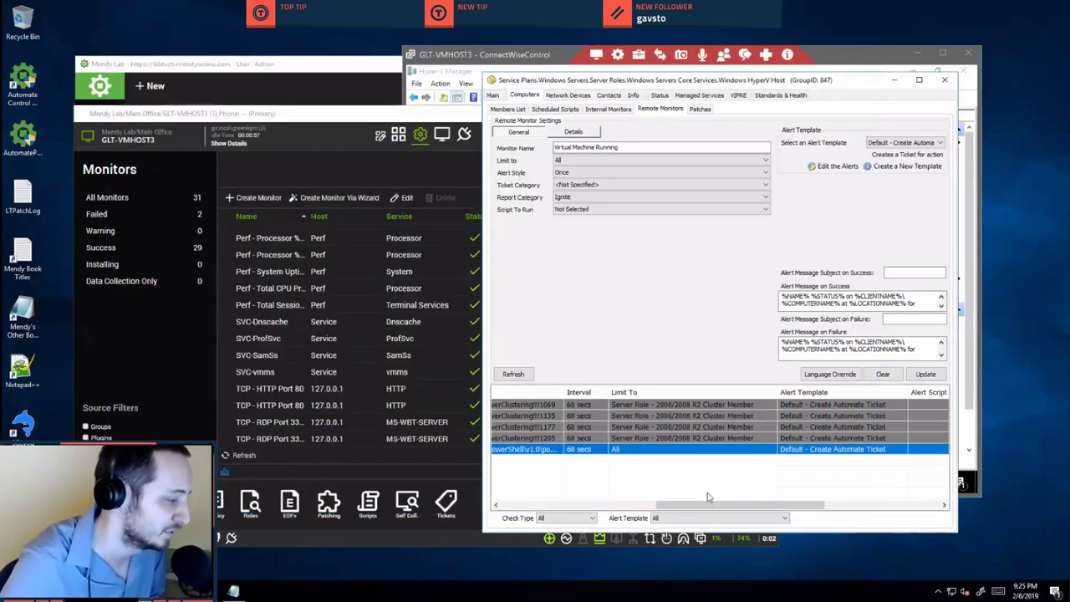
pyautogui.click(842, 506)
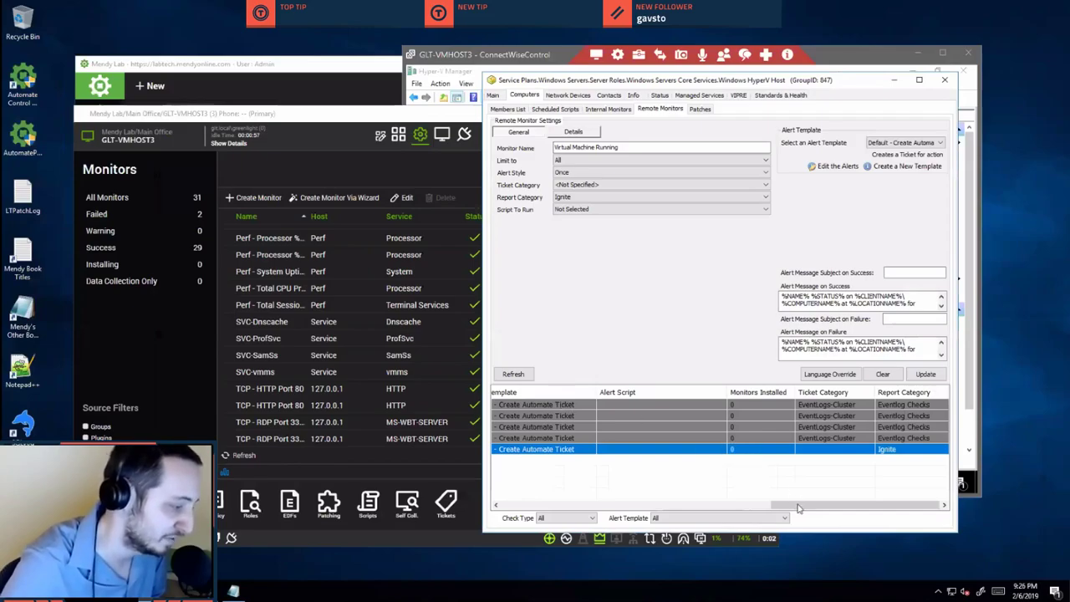
pyautogui.hscroll(-3, 735, 505)
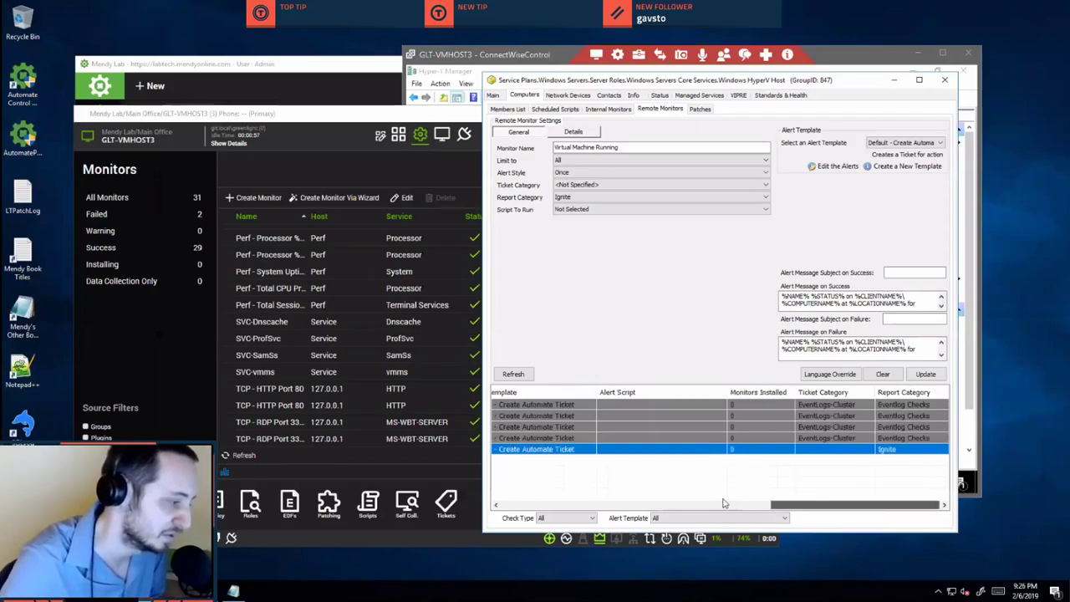
pyautogui.hscroll(5, 722, 502)
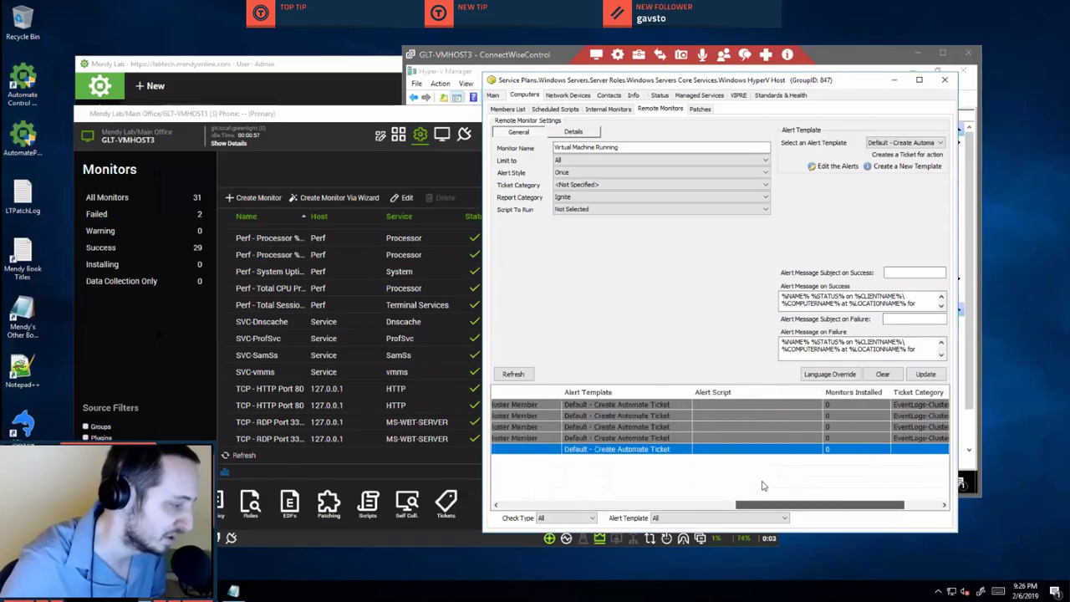
pyautogui.hscroll(-6, 814, 487)
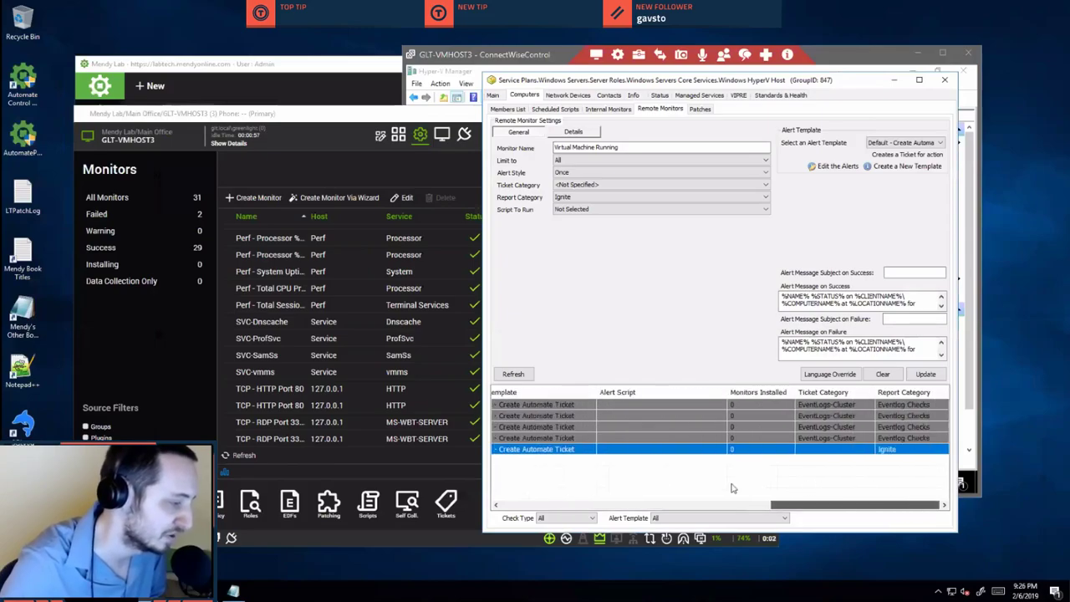
pyautogui.click(522, 376)
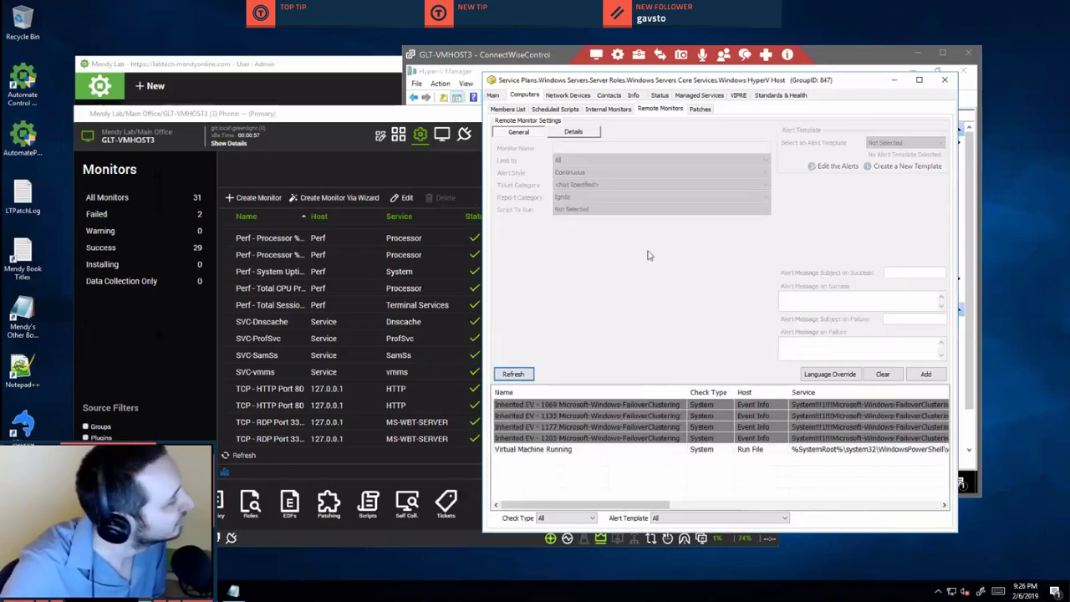
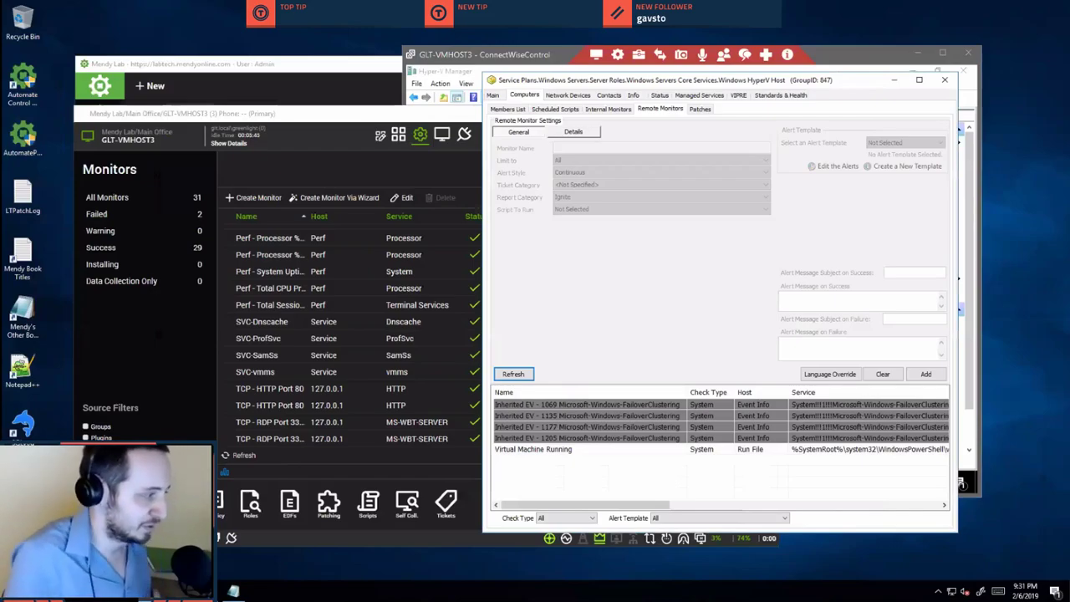
# View the group's internal monitors and briefly bring up the PowerShell monitor command in Notepad.
pyautogui.click(610, 110)
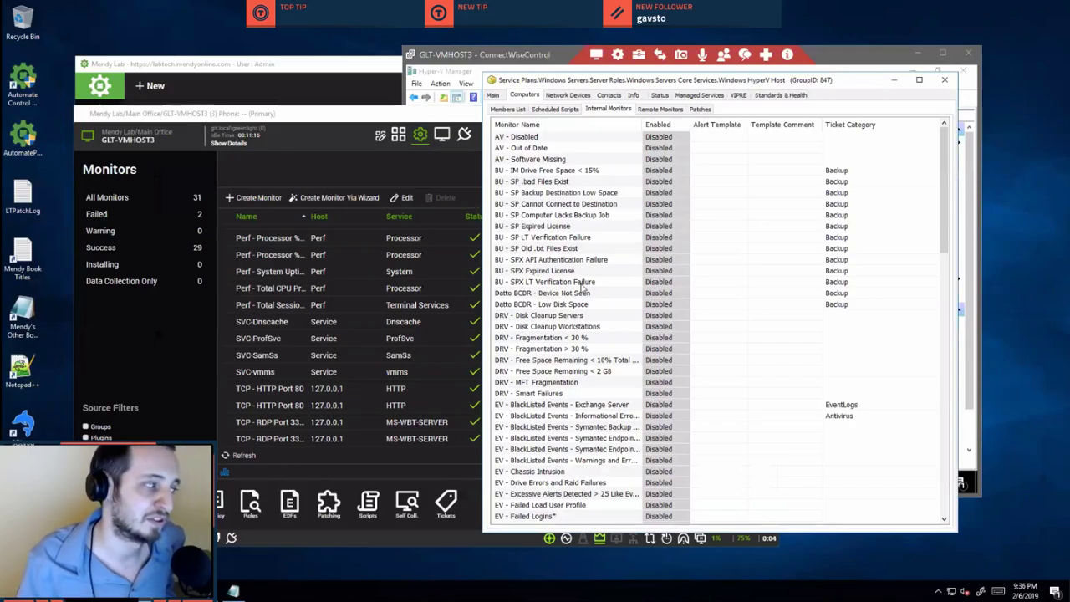
pyautogui.click(233, 590)
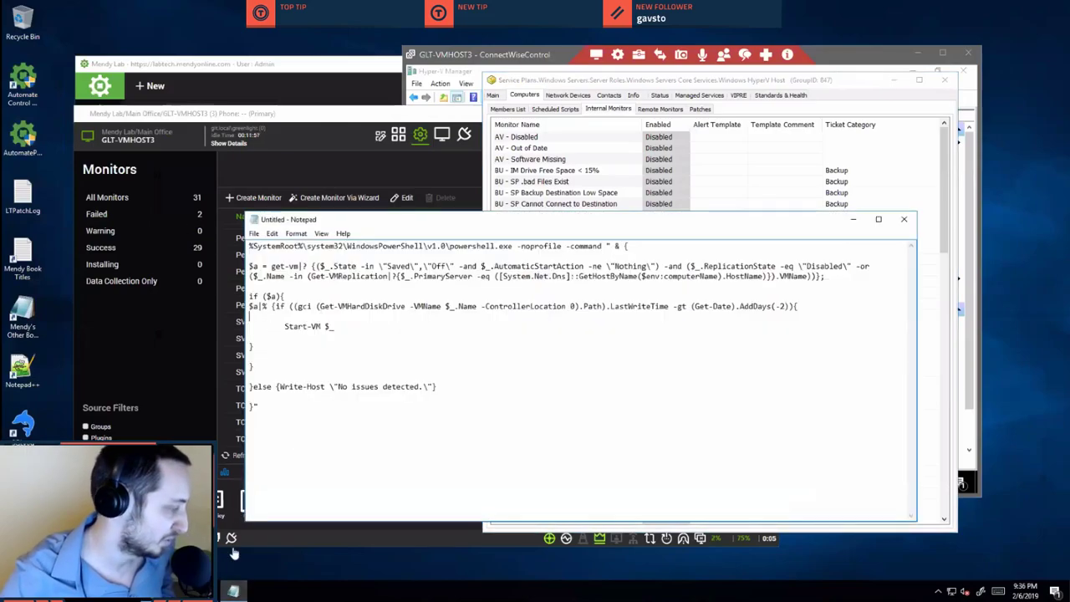
pyautogui.click(232, 590)
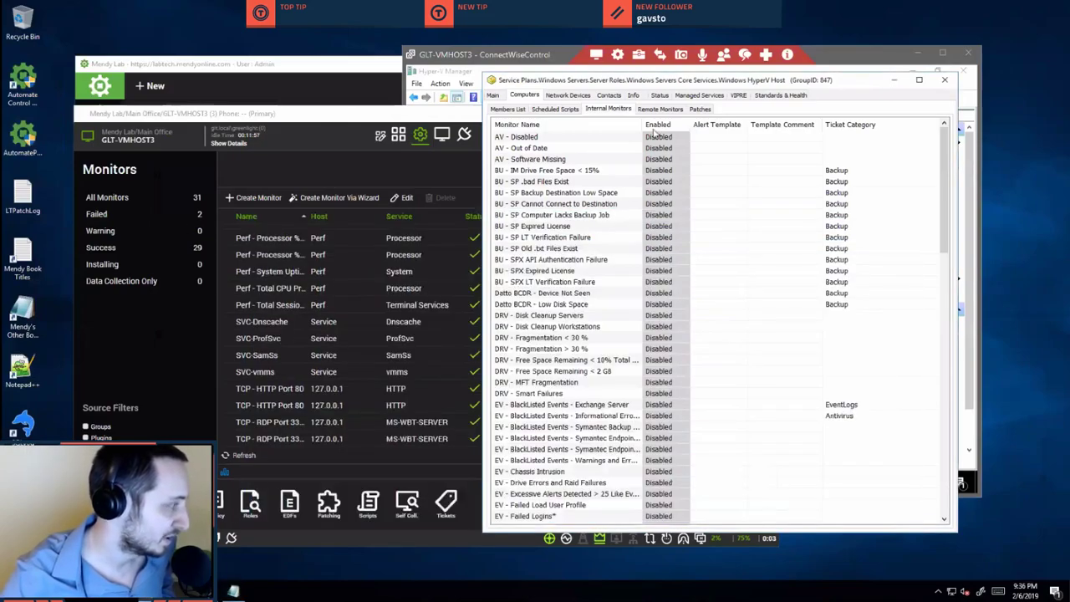
# Open the group's Virtual Machine Running remote monitor summary and inspect the status and return information of the GLT-VMHOST3 instance.
pyautogui.click(660, 109)
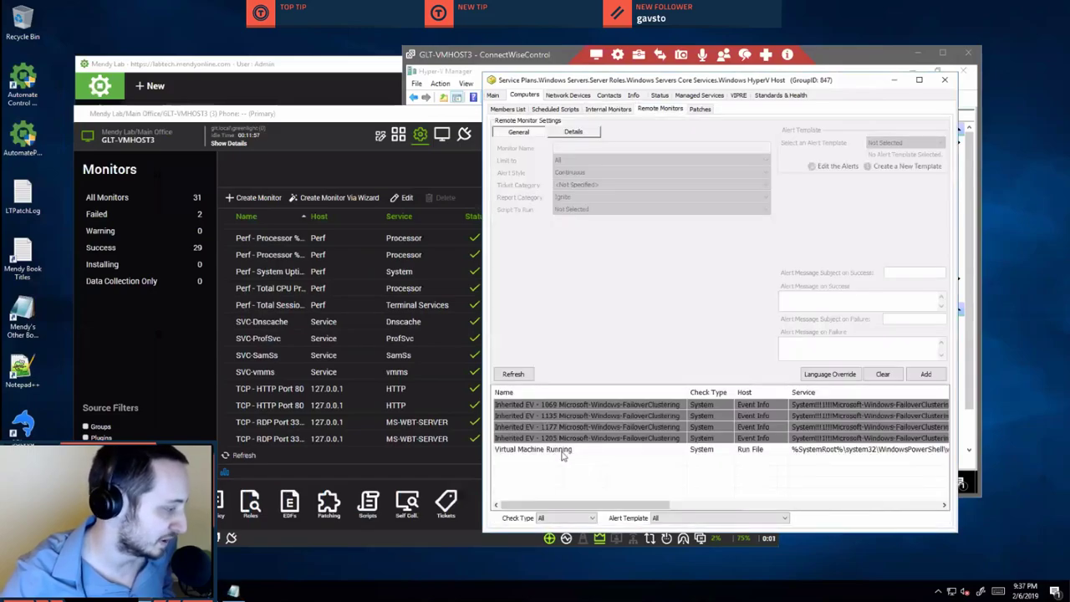
pyautogui.doubleClick(562, 452)
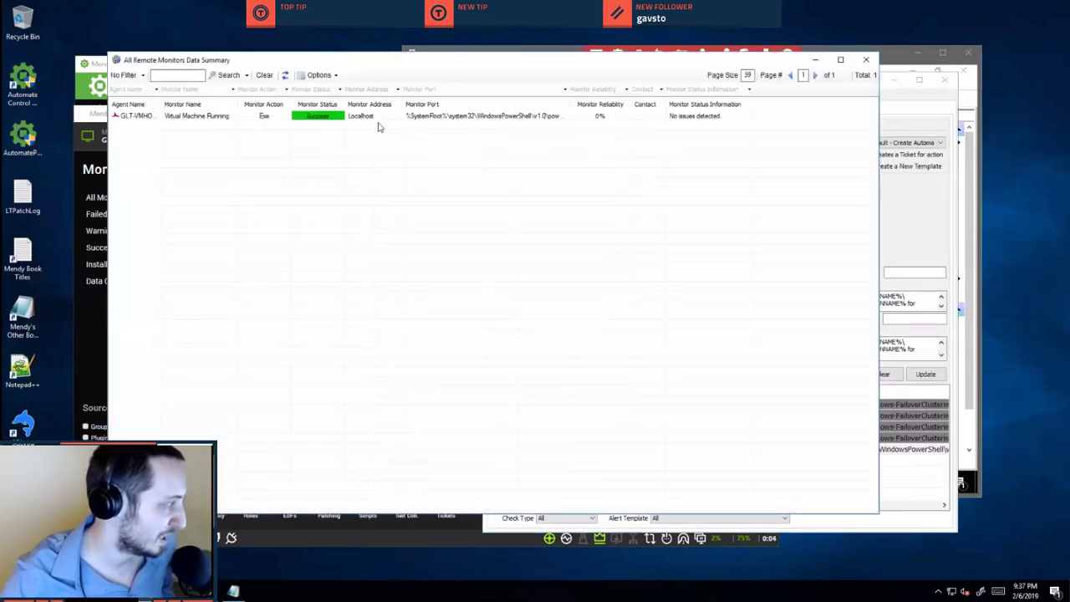
pyautogui.click(398, 120)
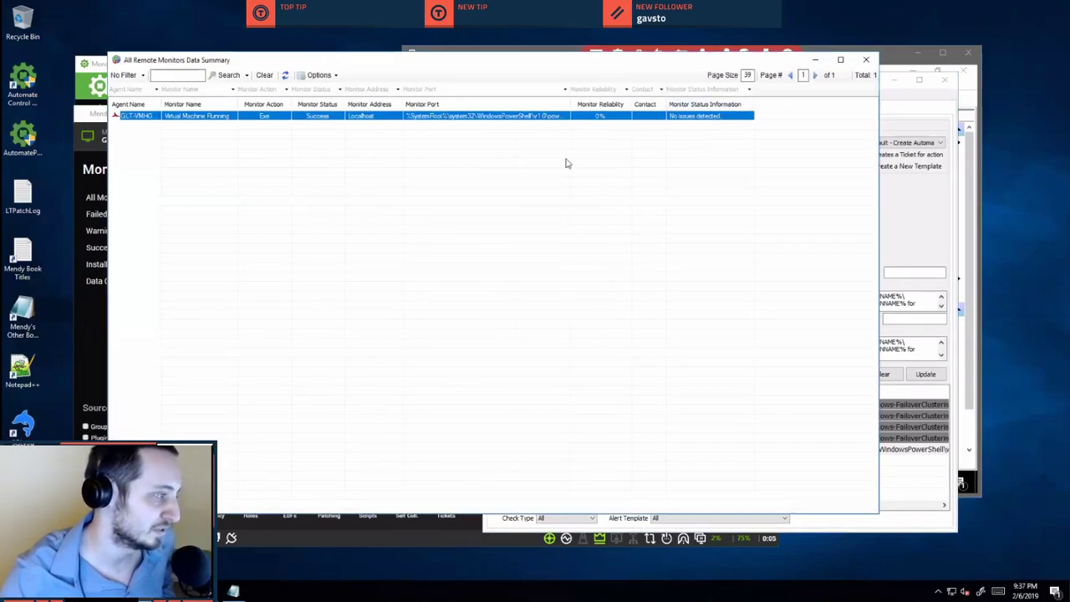
pyautogui.moveTo(354, 311); pyautogui.dragTo(423, 316)
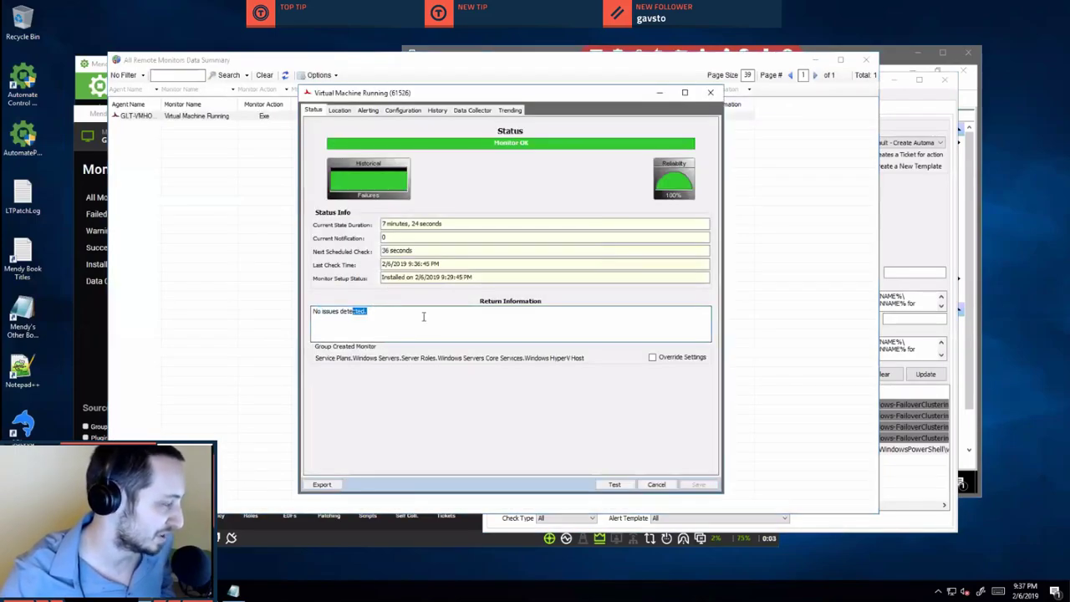
pyautogui.click(423, 316)
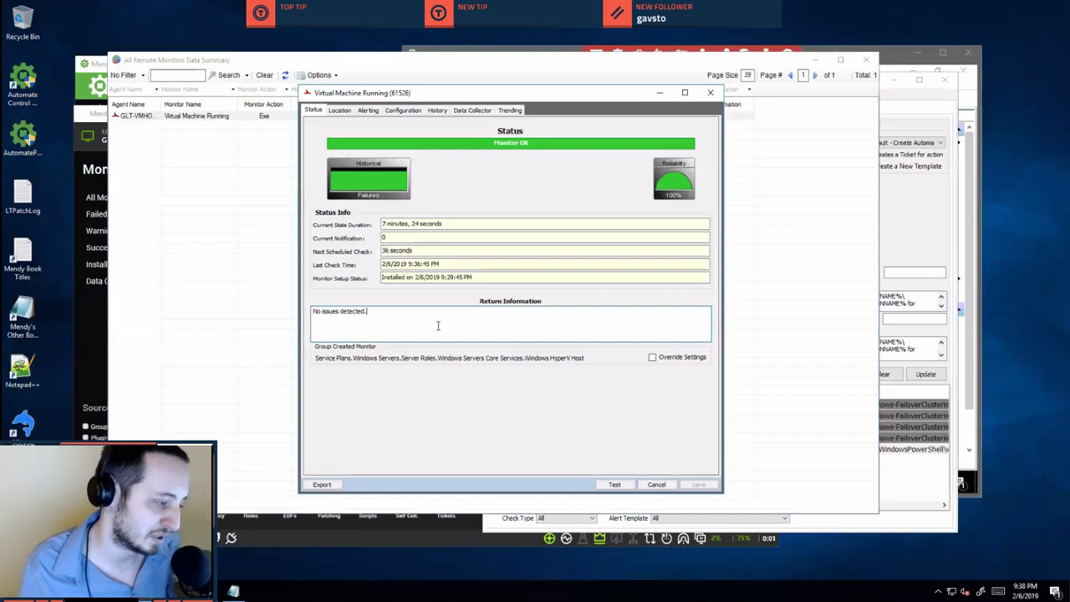
pyautogui.click(710, 92)
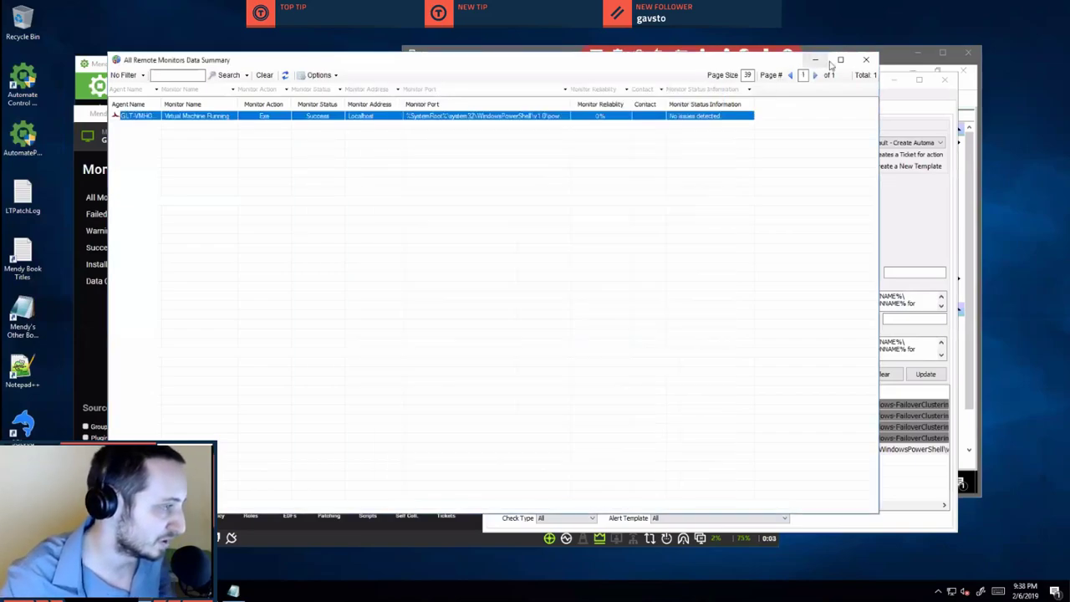
# Return to the Windows HyperV Host group and examine which internal monitors are enabled and what options they offer.
pyautogui.click(890, 100)
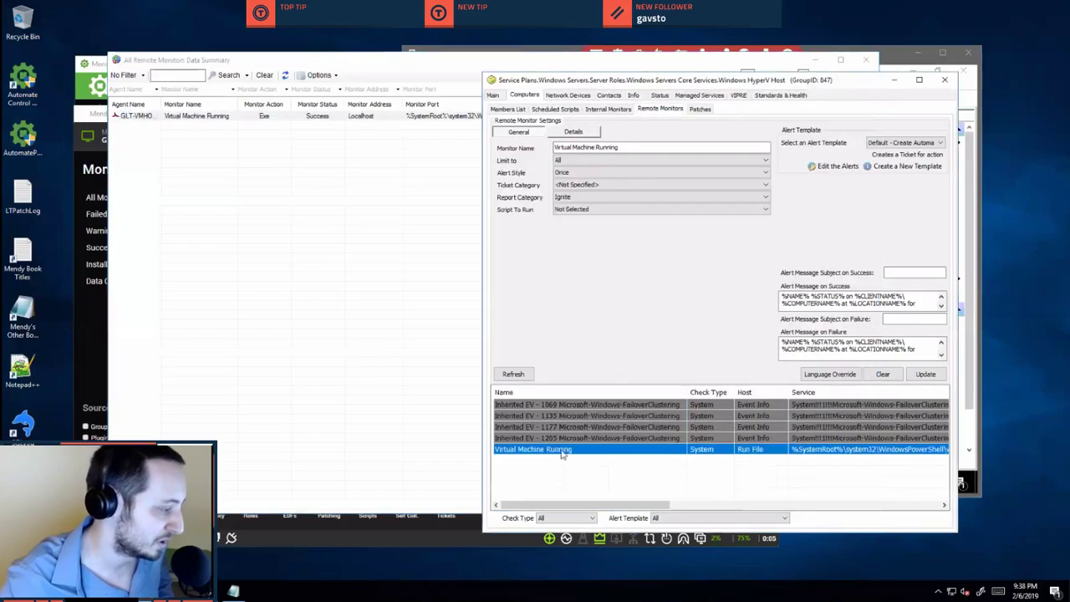
pyautogui.moveTo(598, 506)
pyautogui.mouseDown()
pyautogui.moveTo(870, 505)
pyautogui.moveTo(584, 505)
pyautogui.mouseUp()
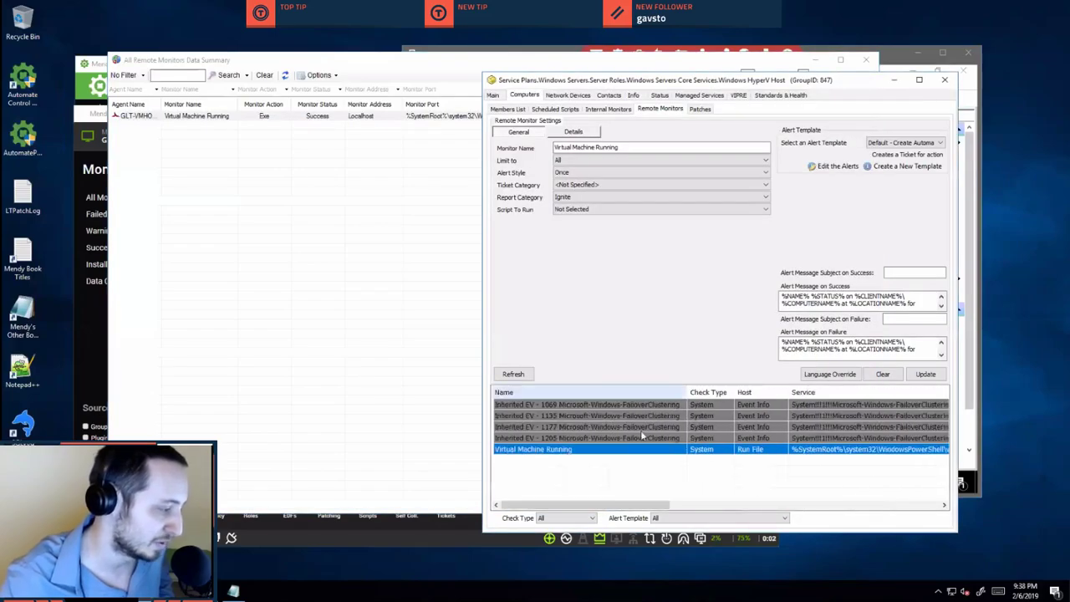
pyautogui.click(619, 109)
pyautogui.scroll(-8, 712, 234)
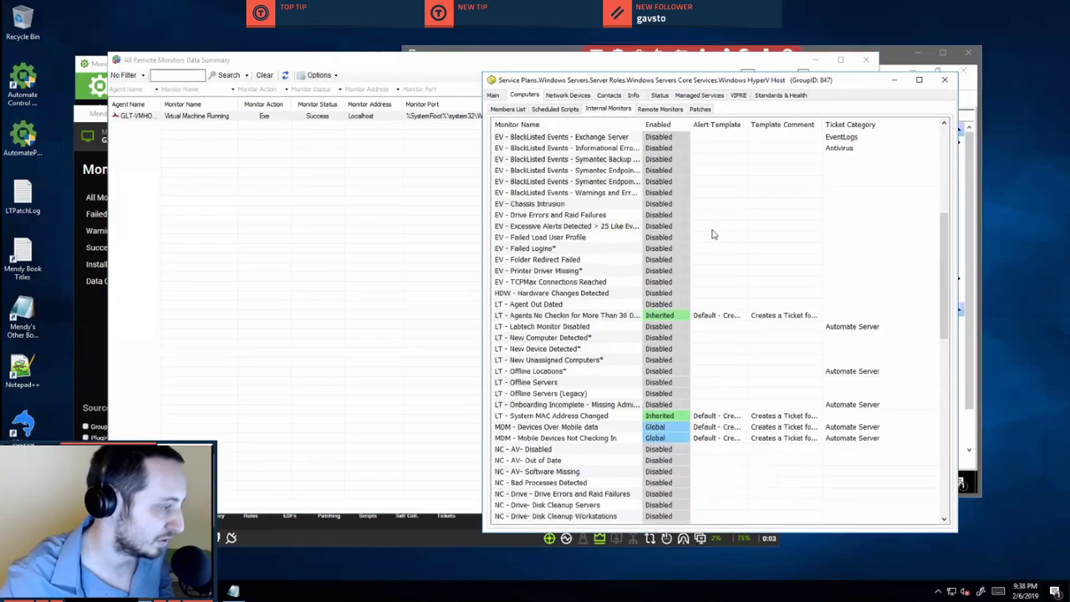
pyautogui.scroll(8, 712, 234)
pyautogui.rightClick(606, 184)
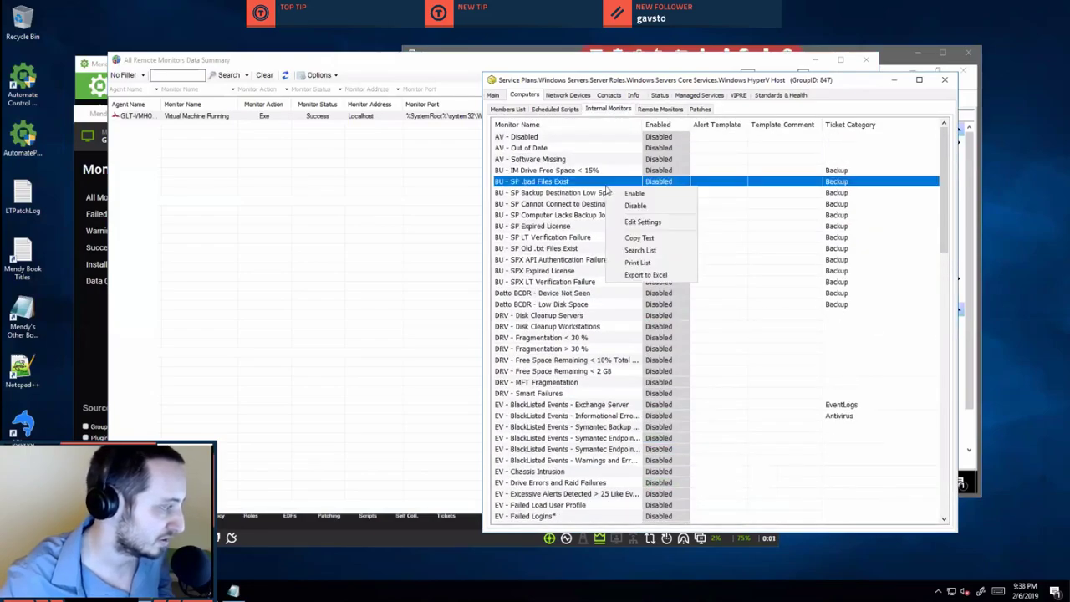
pyautogui.rightClick(738, 207)
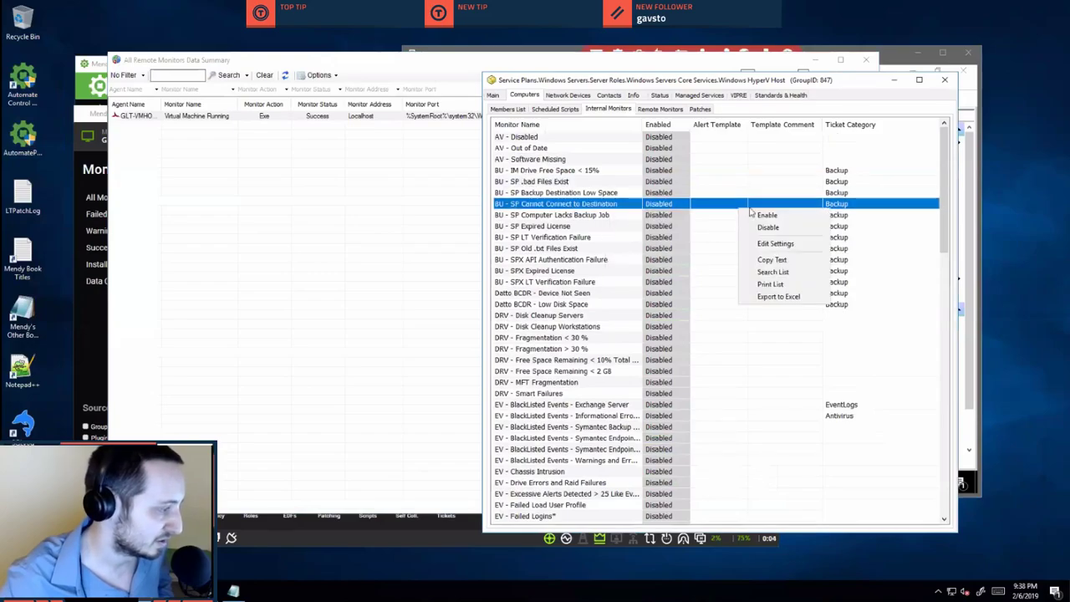
pyautogui.click(670, 250)
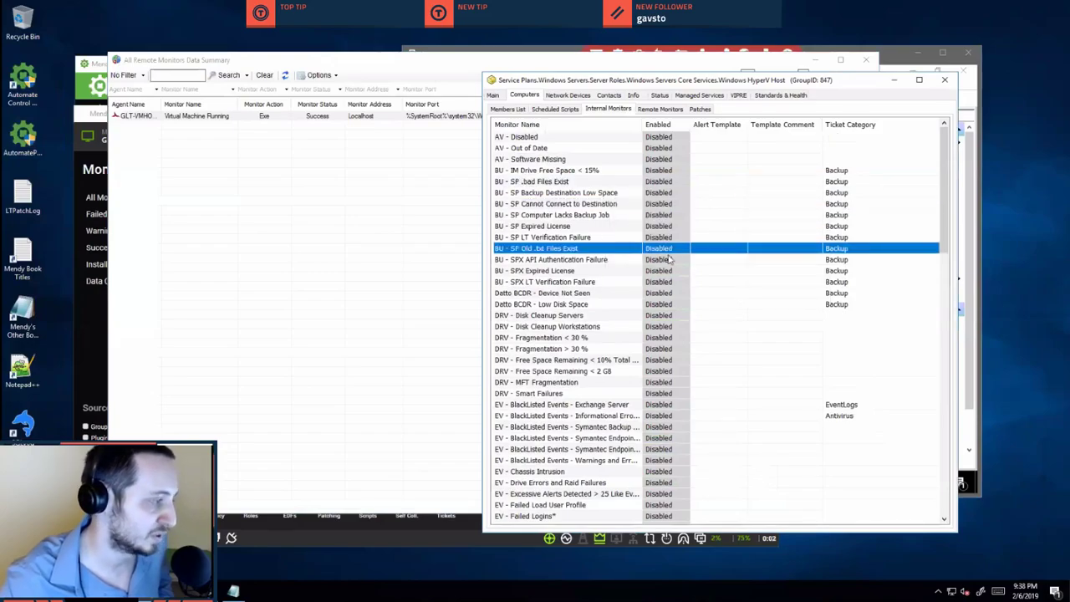
pyautogui.scroll(-15, 671, 268)
pyautogui.scroll(-8, 671, 283)
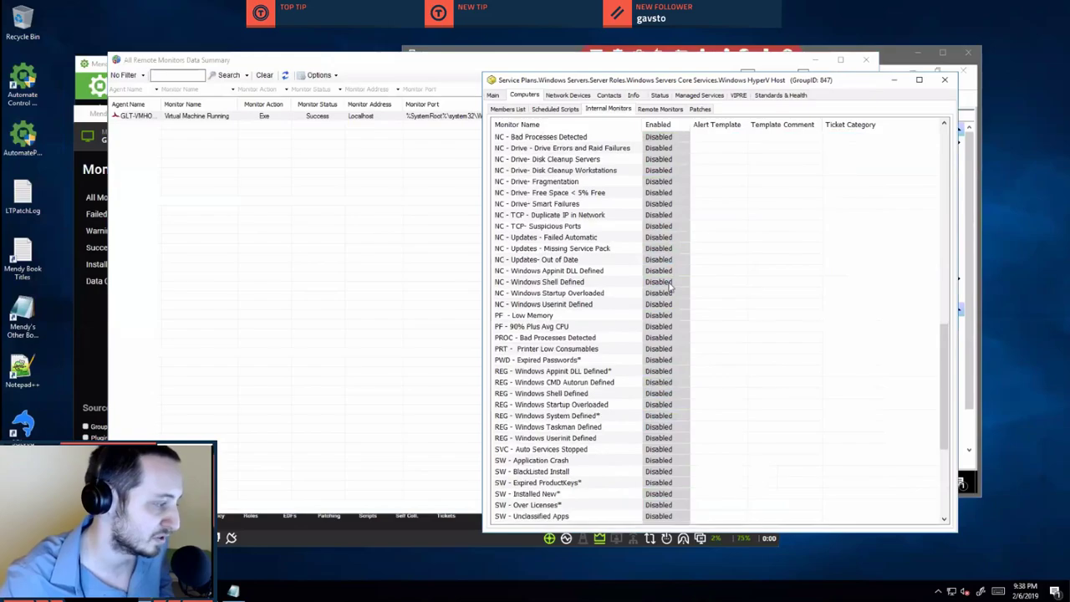
pyautogui.scroll(6, 677, 242)
pyautogui.moveTo(681, 206); pyautogui.dragTo(666, 272)
pyautogui.scroll(-10, 666, 272)
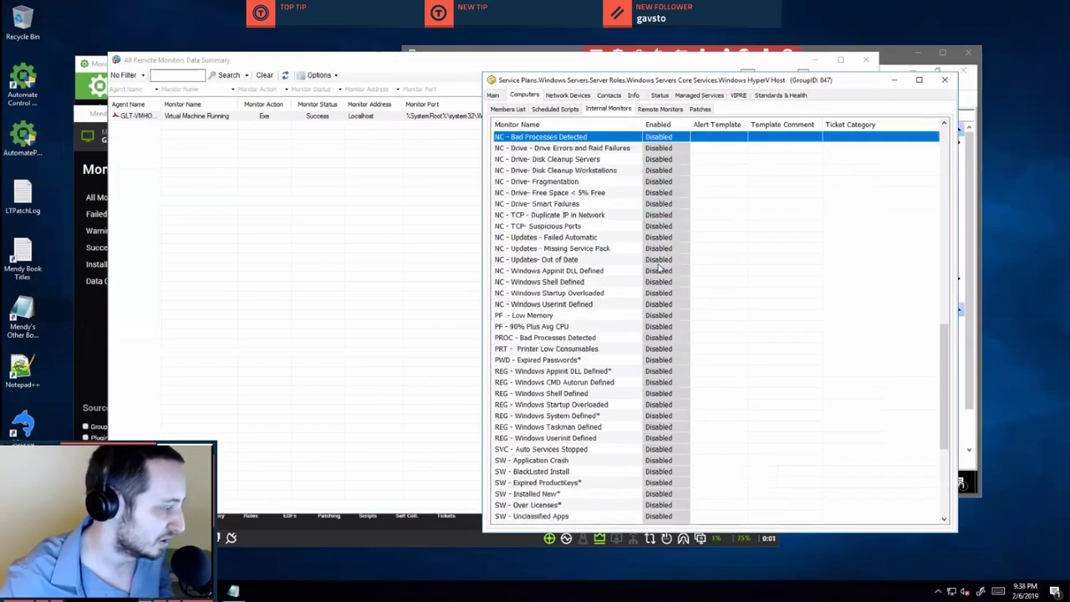
# Leave the group's monitor list and open the system-wide list of all internal monitors.
pyautogui.scroll(20, 658, 266)
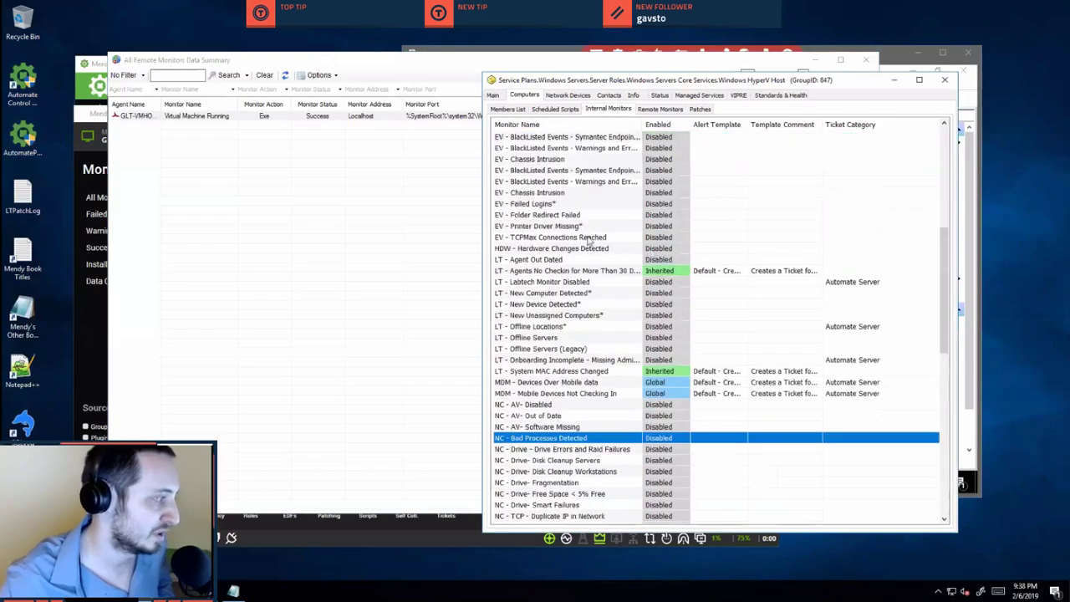
pyautogui.click(87, 369)
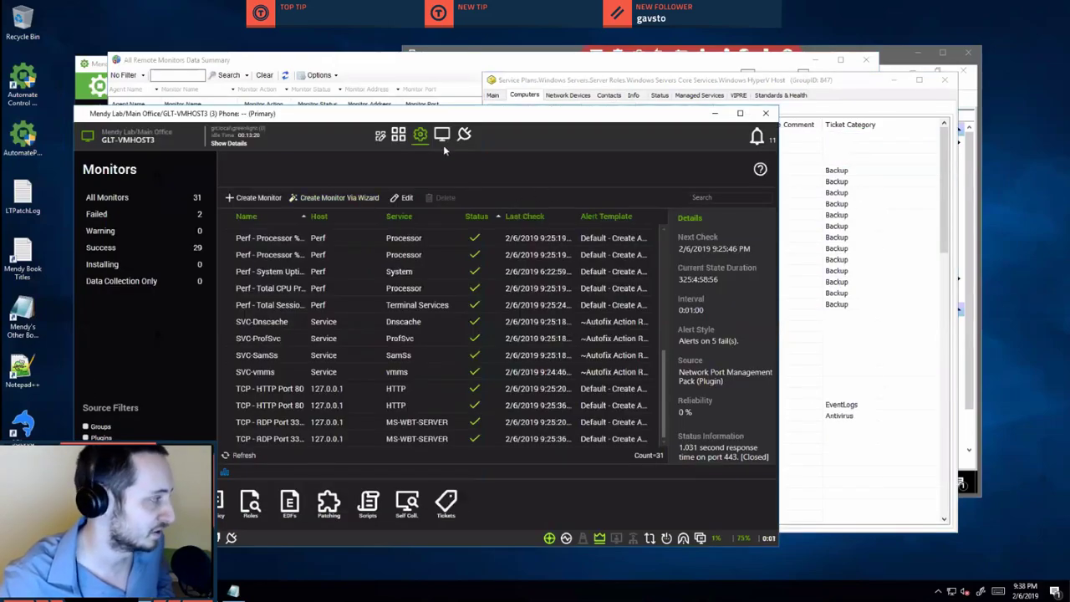
pyautogui.click(94, 73)
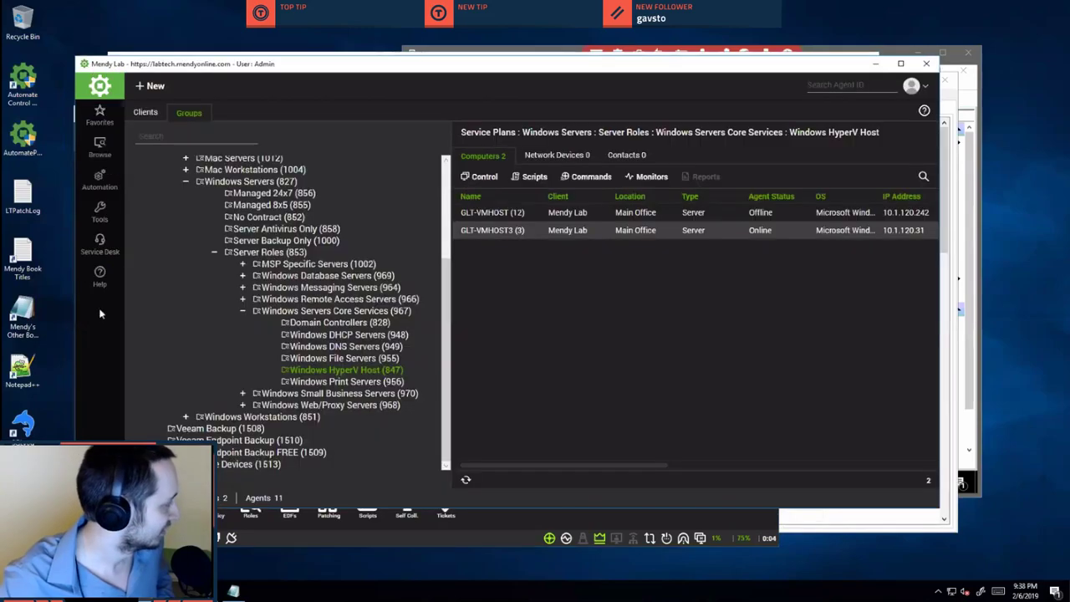
pyautogui.click(102, 178)
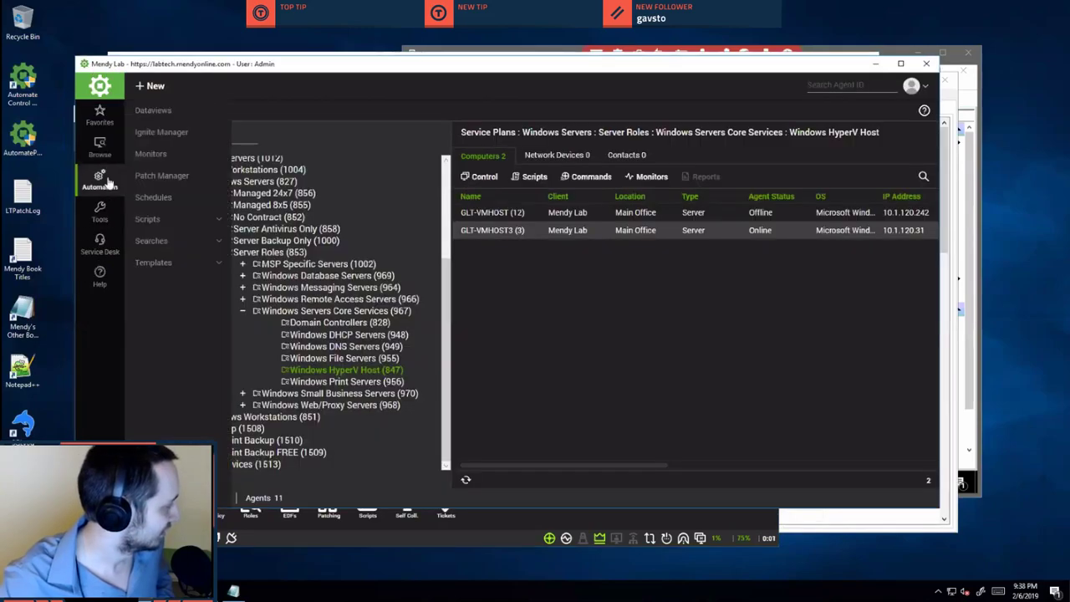
pyautogui.click(152, 156)
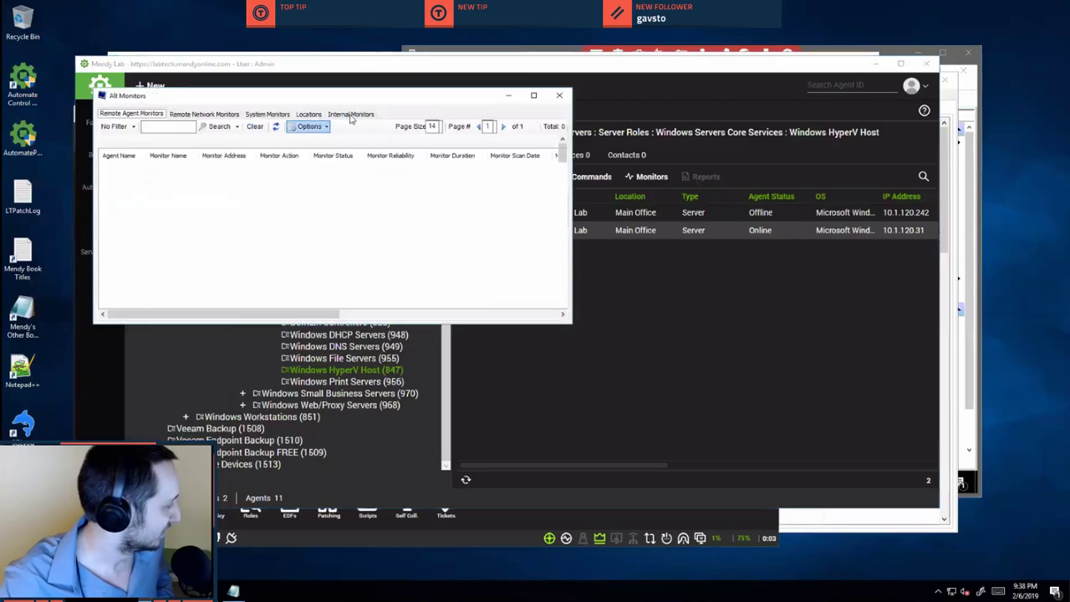
pyautogui.click(350, 114)
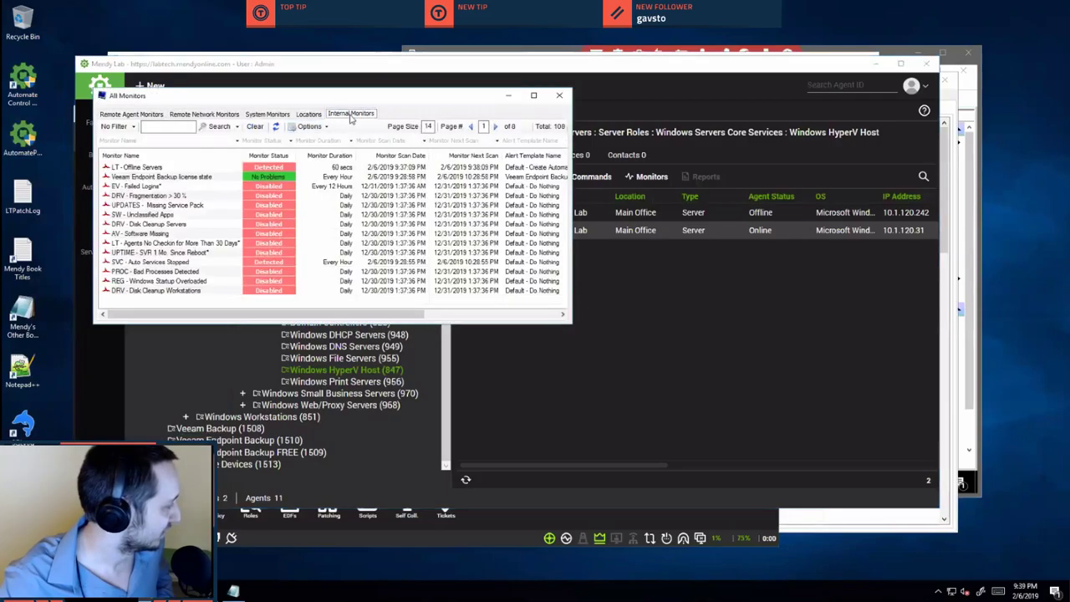
pyautogui.rightClick(327, 189)
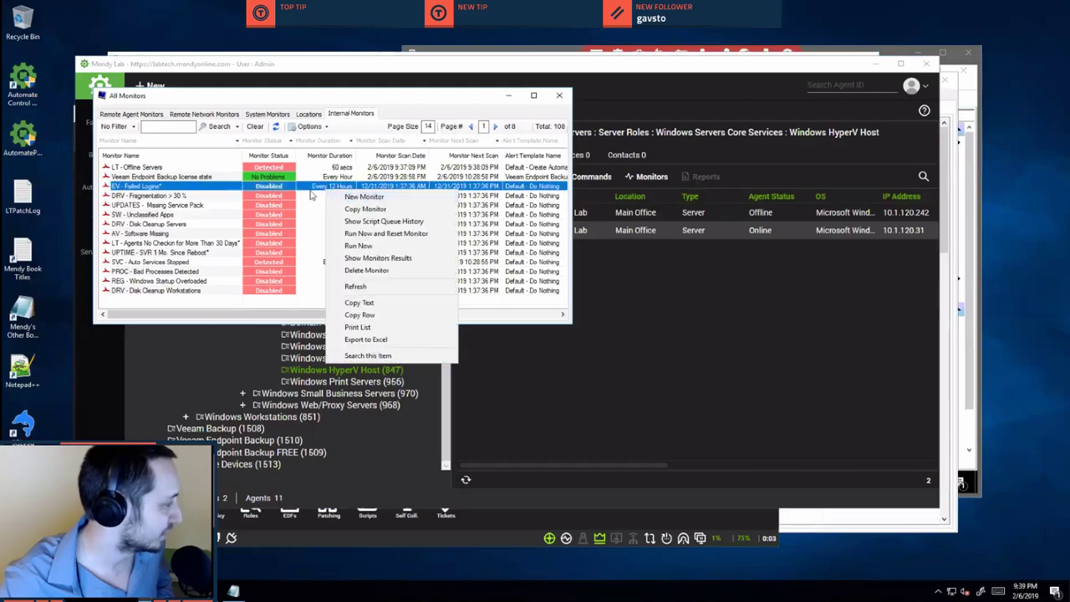
pyautogui.click(365, 196)
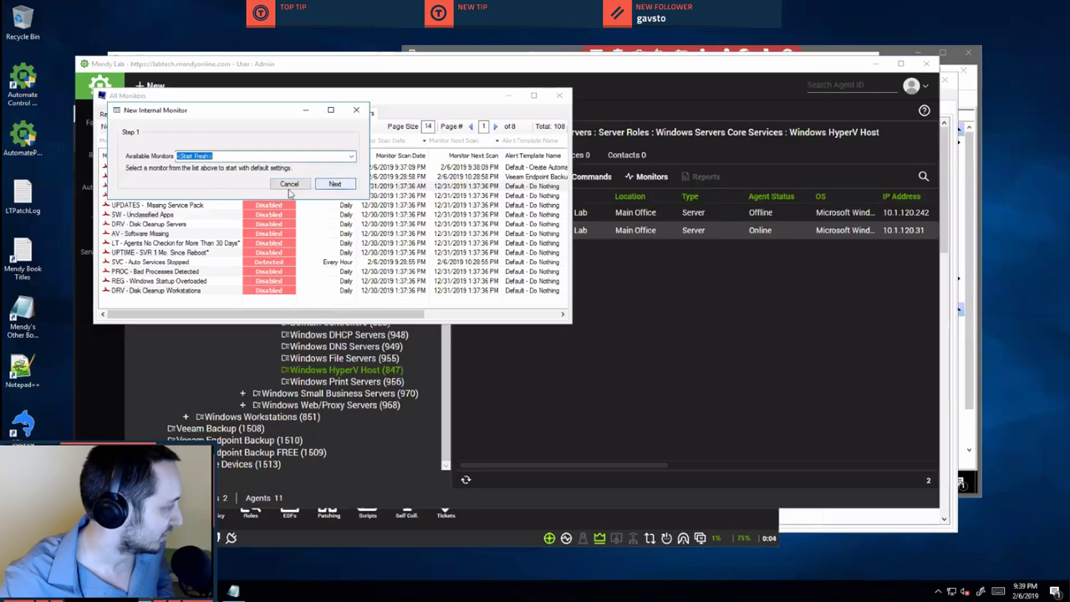
pyautogui.click(288, 186)
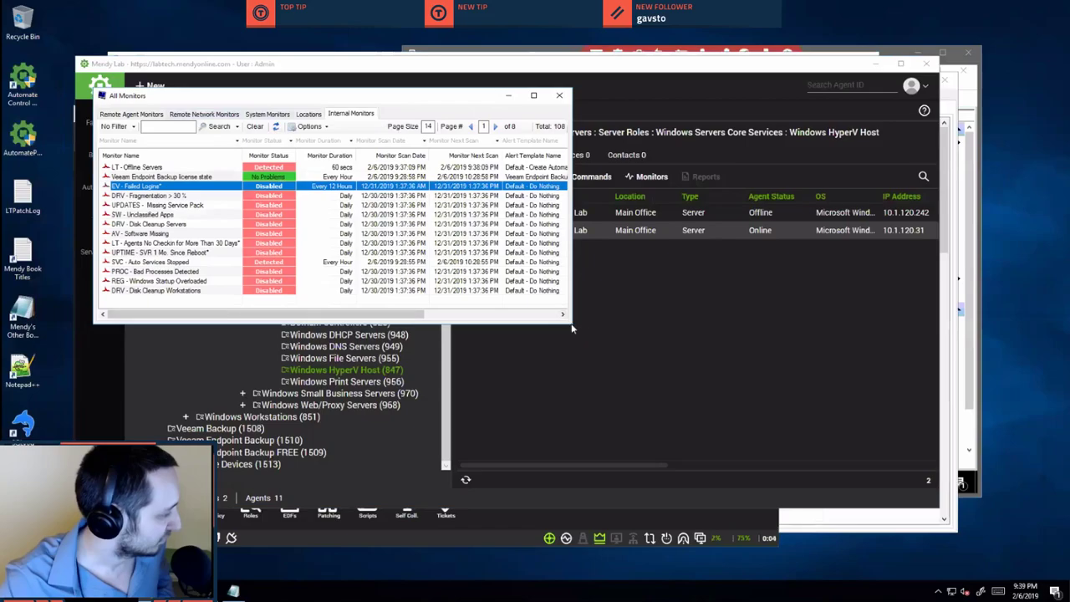
# Set the internal monitors list's page size to 108 and maximize the All Monitors window.
pyautogui.moveTo(831, 478); pyautogui.dragTo(829, 474)
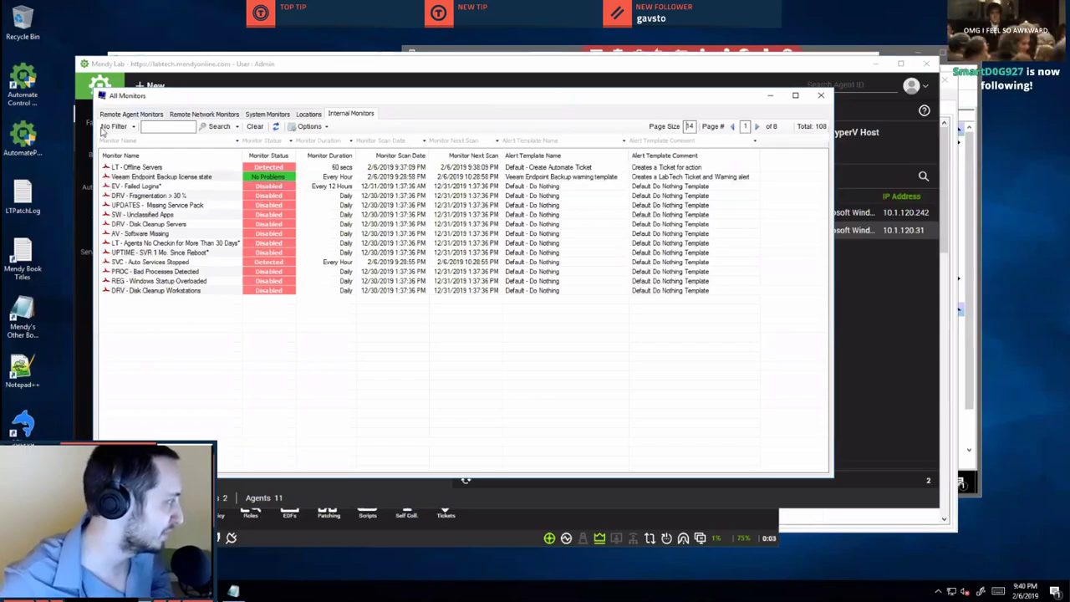
pyautogui.doubleClick(689, 127)
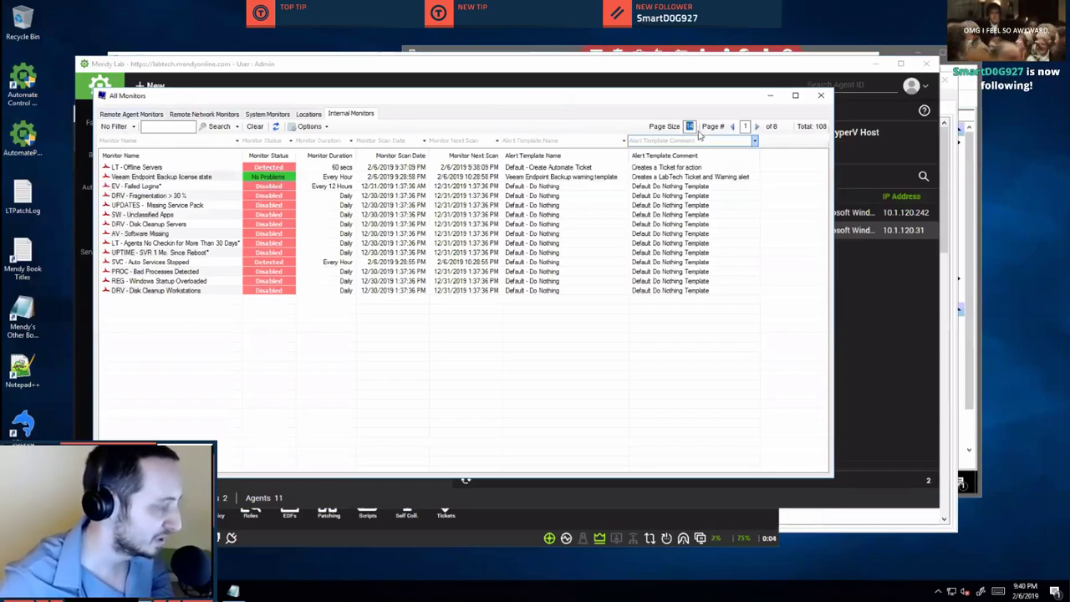
pyautogui.write('108')
pyautogui.press('Return')
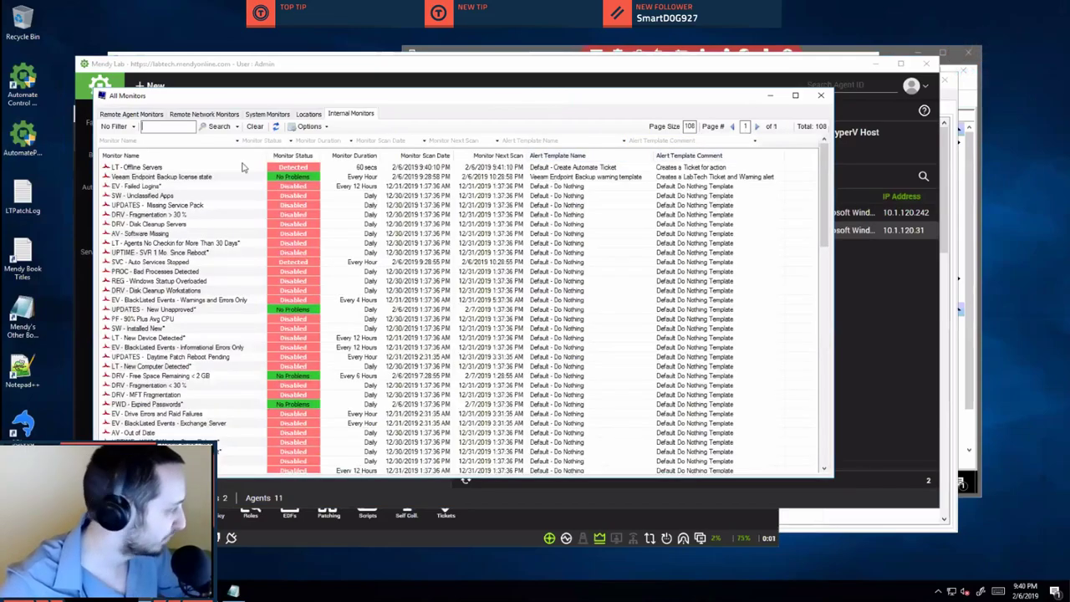
pyautogui.doubleClick(552, 96)
pyautogui.click(136, 104)
pyautogui.click(102, 76)
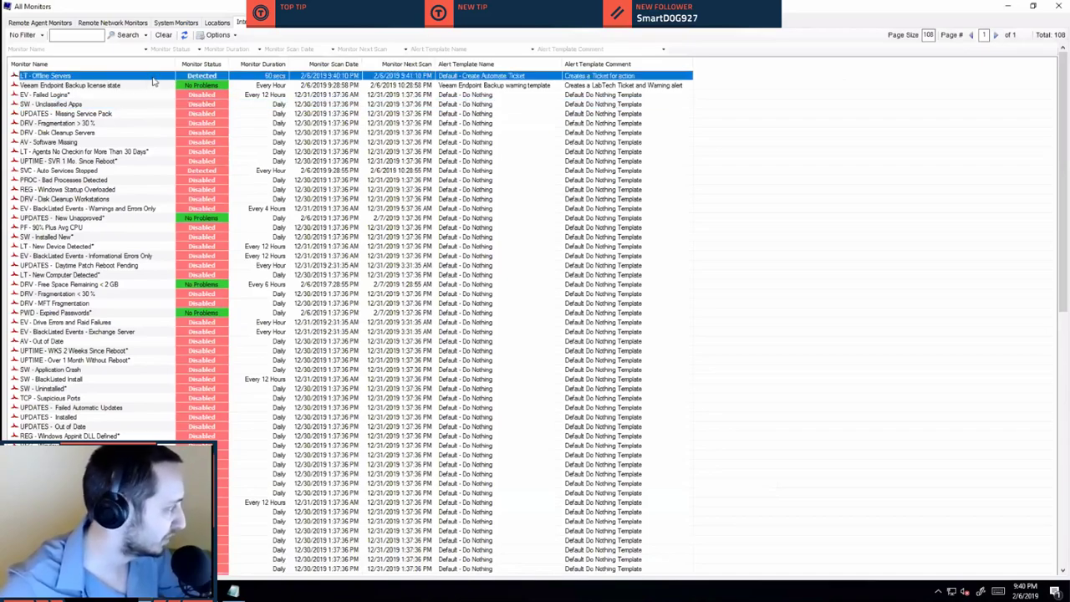
# Open the LT - Offline Servers monitor and examine its detected machines, check configuration and target groups.
pyautogui.doubleClick(154, 77)
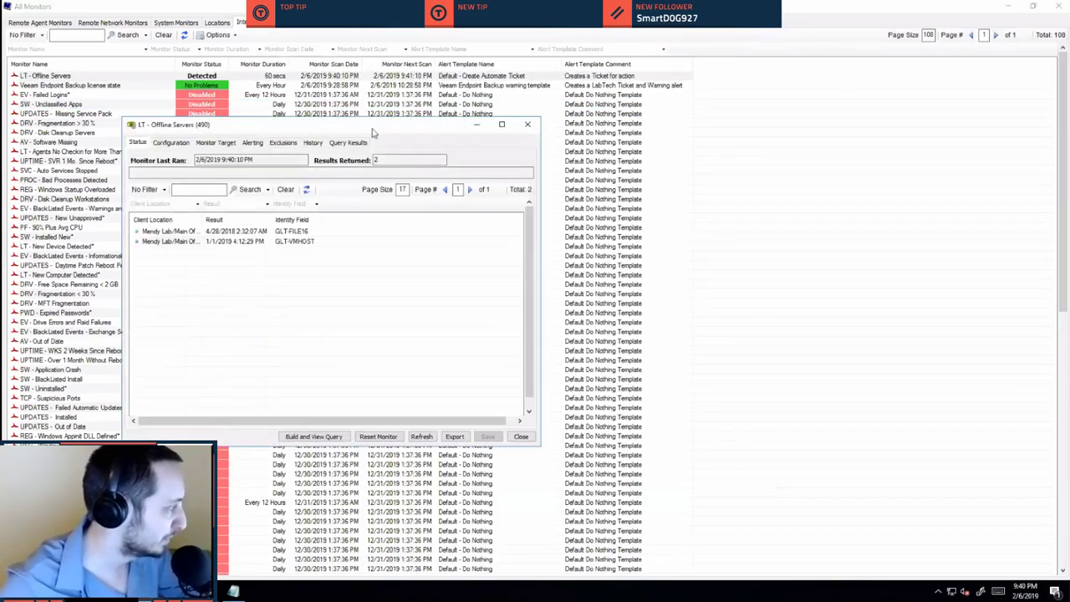
pyautogui.moveTo(422, 130); pyautogui.dragTo(489, 130)
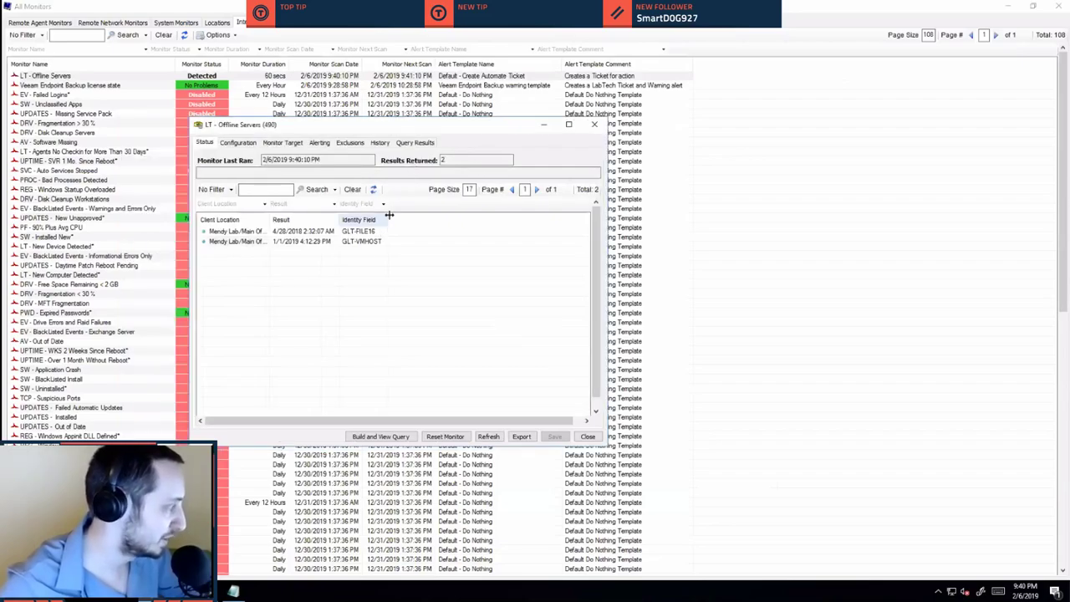
pyautogui.moveTo(389, 215); pyautogui.dragTo(396, 215)
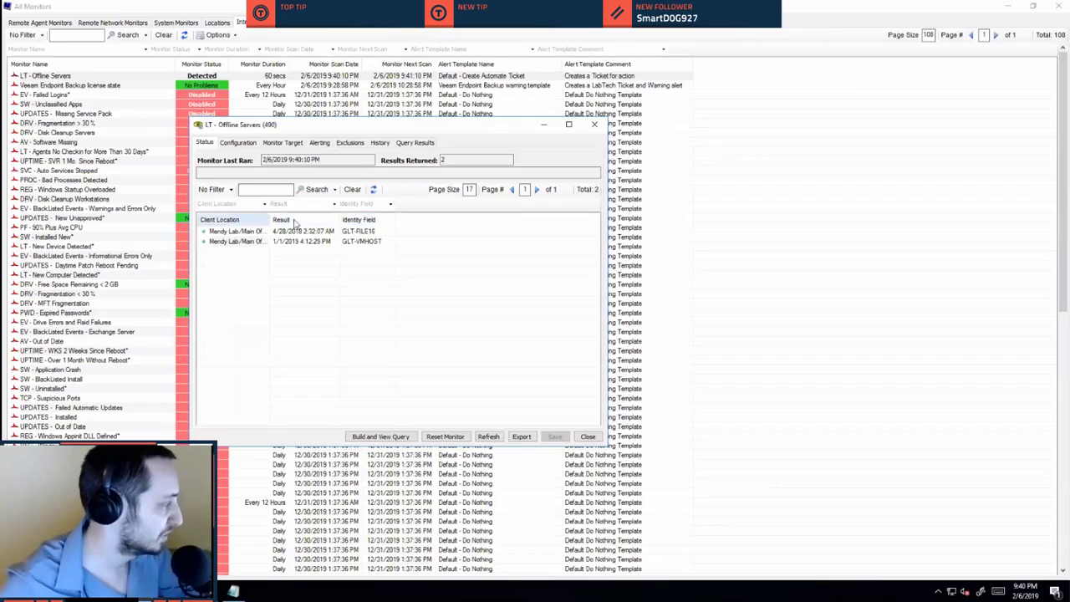
pyautogui.moveTo(295, 222); pyautogui.dragTo(299, 222)
pyautogui.click(238, 142)
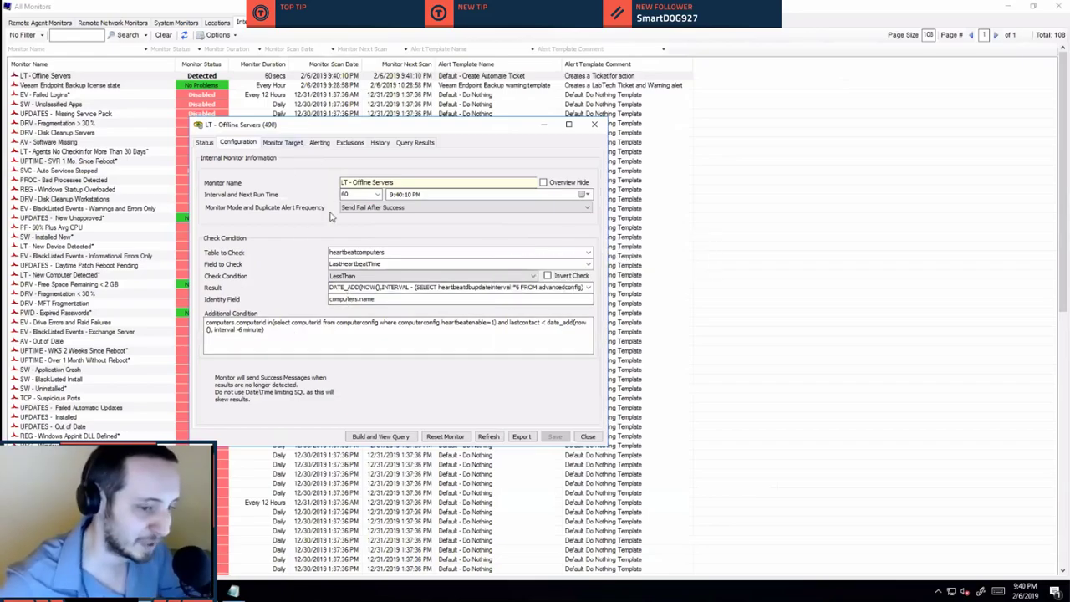
pyautogui.click(284, 143)
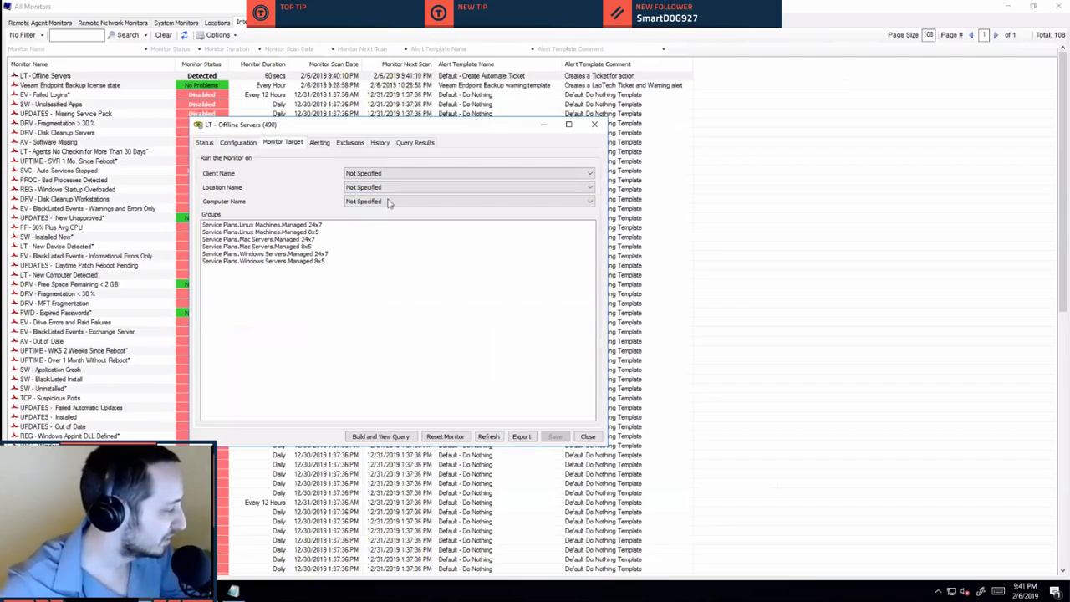
pyautogui.moveTo(465, 130); pyautogui.dragTo(623, 149)
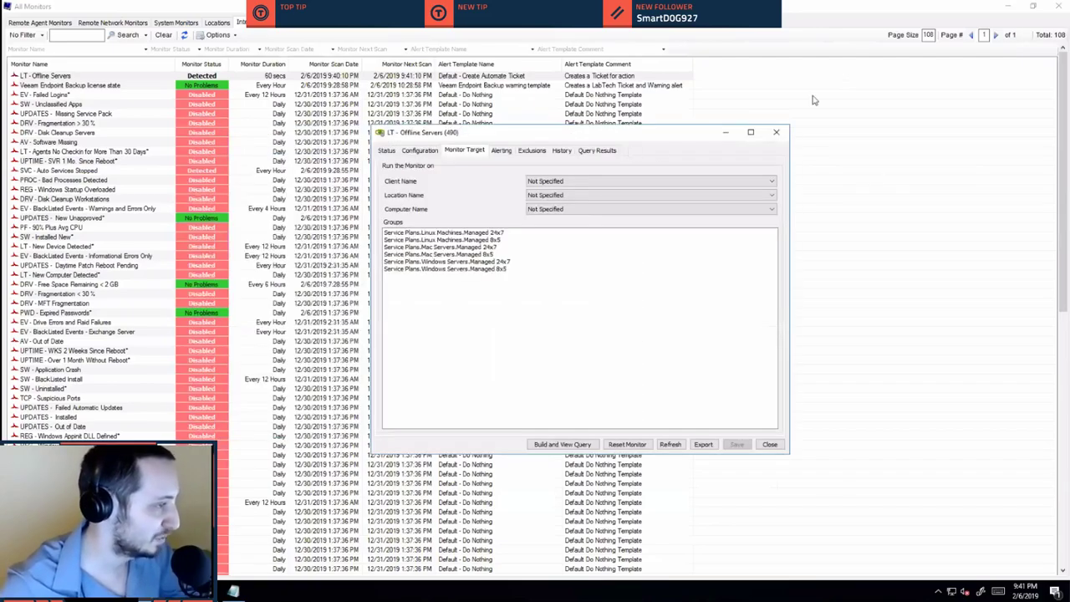
# Restore the All Monitors window to its smaller size and move the LT - Offline Servers window out of the way.
pyautogui.click(1007, 18)
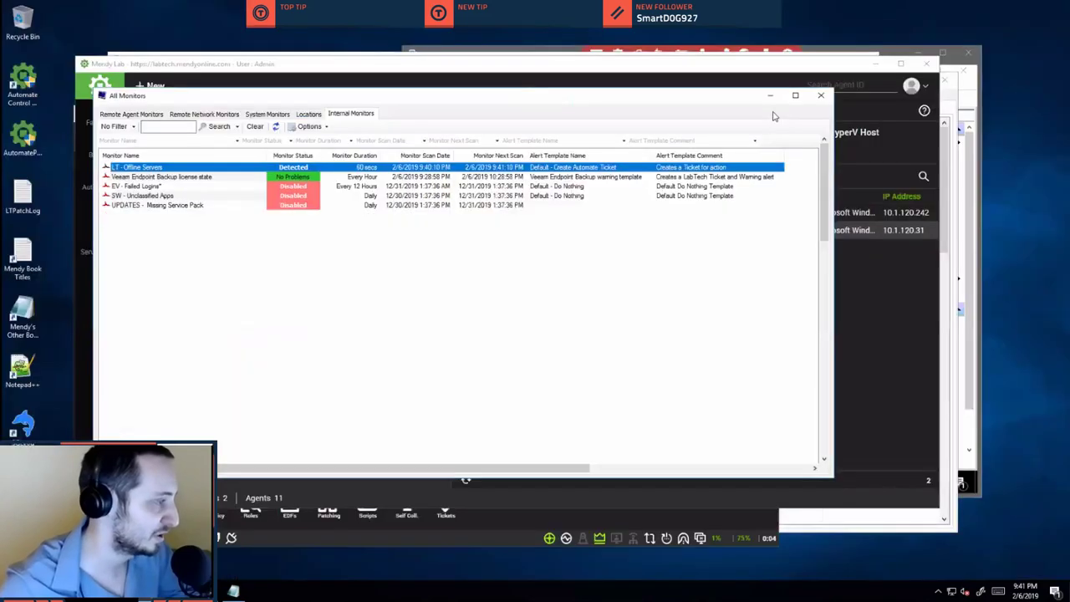
pyautogui.click(759, 134)
pyautogui.moveTo(619, 135); pyautogui.dragTo(849, 34)
# Open the additional fields configuration in the System Dashboard.
pyautogui.click(557, 77)
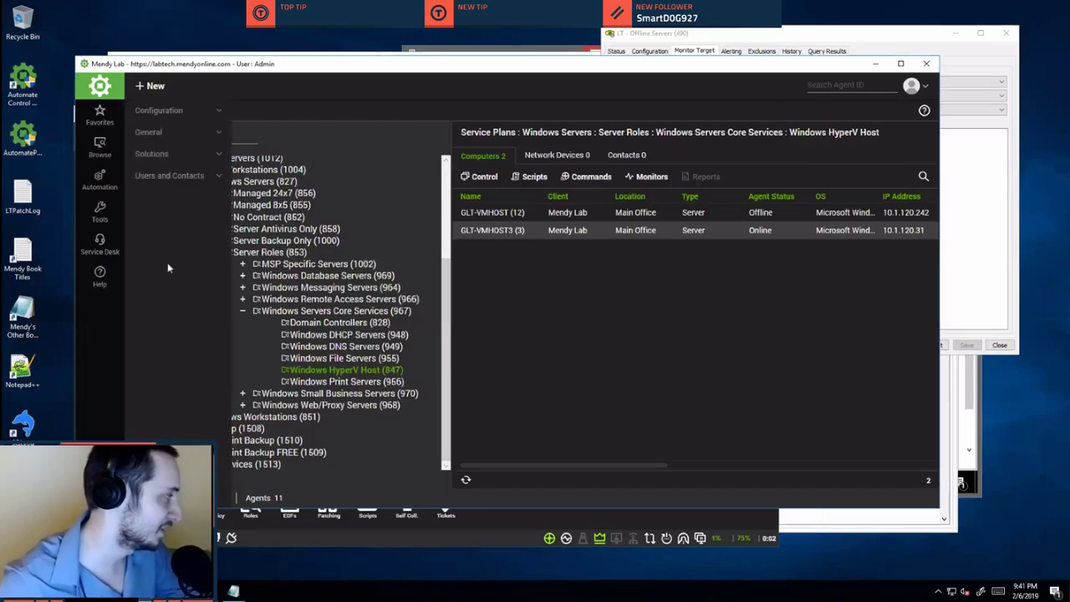
pyautogui.click(159, 110)
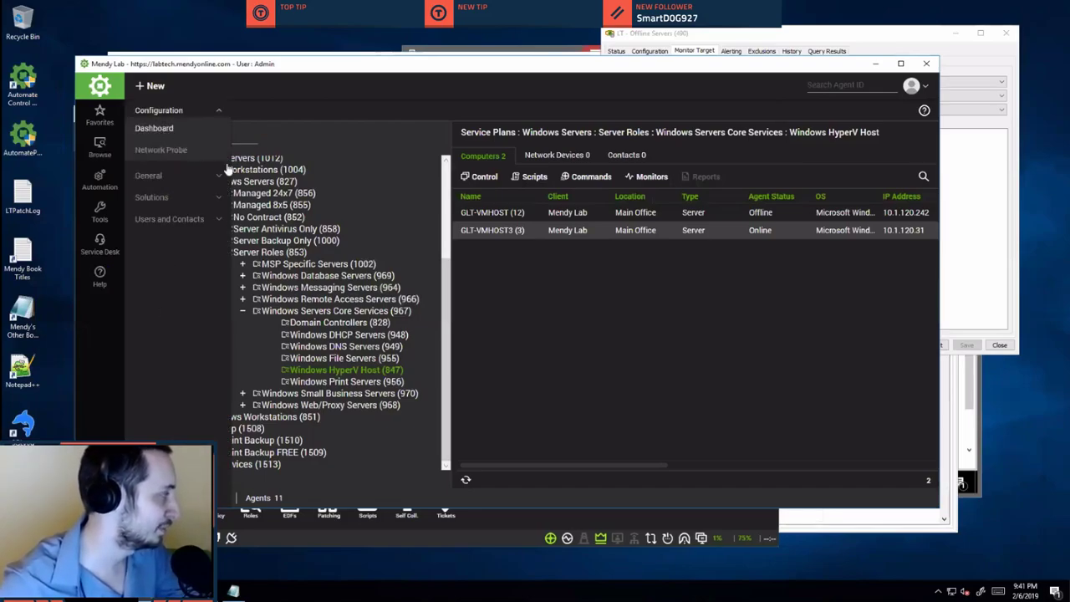
pyautogui.click(186, 138)
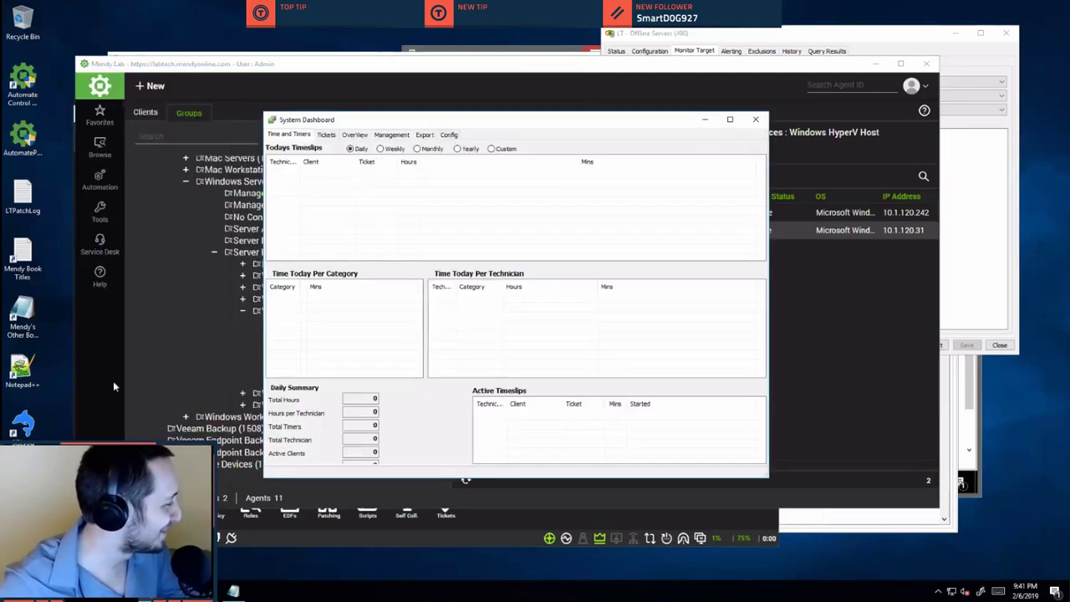
pyautogui.click(449, 135)
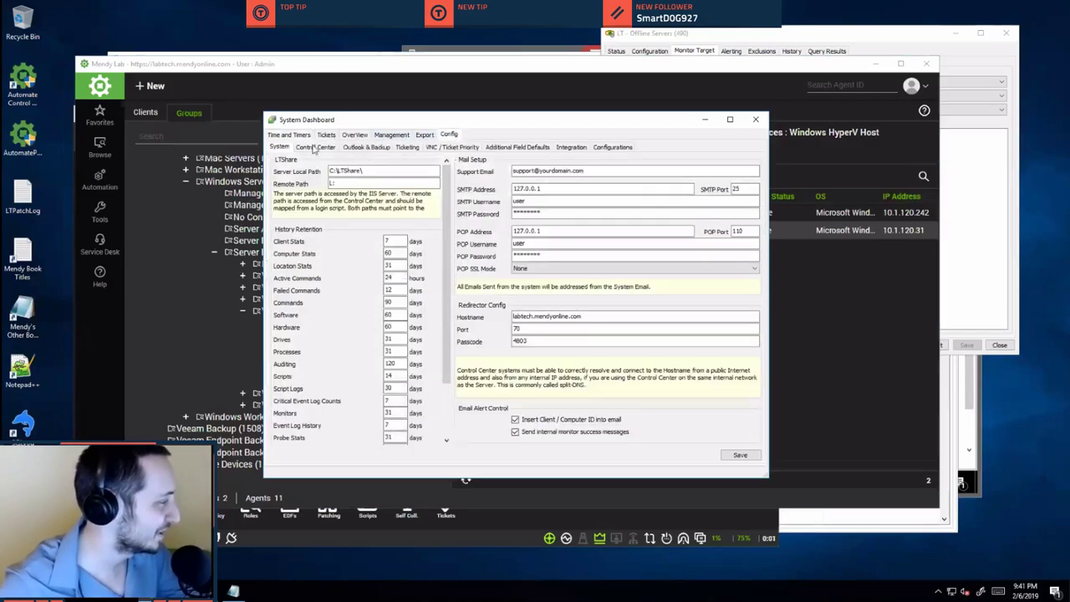
pyautogui.click(614, 147)
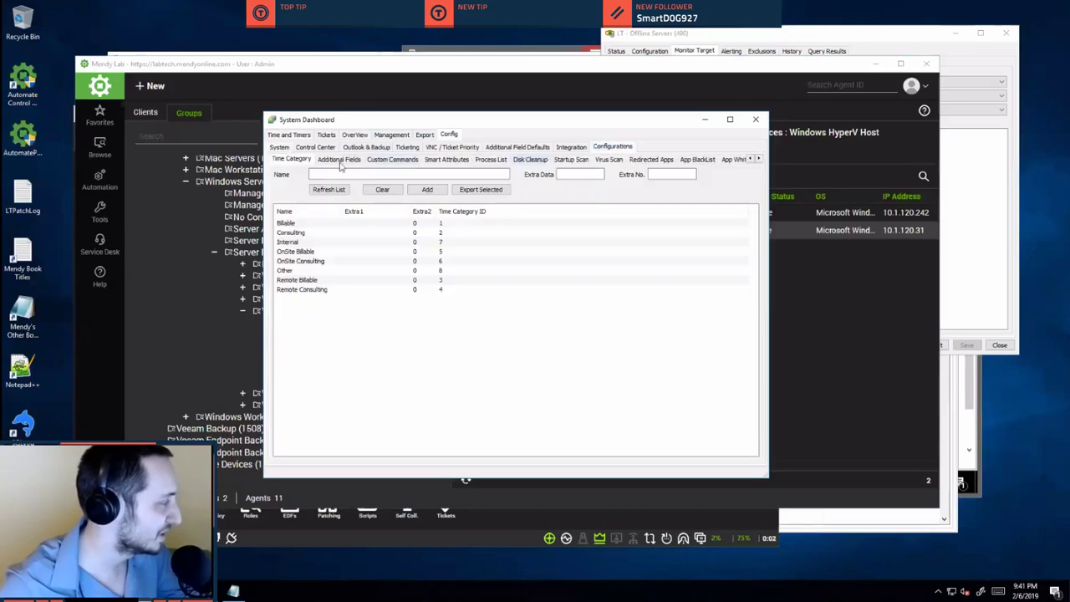
pyautogui.click(339, 159)
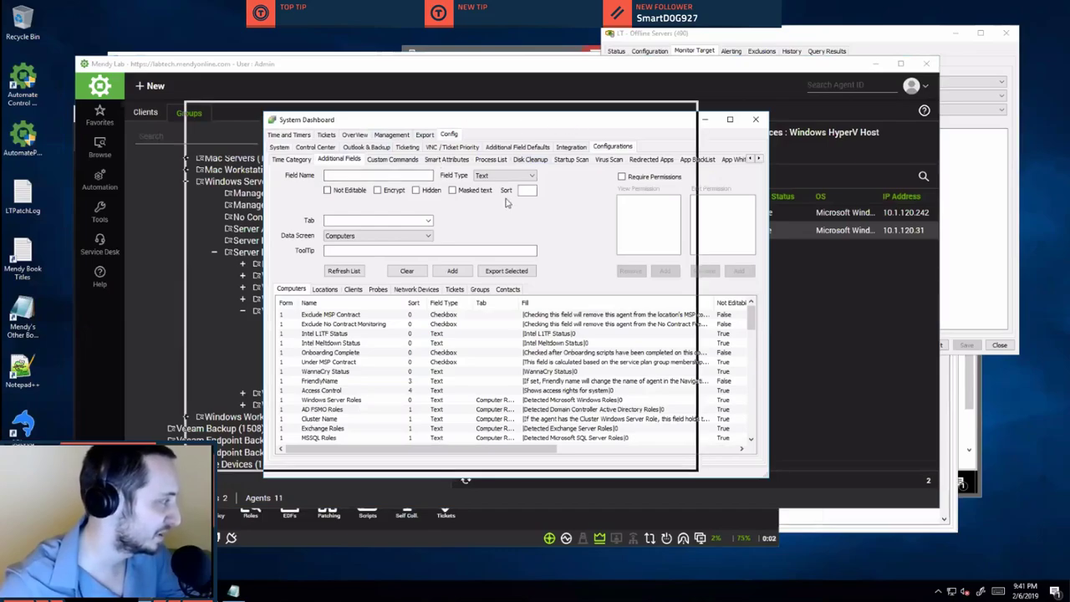
# Enlarge the System Dashboard window and look through the existing additional fields for computers.
pyautogui.moveTo(466, 122); pyautogui.dragTo(372, 102)
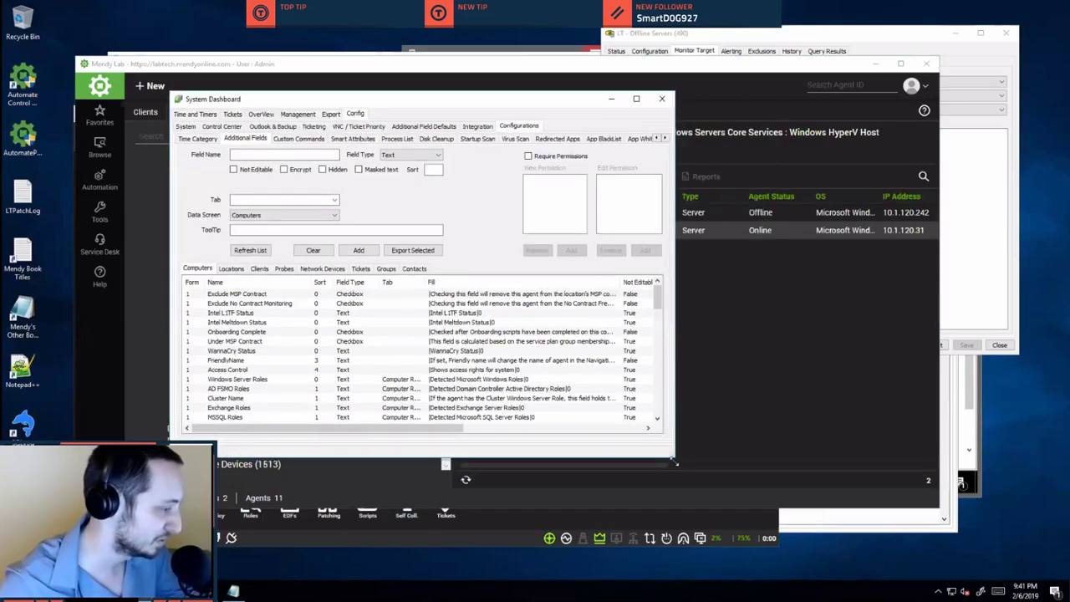
pyautogui.moveTo(684, 460); pyautogui.dragTo(837, 532)
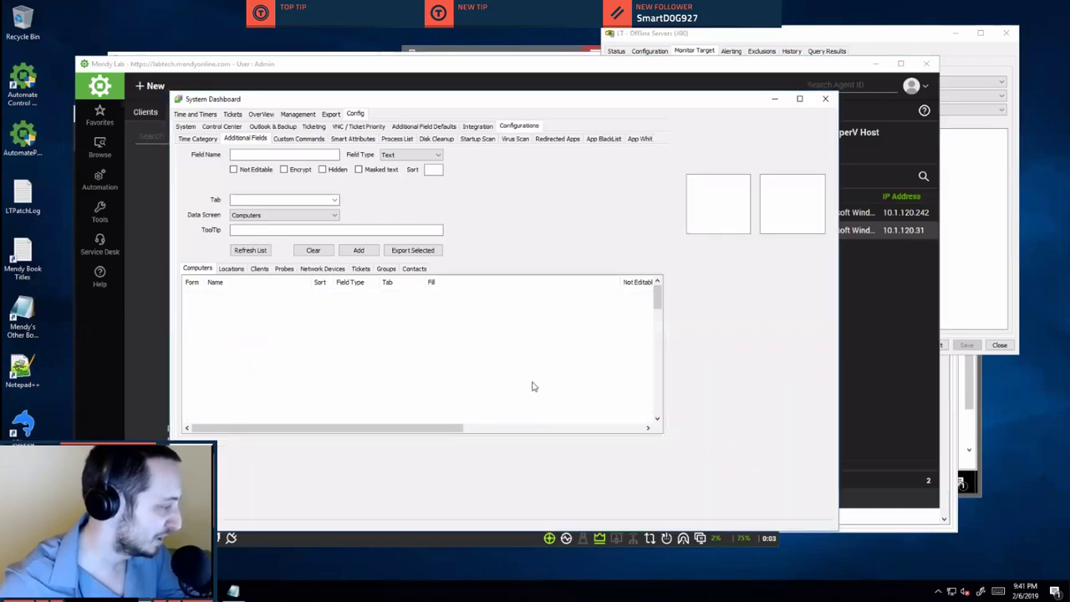
pyautogui.scroll(-5, 359, 321)
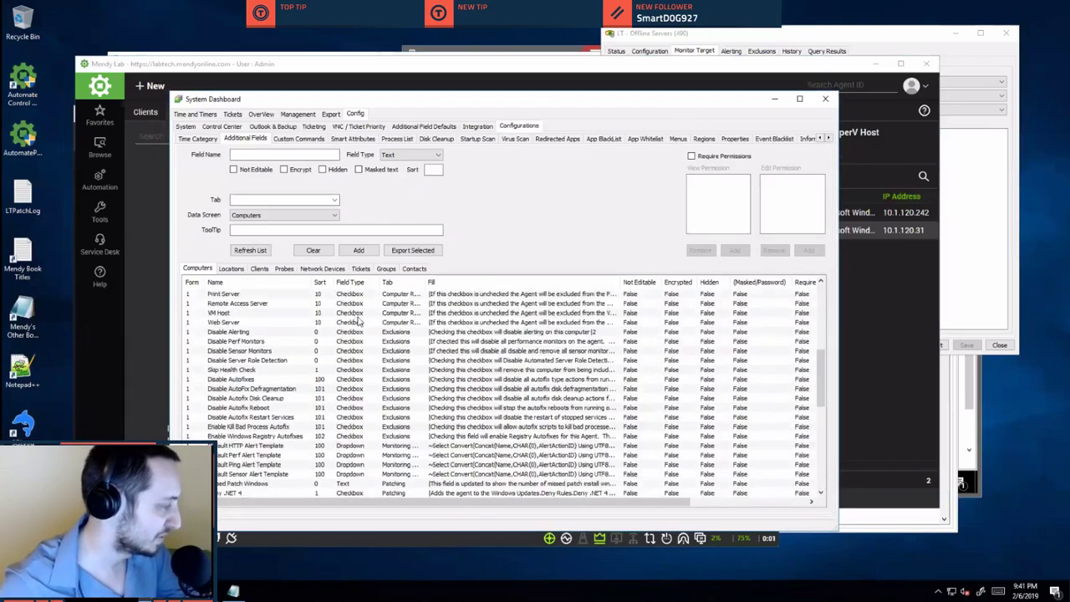
pyautogui.scroll(-3, 359, 320)
pyautogui.scroll(8, 359, 321)
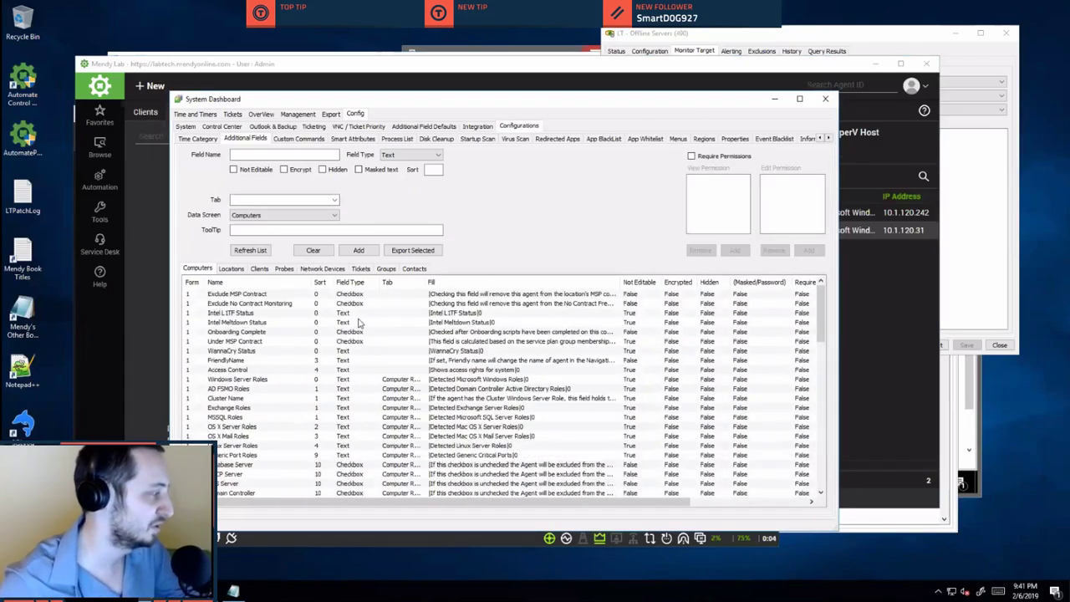
# Name the new additional field "Enable Online/Offline" and set its field type to Checkbox.
pyautogui.click(334, 157)
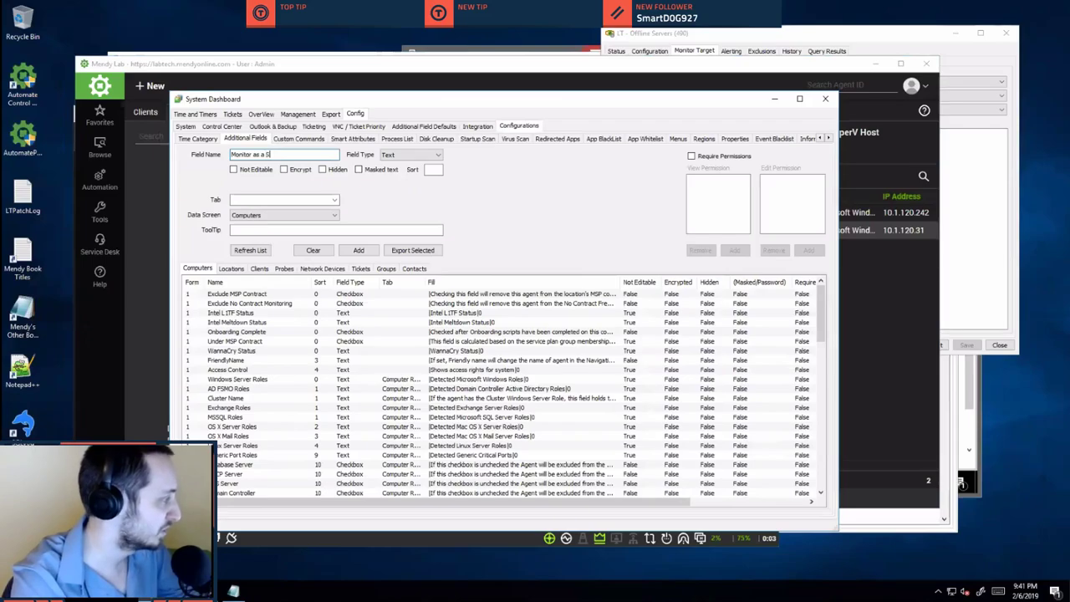
pyautogui.write('ver')
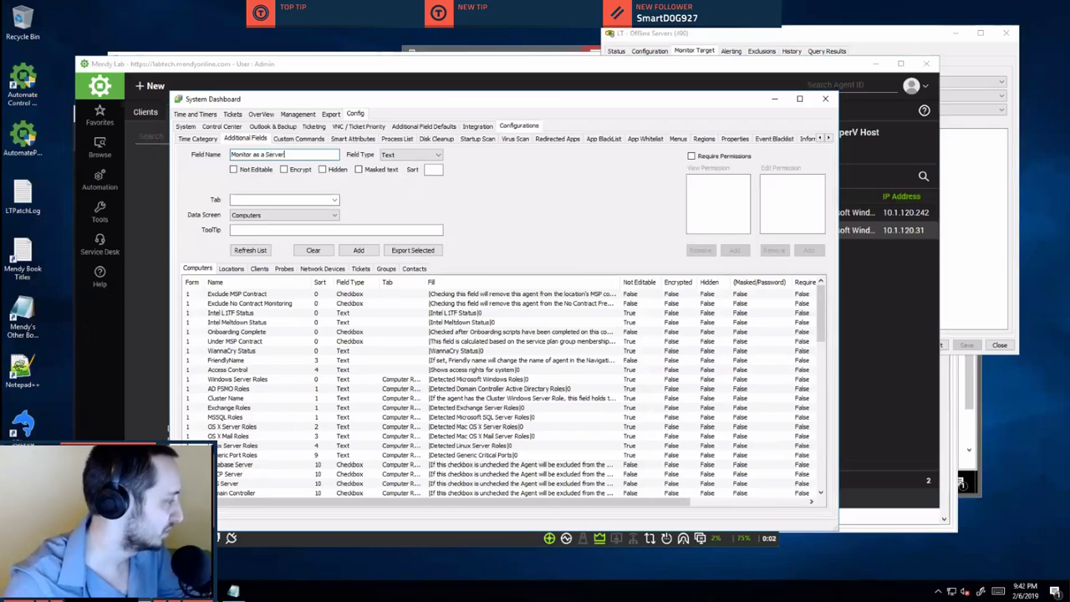
pyautogui.doubleClick(242, 155)
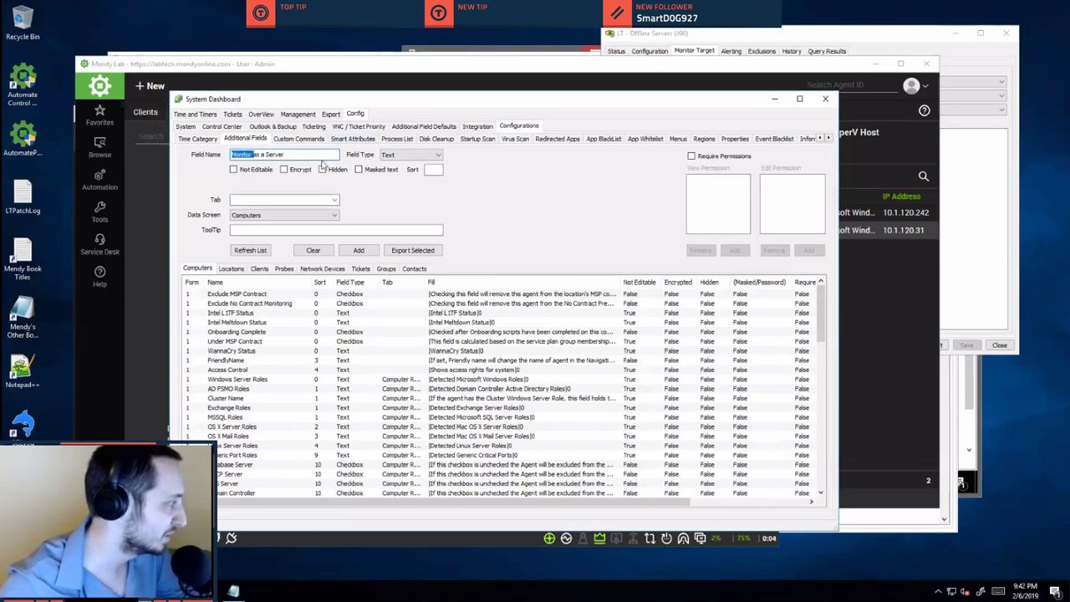
pyautogui.hotkey('ctrl', 'a')
pyautogui.write('Ena')
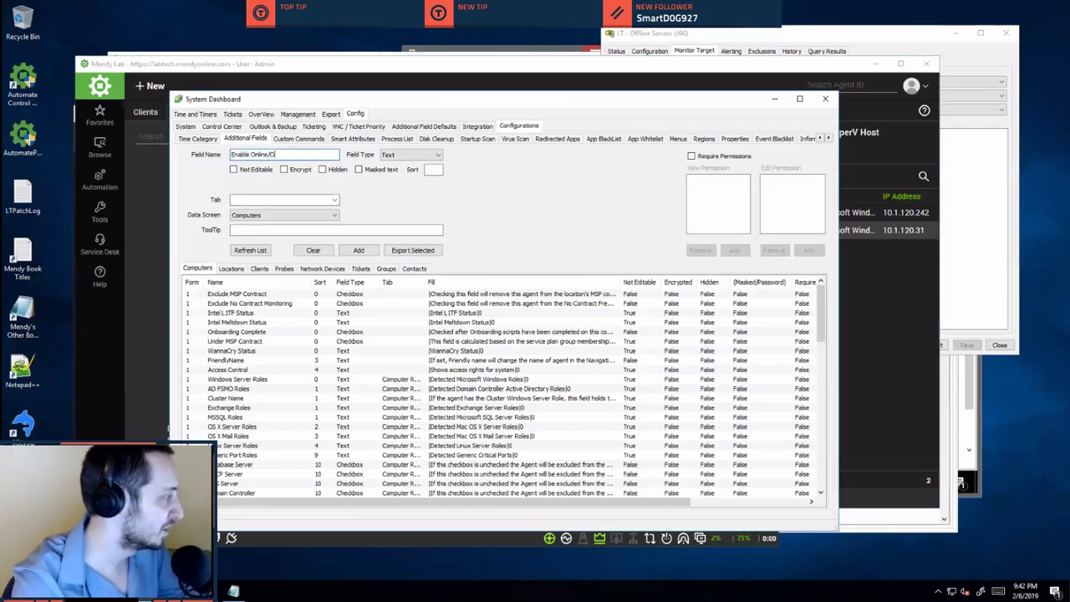
pyautogui.write('ble Online/Offline')
pyautogui.click(430, 156)
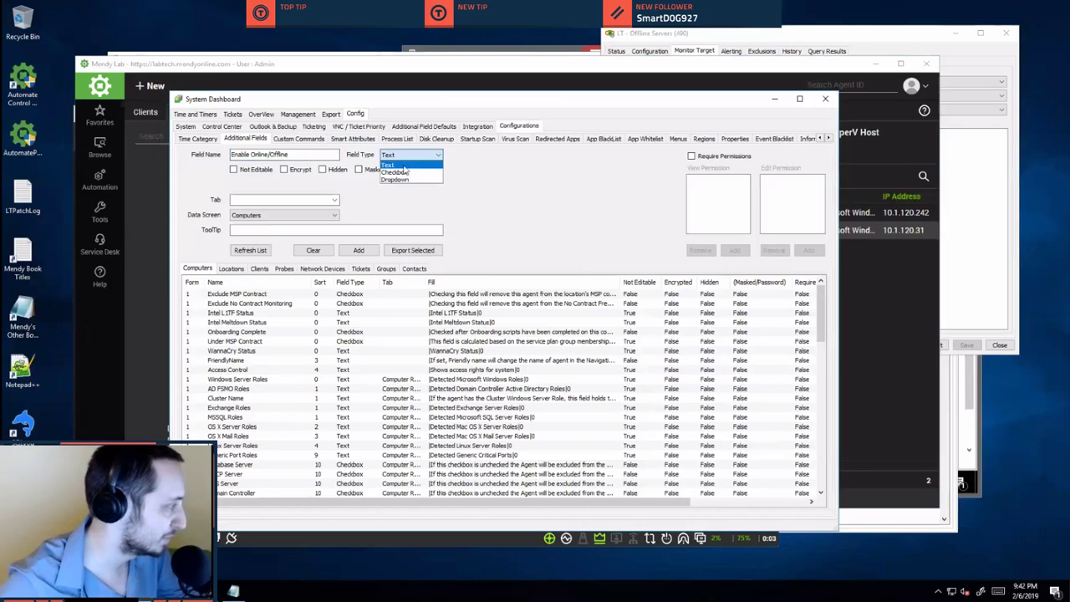
pyautogui.click(404, 173)
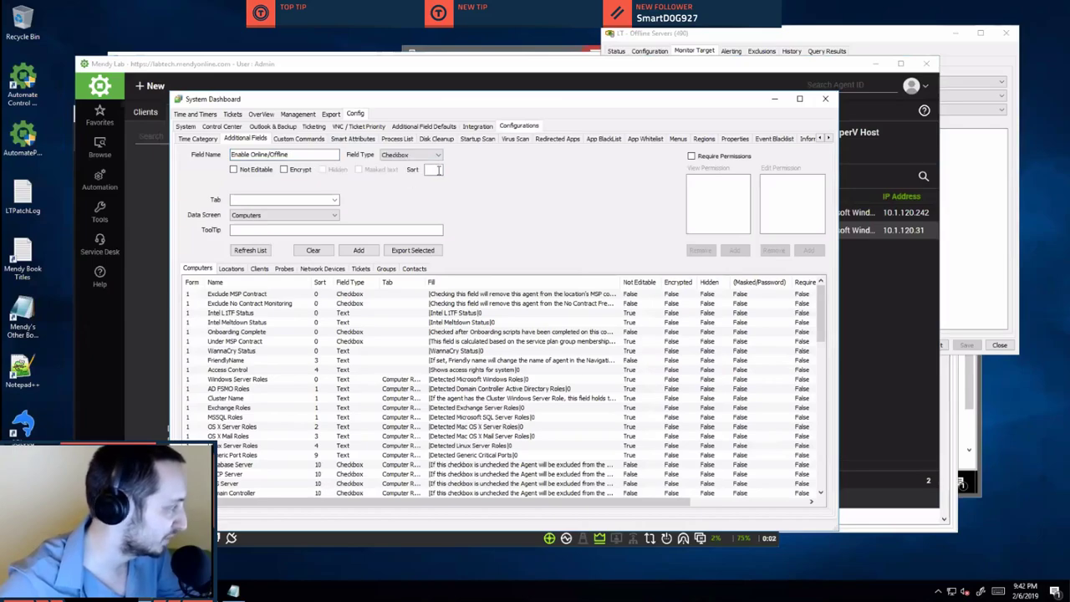
# Assign the new field to a new tab named "Mendy Custom Settings".
pyautogui.click(334, 202)
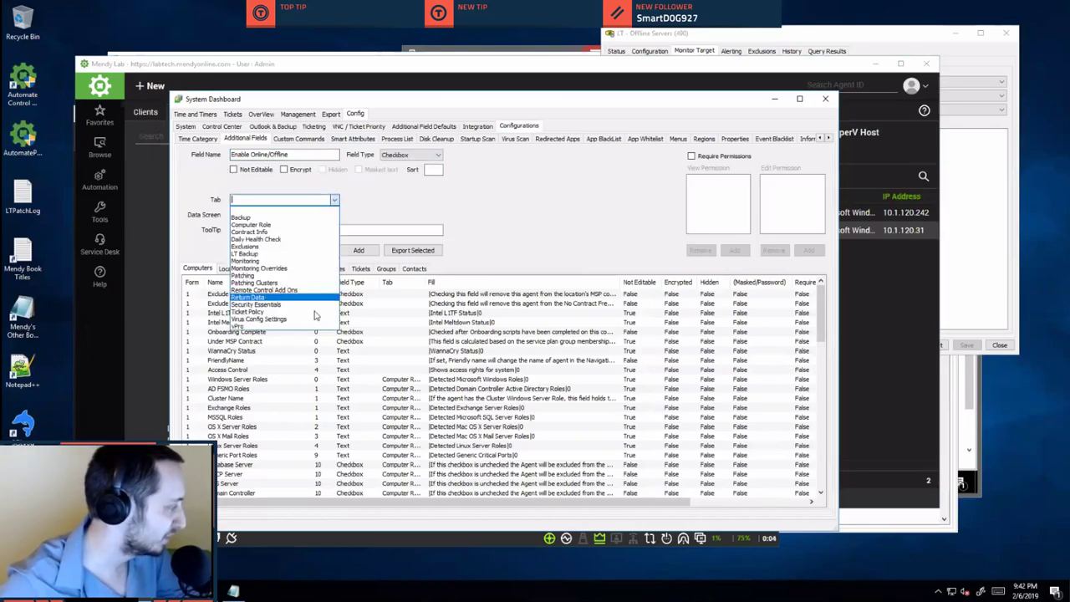
pyautogui.click(318, 201)
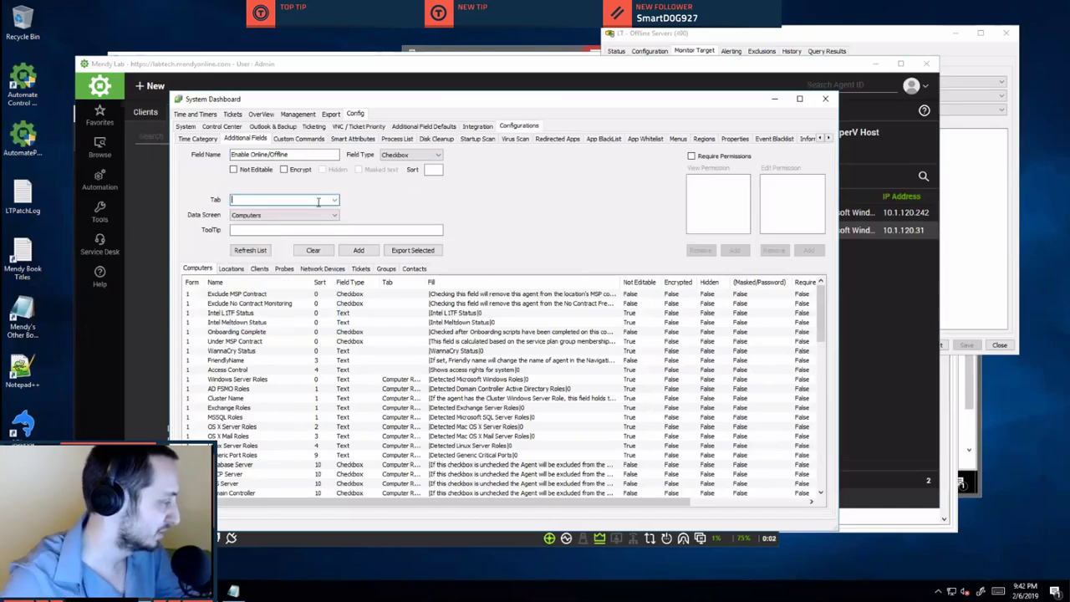
pyautogui.write('Custom')
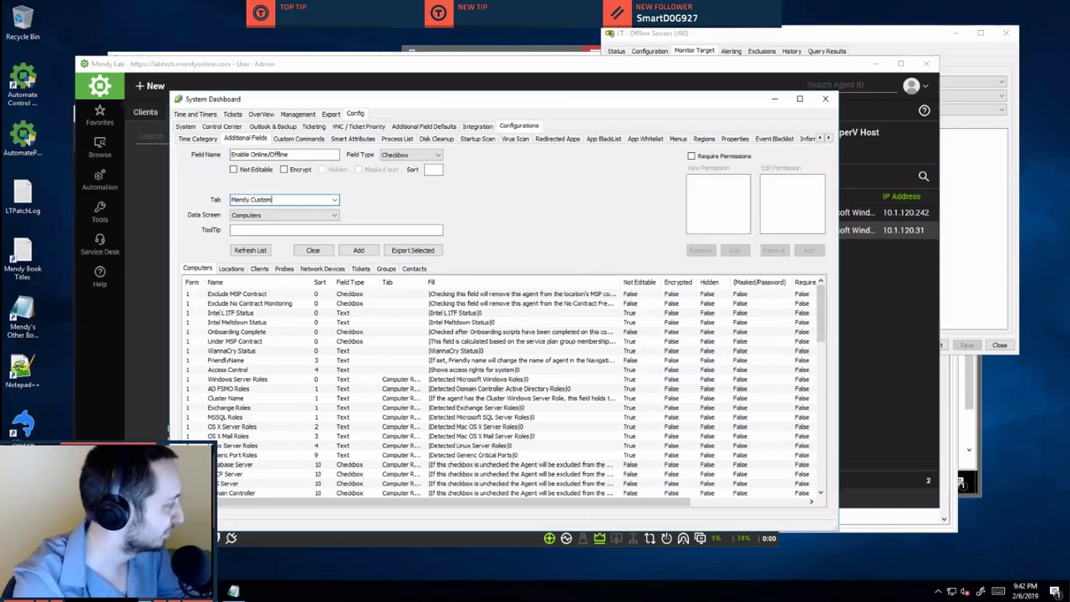
pyautogui.write('Settings')
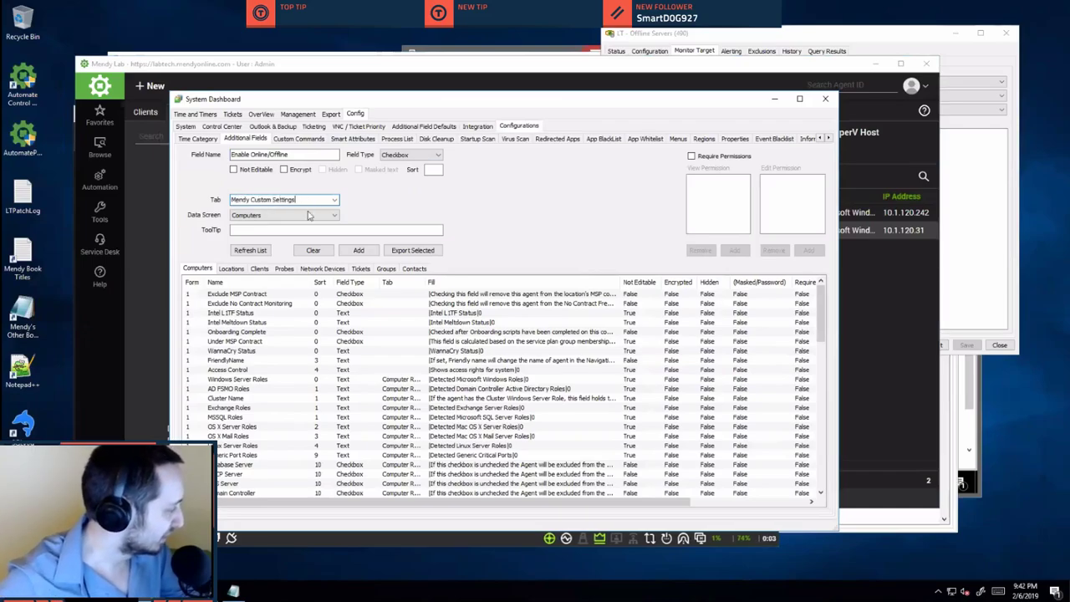
# Enter the tooltip "Check this box to enable online/offline alerts" and add the field for computers.
pyautogui.click(262, 231)
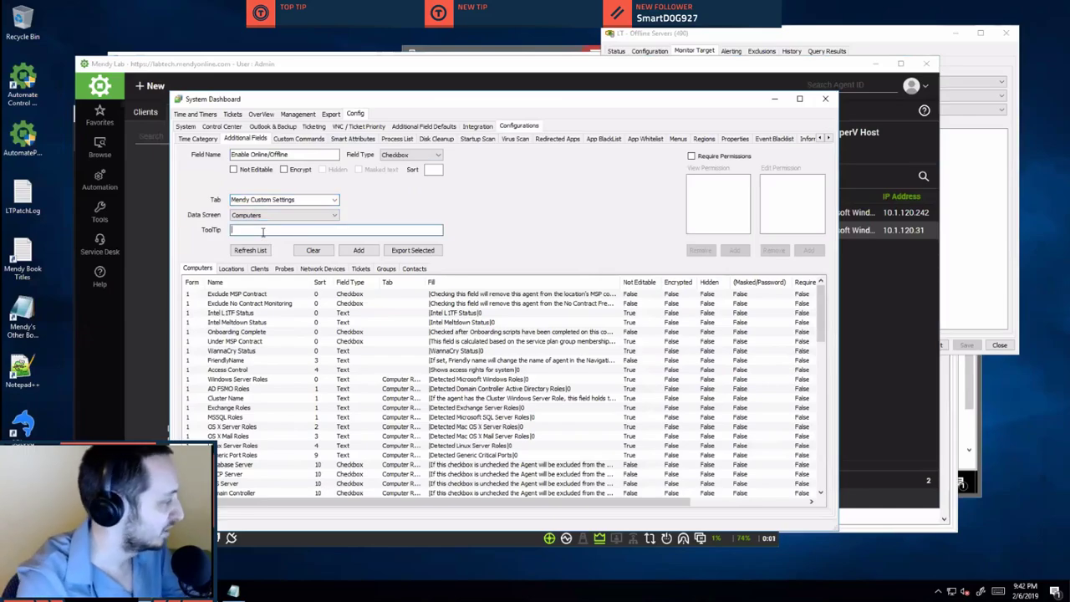
pyautogui.write('Check')
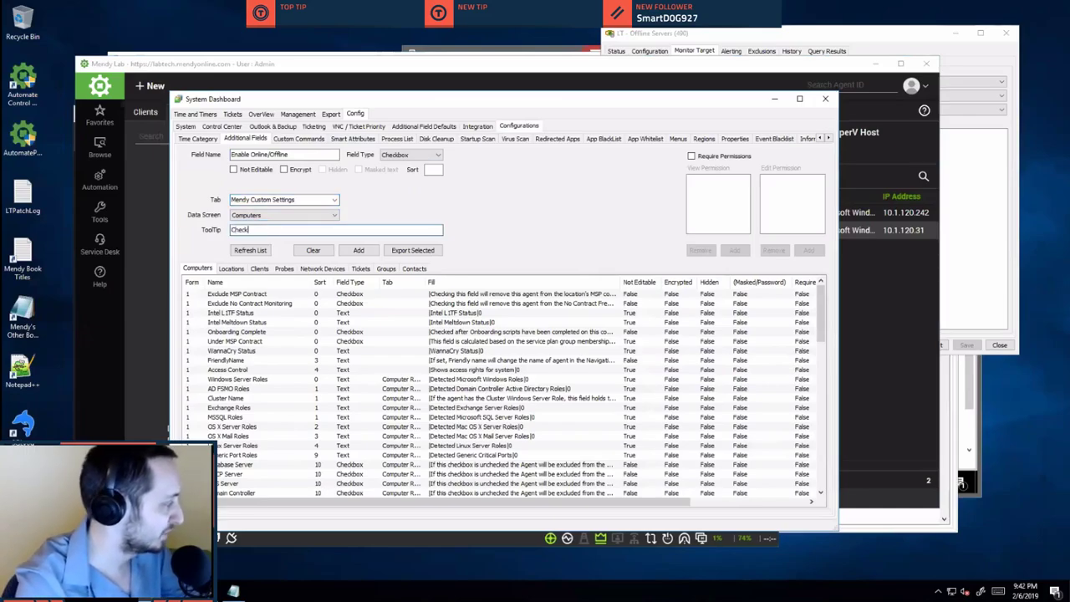
pyautogui.write(' this box to enable online/offline alerts')
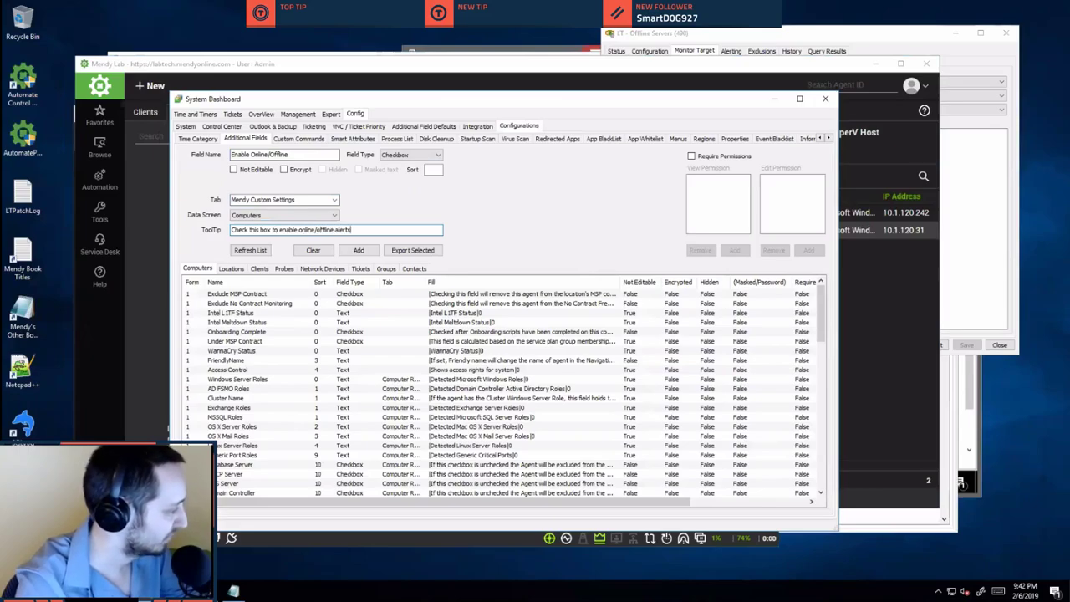
pyautogui.click(359, 251)
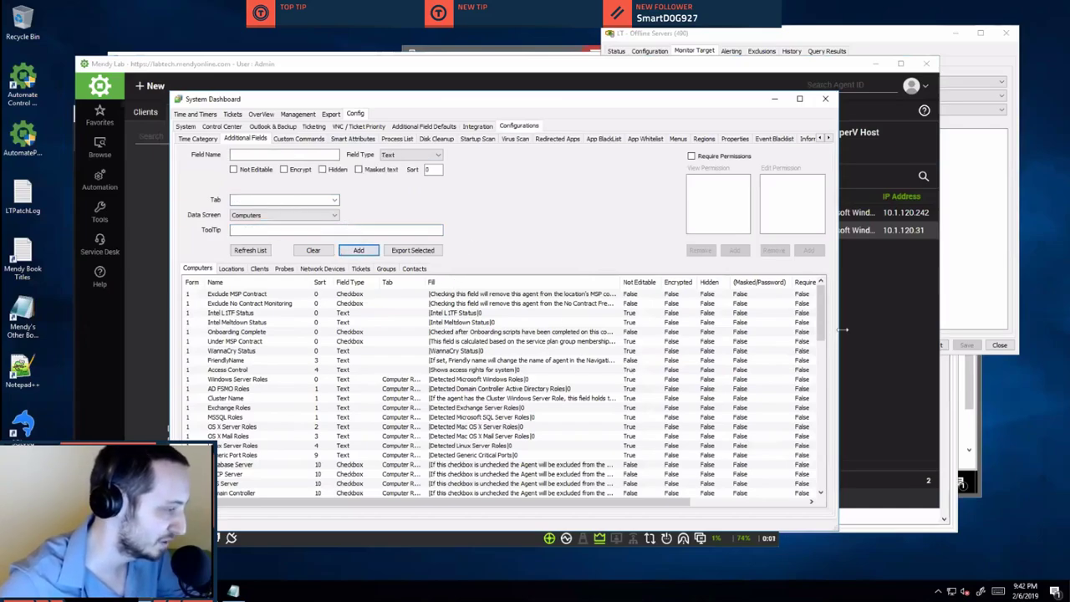
# Find the new Enable Online/Offline entry in the computer fields list, review its settings, and close the System Dashboard.
pyautogui.moveTo(822, 305); pyautogui.dragTo(846, 295)
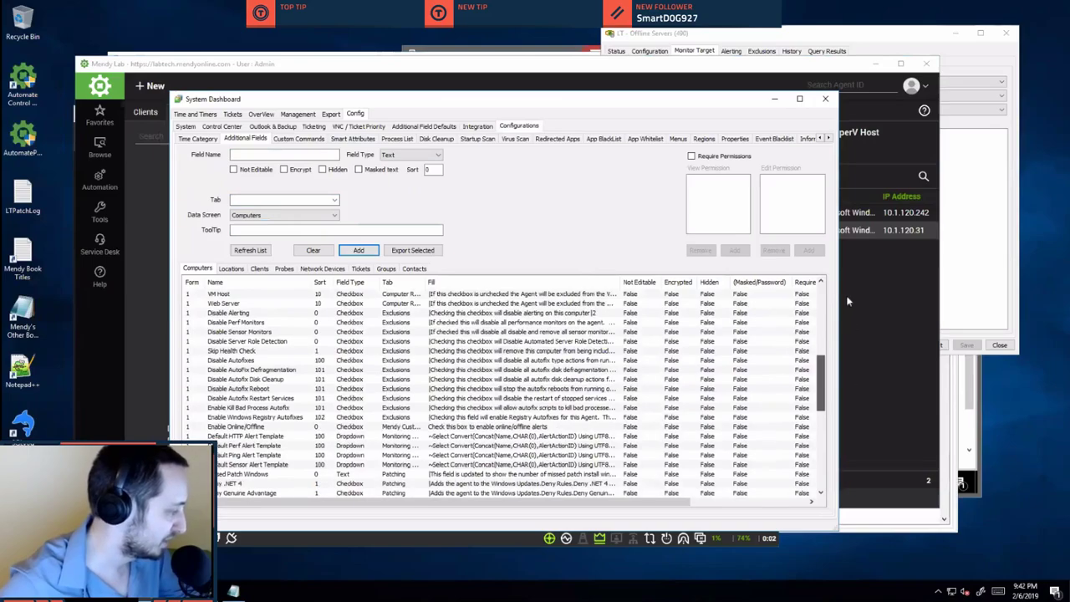
pyautogui.scroll(-10, 411, 453)
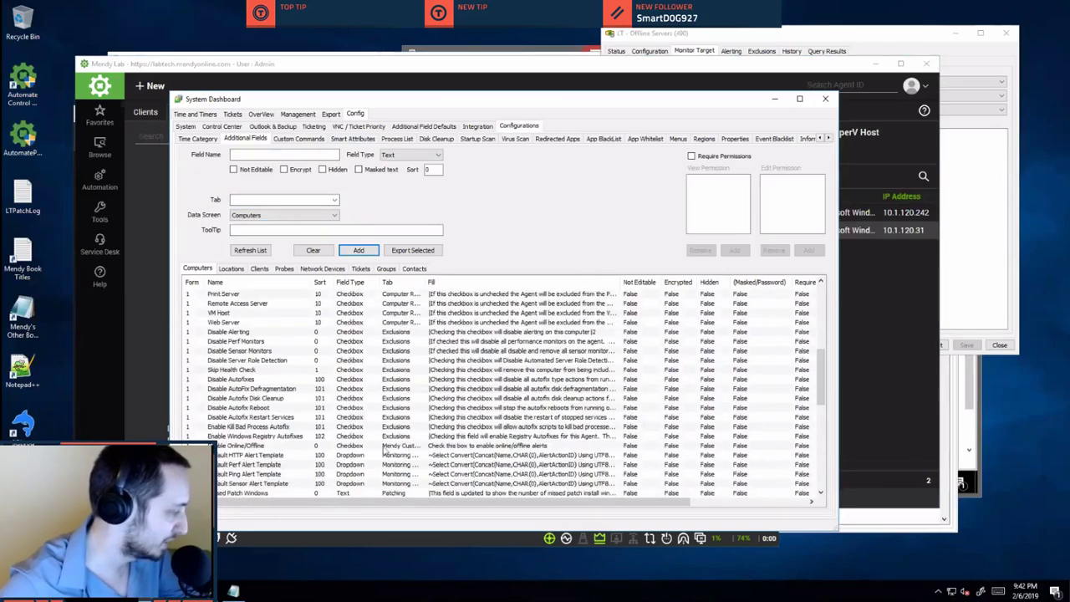
pyautogui.click(384, 447)
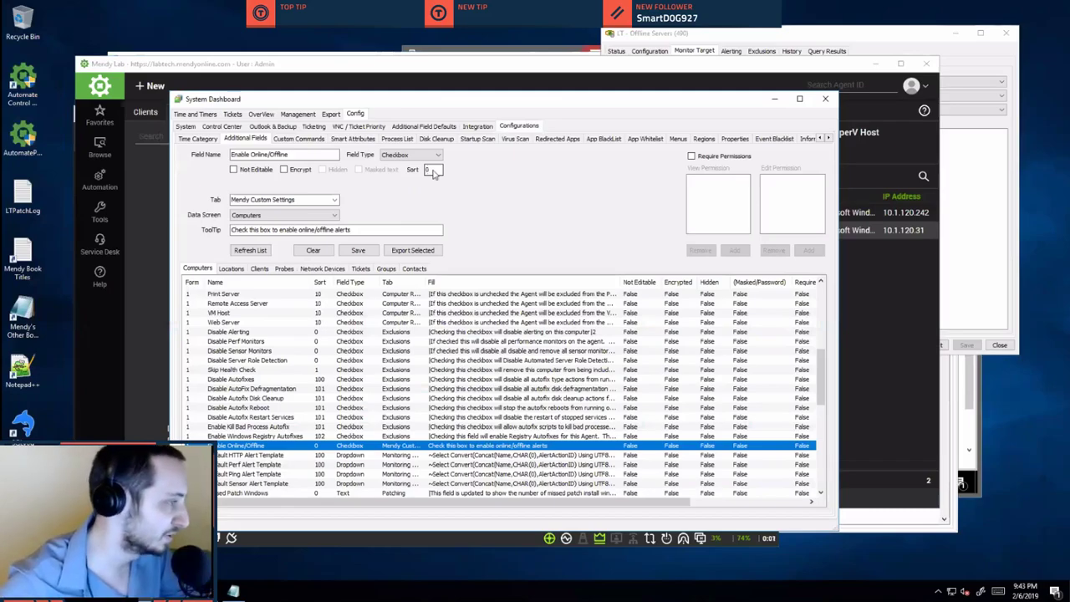
pyautogui.click(824, 100)
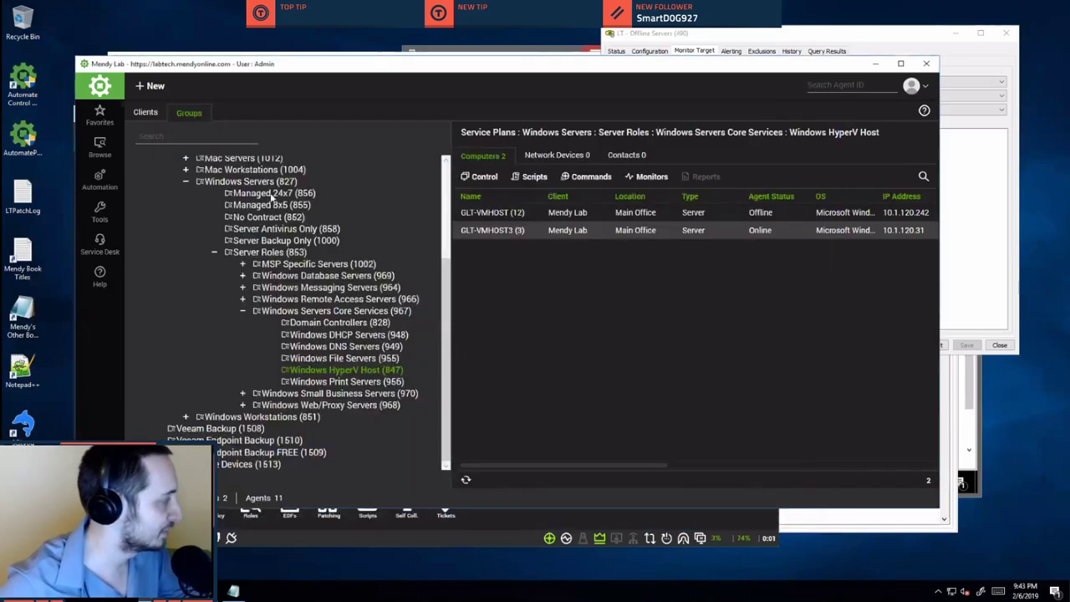
# Open the MENDY-10PRO computer from the clients list and show its Extra Data Fields.
pyautogui.click(147, 113)
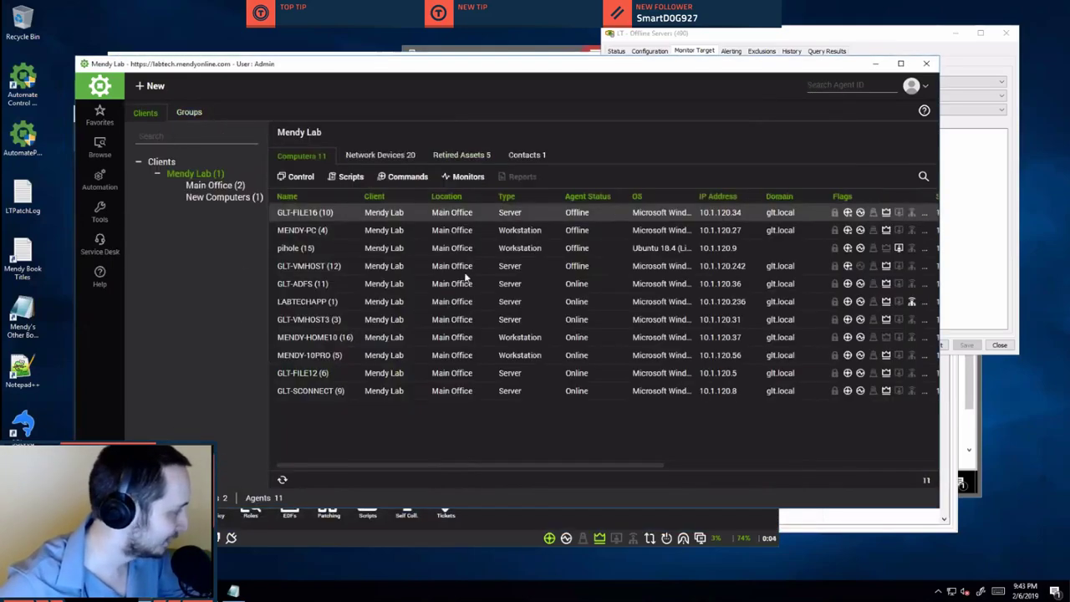
pyautogui.doubleClick(327, 357)
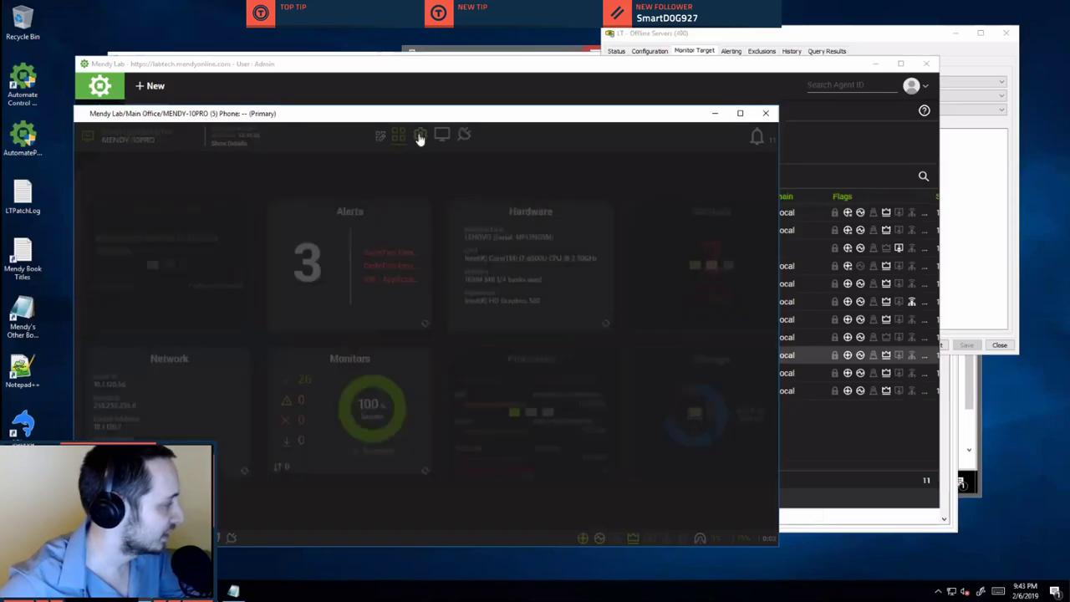
pyautogui.click(420, 136)
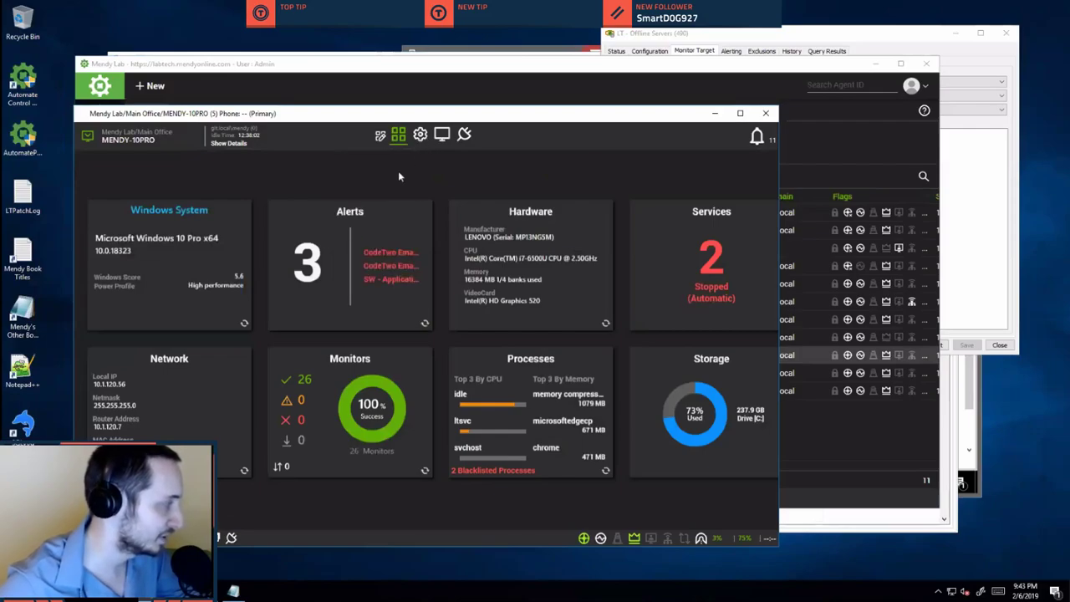
pyautogui.moveTo(399, 174)
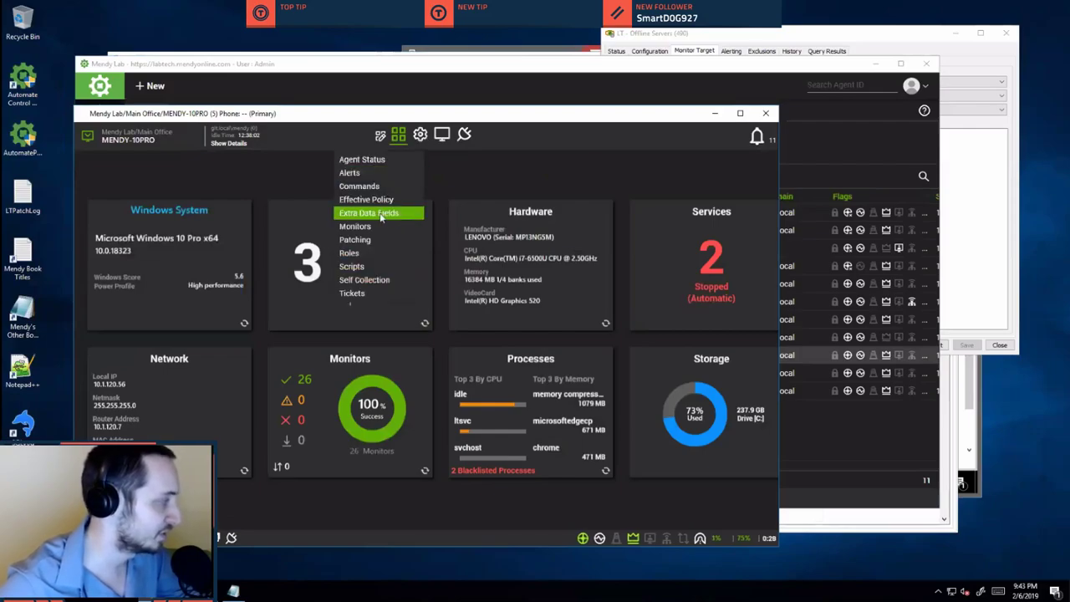
pyautogui.moveTo(419, 135)
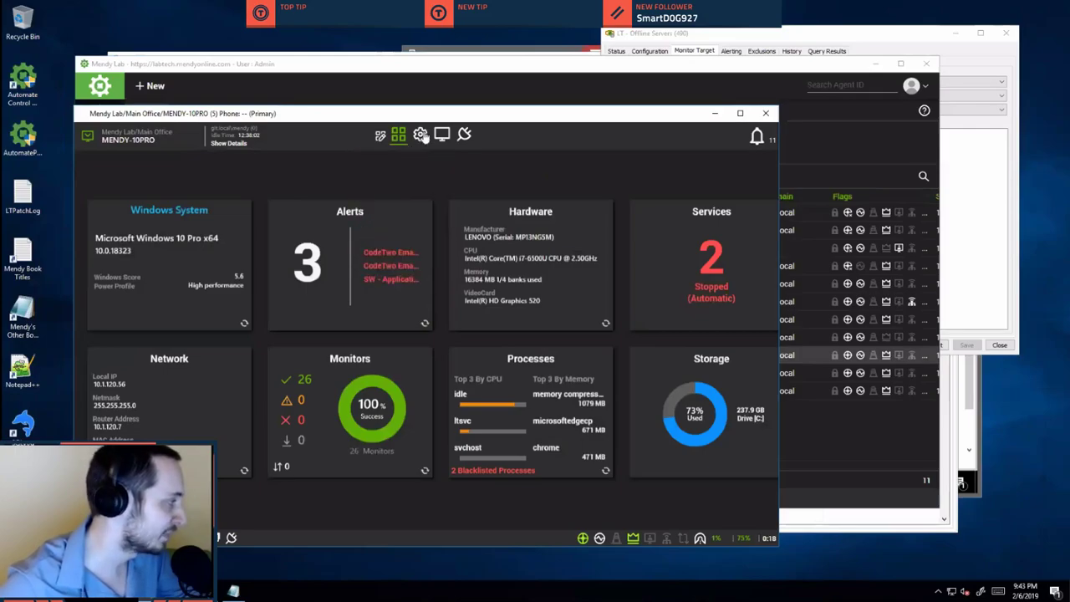
pyautogui.click(369, 212)
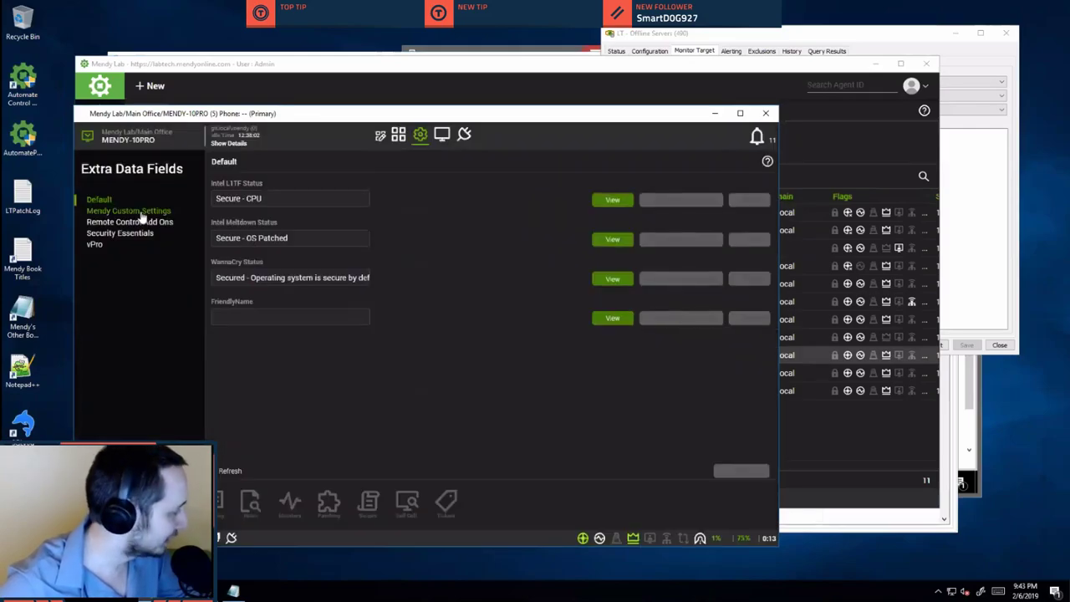
# Enable the Enable Online/Offline option under Mendy Custom Settings for this computer and save the change.
pyautogui.click(142, 216)
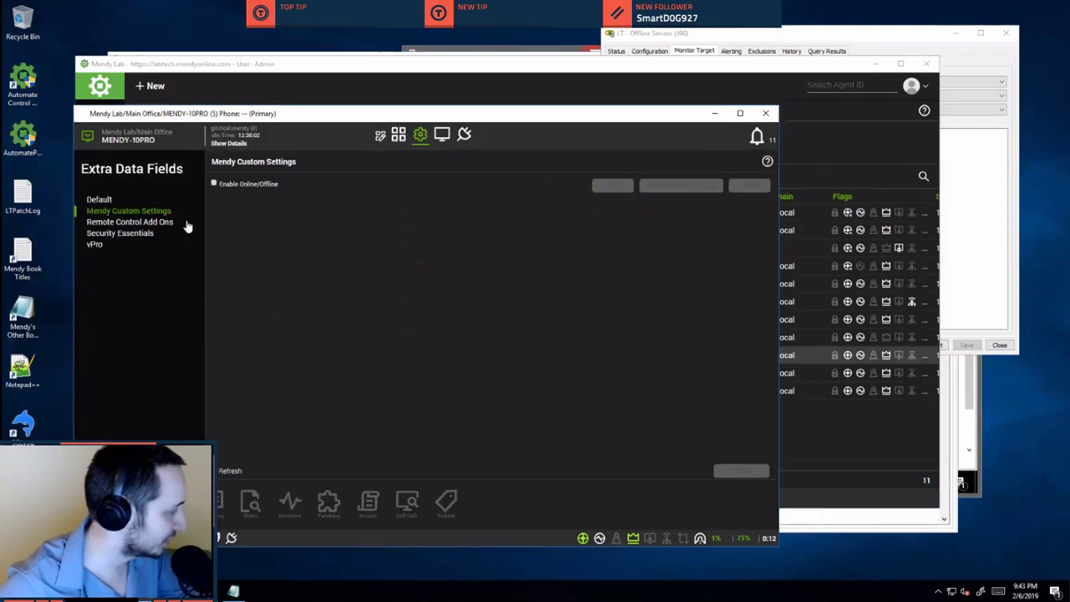
pyautogui.click(241, 184)
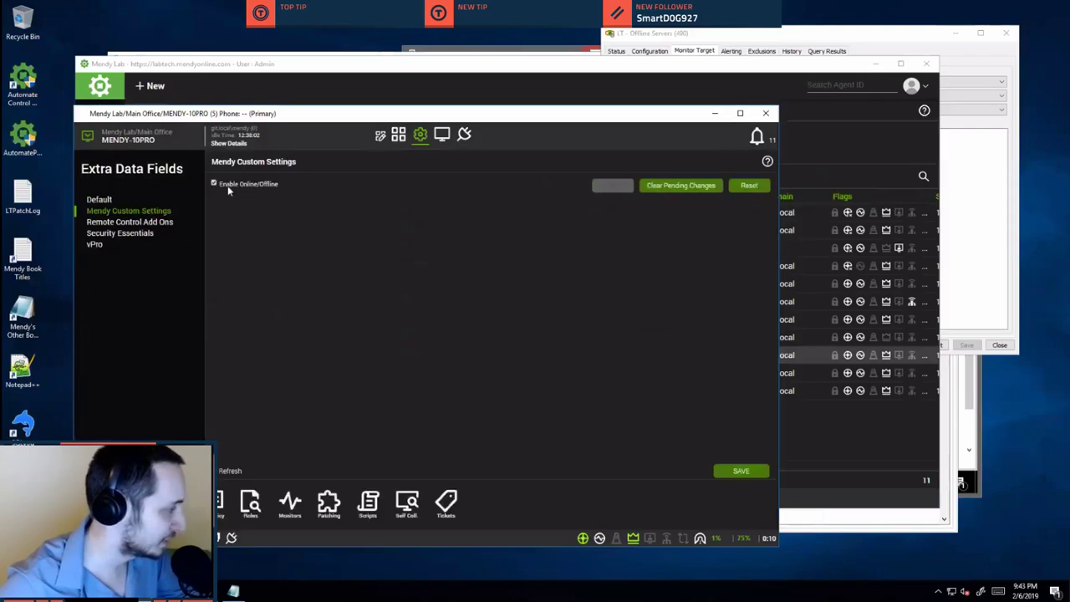
pyautogui.click(725, 473)
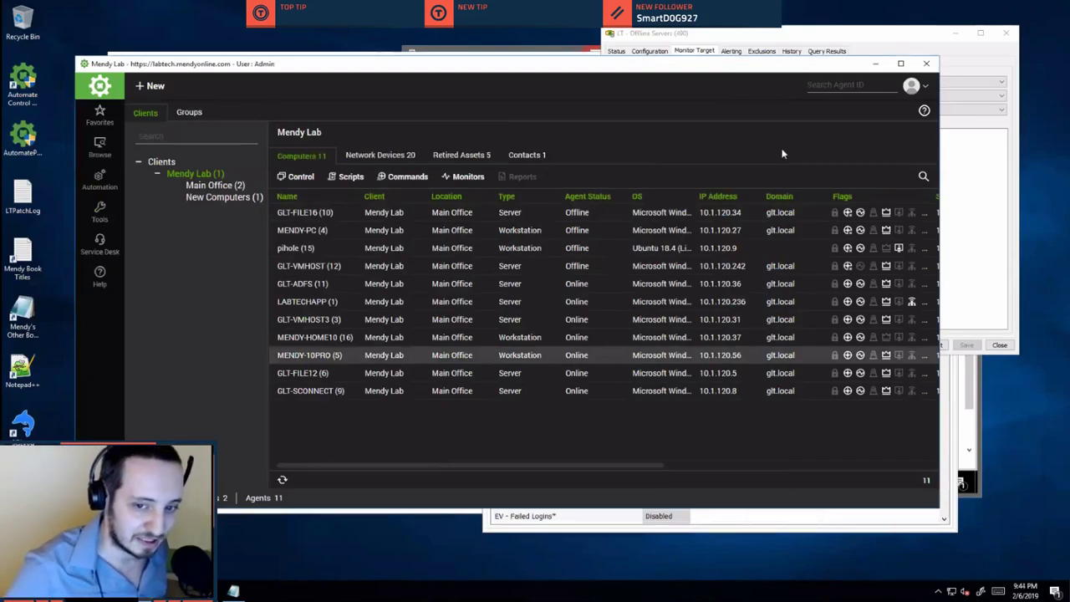
# Reload the system cache and open the advanced search for computers.
pyautogui.click(926, 86)
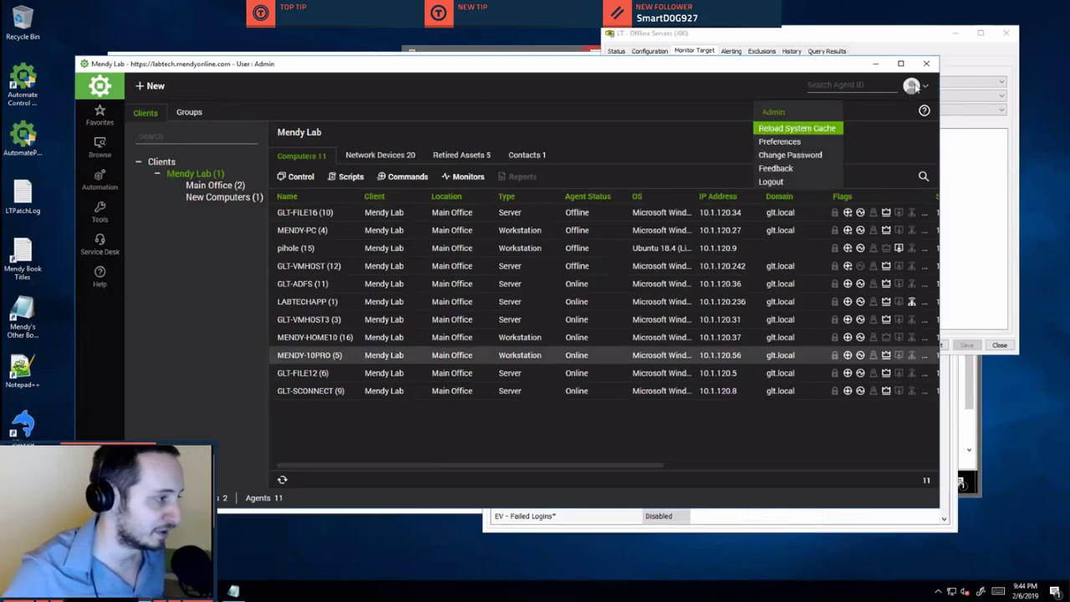
pyautogui.click(802, 127)
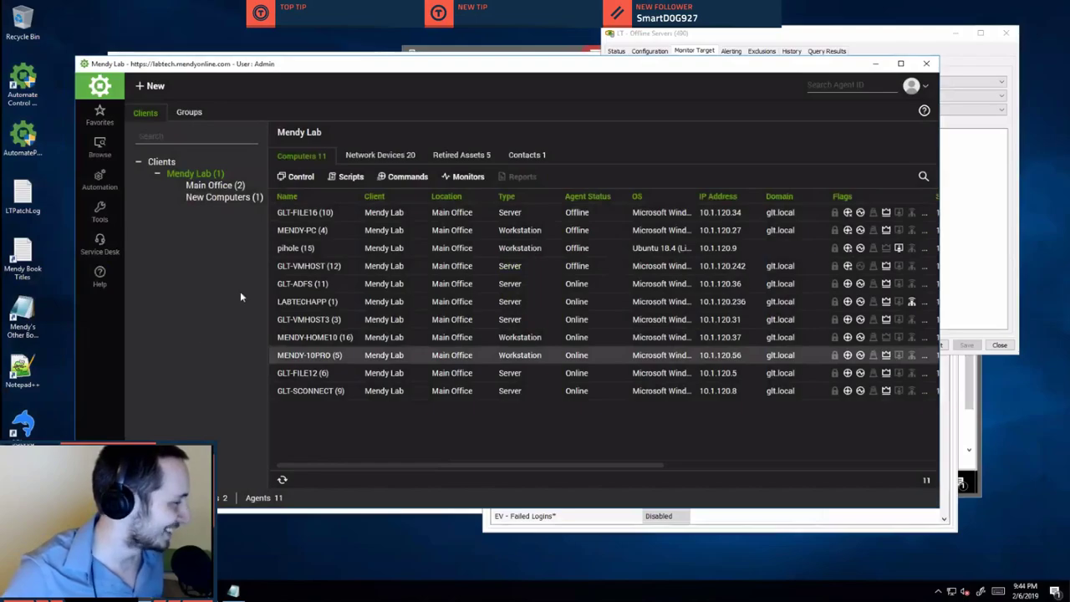
pyautogui.click(98, 180)
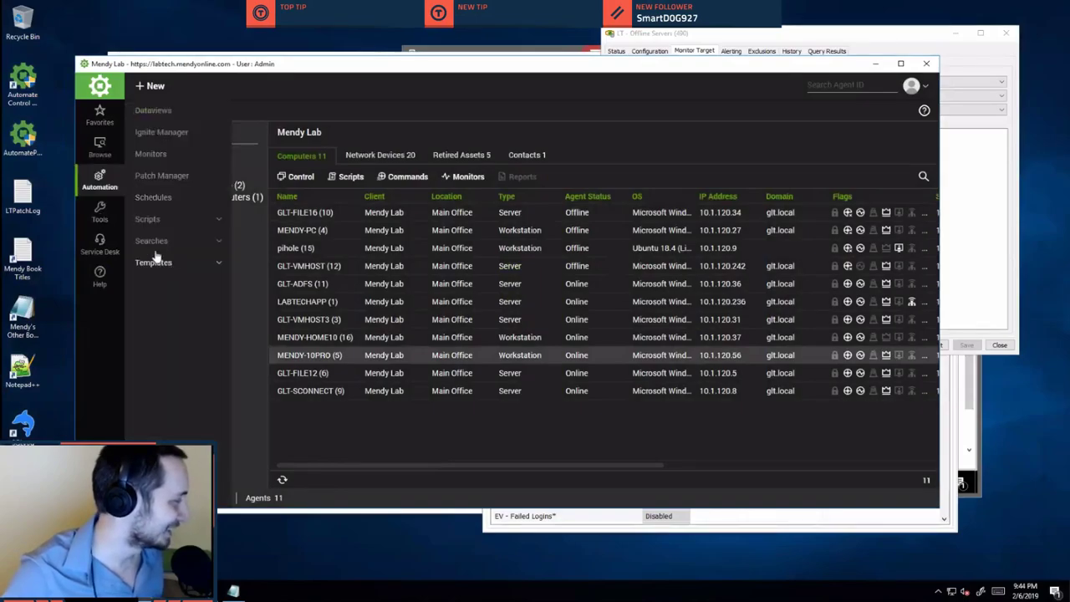
pyautogui.click(150, 241)
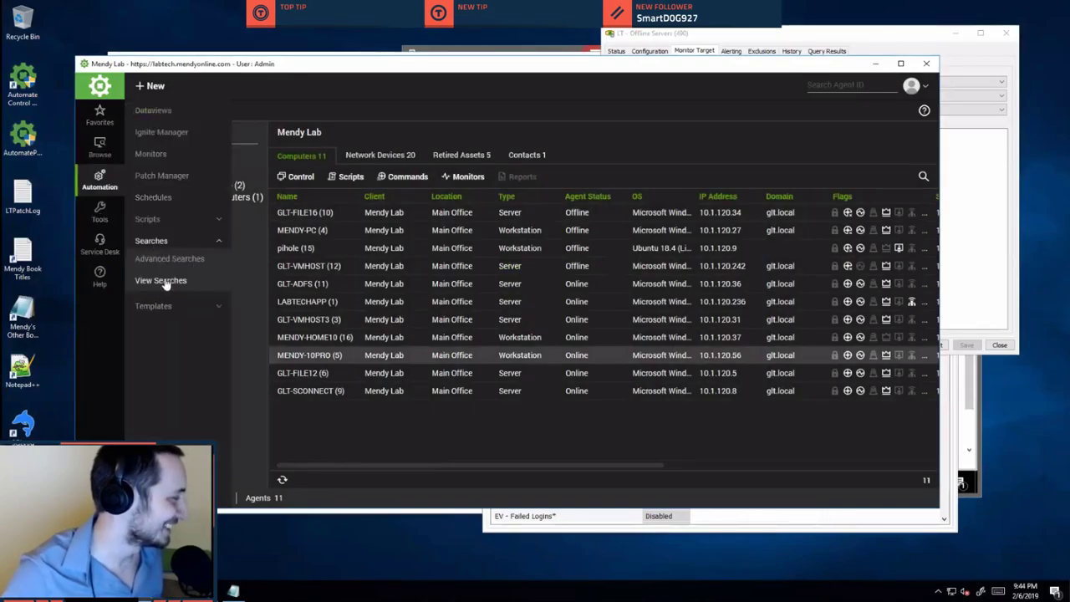
pyautogui.click(168, 260)
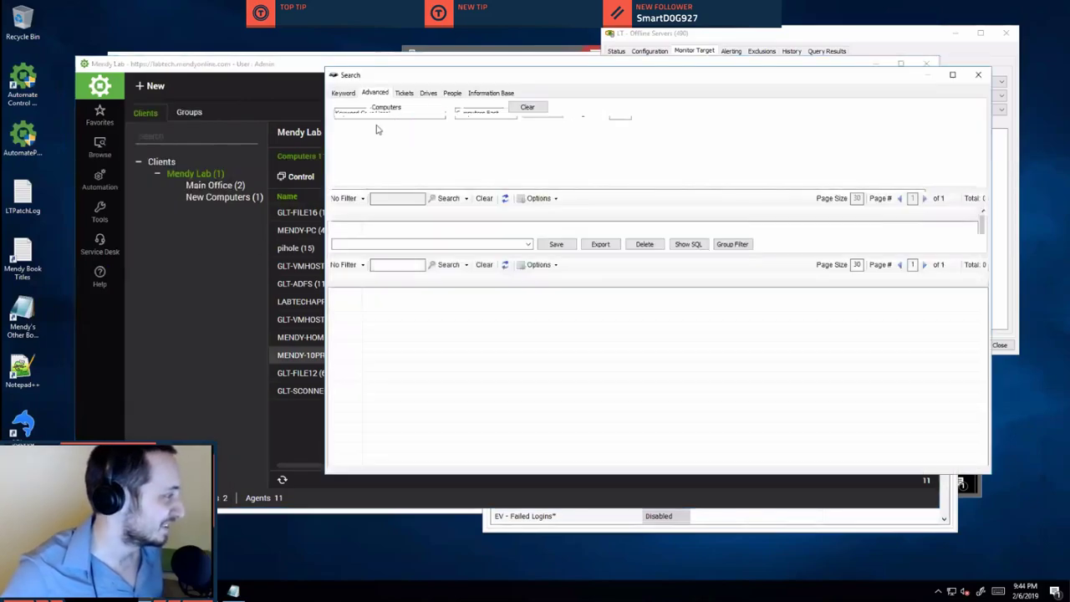
# Add the condition that the Mendy Custom Settings extra data field Enable Online/Offline is true, and run the computer search.
pyautogui.click(350, 123)
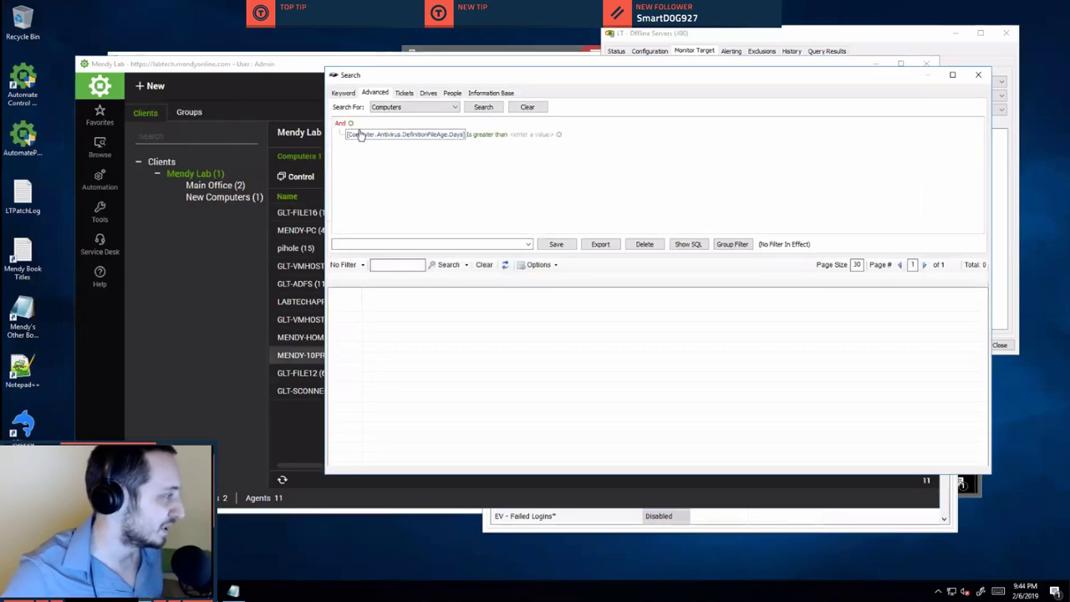
pyautogui.click(360, 135)
pyautogui.moveTo(408, 148)
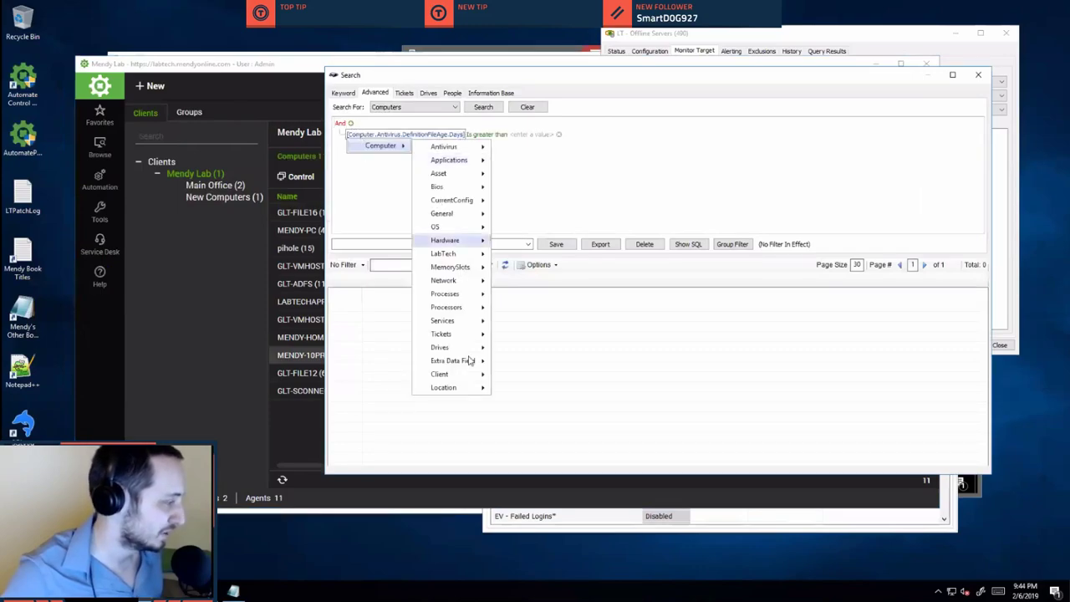
pyautogui.moveTo(470, 361)
pyautogui.moveTo(572, 457)
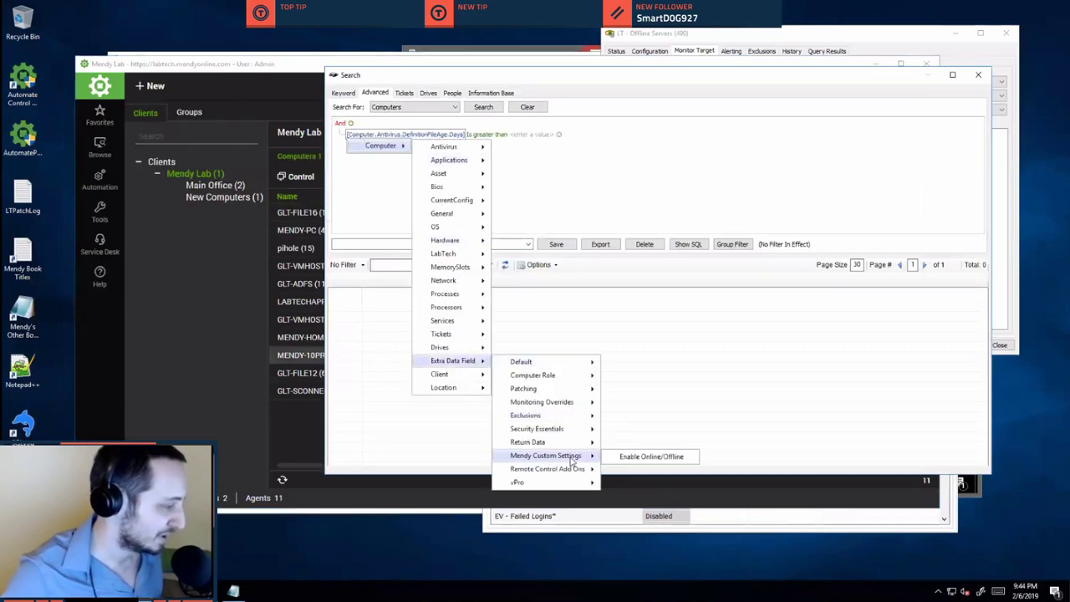
pyautogui.click(633, 458)
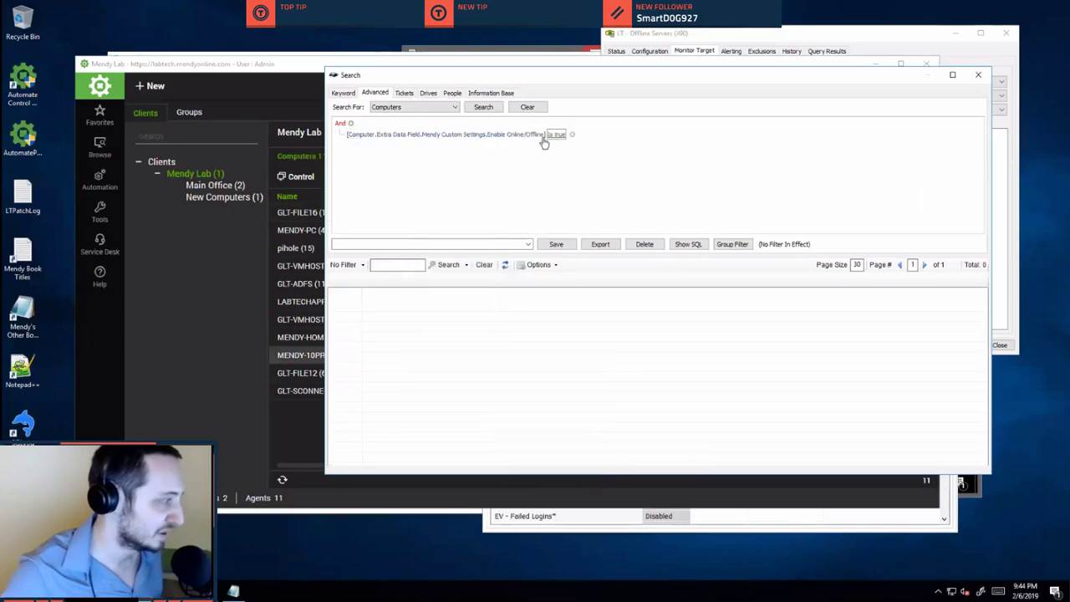
pyautogui.click(484, 108)
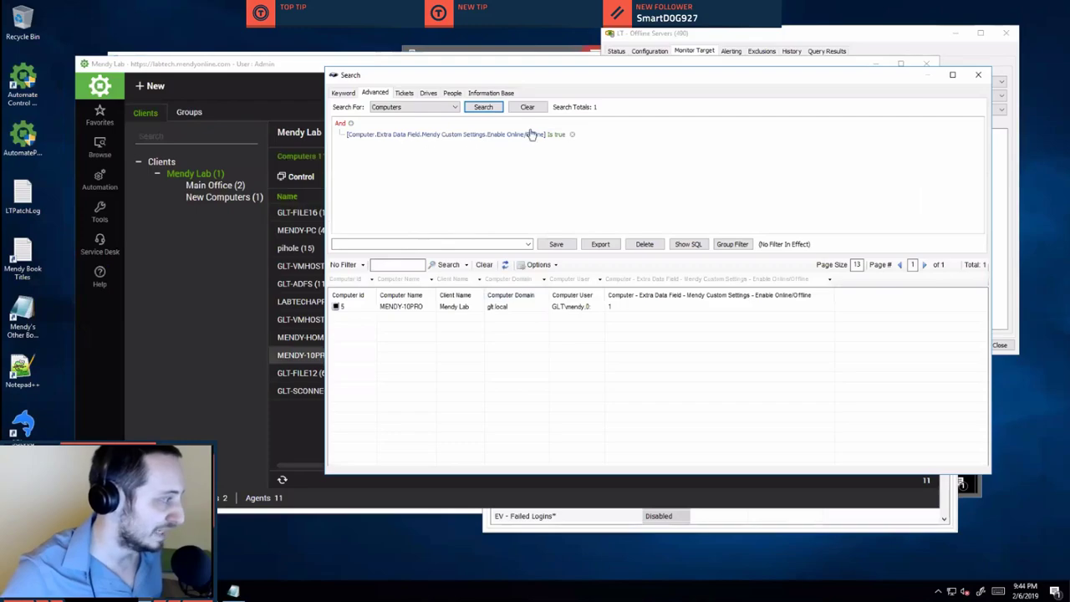
pyautogui.moveTo(644, 83); pyautogui.dragTo(514, 90)
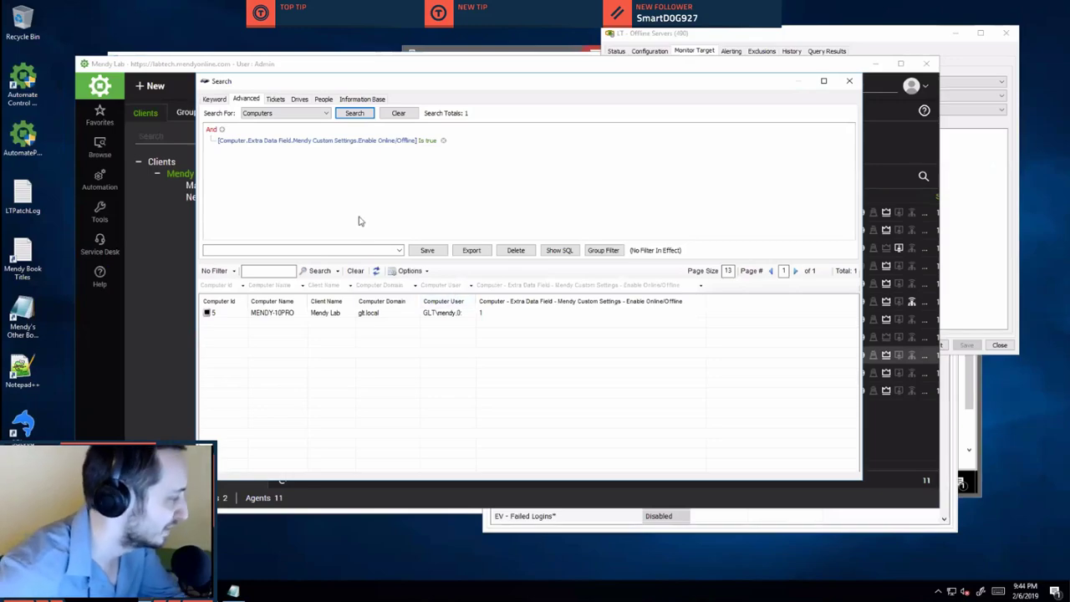
# Save the search as Custom Searches\Online Offline Check, creating the missing Custom Searches folder, and close the search window.
pyautogui.click(355, 250)
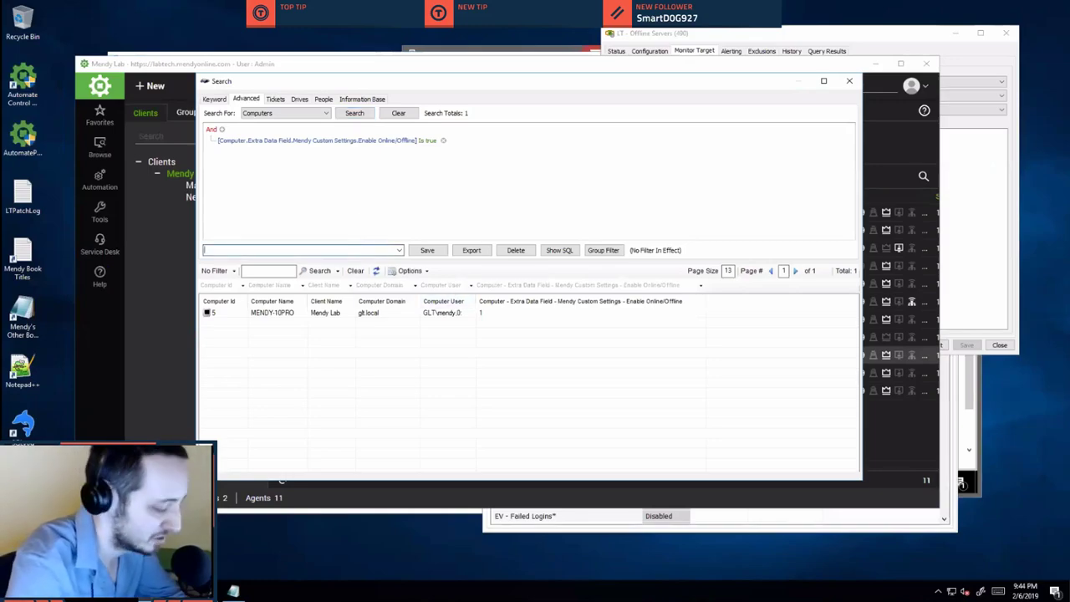
pyautogui.write('Custom Searches')
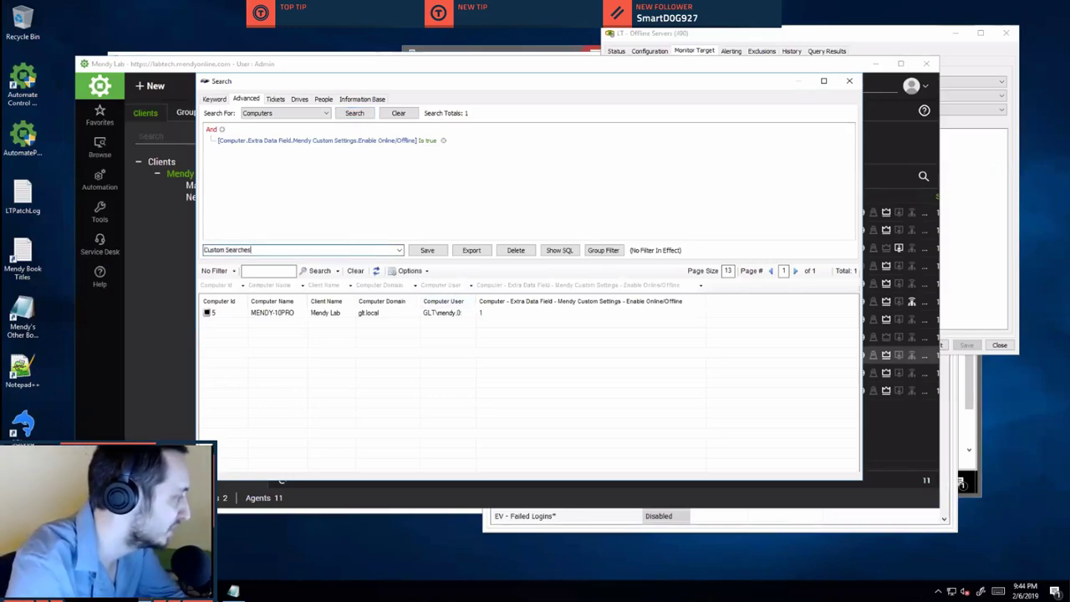
pyautogui.write('\\Online Off')
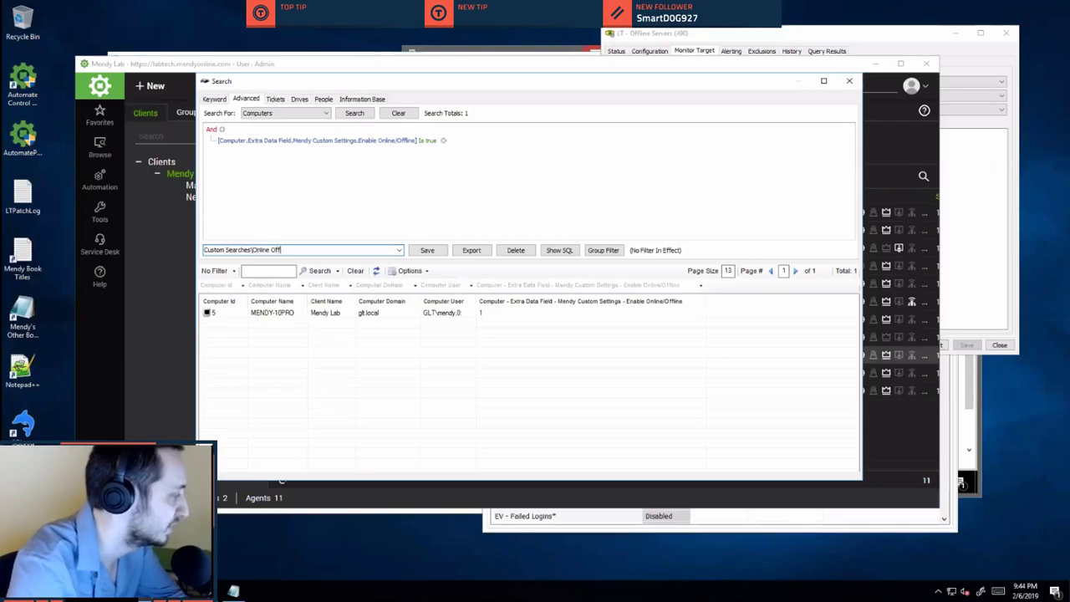
pyautogui.write('line Check')
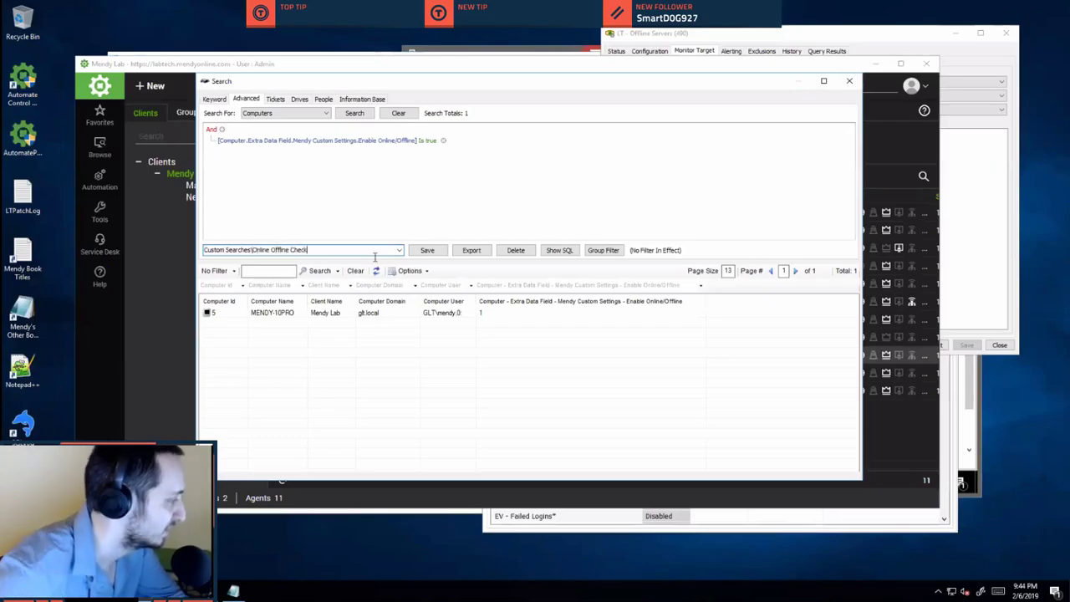
pyautogui.click(427, 249)
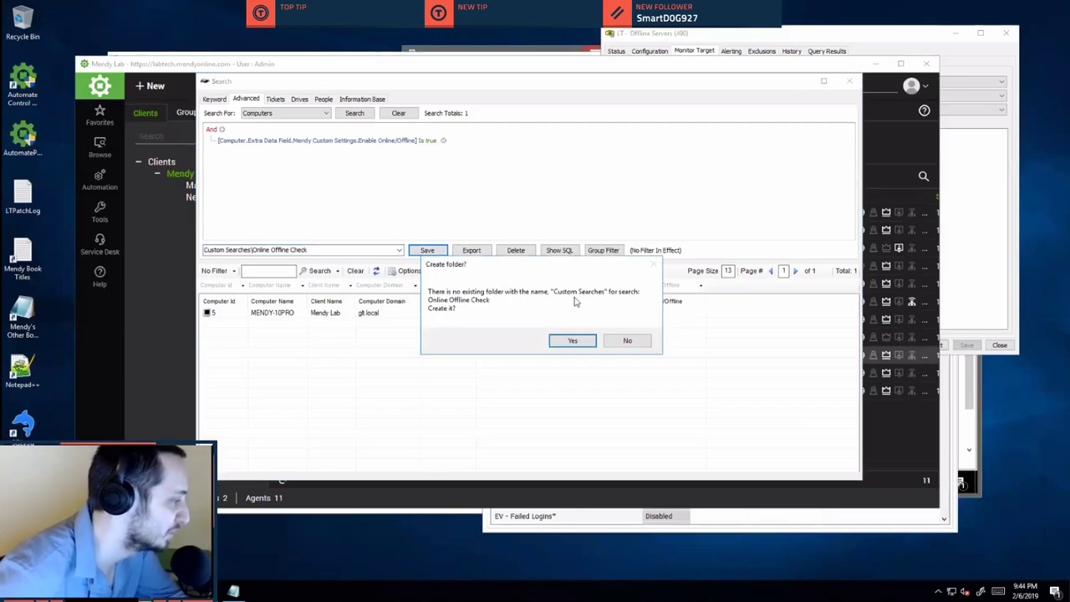
pyautogui.click(555, 340)
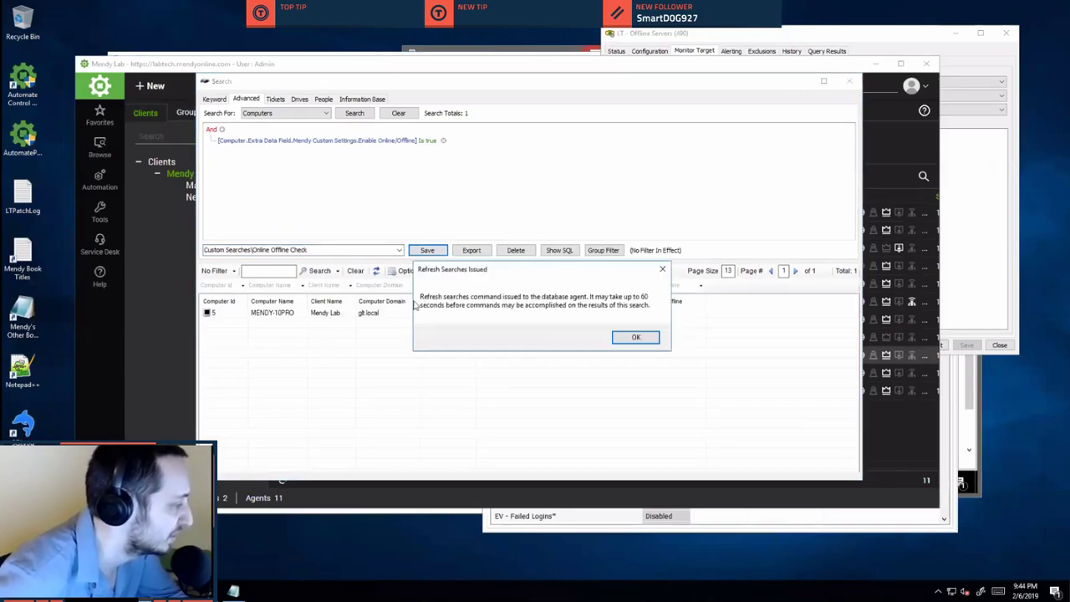
pyautogui.click(634, 342)
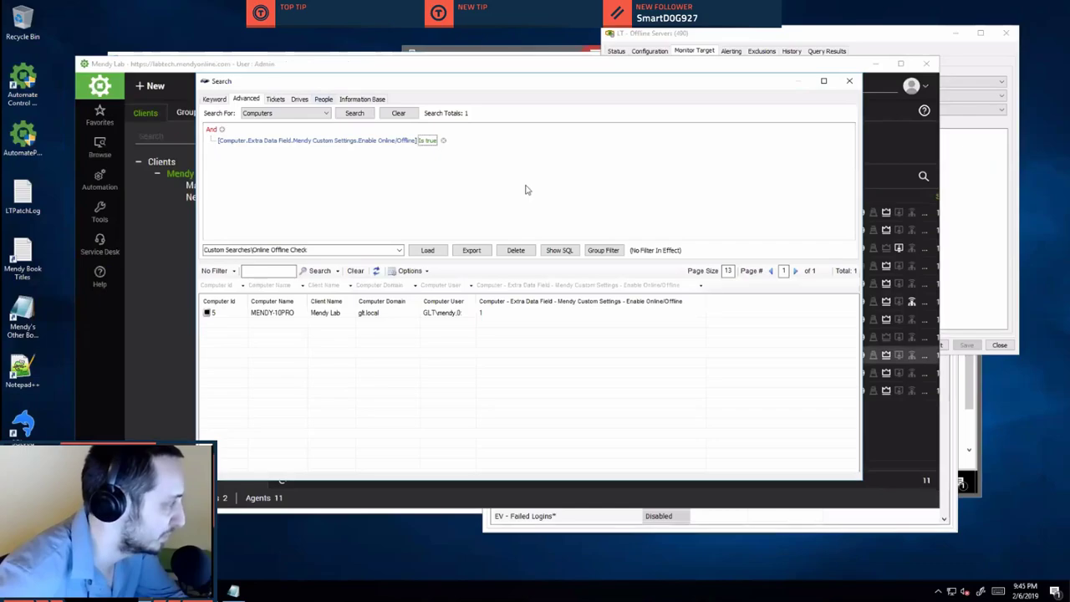
pyautogui.click(848, 82)
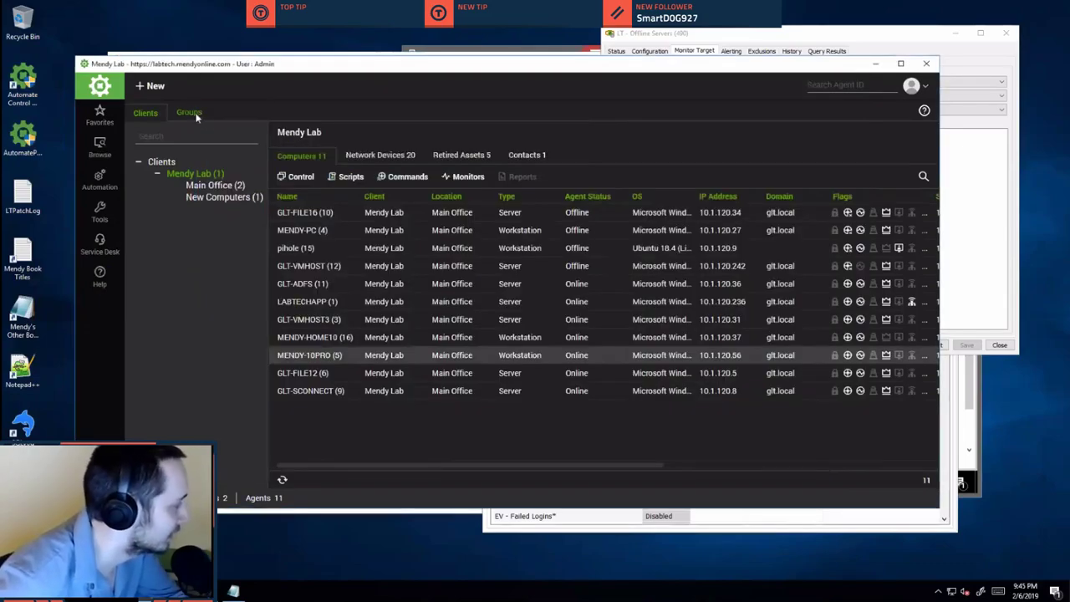
# Create a new group named Custom Groups at the root of the groups tree and close its window.
pyautogui.click(190, 112)
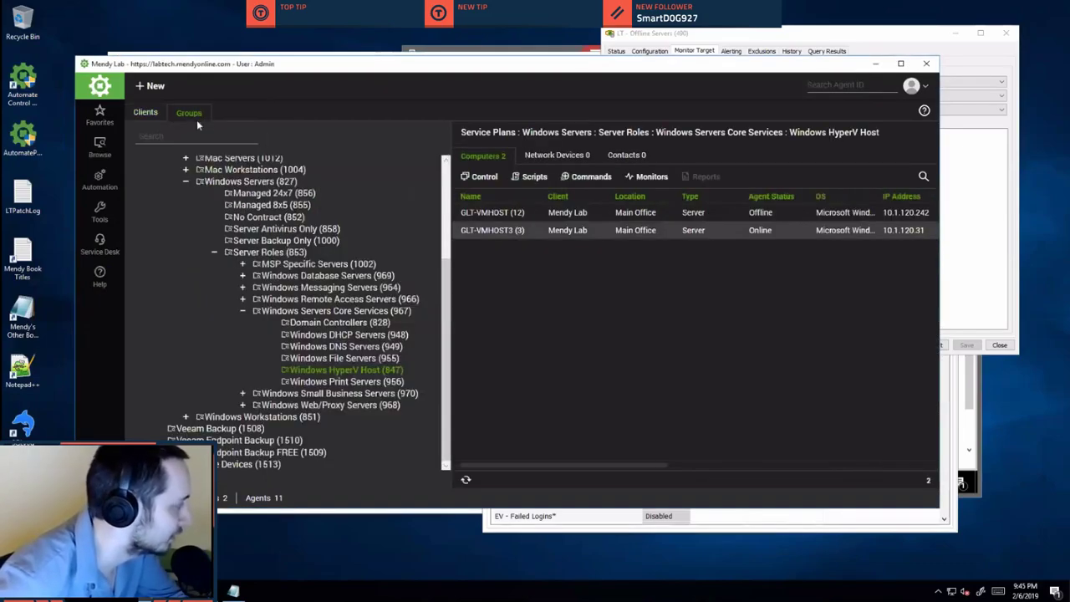
pyautogui.click(187, 182)
pyautogui.click(175, 279)
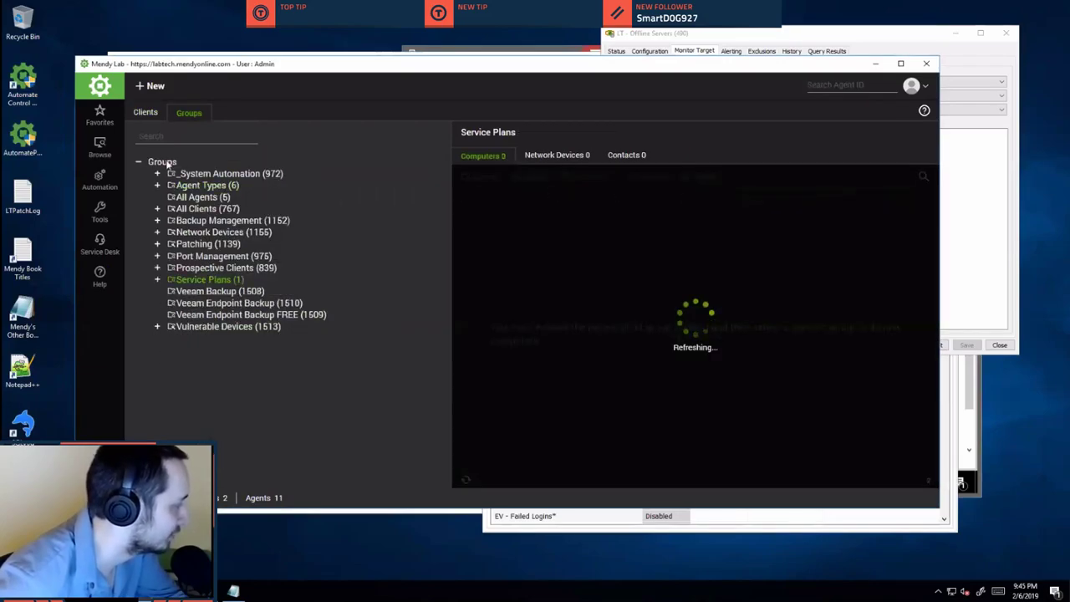
pyautogui.rightClick(163, 161)
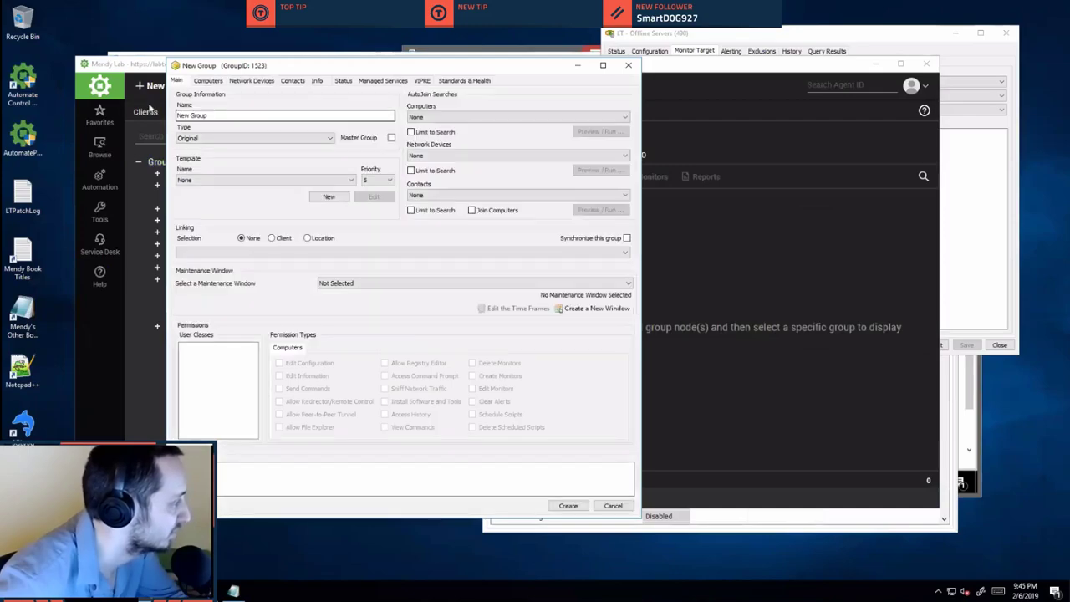
pyautogui.write('Custom')
pyautogui.write('roups')
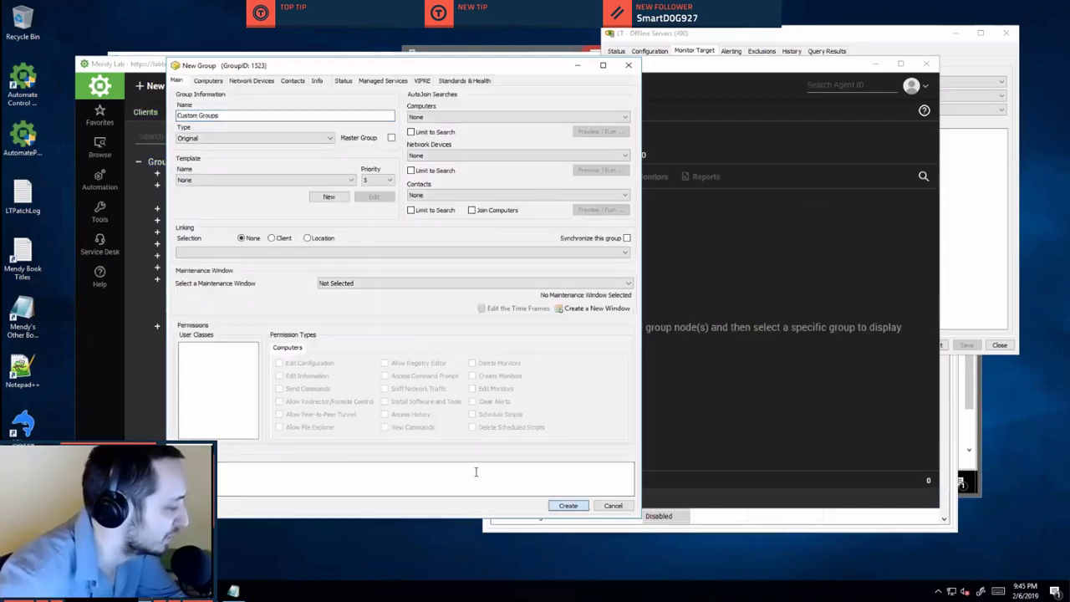
pyautogui.press('Return')
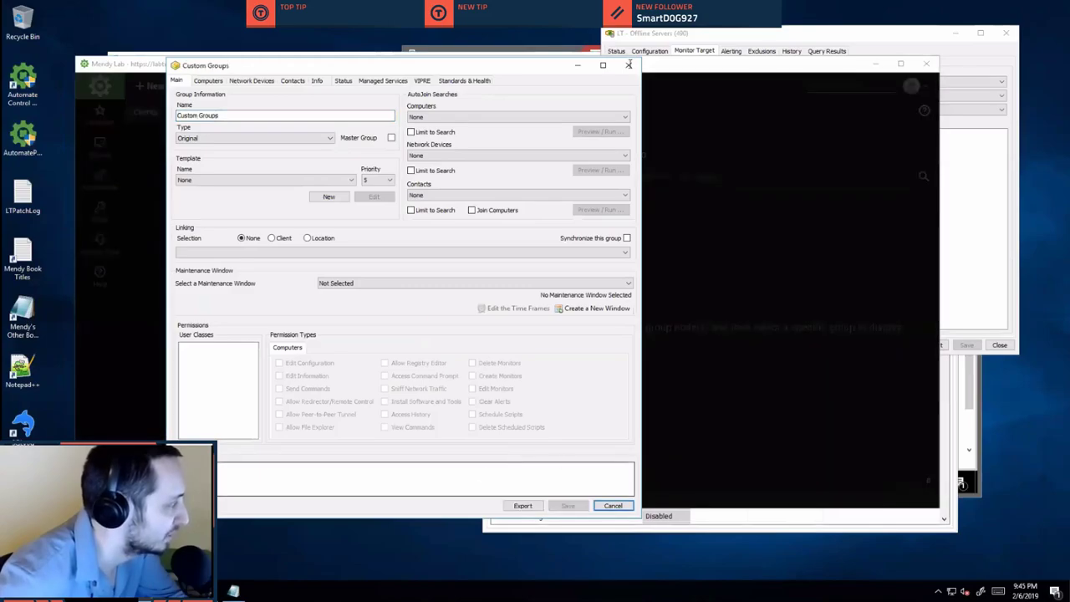
pyautogui.click(629, 66)
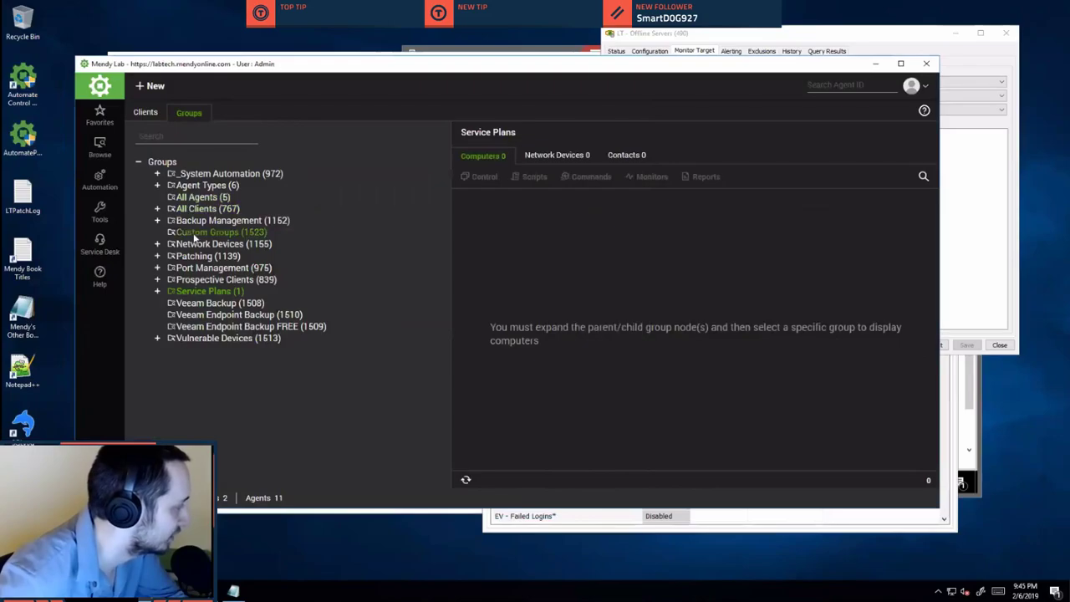
# Start a new group inside Custom Groups and name it Online Offline Monitor Check.
pyautogui.rightClick(238, 239)
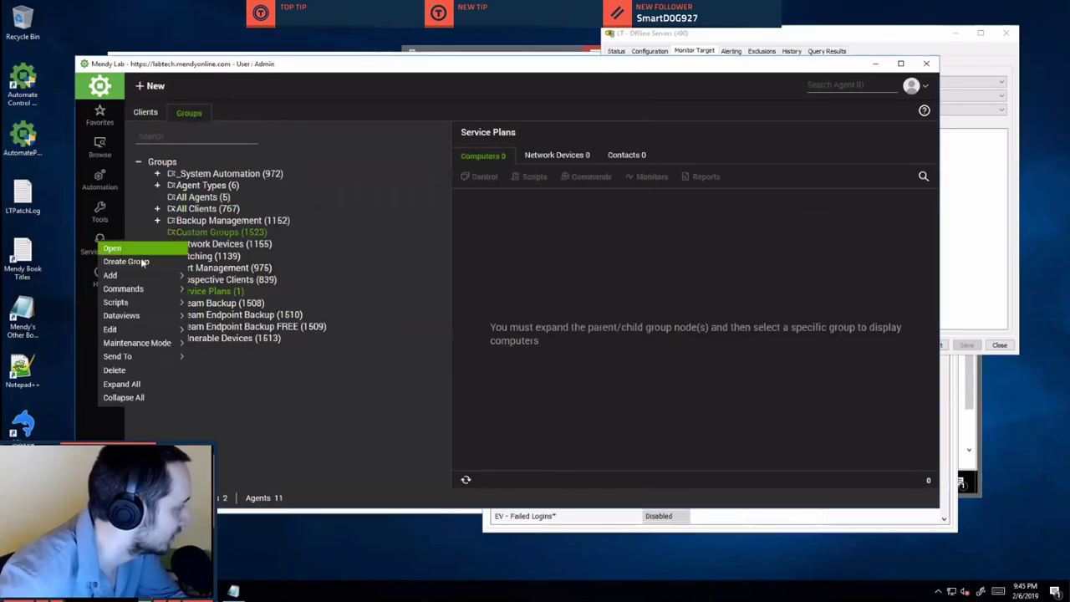
pyautogui.click(146, 259)
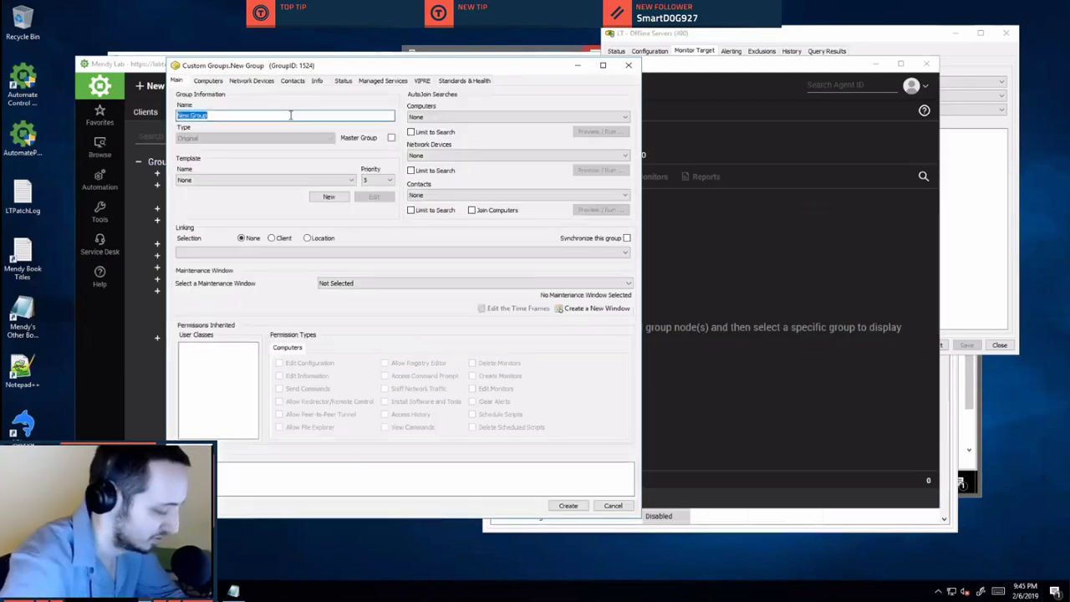
pyautogui.write('Online Offline ')
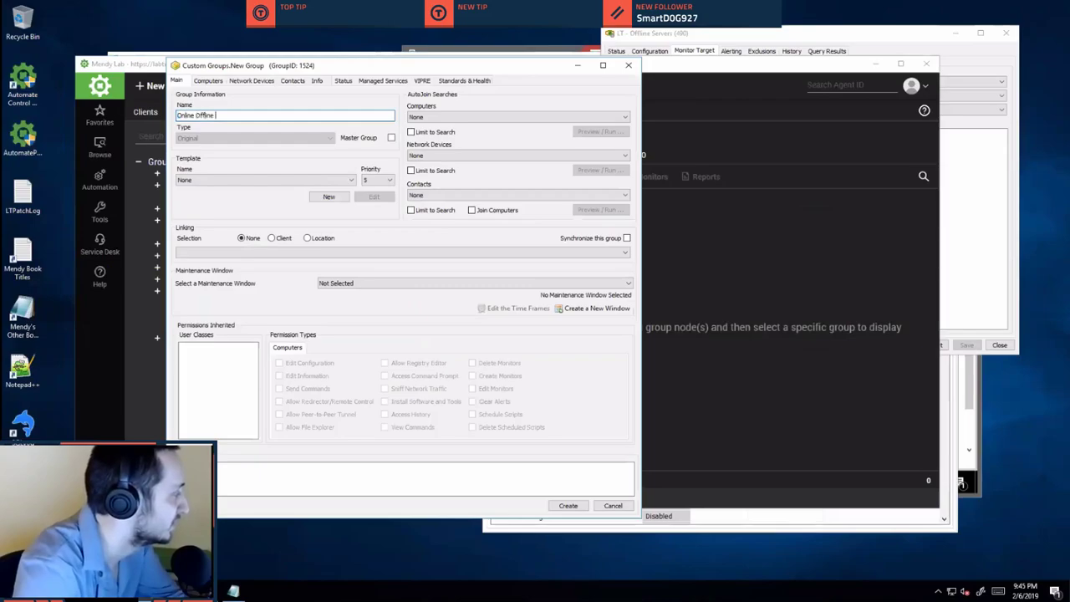
pyautogui.write('Monitor Check')
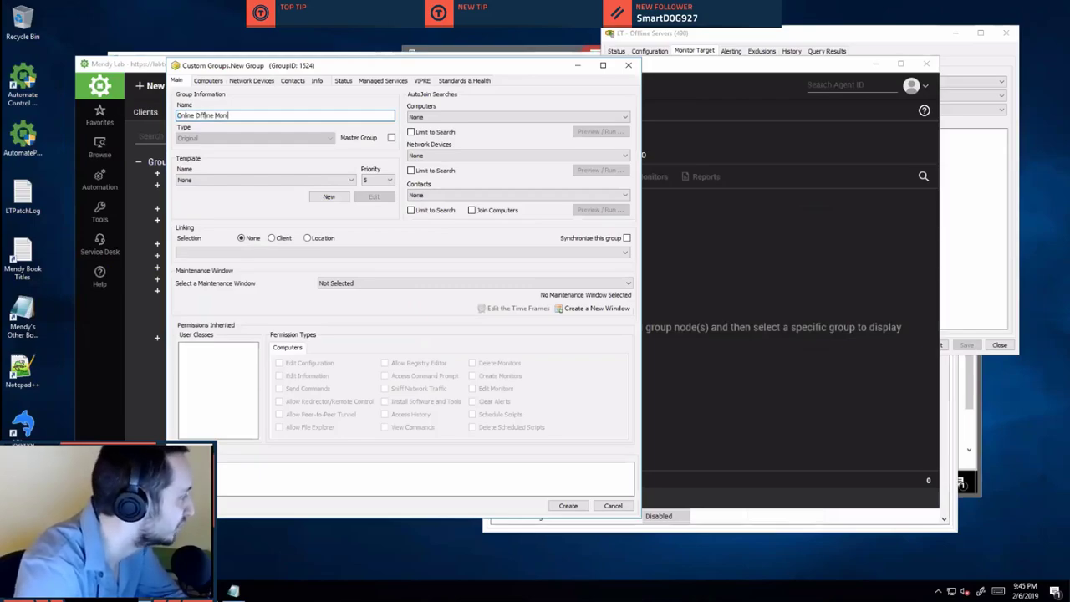
# Set the group's computer AutoJoin search to Custom Searches\Online Offline Check, limit it to the search, and create the group.
pyautogui.click(462, 122)
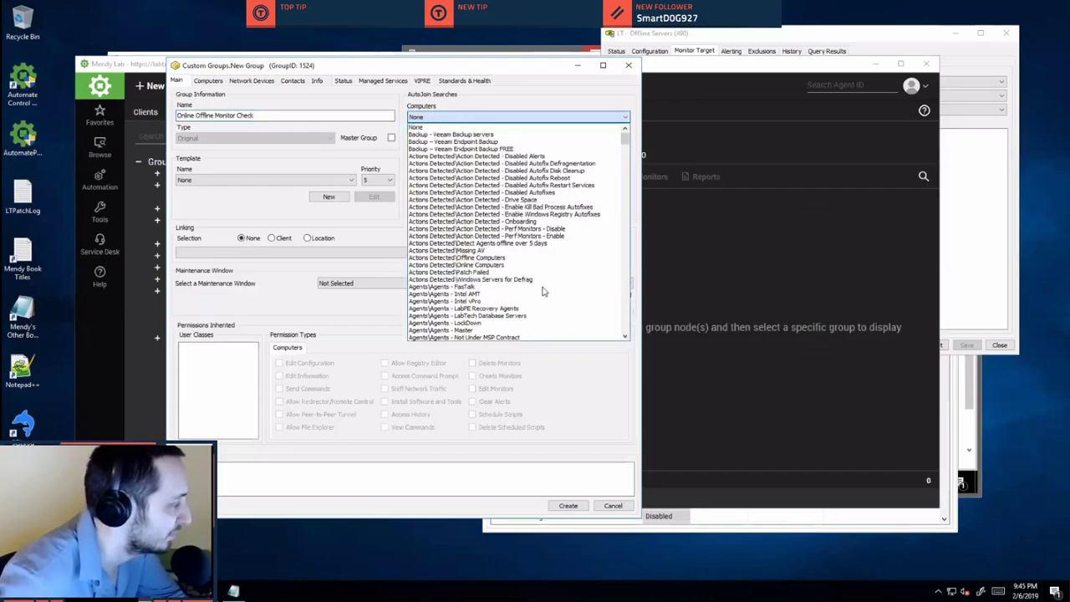
pyautogui.scroll(-1, 628, 150)
pyautogui.click(628, 168)
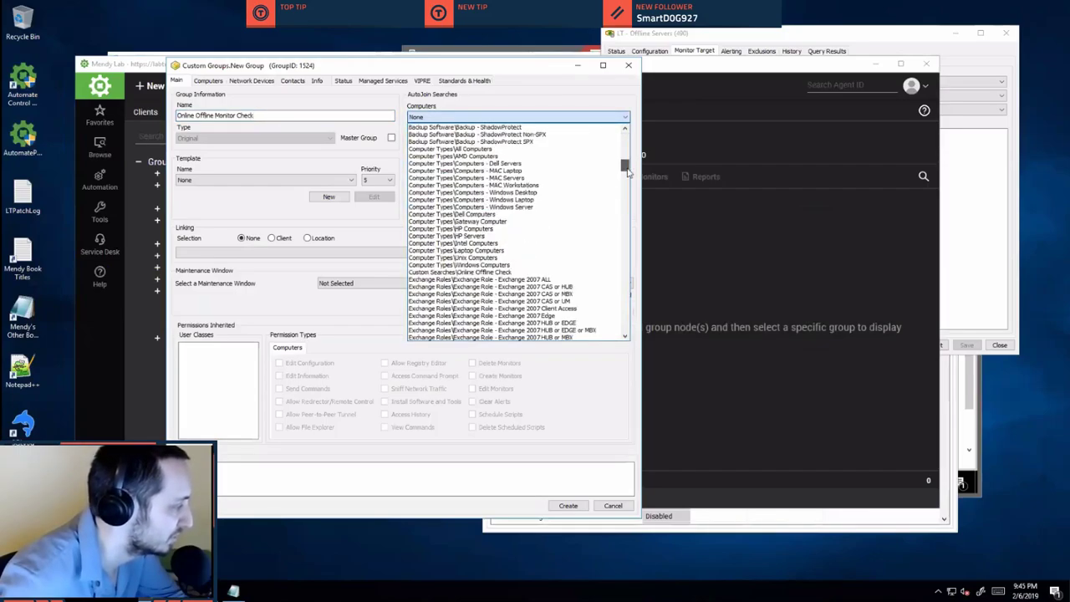
pyautogui.click(472, 265)
pyautogui.click(438, 132)
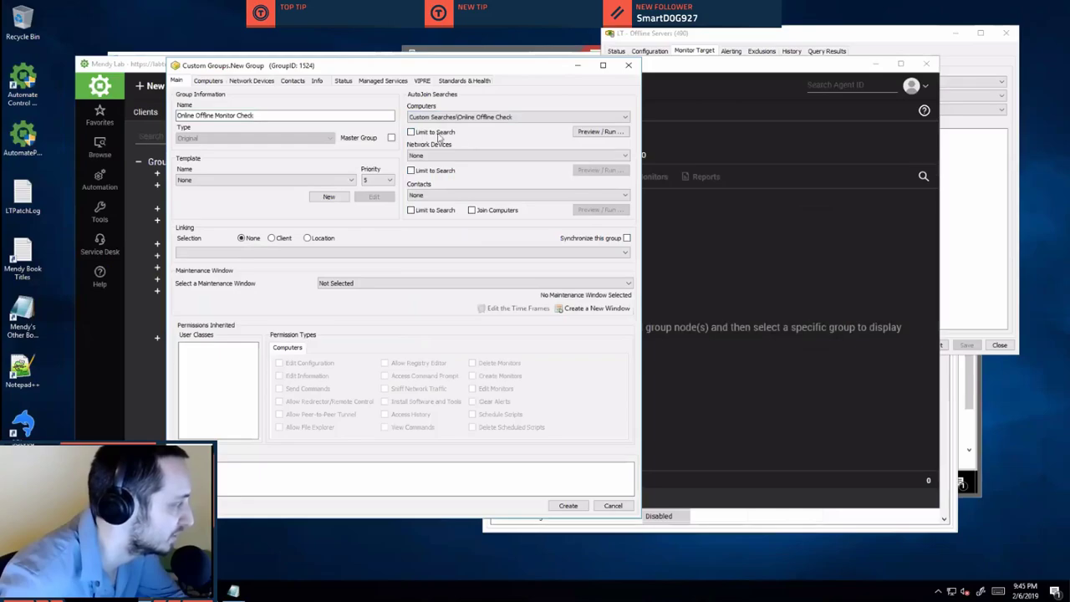
pyautogui.click(568, 506)
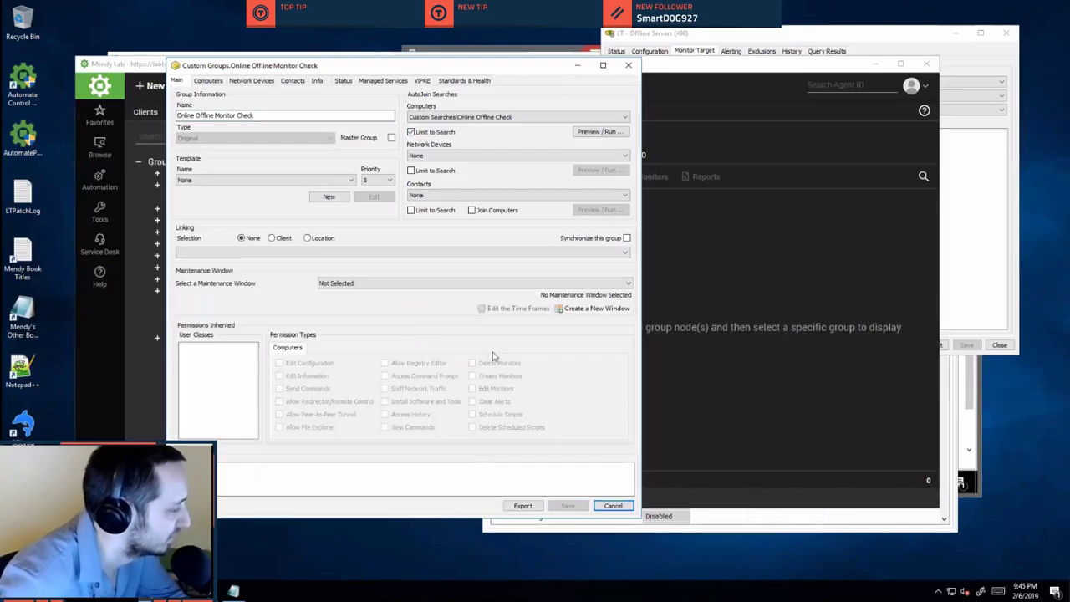
# Set Master Group to its grayed state for the Online Offline Monitor Check group and save the change.
pyautogui.click(391, 140)
pyautogui.click(391, 138)
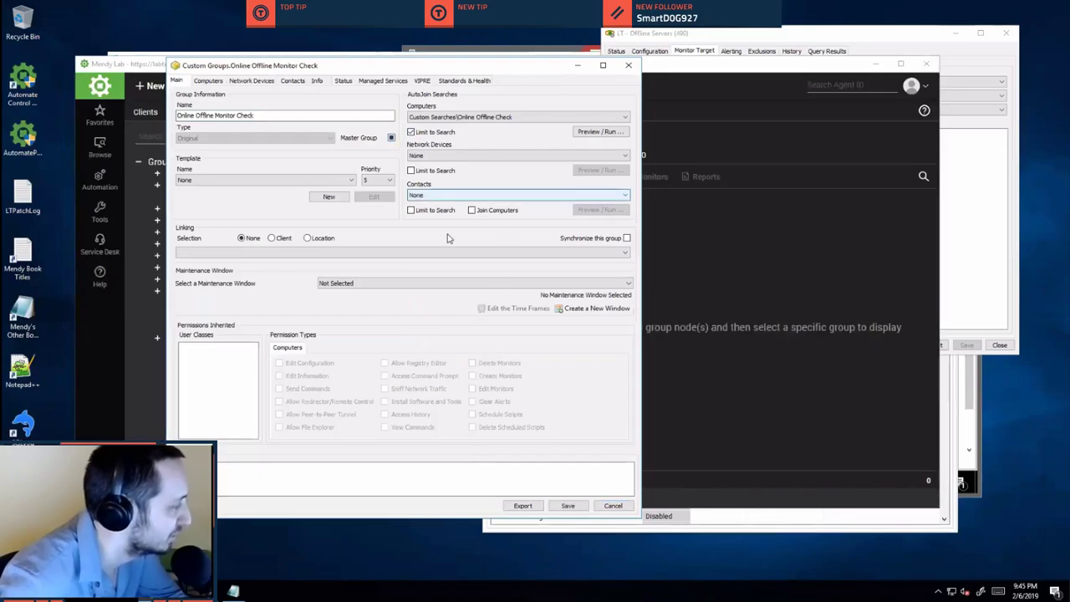
pyautogui.click(567, 506)
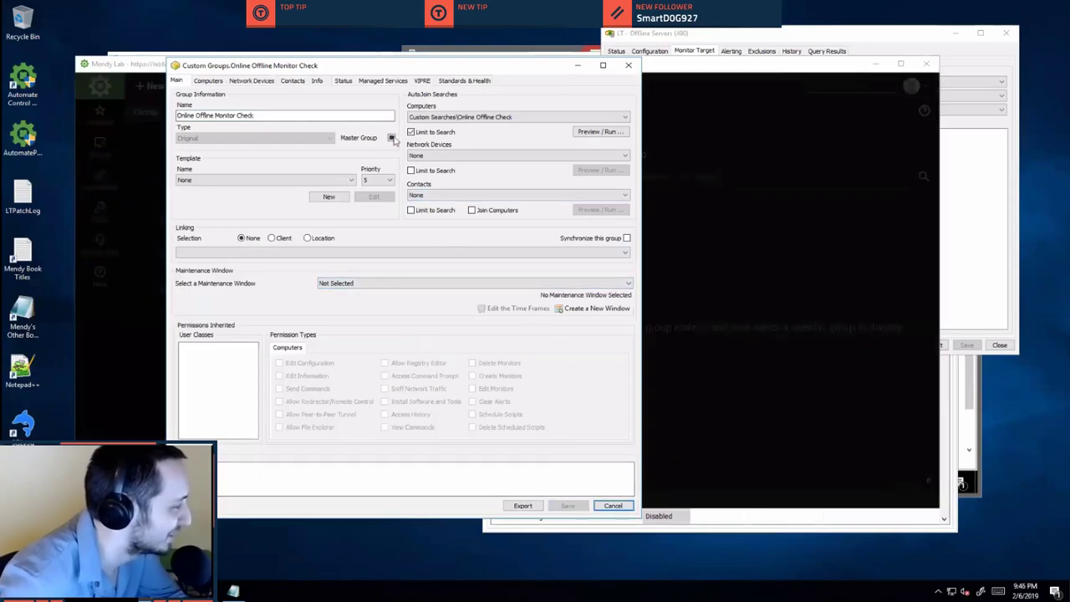
pyautogui.moveTo(391, 142)
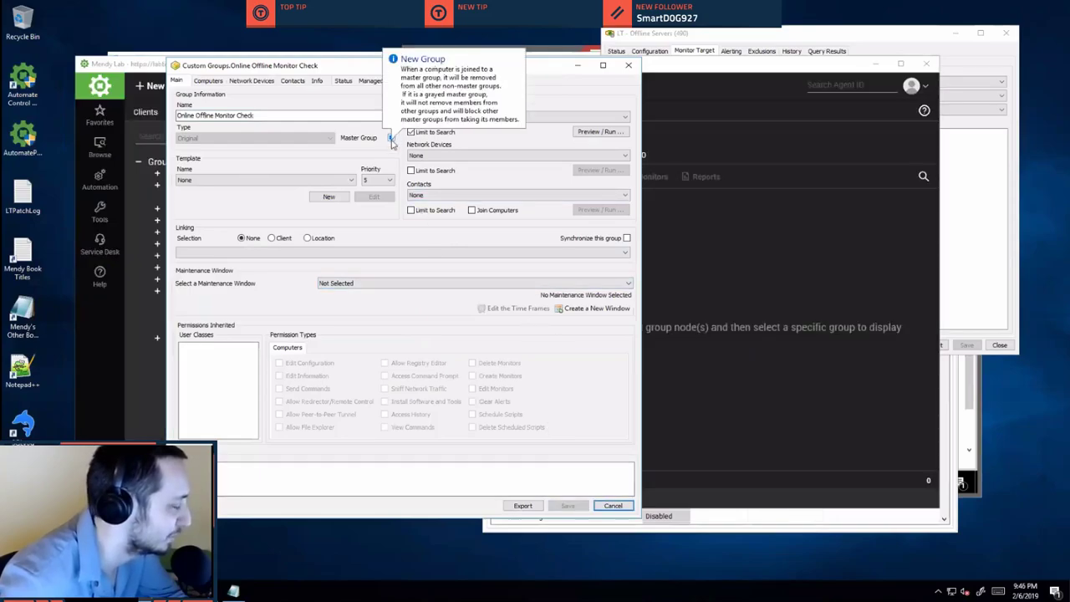
# Auto-join the computers matched by the search to the Online Offline Monitor Check group, and reload the system cache.
pyautogui.click(603, 132)
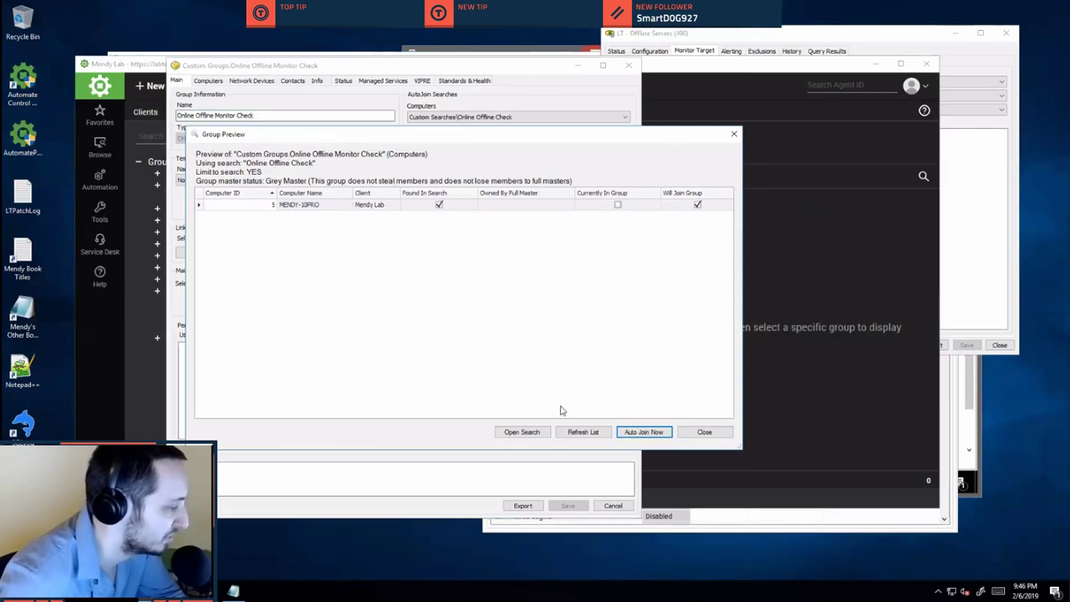
pyautogui.click(633, 433)
pyautogui.click(599, 332)
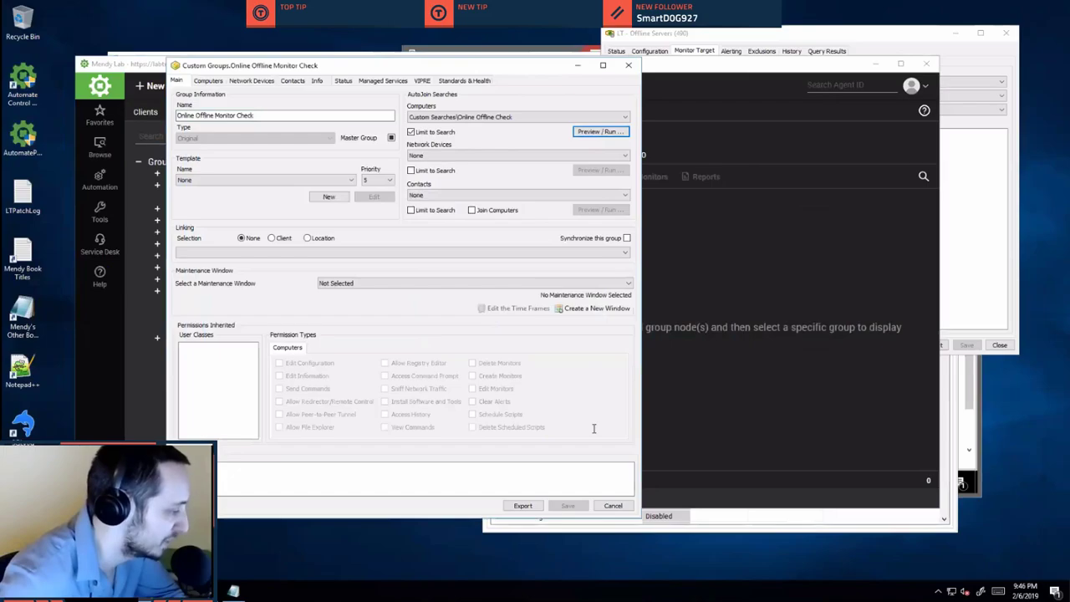
pyautogui.click(628, 67)
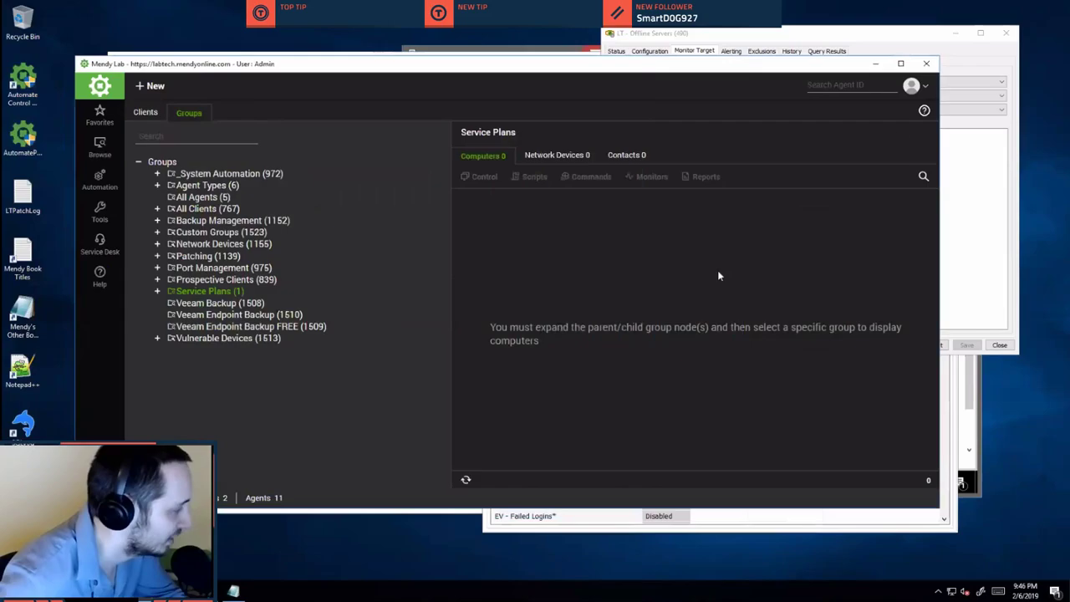
pyautogui.click(911, 86)
pyautogui.click(800, 127)
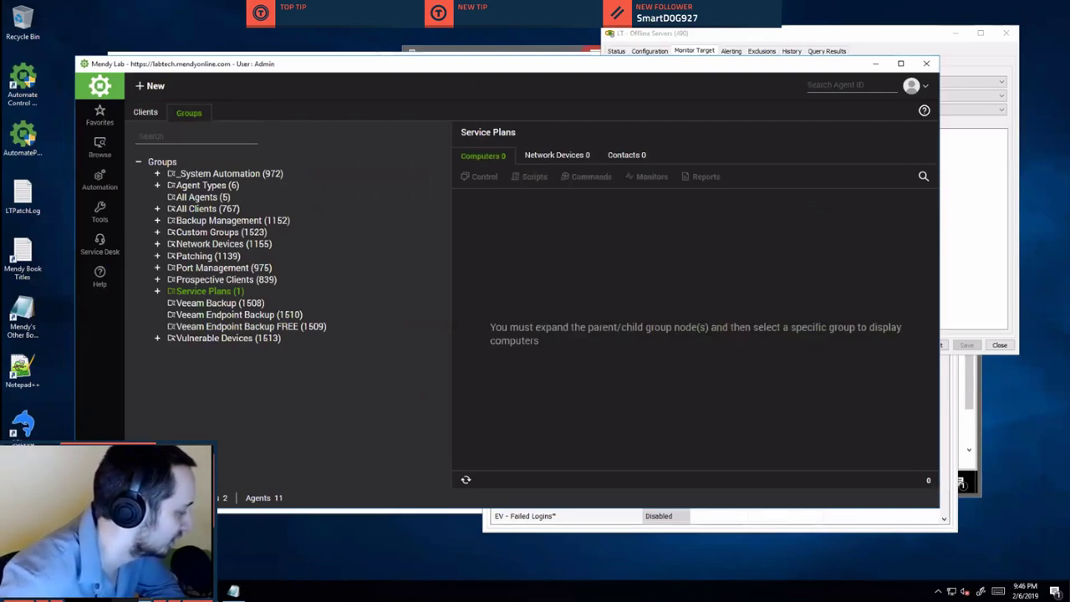
# Remove the two Service Plans Linux Machines groups, Managed 24x7 and Managed 8x5, from the LT - Offline Servers monitor's targets.
pyautogui.click(234, 591)
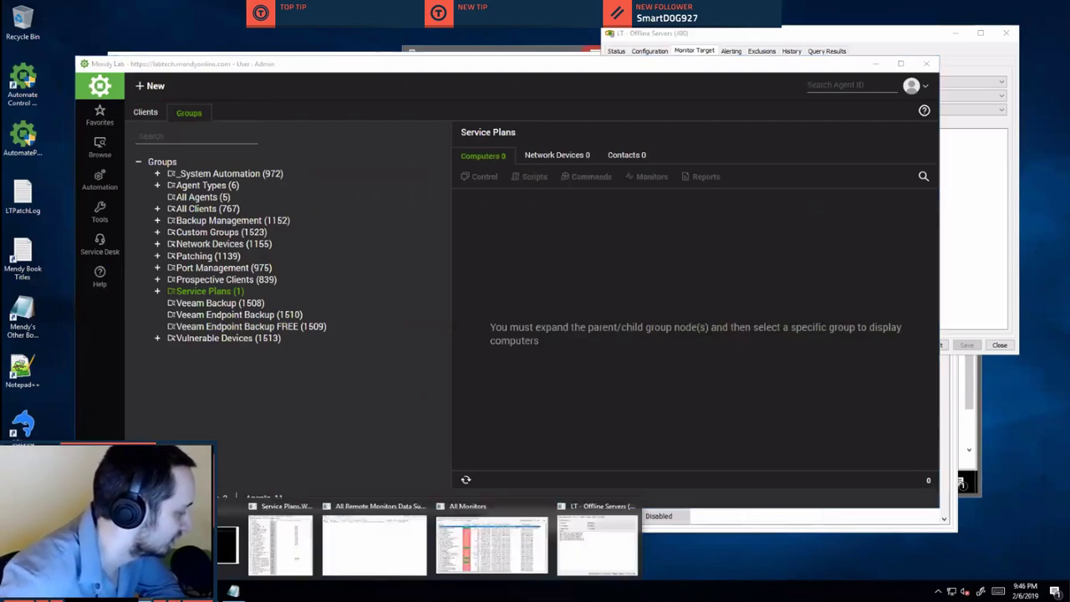
pyautogui.click(569, 546)
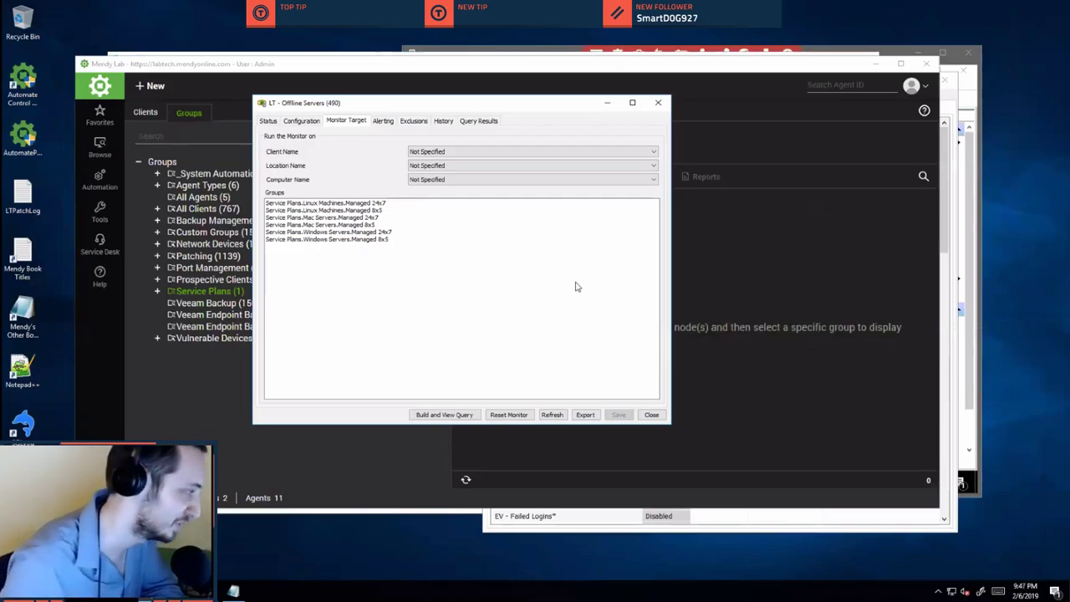
pyautogui.doubleClick(373, 204)
pyautogui.doubleClick(368, 203)
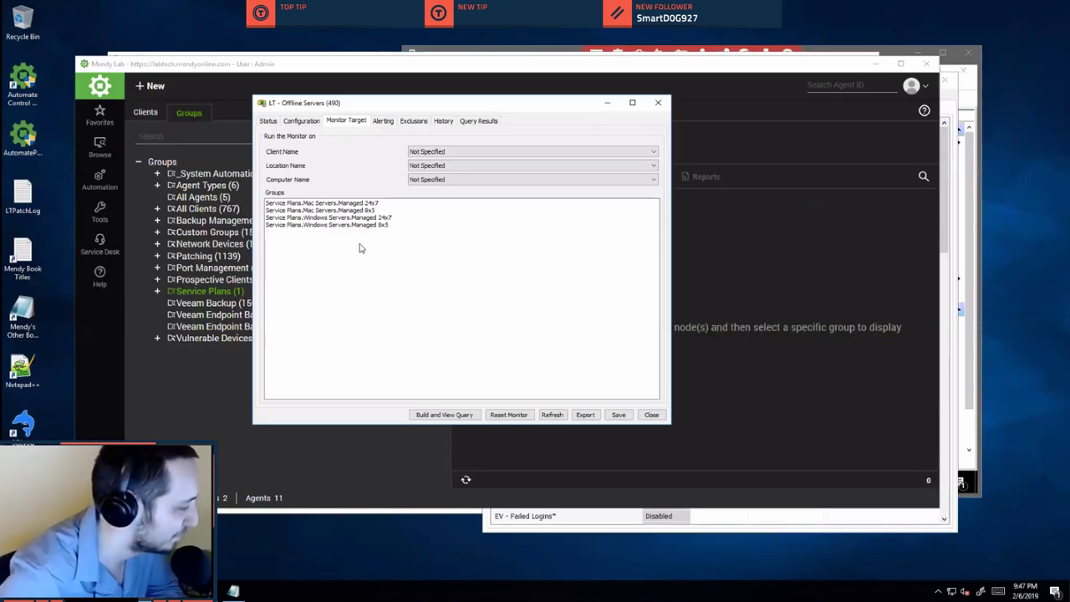
# Look through the groups available as targets for the LT - Offline Servers monitor for the Online Offline Monitor Check group.
pyautogui.doubleClick(313, 242)
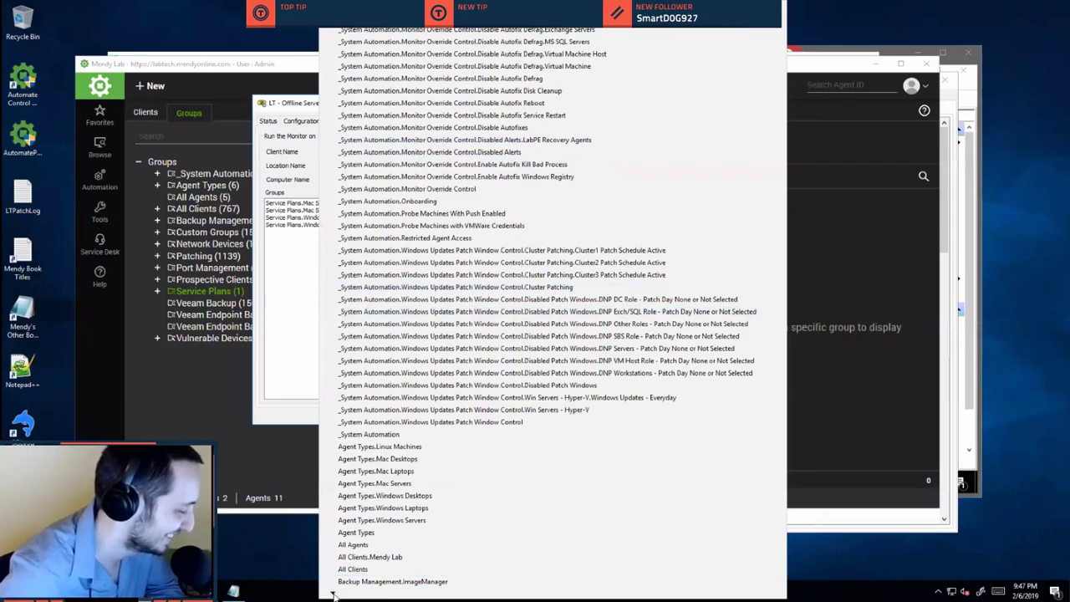
pyautogui.moveTo(332, 594); pyautogui.dragTo(332, 593)
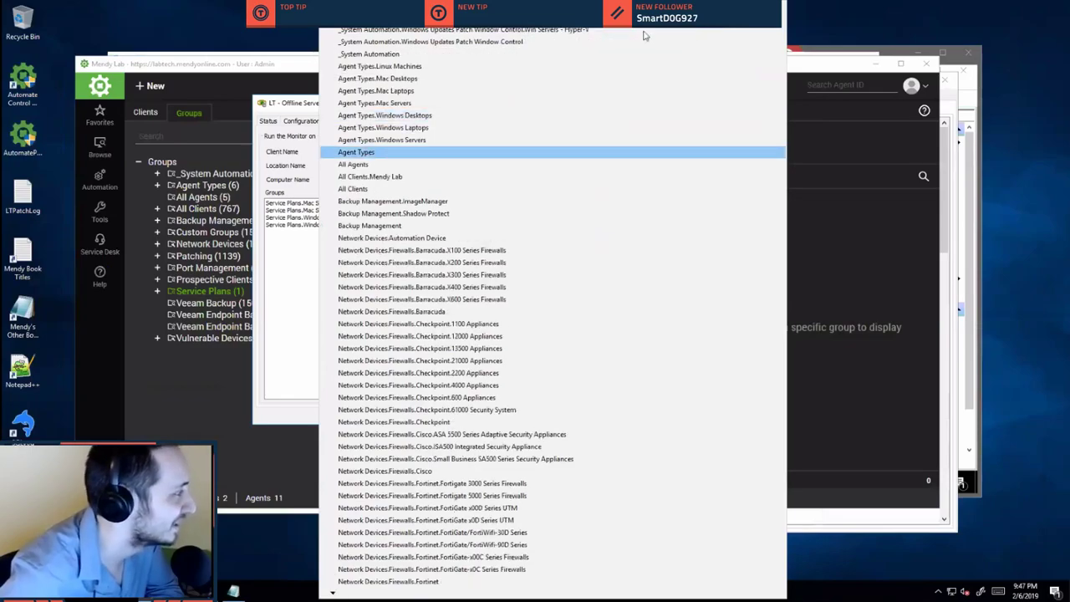
pyautogui.press('s')
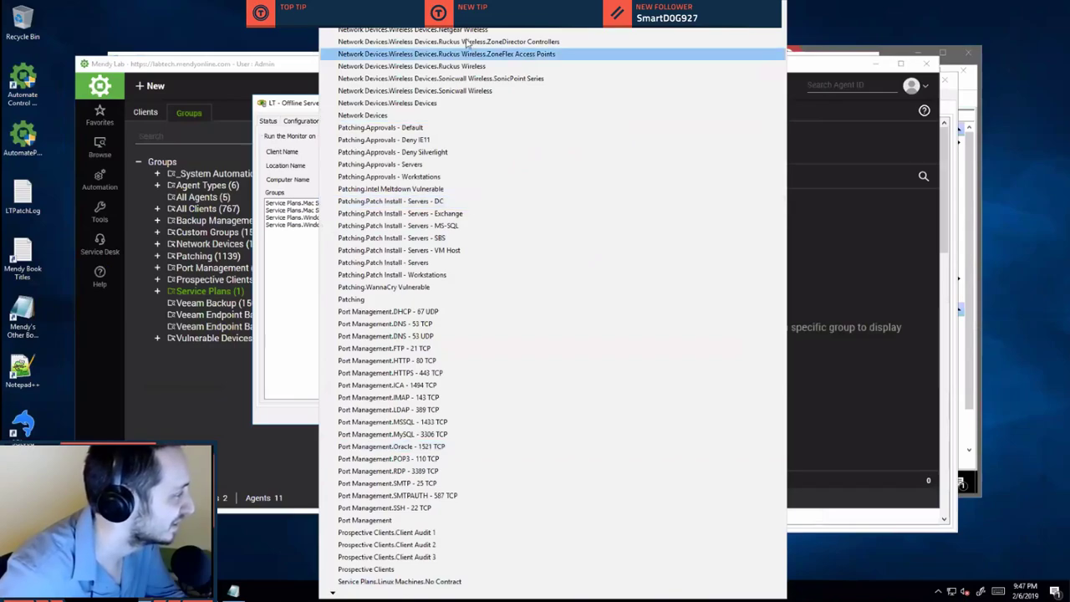
pyautogui.scroll(1, 466, 42)
pyautogui.scroll(6, 466, 42)
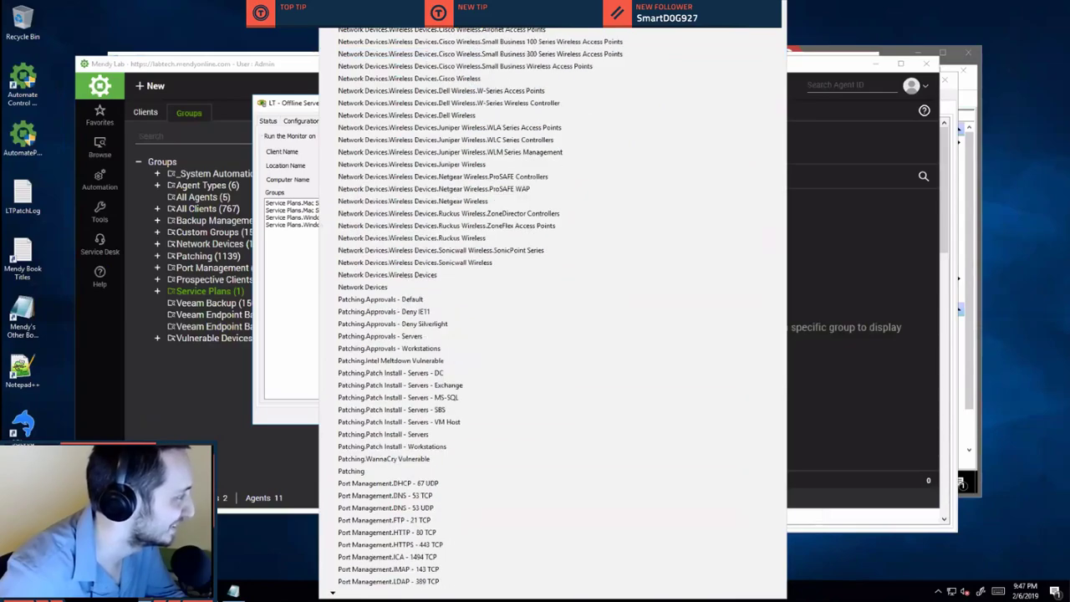
pyautogui.scroll(6, 551, 309)
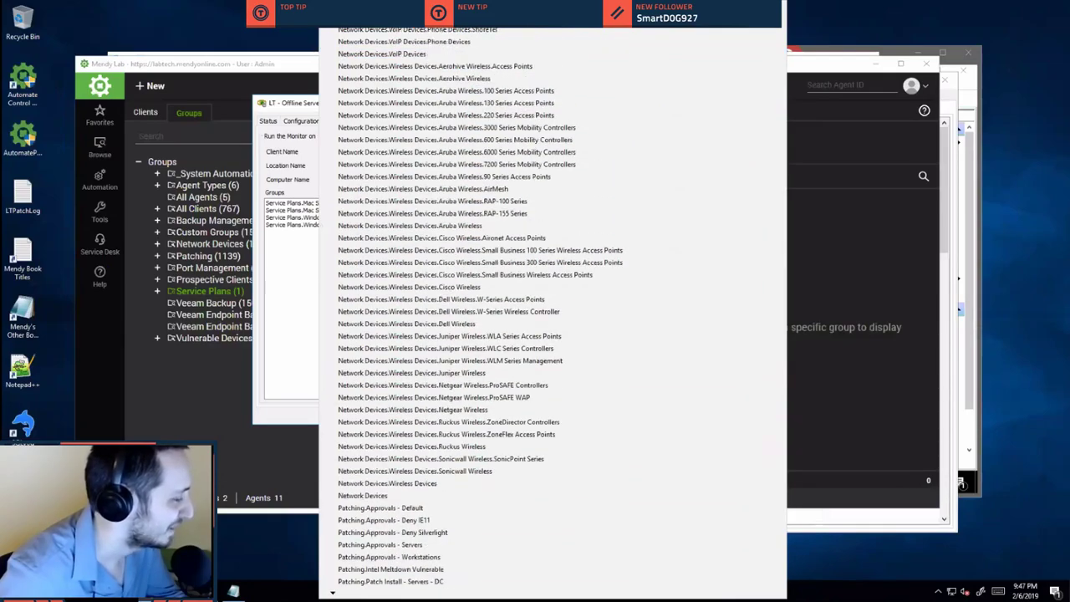
pyautogui.scroll(4, 467, 309)
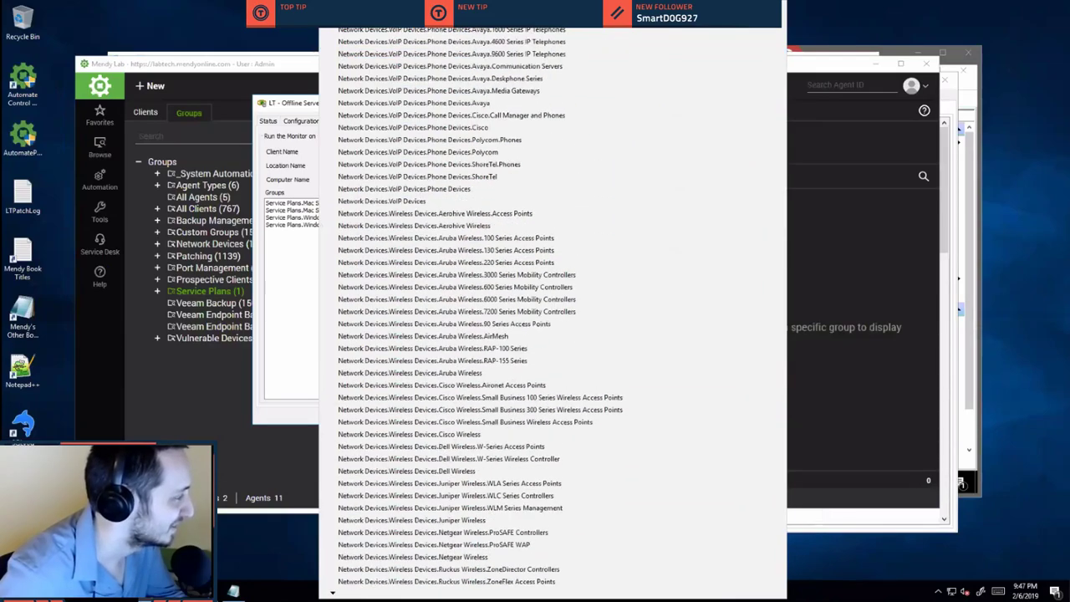
pyautogui.scroll(6, 551, 309)
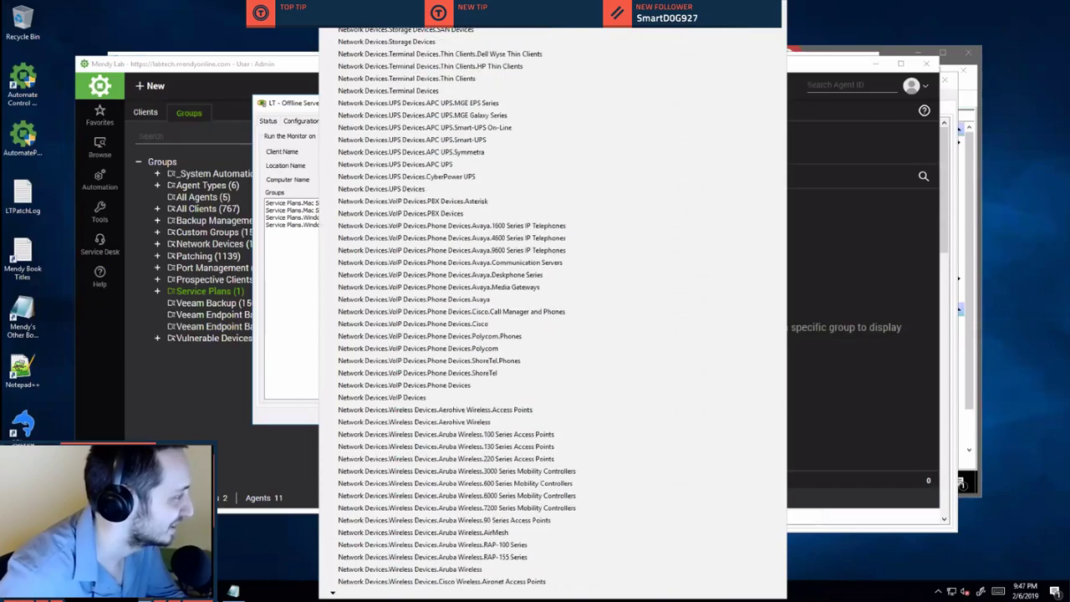
pyautogui.scroll(1, 438, 112)
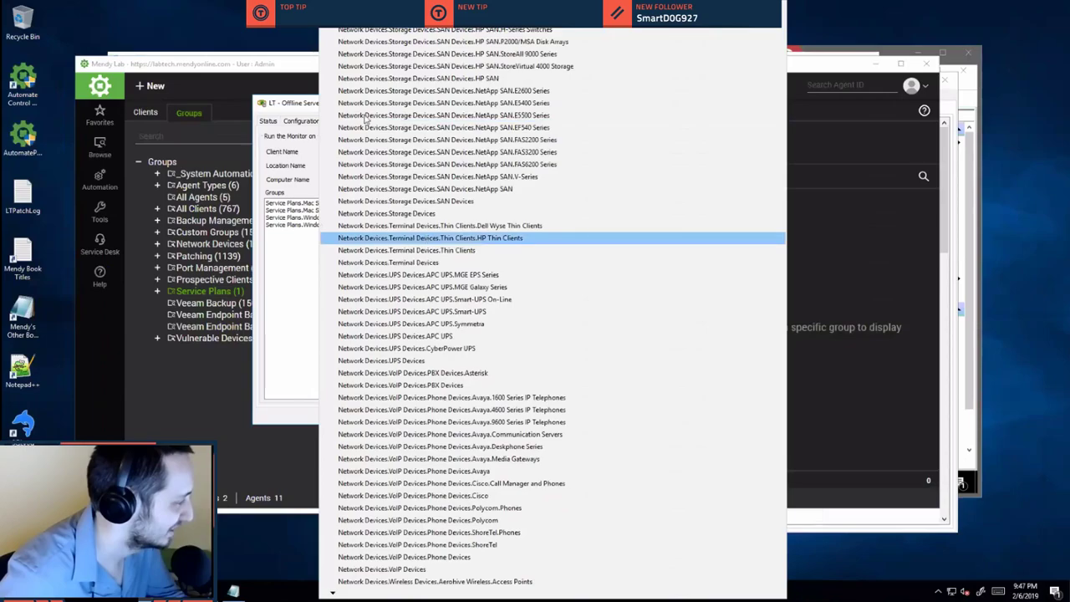
pyautogui.scroll(3, 551, 309)
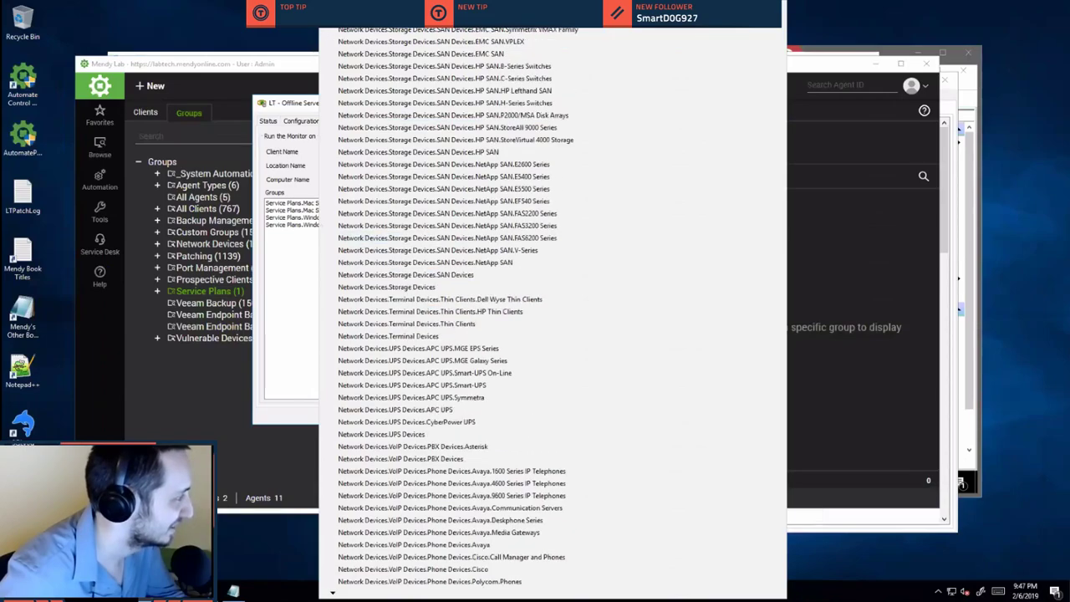
pyautogui.scroll(5, 552, 309)
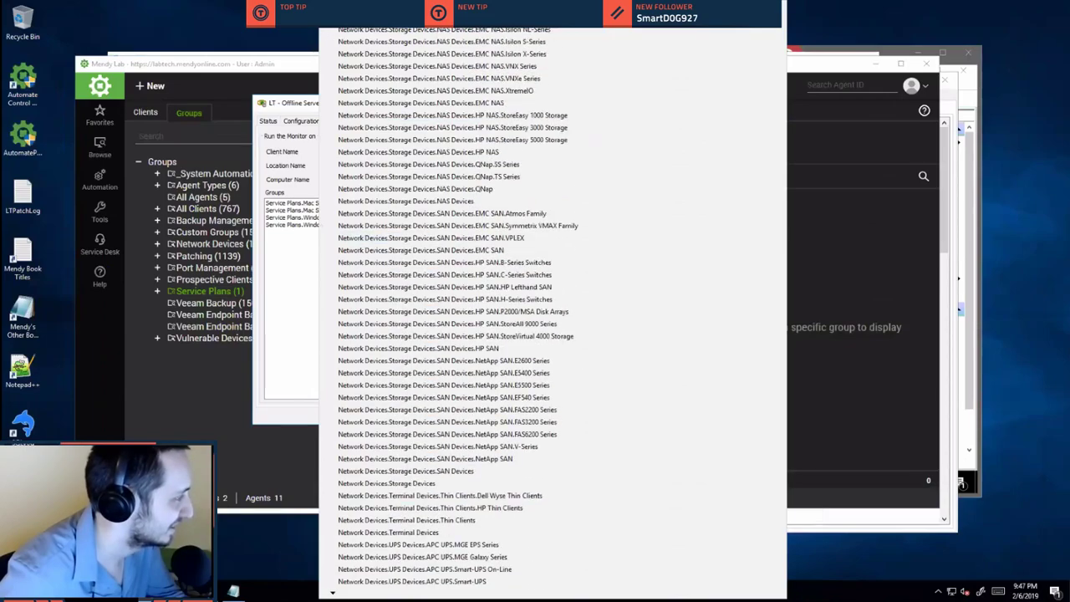
pyautogui.scroll(4, 552, 309)
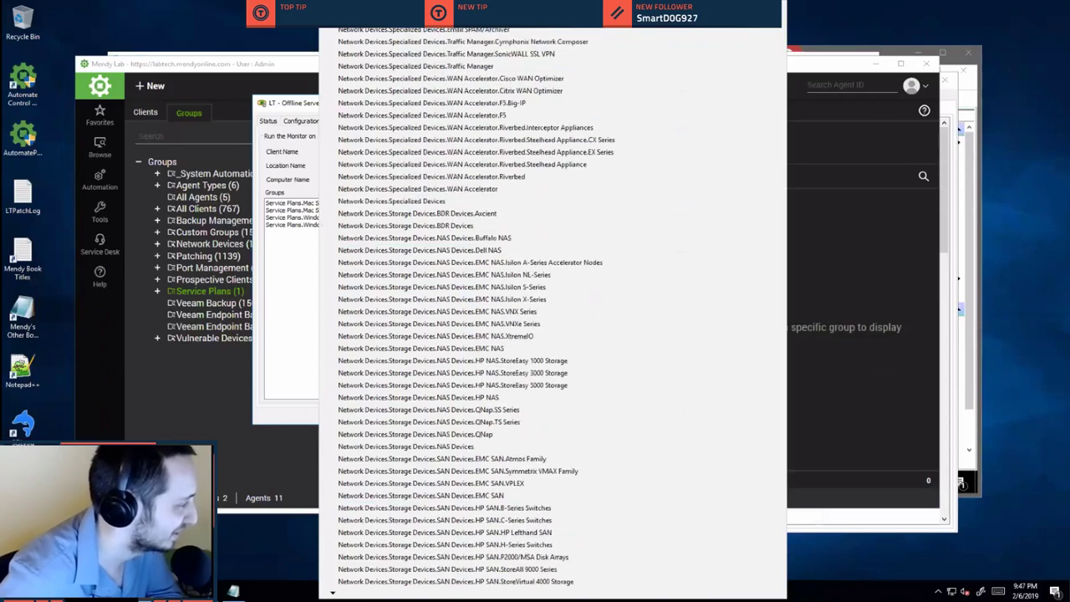
pyautogui.scroll(6, 552, 310)
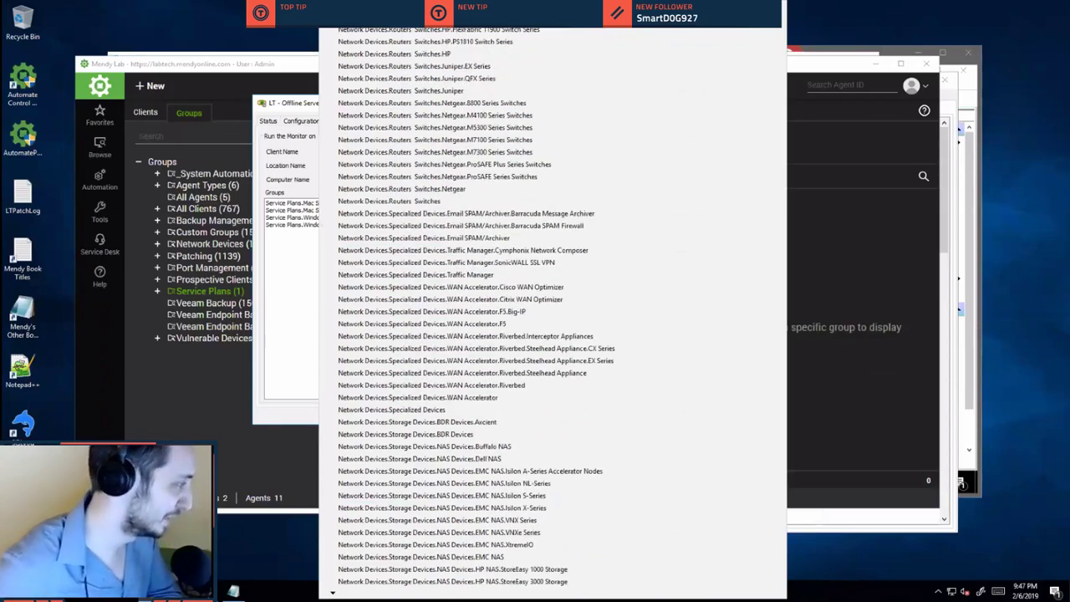
pyautogui.scroll(6, 552, 310)
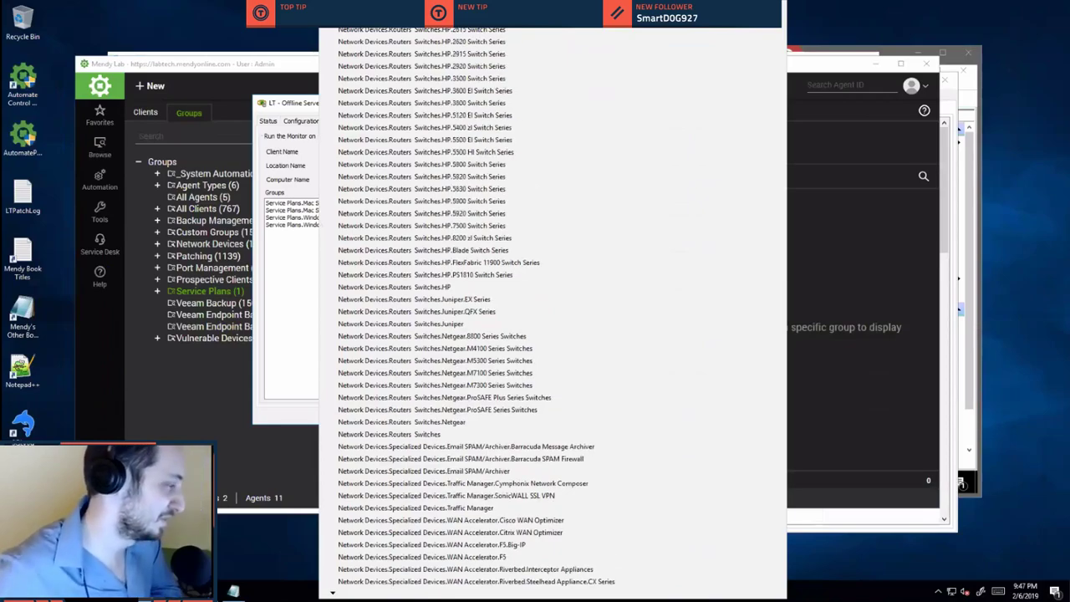
pyautogui.scroll(5, 552, 309)
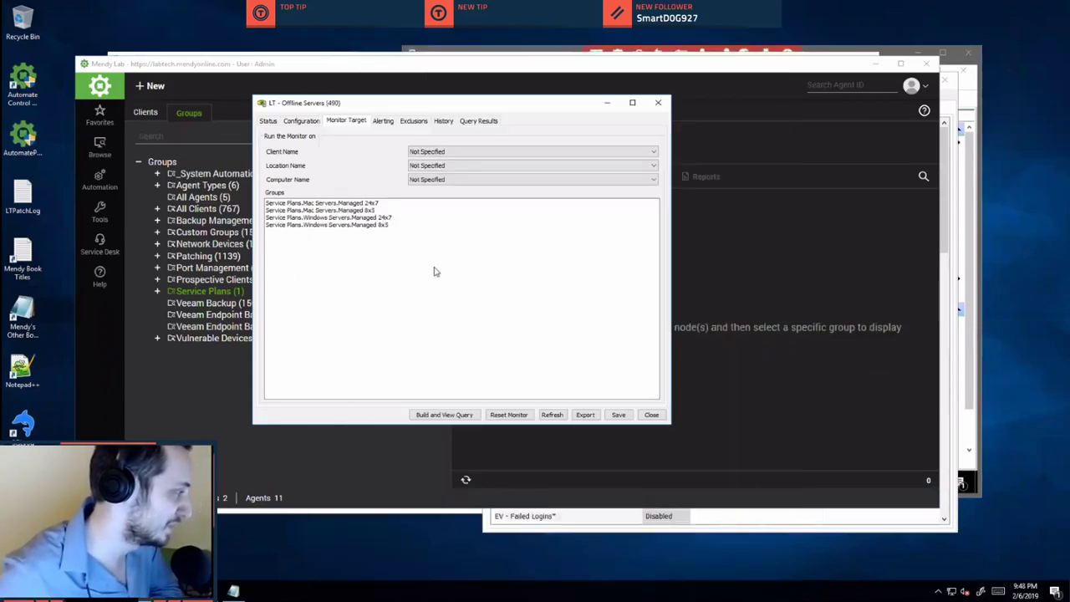
pyautogui.moveTo(435, 270)
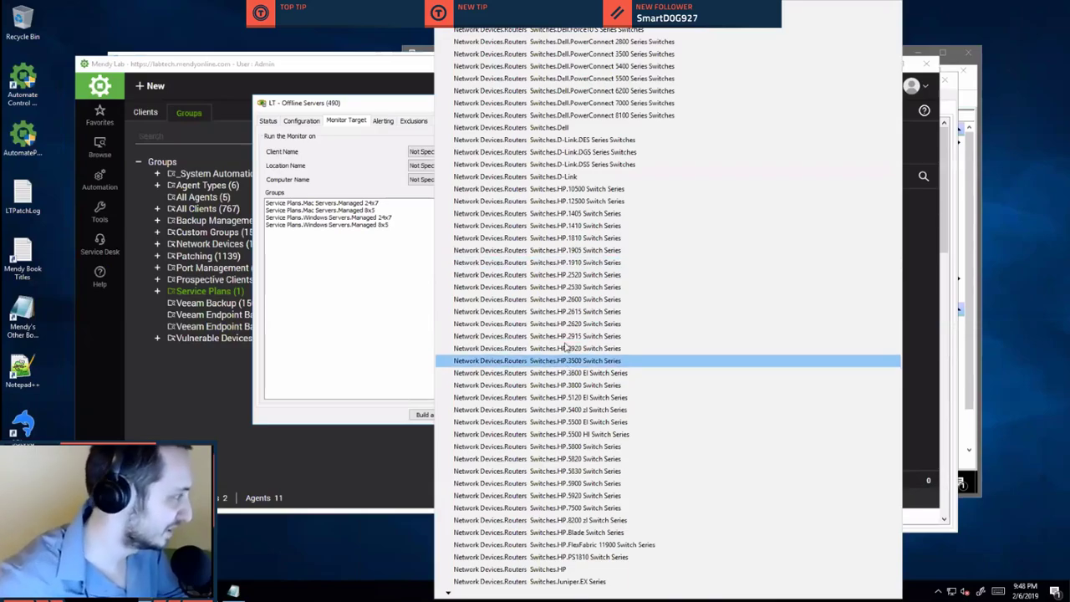
pyautogui.click(374, 311)
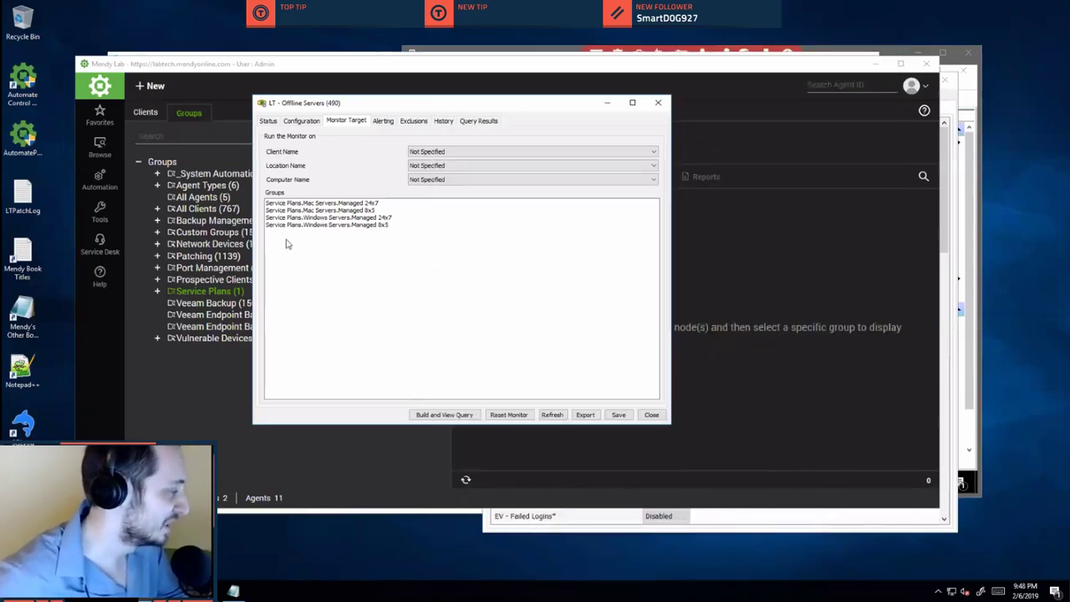
pyautogui.click(353, 236)
pyautogui.click(518, 339)
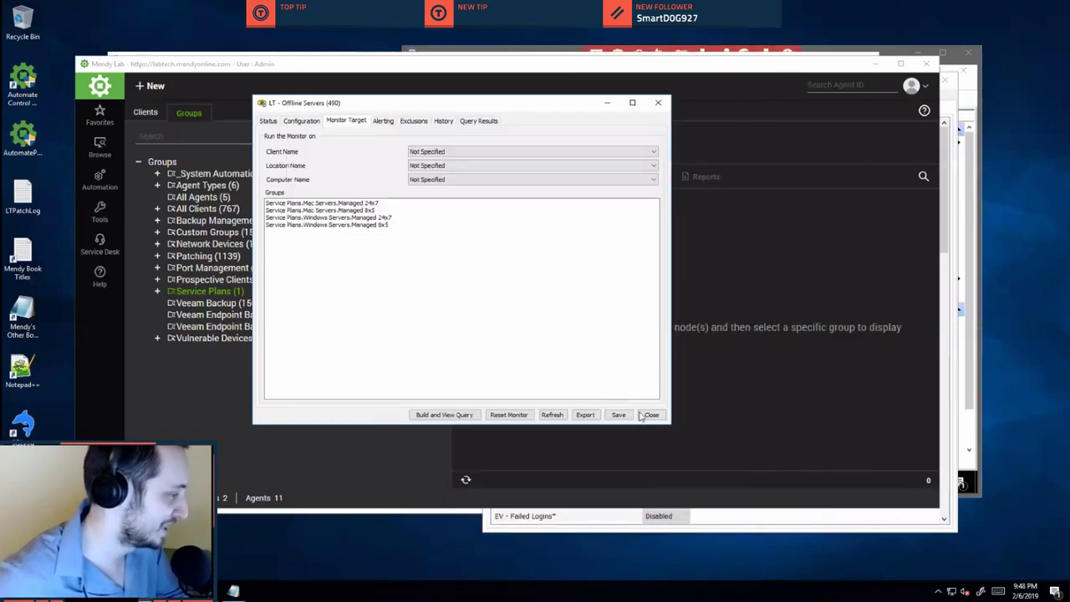
# Close the LT - Offline Servers monitor and discard its unsaved target changes.
pyautogui.click(649, 415)
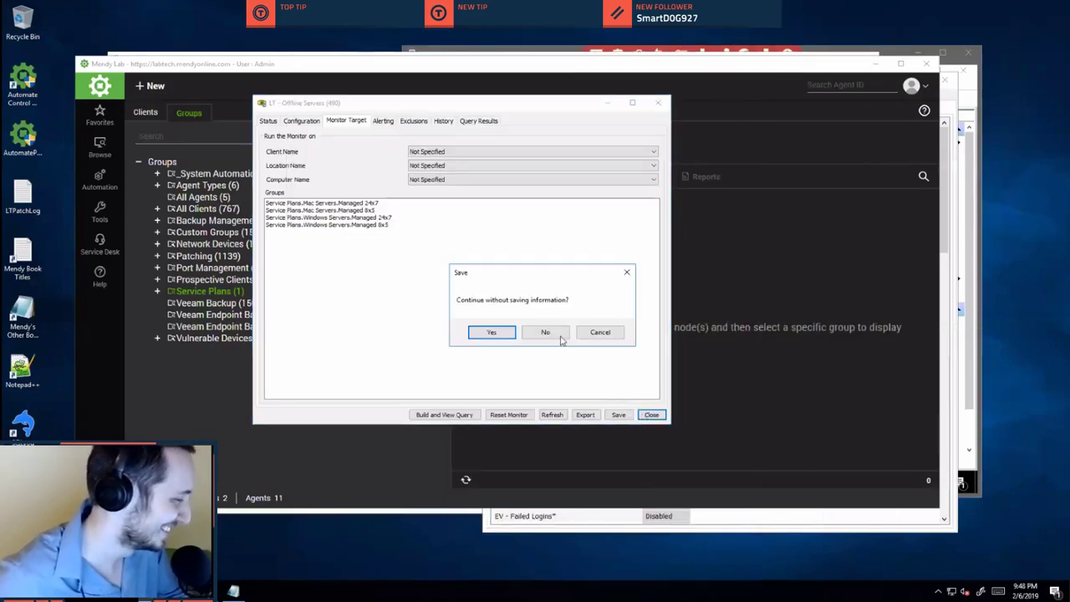
pyautogui.click(558, 335)
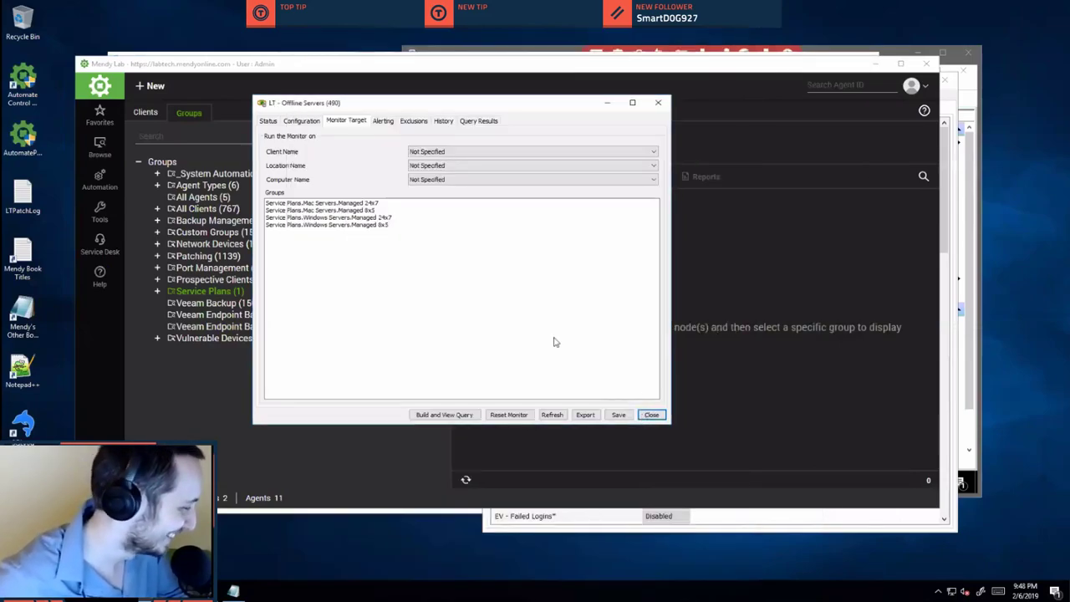
pyautogui.click(653, 415)
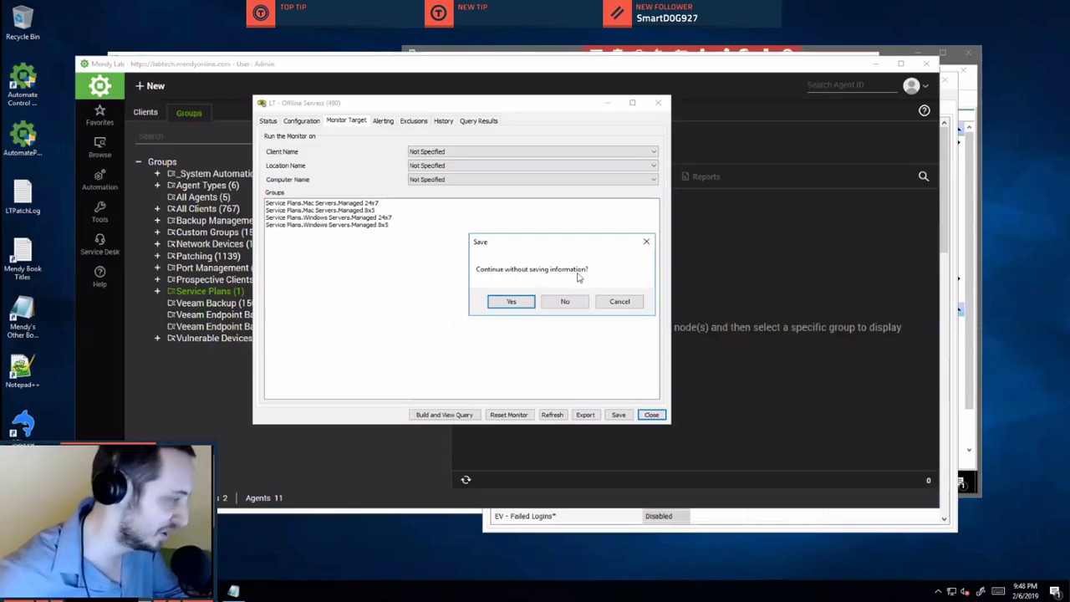
pyautogui.click(564, 302)
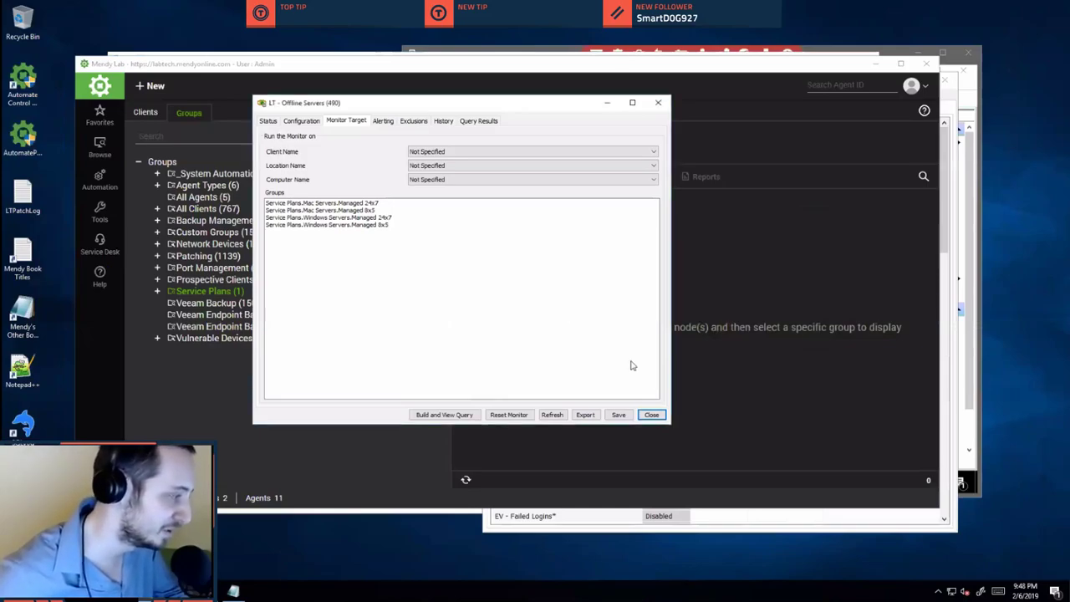
pyautogui.click(651, 415)
pyautogui.click(545, 332)
pyautogui.click(651, 414)
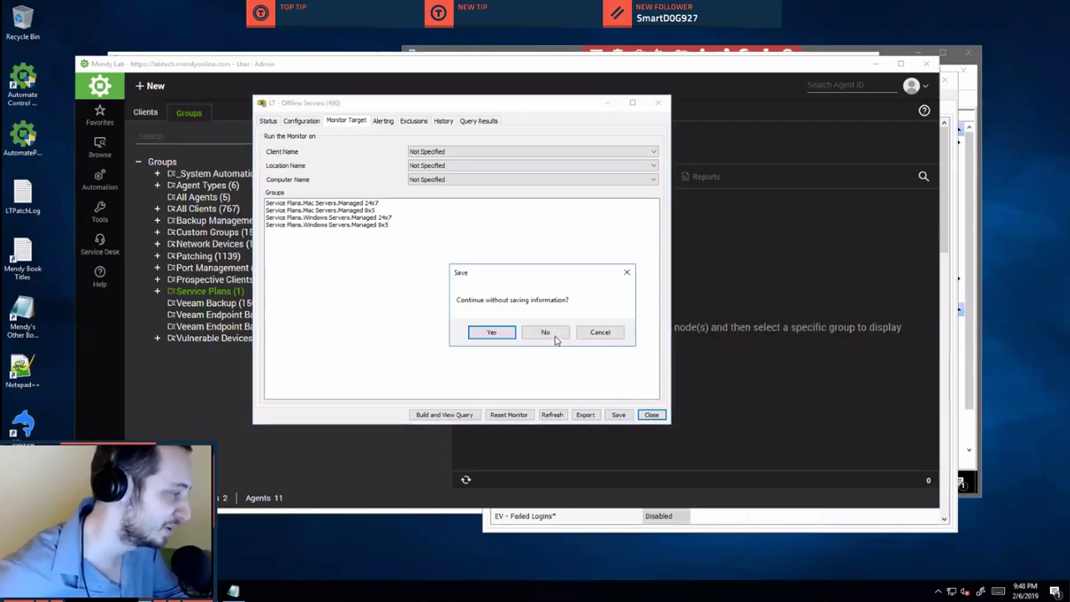
pyautogui.click(556, 336)
pyautogui.click(651, 415)
pyautogui.click(556, 336)
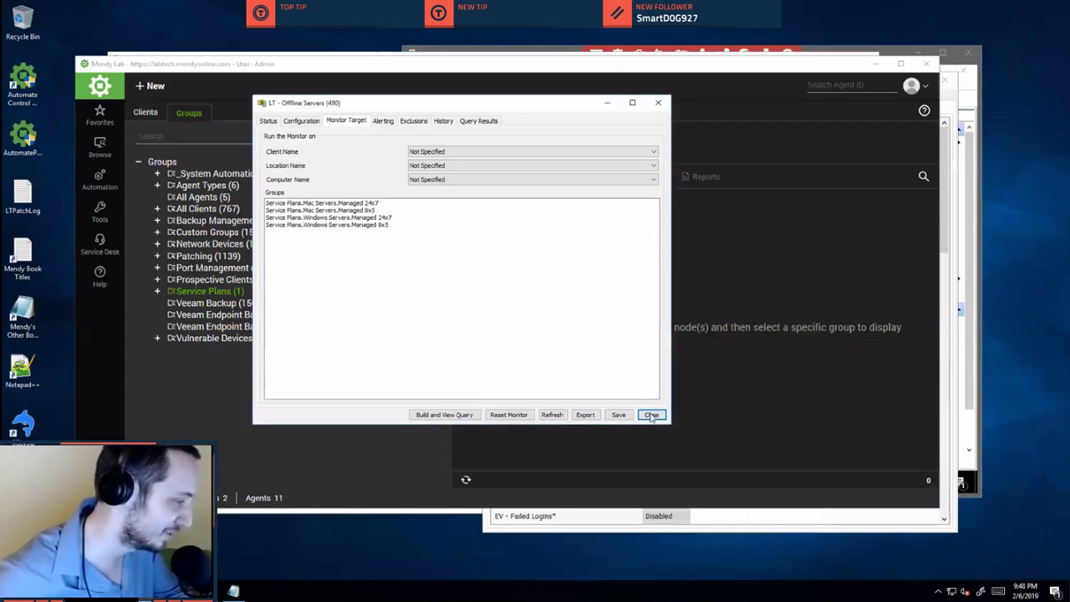
pyautogui.click(651, 415)
pyautogui.click(545, 332)
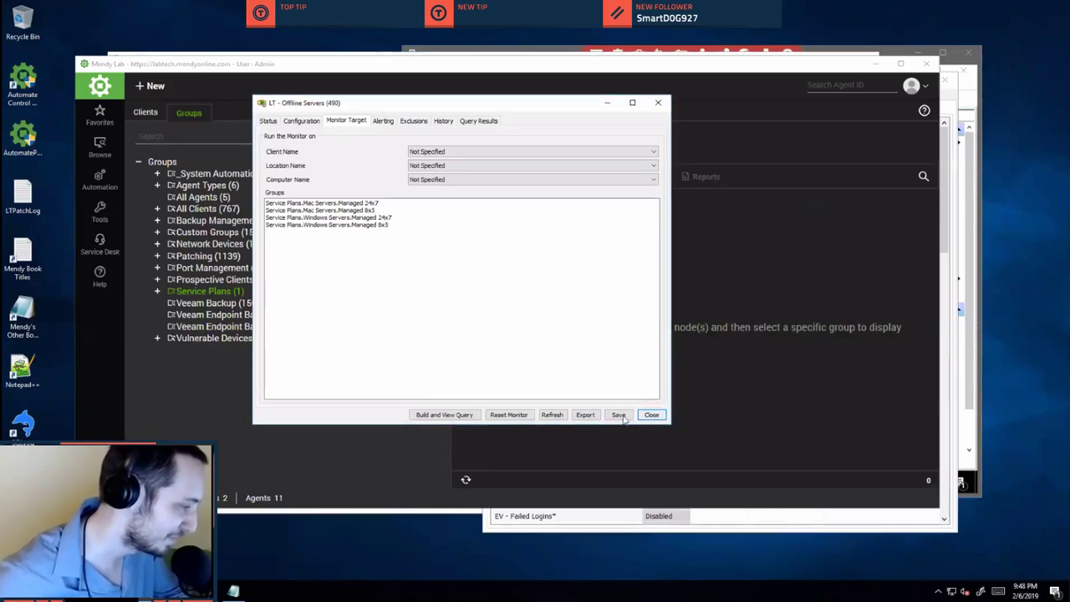
pyautogui.click(651, 414)
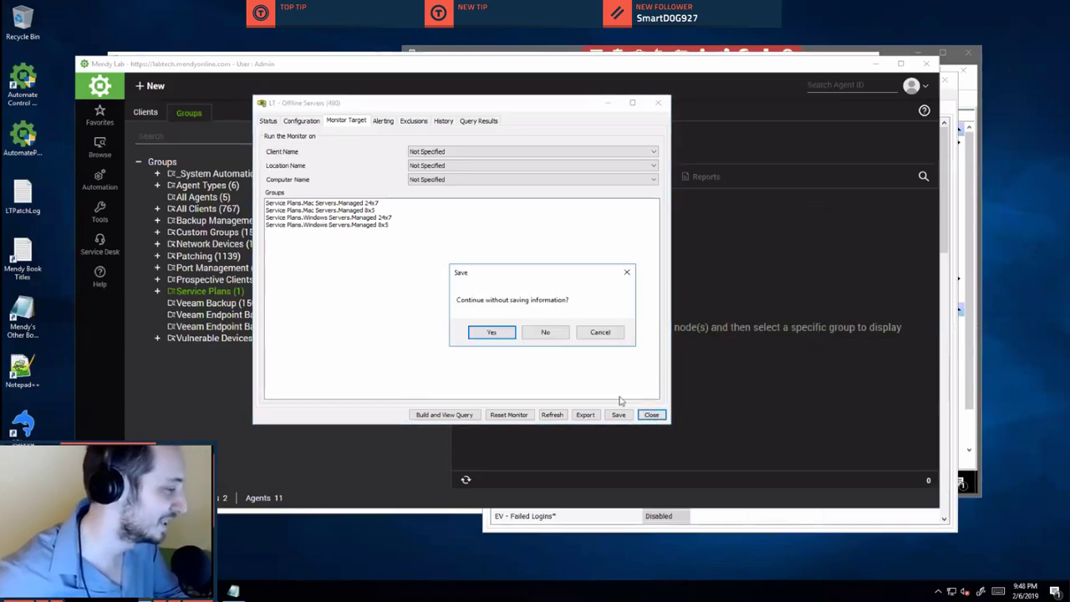
pyautogui.click(493, 333)
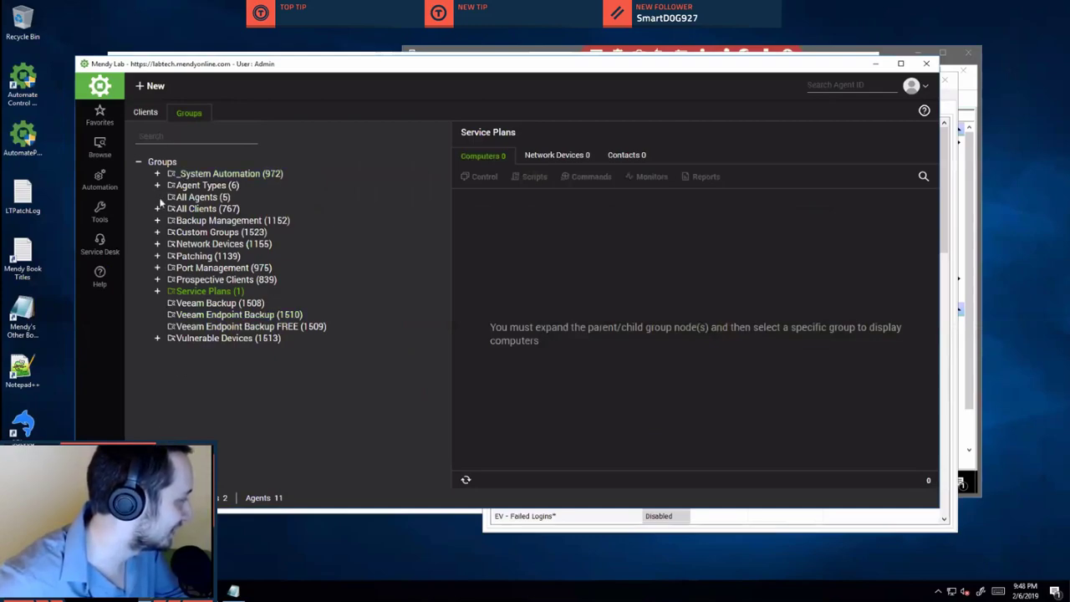
# Enable the LT - Offline Servers internal monitor for computers in the Online Offline Monitor Check group under Custom Groups.
pyautogui.click(157, 231)
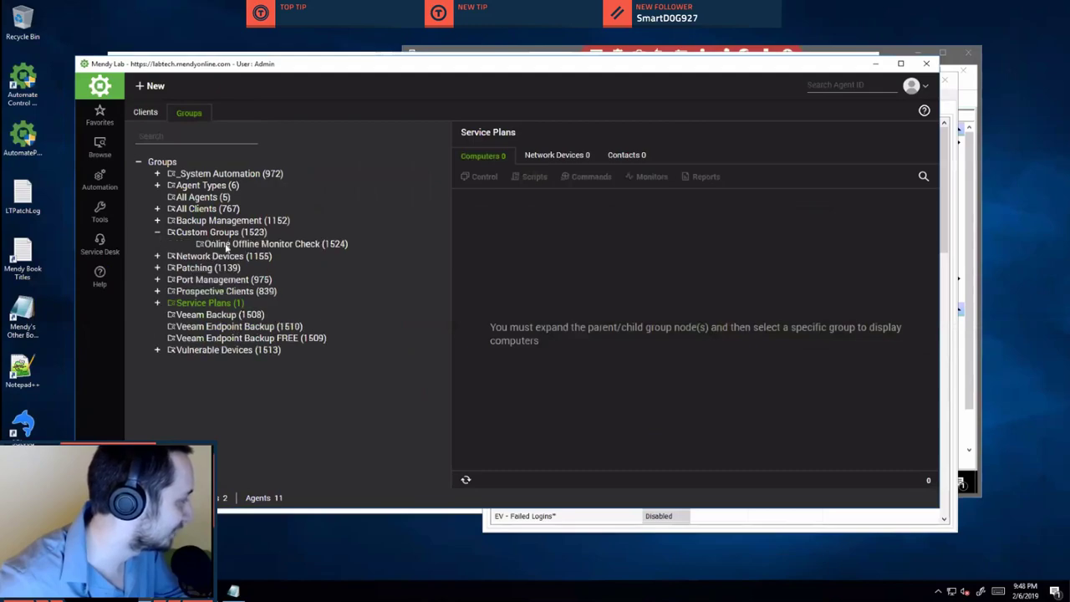
pyautogui.click(259, 243)
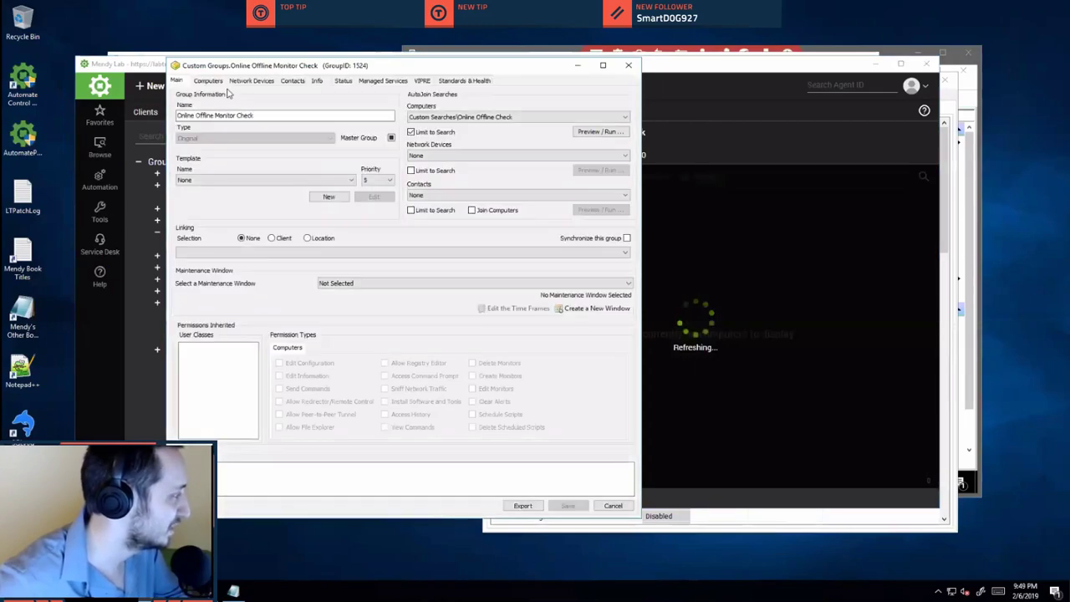
pyautogui.click(209, 81)
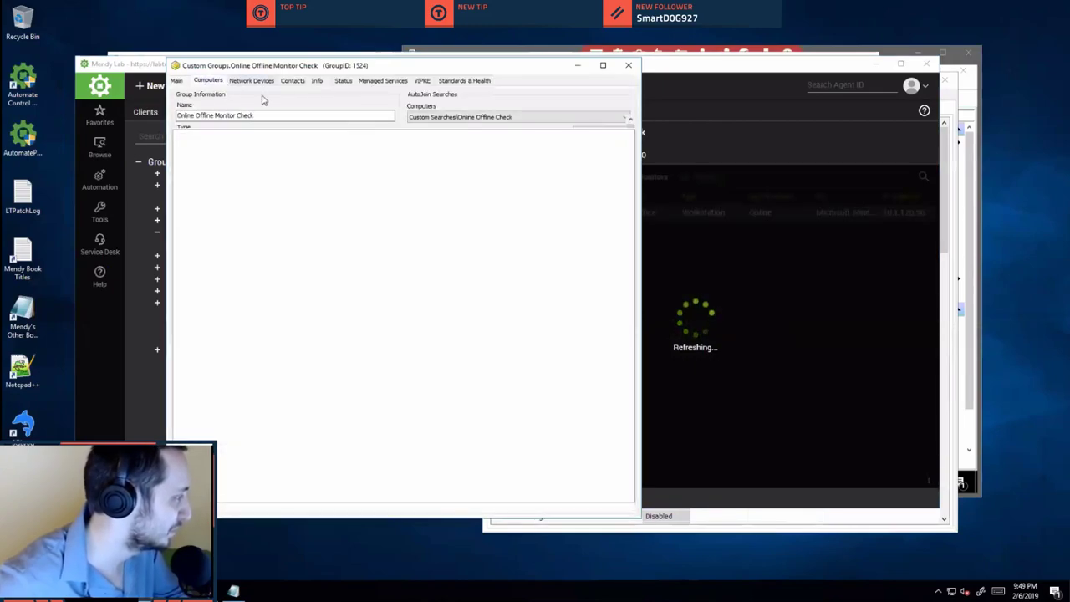
pyautogui.click(291, 94)
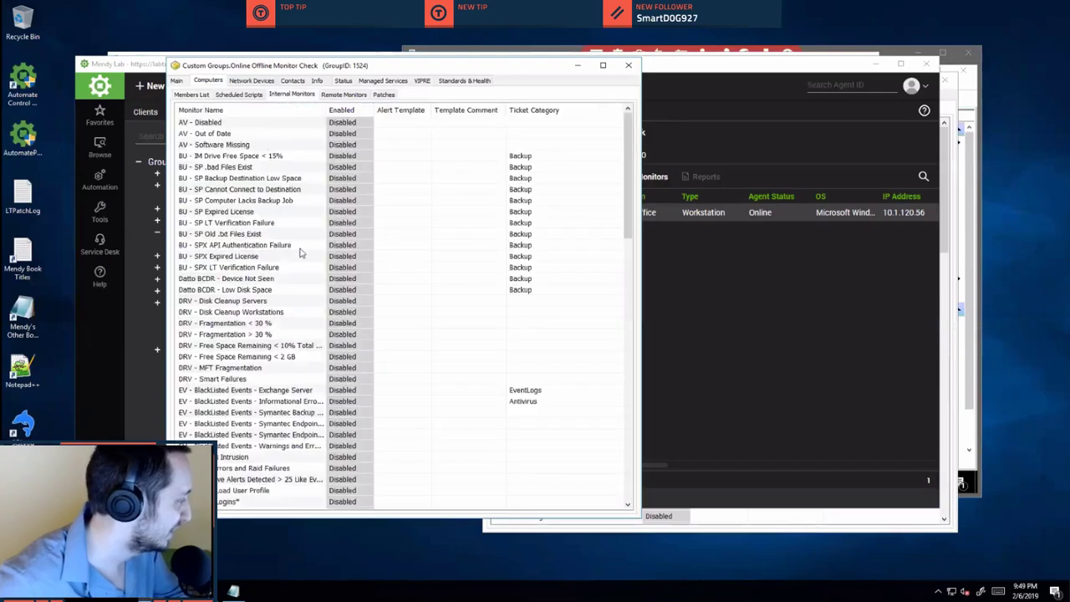
pyautogui.scroll(-9, 303, 250)
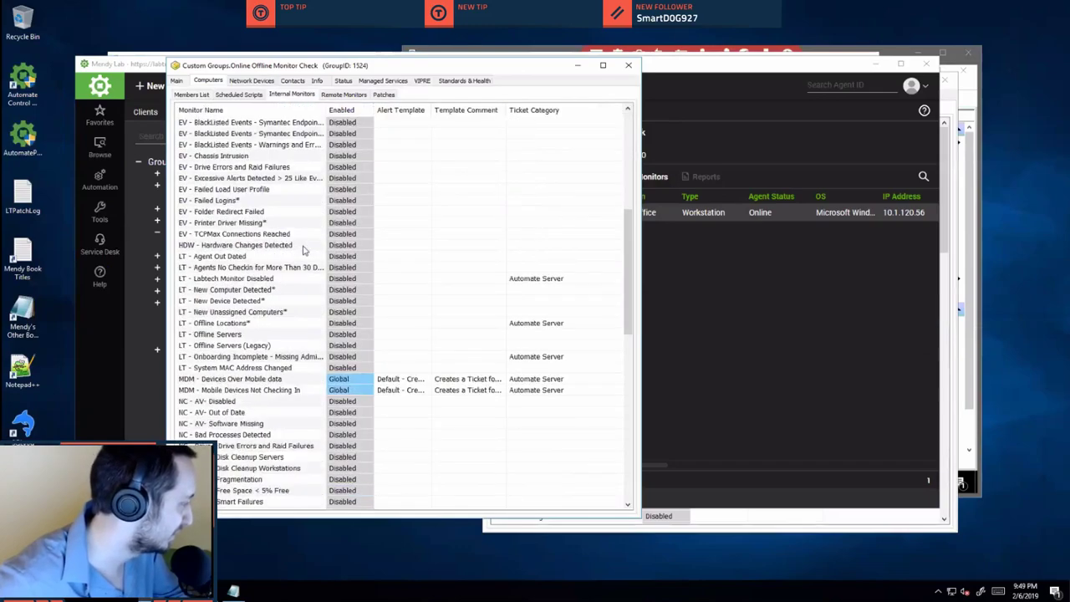
pyautogui.scroll(-6, 303, 250)
pyautogui.scroll(4, 304, 250)
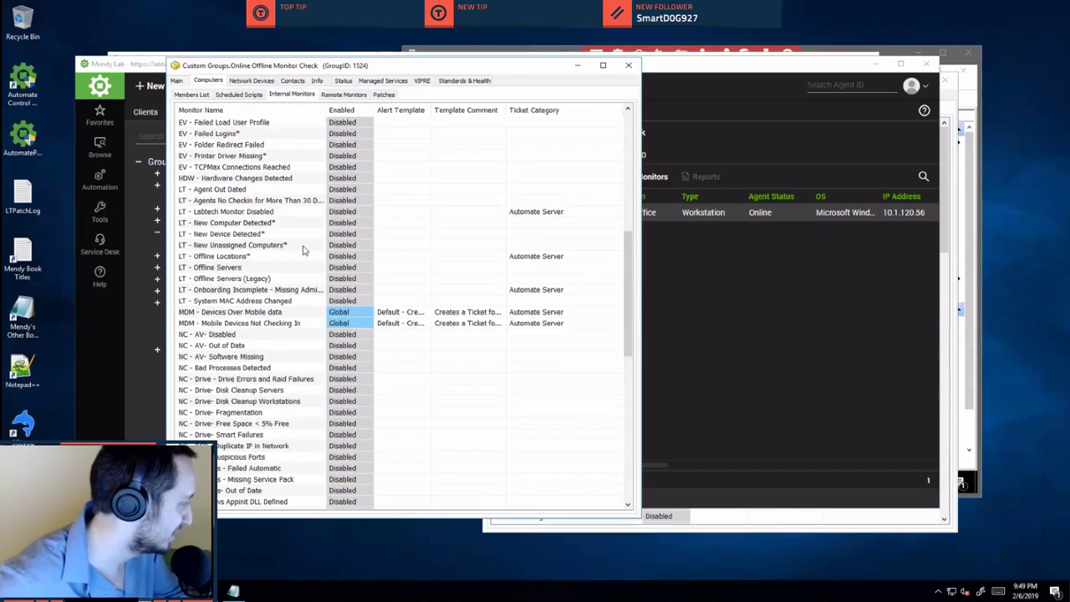
pyautogui.rightClick(264, 268)
pyautogui.click(318, 279)
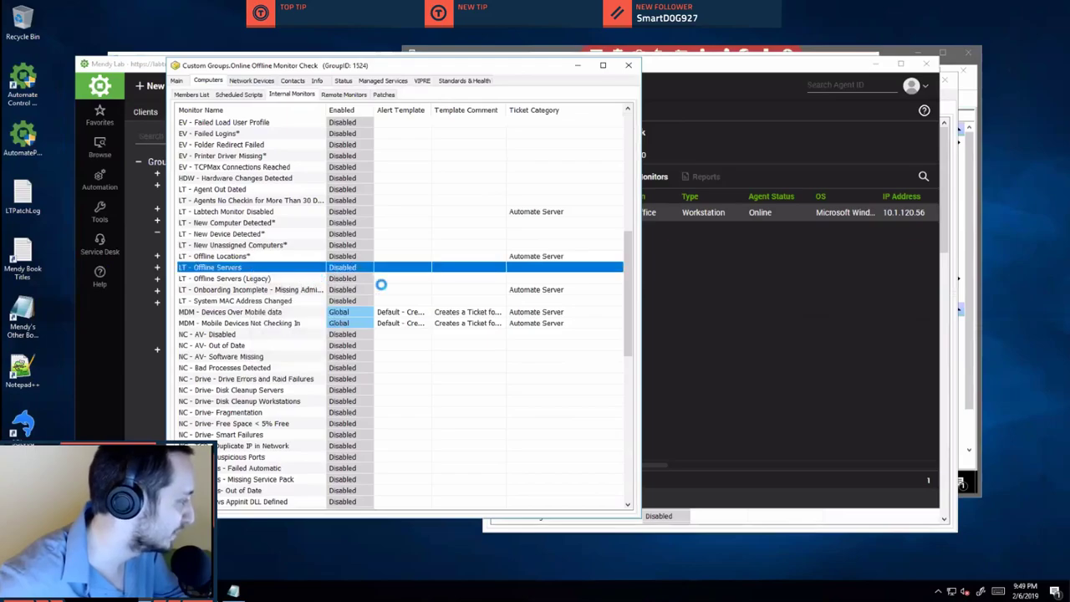
# Review the alert template and ticket category settings of the group's LT - Offline Servers monitor without changing them.
pyautogui.doubleClick(291, 269)
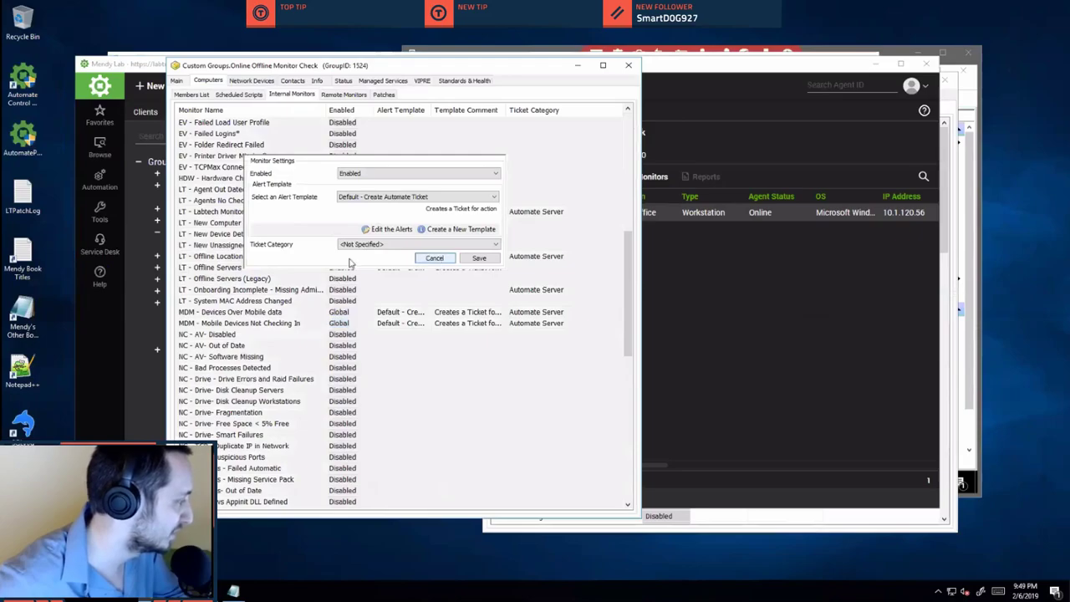
pyautogui.press('Escape')
pyautogui.rightClick(309, 268)
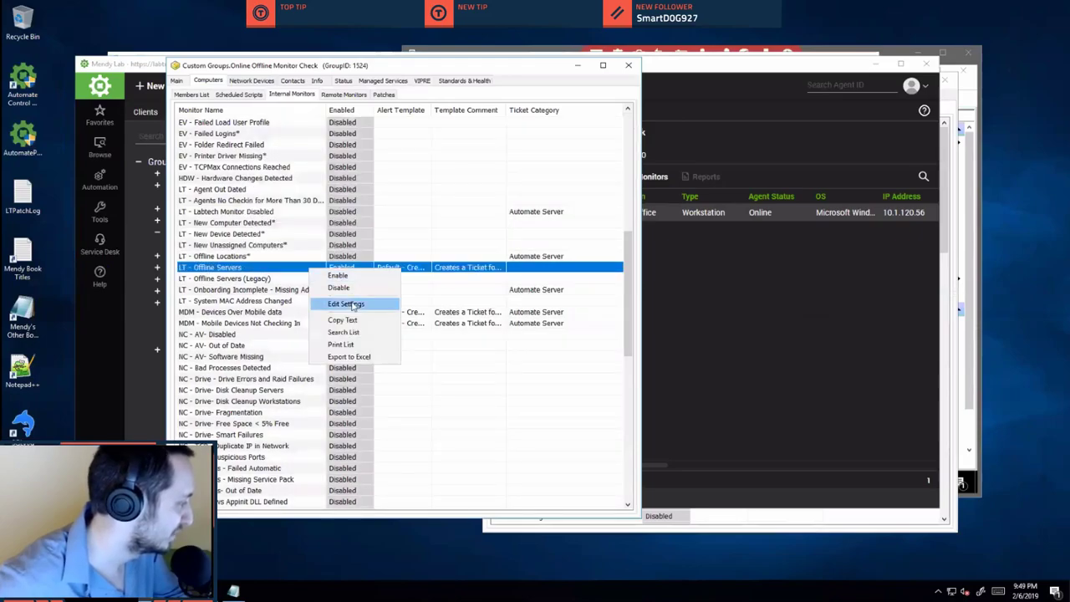
pyautogui.click(353, 305)
pyautogui.press('Escape')
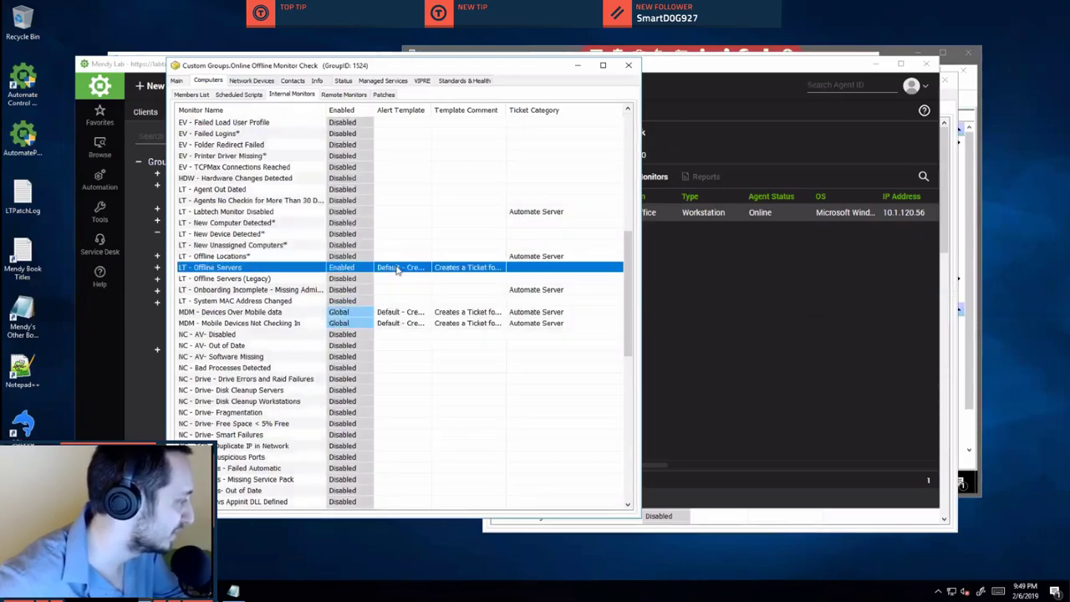
pyautogui.doubleClick(398, 269)
pyautogui.press('Escape')
pyautogui.rightClick(449, 269)
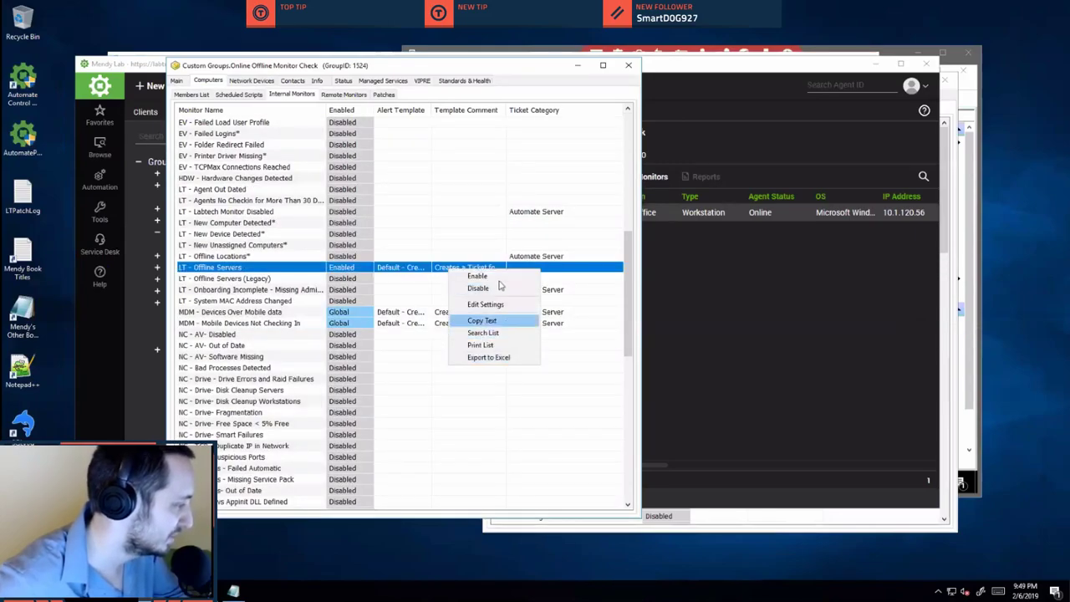
pyautogui.click(404, 275)
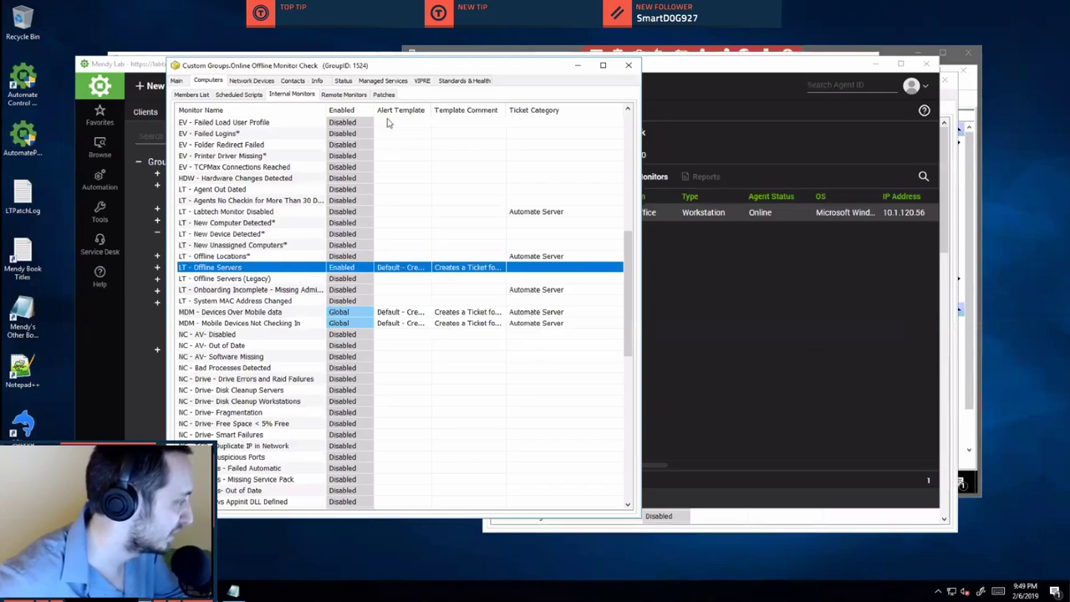
pyautogui.click(413, 258)
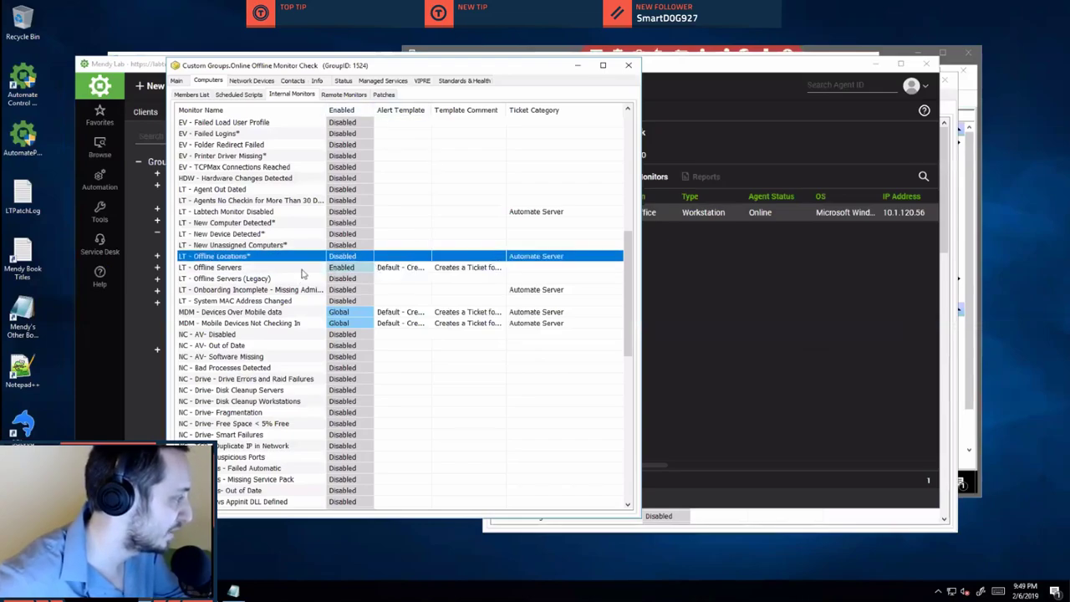
# Check the Online Offline Monitor Check group's member computers and auto-join search, and close the group.
pyautogui.moveTo(358, 69); pyautogui.dragTo(321, 70)
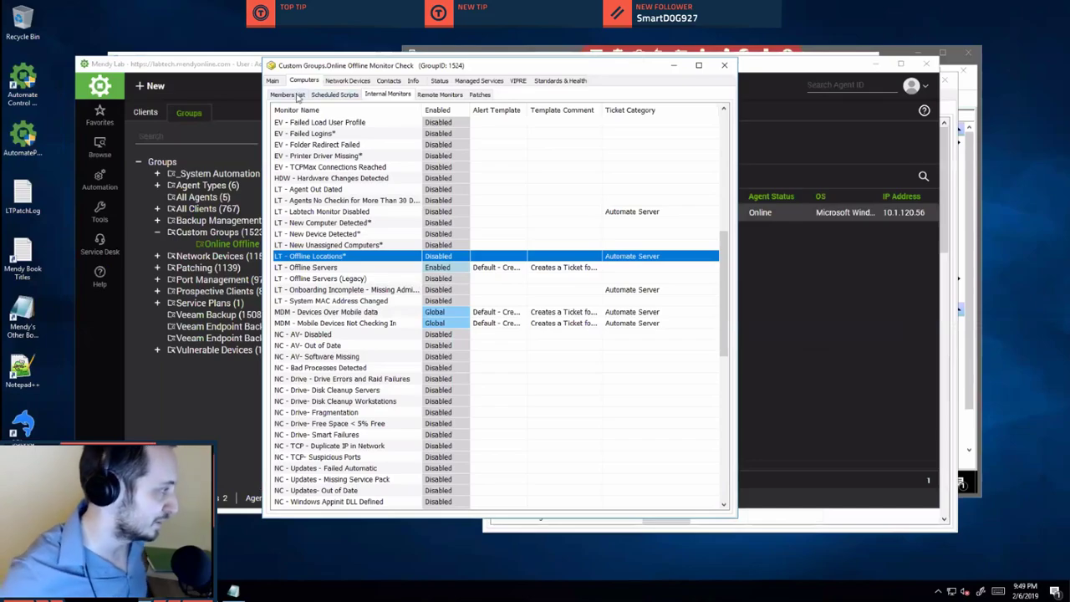
pyautogui.click(292, 94)
pyautogui.click(407, 151)
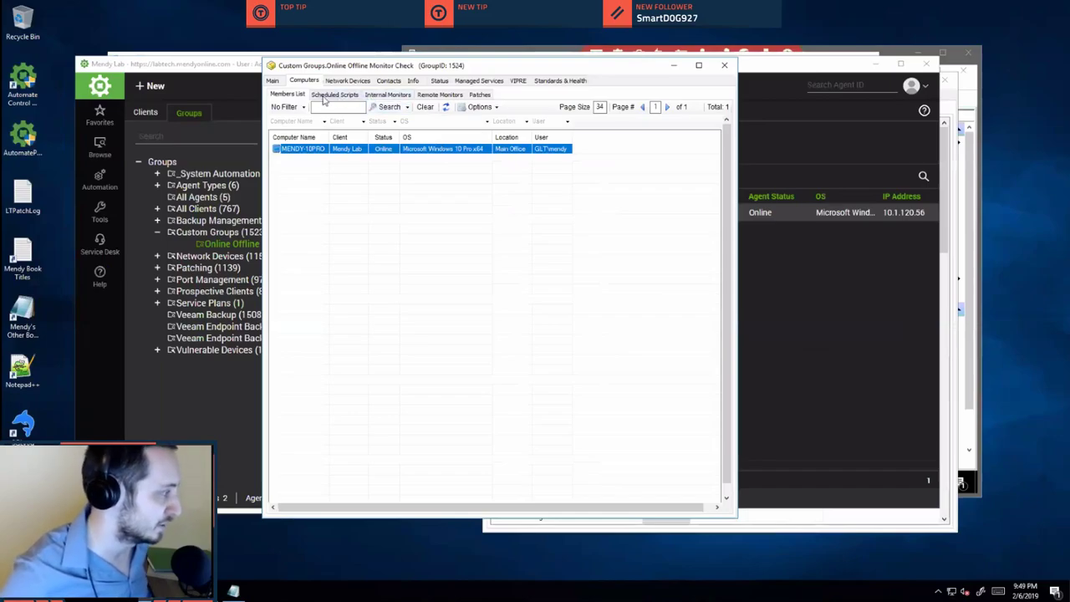
pyautogui.click(272, 80)
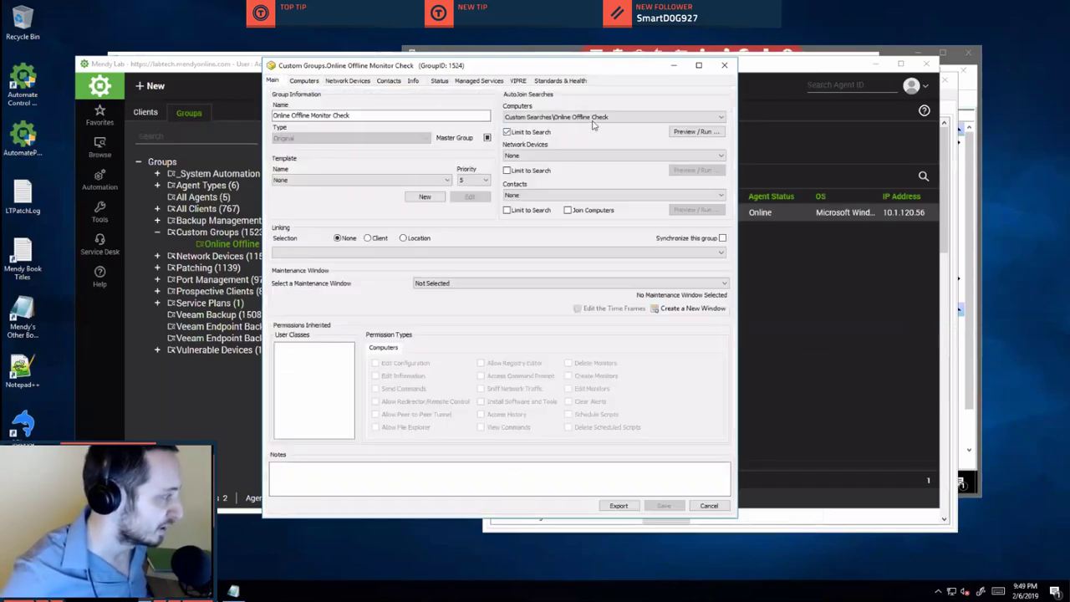
pyautogui.click(732, 67)
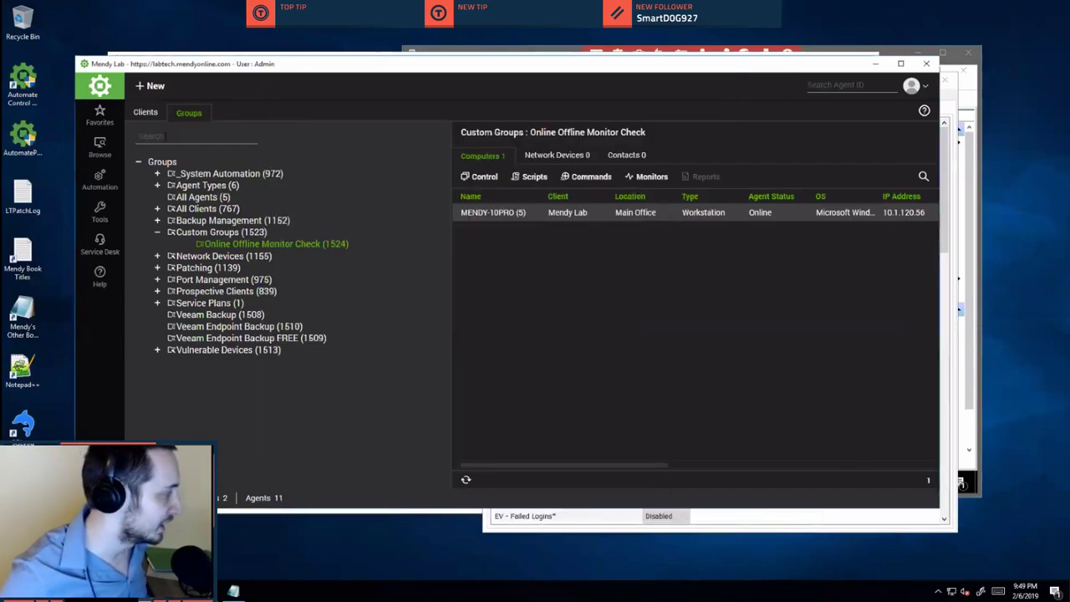
# Turn on Enable Online/Offline in the Mendy Custom Settings extra data fields of computer MENDY-HOME10 and save.
pyautogui.click(155, 112)
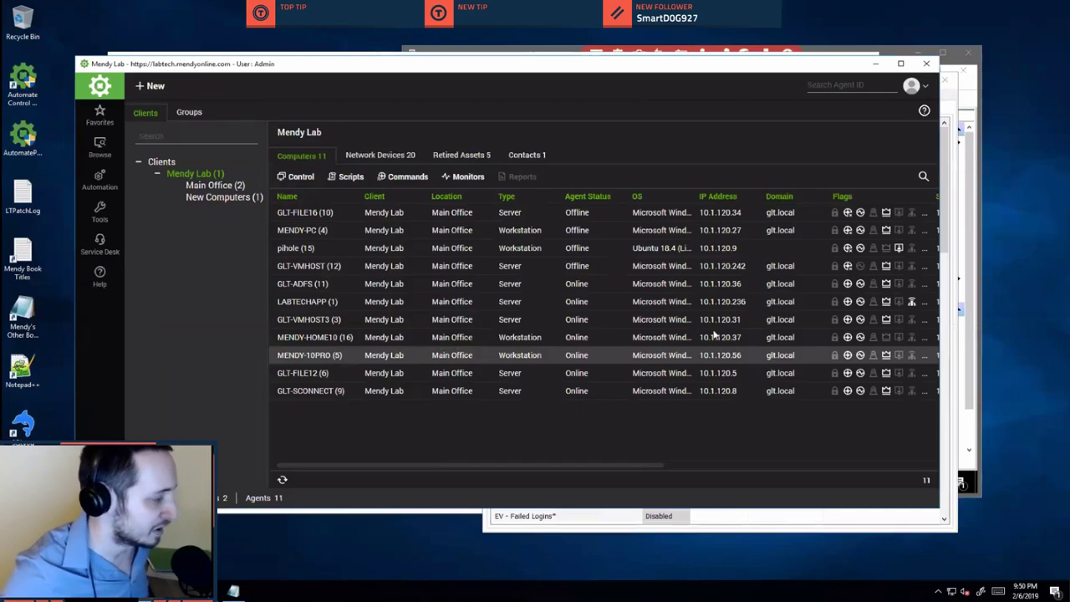
pyautogui.click(513, 339)
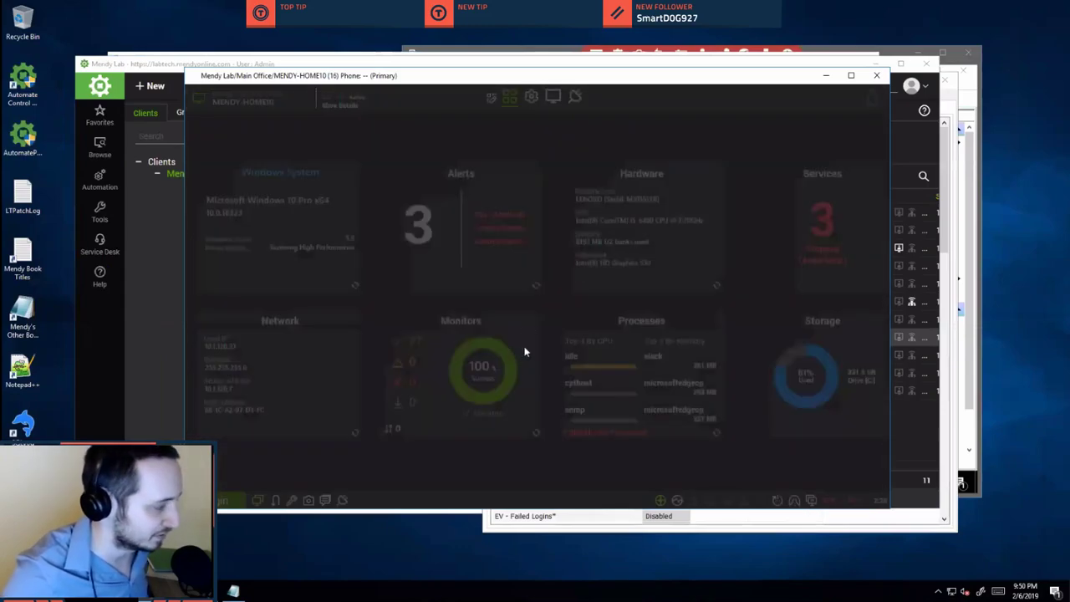
pyautogui.click(531, 96)
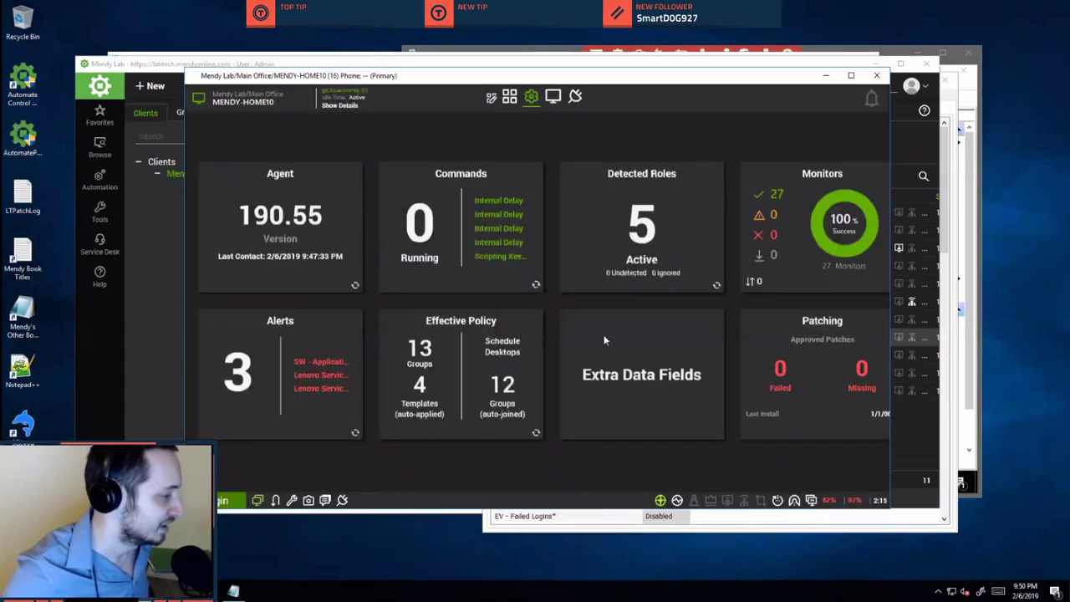
pyautogui.click(625, 321)
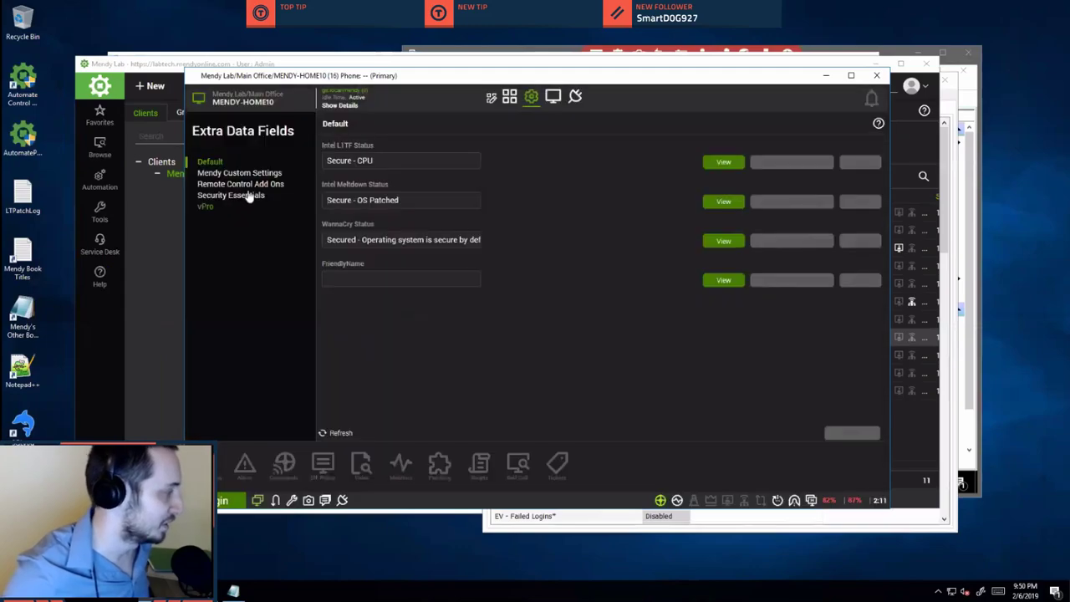
pyautogui.click(236, 173)
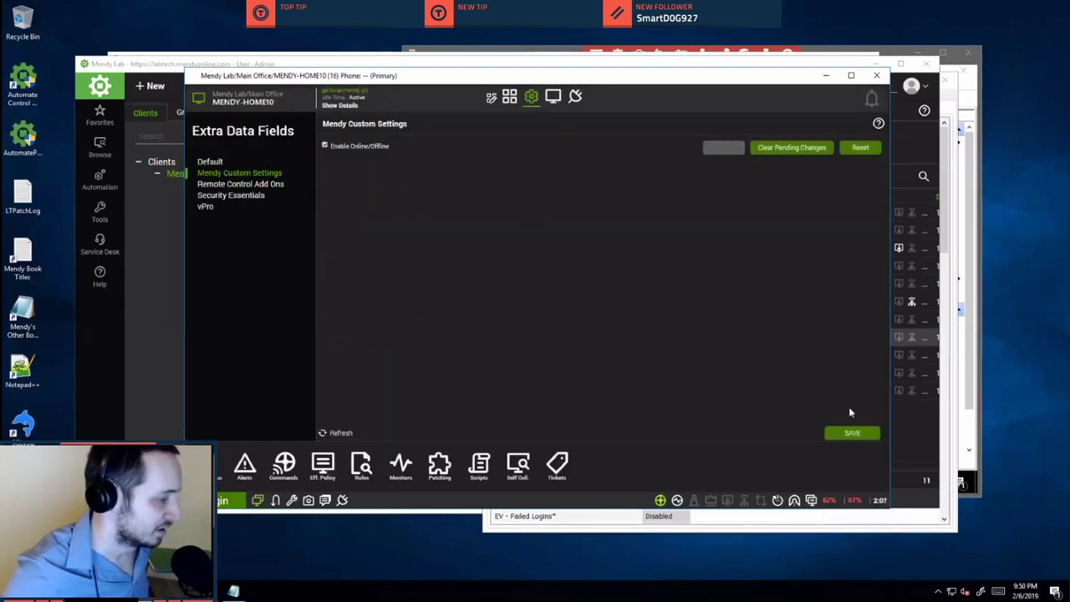
pyautogui.click(850, 432)
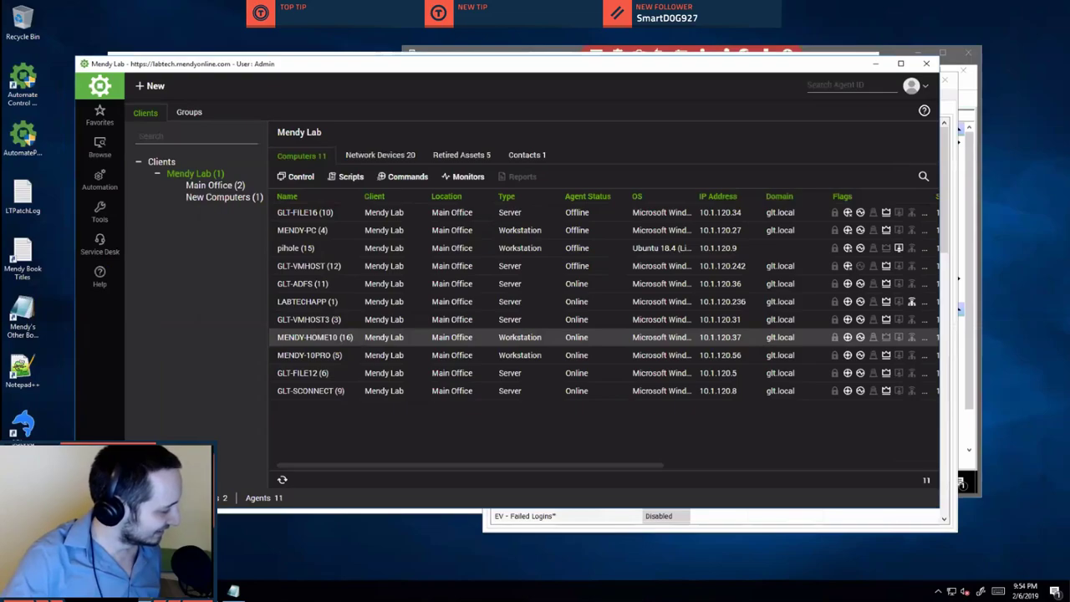
# Open the configuration of the DRV - Free Space Remaining < 2 GB internal monitor from the All Monitors window.
pyautogui.moveTo(384, 591)
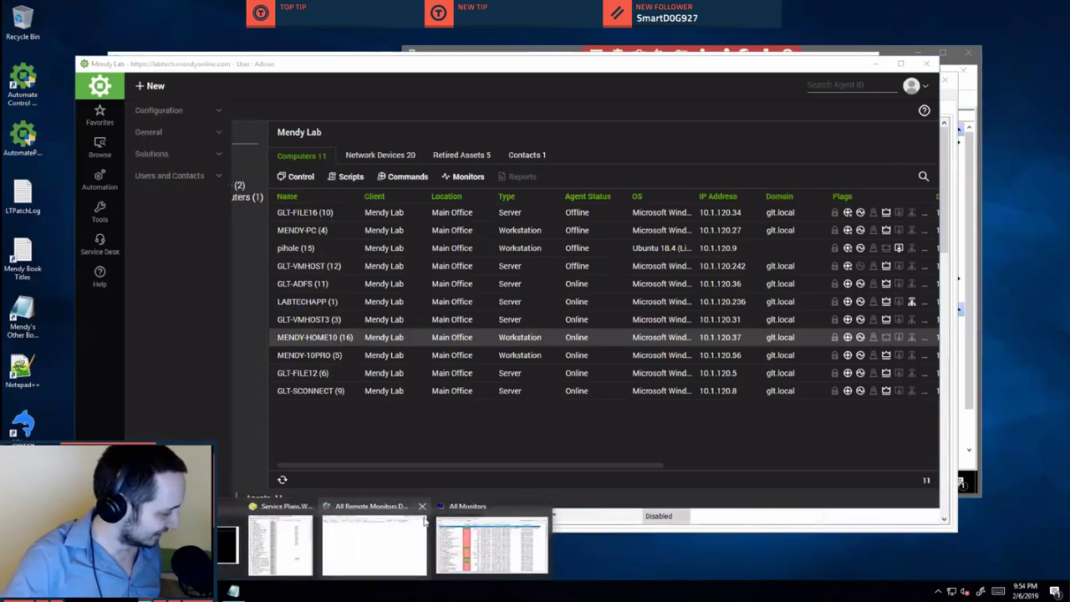
pyautogui.click(491, 543)
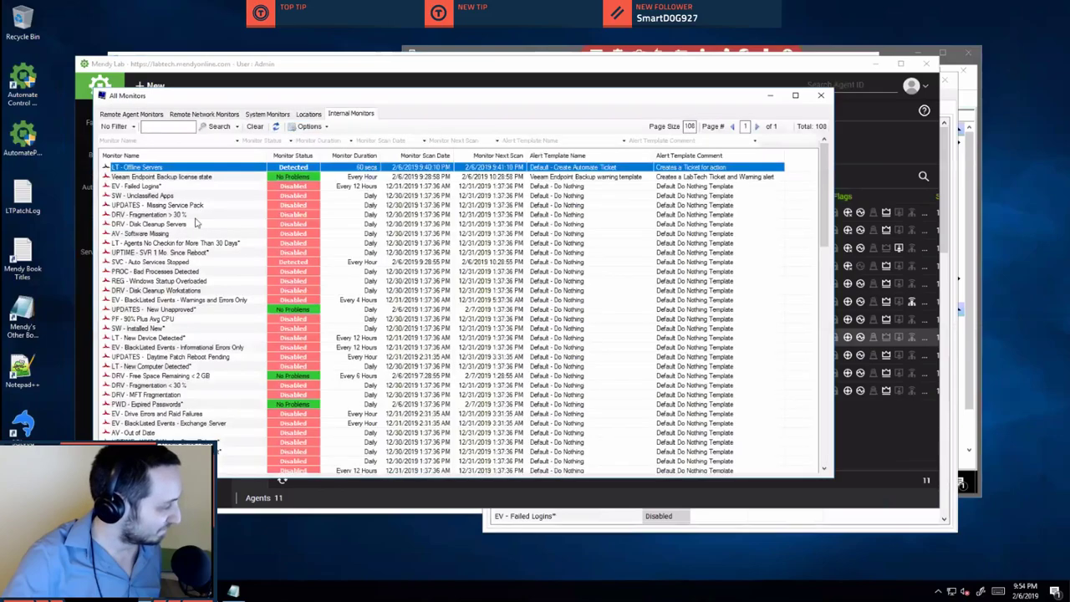
pyautogui.doubleClick(217, 378)
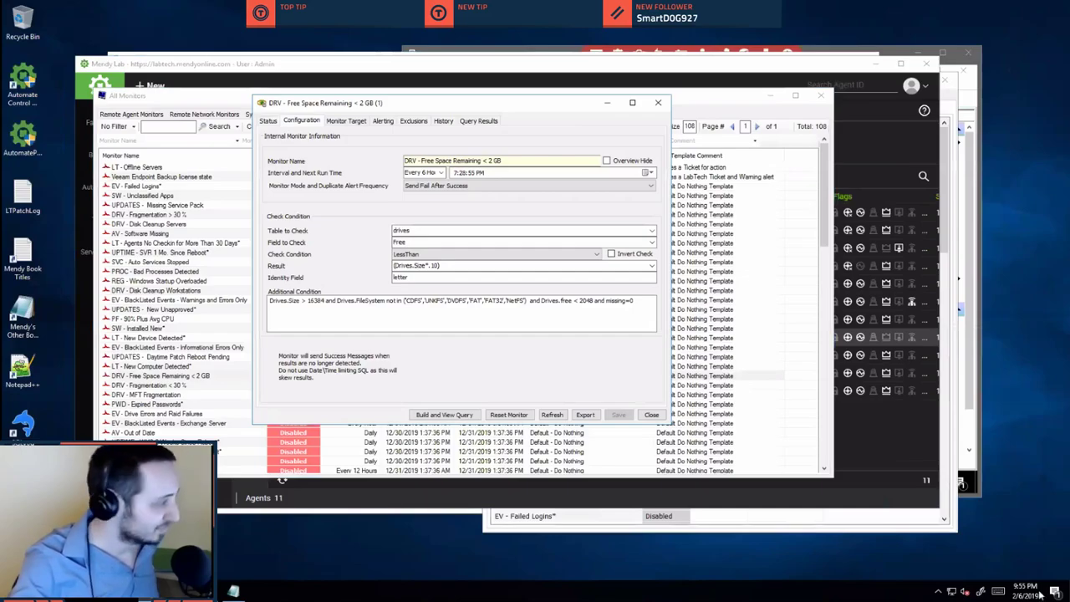
# Return to the control center and open the Desktops schedule in the Schedule Editor.
pyautogui.click(208, 66)
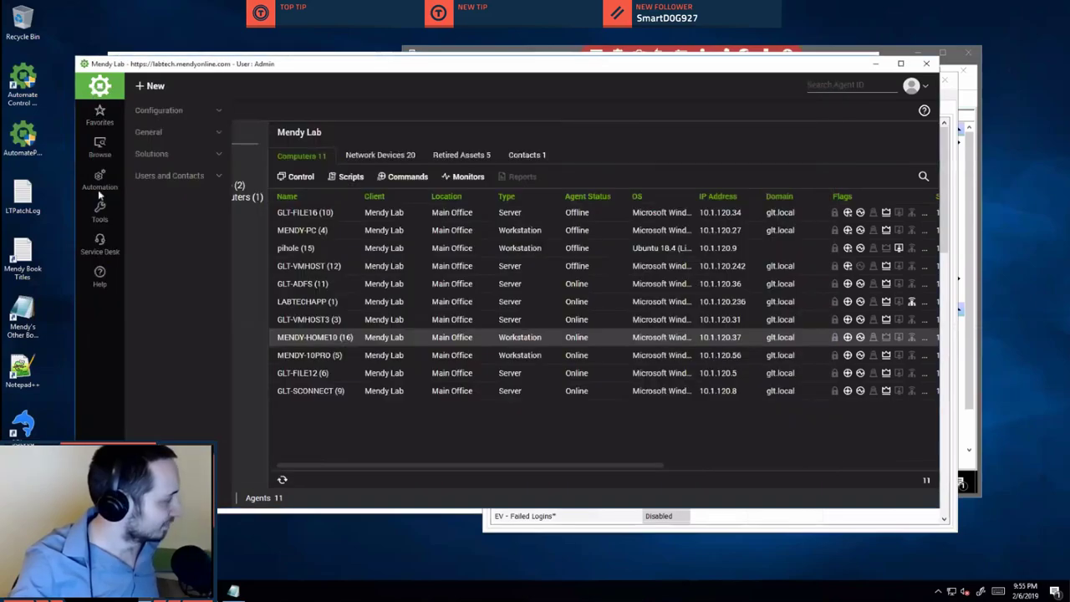
pyautogui.click(105, 185)
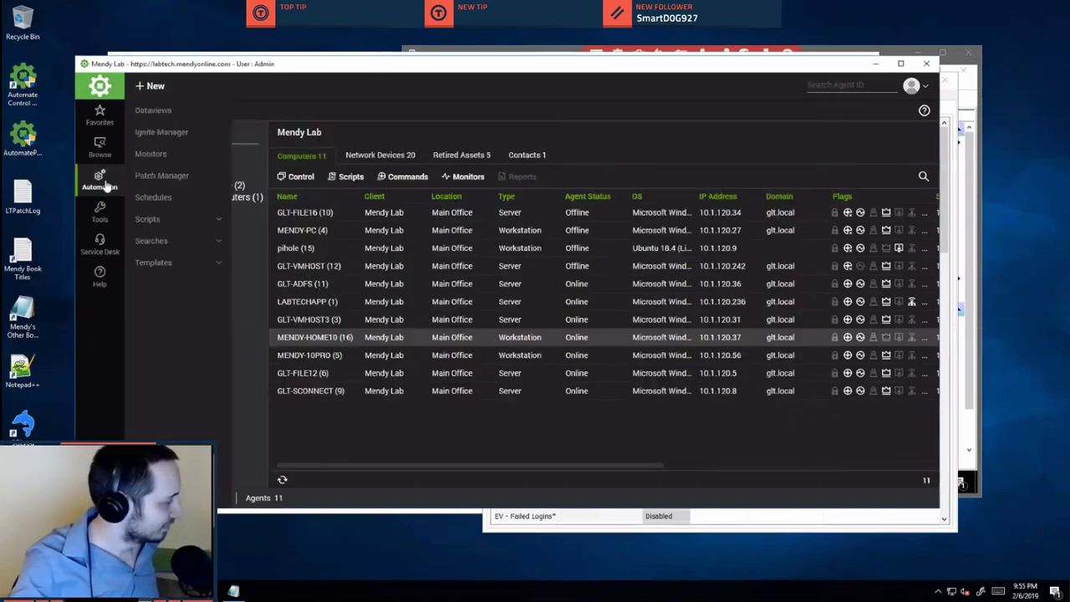
pyautogui.click(151, 197)
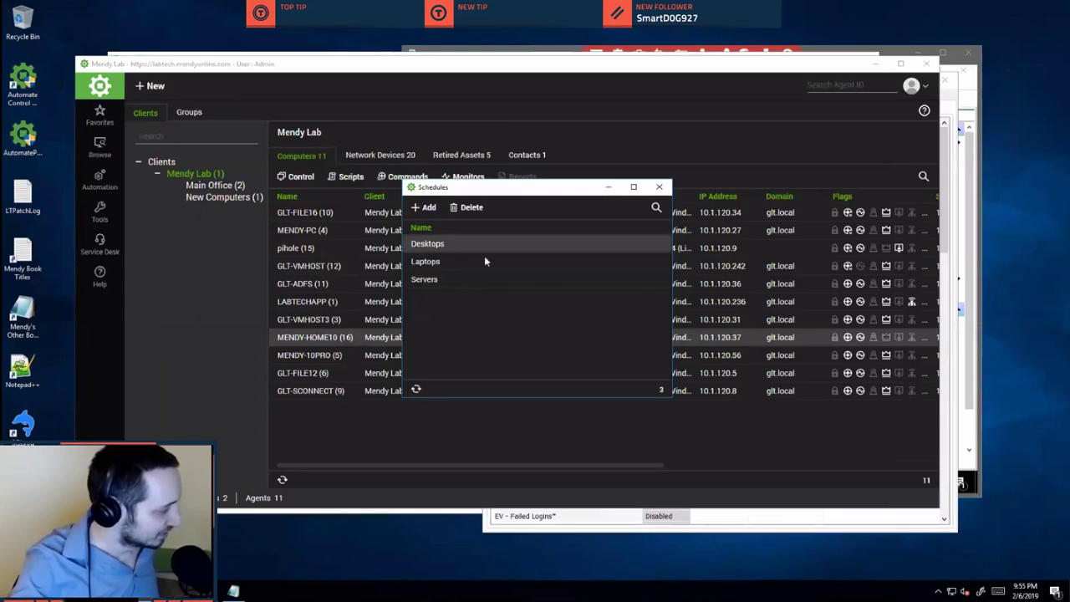
pyautogui.doubleClick(471, 244)
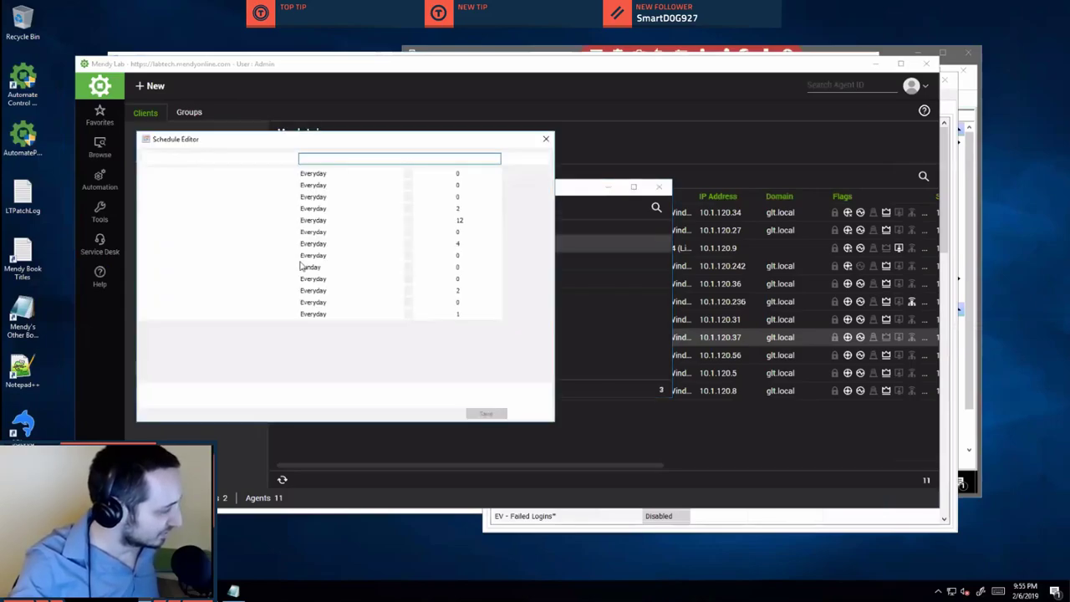